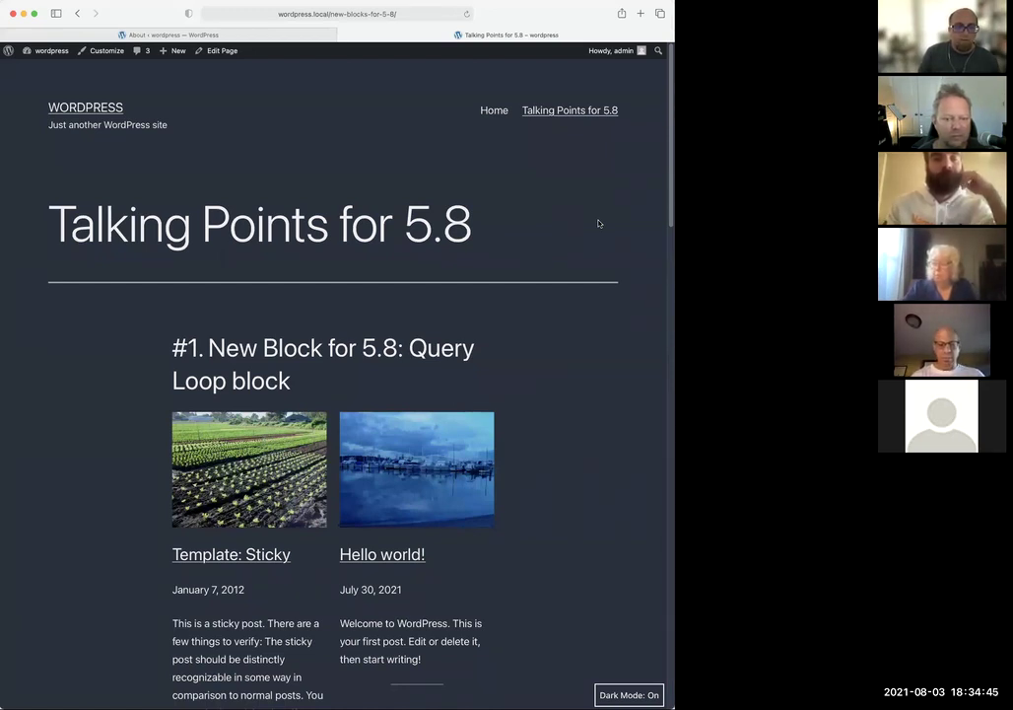
# Look through the Talking Points for 5.8 page, from the Query Loop section to the Widget Editor and Pattern Directory headings
pyautogui.scroll(-10, 598, 224)
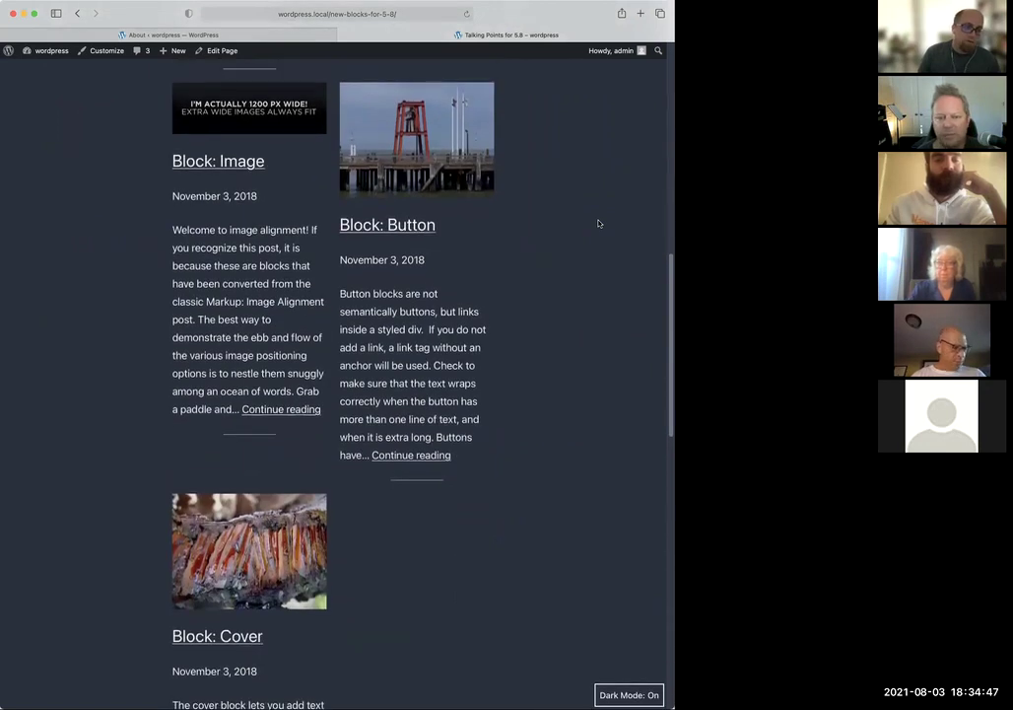
pyautogui.scroll(10, 599, 223)
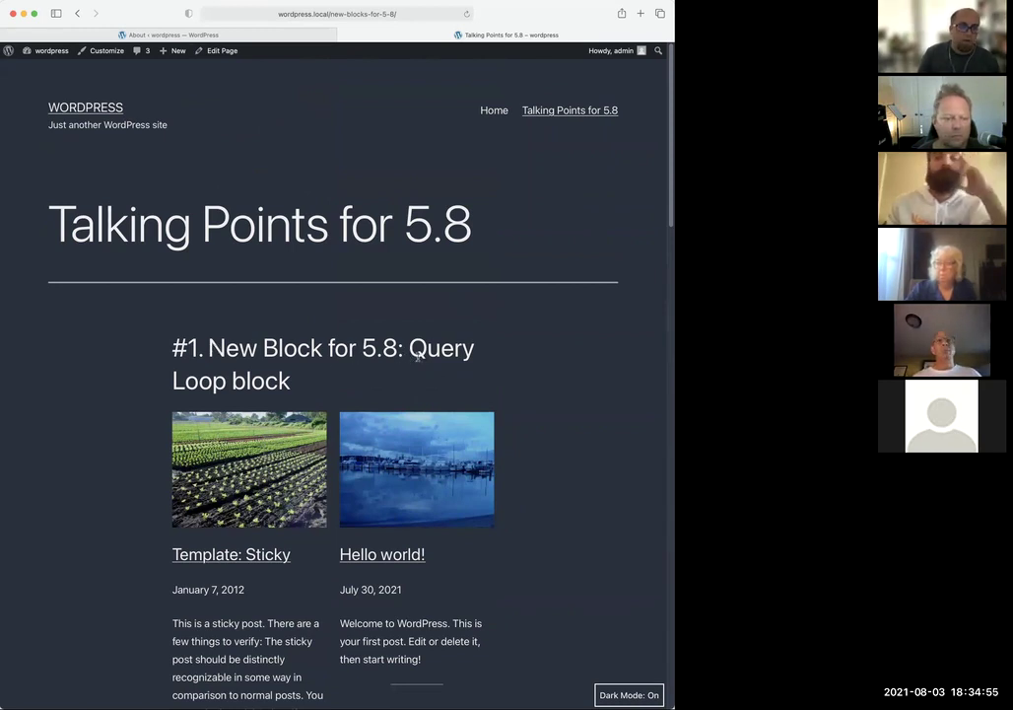
pyautogui.scroll(-10, 415, 361)
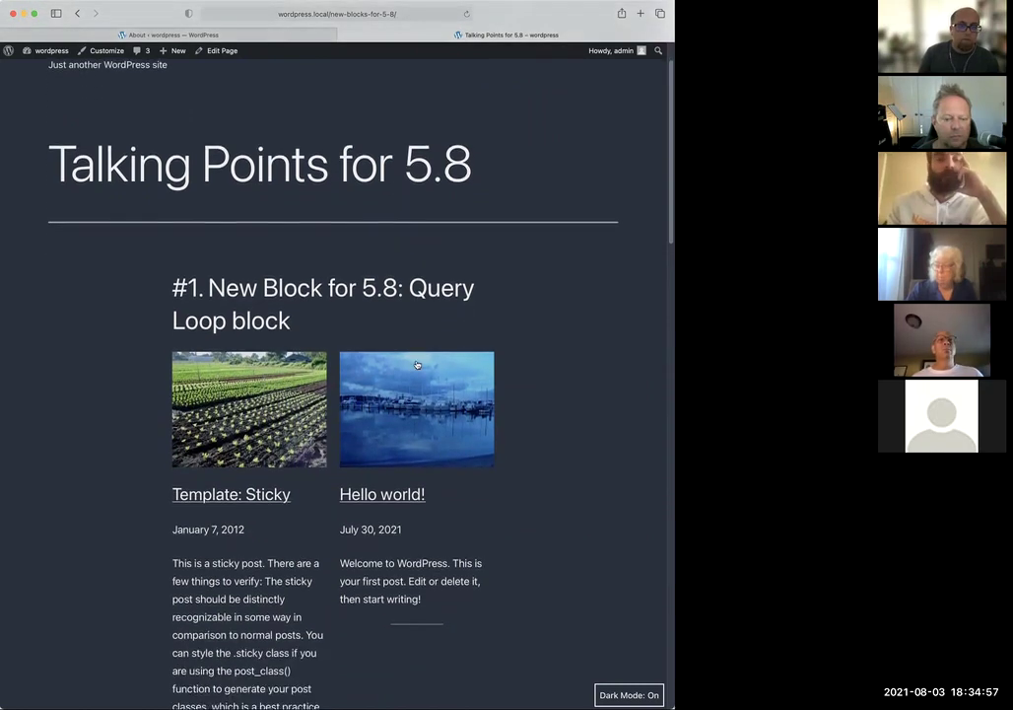
pyautogui.scroll(-10, 415, 364)
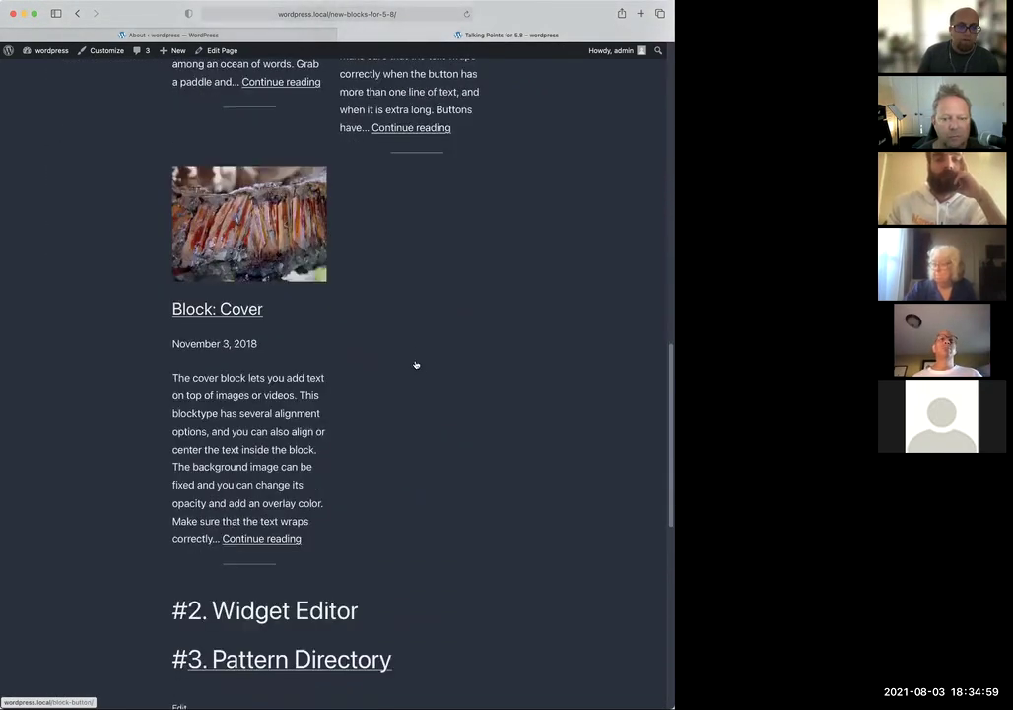
pyautogui.scroll(1, 314, 272)
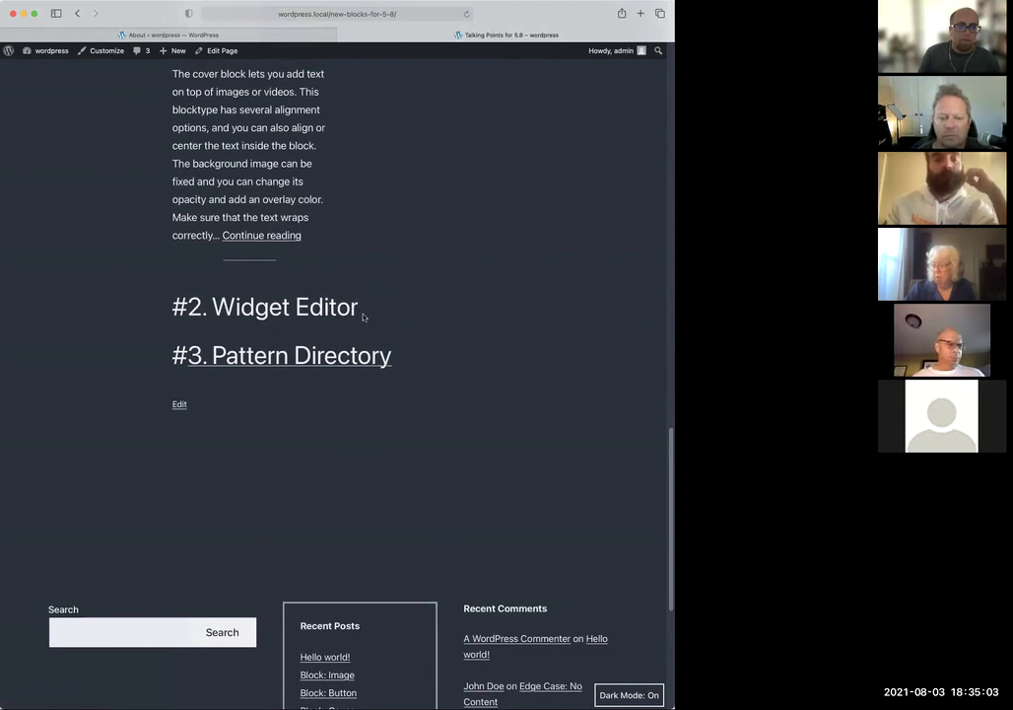
pyautogui.scroll(3, 357, 314)
pyautogui.scroll(1, 402, 333)
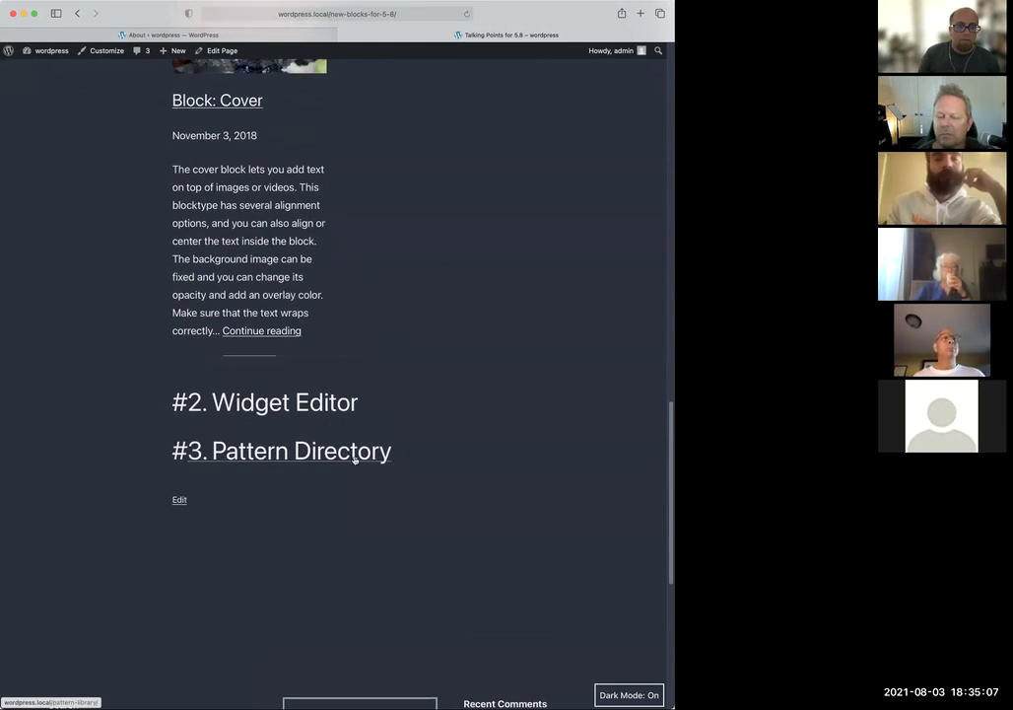
pyautogui.scroll(15, 395, 431)
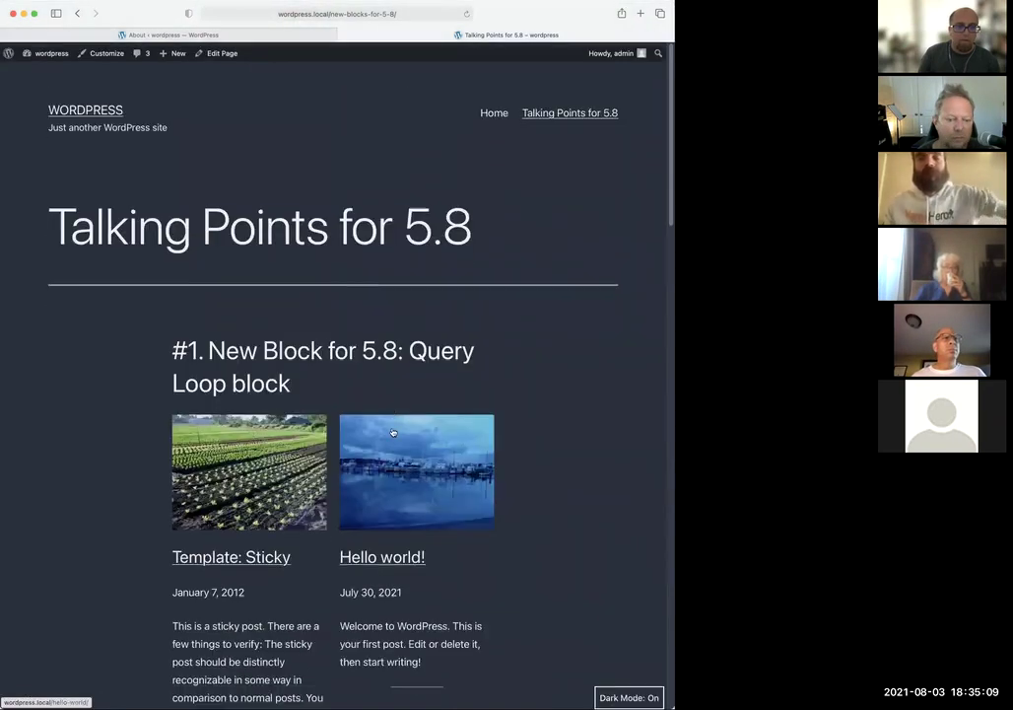
pyautogui.scroll(-3, 508, 297)
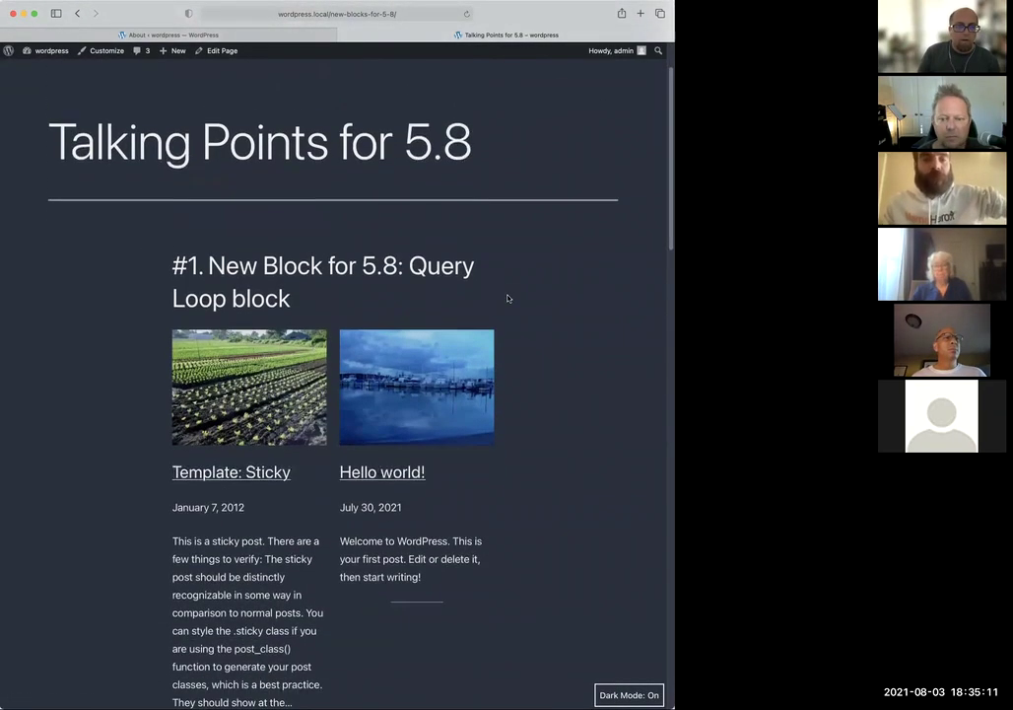
pyautogui.scroll(-1, 509, 298)
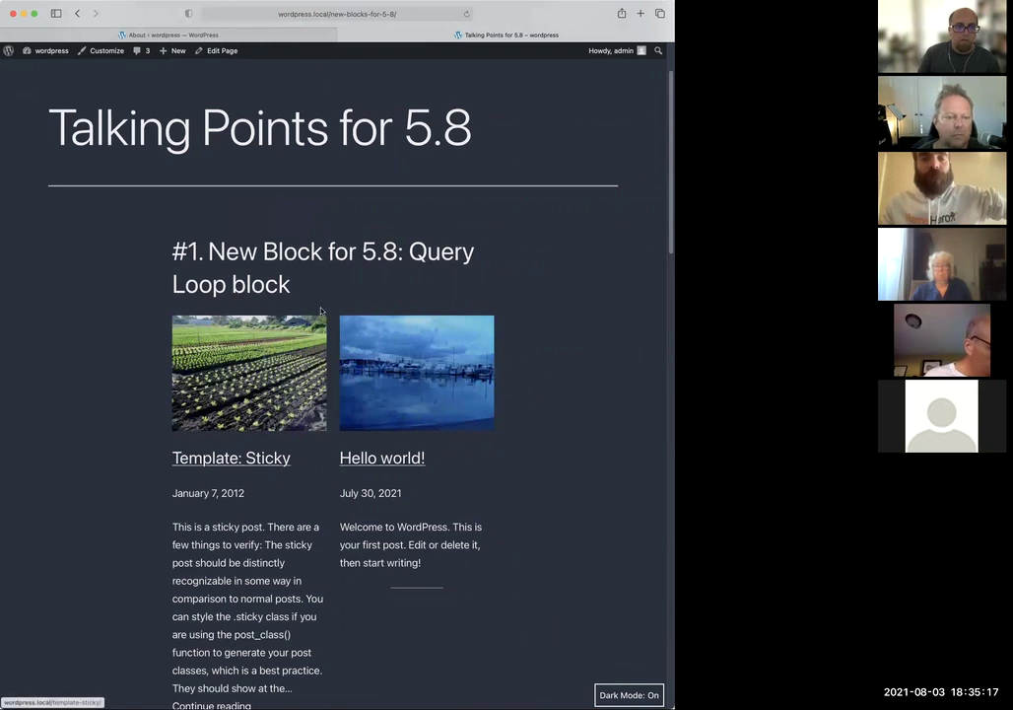
# Open the Talking Points for 5.8 page for editing and select the Query Loop block that contains the post grid
pyautogui.scroll(5, 295, 262)
pyautogui.click(212, 50)
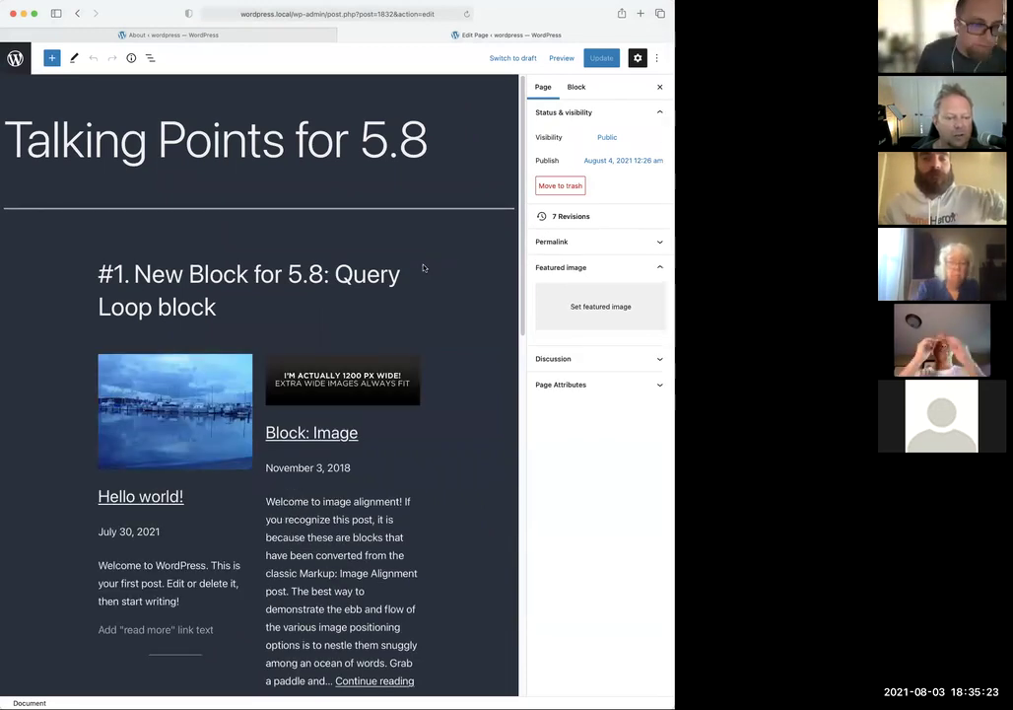
pyautogui.click(255, 394)
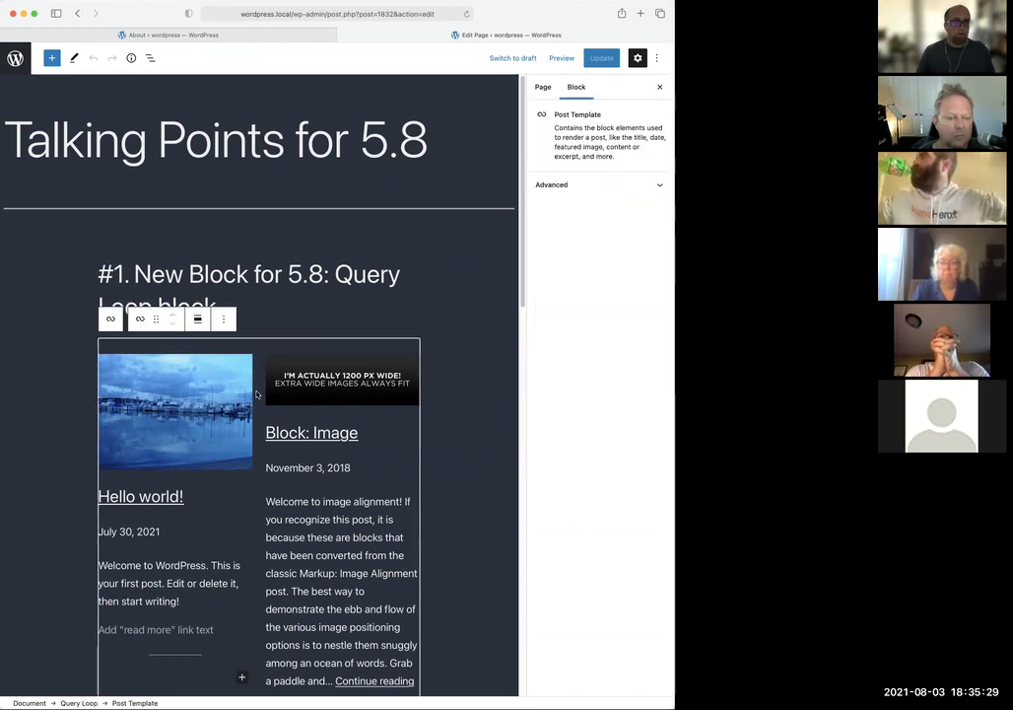
pyautogui.scroll(-3, 234, 359)
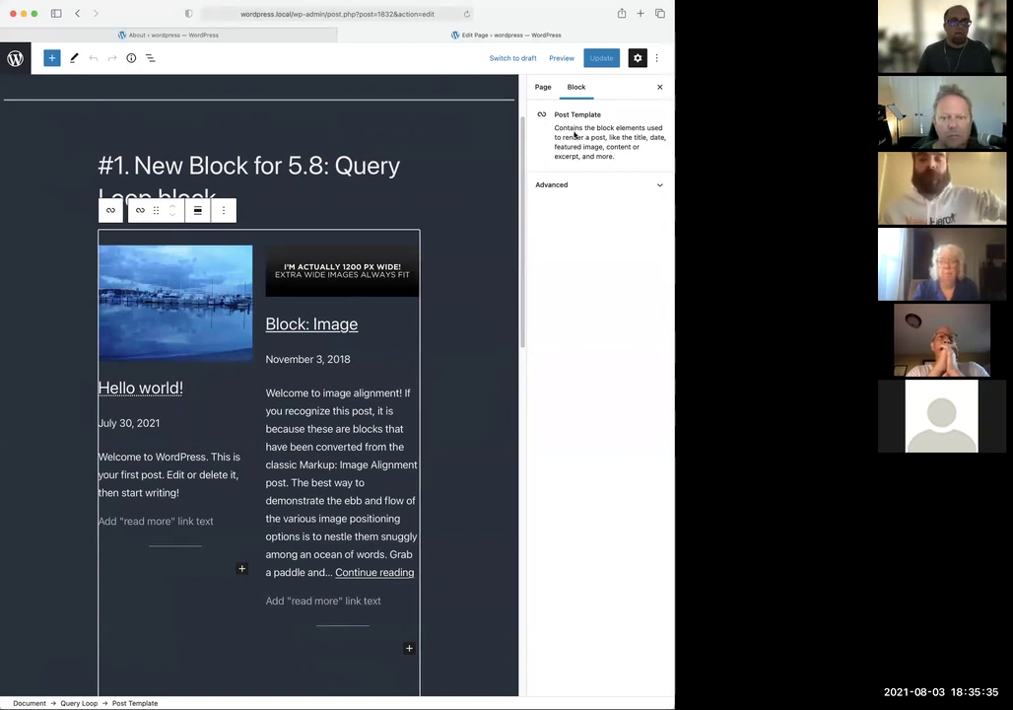
pyautogui.scroll(1, 473, 171)
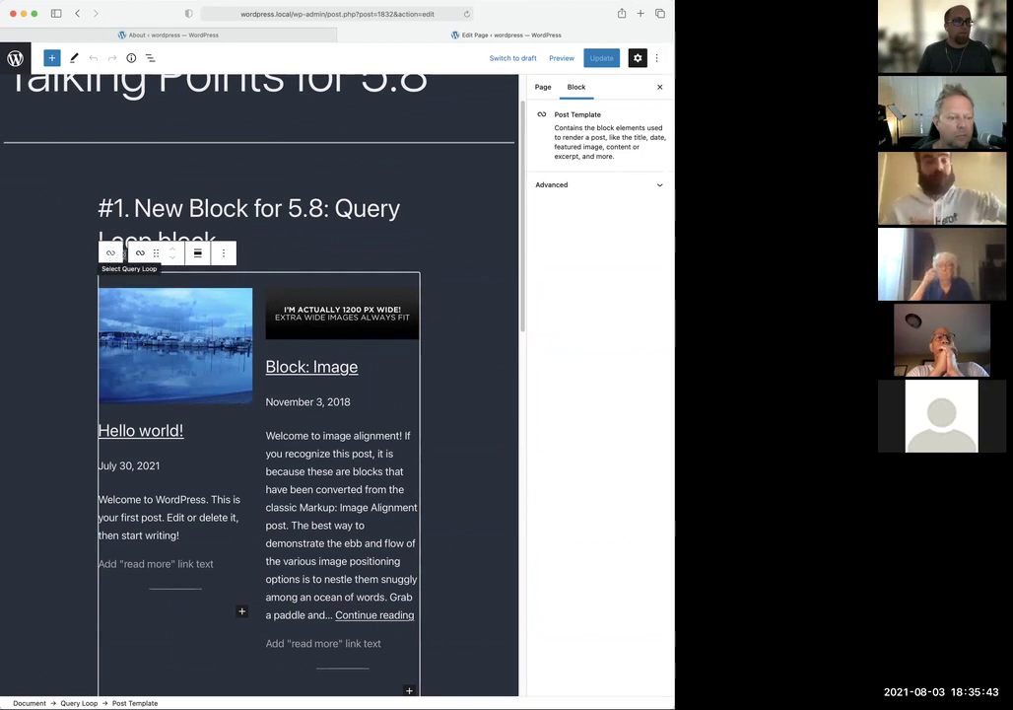
pyautogui.click(110, 253)
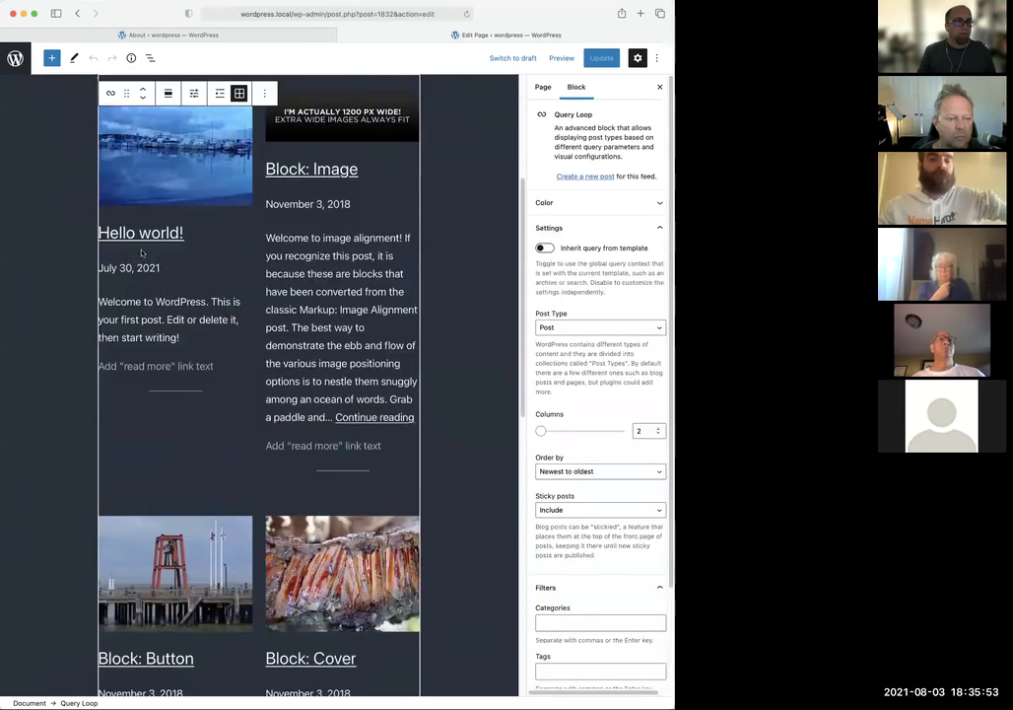
# Review the Query Loop block's settings and try another column count before setting it back to 2
pyautogui.scroll(3, 141, 253)
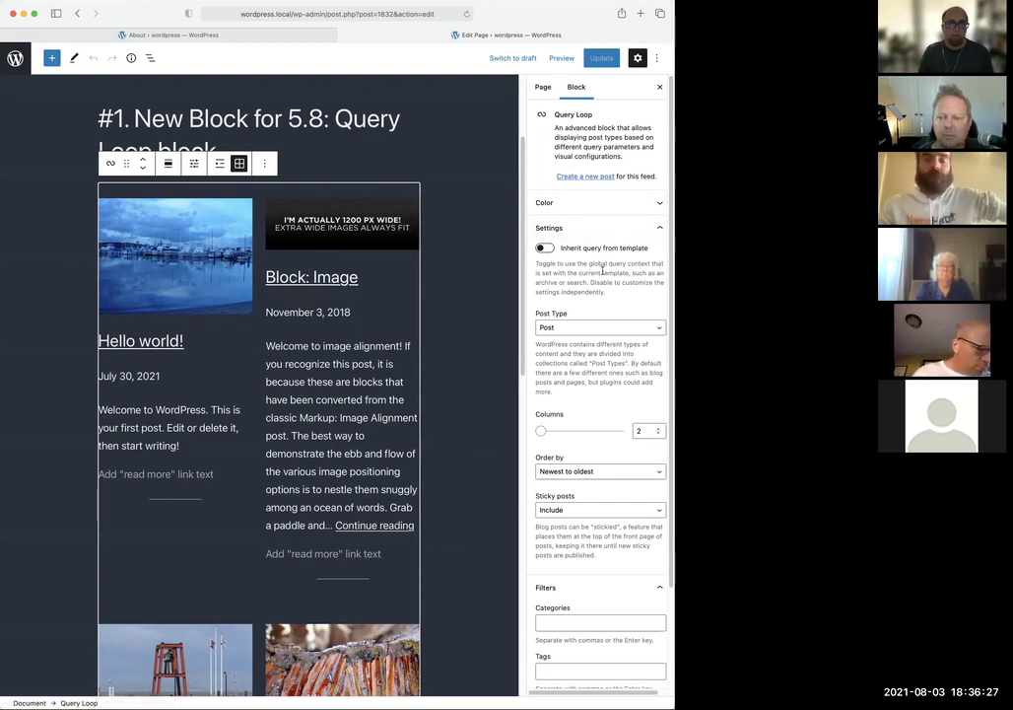
pyautogui.scroll(-3, 613, 281)
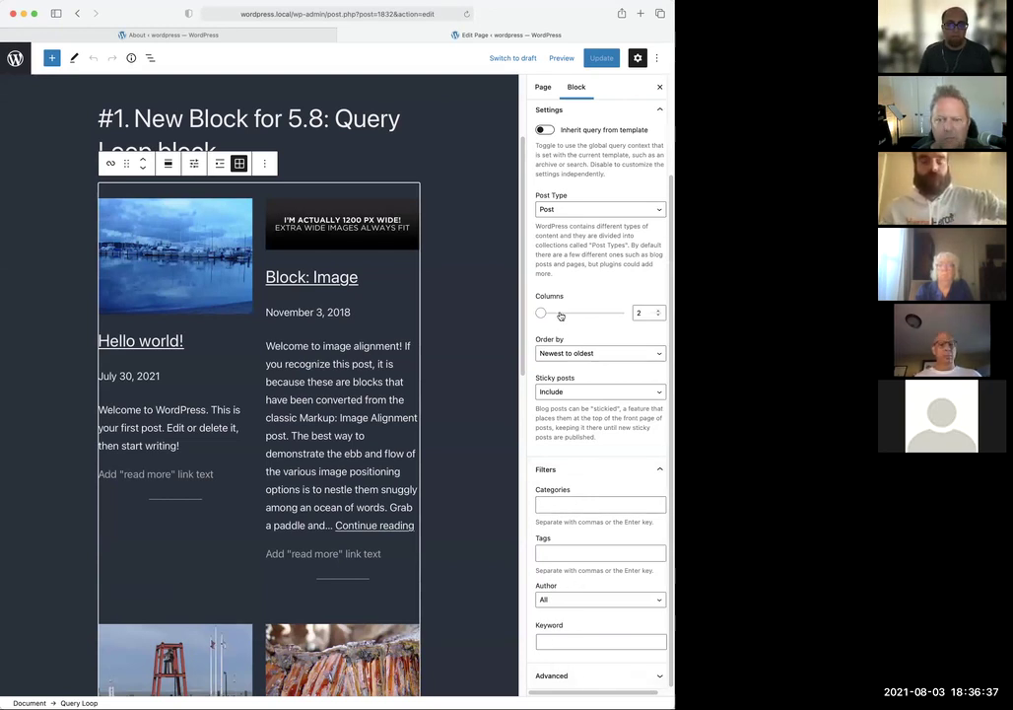
pyautogui.click(658, 311)
pyautogui.click(658, 316)
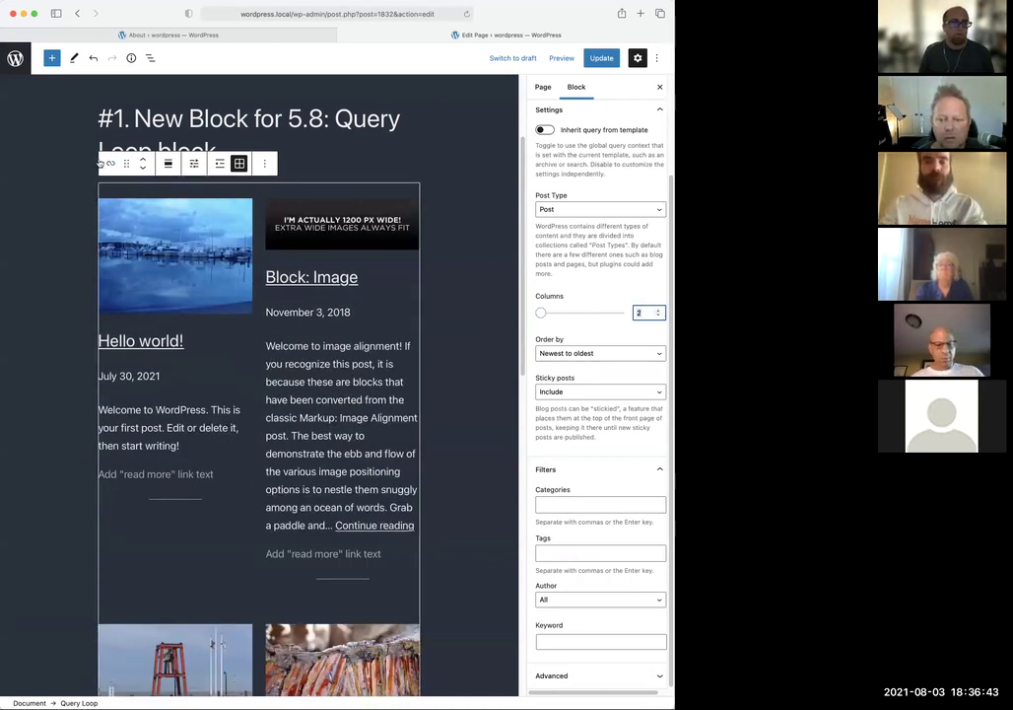
# Remove the existing Query Loop block and insert a new Query Loop block below the "#1. New Block for 5.8: Query Loop block" heading
pyautogui.click(265, 164)
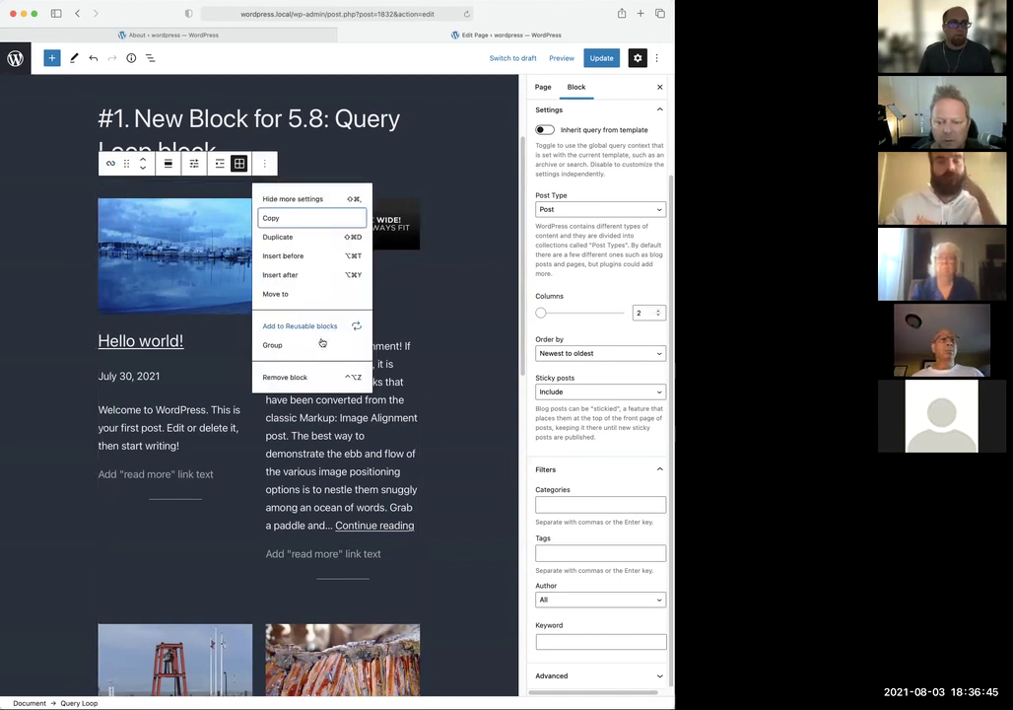
pyautogui.click(286, 378)
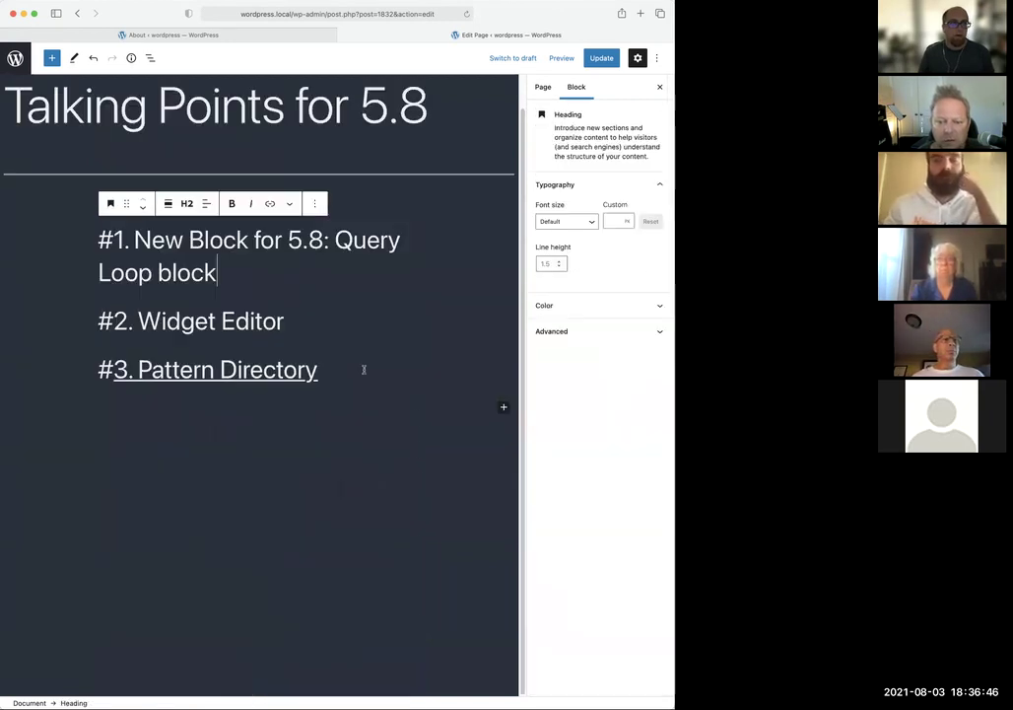
pyautogui.click(274, 271)
pyautogui.press('Return')
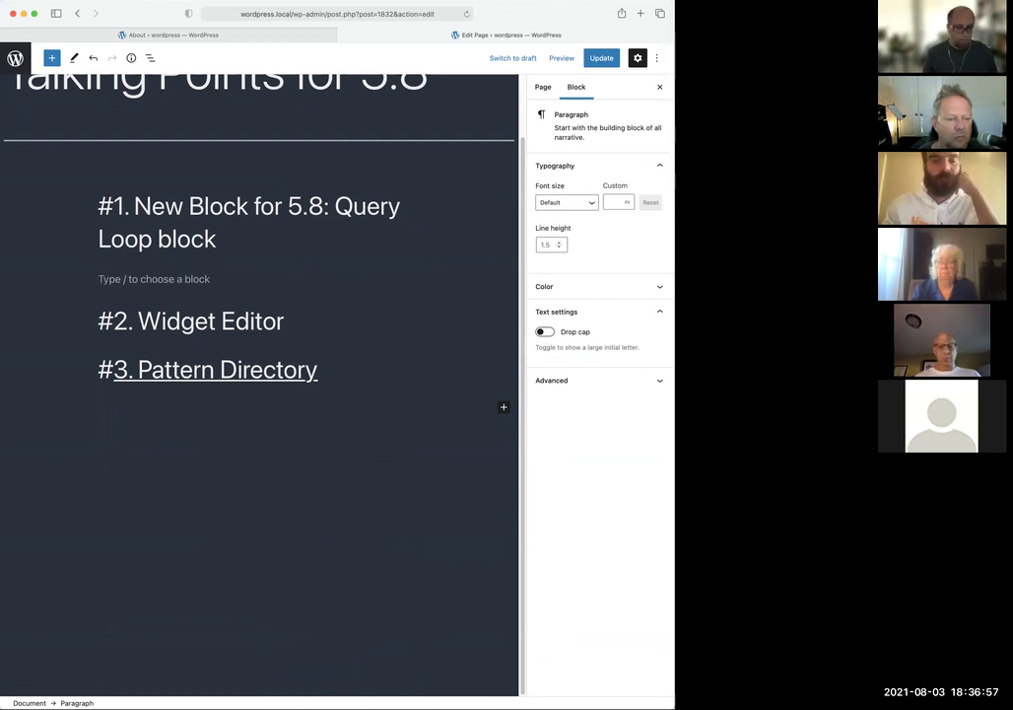
pyautogui.write('/')
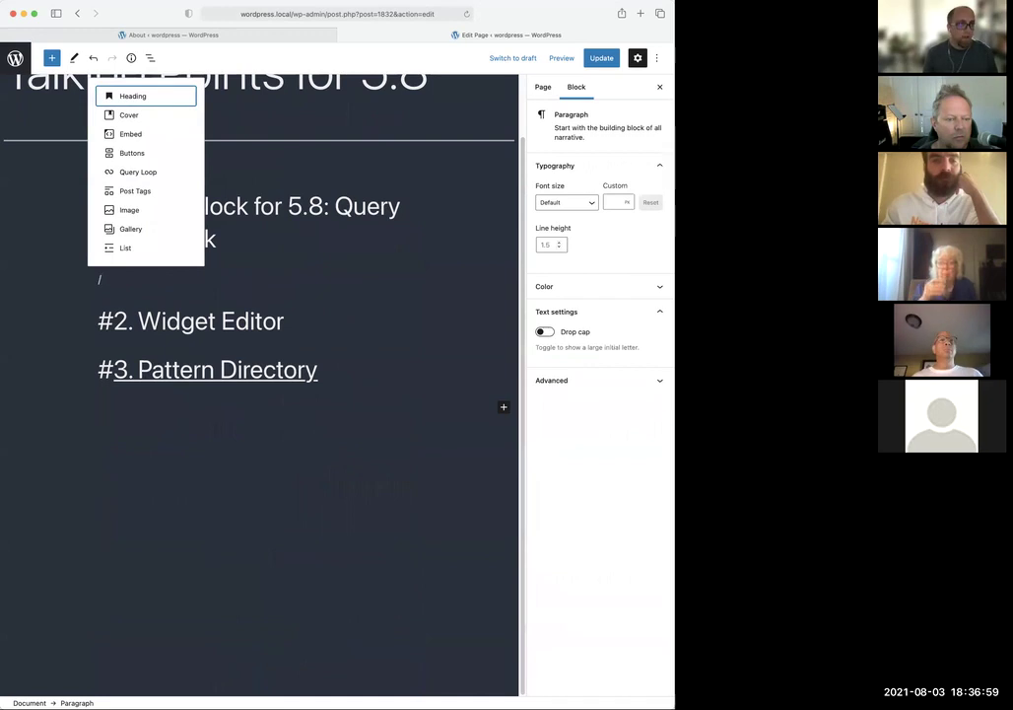
pyautogui.write('qu')
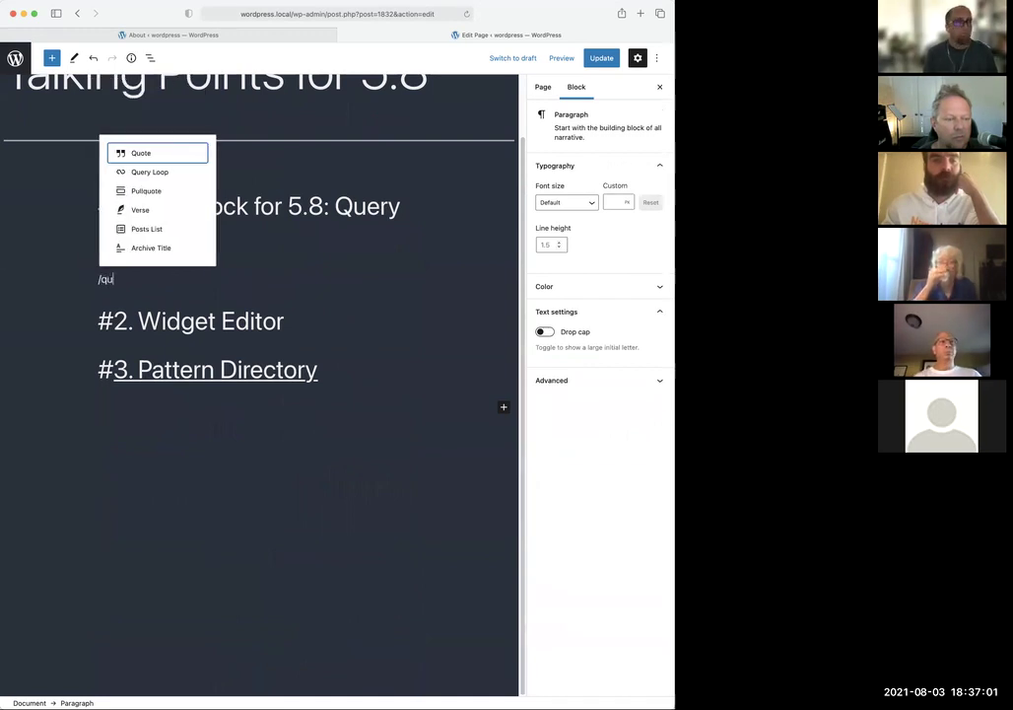
pyautogui.click(152, 174)
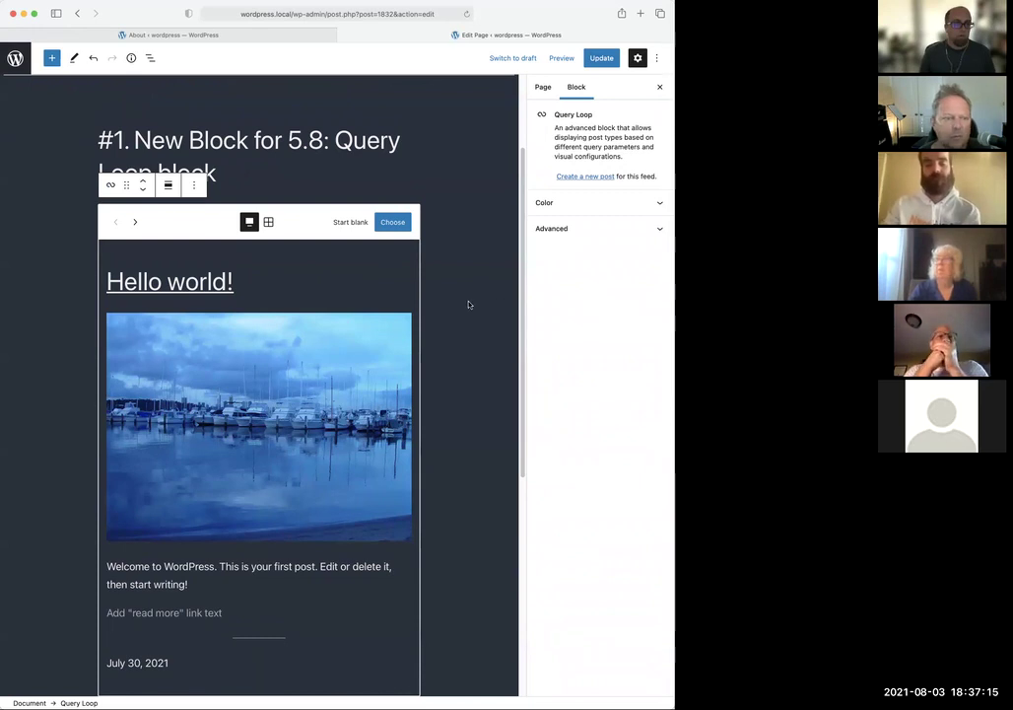
# Go through the new Query Loop block's starting patterns one at a time up to the three-column text layout
pyautogui.scroll(-2, 469, 304)
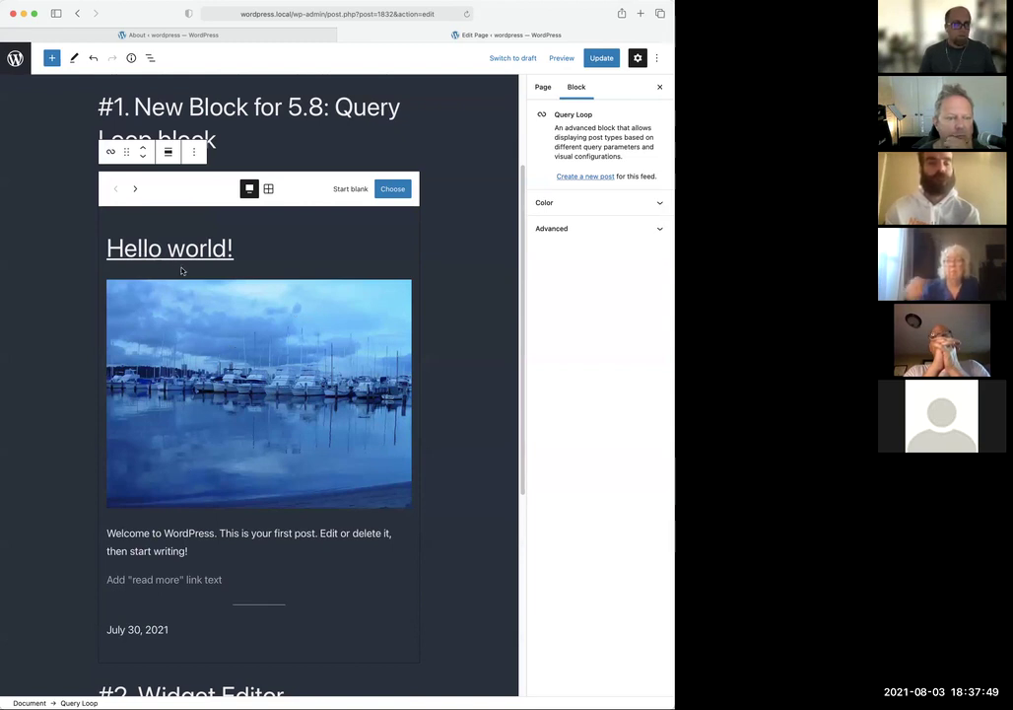
pyautogui.click(135, 191)
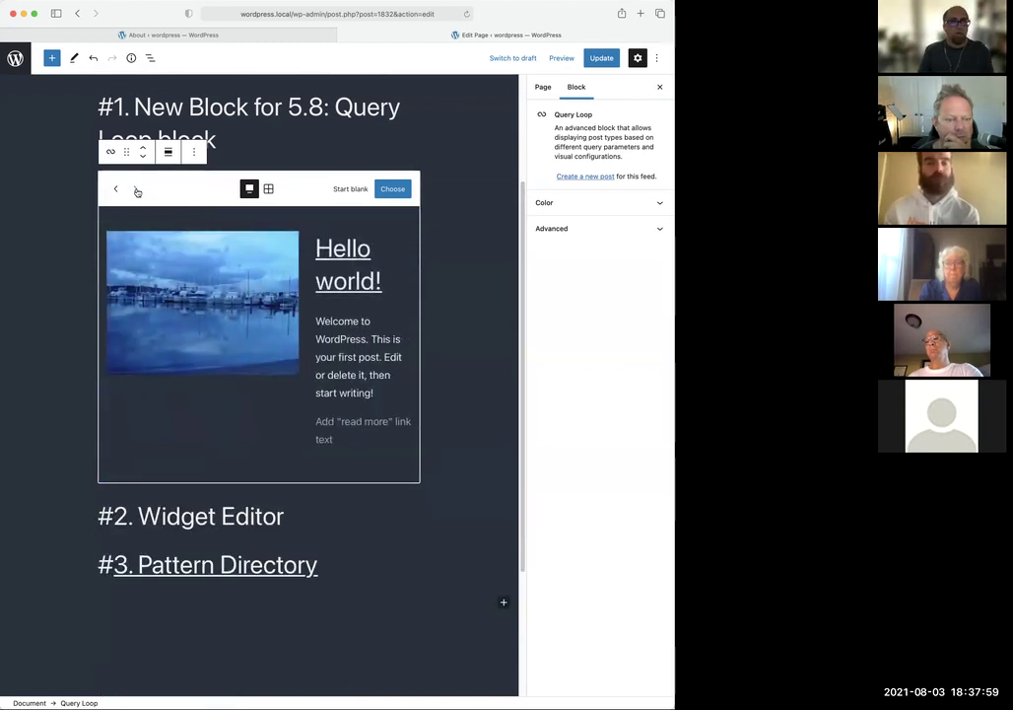
pyautogui.click(137, 191)
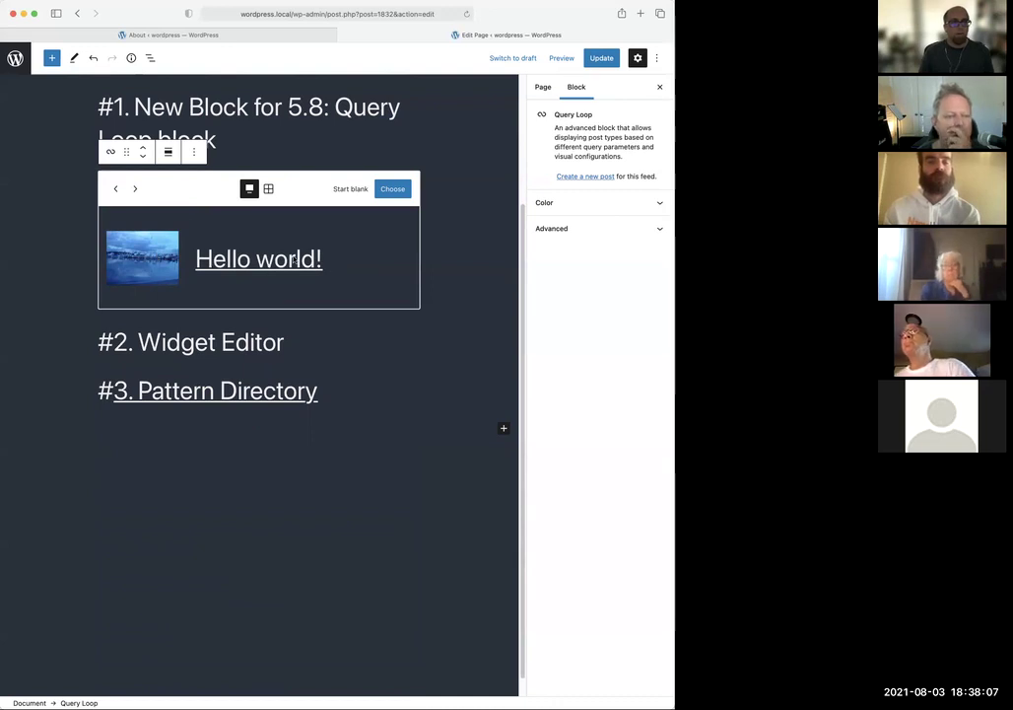
pyautogui.click(137, 192)
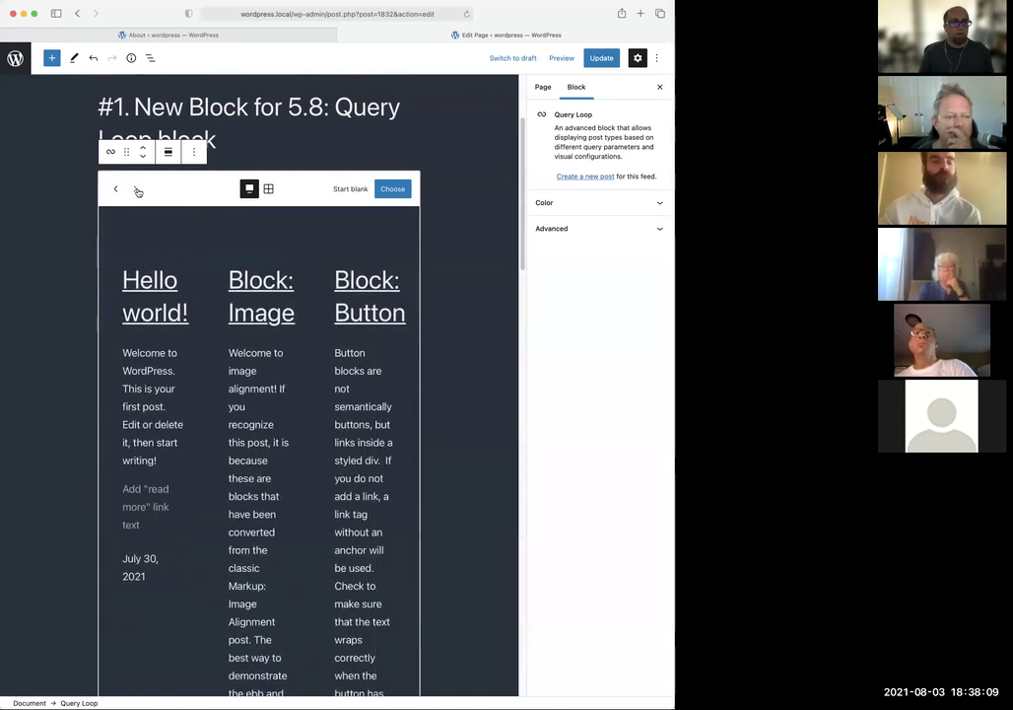
# Examine the full preview of the three-column post pattern, including its excerpts, dates and second row of posts
pyautogui.scroll(-2, 172, 249)
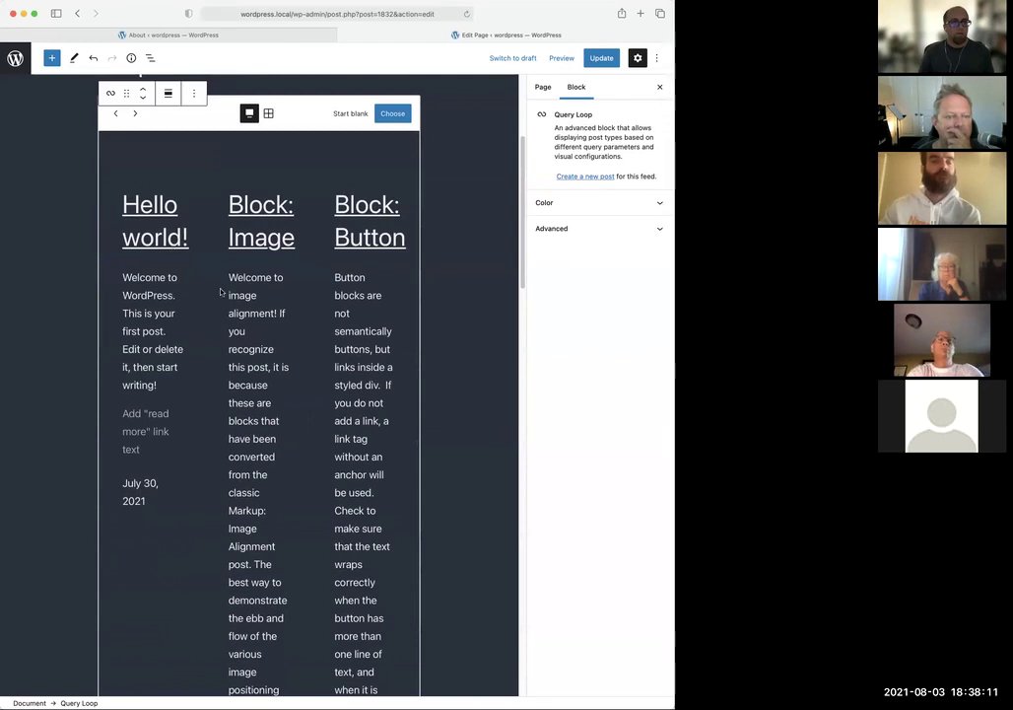
pyautogui.scroll(-10, 221, 291)
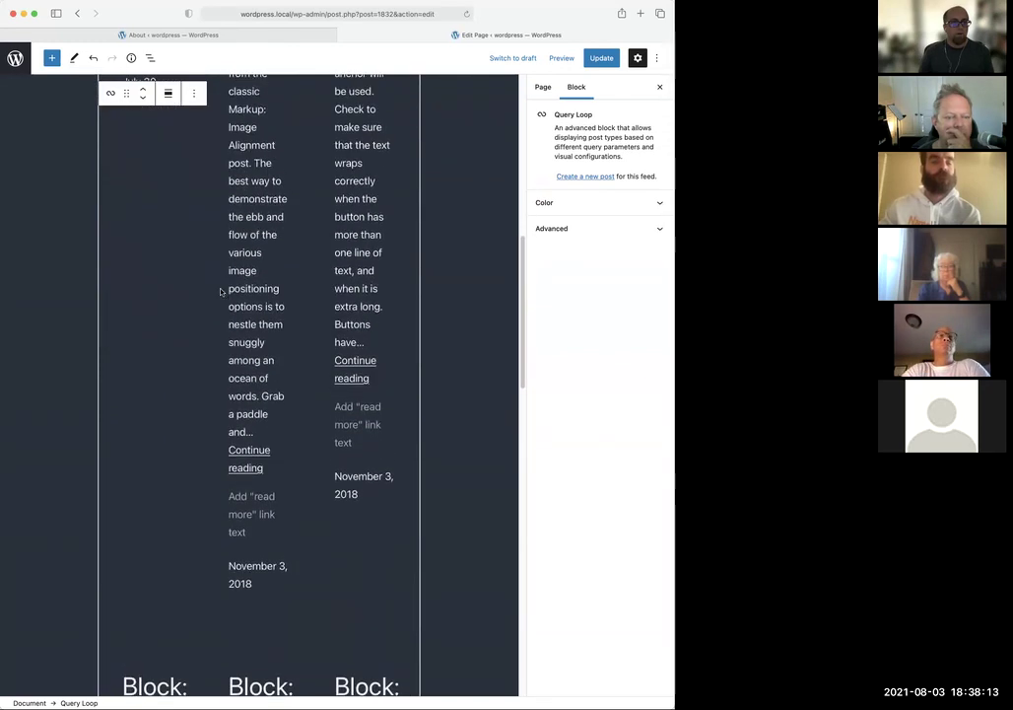
pyautogui.scroll(2, 225, 312)
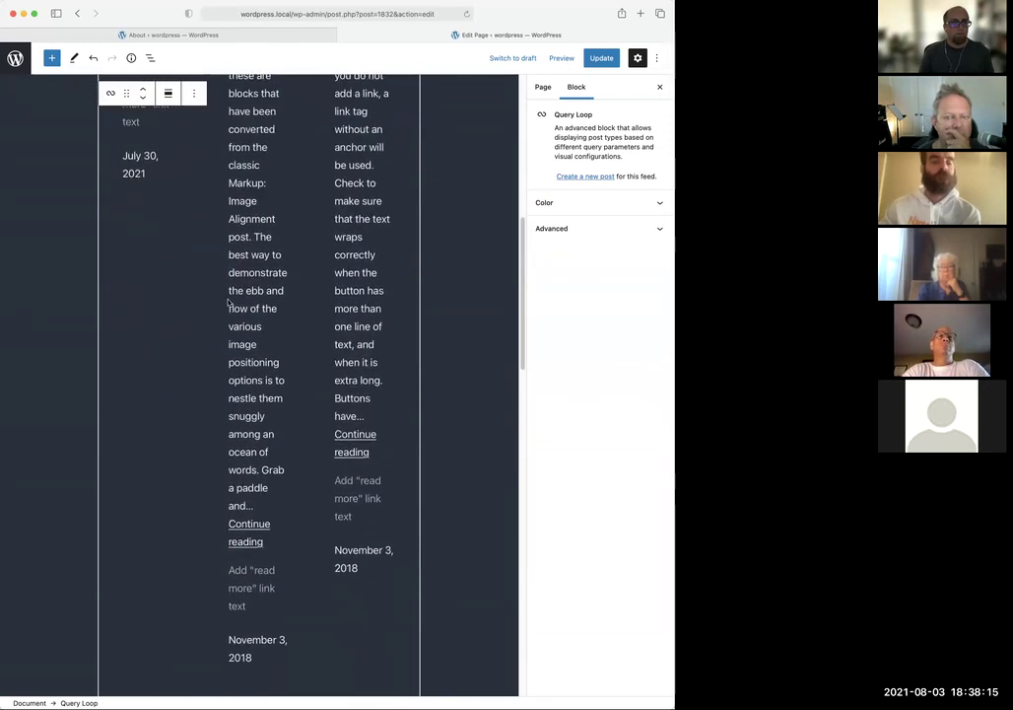
pyautogui.scroll(10, 229, 302)
pyautogui.scroll(-3, 229, 301)
pyautogui.scroll(-11, 229, 302)
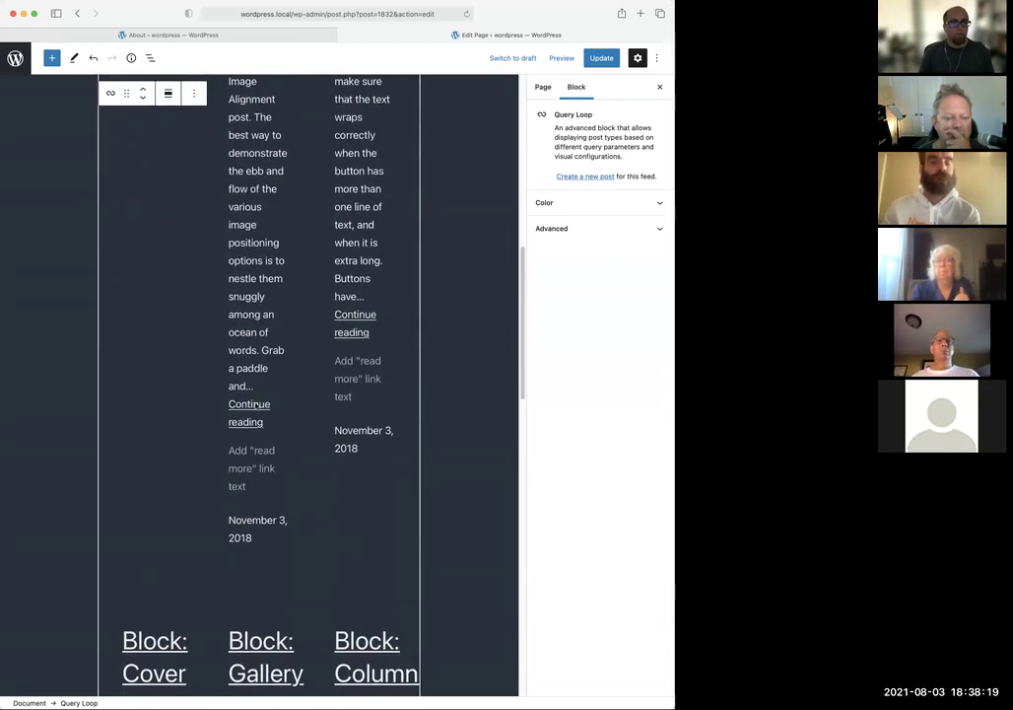
pyautogui.scroll(14, 264, 388)
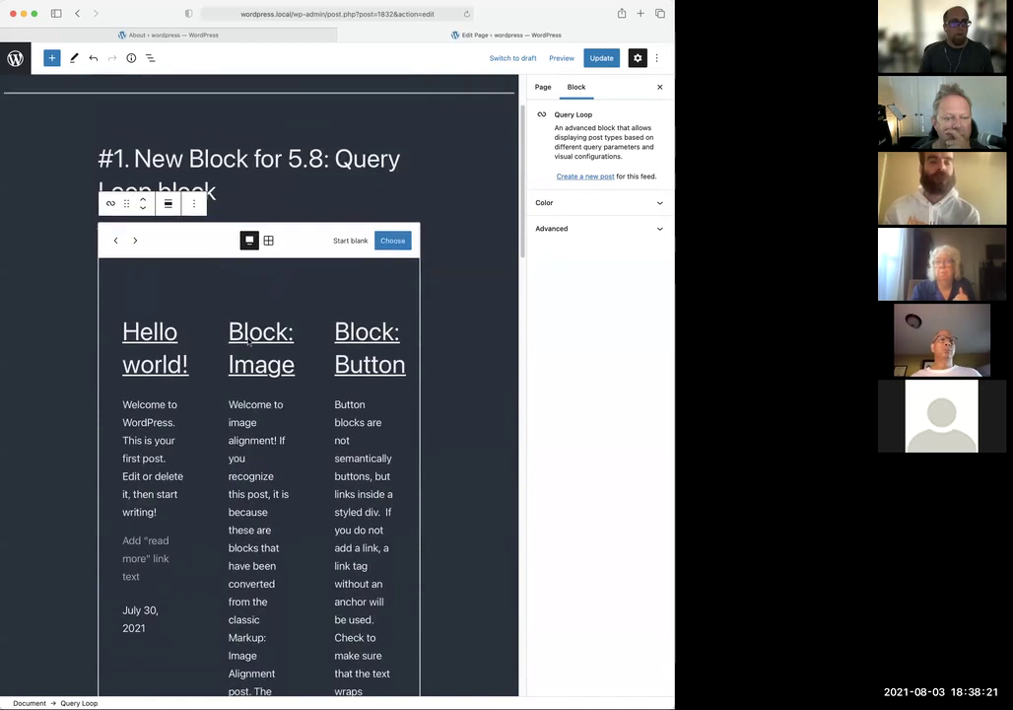
# Preview the large-title post list pattern on black and the offset two-column image pattern
pyautogui.click(136, 240)
pyautogui.scroll(-3, 168, 286)
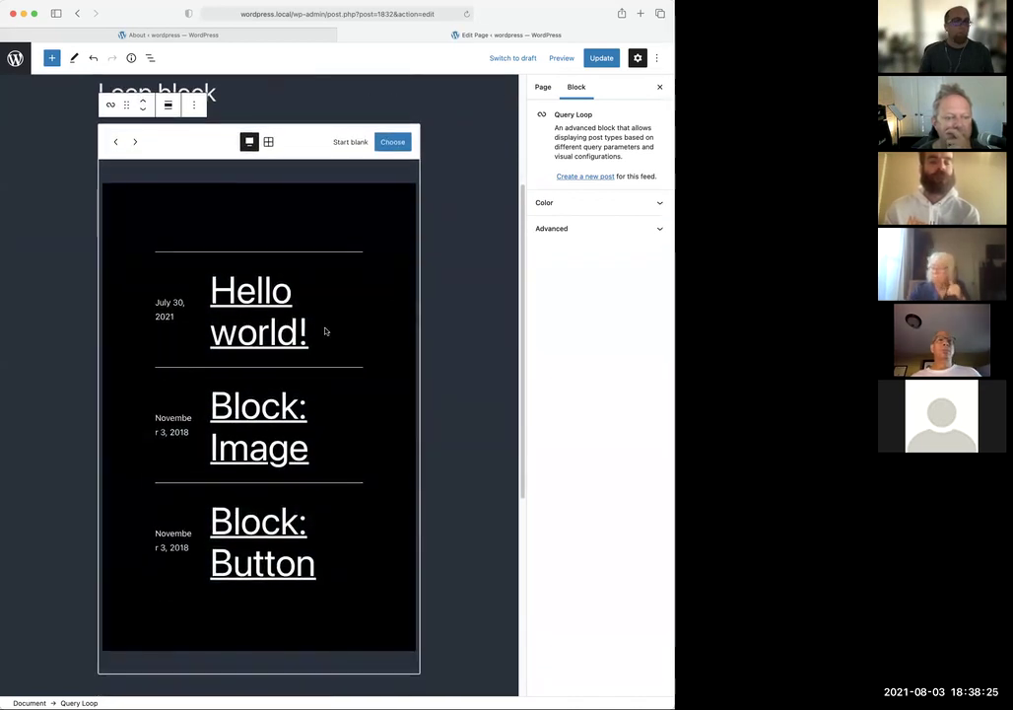
pyautogui.scroll(1, 325, 332)
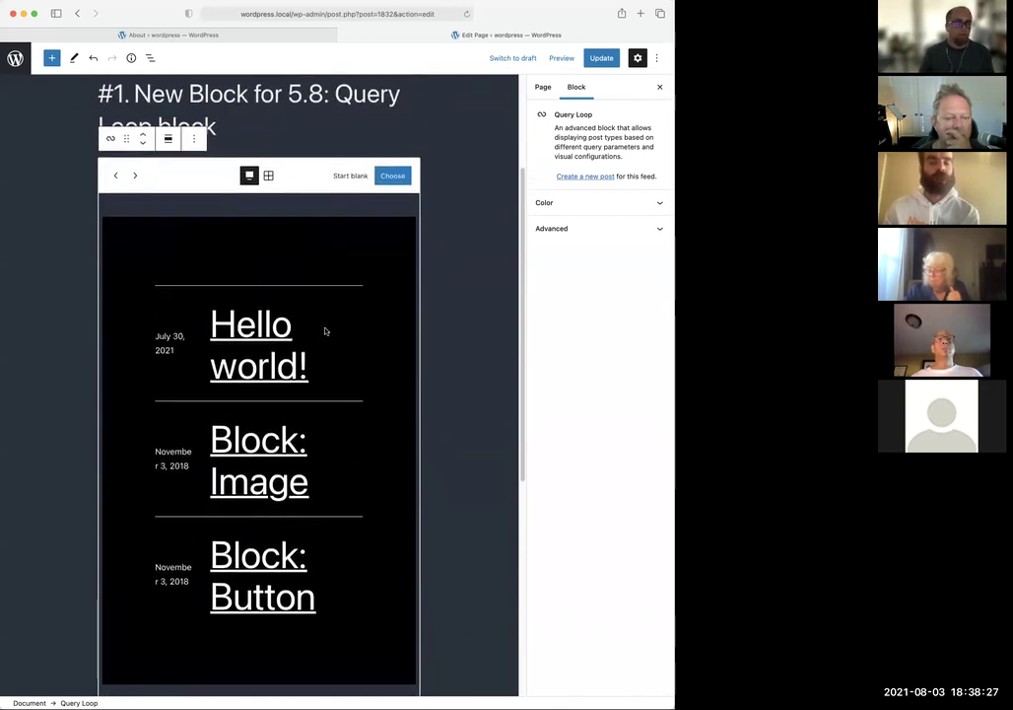
pyautogui.click(139, 189)
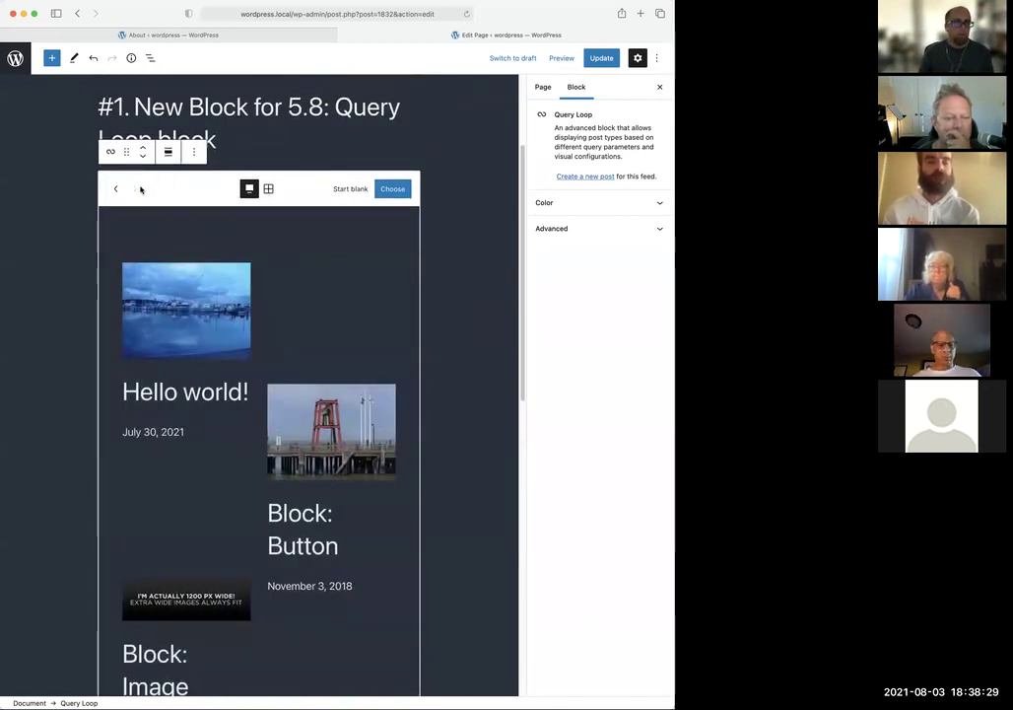
# Compare all Query Loop starting patterns in the grid view and insert the one with a small featured image beside the post title
pyautogui.scroll(-2, 277, 343)
pyautogui.scroll(3, 275, 341)
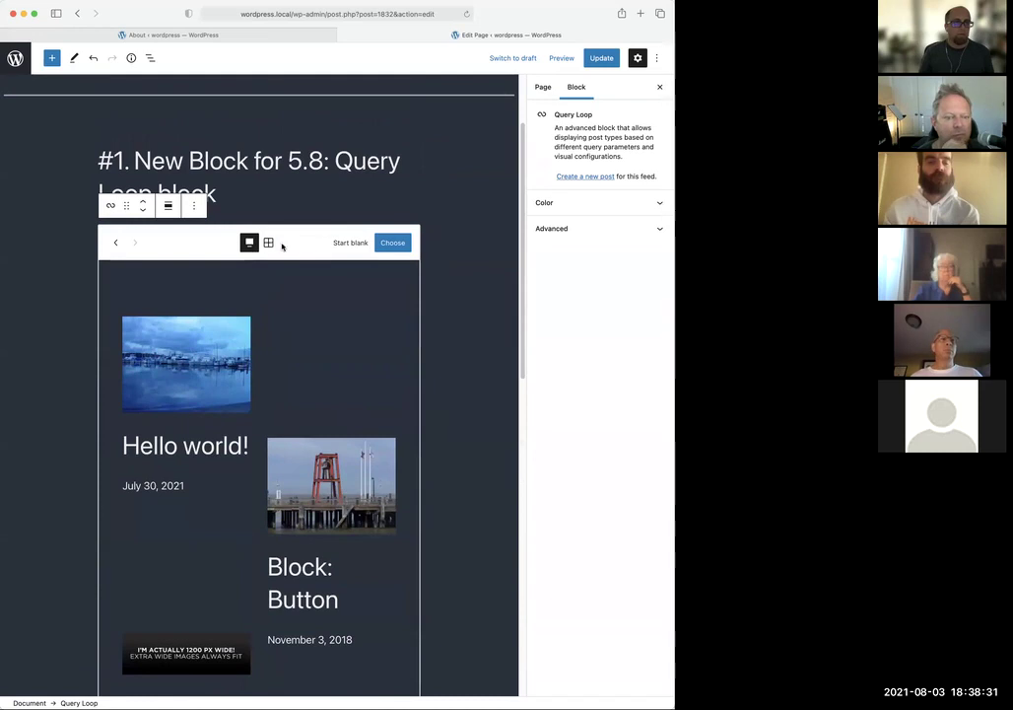
pyautogui.click(269, 244)
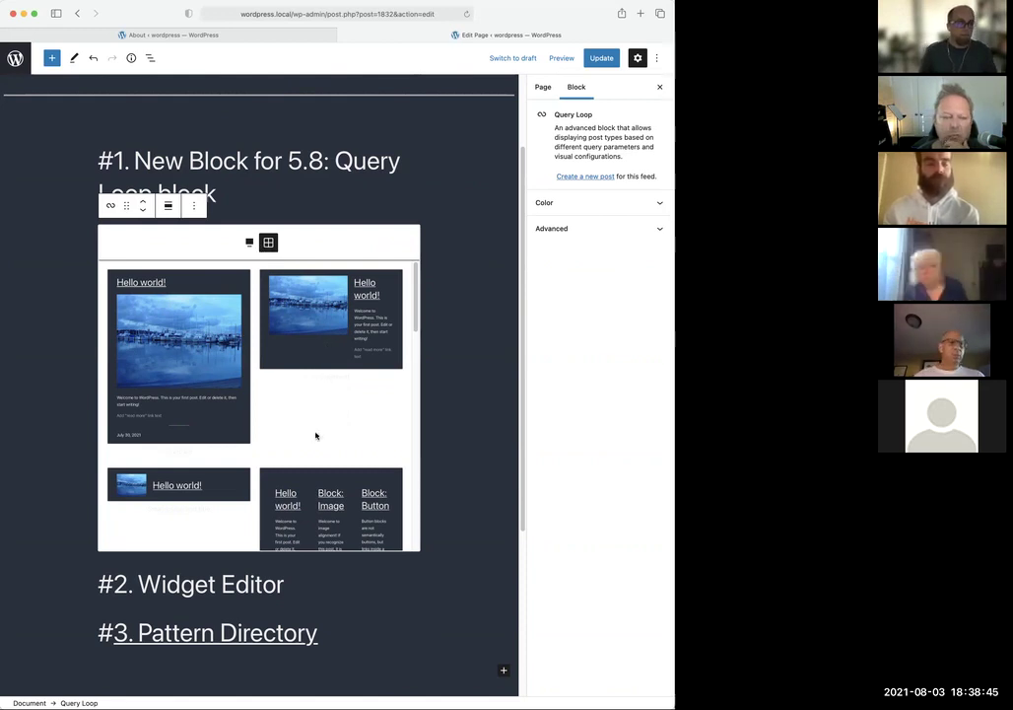
pyautogui.scroll(-10, 316, 436)
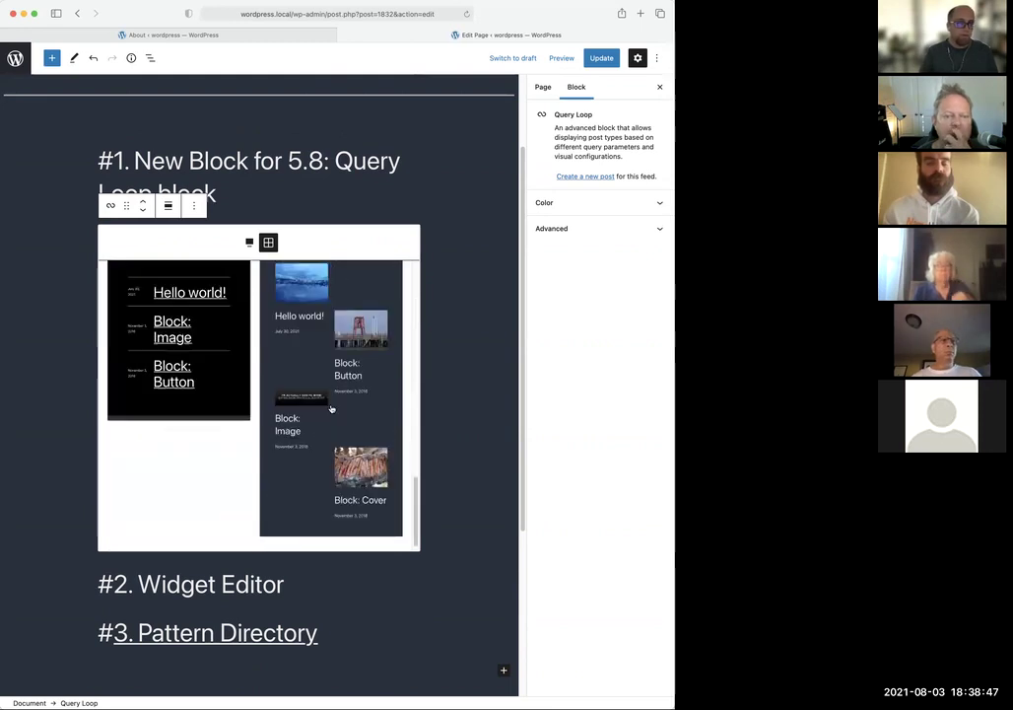
pyautogui.scroll(5, 331, 408)
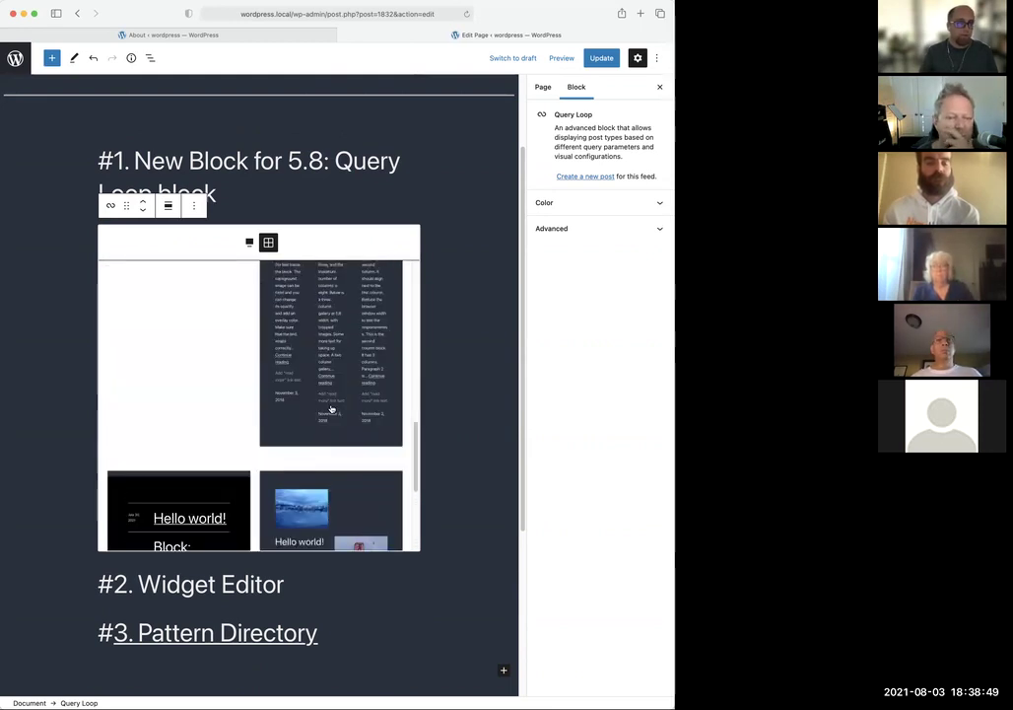
pyautogui.scroll(5, 331, 408)
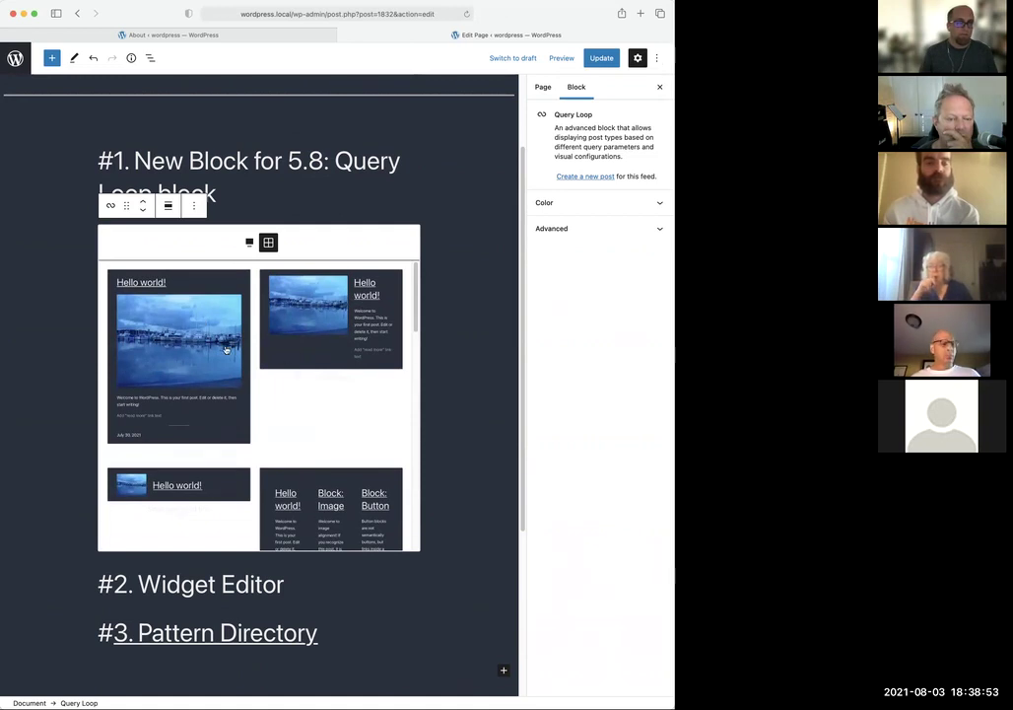
pyautogui.click(206, 489)
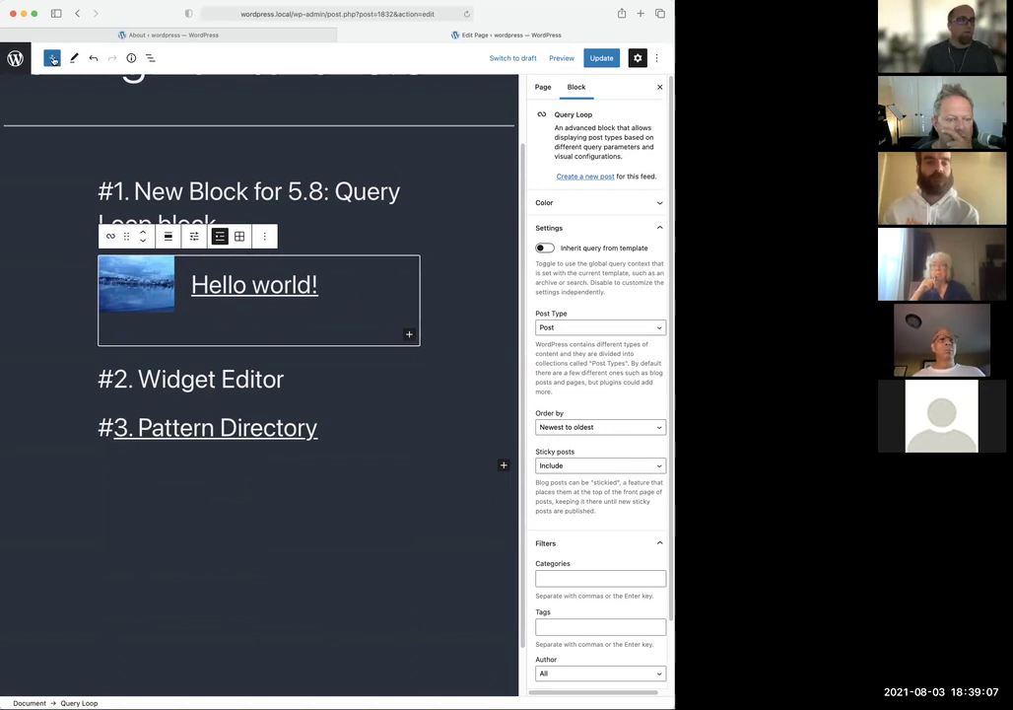
# Show the page's block structure and inspect the Query Loop's Post Template, Columns, Post Featured Image and Post Title blocks, including the image's post link setting
pyautogui.click(150, 59)
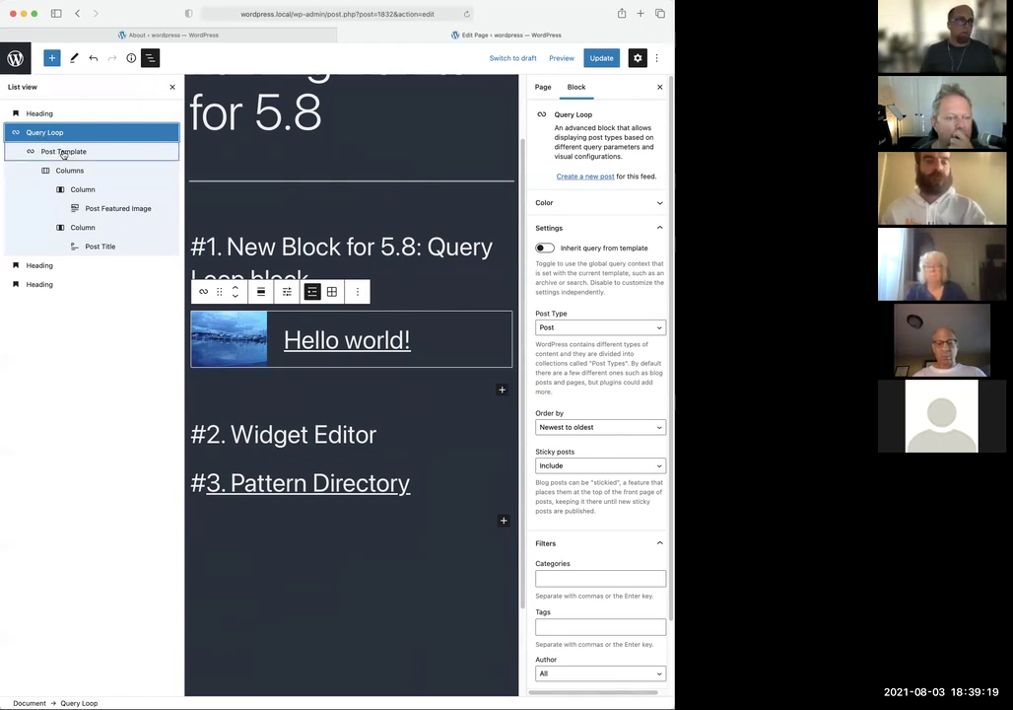
pyautogui.click(62, 152)
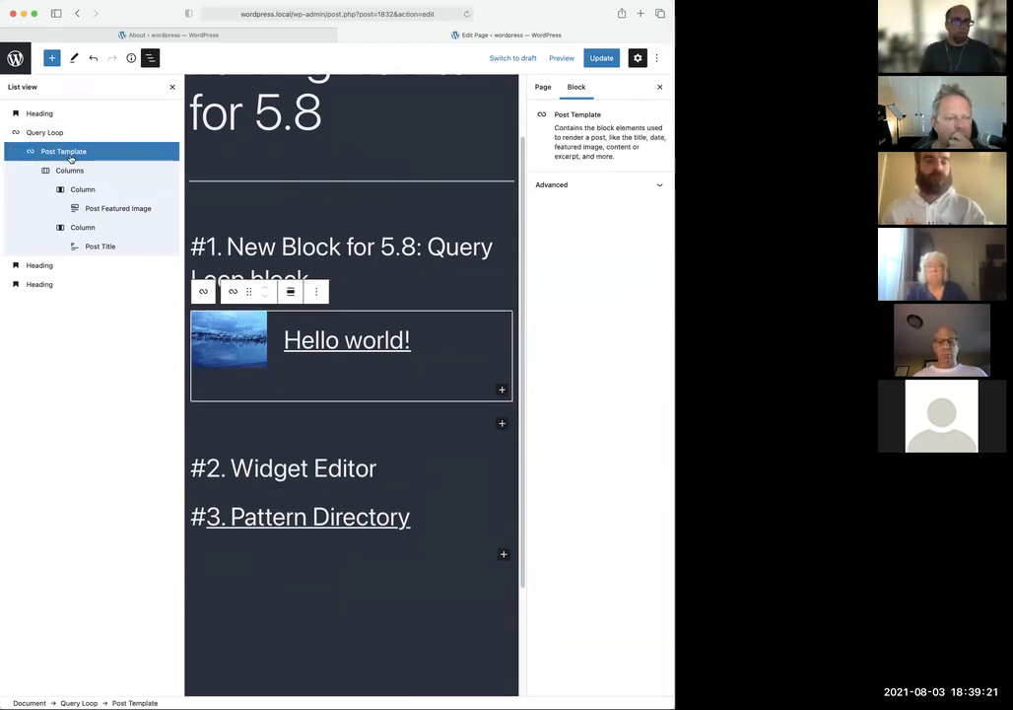
pyautogui.click(71, 172)
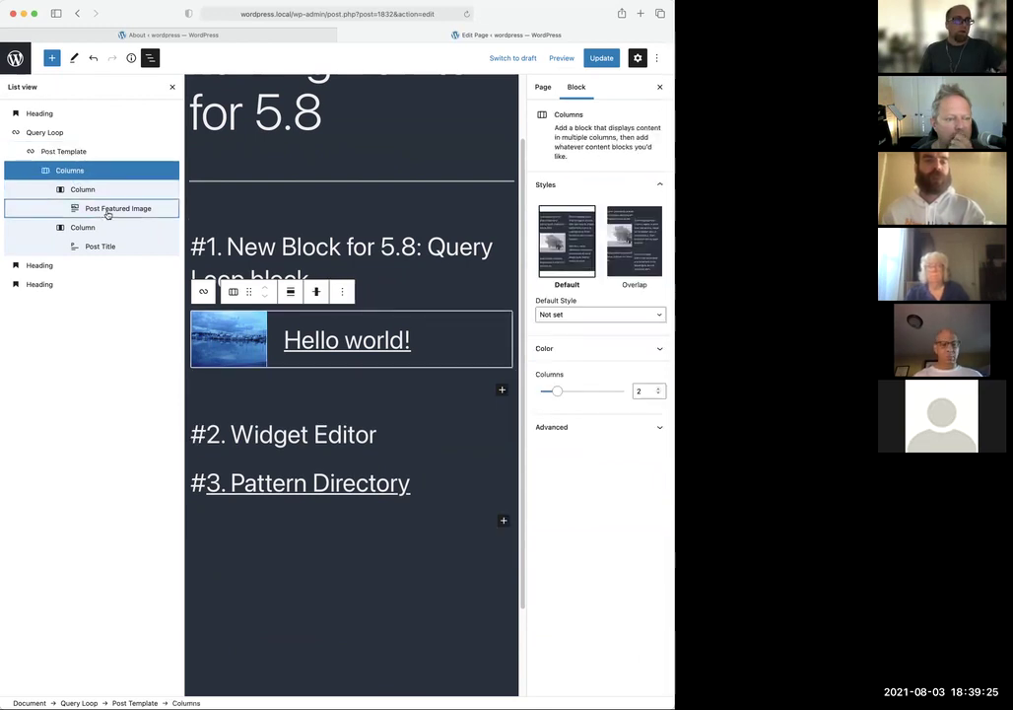
pyautogui.click(110, 211)
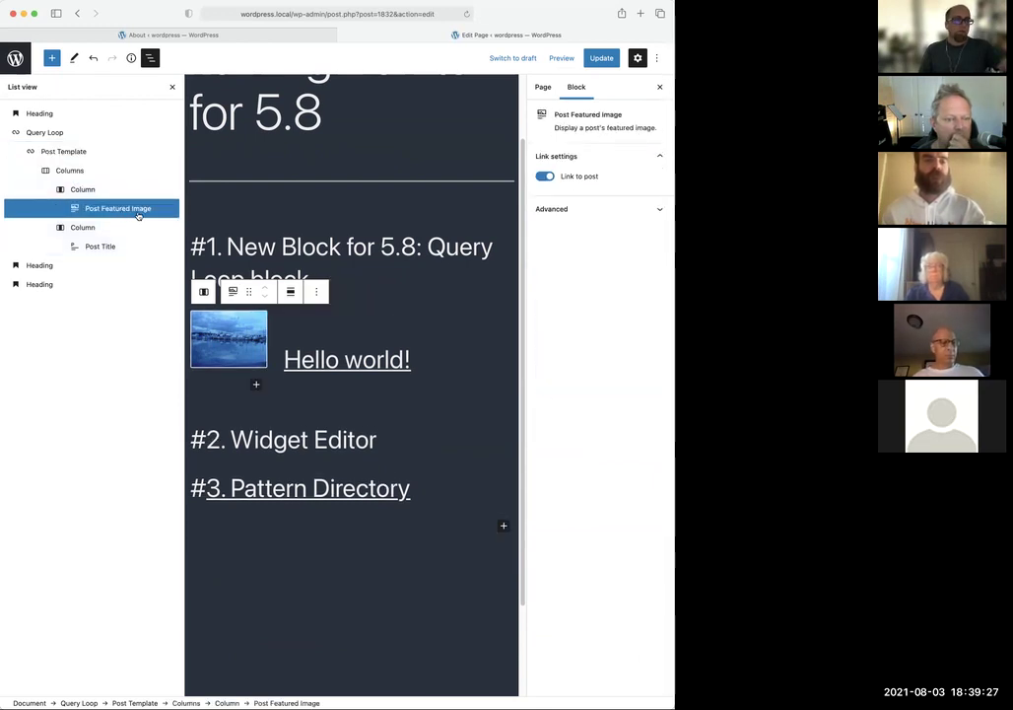
pyautogui.click(106, 247)
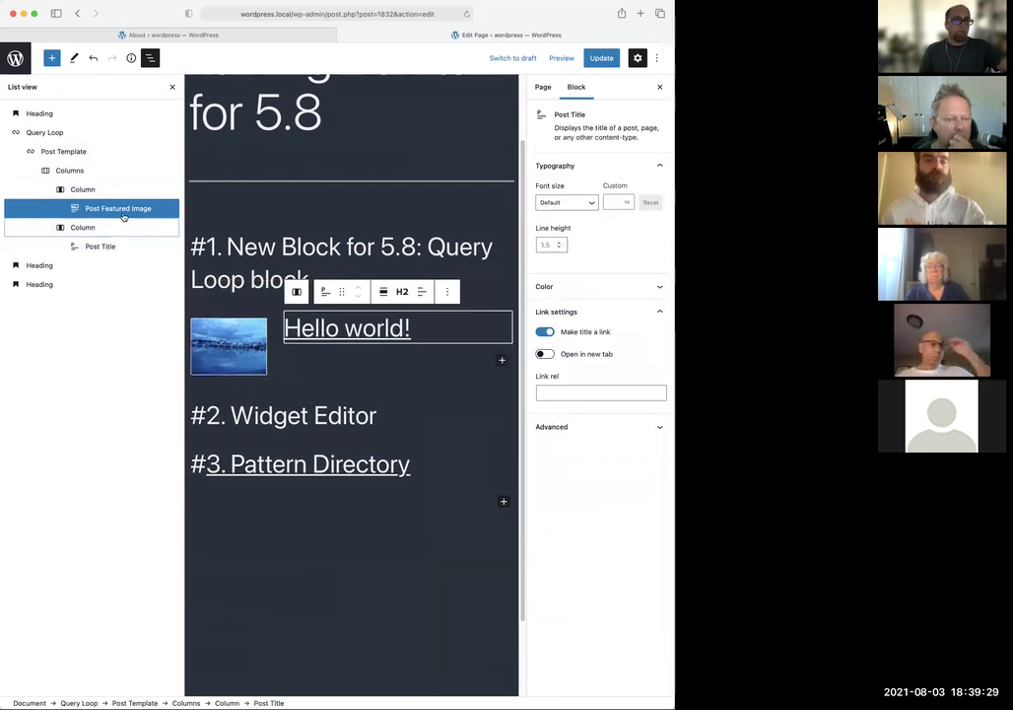
pyautogui.click(107, 248)
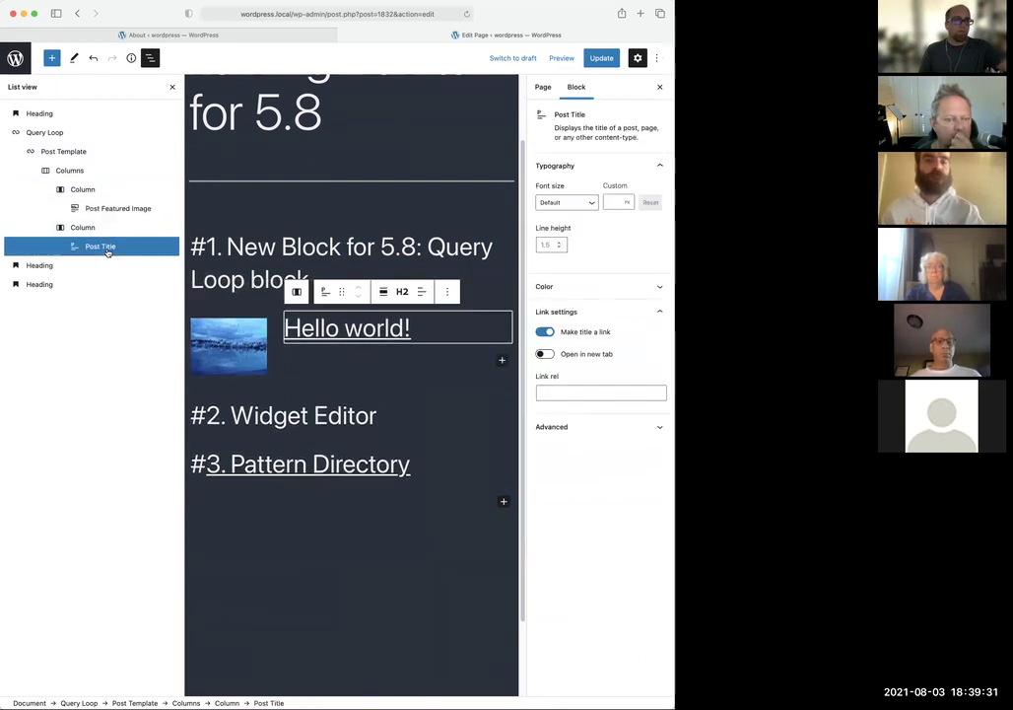
pyautogui.click(117, 208)
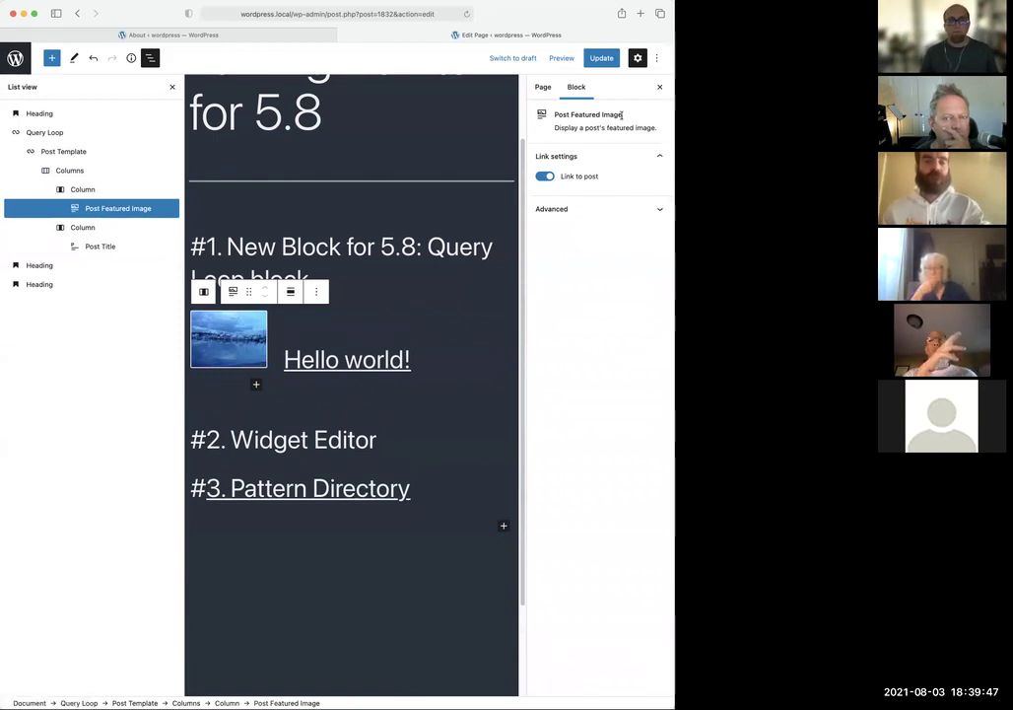
pyautogui.click(542, 178)
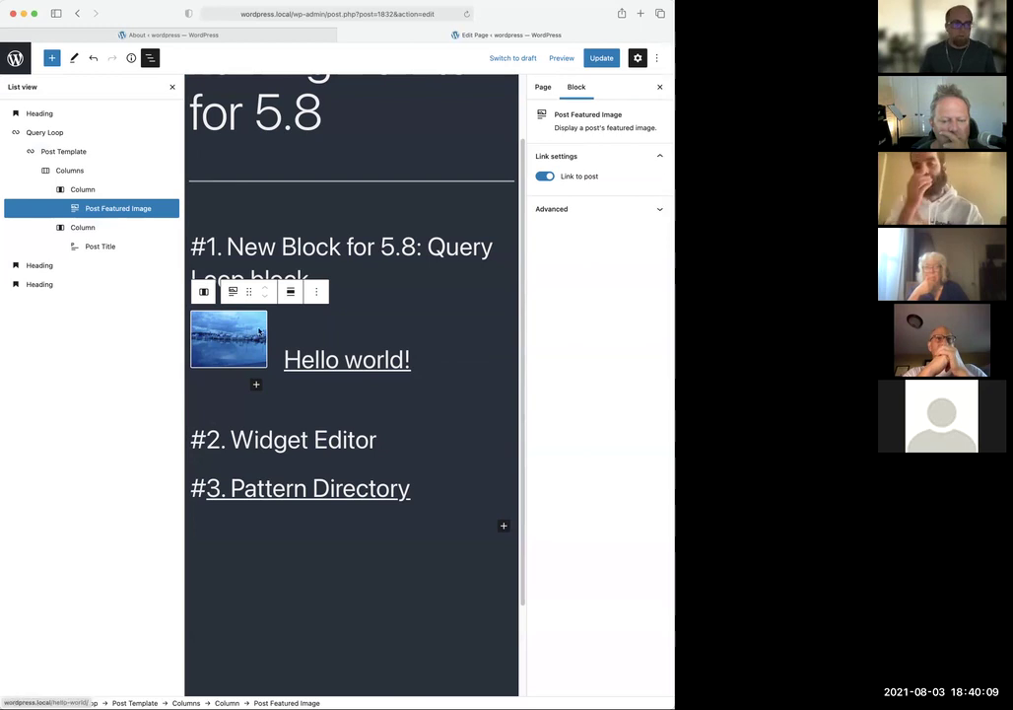
# Set the heading level of the Query Loop's Post Title block to H3
pyautogui.click(118, 246)
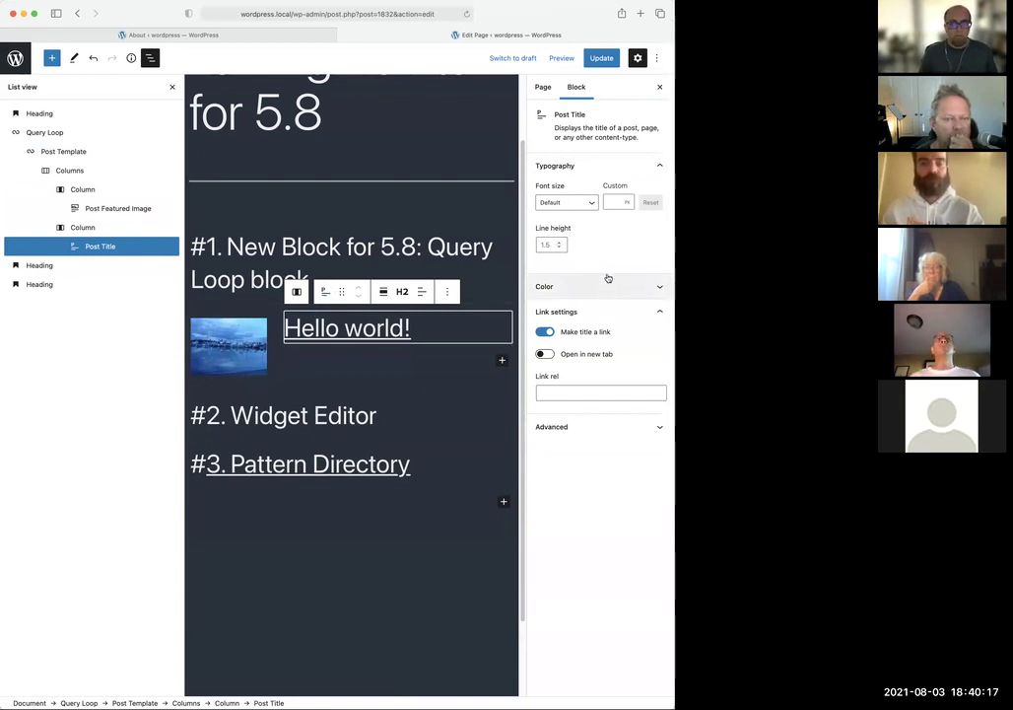
pyautogui.scroll(2, 345, 236)
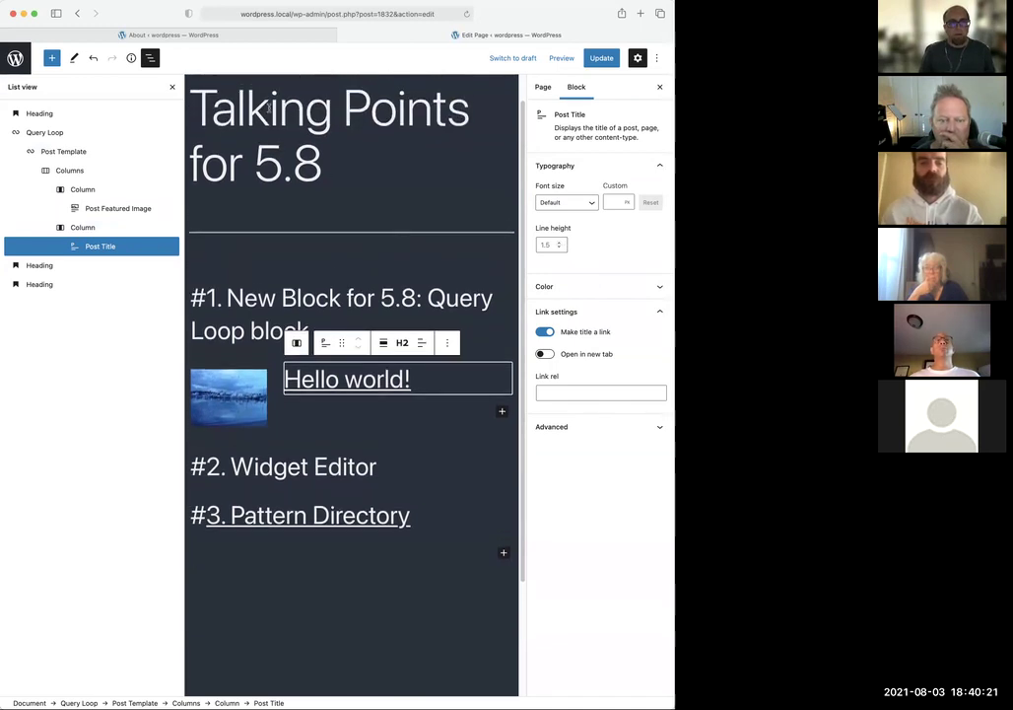
pyautogui.moveTo(249, 111); pyautogui.dragTo(306, 111)
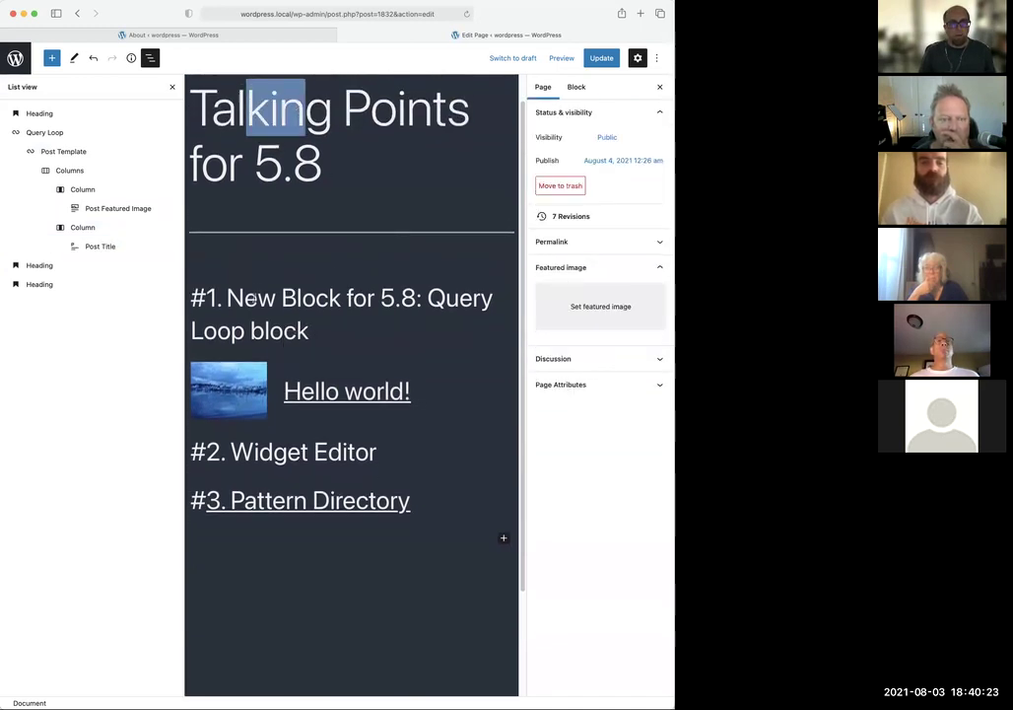
pyautogui.moveTo(279, 297); pyautogui.dragTo(303, 298)
pyautogui.click(355, 390)
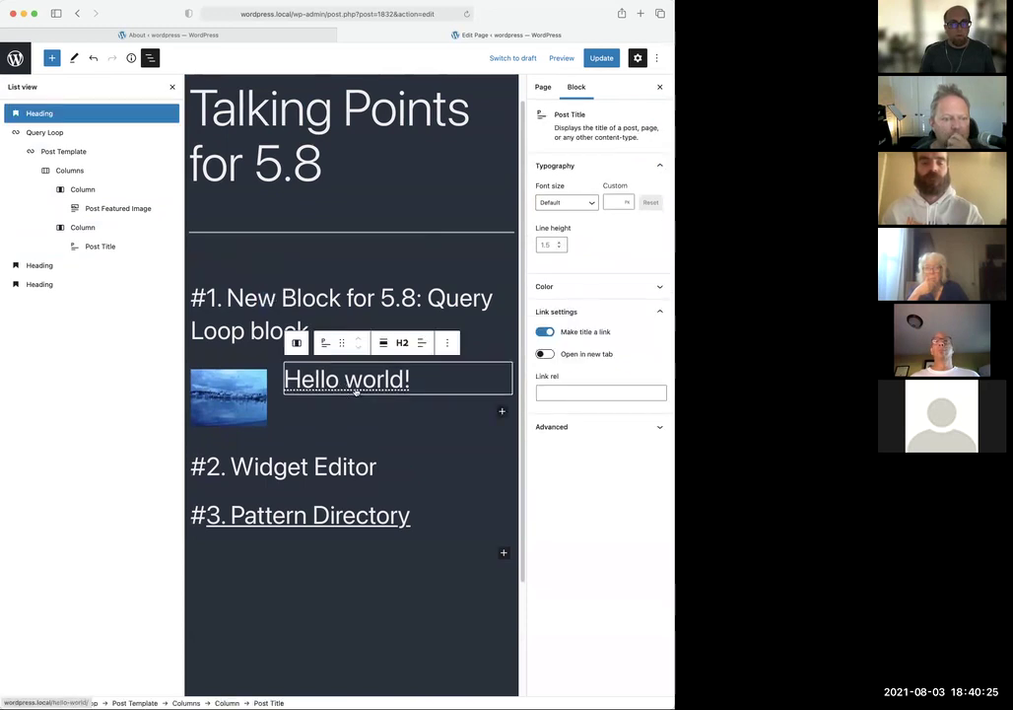
pyautogui.click(412, 343)
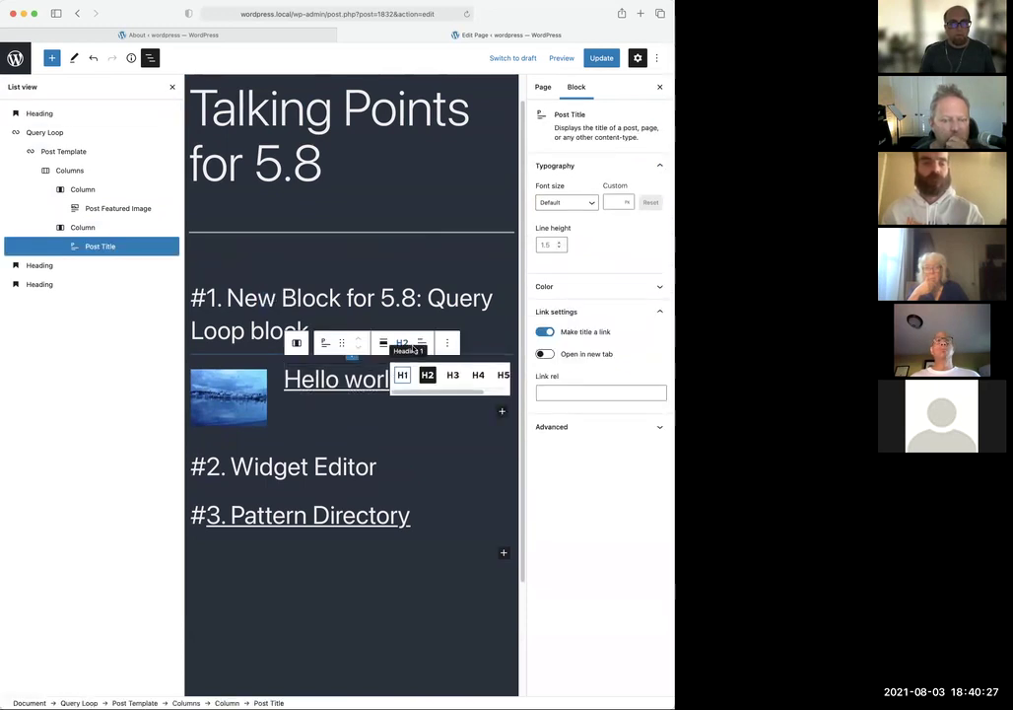
pyautogui.click(454, 378)
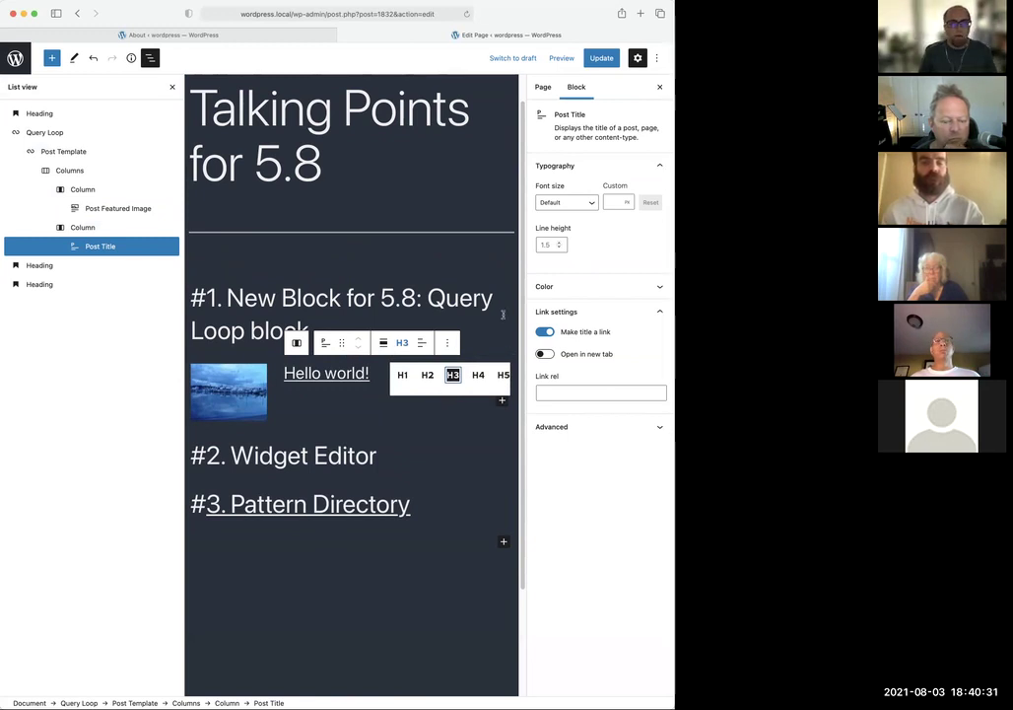
pyautogui.click(511, 339)
pyautogui.click(387, 390)
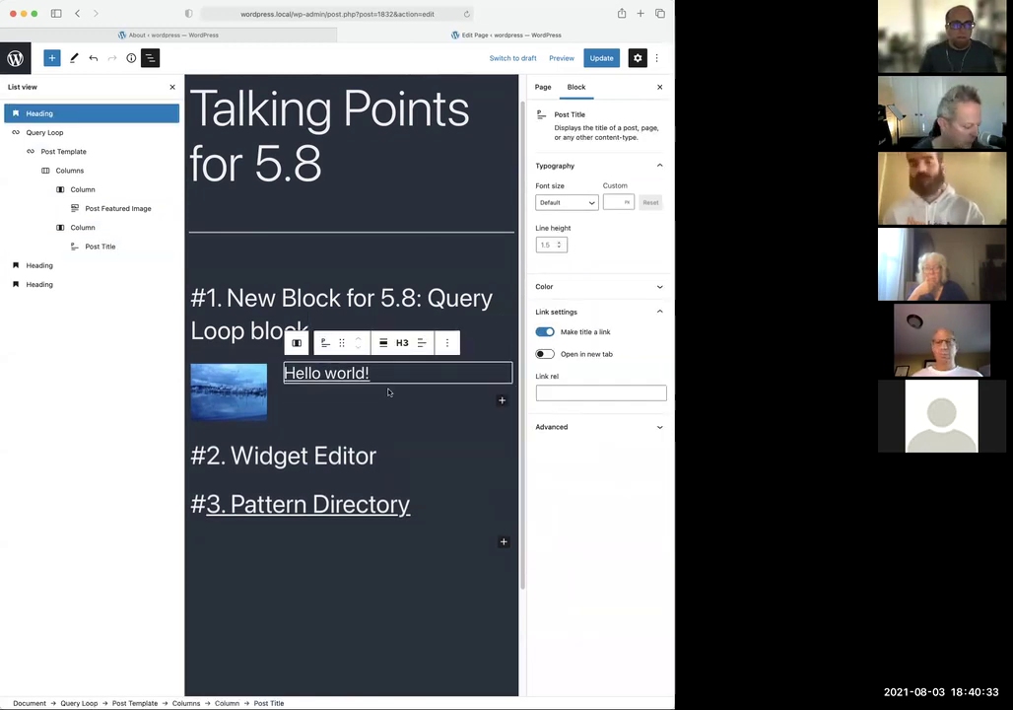
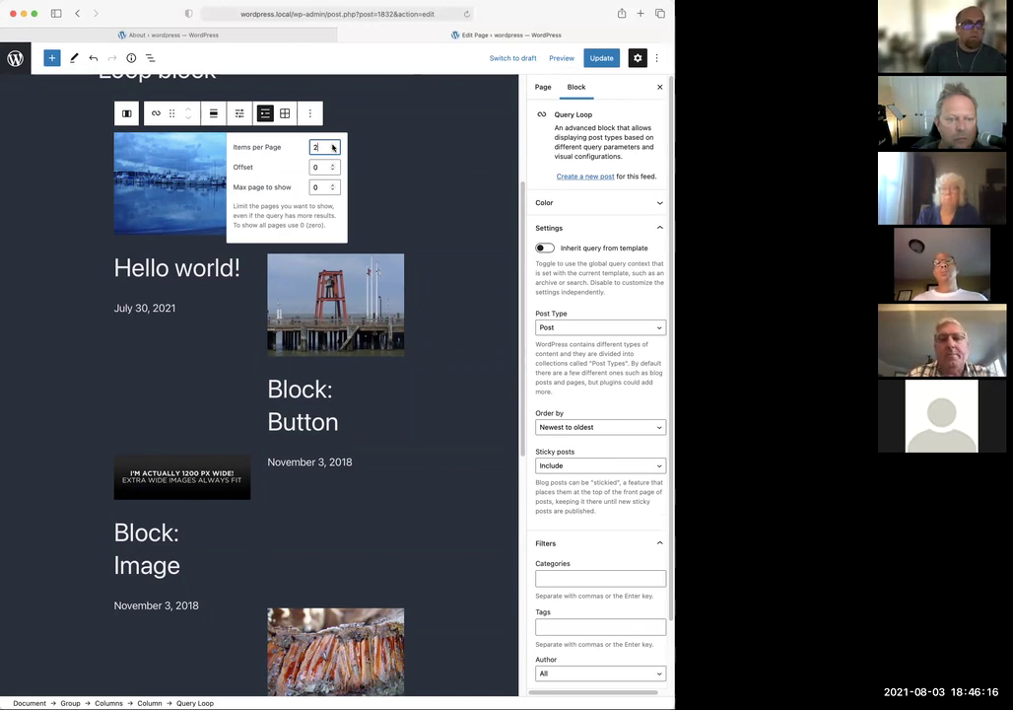
# Select the Query Loop in the second column of the offset layout and open its display settings
pyautogui.click(399, 218)
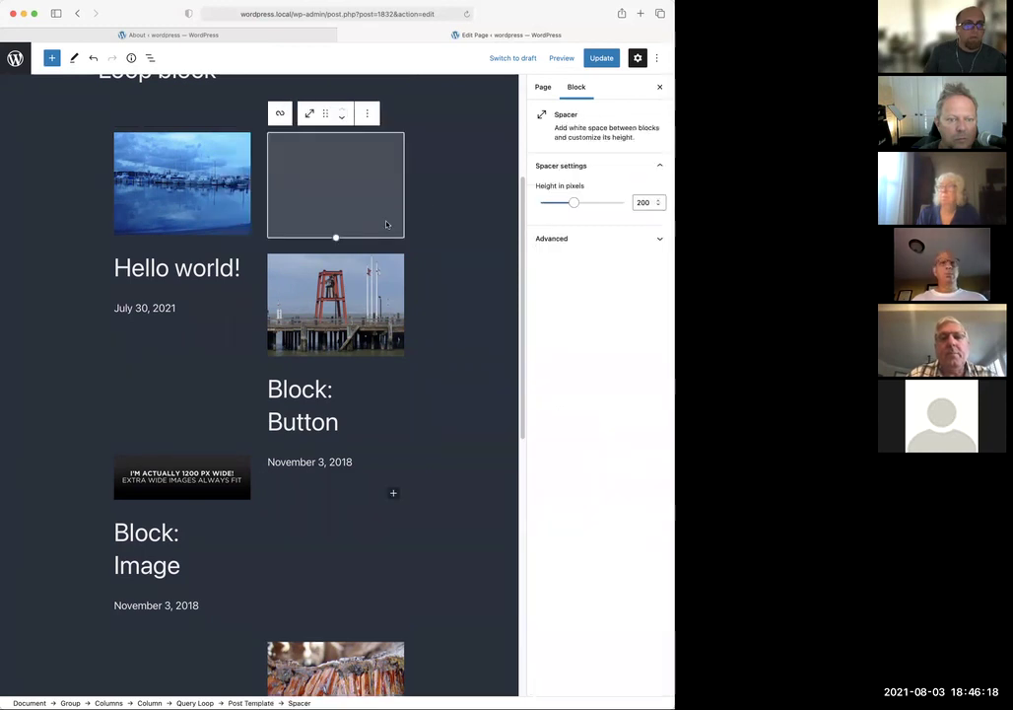
pyautogui.click(276, 110)
pyautogui.scroll(3, 329, 190)
pyautogui.click(278, 226)
pyautogui.scroll(-3, 296, 197)
pyautogui.scroll(3, 314, 160)
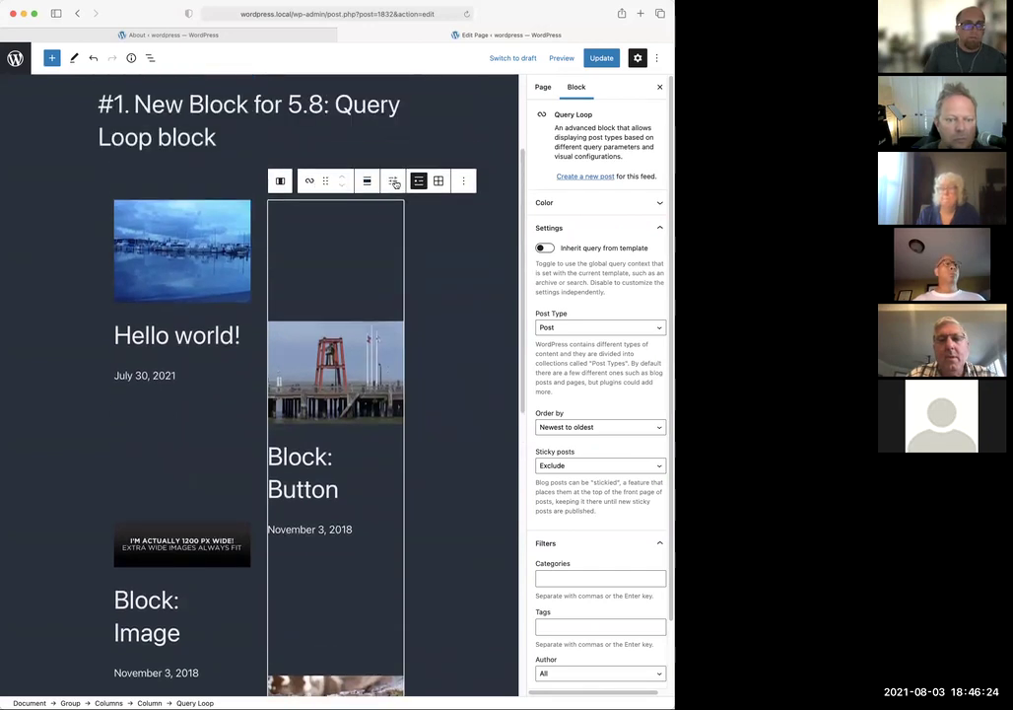
pyautogui.click(394, 181)
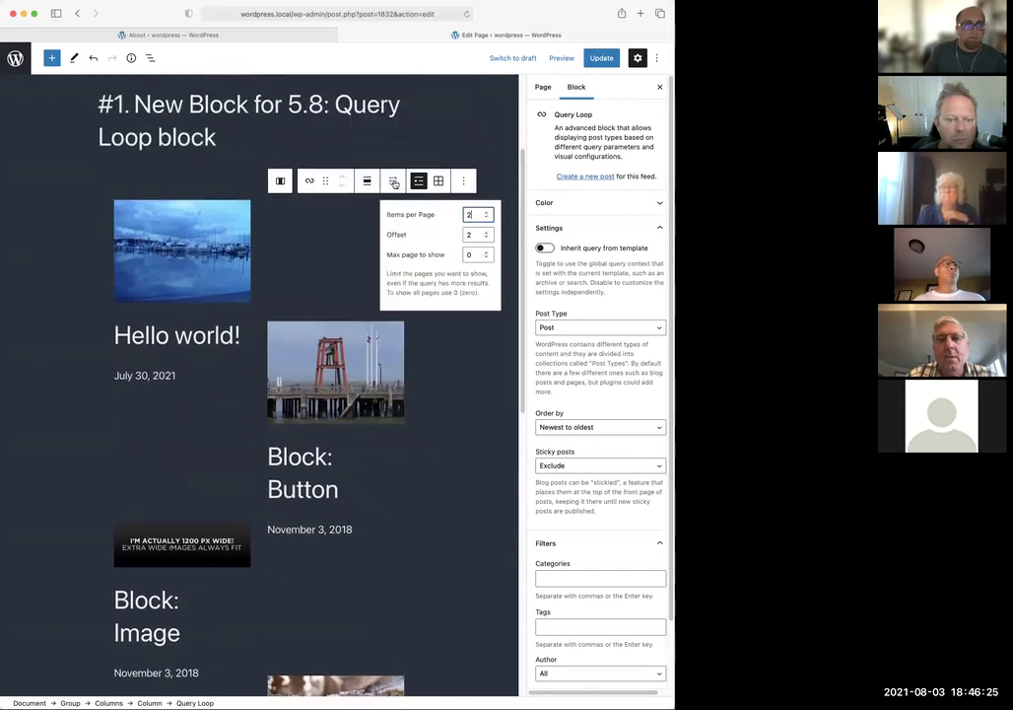
# Try offsets of 1 and 0 on the second column's Query Loop, and return the offset to 2
pyautogui.click(487, 239)
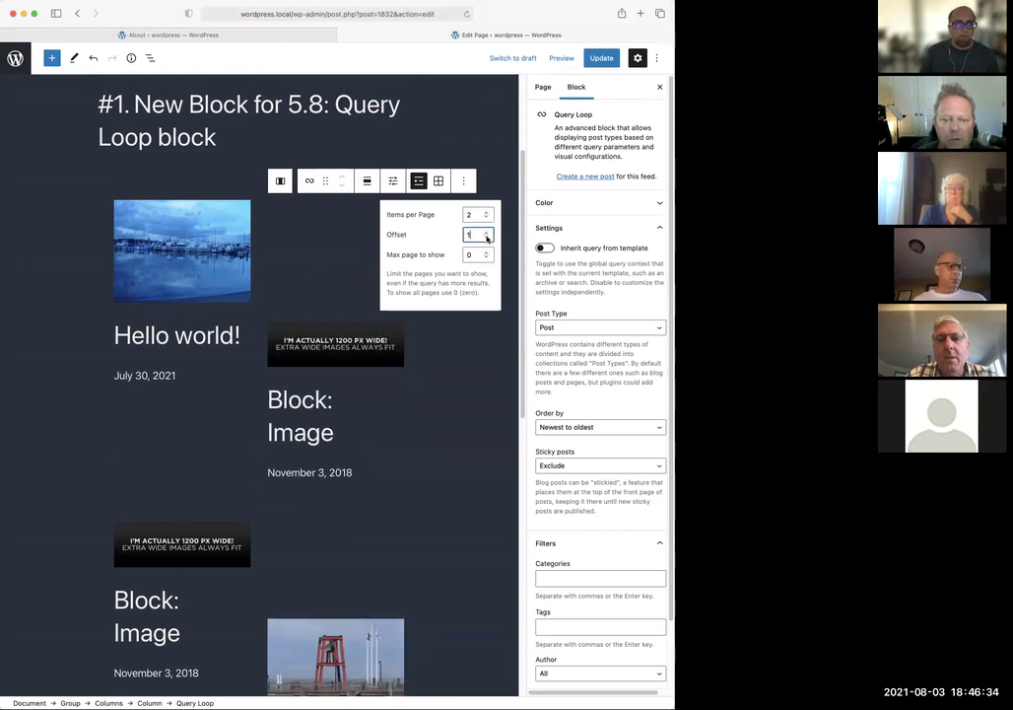
pyautogui.click(487, 238)
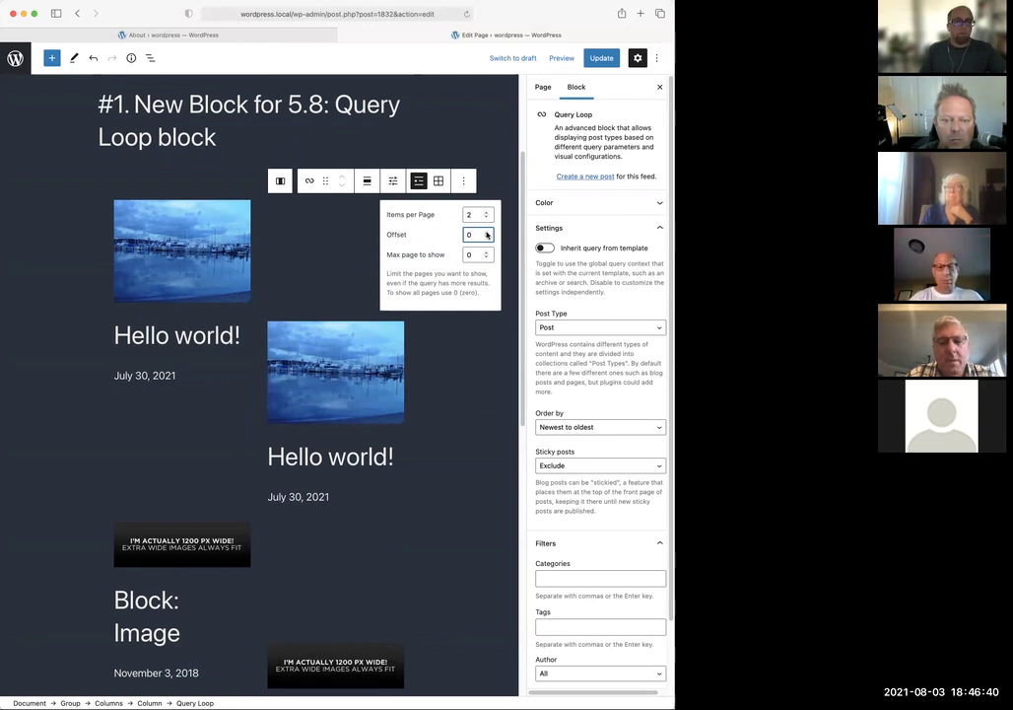
pyautogui.click(487, 233)
pyautogui.click(487, 233)
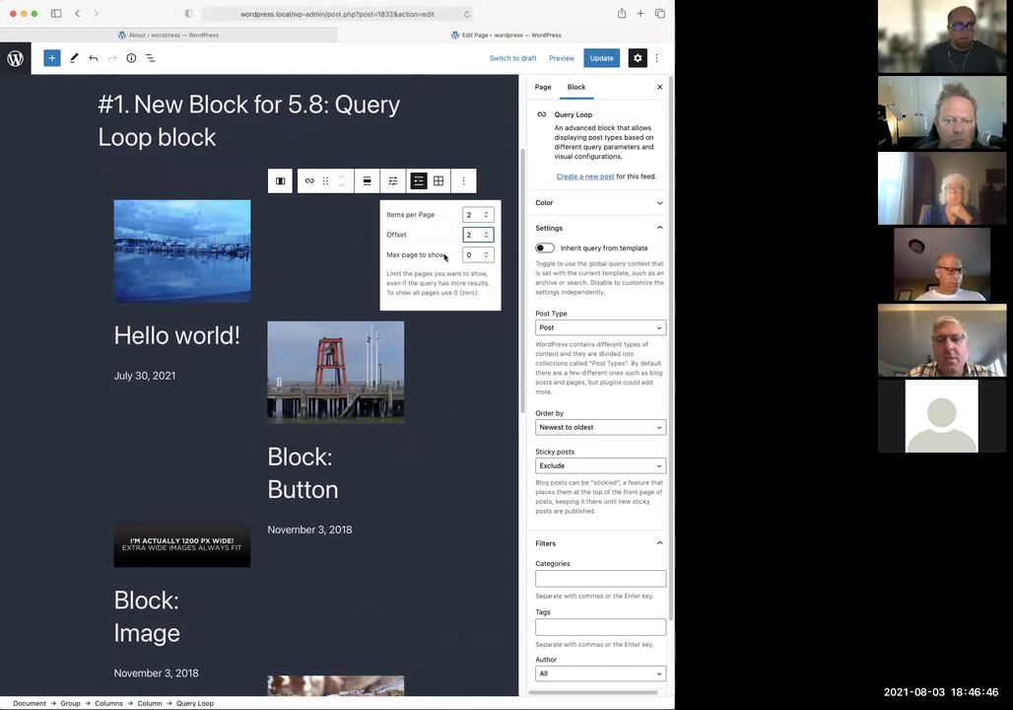
pyautogui.click(457, 344)
# Inspect the featured images and titles in both columns of the offset layout to see which post each Query Loop shows
pyautogui.scroll(-2, 211, 261)
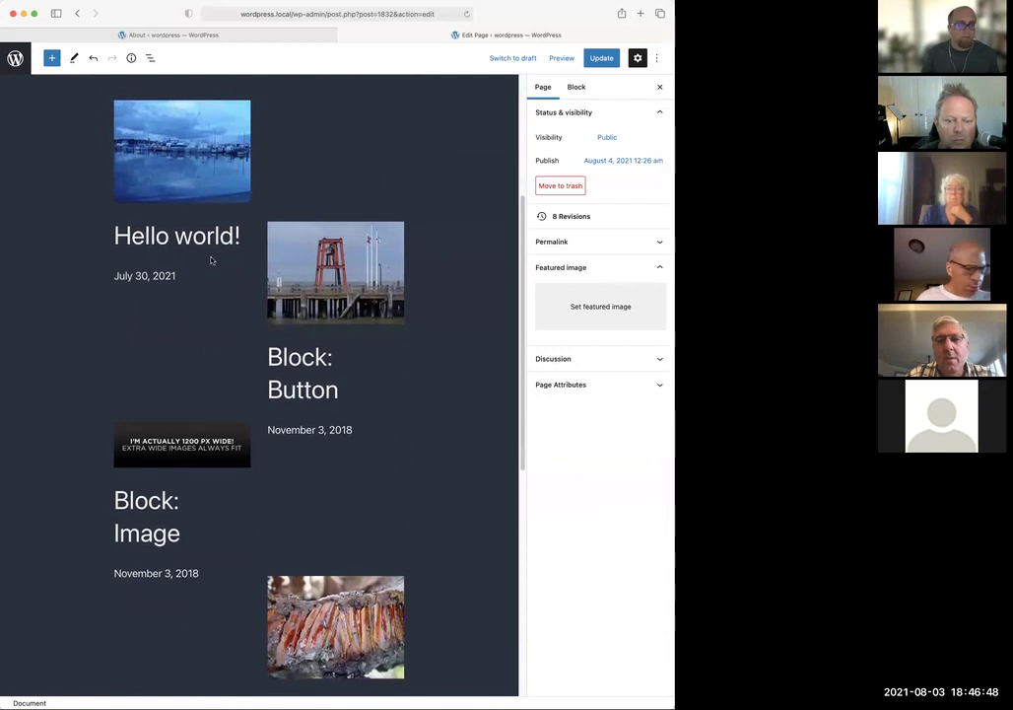
pyautogui.click(197, 178)
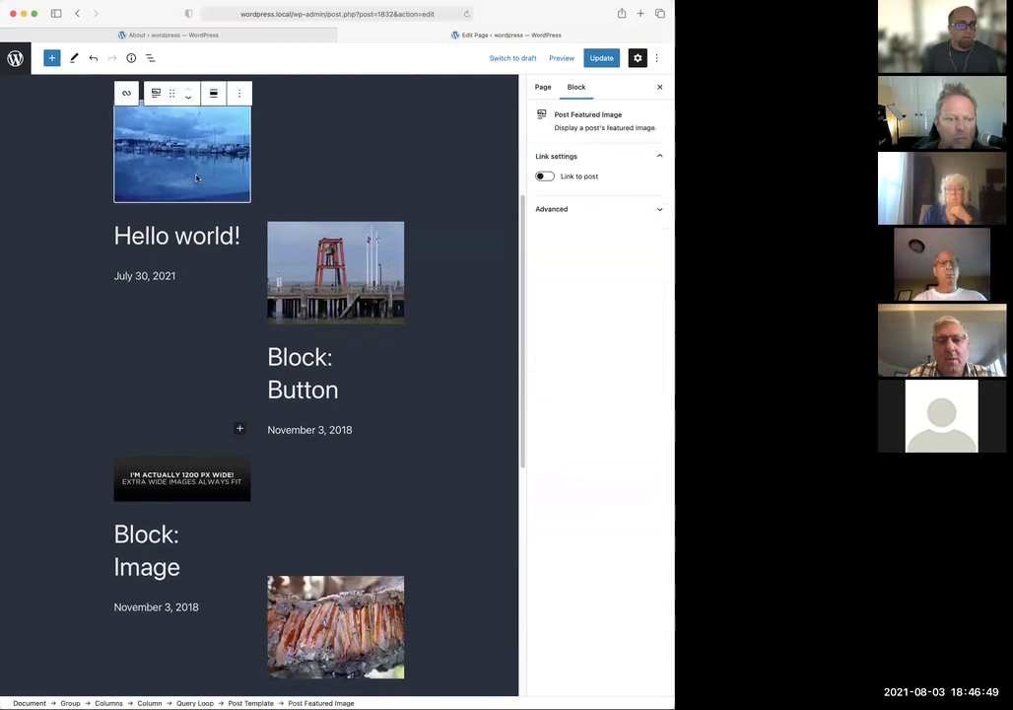
pyautogui.click(176, 493)
pyautogui.click(159, 525)
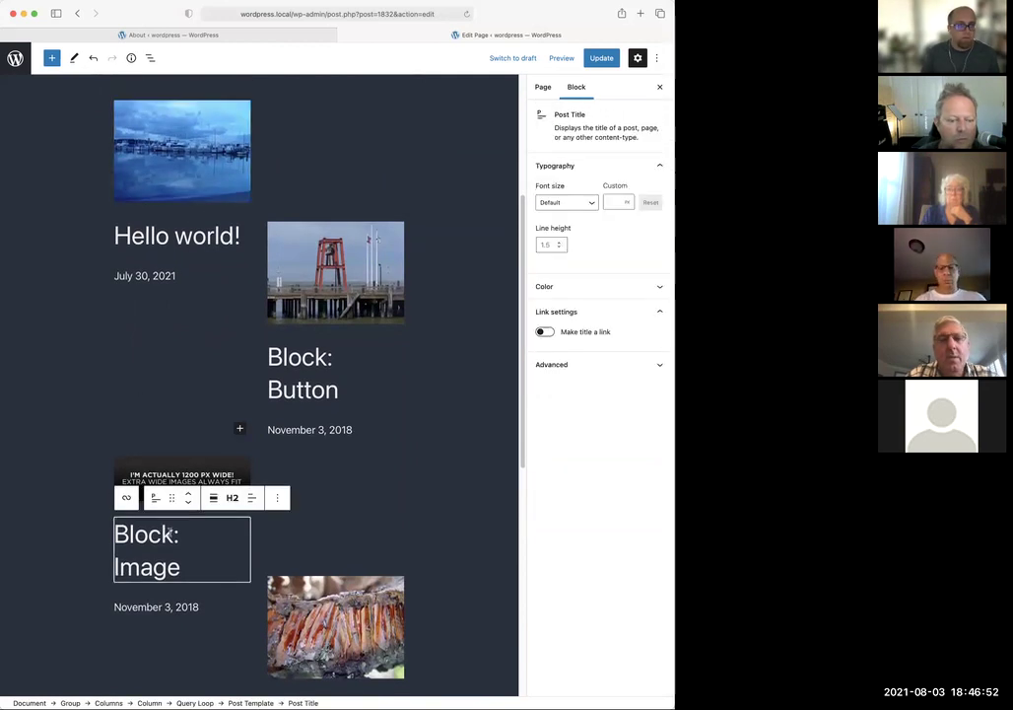
pyautogui.click(328, 299)
pyautogui.scroll(-3, 326, 345)
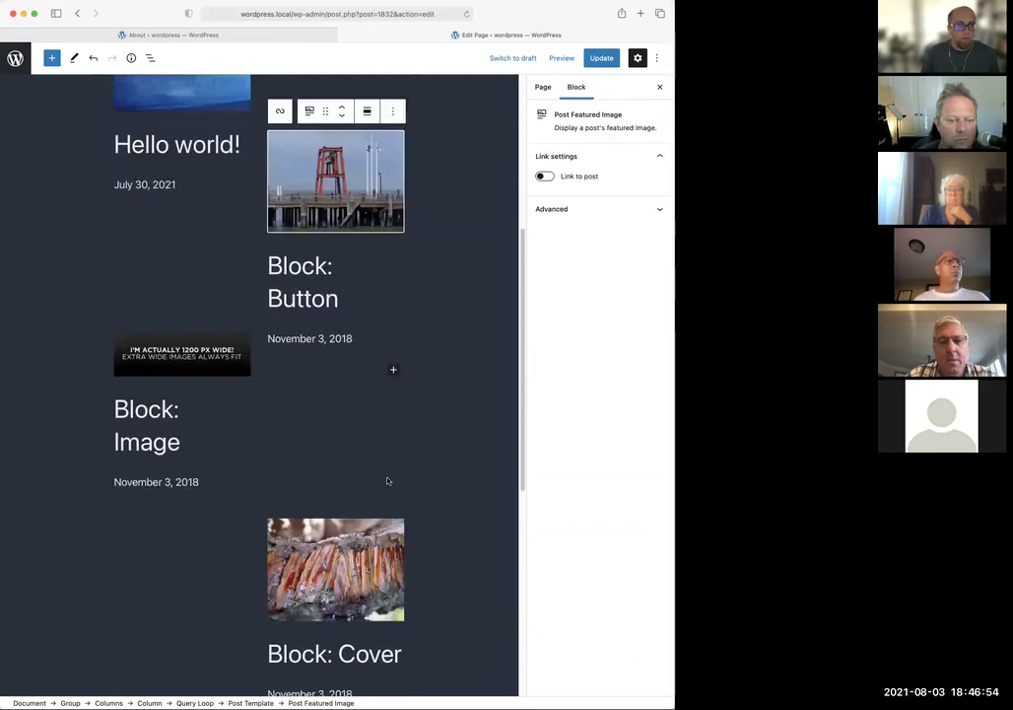
pyautogui.click(380, 606)
pyautogui.click(381, 606)
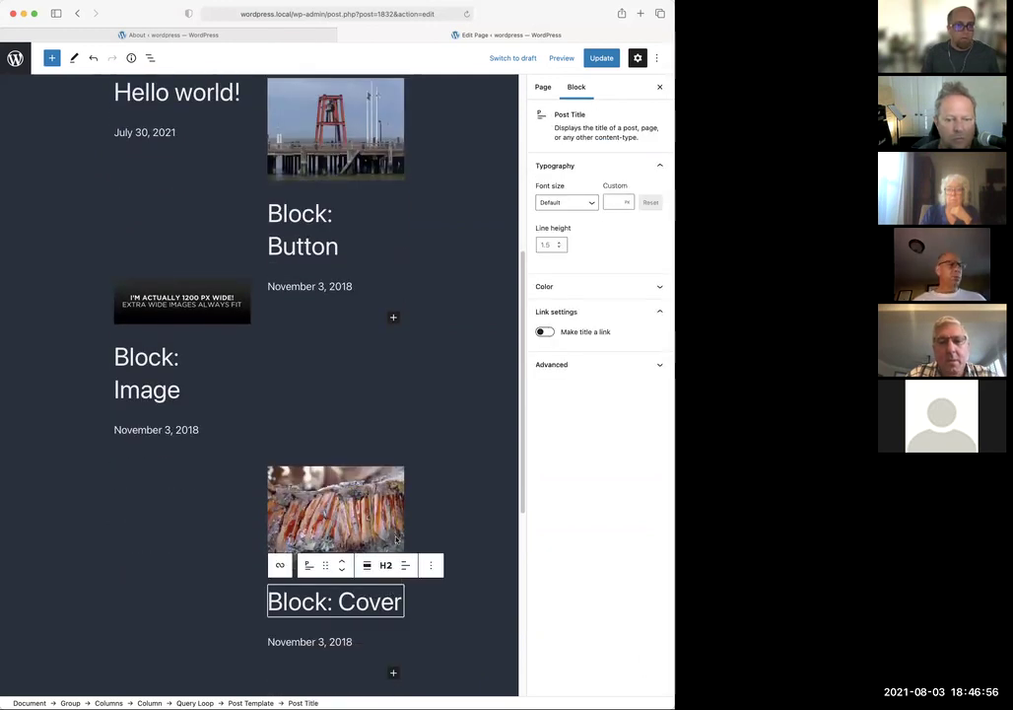
pyautogui.scroll(-3, 396, 544)
pyautogui.scroll(5, 396, 544)
pyautogui.scroll(3, 396, 543)
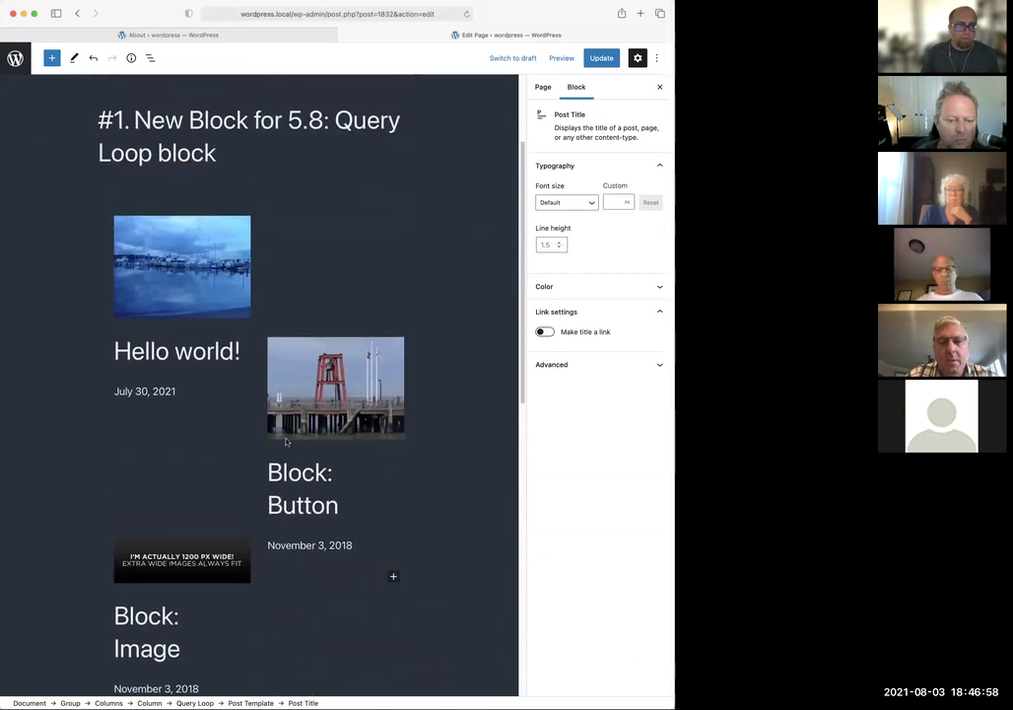
pyautogui.click(195, 293)
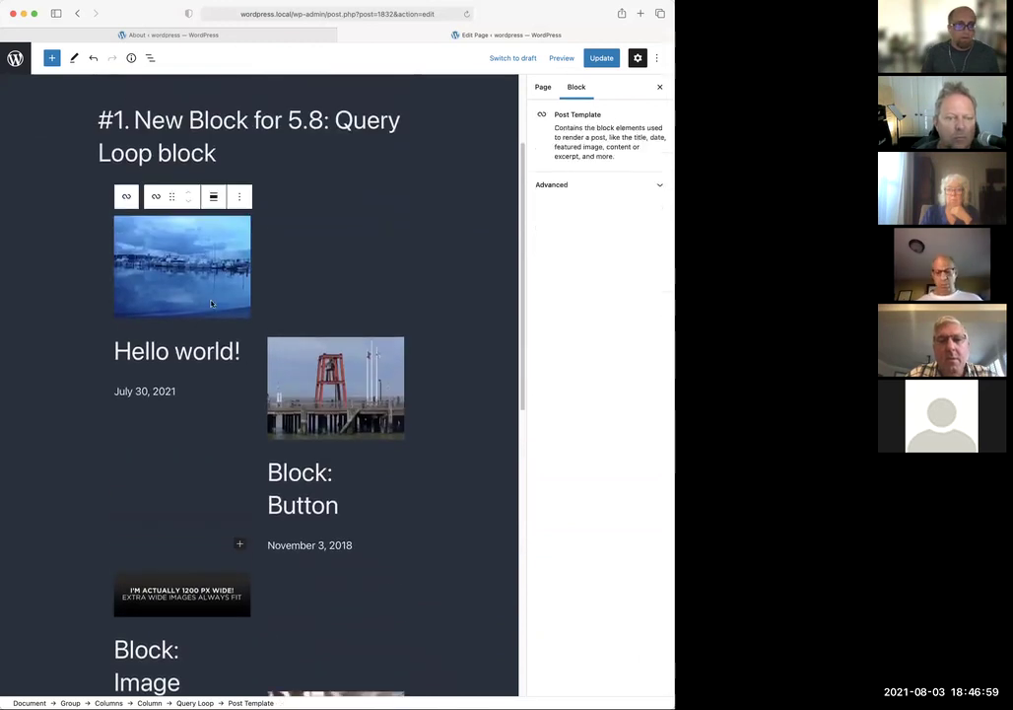
# Remove the Post Featured Image block from the Query Loop in the first column of the offset layout
pyautogui.click(459, 374)
pyautogui.scroll(2, 451, 377)
pyautogui.click(177, 365)
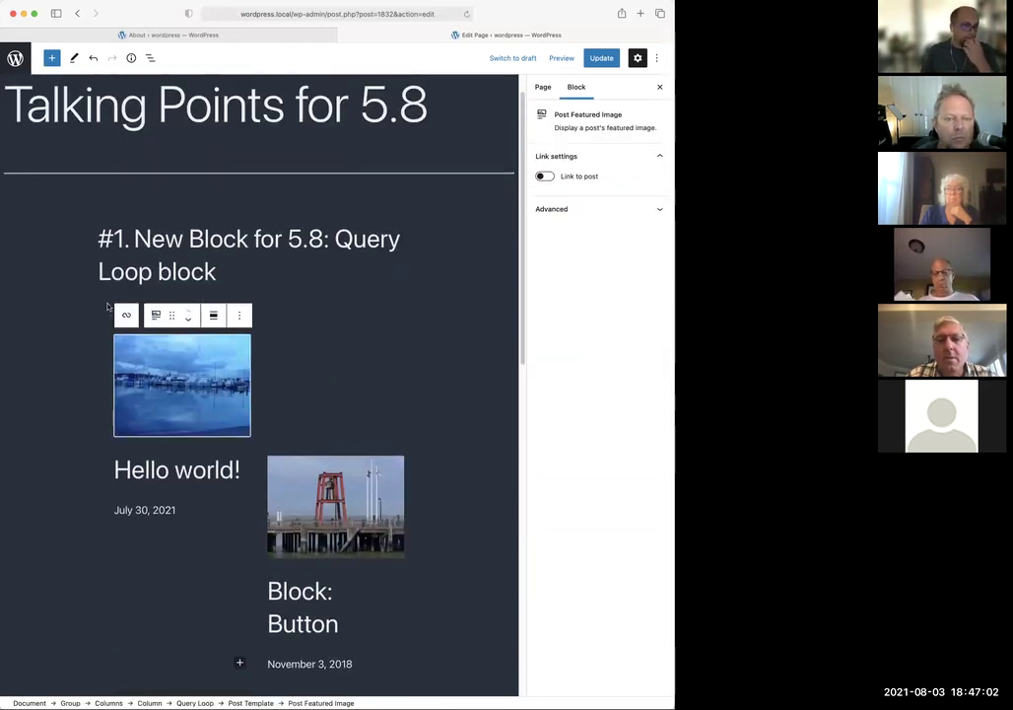
pyautogui.click(239, 314)
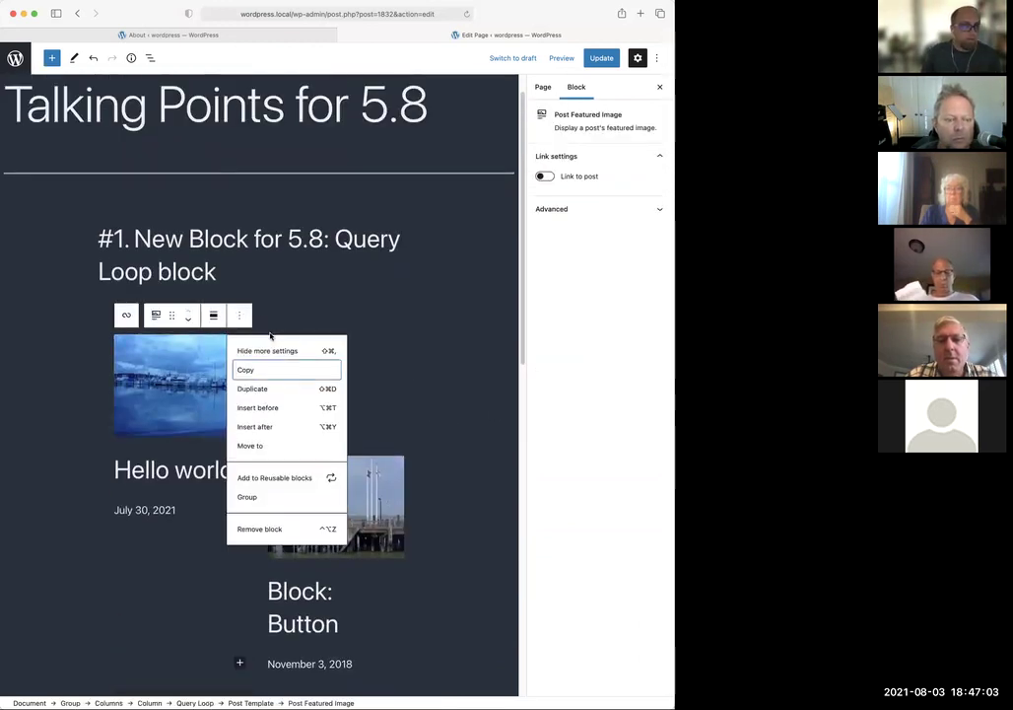
pyautogui.click(256, 529)
# Remove the entire Group block that holds the two-column offset layout, leaving only the three headings on the page
pyautogui.click(151, 59)
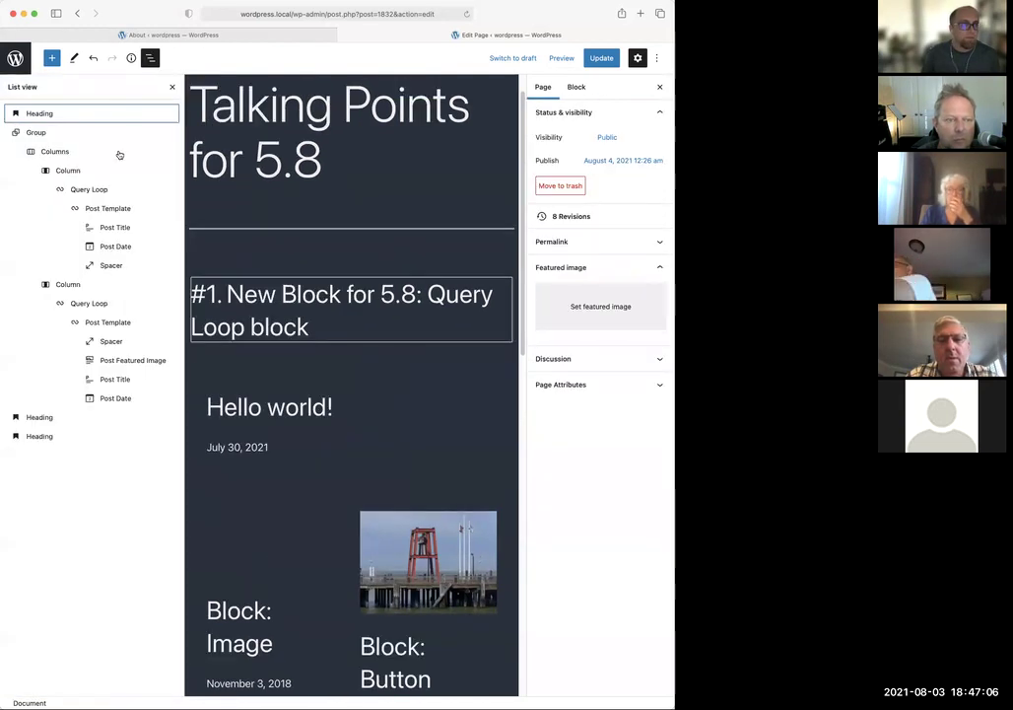
pyautogui.click(37, 134)
pyautogui.click(289, 98)
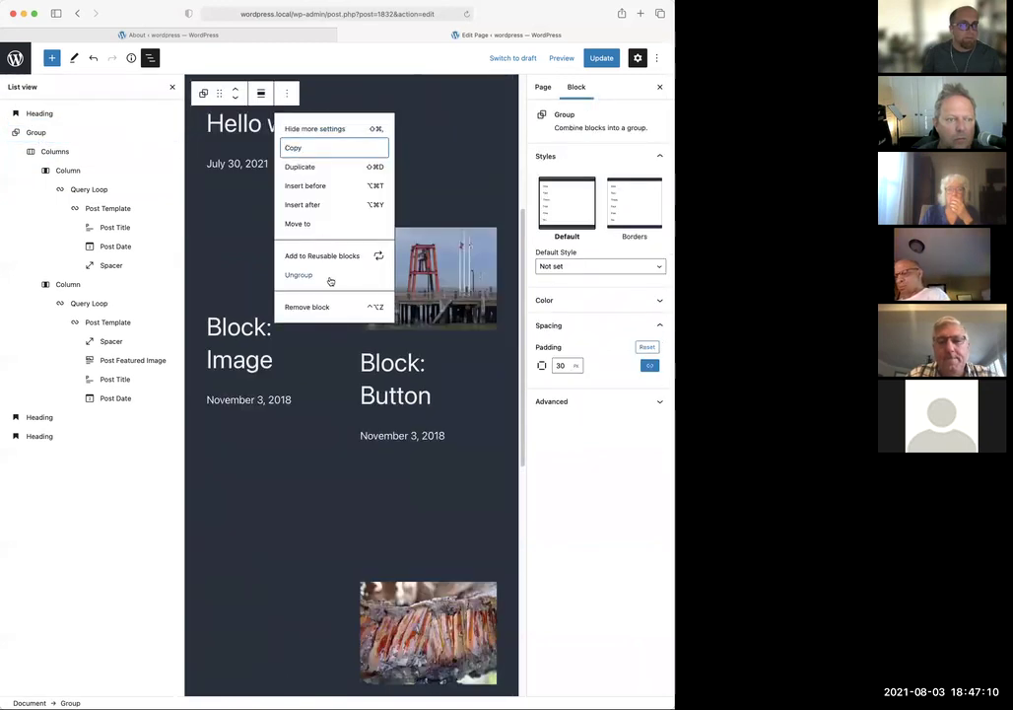
pyautogui.click(322, 308)
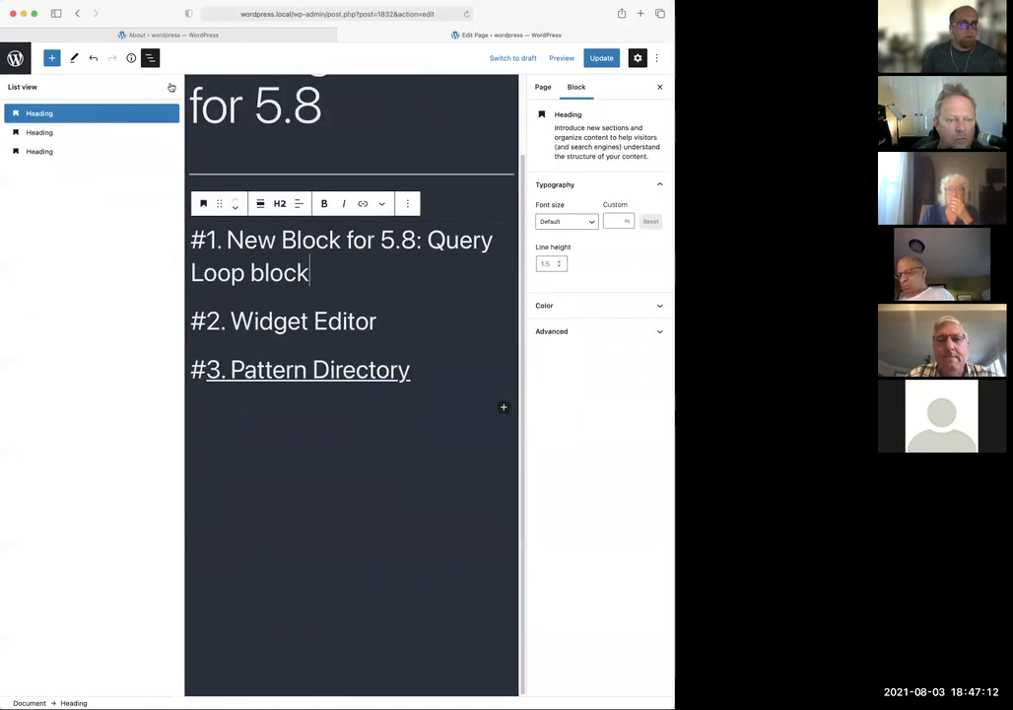
pyautogui.click(173, 86)
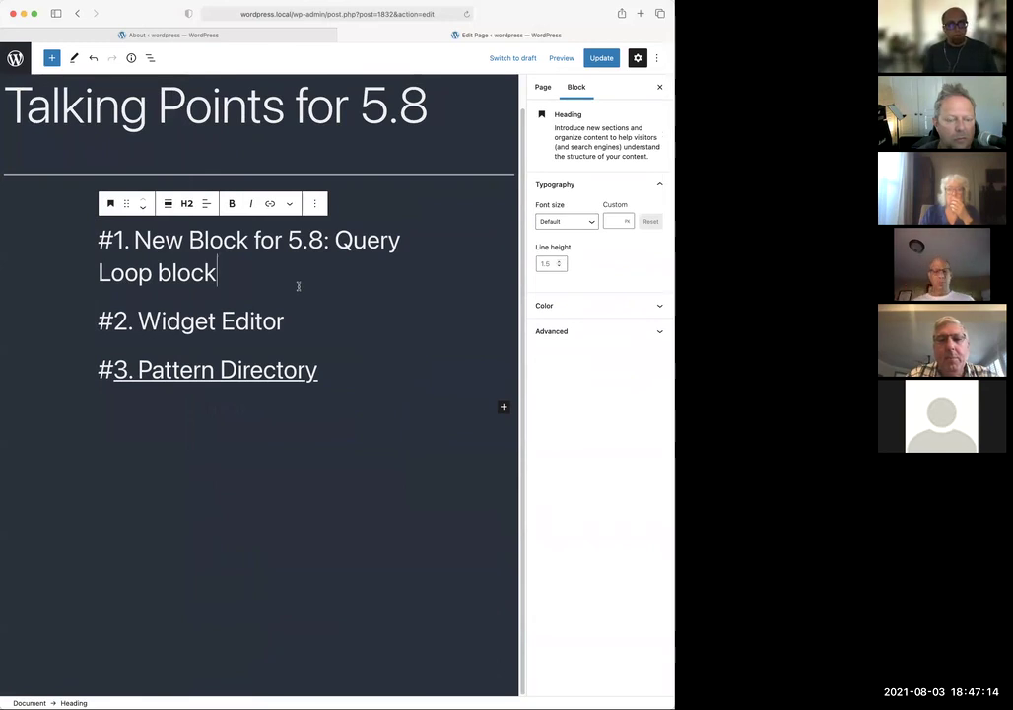
# Insert a Query Loop block below the "#1. New Block for 5.8" heading, using the pattern with title, large image, excerpt and date
pyautogui.press('Return')
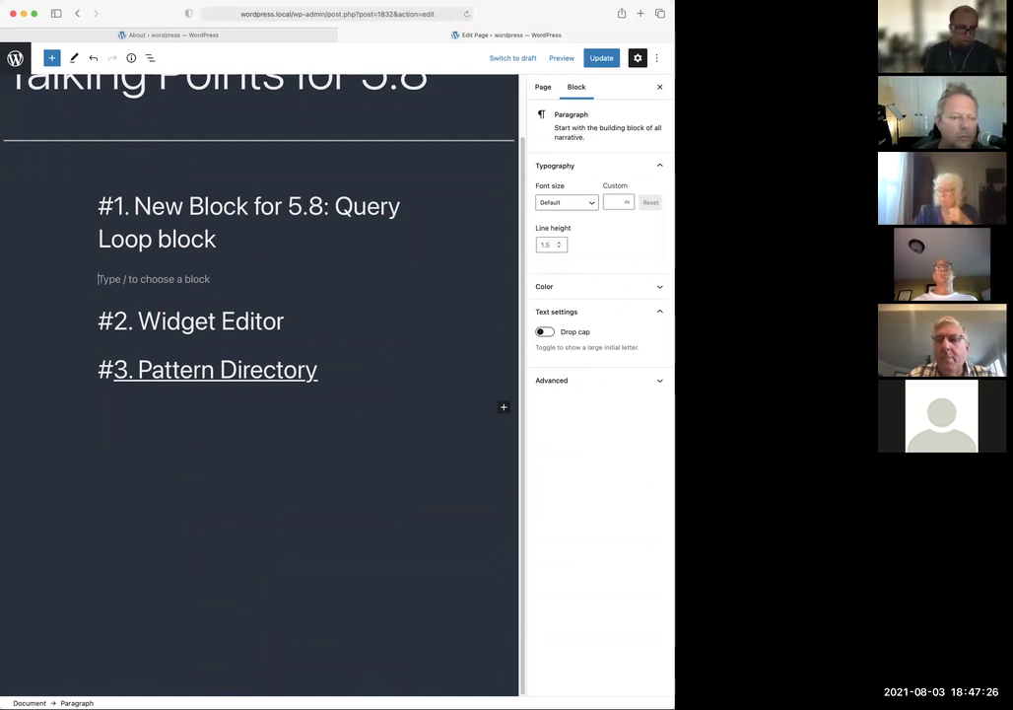
pyautogui.write('/')
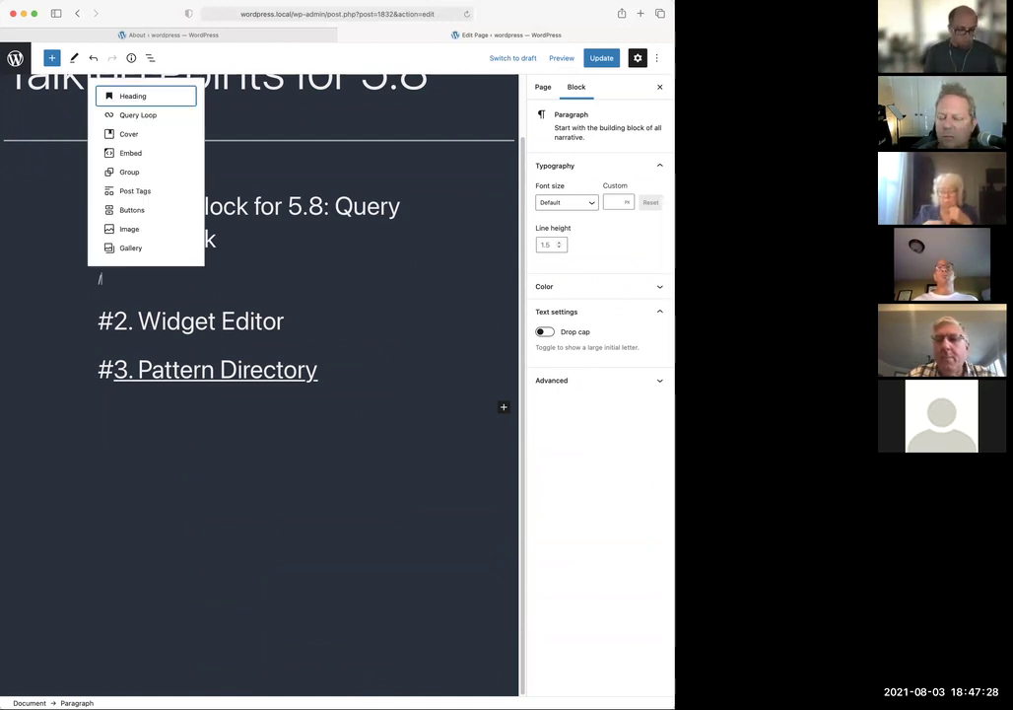
pyautogui.write('qu')
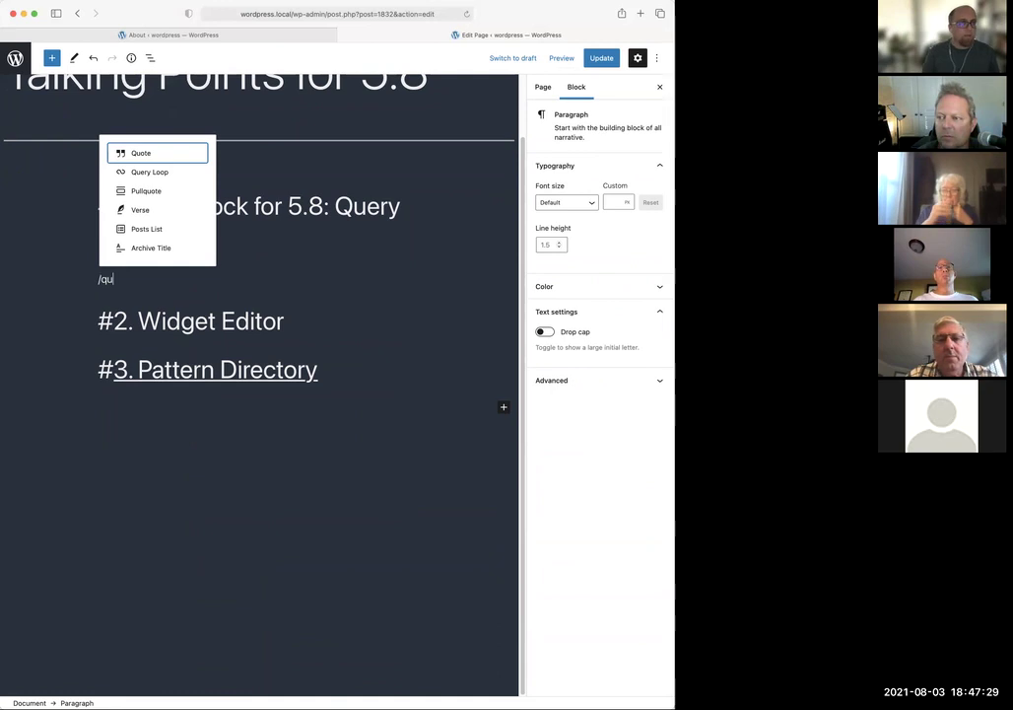
pyautogui.click(179, 181)
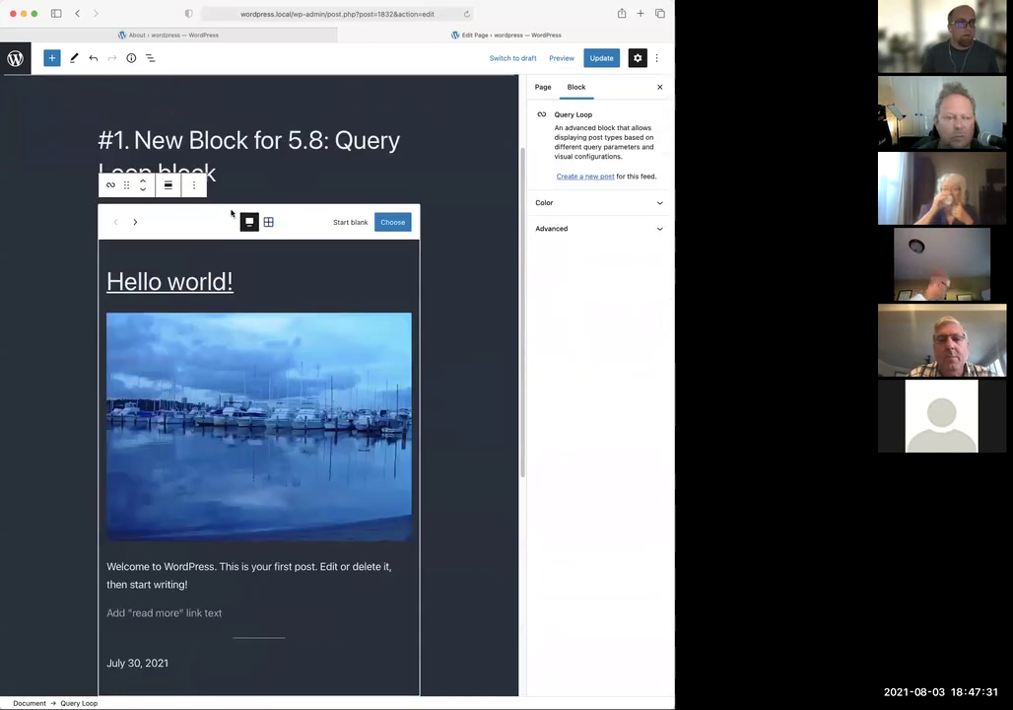
pyautogui.click(392, 223)
# Review the new Query Loop's posts and its display settings for items per page, offset and maximum pages
pyautogui.scroll(-1, 463, 327)
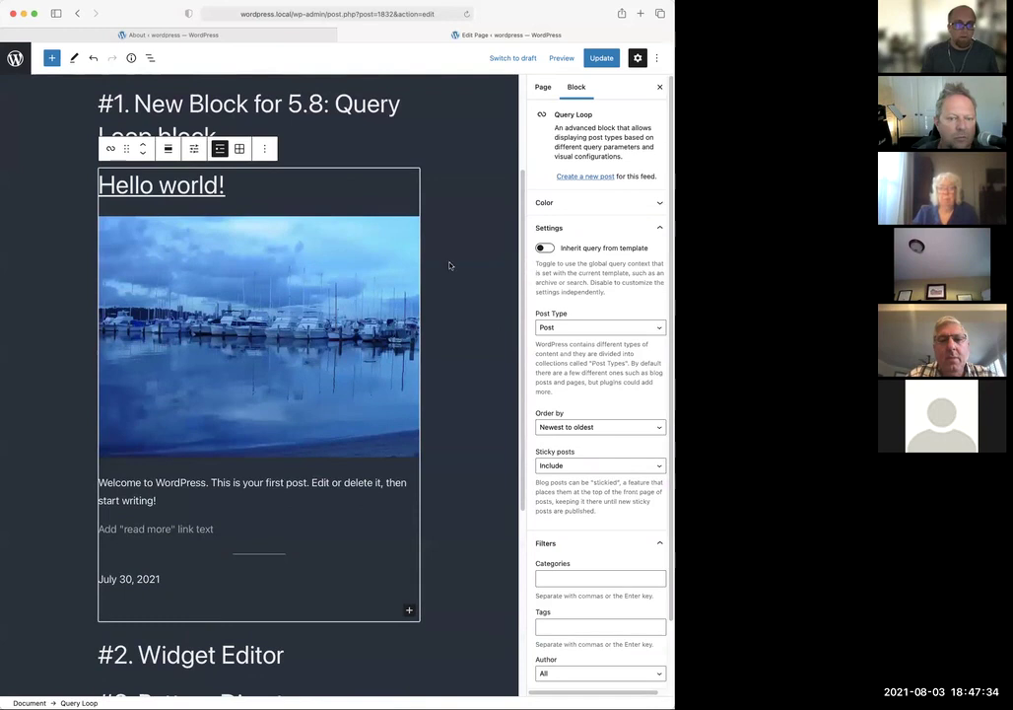
pyautogui.scroll(-2, 447, 265)
pyautogui.scroll(2, 238, 140)
pyautogui.click(193, 155)
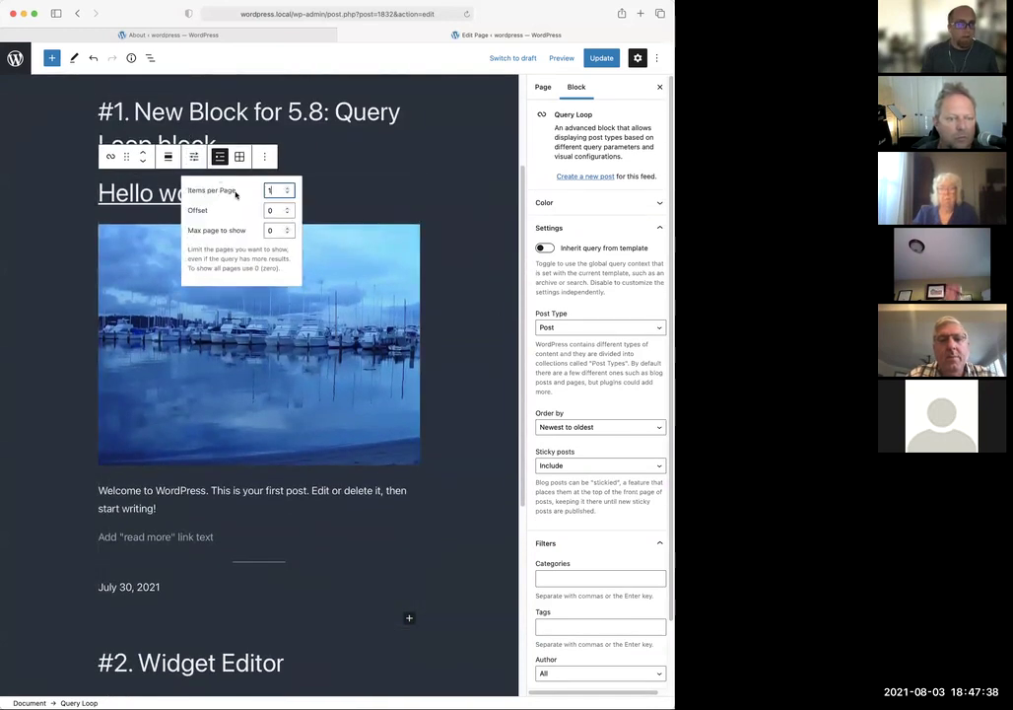
pyautogui.click(454, 185)
# Remove the Post Excerpt block from the Query Loop's post template
pyautogui.click(287, 356)
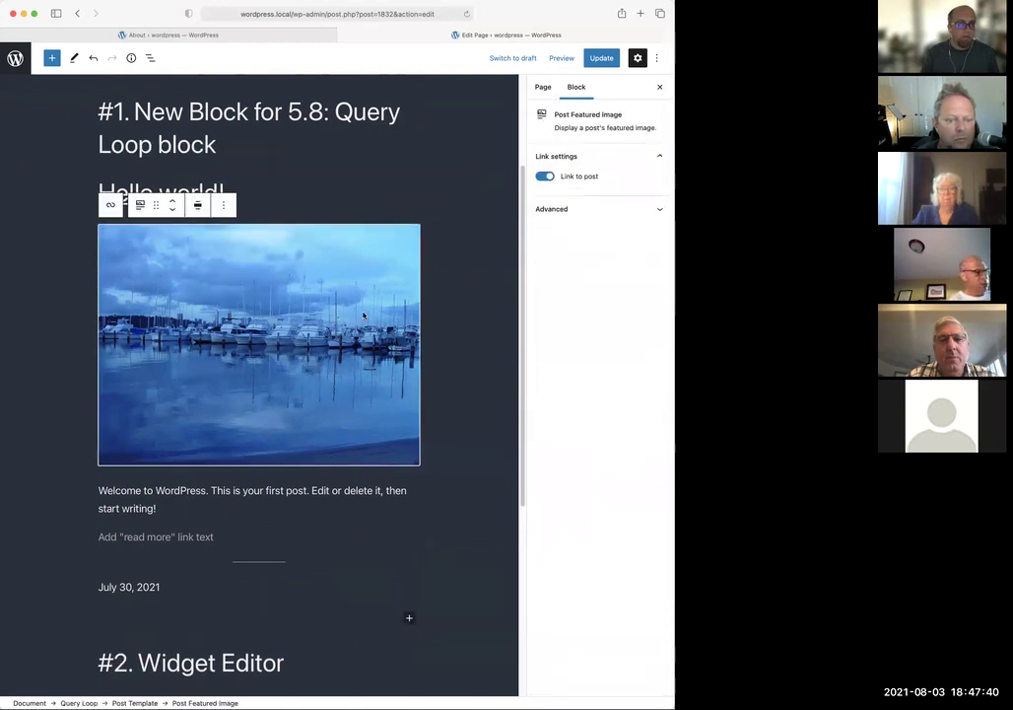
pyautogui.scroll(-2, 287, 356)
pyautogui.click(171, 467)
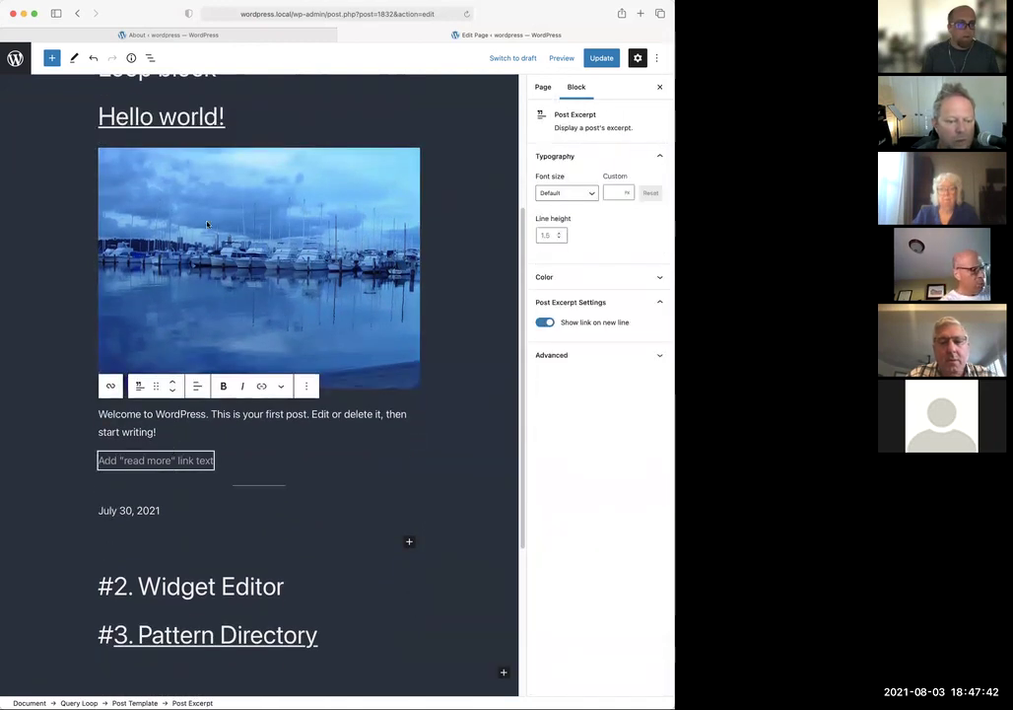
pyautogui.click(307, 386)
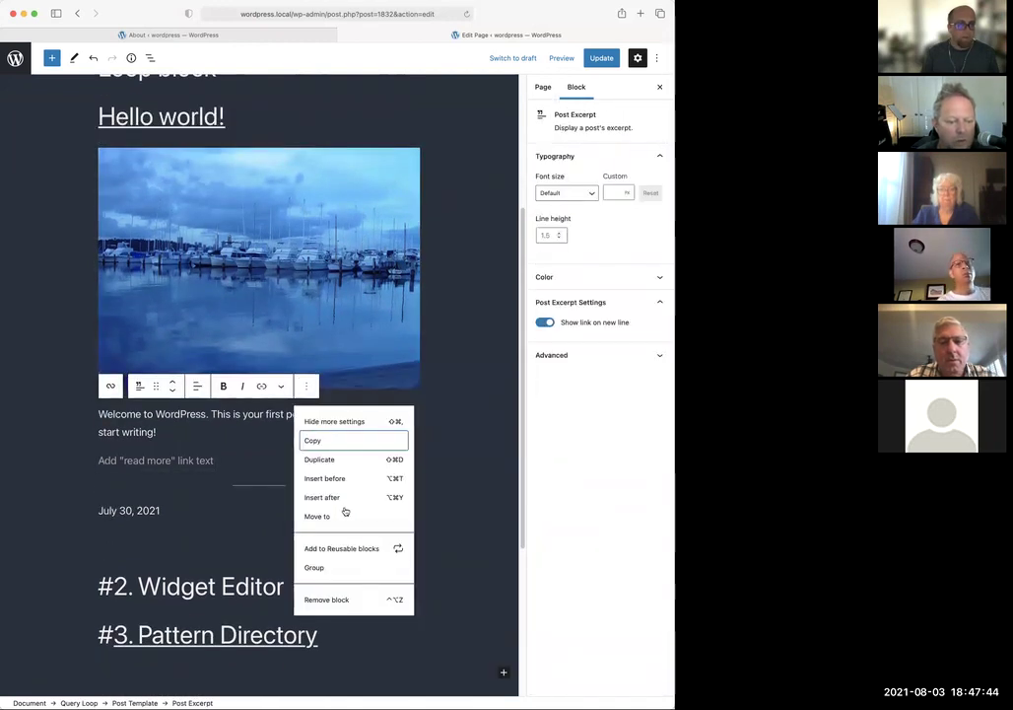
pyautogui.click(350, 600)
# Remove the Separator block from the Query Loop's post template
pyautogui.click(149, 58)
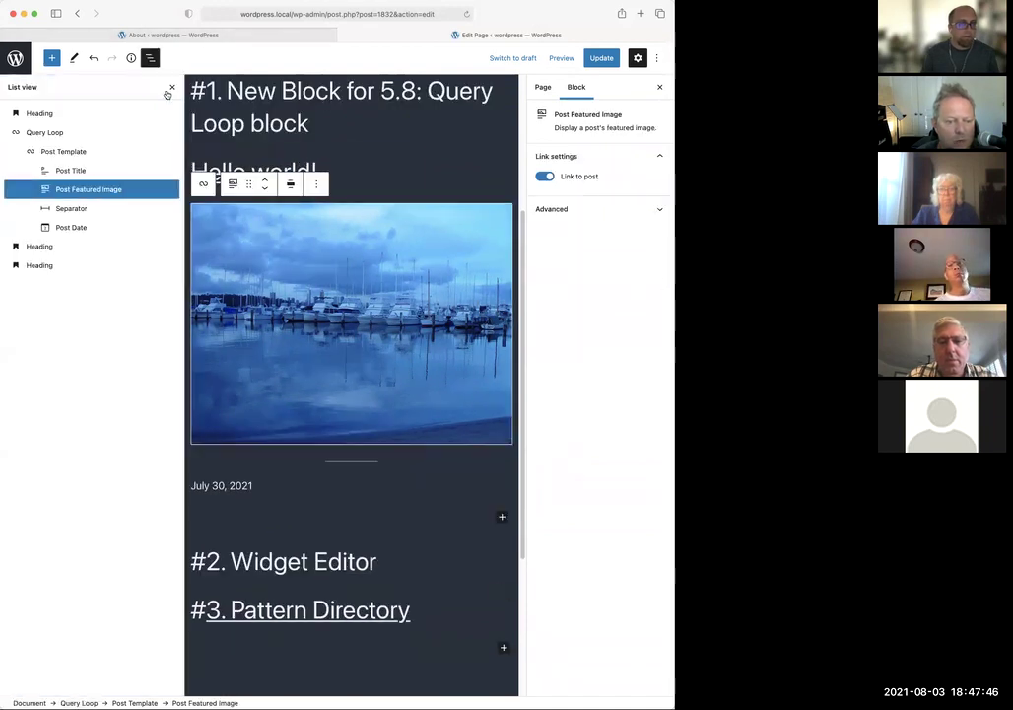
pyautogui.click(67, 209)
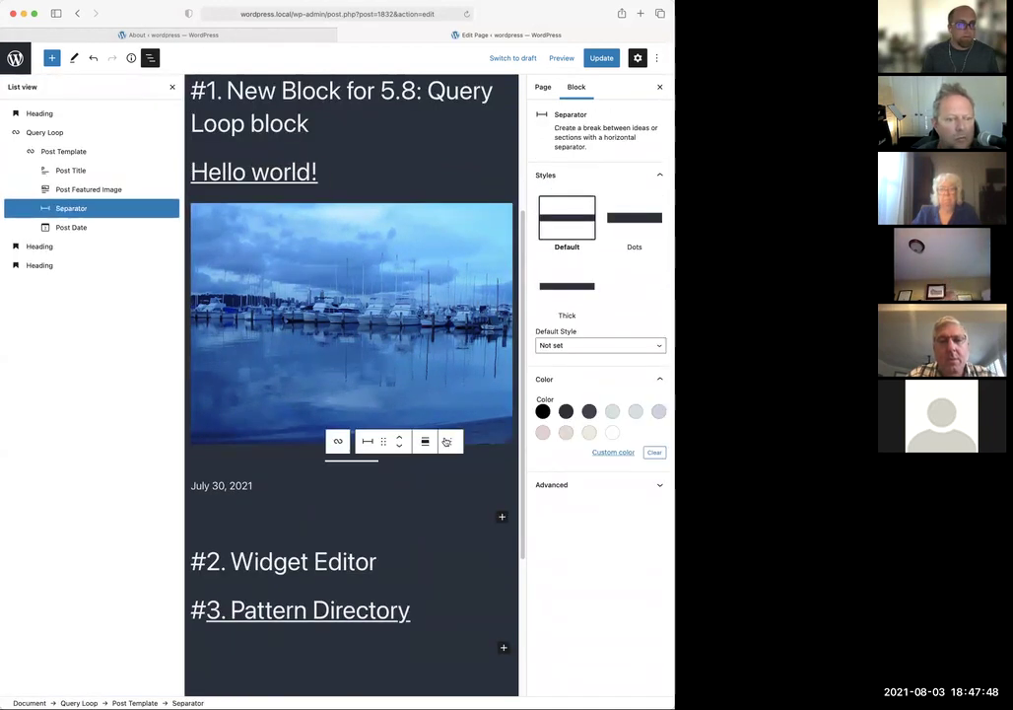
pyautogui.click(446, 441)
pyautogui.click(477, 673)
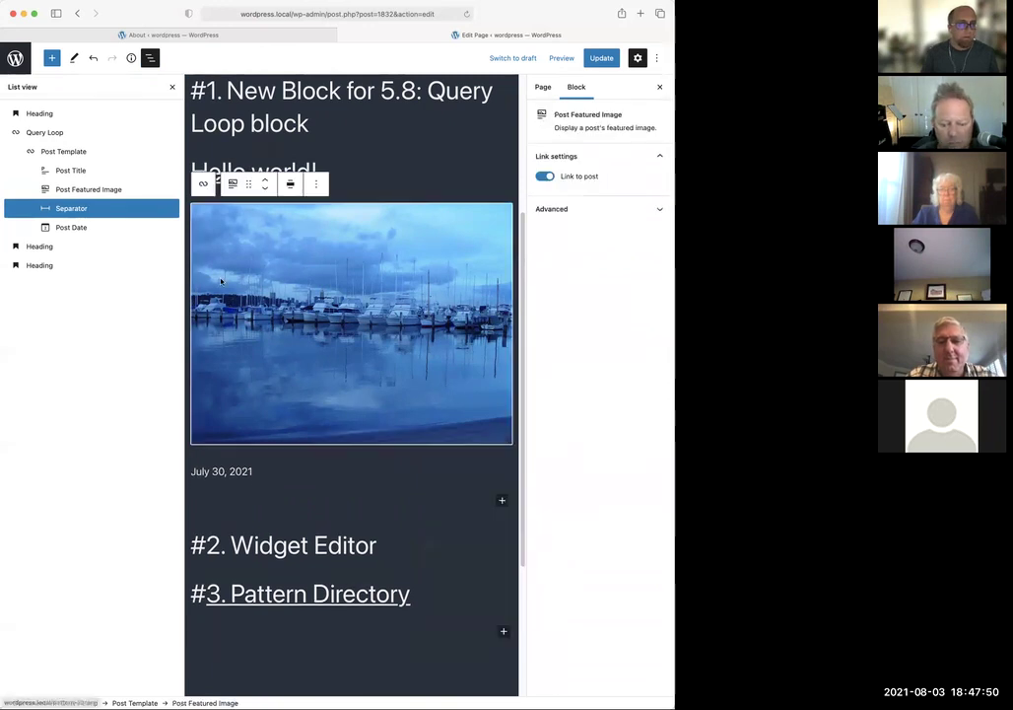
# Remove the Post Date block from the Query Loop's post template
pyautogui.click(136, 230)
pyautogui.click(111, 206)
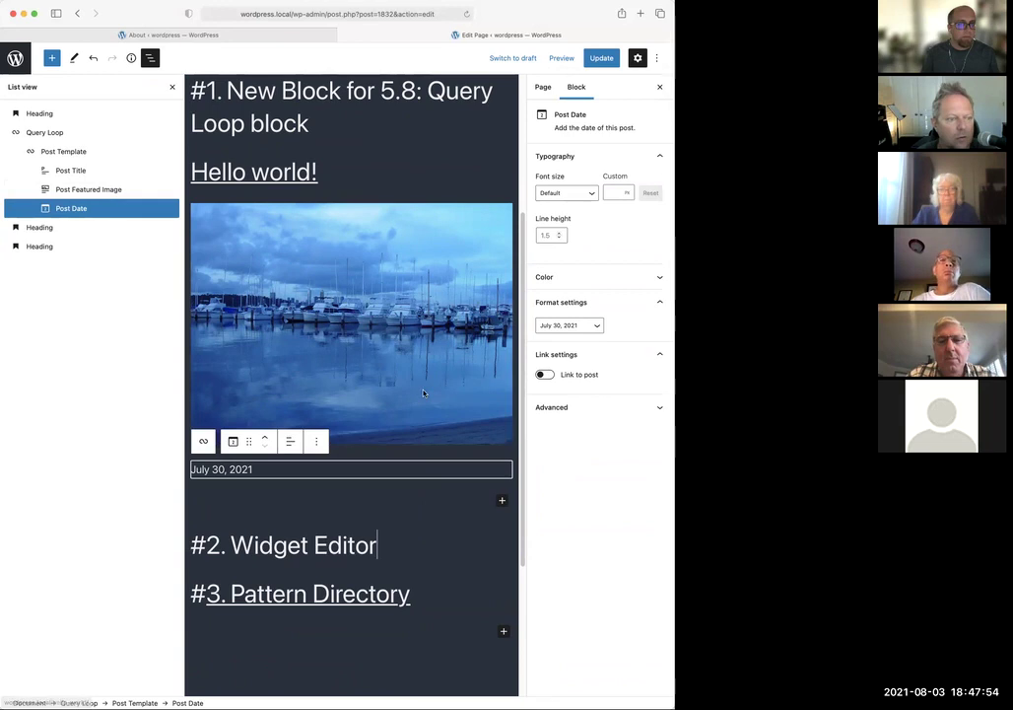
pyautogui.click(316, 441)
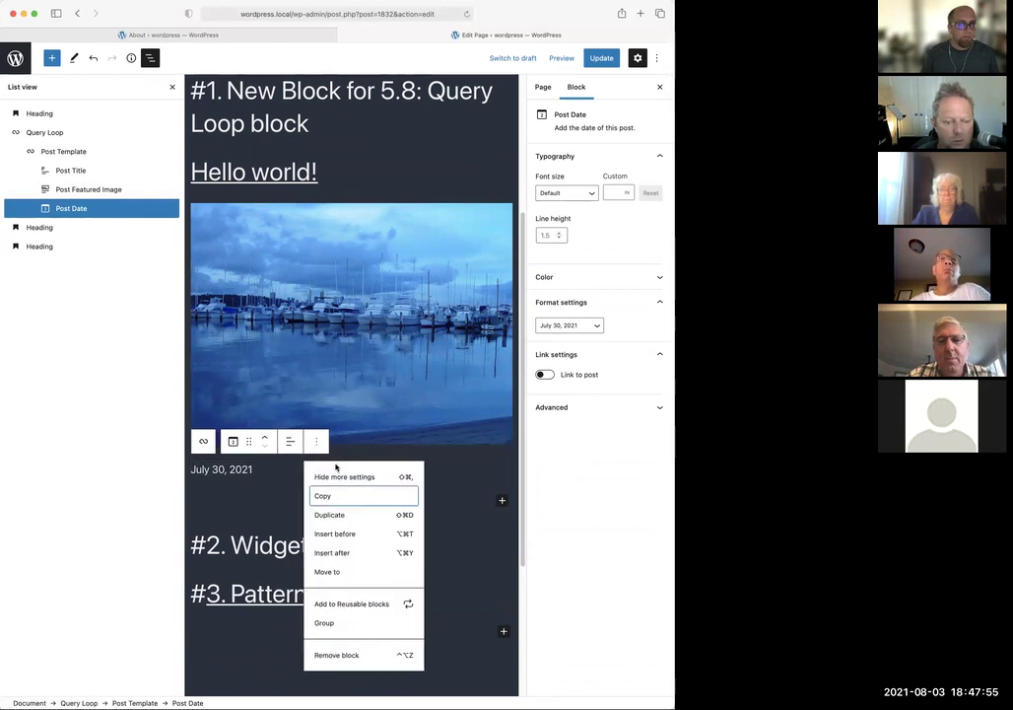
pyautogui.click(342, 655)
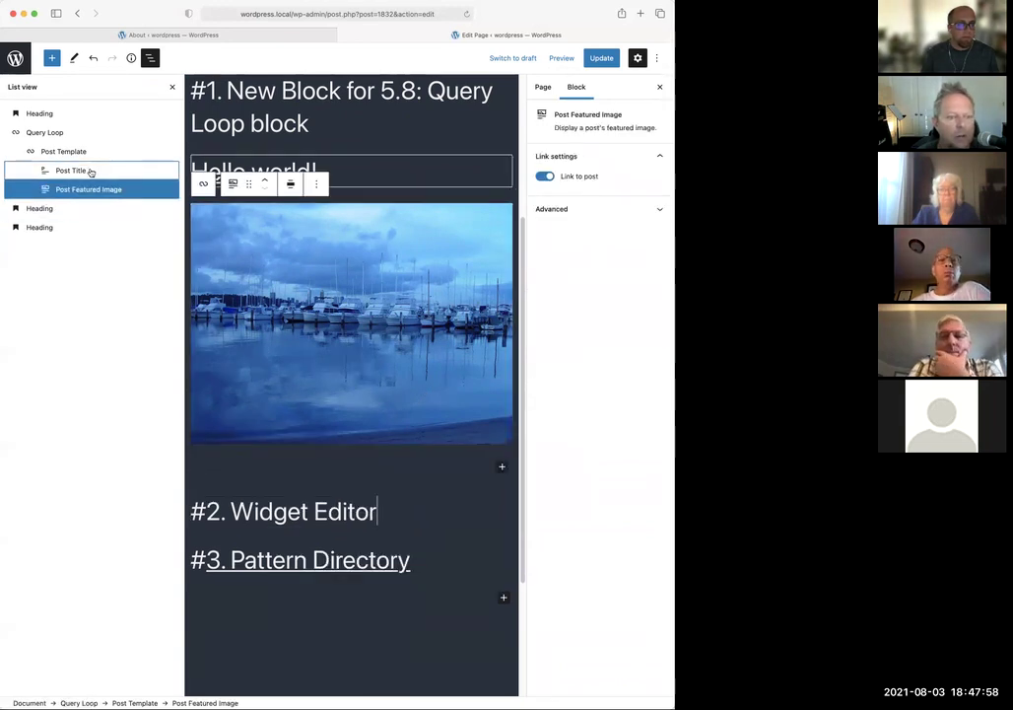
# Move the Post Title block below the Post Featured Image in the post template
pyautogui.click(91, 172)
pyautogui.click(264, 142)
pyautogui.scroll(3, 404, 285)
# Insert a nested Query Loop block below the Post Title inside the existing post template
pyautogui.click(296, 430)
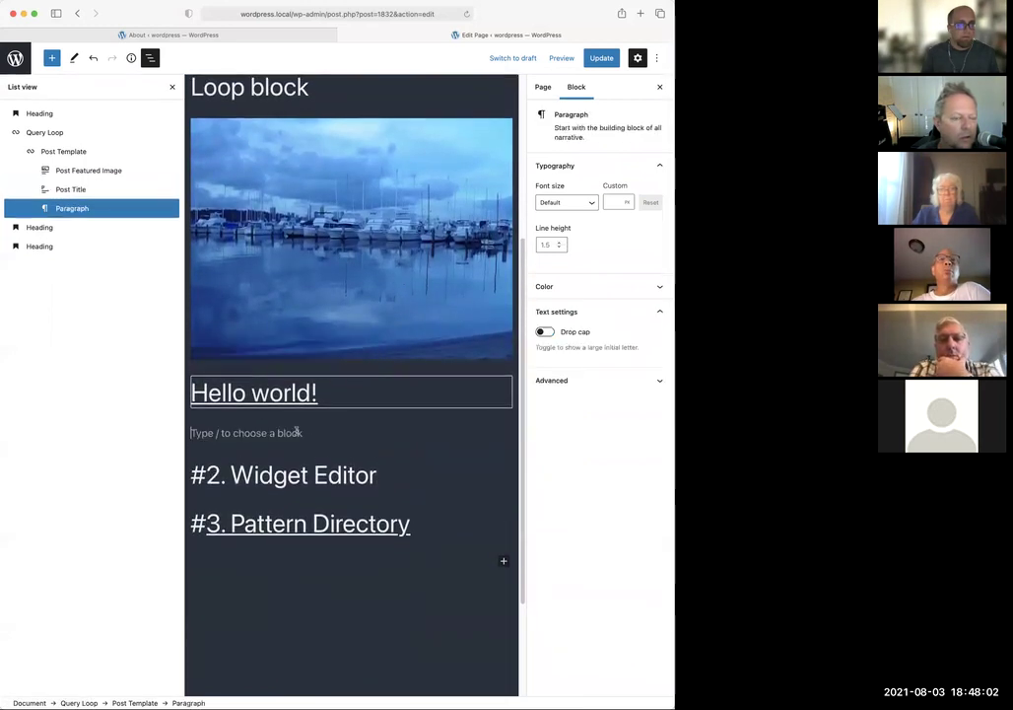
pyautogui.write('/')
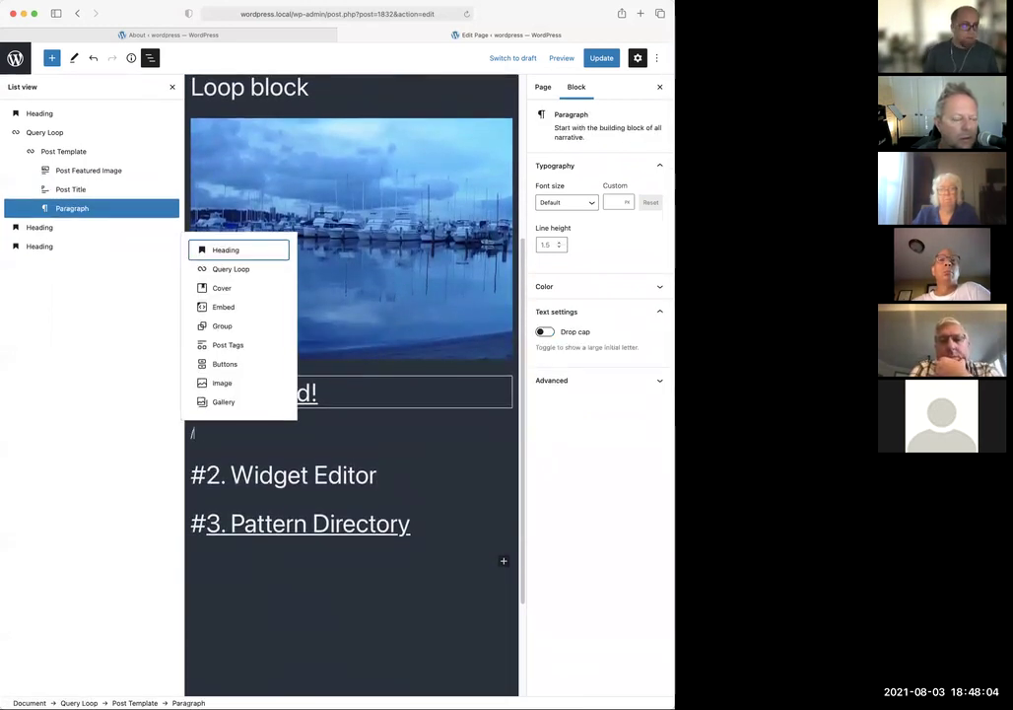
pyautogui.click(175, 89)
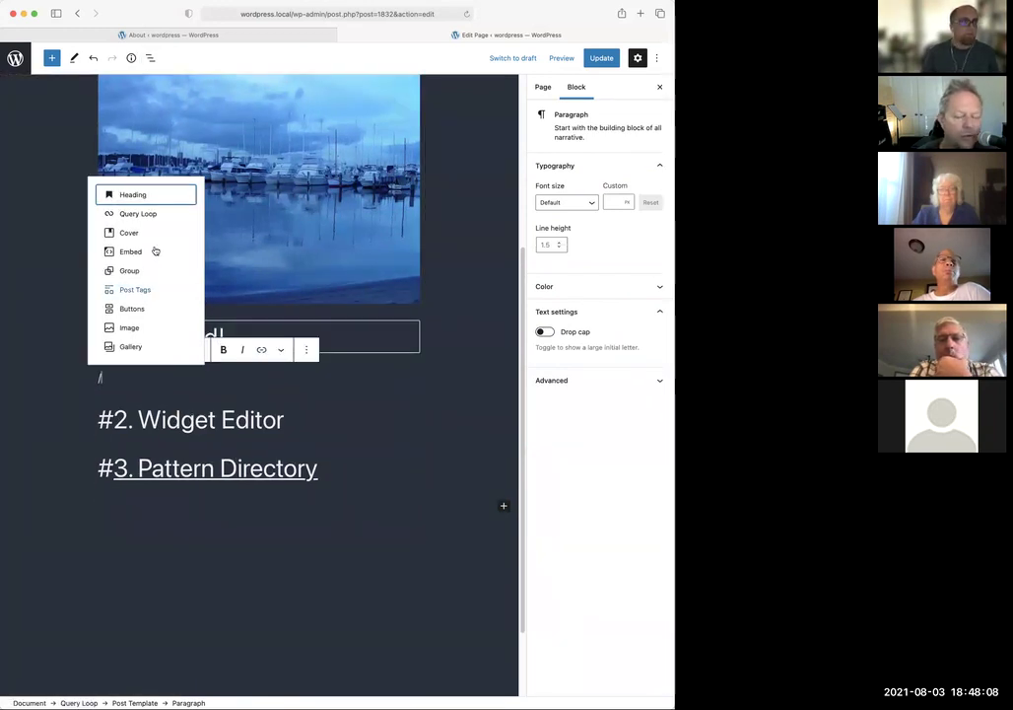
pyautogui.click(134, 215)
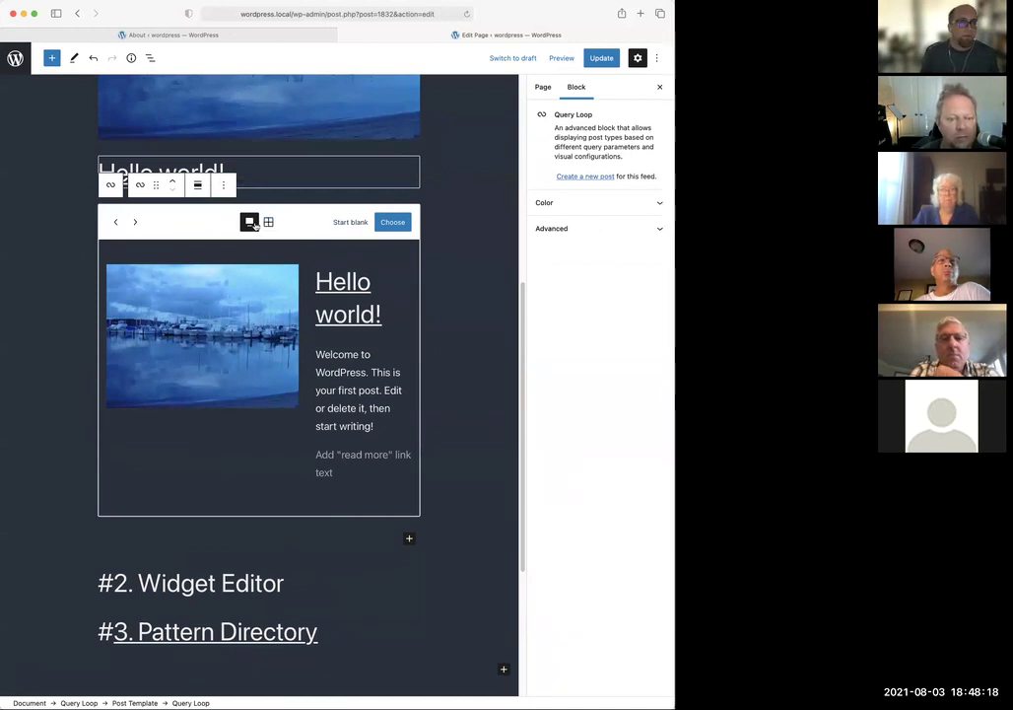
# Browse the nested Query Loop's patterns as a grid and choose the one with the image beside the title and excerpt
pyautogui.click(268, 222)
pyautogui.scroll(-5, 308, 309)
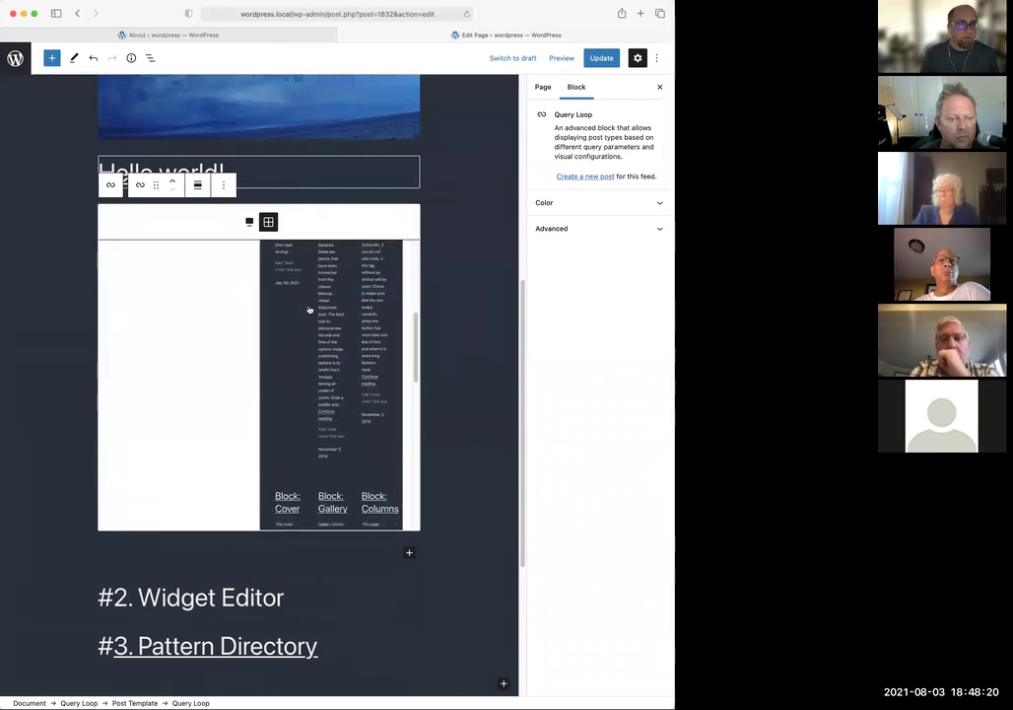
pyautogui.scroll(-2, 308, 310)
pyautogui.scroll(6, 309, 310)
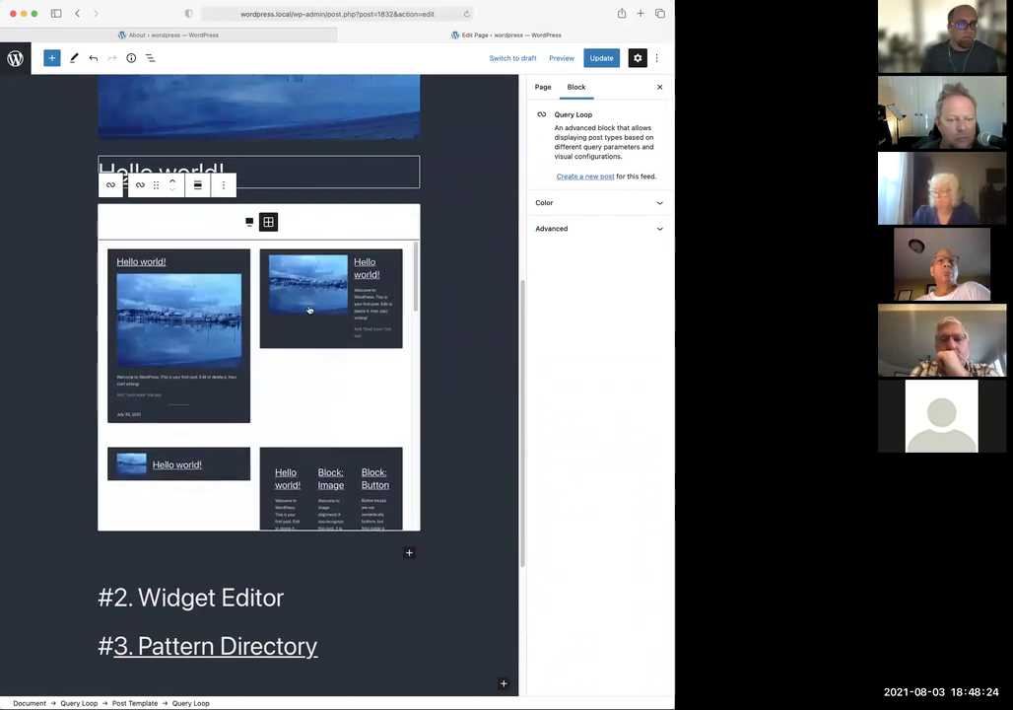
pyautogui.click(309, 309)
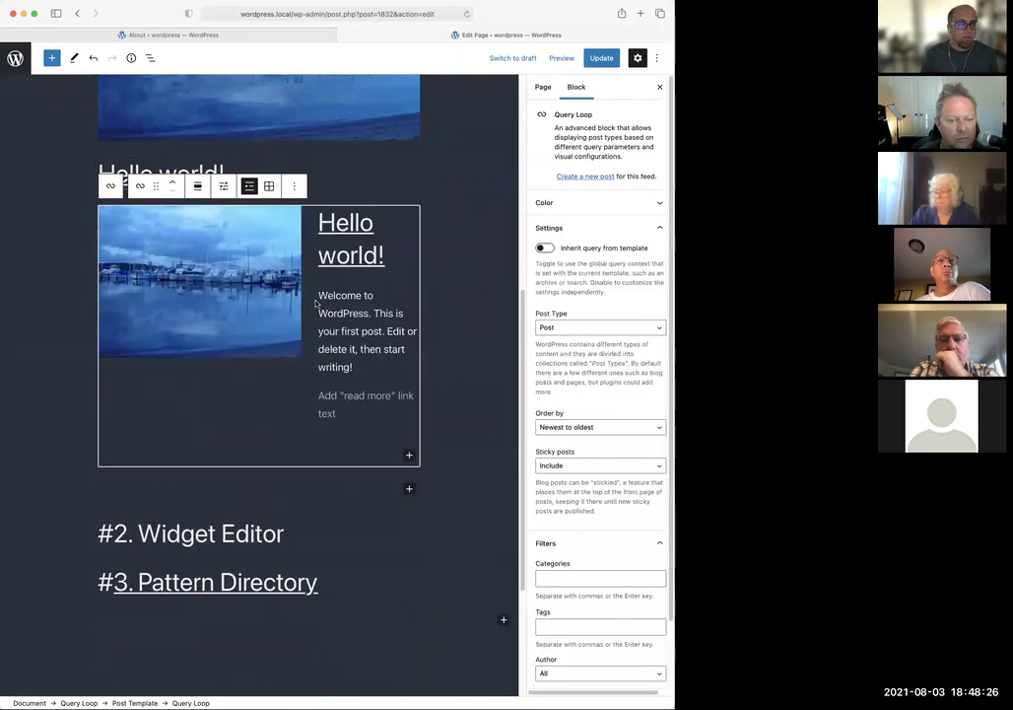
# Set the nested Query Loop to show 2 items per page
pyautogui.click(224, 188)
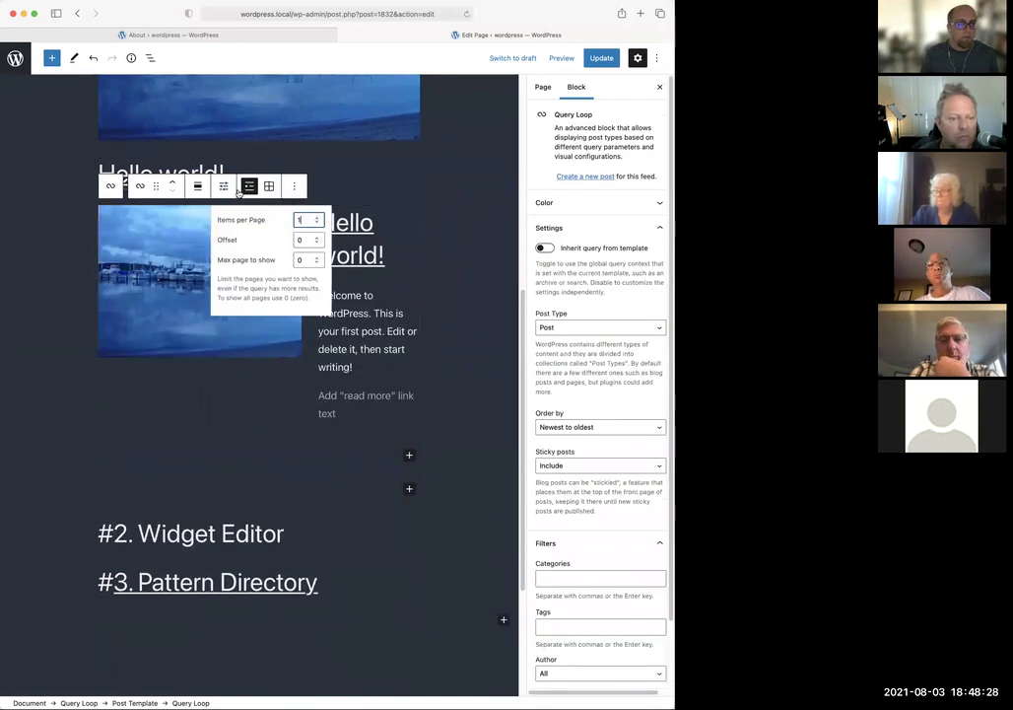
pyautogui.click(317, 216)
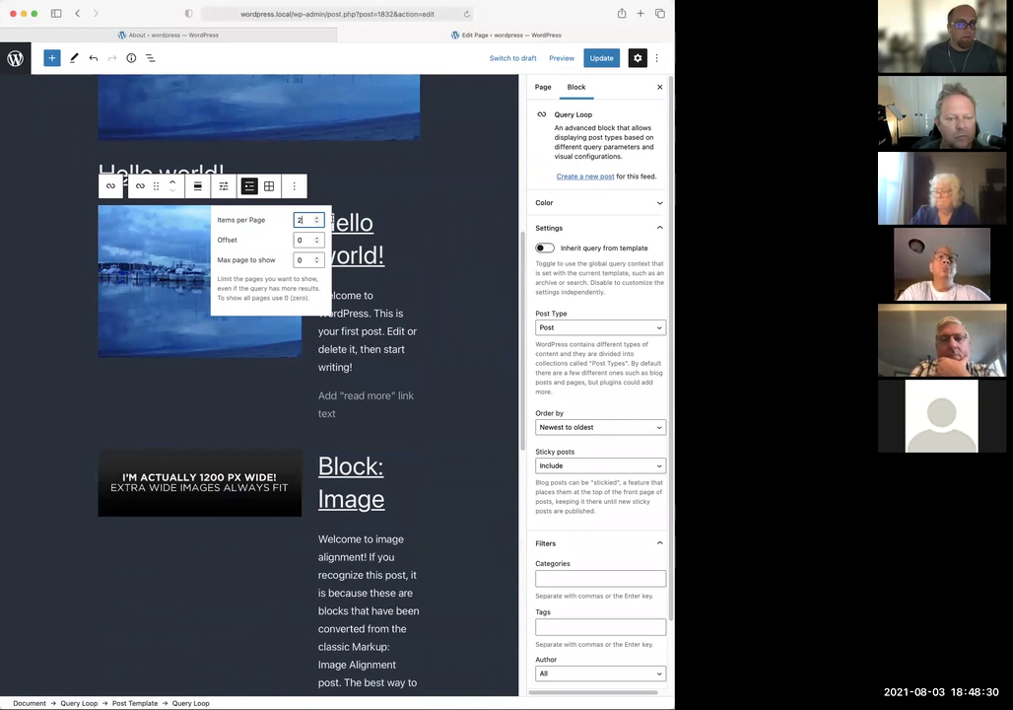
pyautogui.click(435, 225)
# Show the page's block structure in the list view
pyautogui.click(292, 281)
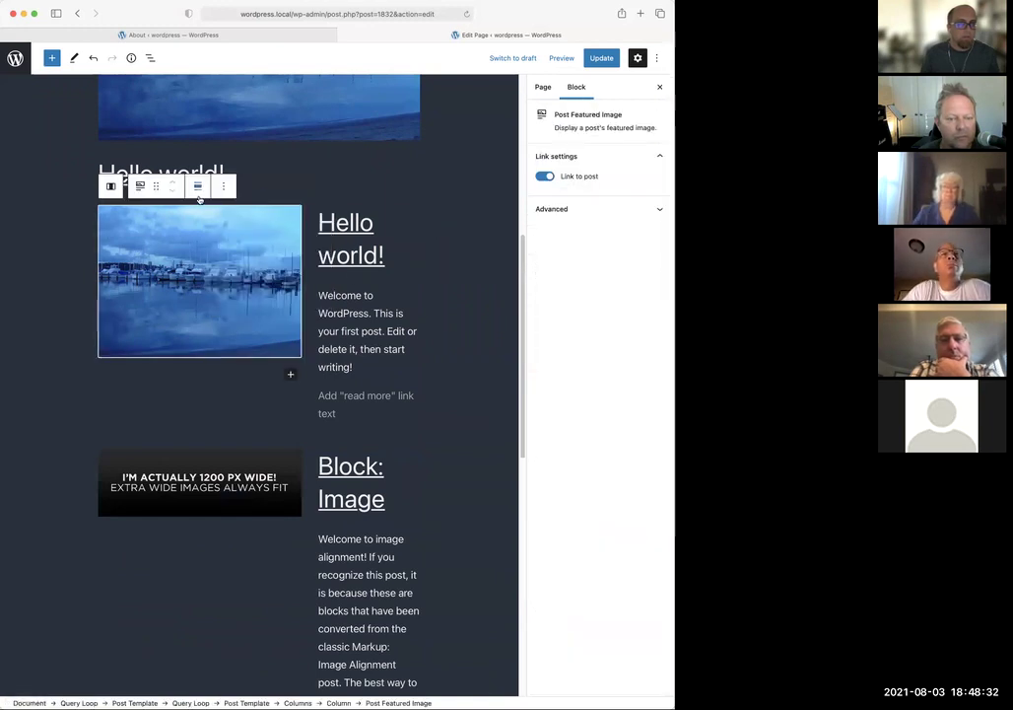
pyautogui.click(110, 186)
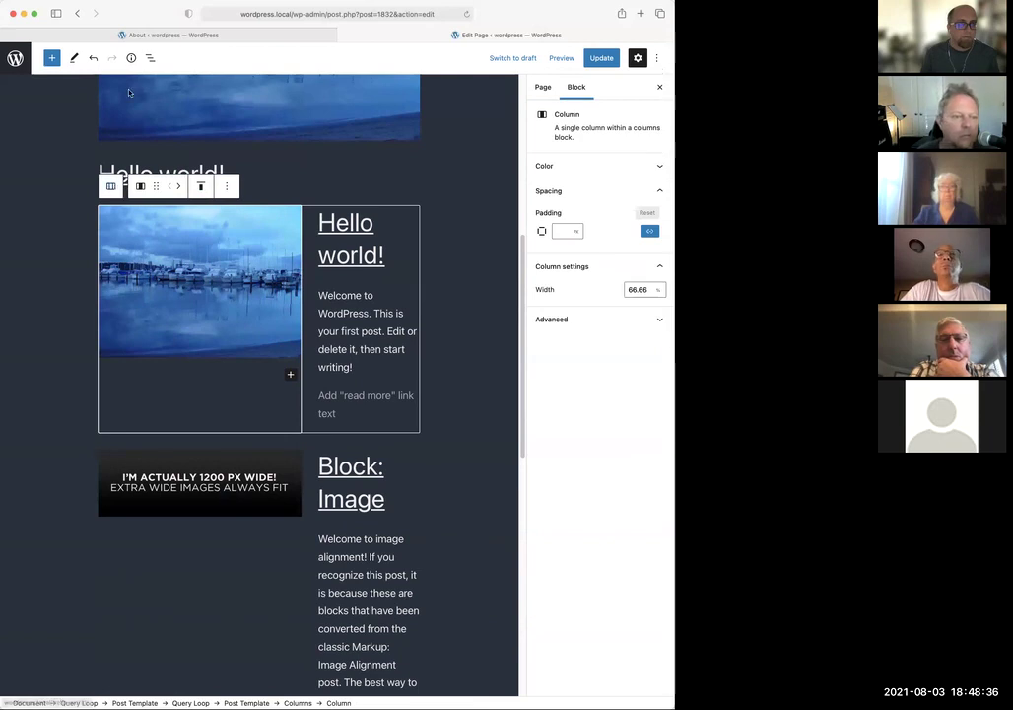
pyautogui.click(151, 59)
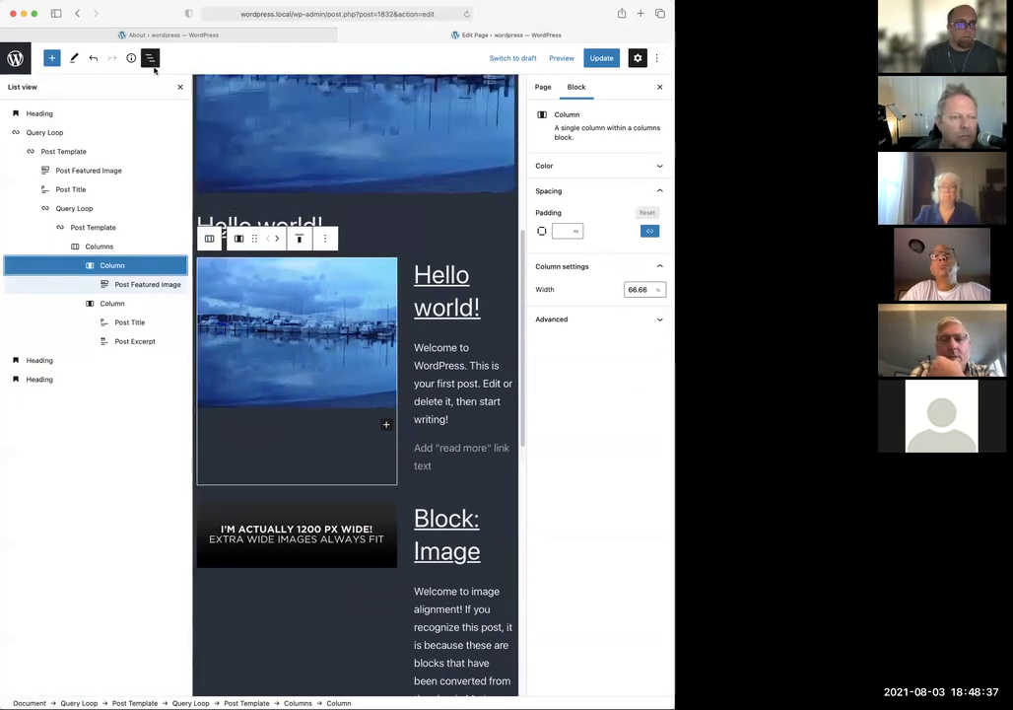
# Switch the nested Query Loop from list to grid layout
pyautogui.click(108, 230)
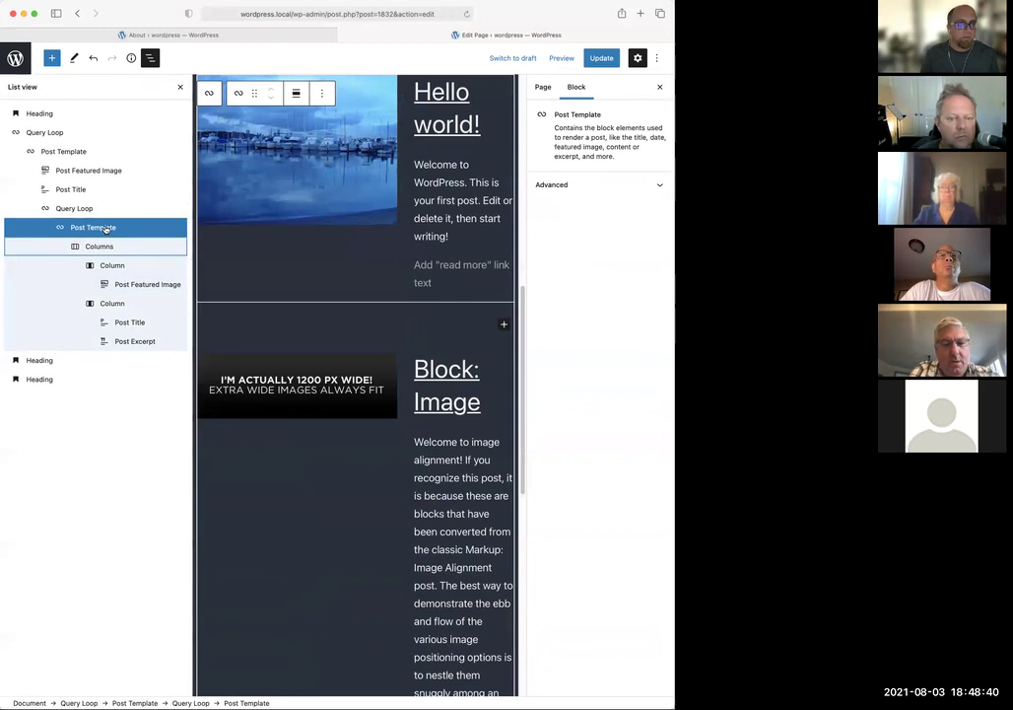
pyautogui.click(79, 208)
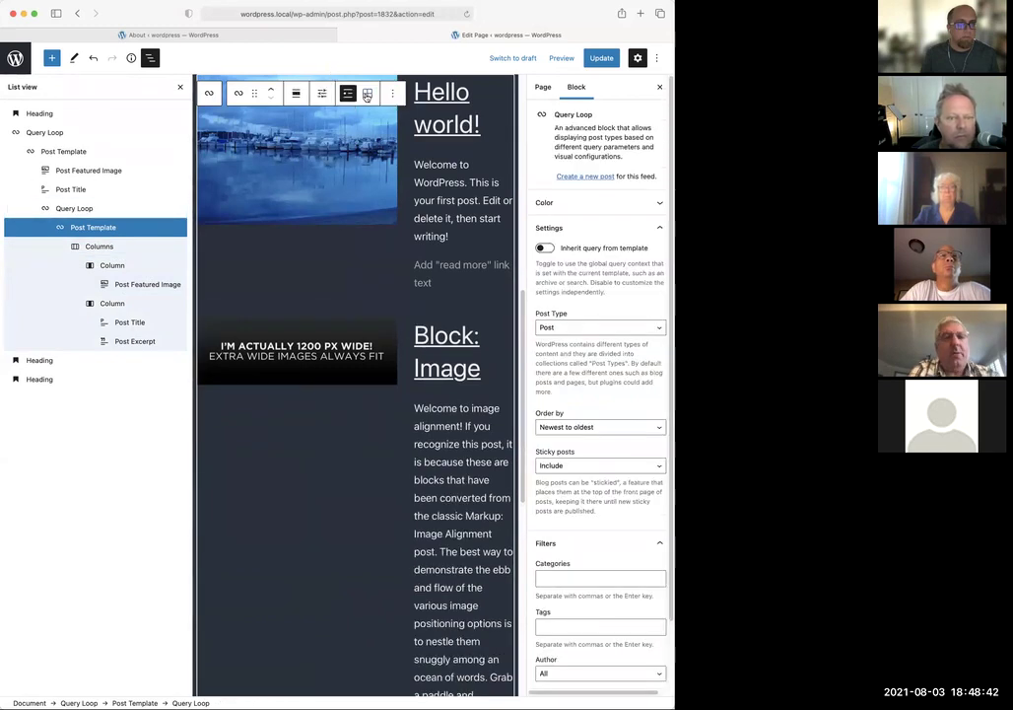
pyautogui.click(367, 93)
pyautogui.scroll(5, 359, 217)
pyautogui.scroll(-2, 237, 362)
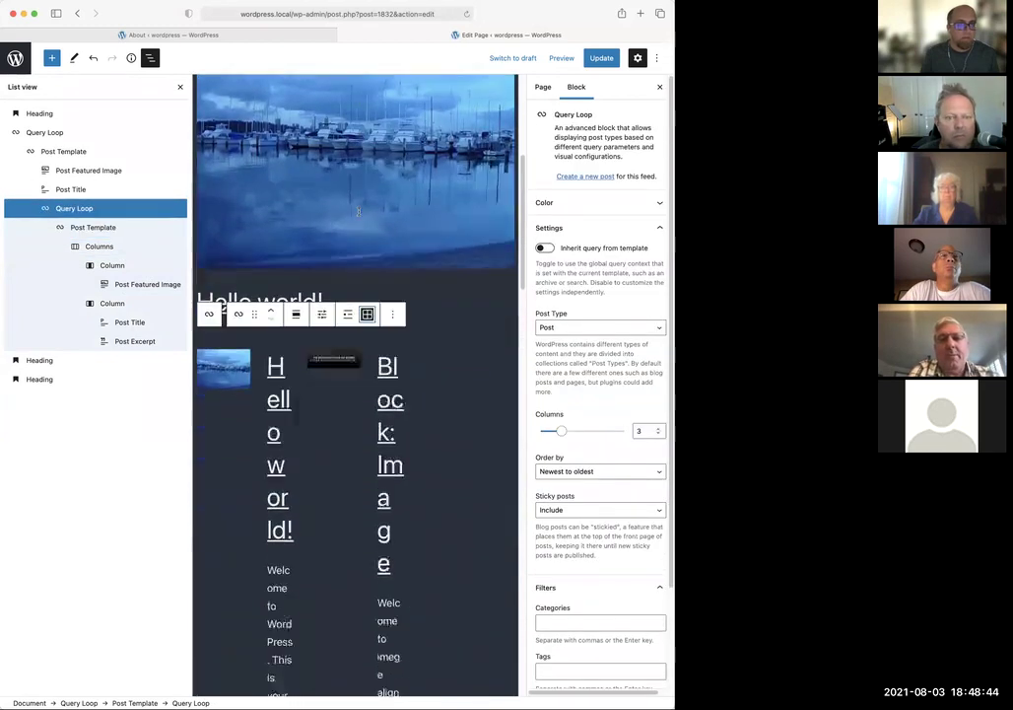
pyautogui.click(237, 360)
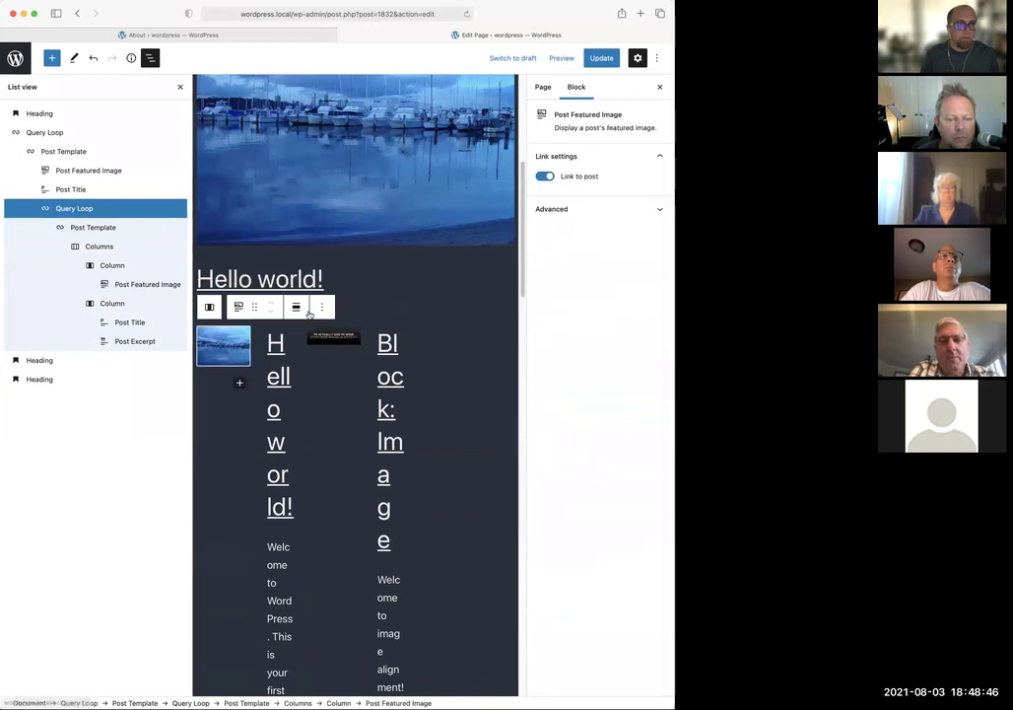
# Remove the nested Query Loop from the outer loop's post template
pyautogui.click(111, 212)
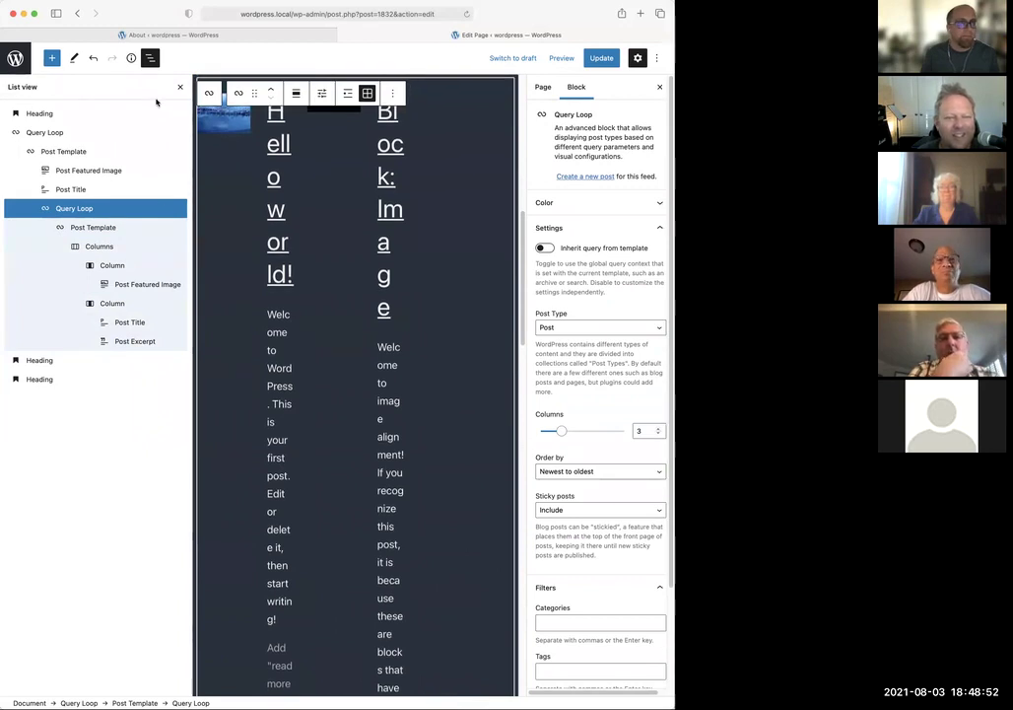
pyautogui.click(392, 96)
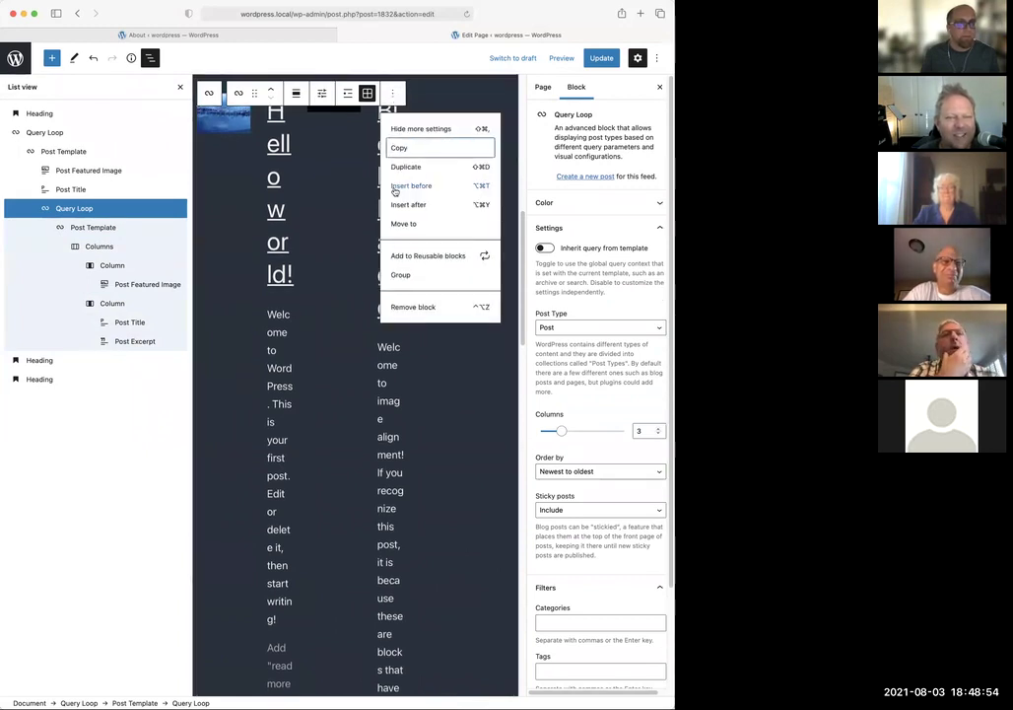
pyautogui.click(429, 307)
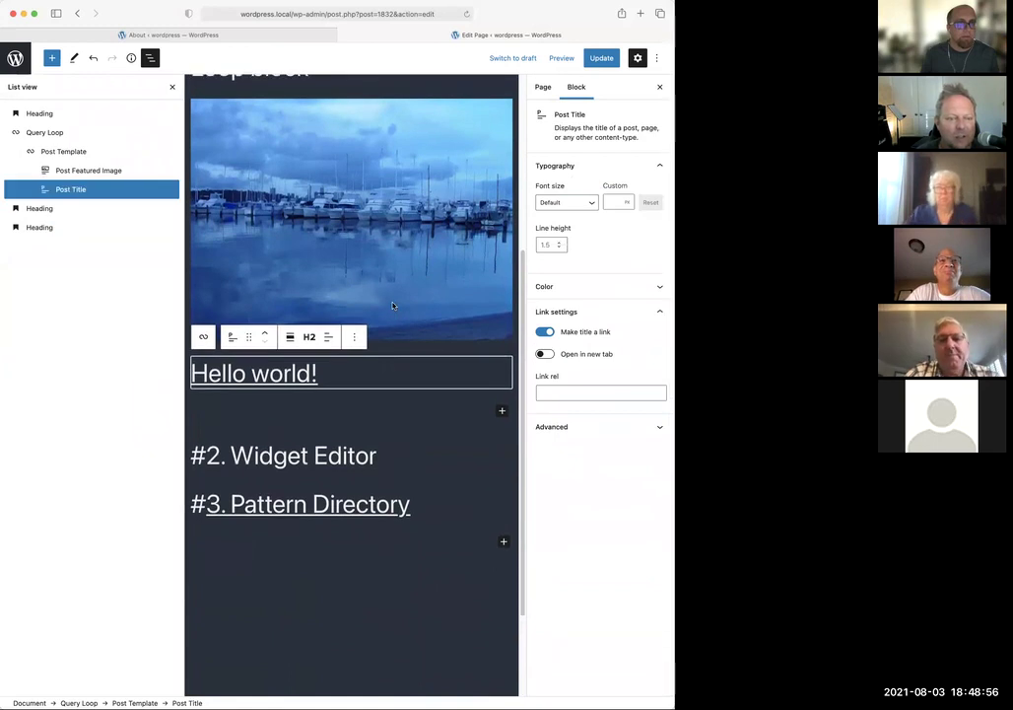
# Duplicate the remaining Query Loop block with its featured image and title
pyautogui.click(43, 132)
pyautogui.click(358, 93)
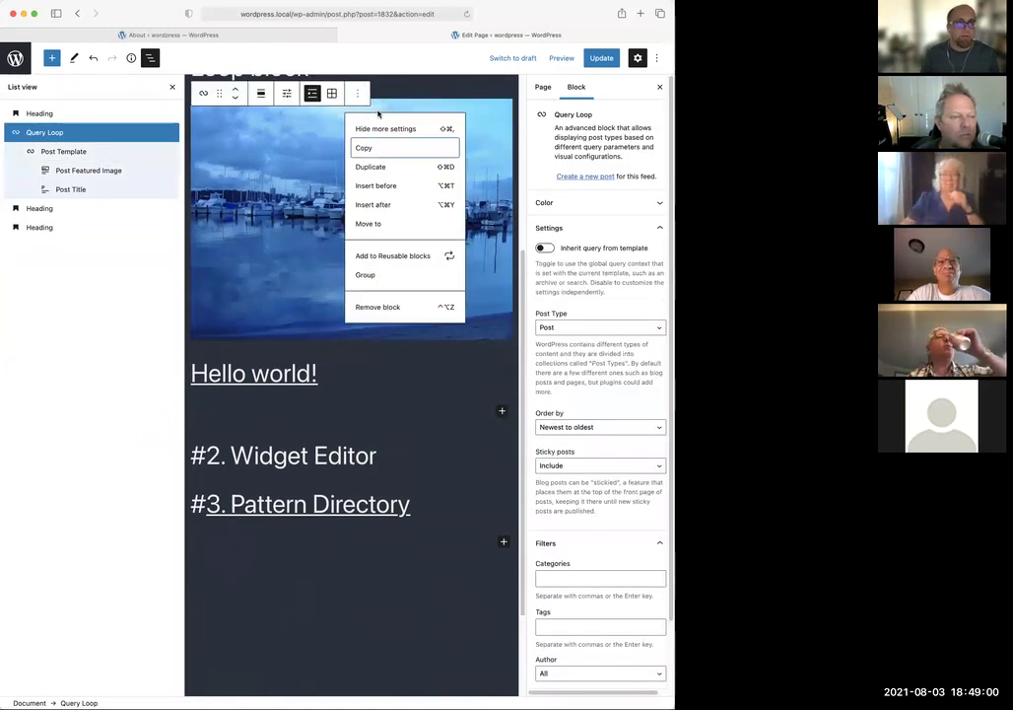
pyautogui.click(390, 166)
pyautogui.scroll(-2, 355, 295)
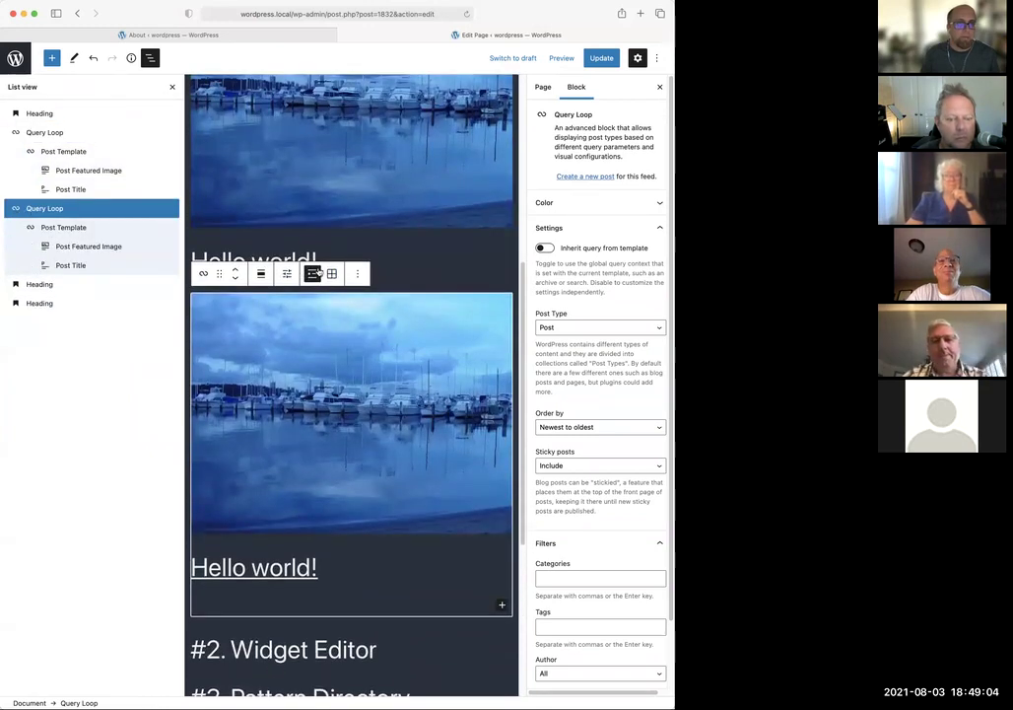
# Set the duplicated Query Loop to 2 items per page and lay it out as a grid with 2 columns
pyautogui.click(287, 274)
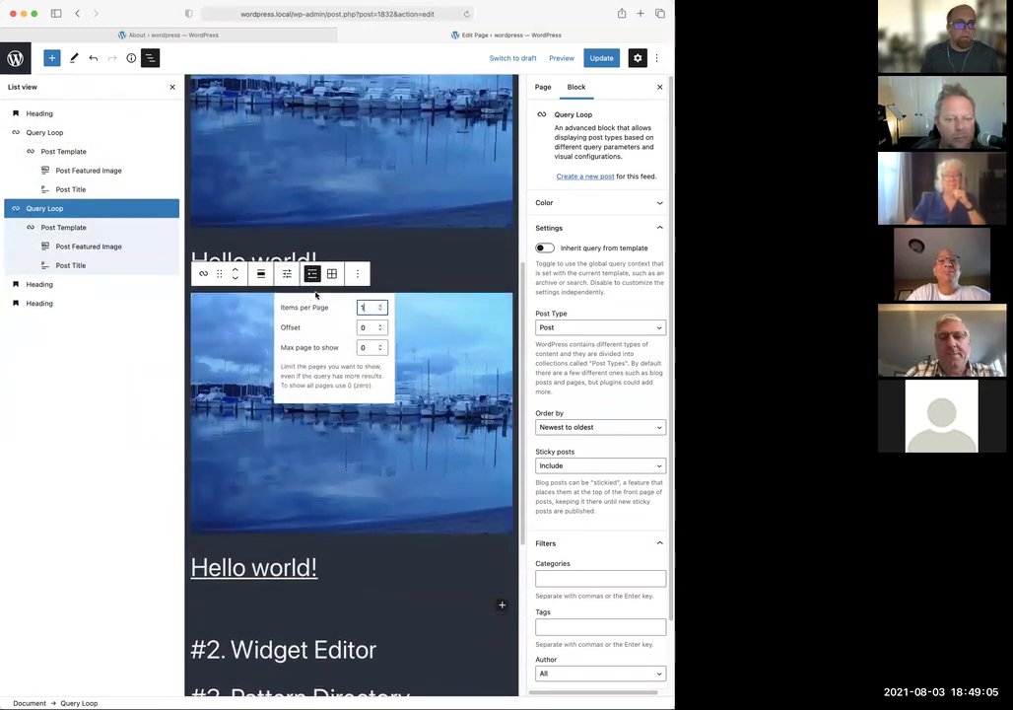
pyautogui.click(382, 304)
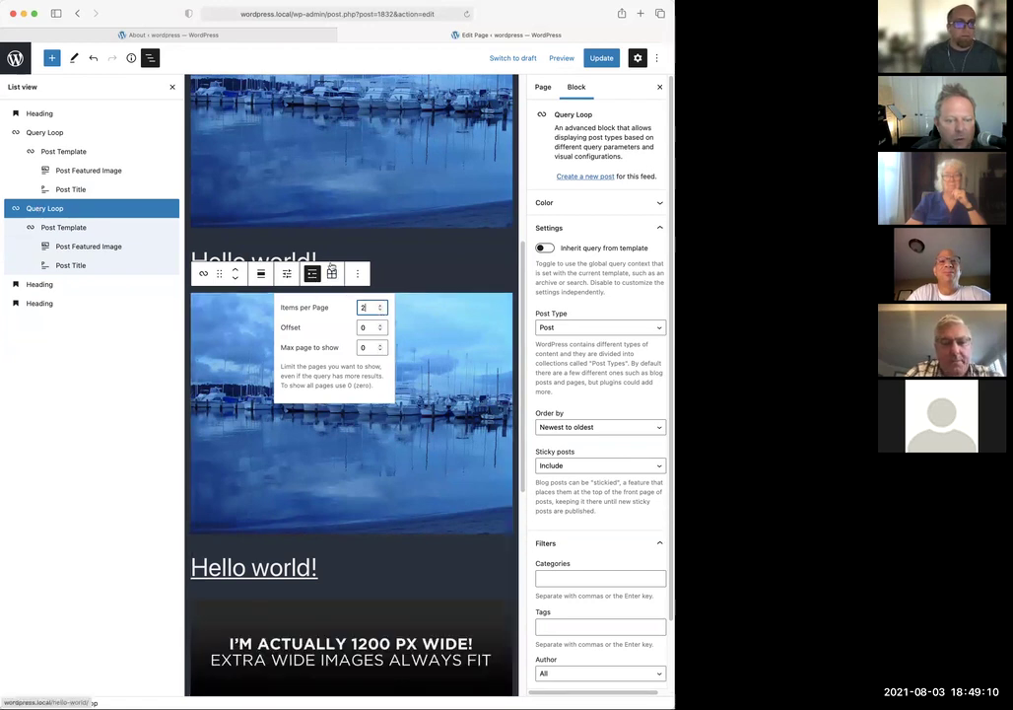
pyautogui.click(332, 275)
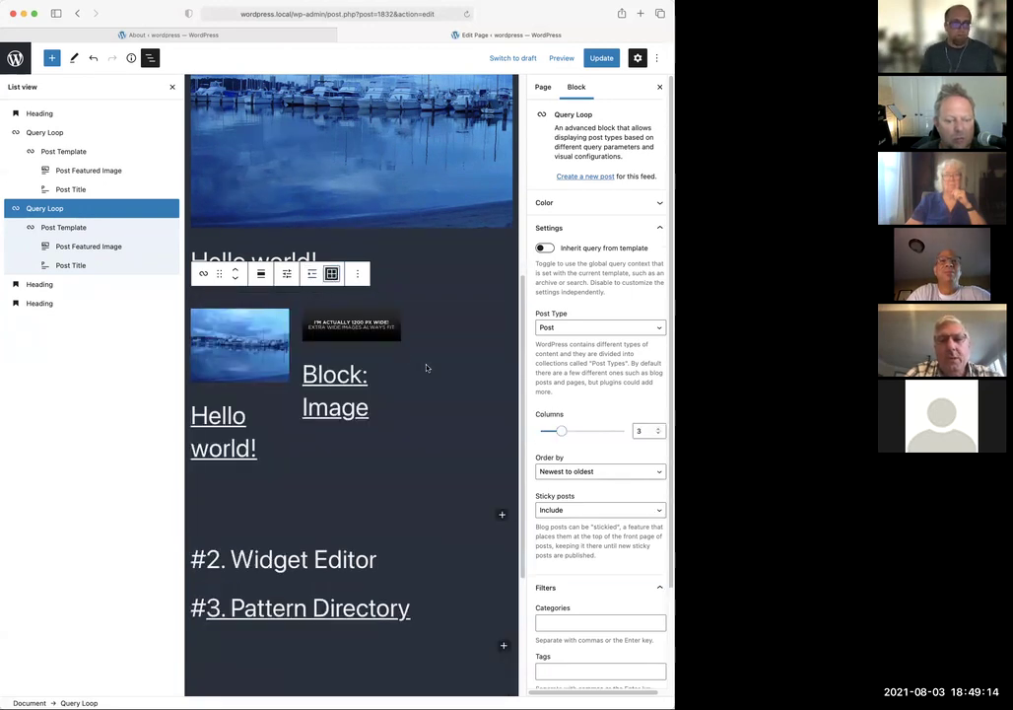
pyautogui.click(659, 435)
pyautogui.scroll(-2, 445, 278)
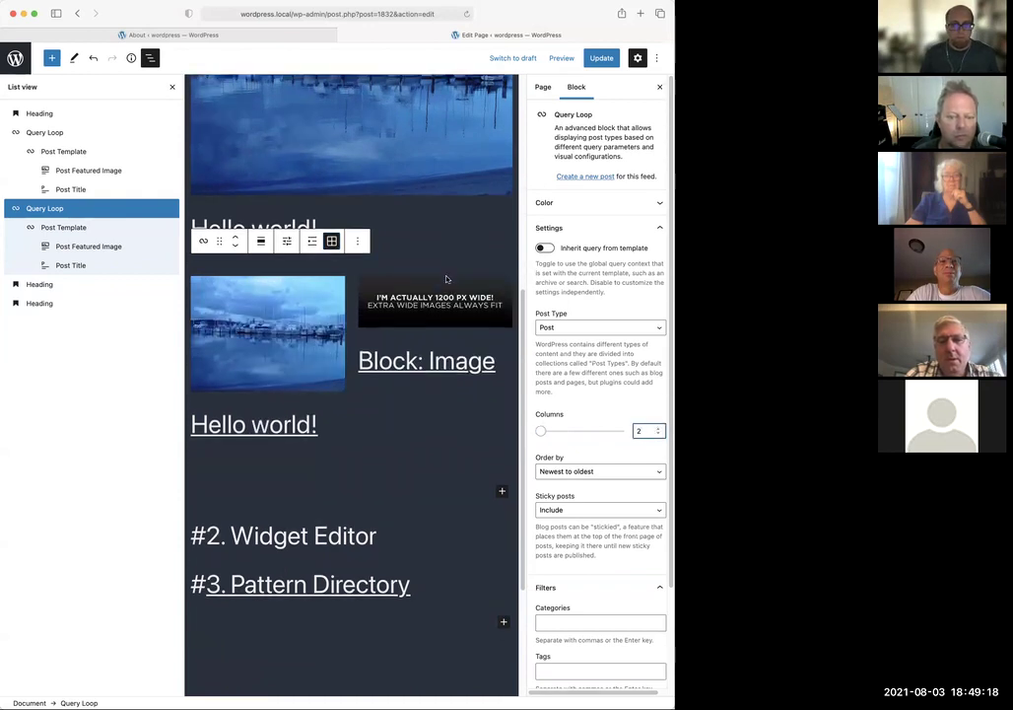
# Try a Latest Posts block below the title in the second Query Loop's post template, and remove it again
pyautogui.click(308, 300)
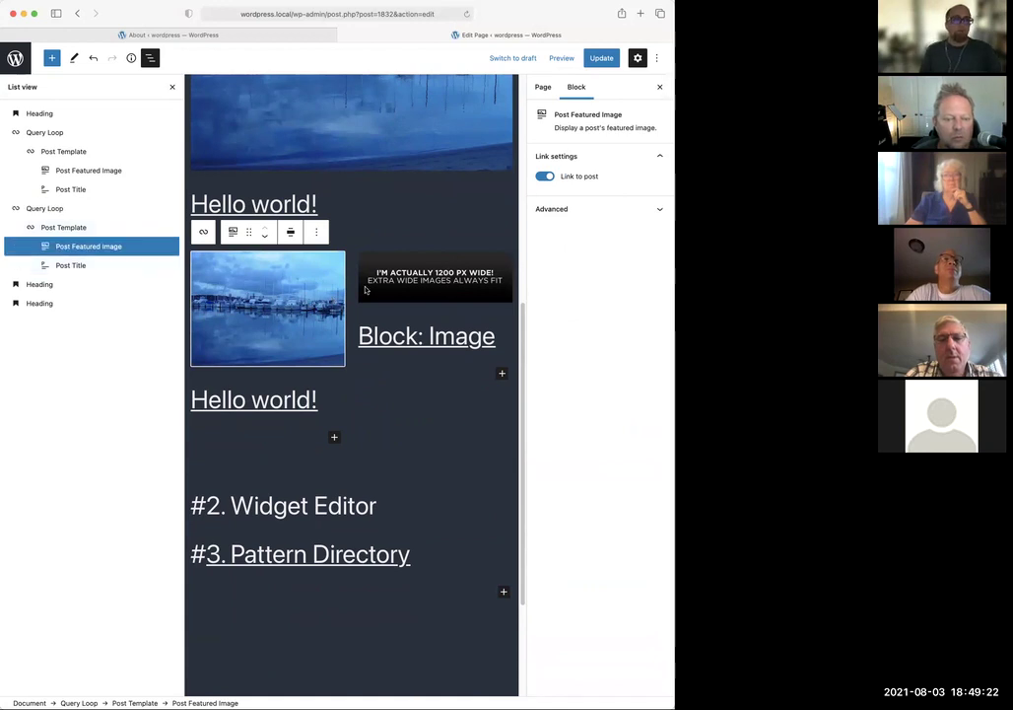
pyautogui.scroll(1, 335, 296)
pyautogui.scroll(-2, 305, 300)
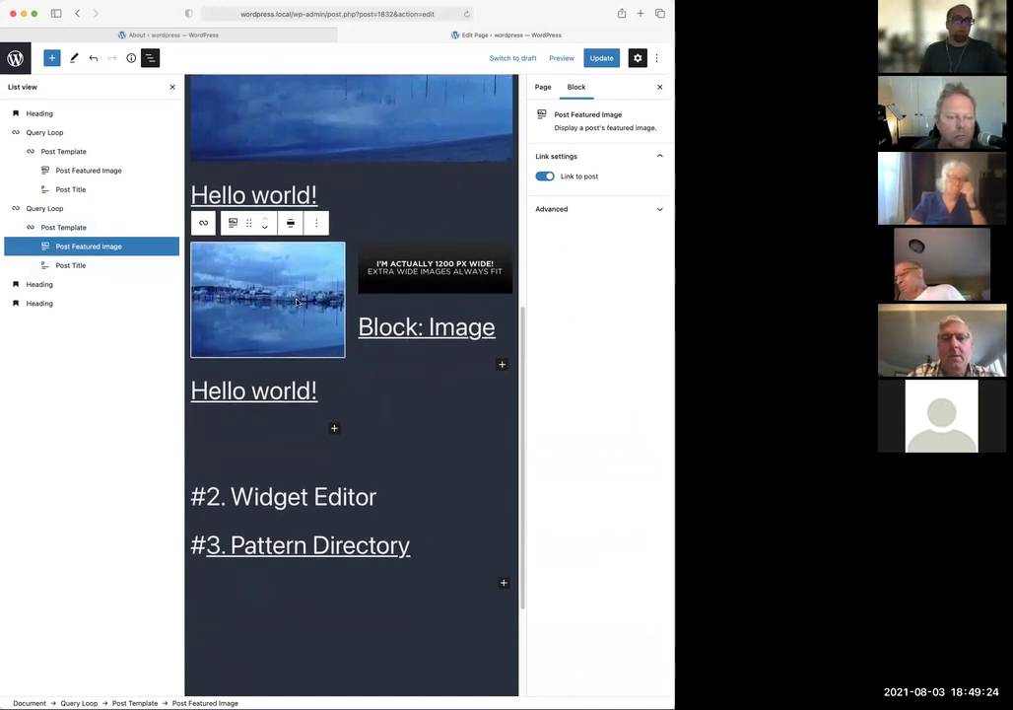
pyautogui.click(334, 428)
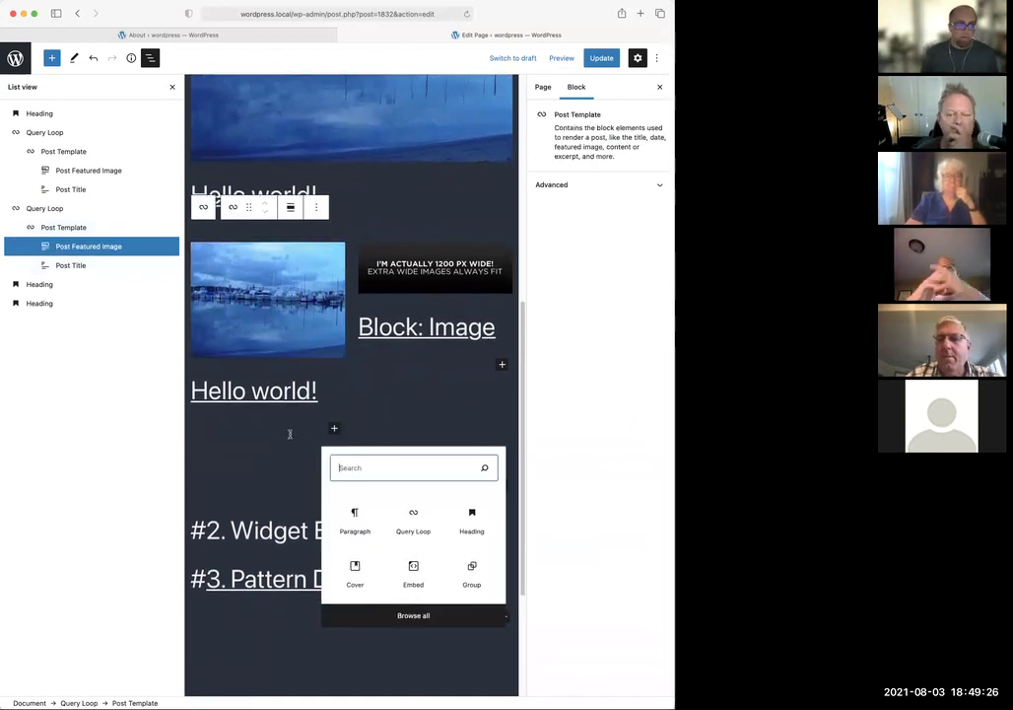
pyautogui.write('late')
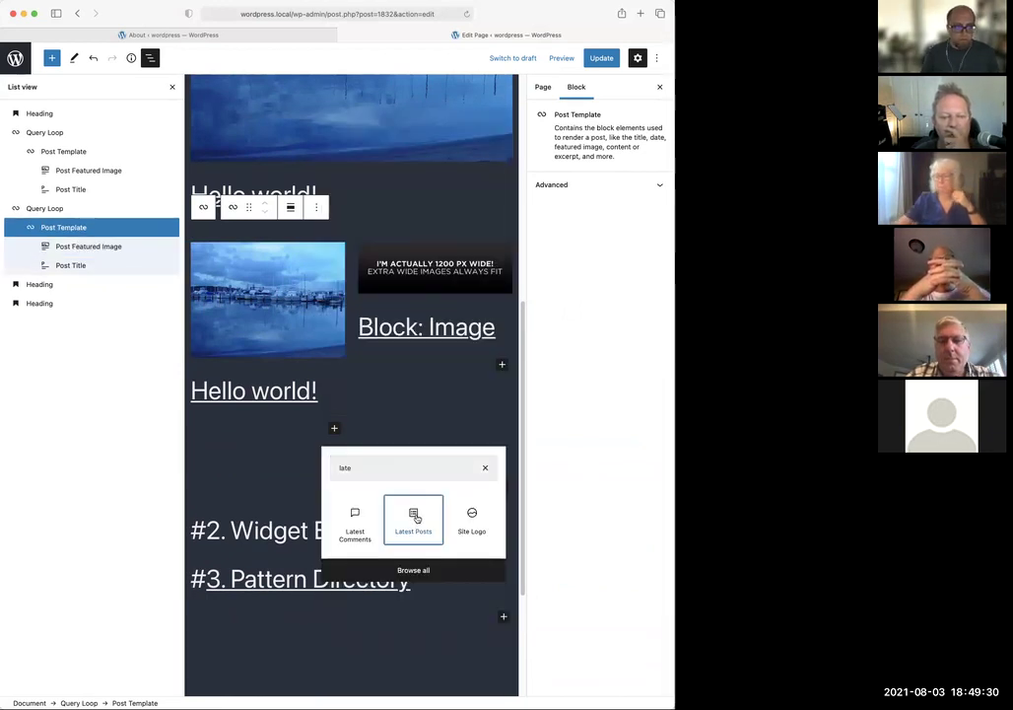
pyautogui.click(414, 517)
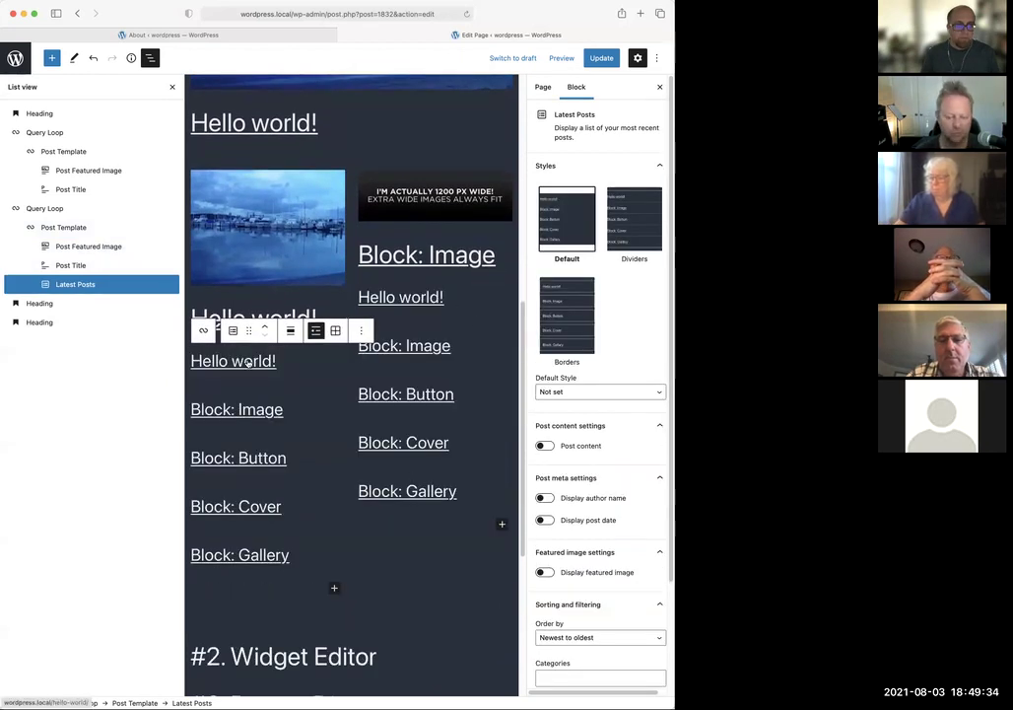
pyautogui.press('BackSpace')
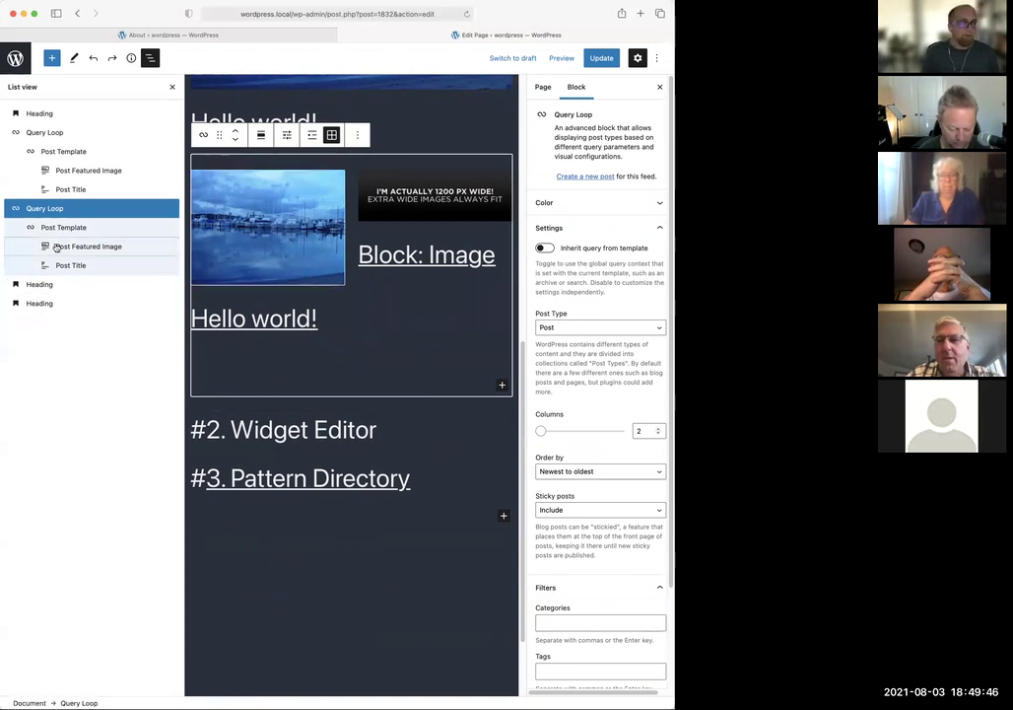
# Insert a Latest Posts block directly above the "#2. Widget Editor" heading, outside the Query Loops
pyautogui.click(369, 426)
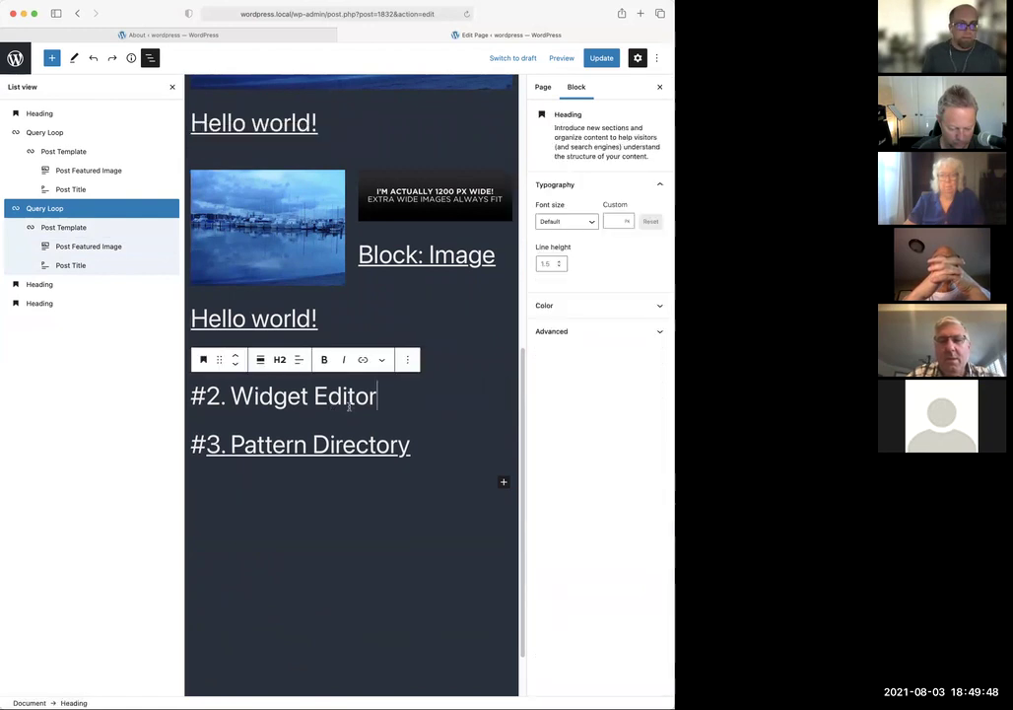
pyautogui.click(408, 360)
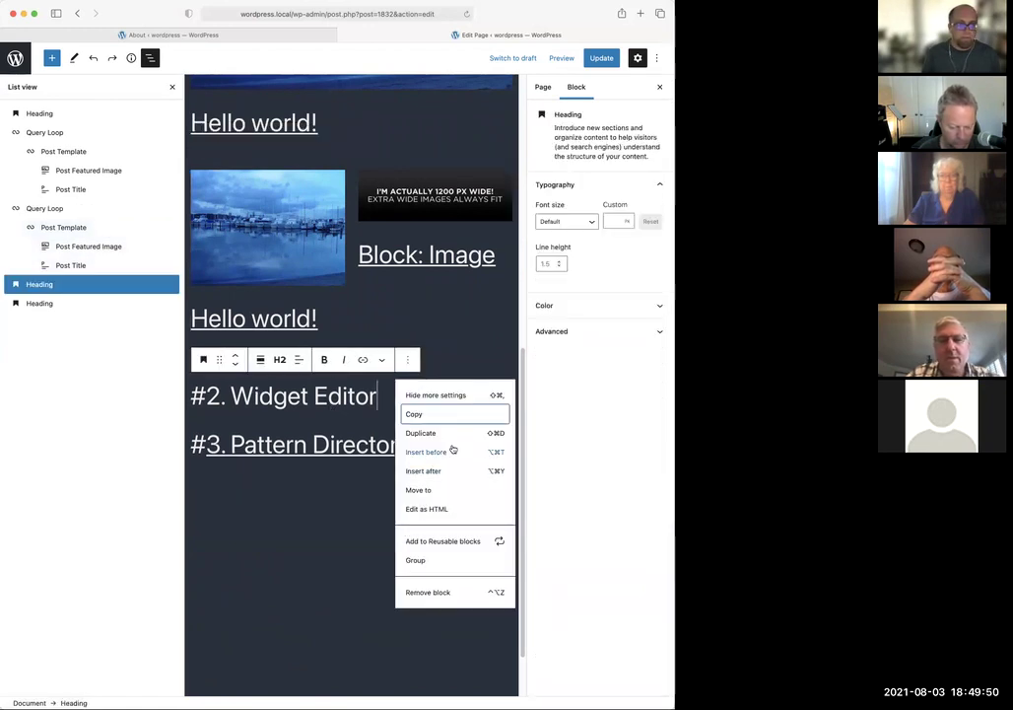
pyautogui.click(449, 452)
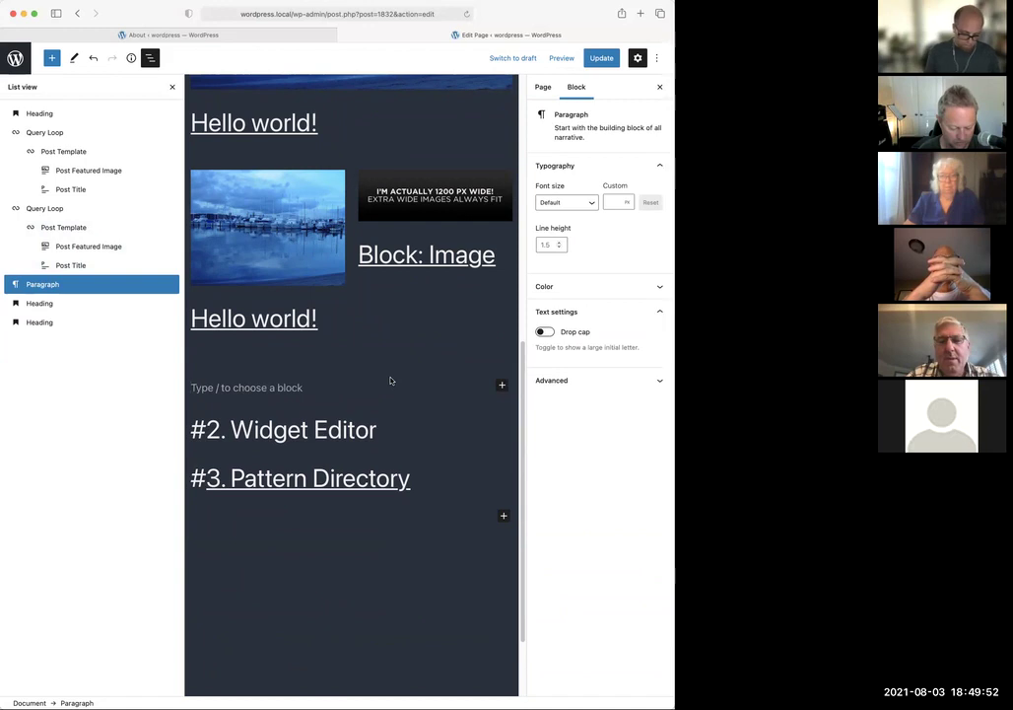
pyautogui.write('/late')
pyautogui.press('Down')
pyautogui.press('Return')
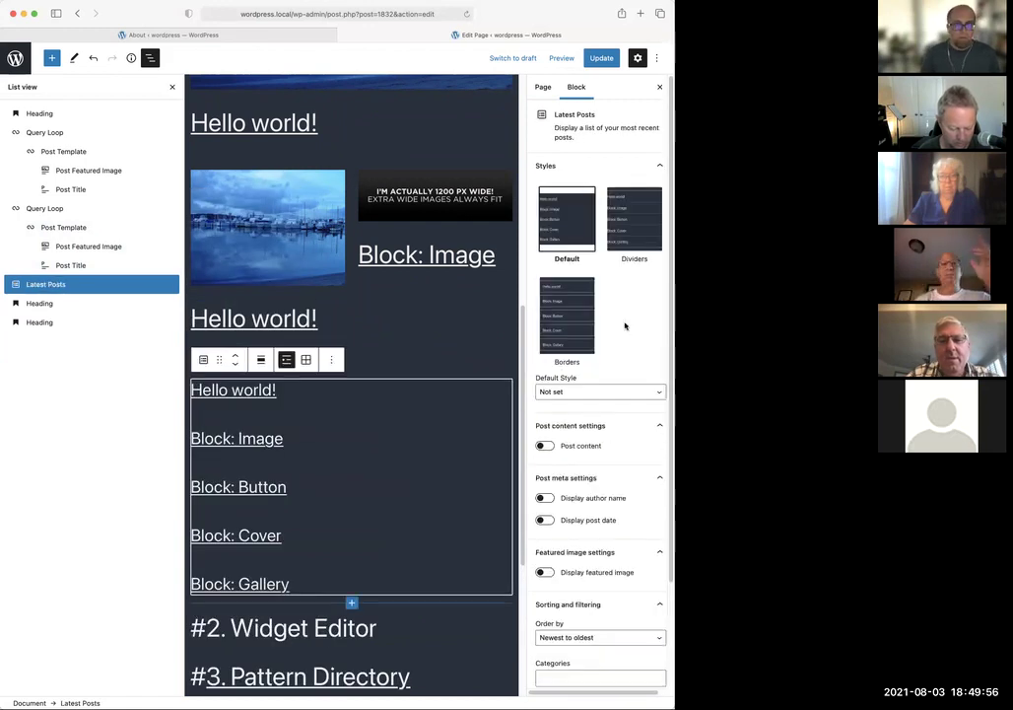
# Lay out the Latest Posts block as a grid and display the featured images
pyautogui.scroll(-3, 631, 419)
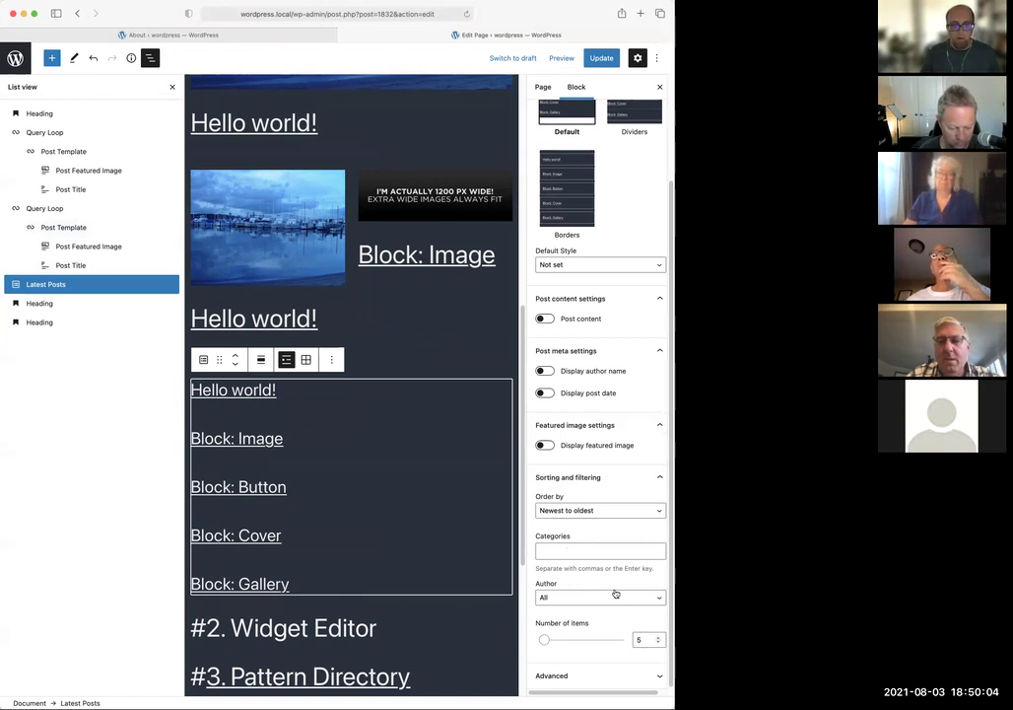
pyautogui.click(306, 359)
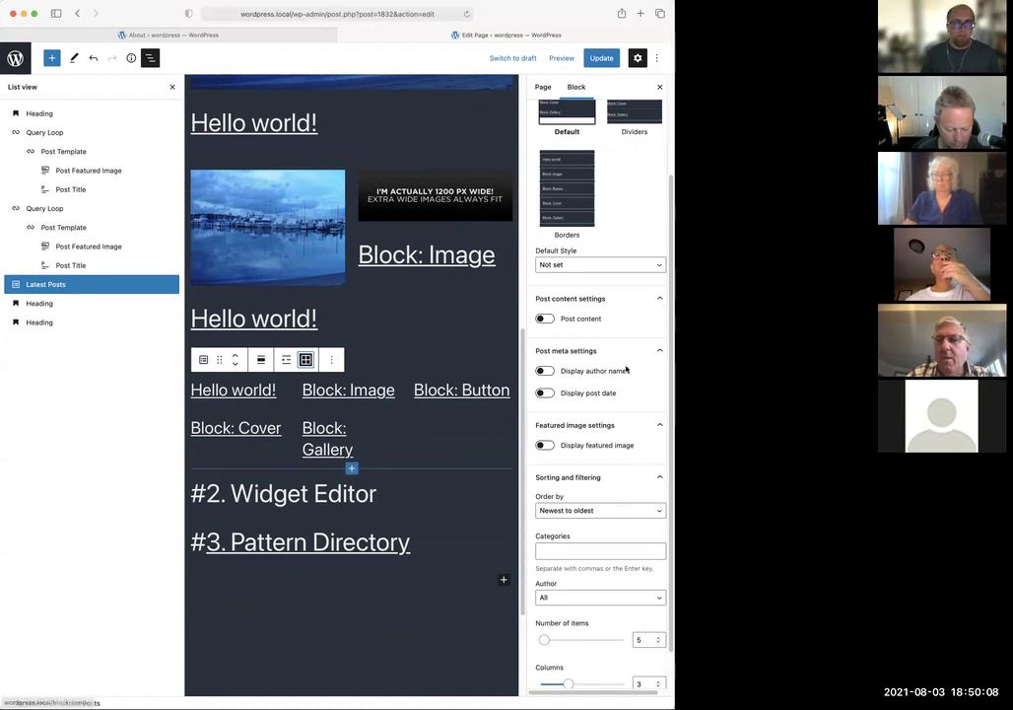
pyautogui.click(545, 445)
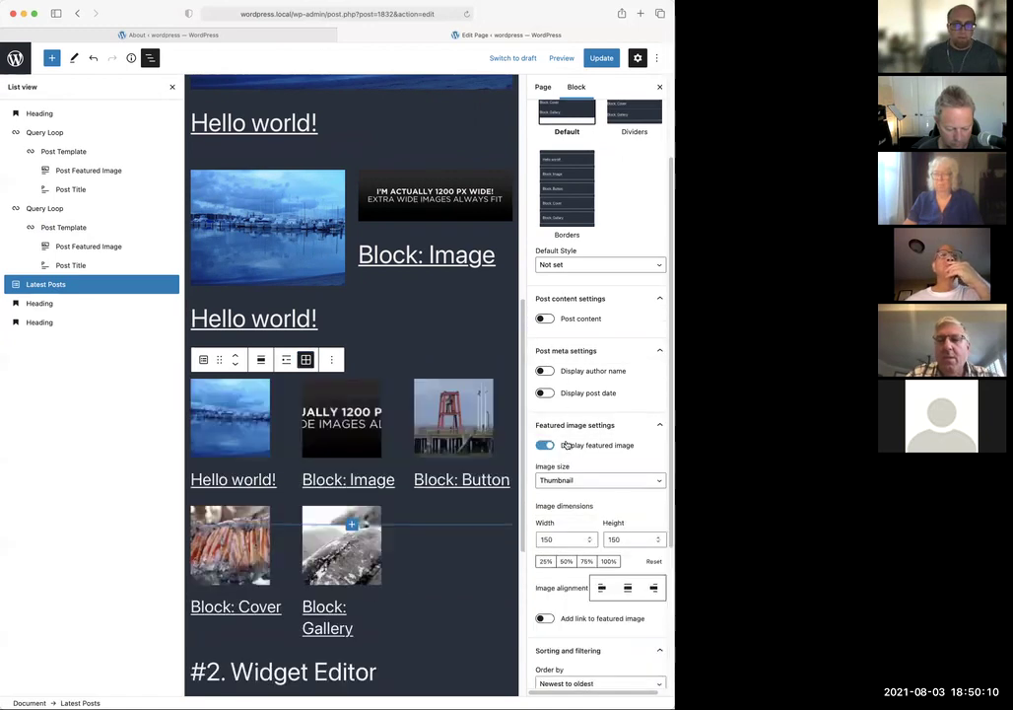
# Try the Medium size for the Latest Posts featured images, and set it back to Thumbnail
pyautogui.scroll(-2, 374, 422)
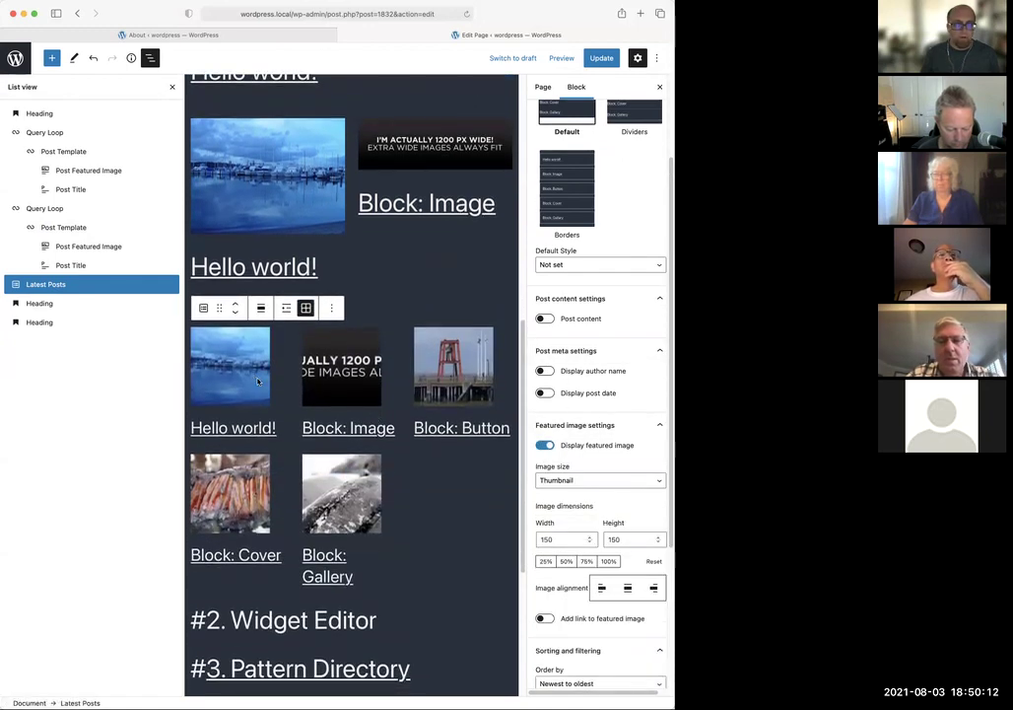
pyautogui.scroll(-5, 611, 444)
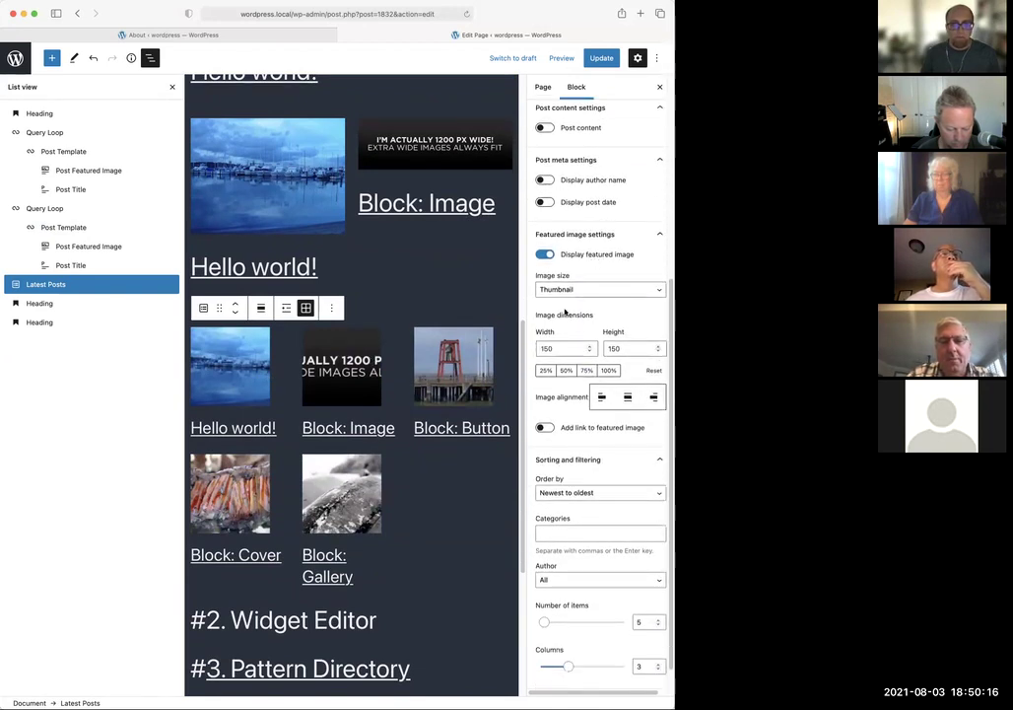
pyautogui.click(611, 292)
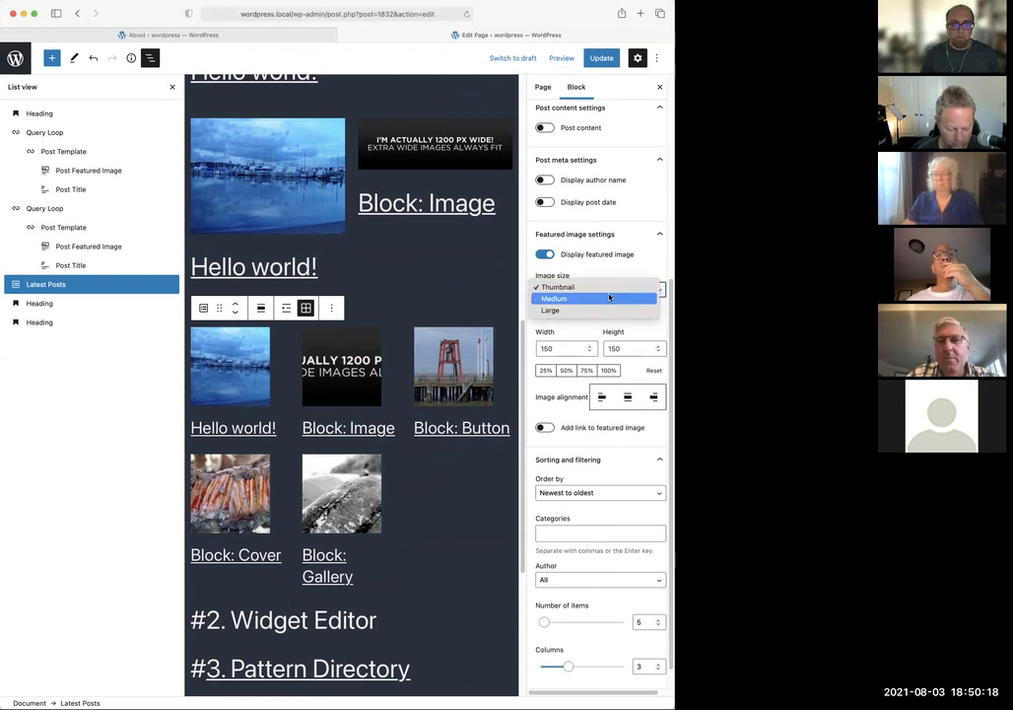
pyautogui.click(619, 297)
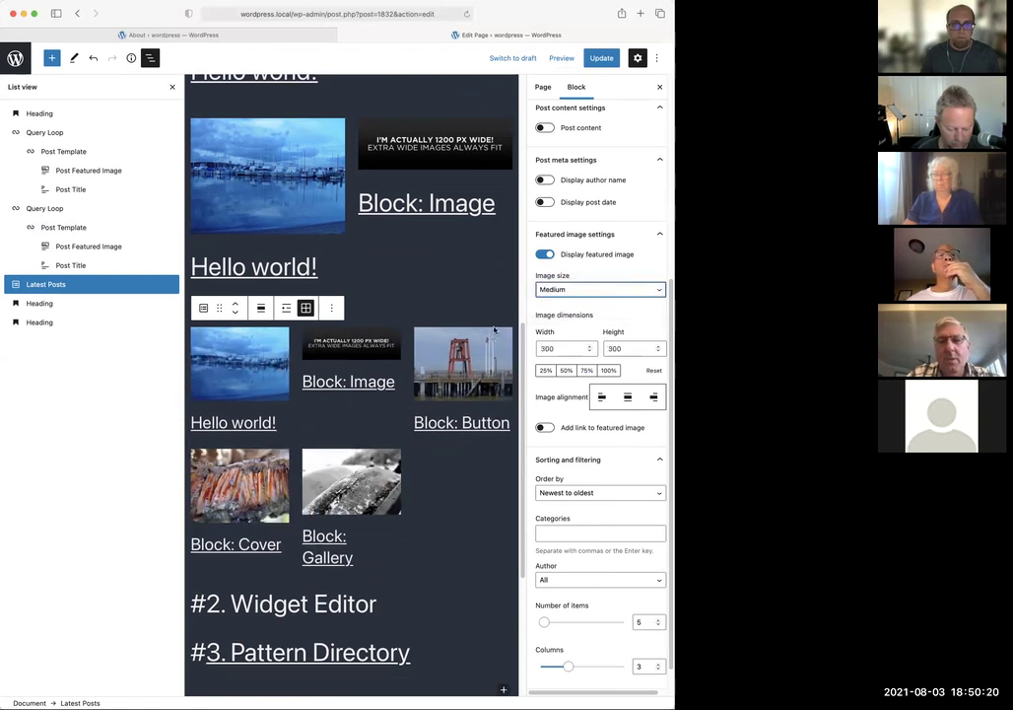
pyautogui.click(579, 290)
pyautogui.click(558, 275)
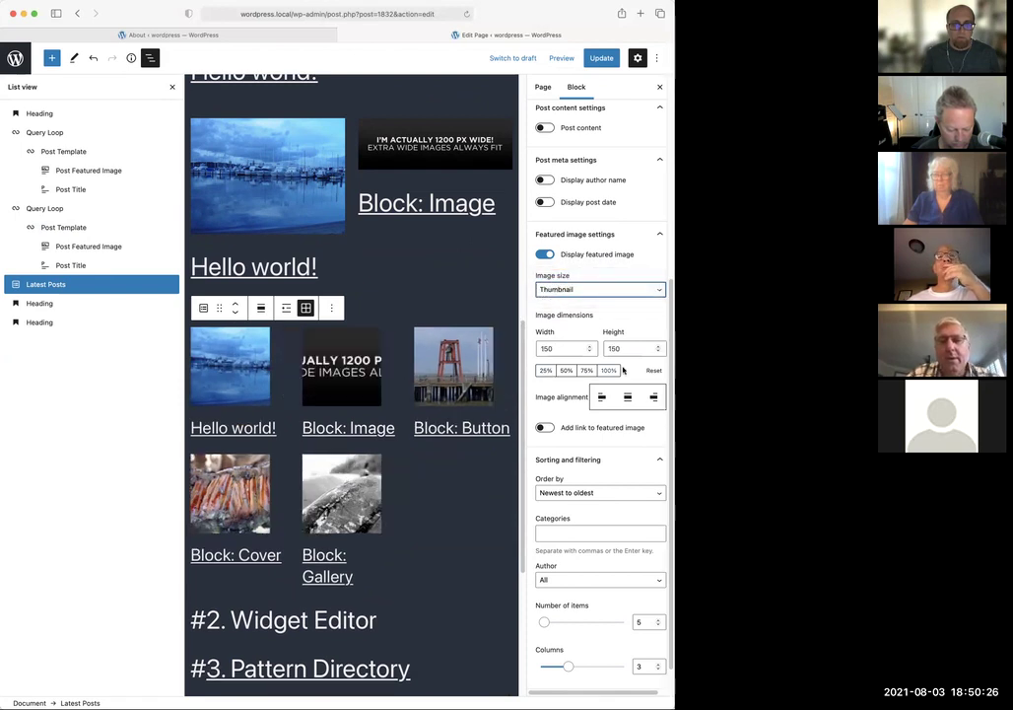
# Center the Latest Posts featured images and add links to them
pyautogui.click(627, 397)
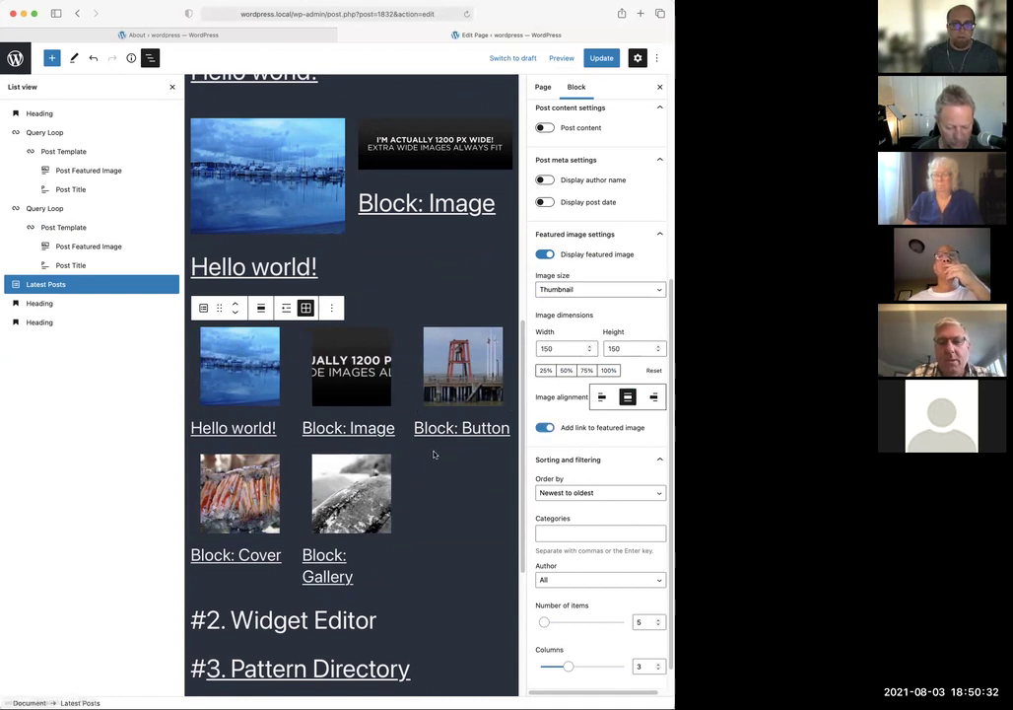
# Add a Post Tags block below the post title in the second Query Loop's Post Template
pyautogui.scroll(-2, 431, 453)
pyautogui.scroll(4, 414, 335)
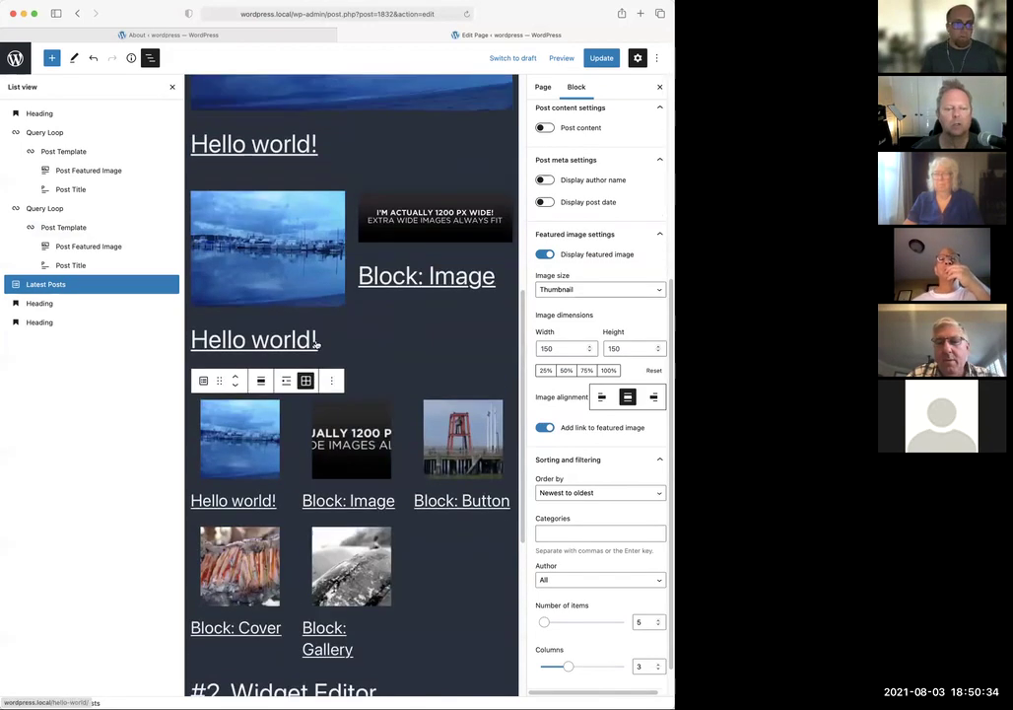
pyautogui.click(341, 289)
pyautogui.scroll(3, 343, 288)
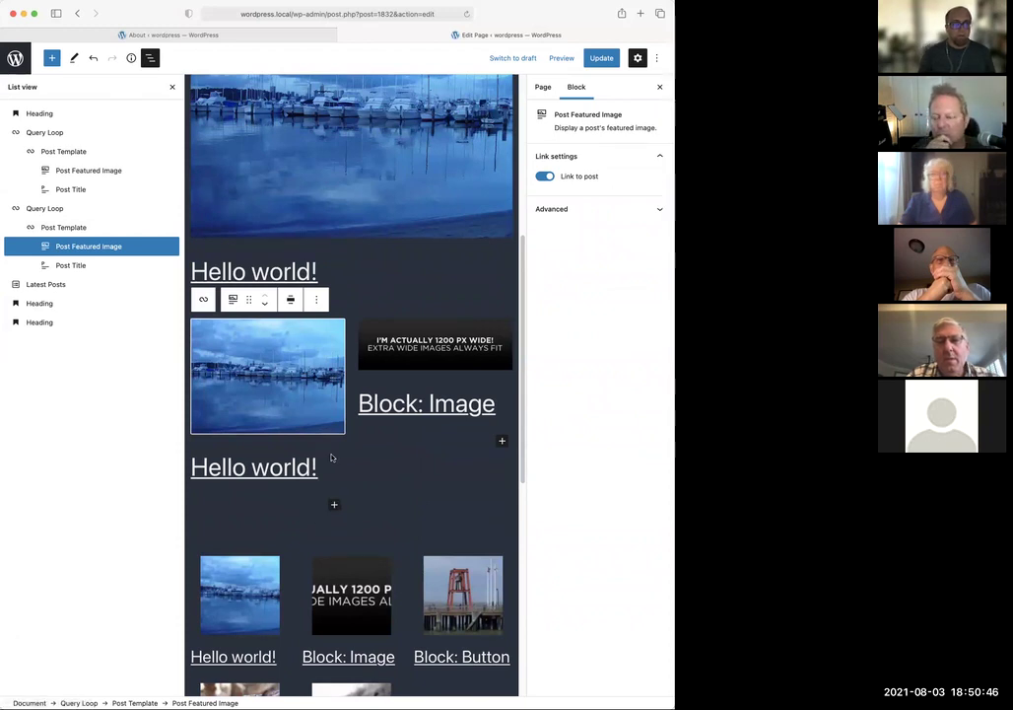
pyautogui.click(335, 506)
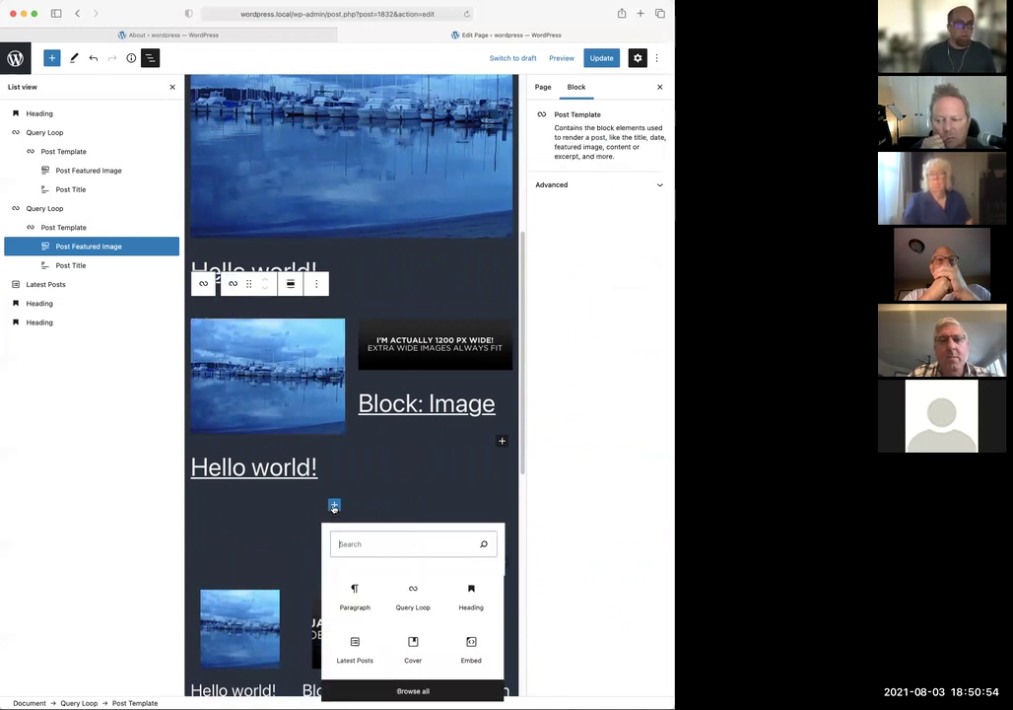
pyautogui.write('post')
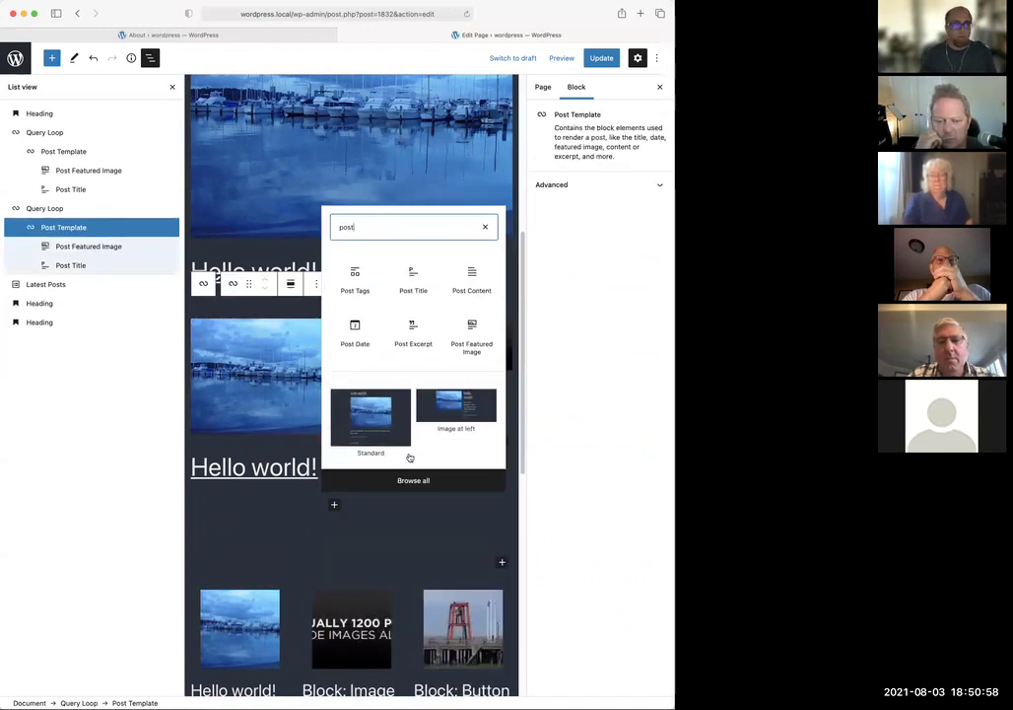
pyautogui.click(355, 284)
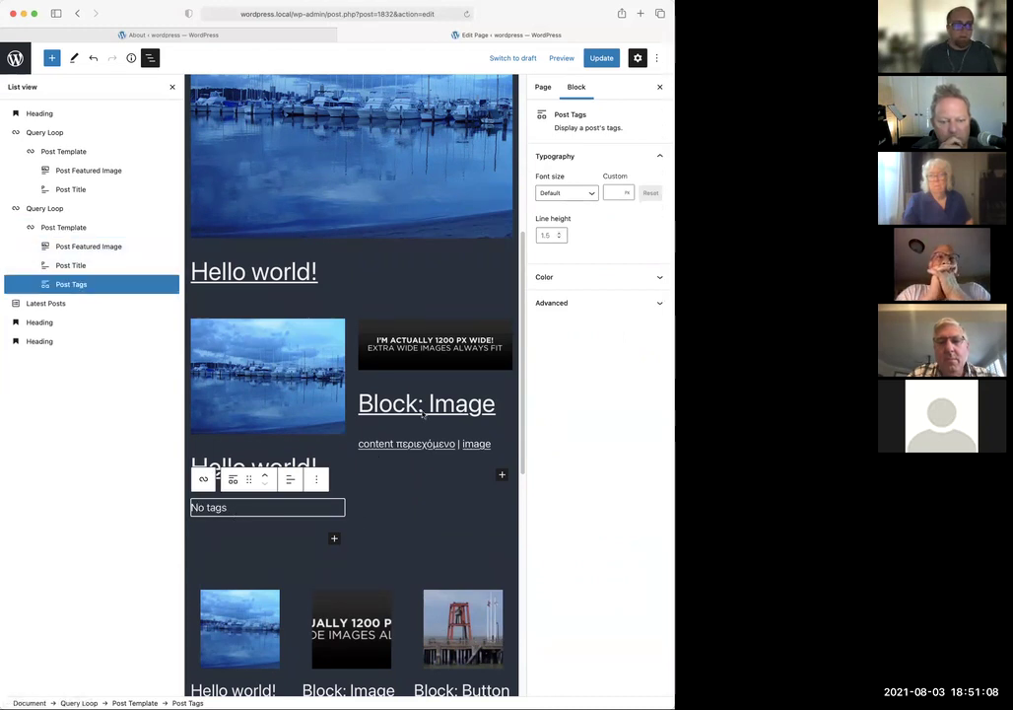
# Set the second Query Loop to show 4 items per page
pyautogui.click(203, 479)
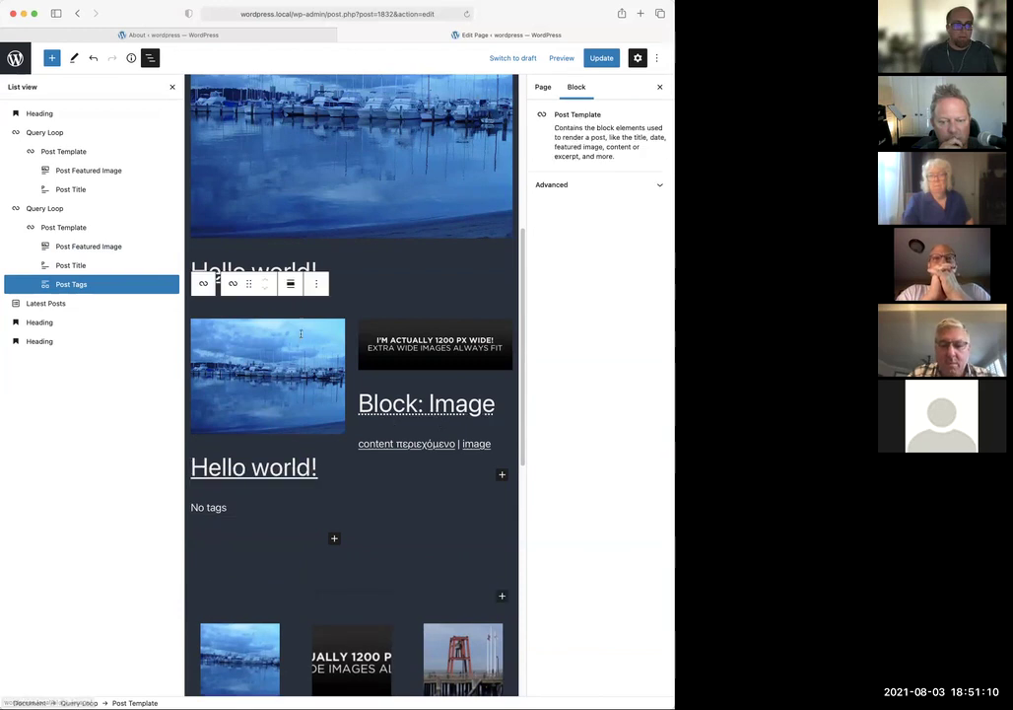
pyautogui.click(209, 286)
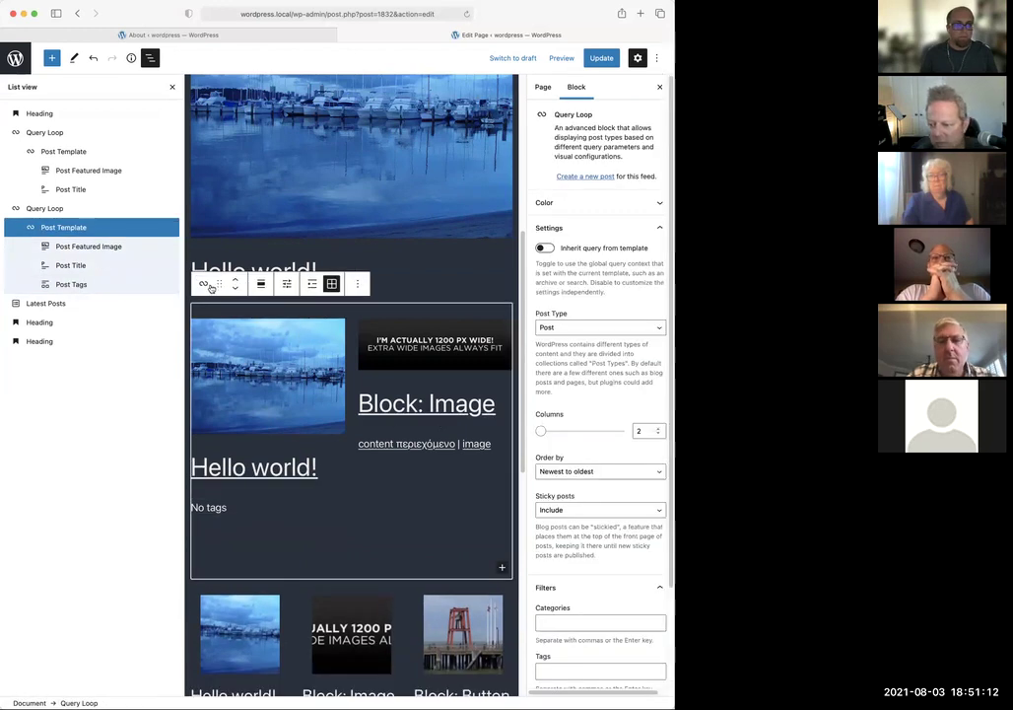
pyautogui.click(210, 286)
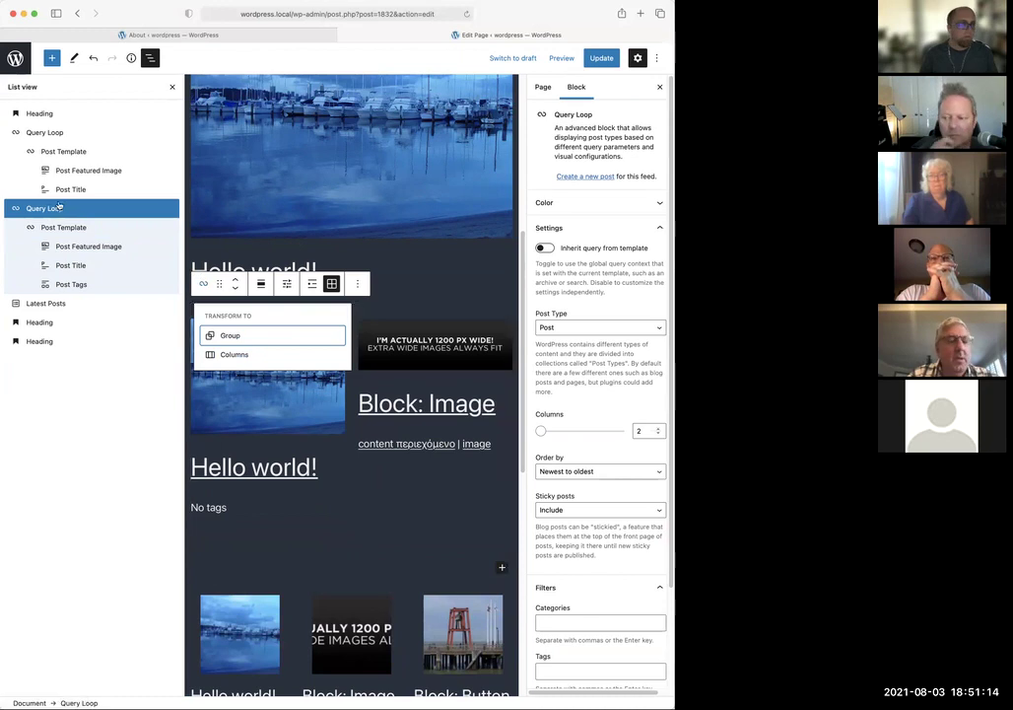
pyautogui.click(59, 206)
pyautogui.click(331, 283)
pyautogui.click(380, 314)
pyautogui.click(380, 314)
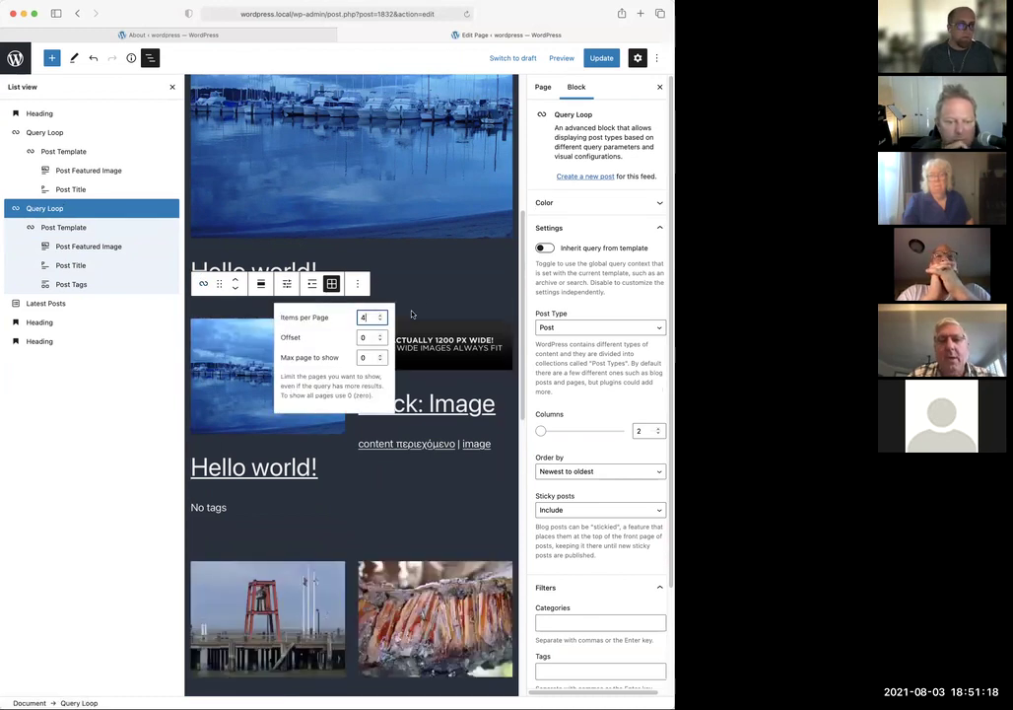
pyautogui.scroll(-2, 412, 315)
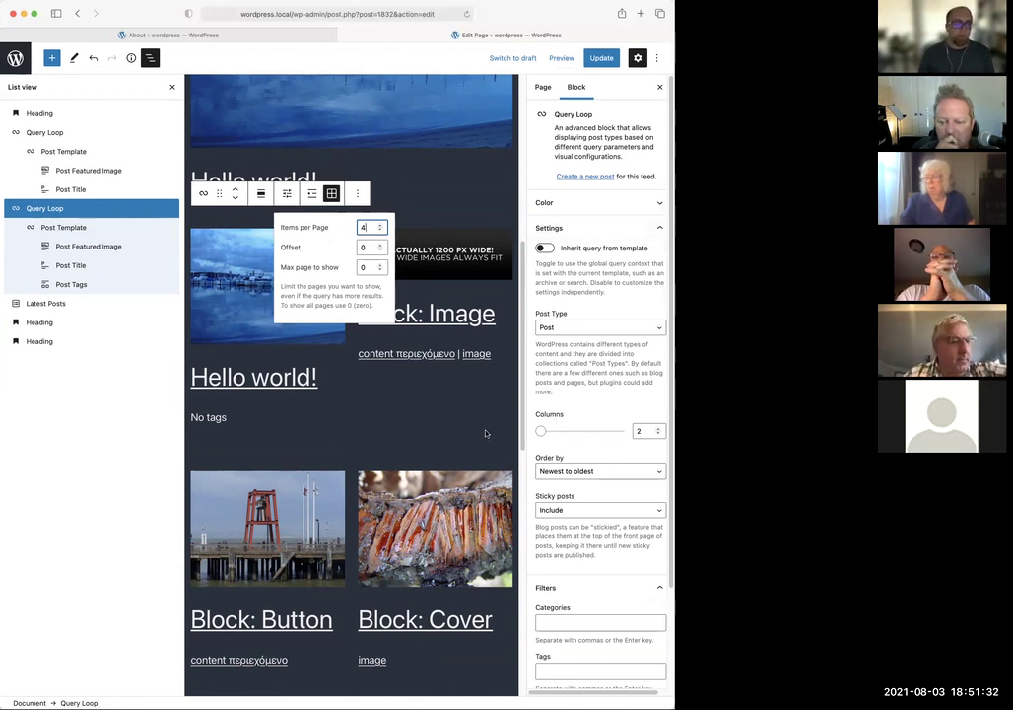
pyautogui.click(424, 217)
pyautogui.scroll(-2, 439, 337)
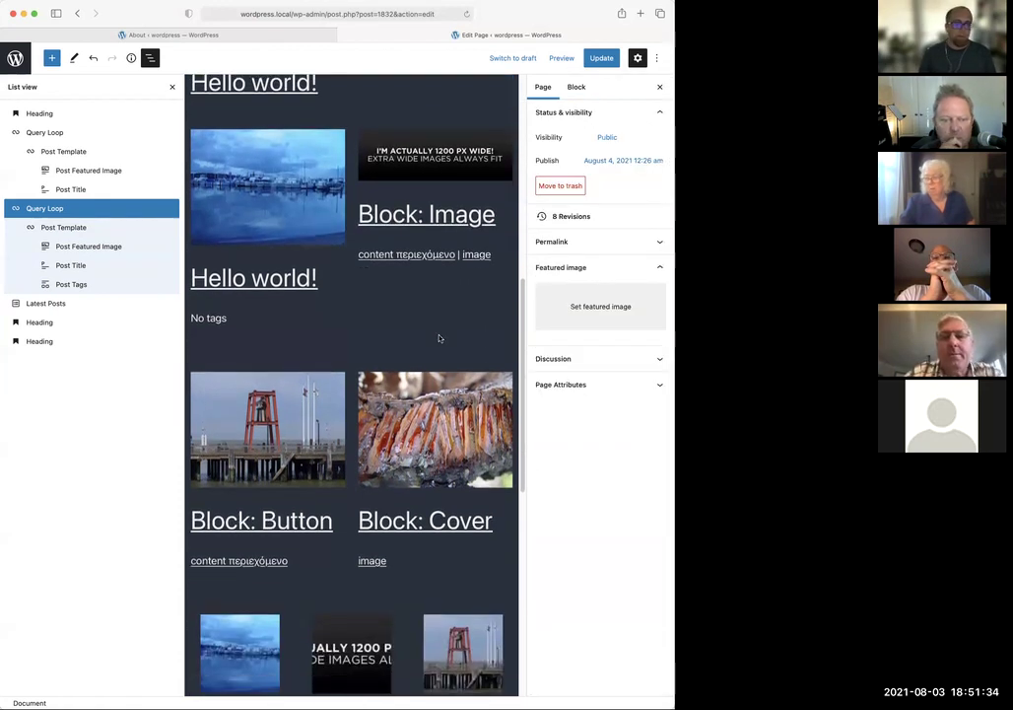
pyautogui.scroll(1, 401, 437)
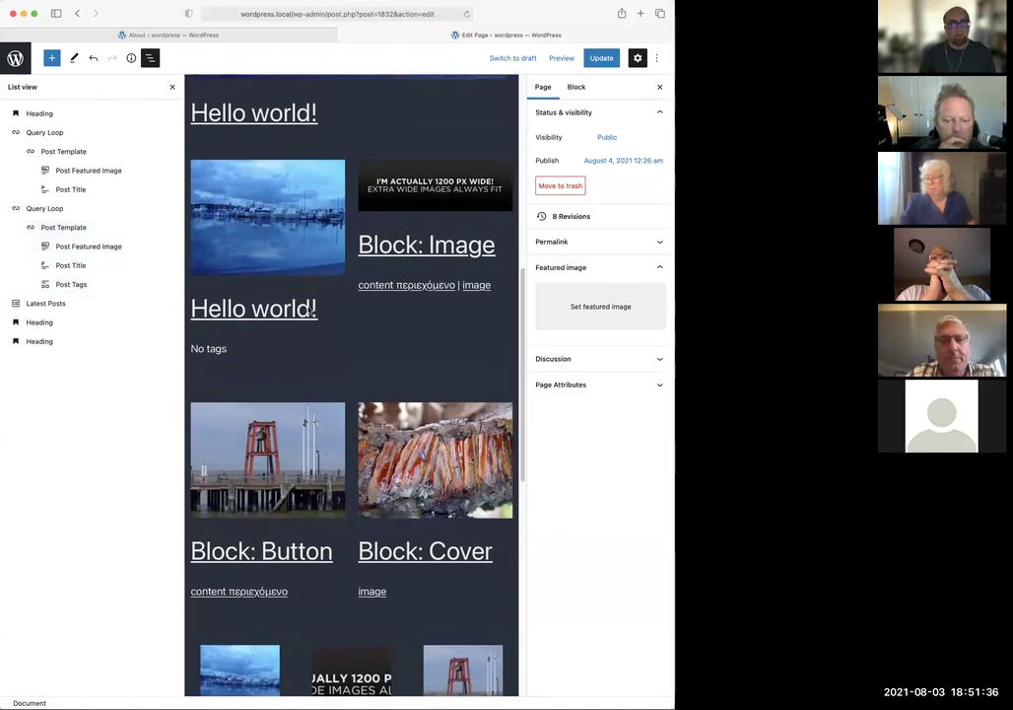
pyautogui.click(340, 330)
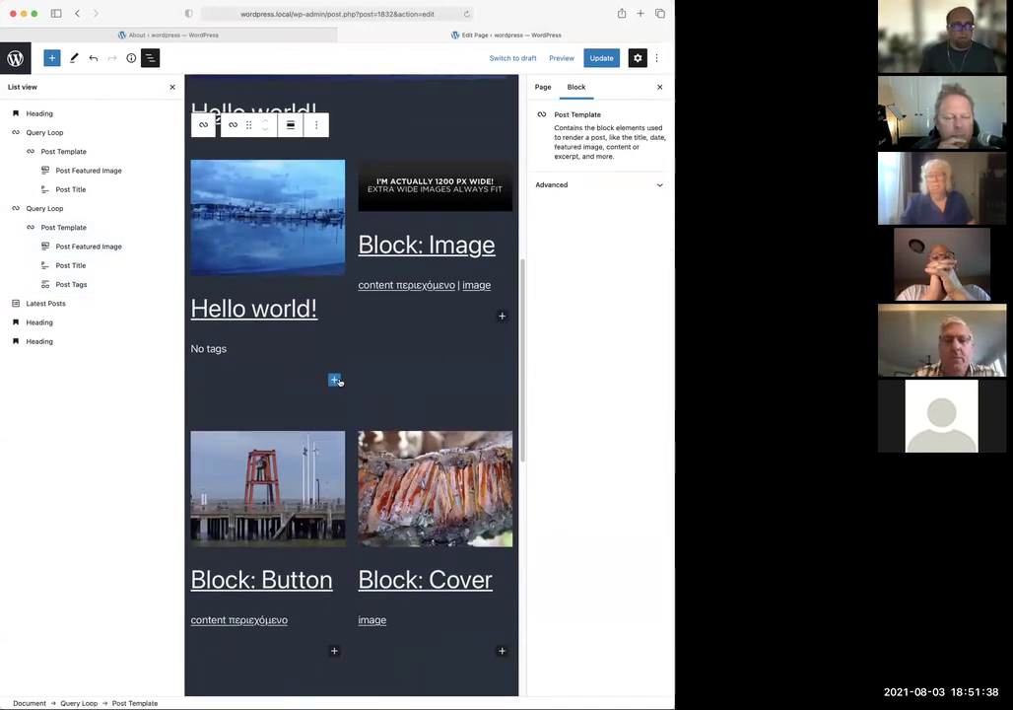
pyautogui.click(335, 379)
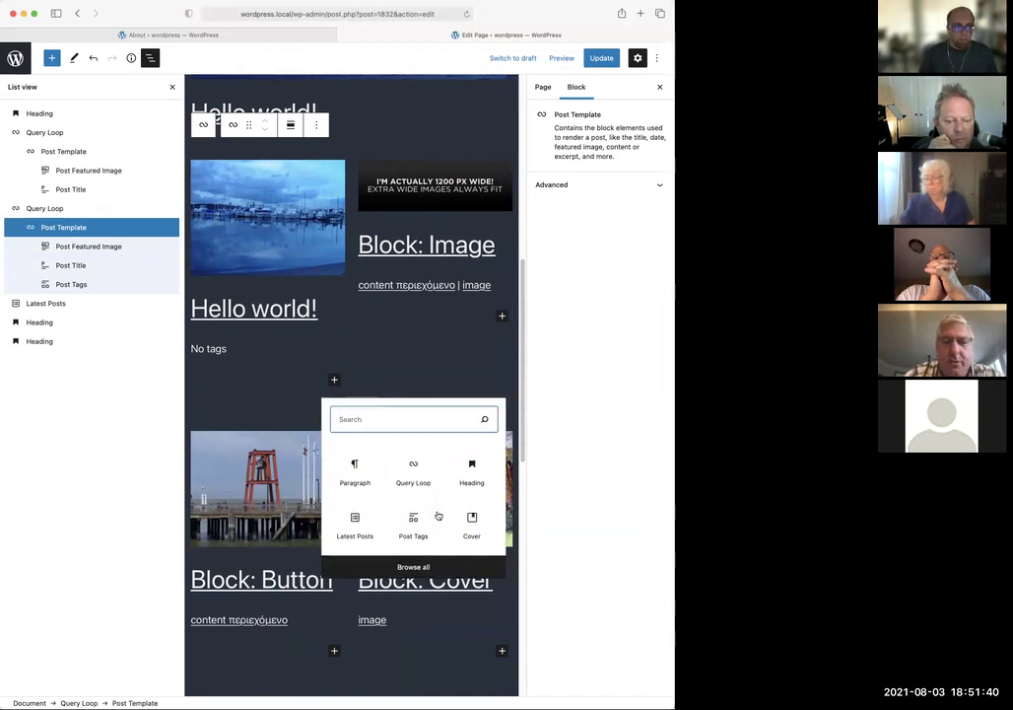
pyautogui.write('post')
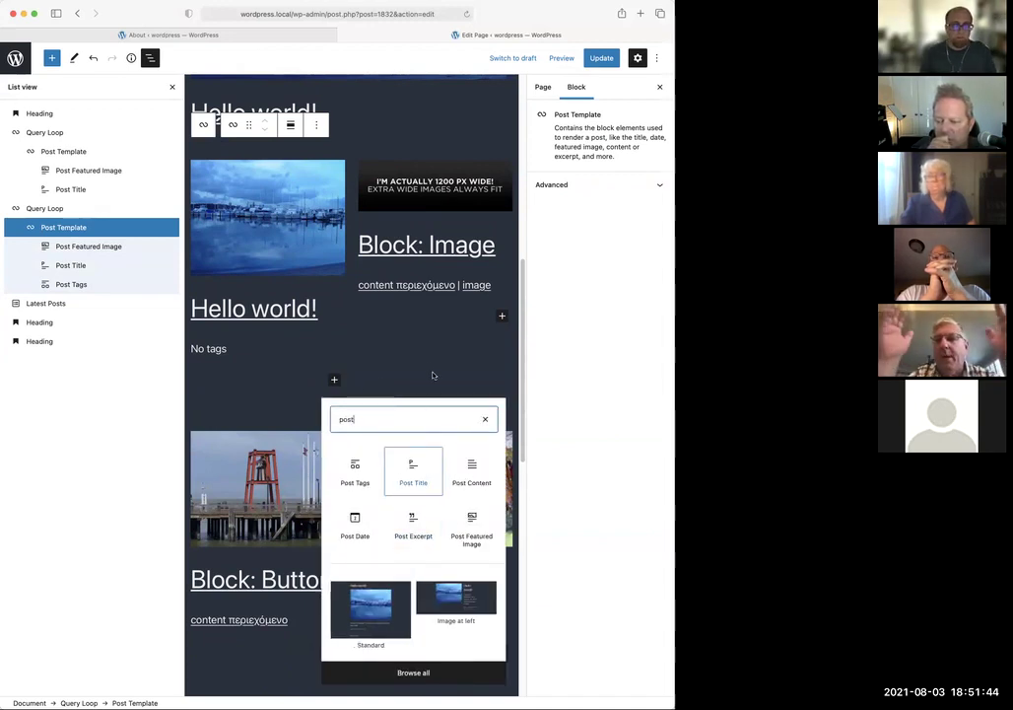
pyautogui.click(390, 165)
# Save the page update, close the block list, and look over the published Talking Points page
pyautogui.click(602, 58)
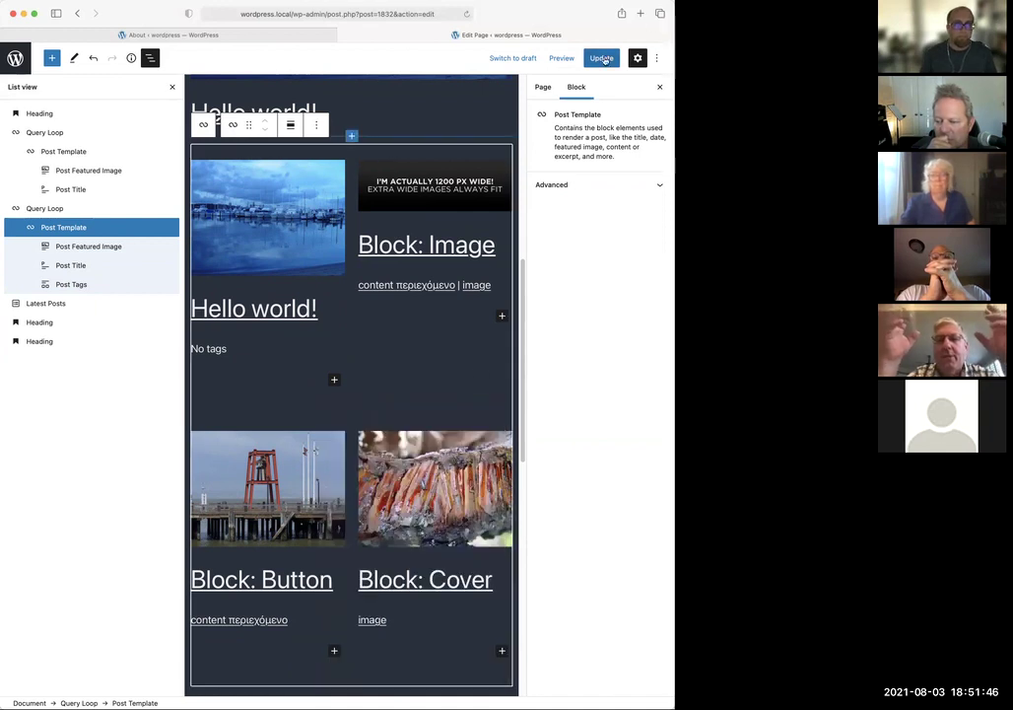
pyautogui.click(149, 61)
pyautogui.scroll(10, 445, 184)
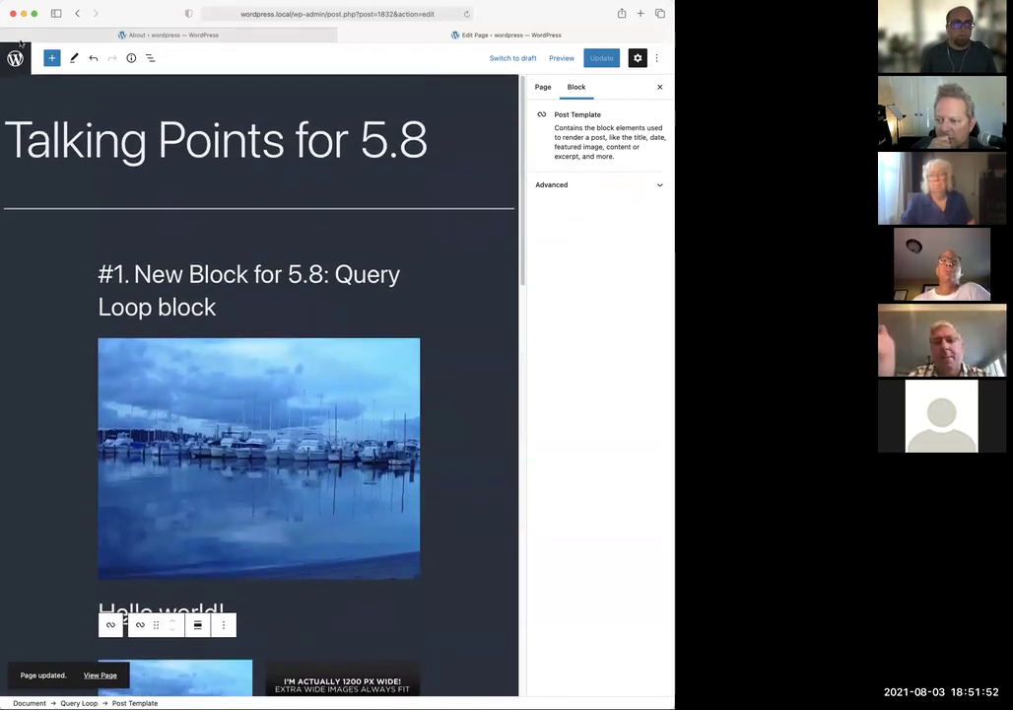
pyautogui.click(99, 674)
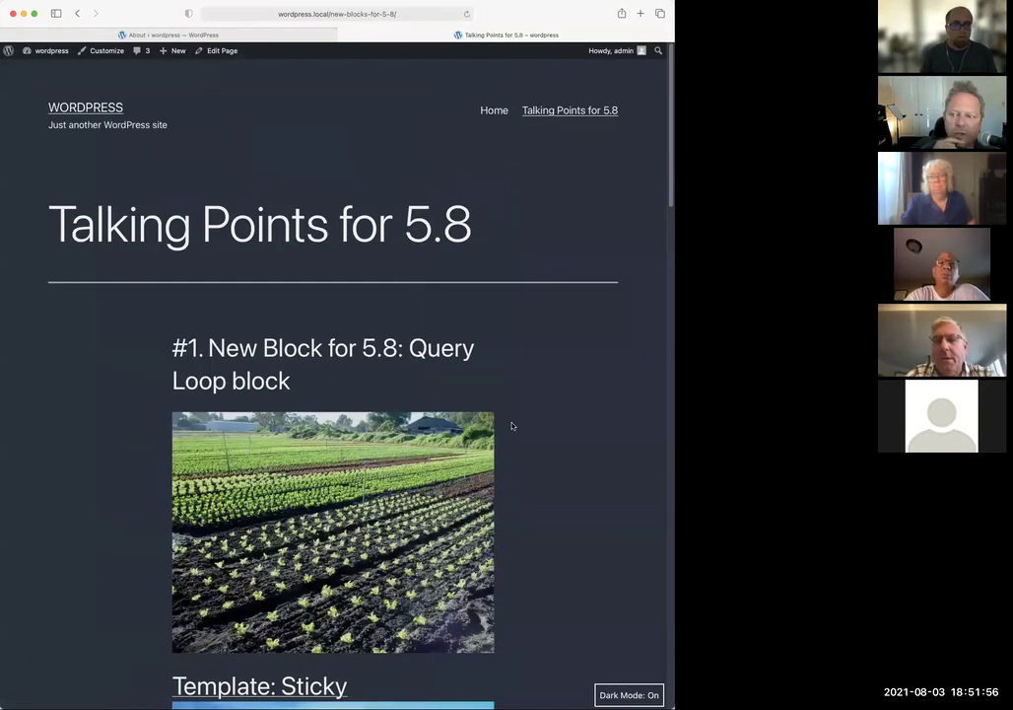
pyautogui.scroll(-5, 512, 426)
pyautogui.scroll(5, 512, 425)
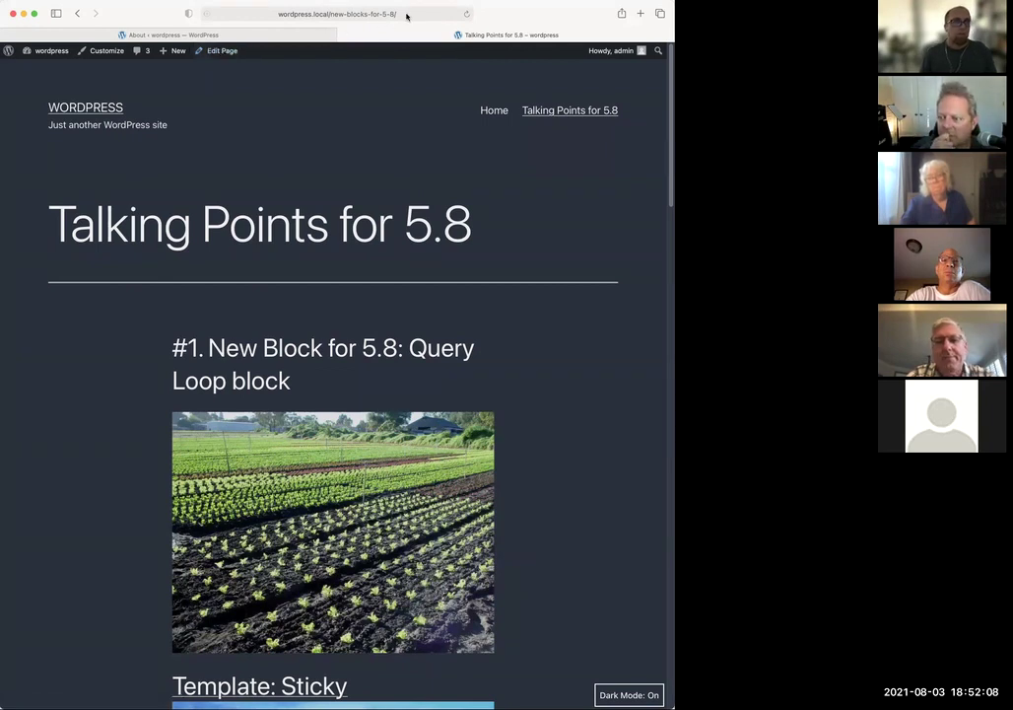
# Reopen the page for editing and set the first Query Loop's featured image to full width
pyautogui.click(218, 49)
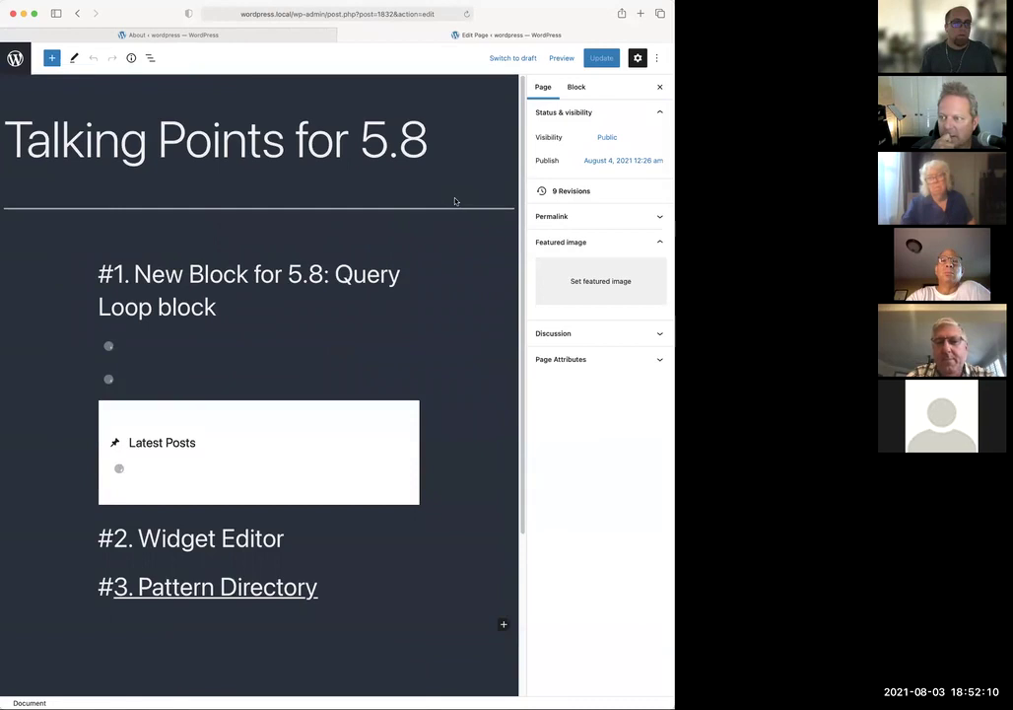
pyautogui.scroll(-3, 365, 158)
pyautogui.scroll(-1, 381, 185)
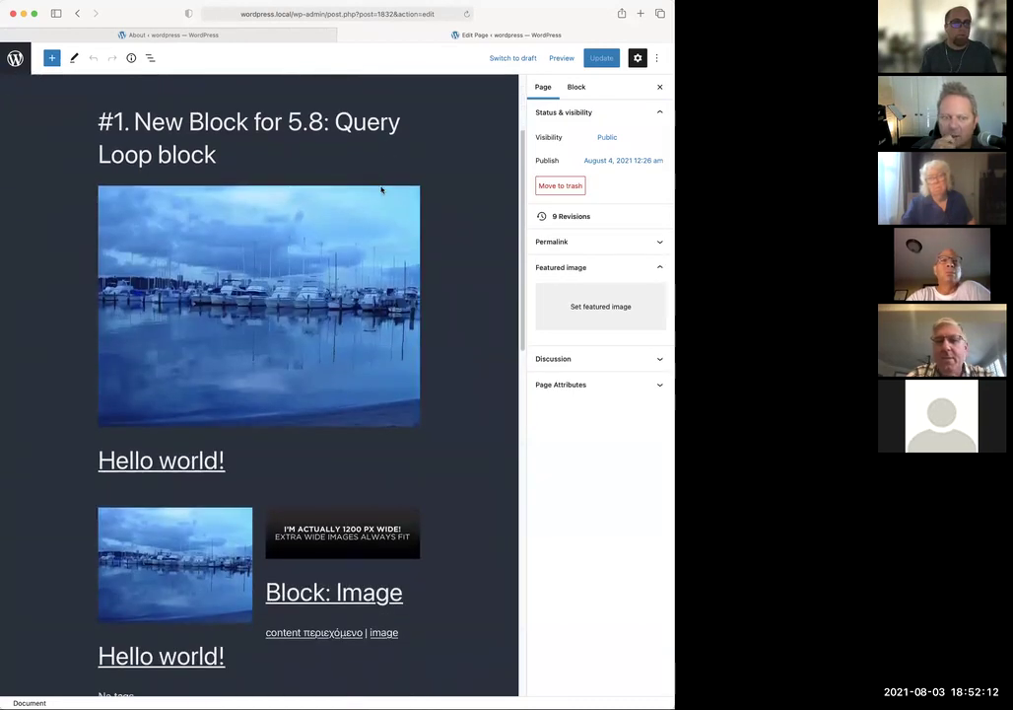
pyautogui.scroll(3, 381, 189)
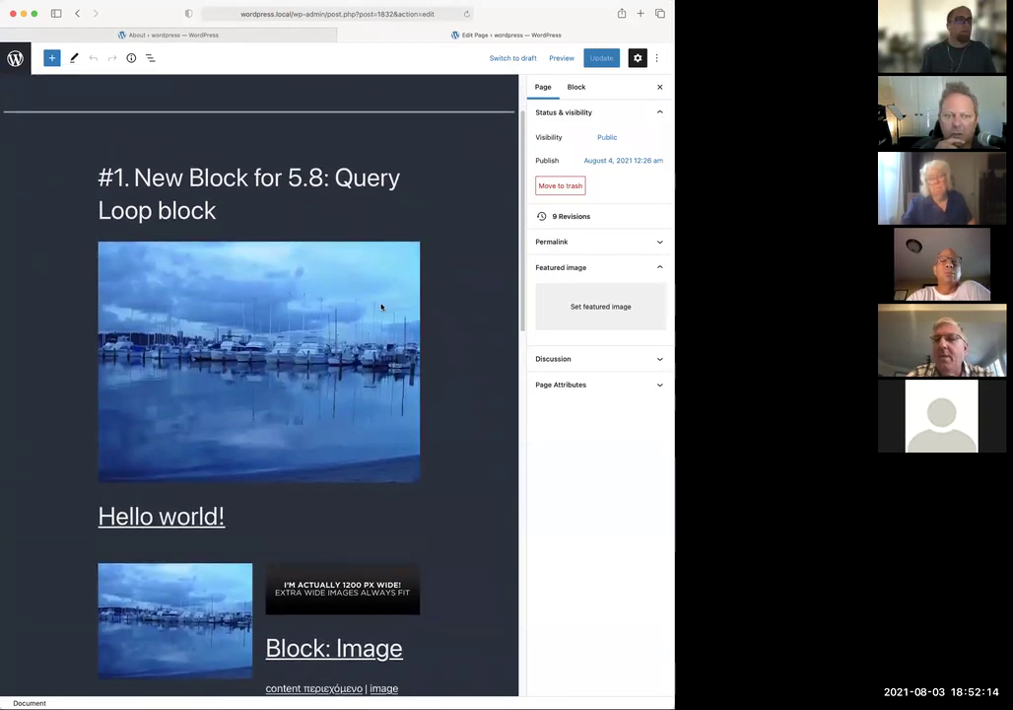
pyautogui.scroll(-4, 339, 297)
pyautogui.click(285, 232)
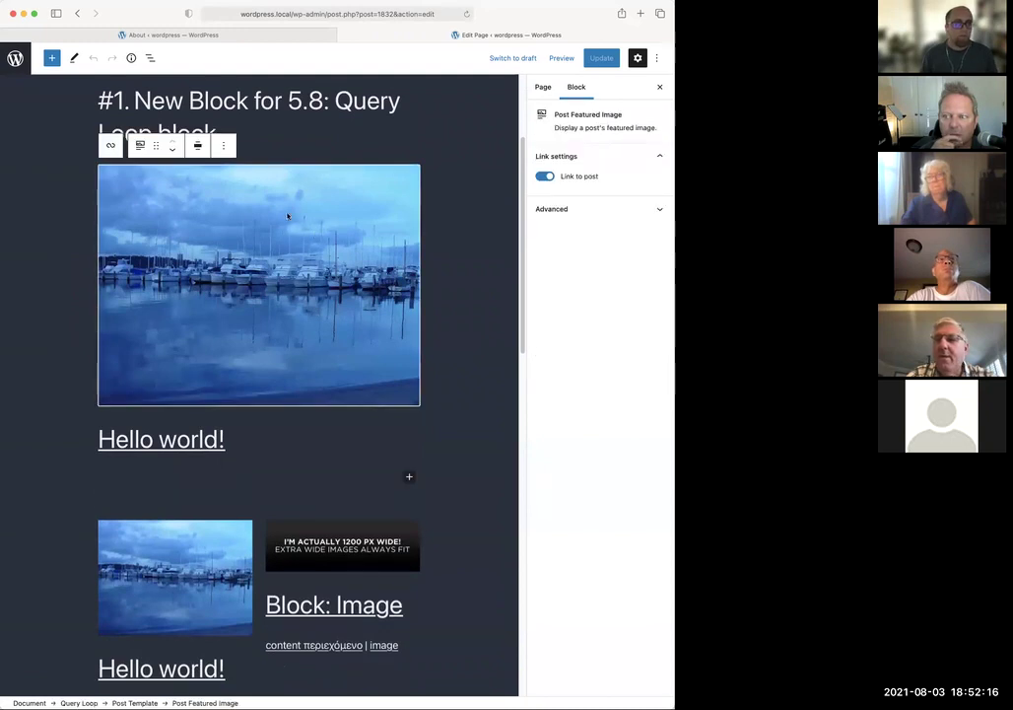
pyautogui.click(202, 151)
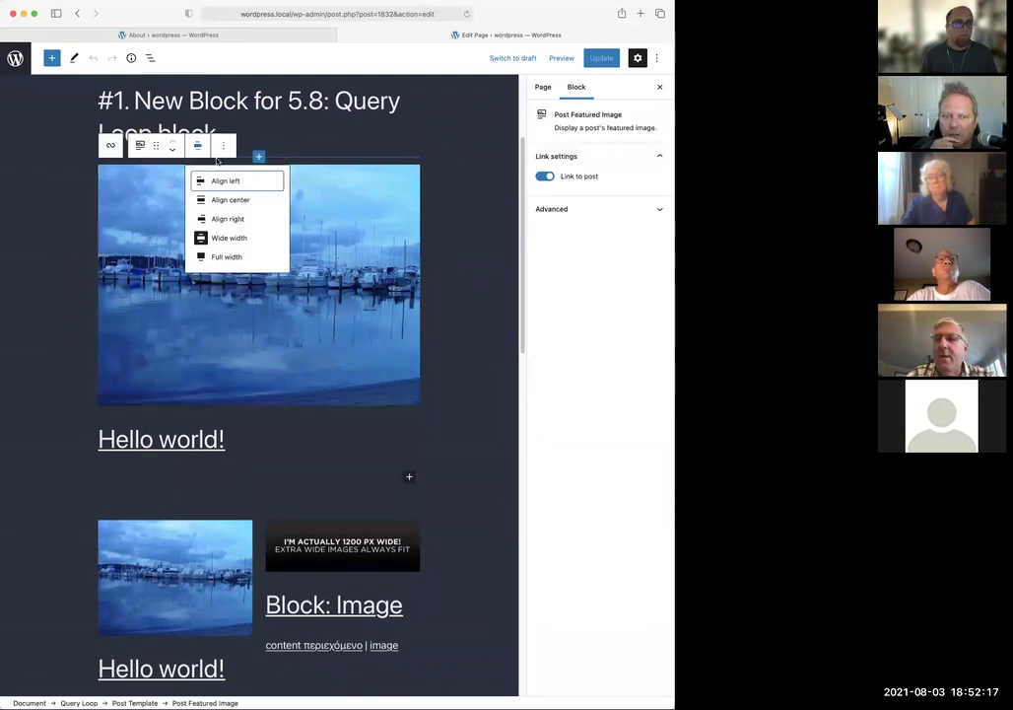
pyautogui.click(235, 258)
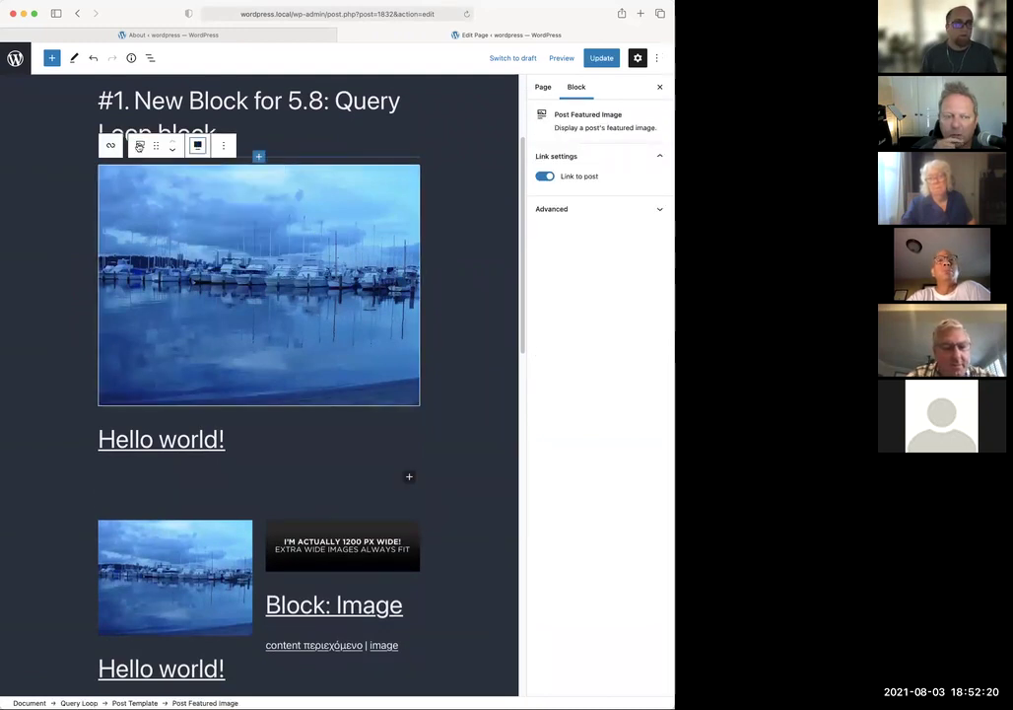
# Reopen the block list and set the first Query Loop block to full width
pyautogui.click(139, 147)
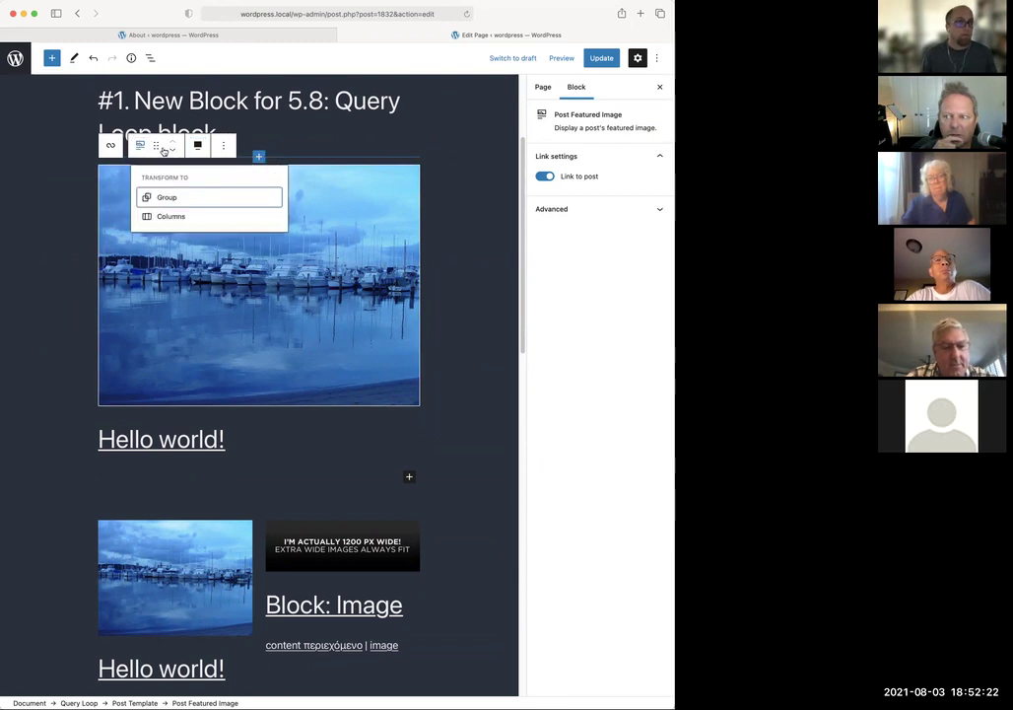
pyautogui.click(146, 59)
pyautogui.click(149, 59)
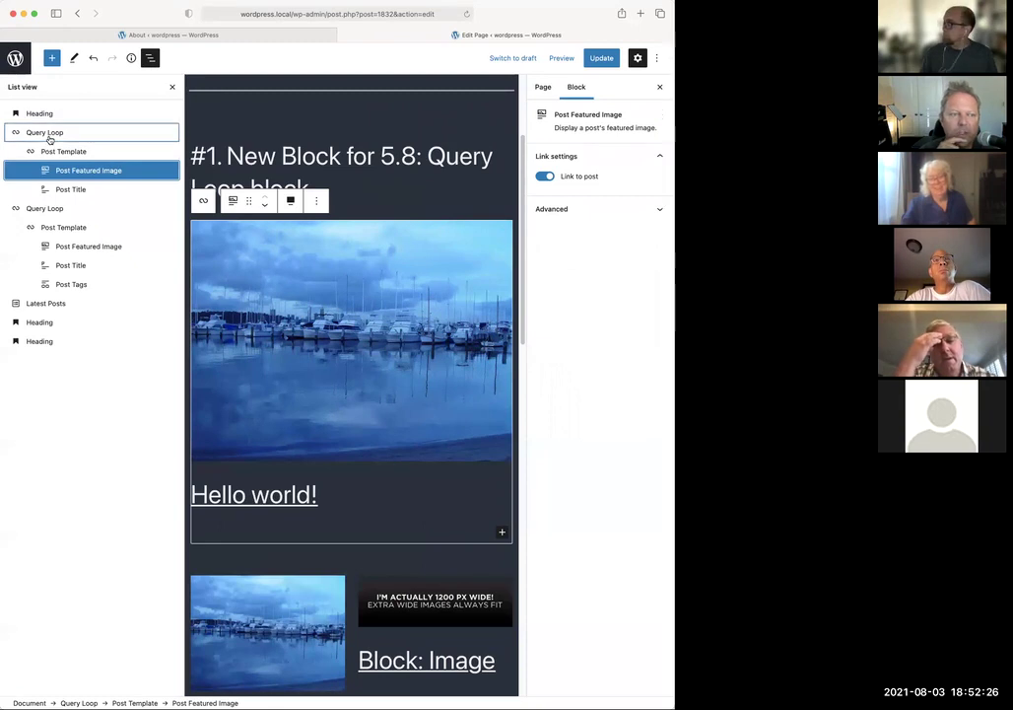
pyautogui.click(49, 138)
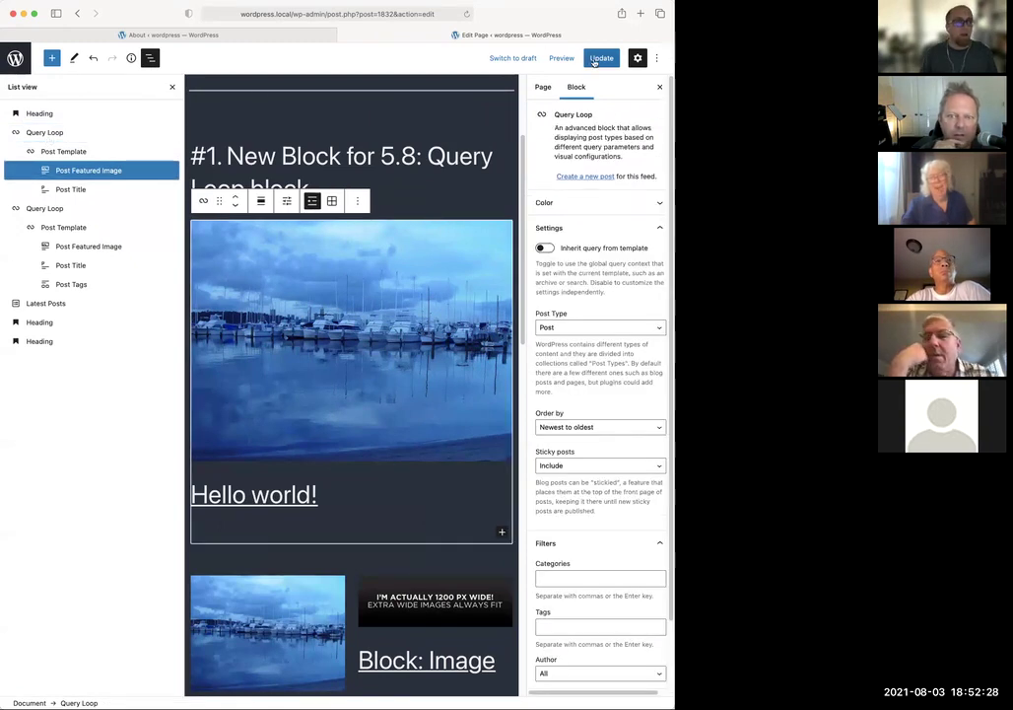
pyautogui.click(45, 133)
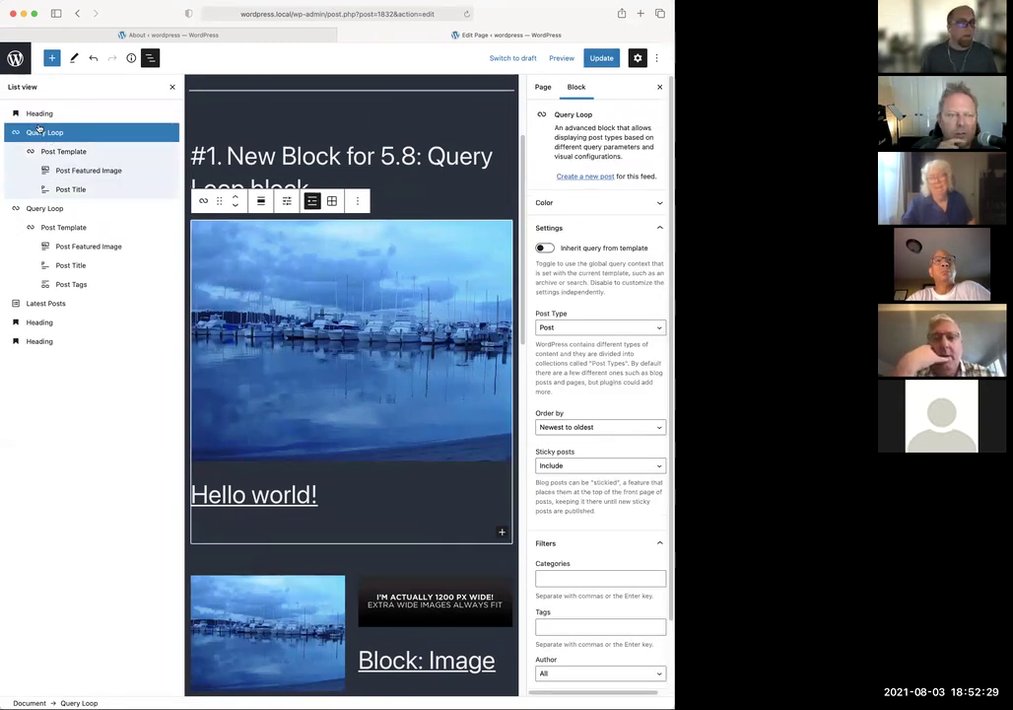
pyautogui.click(272, 199)
pyautogui.click(310, 260)
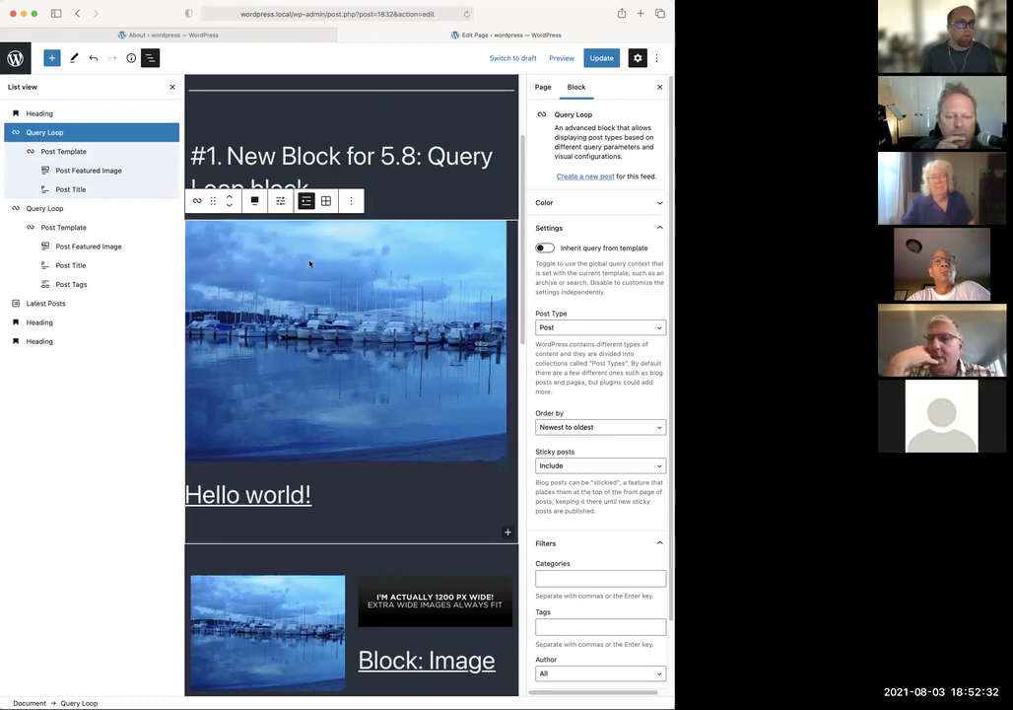
# Set the Post Template inside the first Query Loop to full width and select its Post Featured Image
pyautogui.click(63, 151)
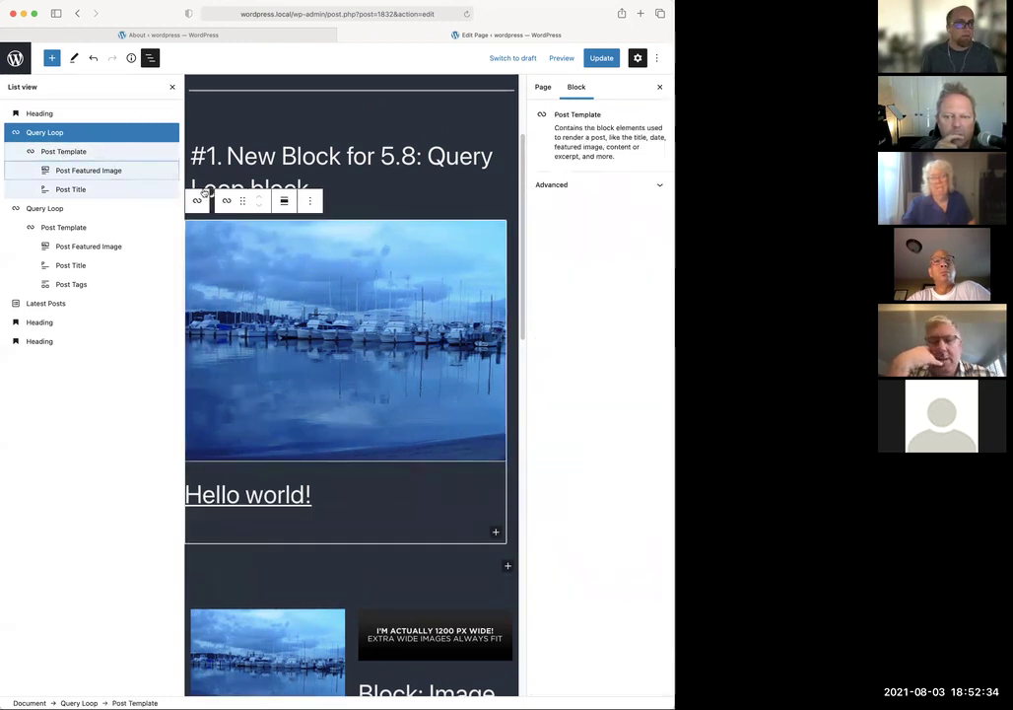
pyautogui.click(284, 201)
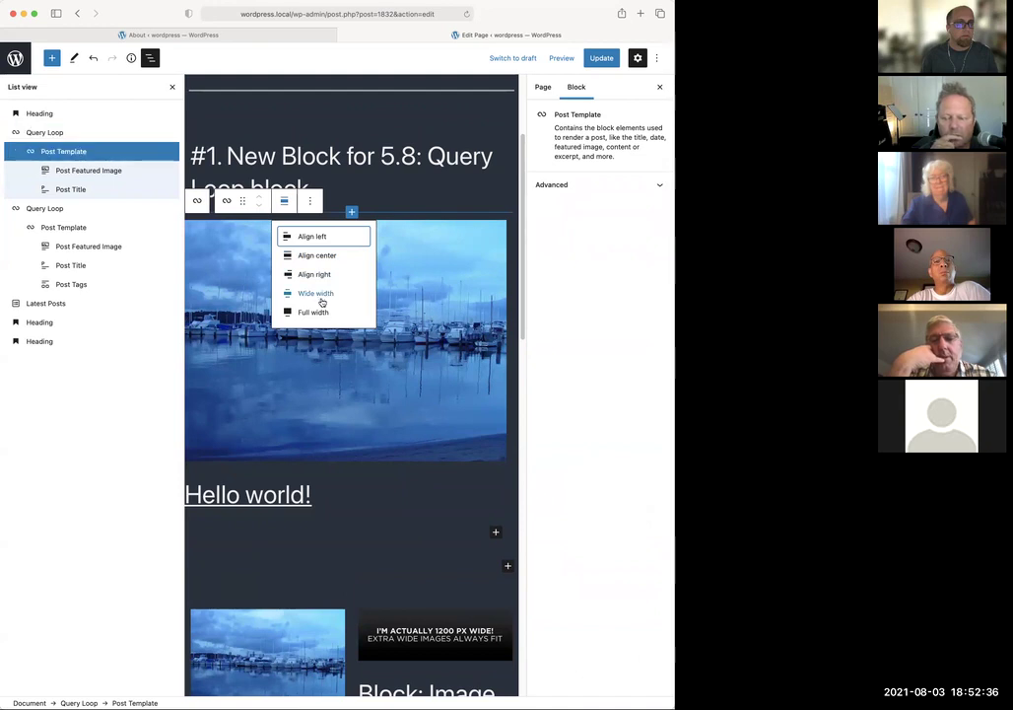
pyautogui.click(318, 312)
pyautogui.click(84, 170)
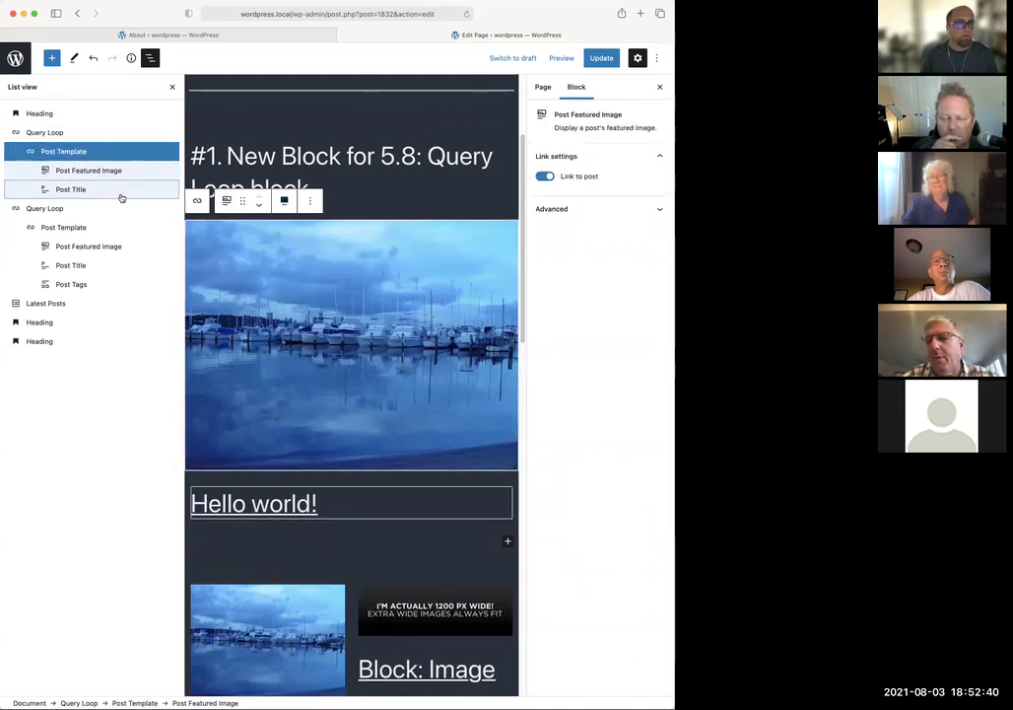
# Change the width alignment of the second Query Loop block
pyautogui.click(59, 208)
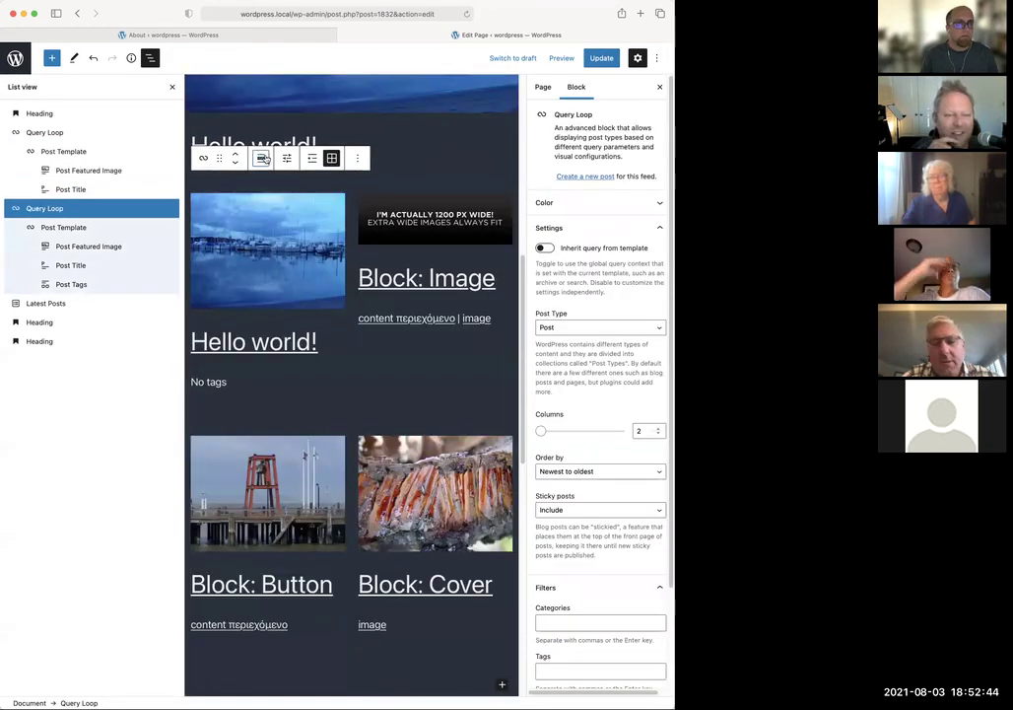
pyautogui.click(260, 158)
pyautogui.click(294, 197)
# Save the page and view the published version to check the Query Loop widths
pyautogui.press('super+s')
pyautogui.click(100, 675)
pyautogui.scroll(-4, 502, 435)
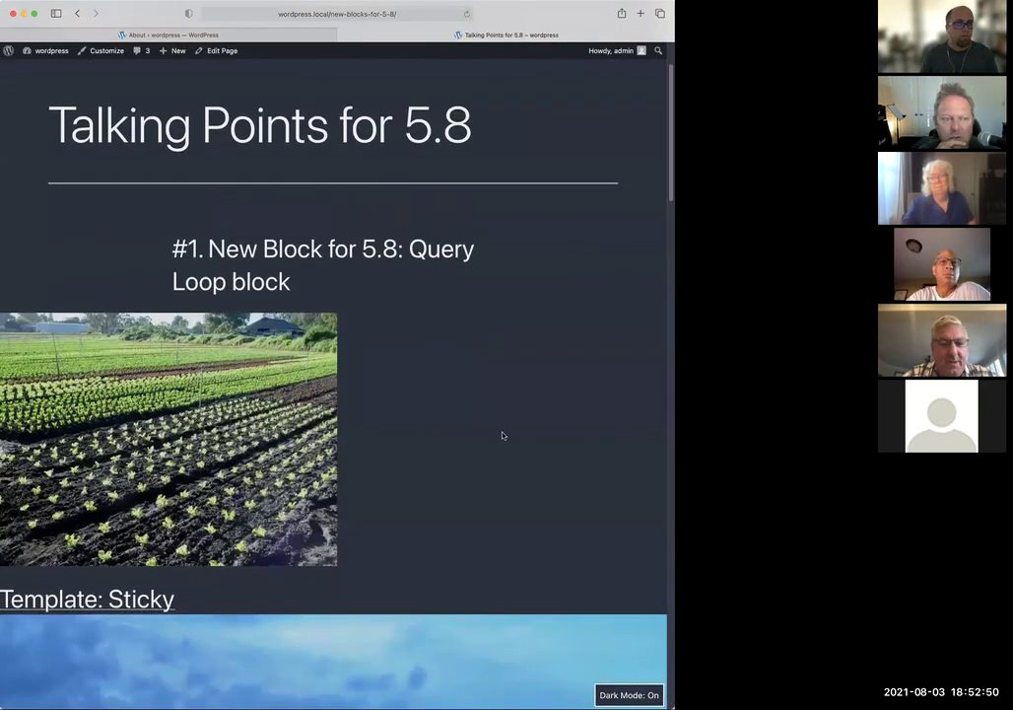
# Examine the Query Loop posts on the published page, comparing their image widths and layouts
pyautogui.scroll(-10, 503, 436)
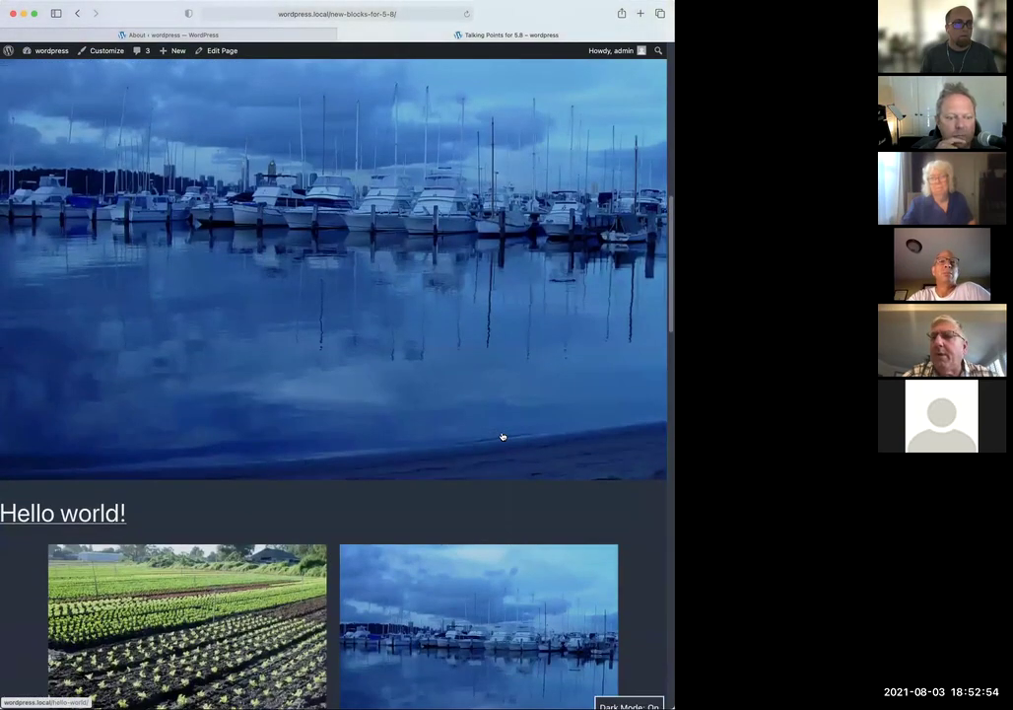
pyautogui.scroll(-5, 503, 436)
pyautogui.scroll(-5, 502, 436)
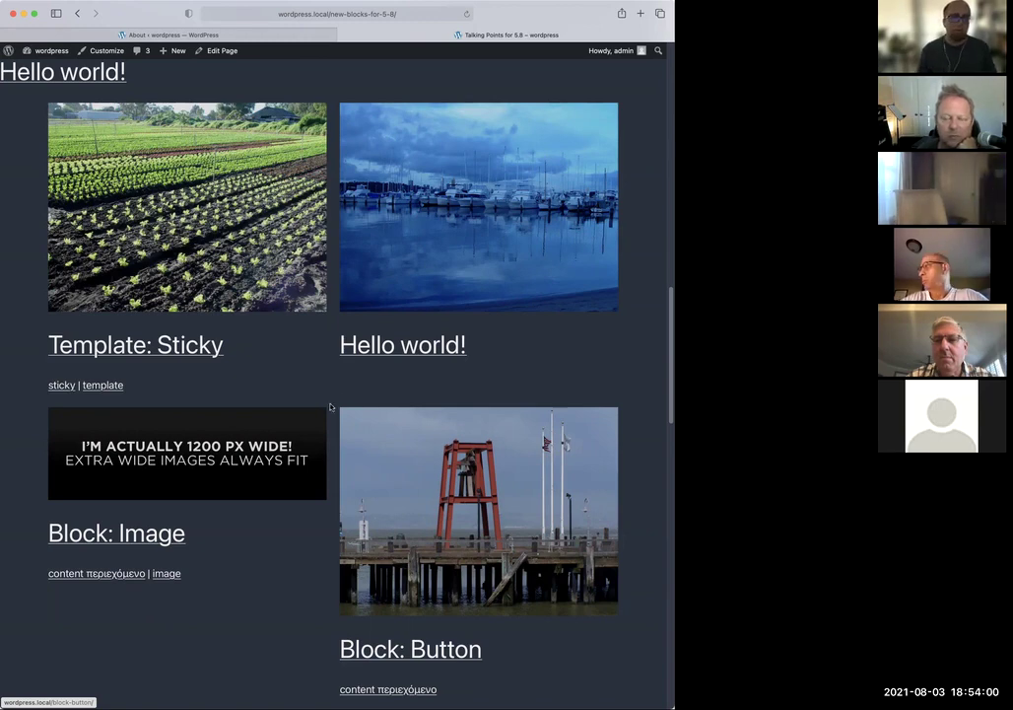
pyautogui.scroll(-2, 411, 401)
pyautogui.scroll(6, 410, 401)
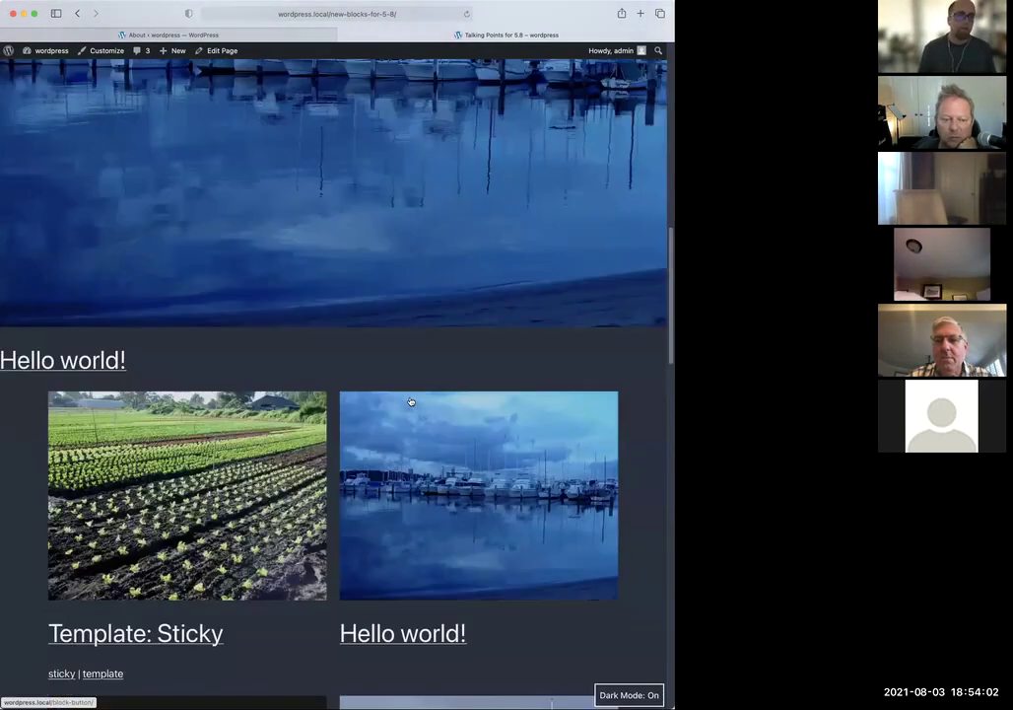
pyautogui.scroll(2, 410, 401)
pyautogui.scroll(-10, 411, 402)
pyautogui.scroll(3, 411, 401)
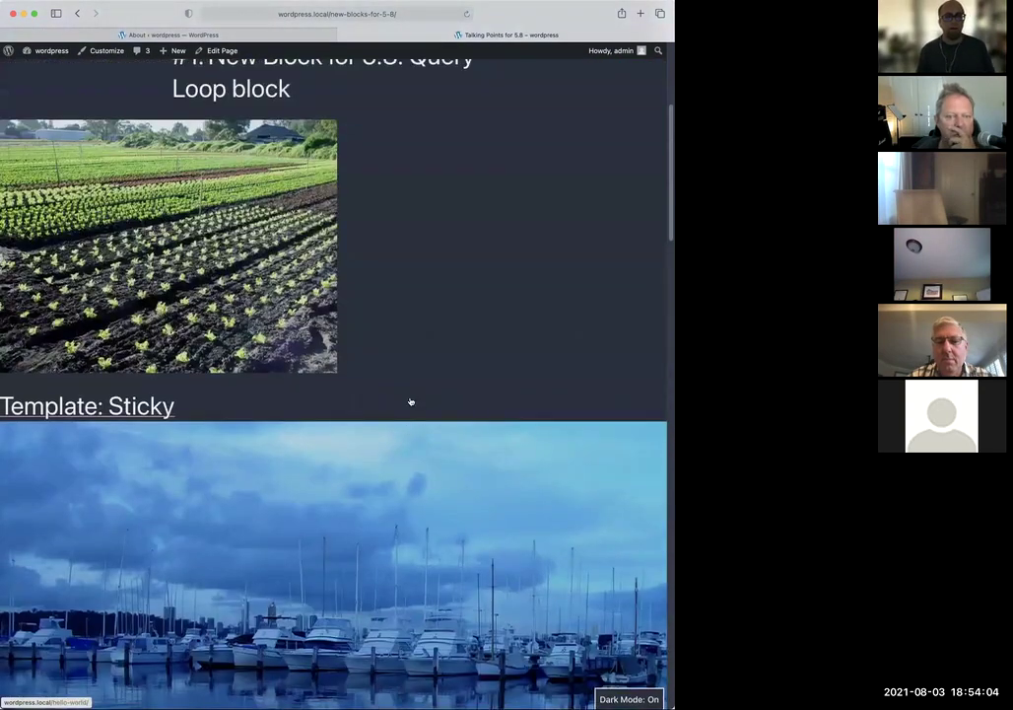
pyautogui.scroll(-5, 411, 401)
pyautogui.scroll(2, 411, 401)
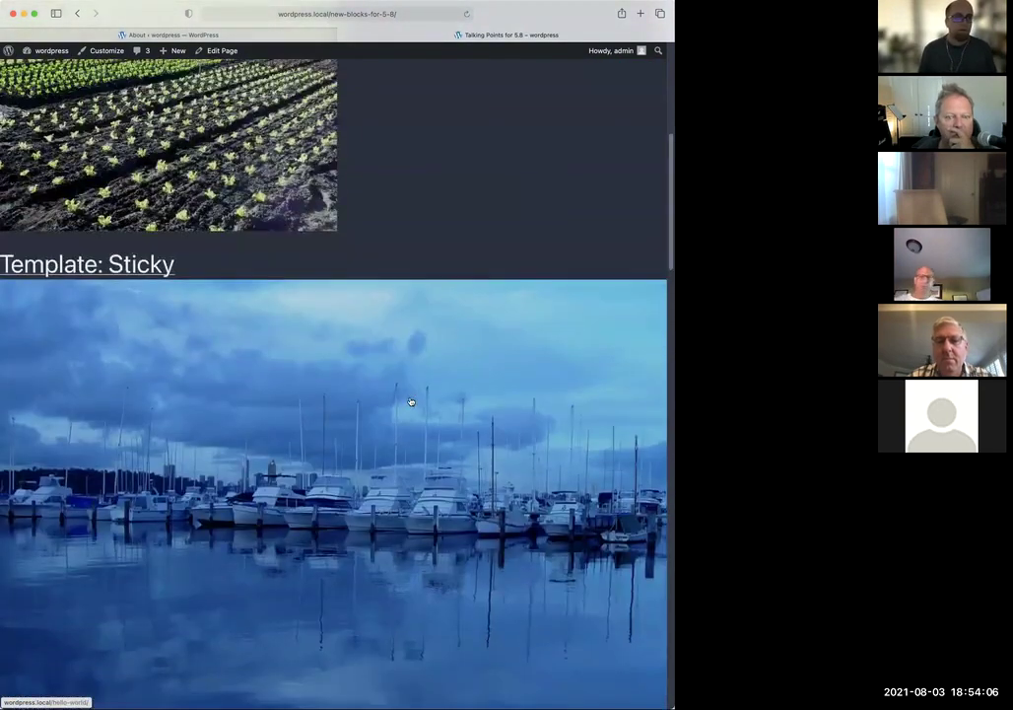
pyautogui.scroll(6, 411, 402)
pyautogui.scroll(-1, 410, 401)
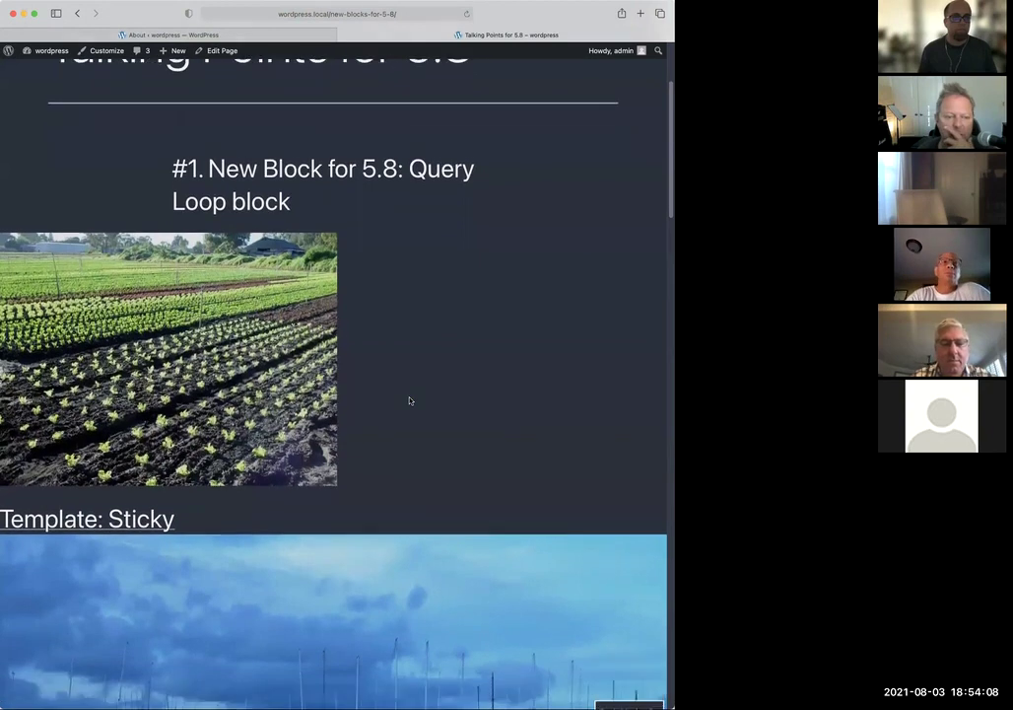
pyautogui.scroll(3, 410, 400)
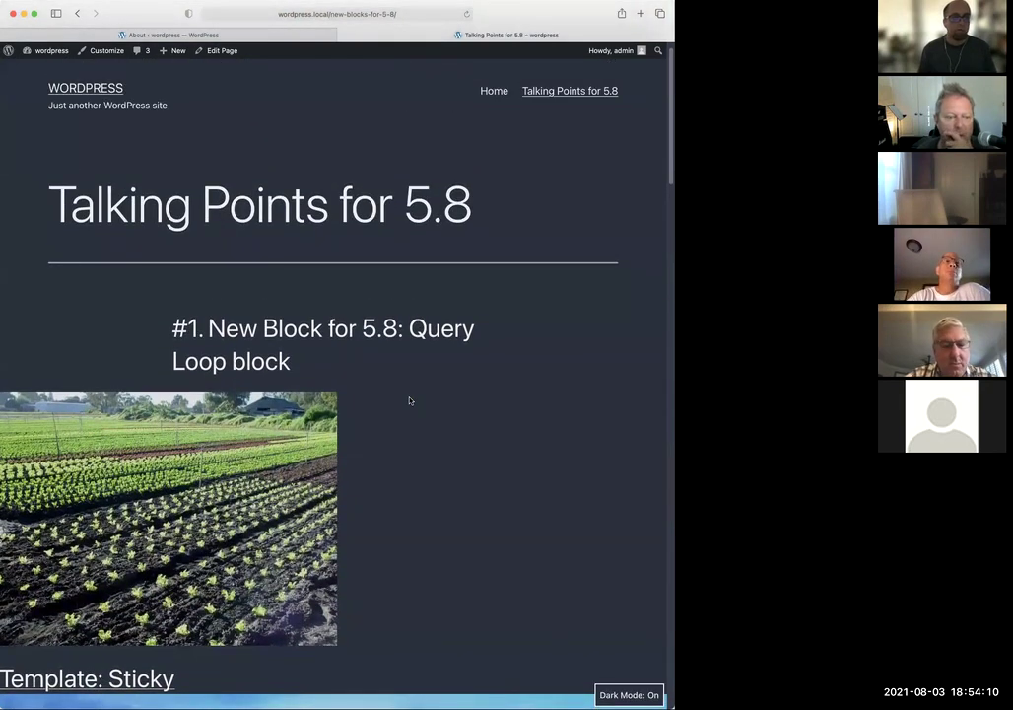
pyautogui.scroll(-2, 410, 400)
pyautogui.scroll(-8, 410, 400)
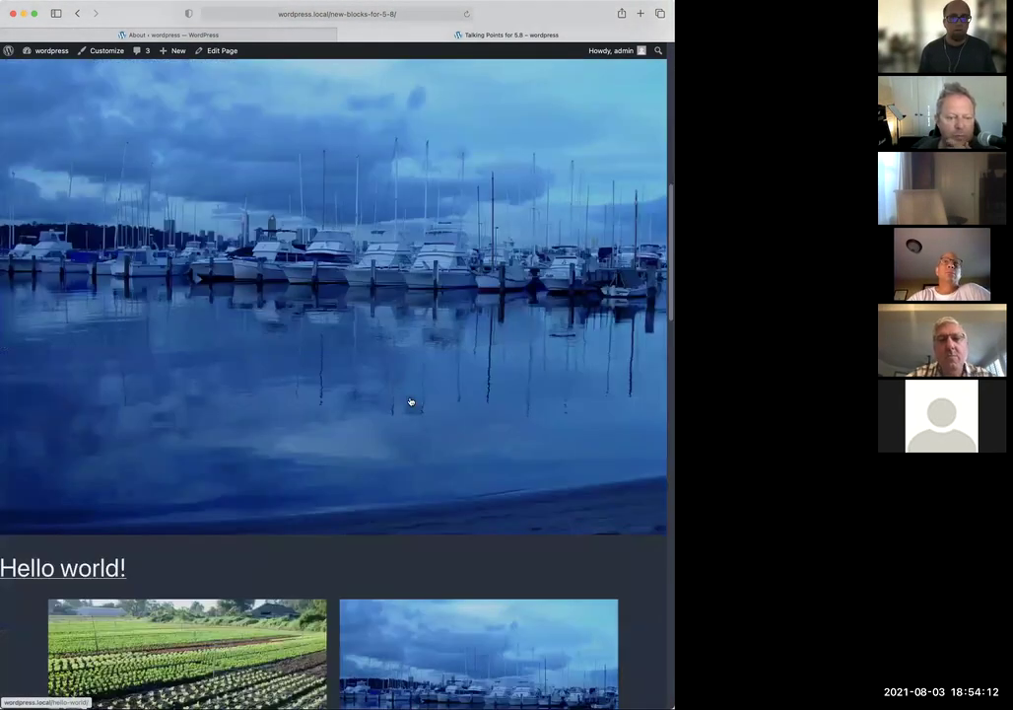
pyautogui.scroll(2, 411, 401)
pyautogui.scroll(8, 410, 400)
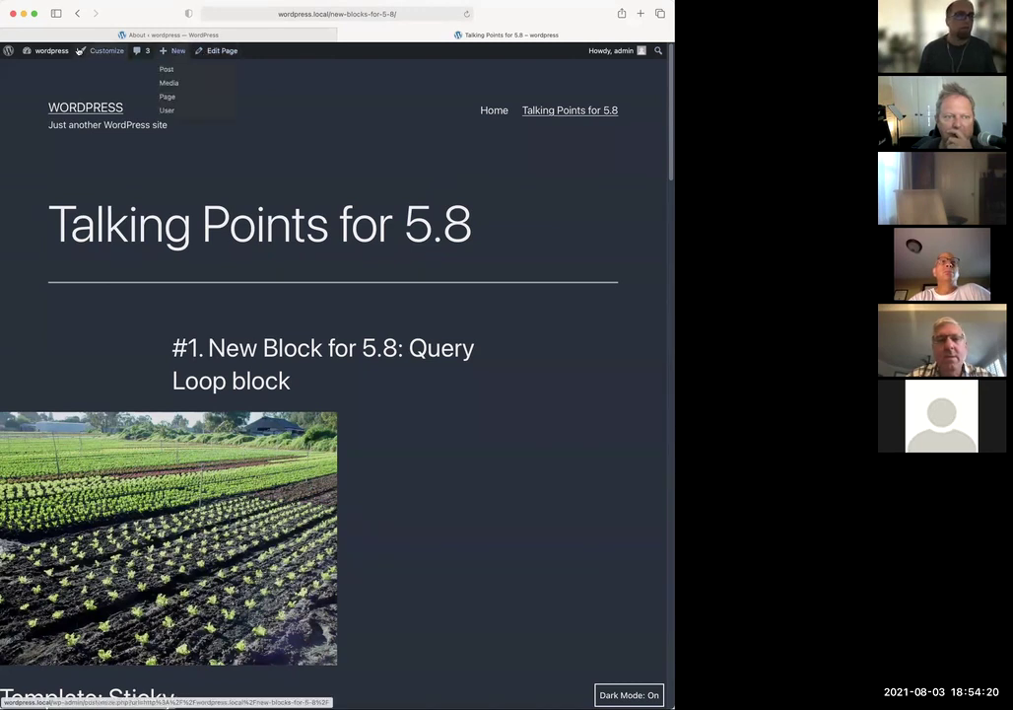
# Look at the site's Customizer options, close them without changes and return to the published page
pyautogui.click(100, 51)
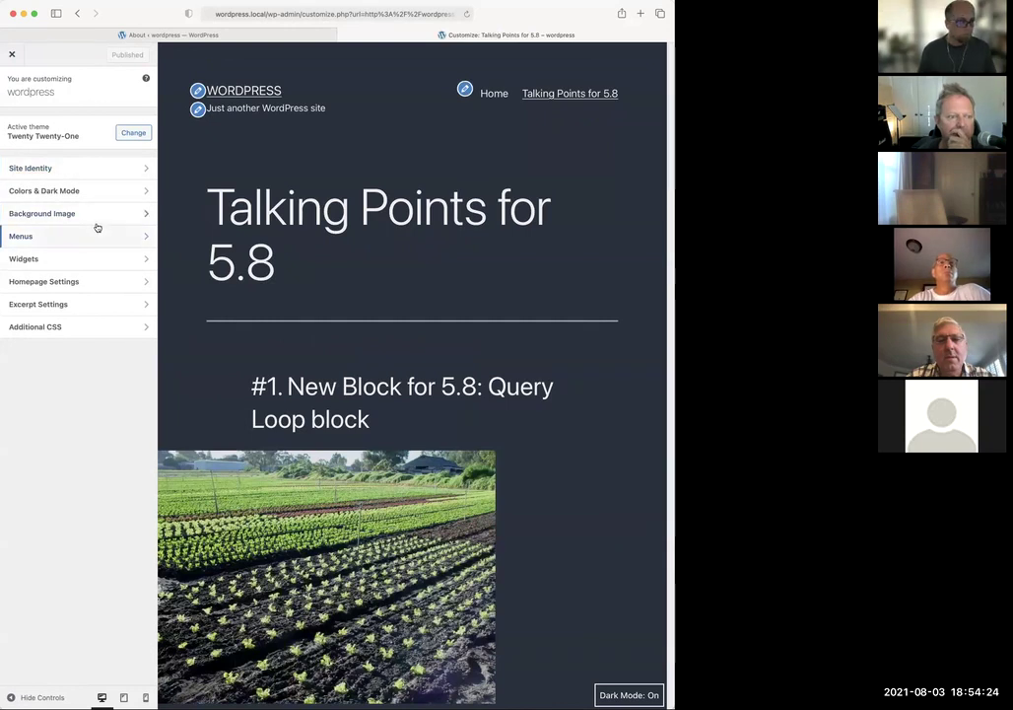
pyautogui.click(13, 54)
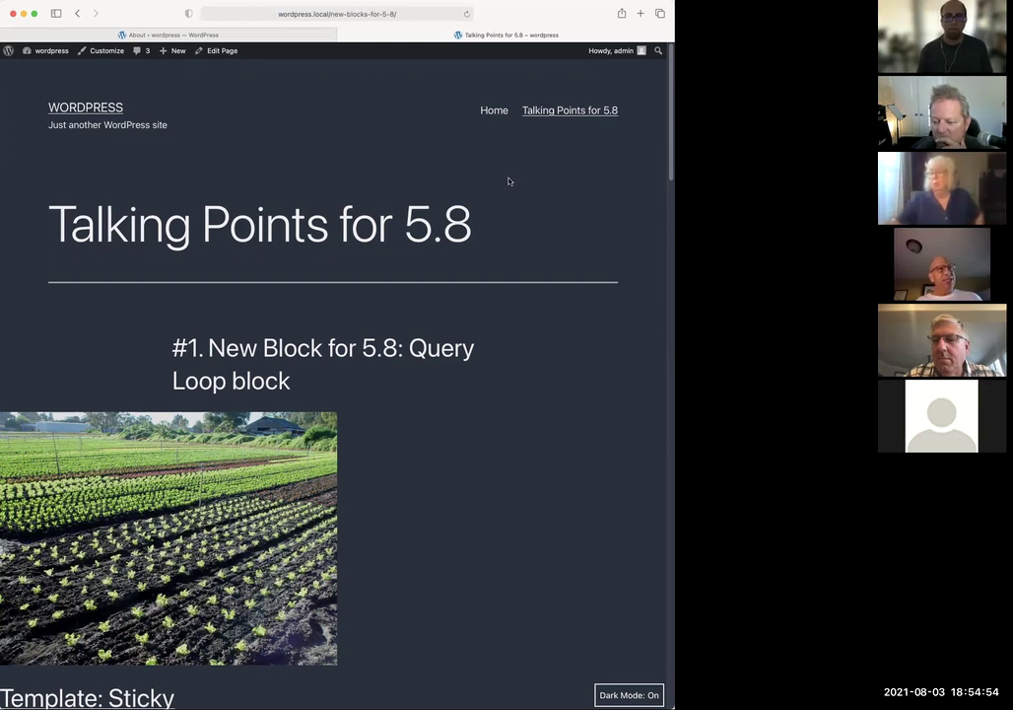
pyautogui.scroll(-2, 296, 167)
pyautogui.scroll(2, 222, 145)
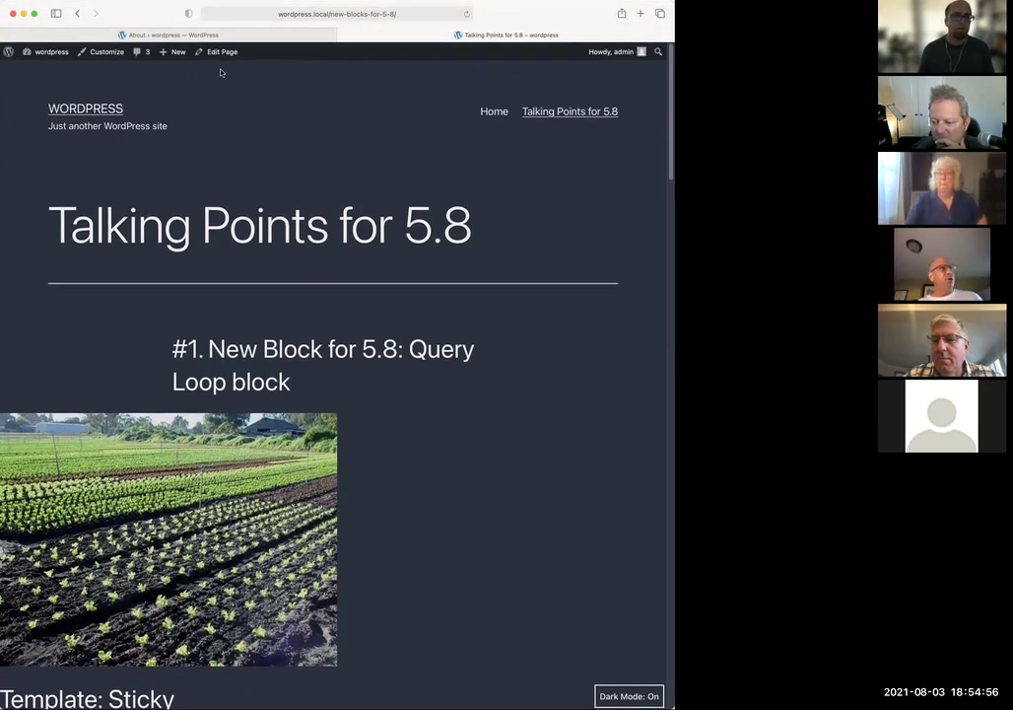
# Open the page for editing and add a paragraph reading "Superscript30" below the Pattern Directory heading
pyautogui.click(221, 55)
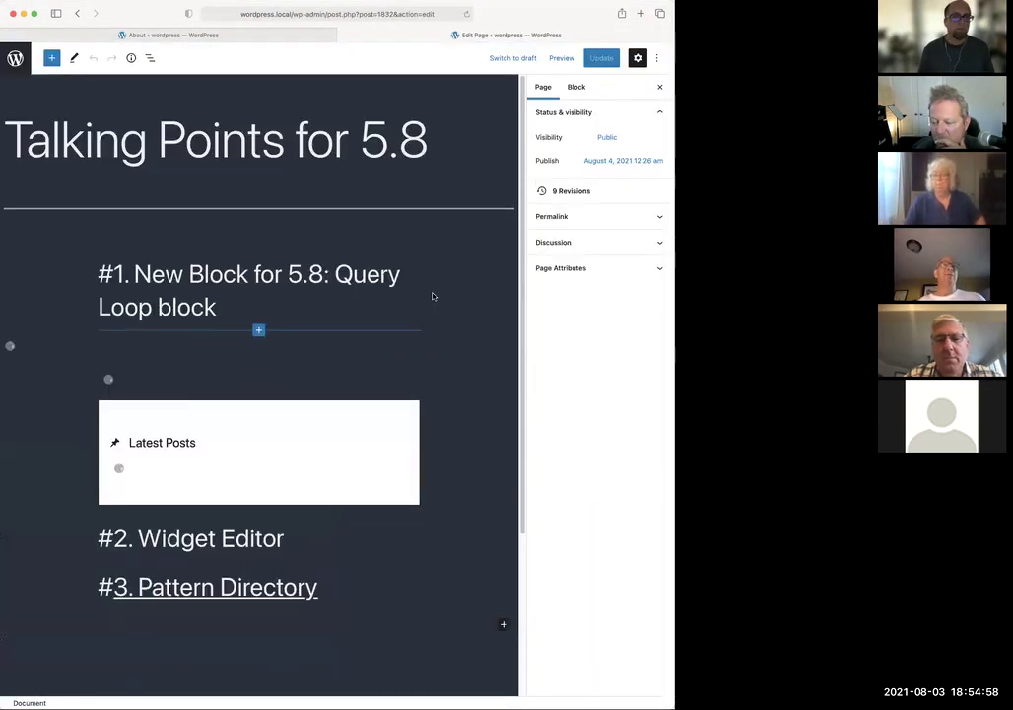
pyautogui.scroll(-10, 430, 326)
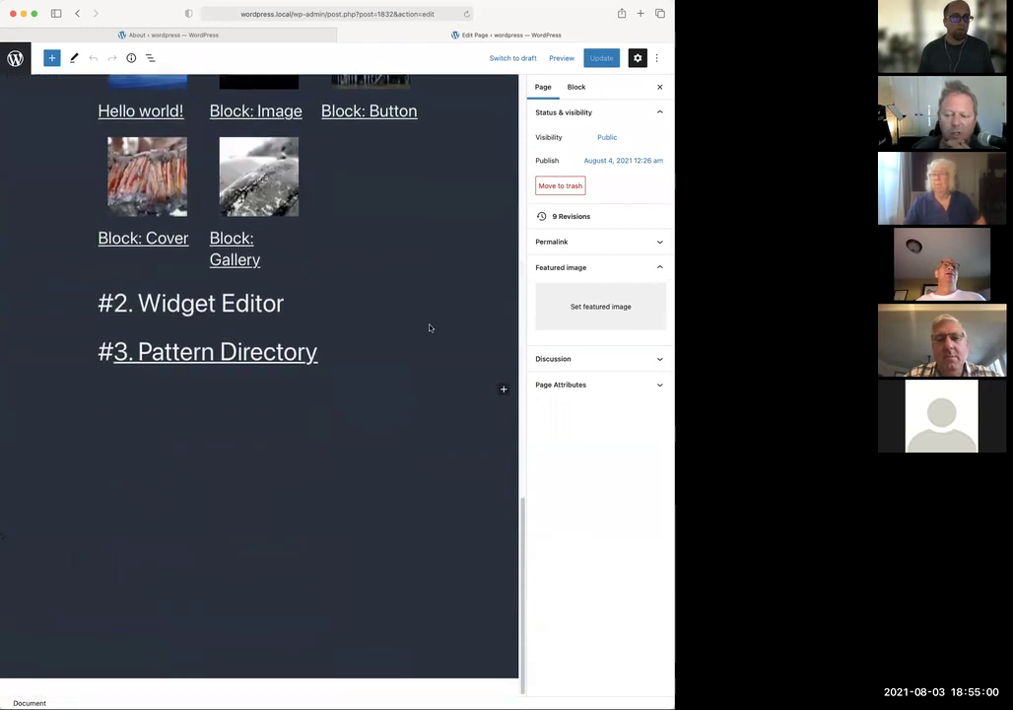
pyautogui.click(360, 416)
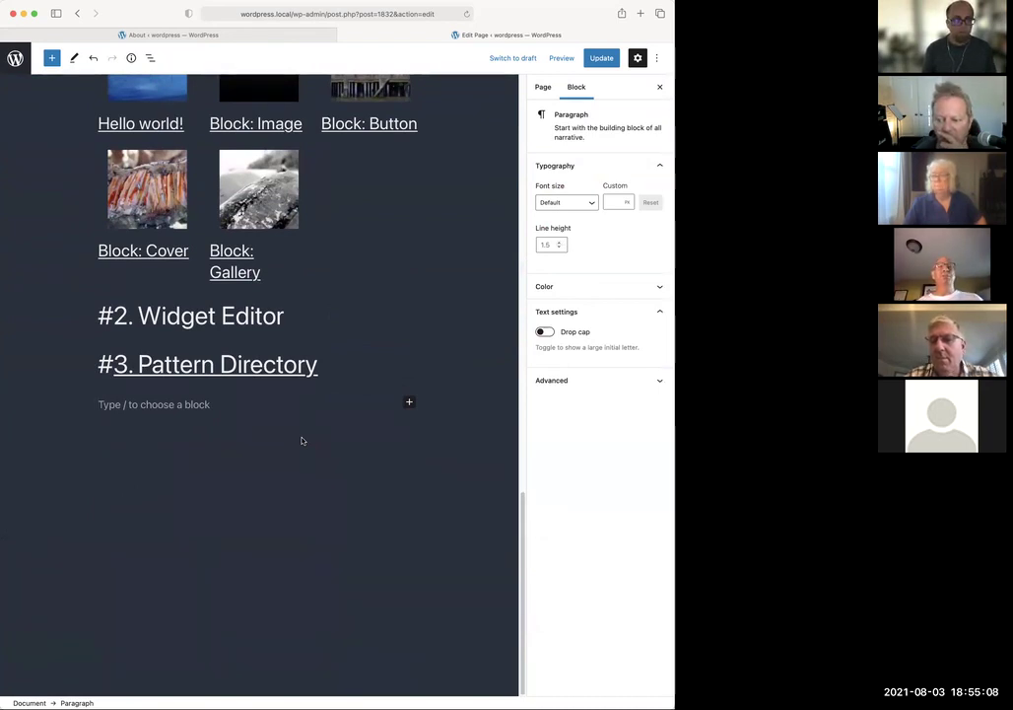
pyautogui.press('Return')
pyautogui.write('Superscript30')
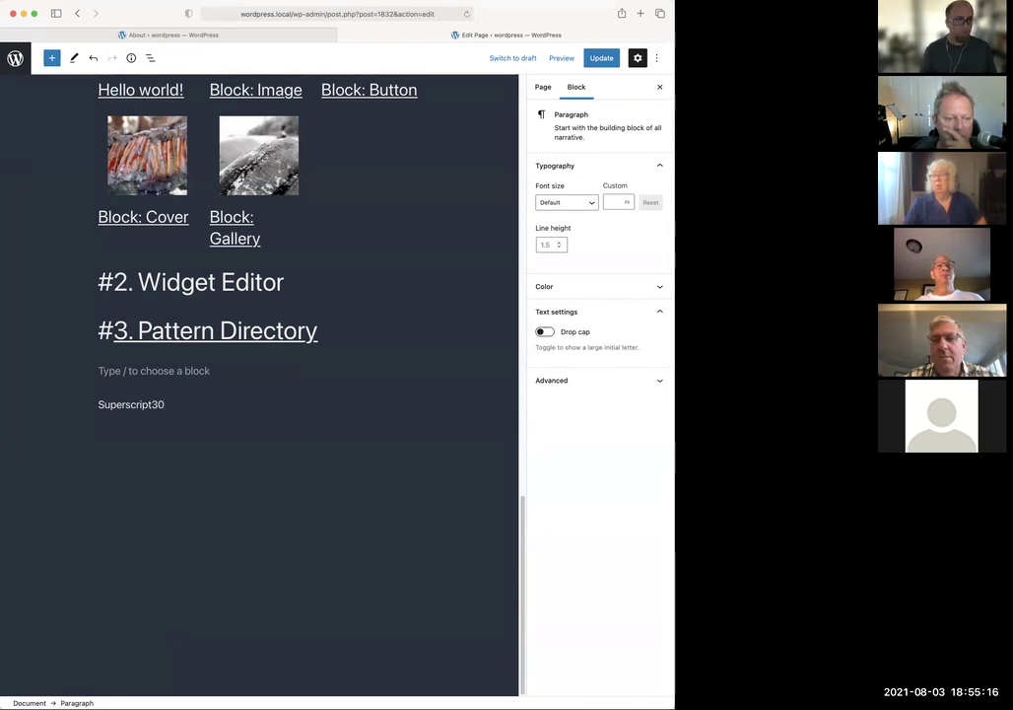
# Format the 30 in the "Superscript30" paragraph as superscript
pyautogui.hotkey('shift', 'Left')
pyautogui.hotkey('shift', 'Left')
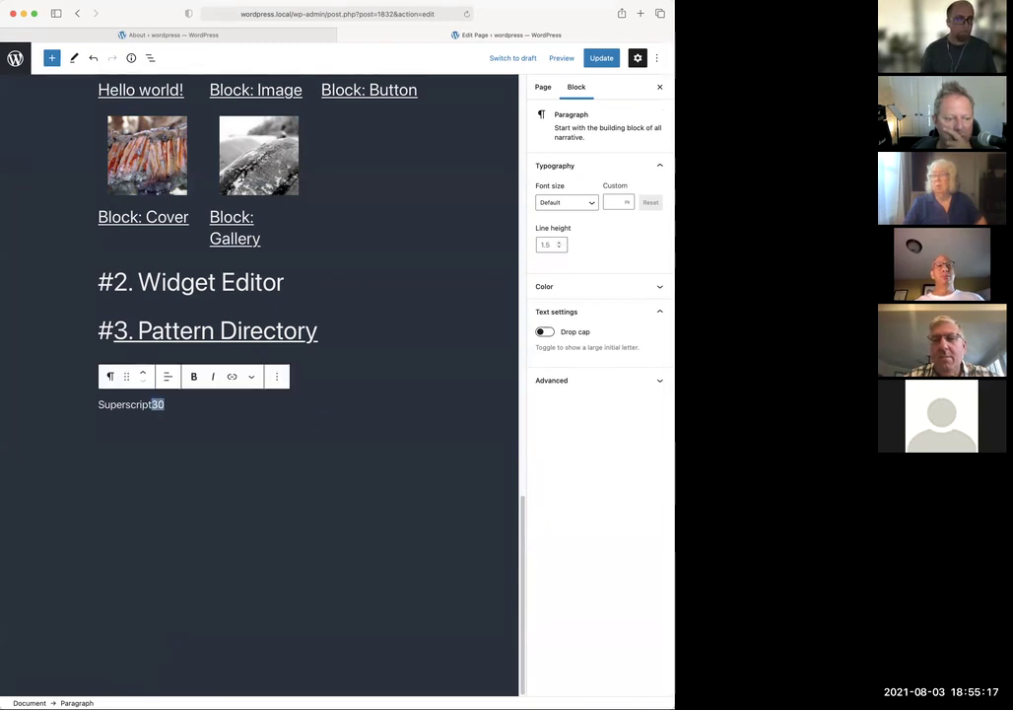
pyautogui.click(252, 377)
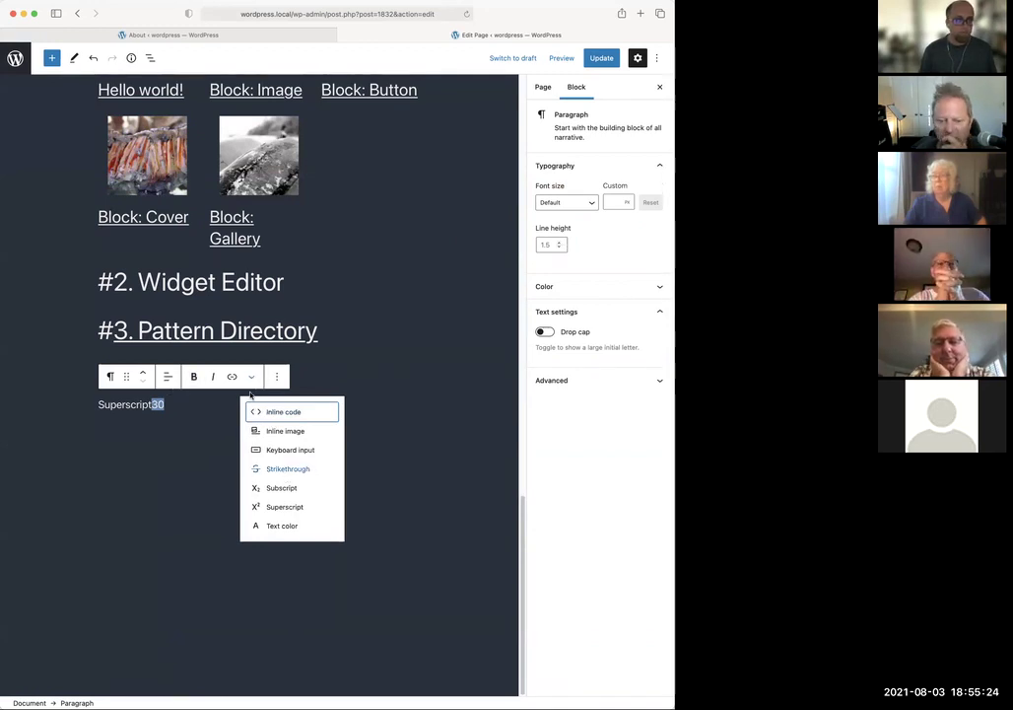
pyautogui.click(285, 507)
pyautogui.click(225, 416)
# Add a new paragraph reading "Subscript30" below the superscript example, correcting the misspelled word
pyautogui.press('Return')
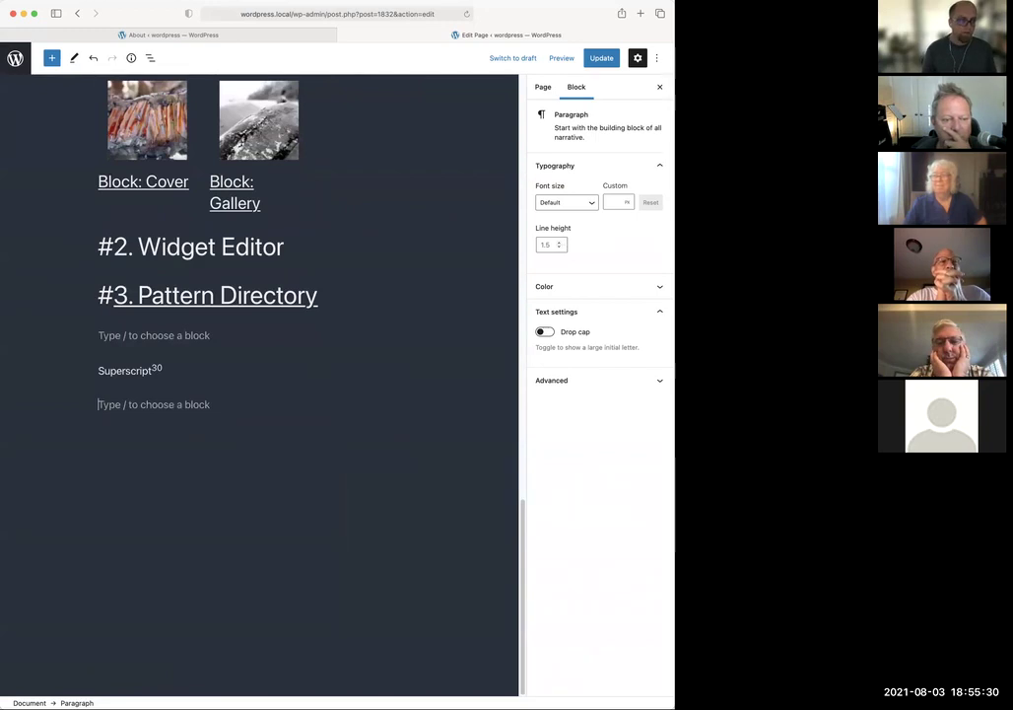
pyautogui.write('Supscri')
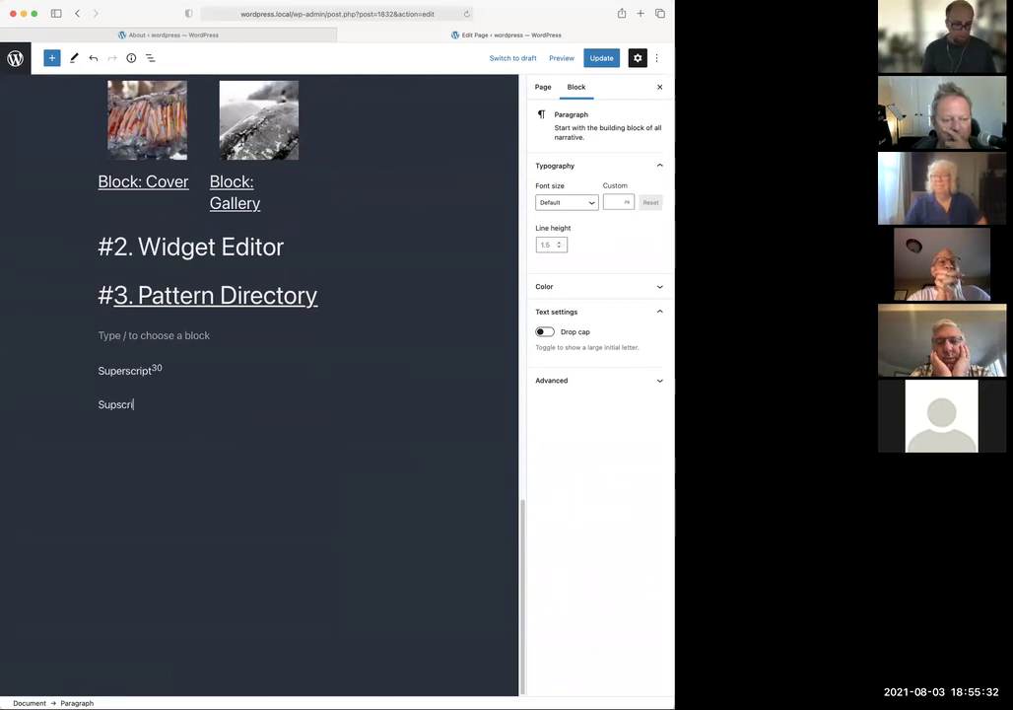
pyautogui.click(118, 404)
pyautogui.press('BackSpace')
pyautogui.write('b')
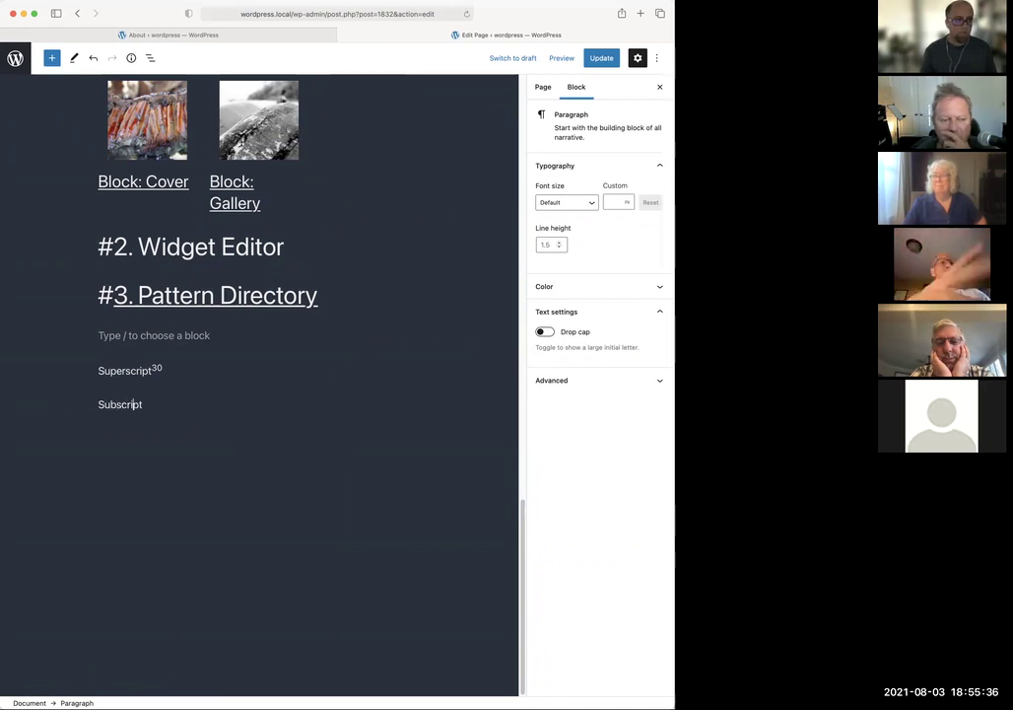
pyautogui.click(156, 404)
pyautogui.write('30')
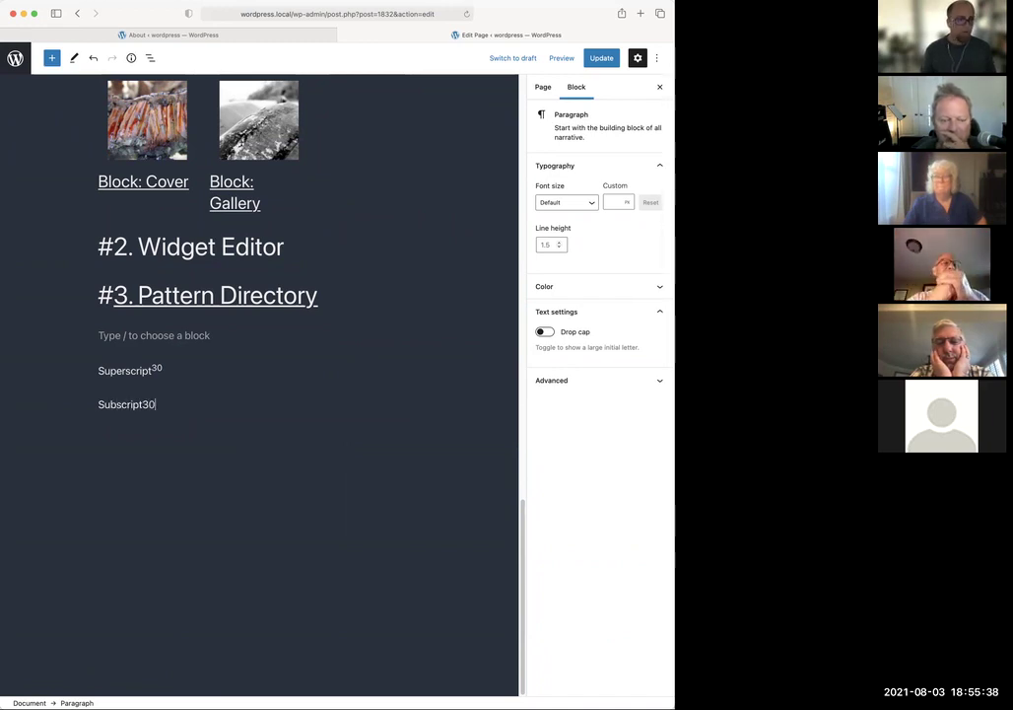
# Format the 30 in the "Subscript30" paragraph as subscript
pyautogui.hotkey('shift', 'Left')
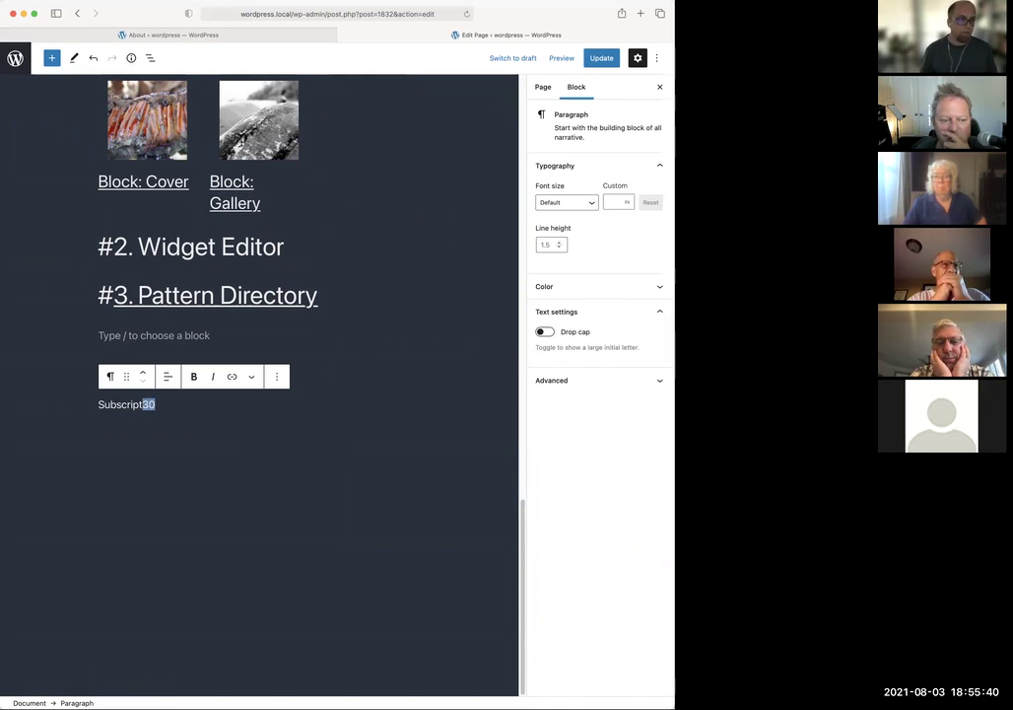
pyautogui.click(252, 376)
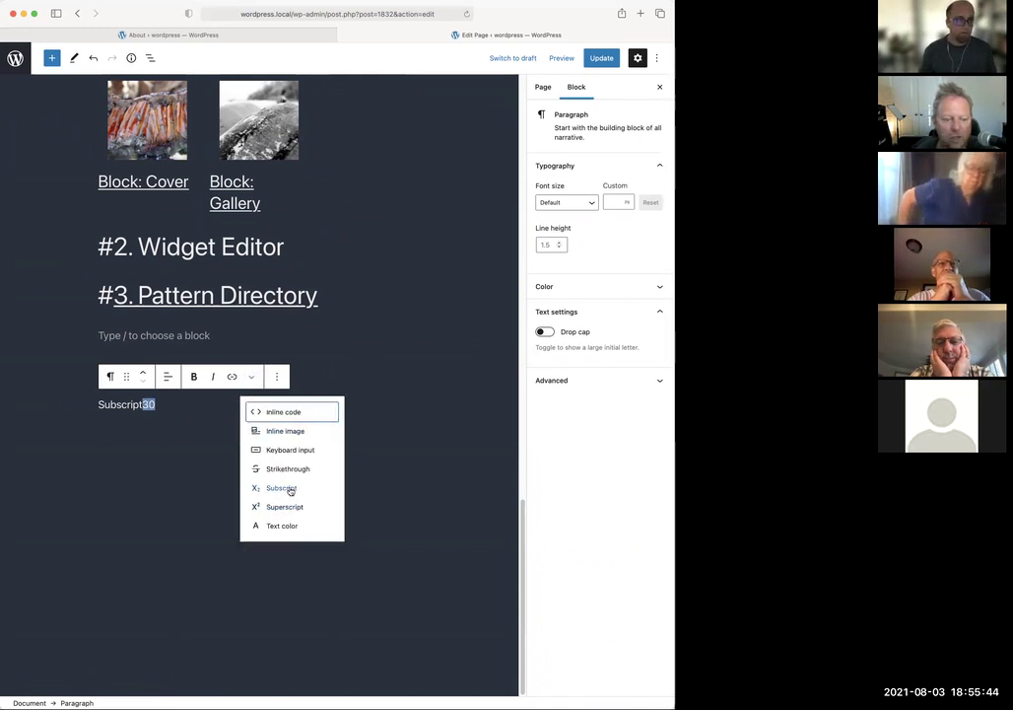
pyautogui.click(290, 488)
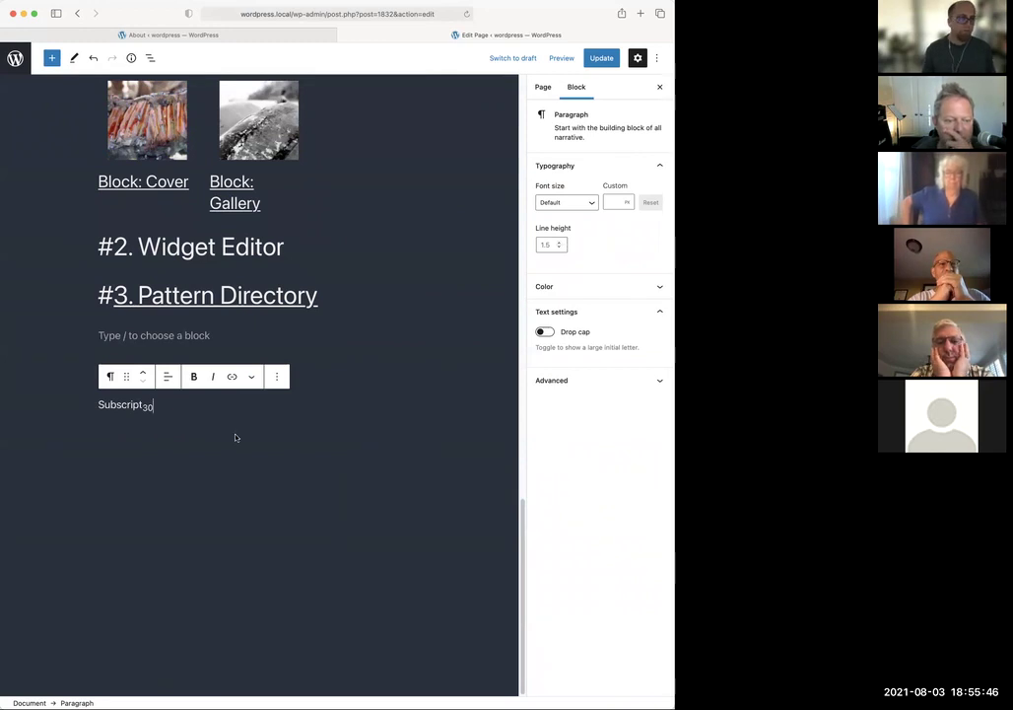
pyautogui.press('Right')
# Add a paragraph reading "Change colors" below the subscript example
pyautogui.press('Return')
pyautogui.press('Return')
pyautogui.press('BackSpace')
pyautogui.write('Change')
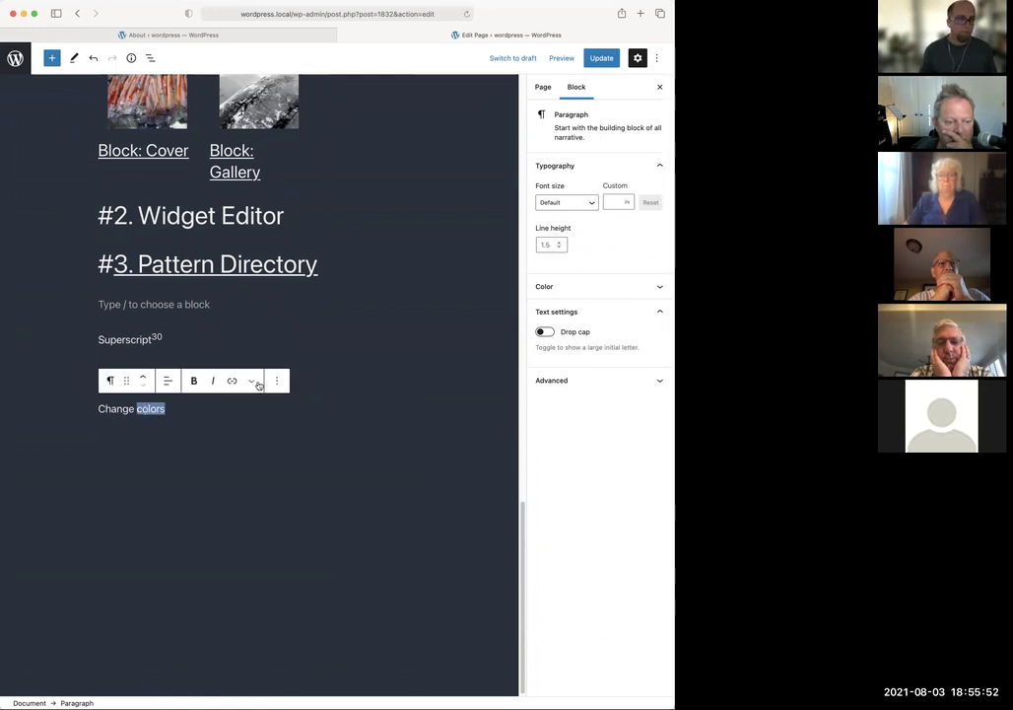
# Apply a bright green custom text color to the word "colors" in the last paragraph
pyautogui.click(258, 384)
pyautogui.click(296, 528)
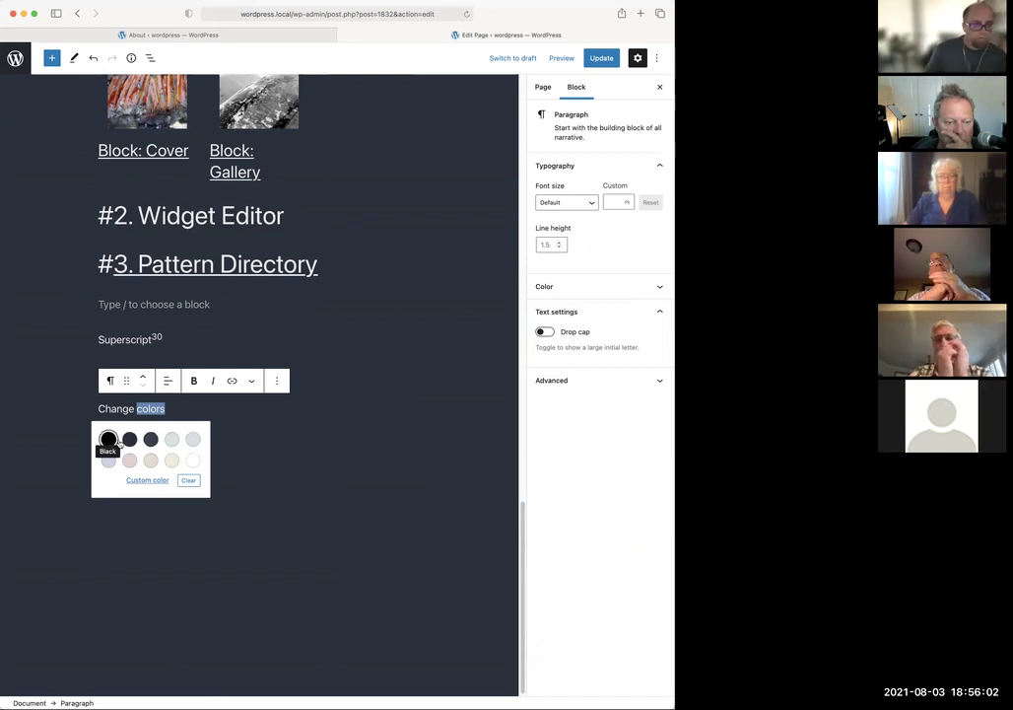
pyautogui.click(160, 480)
pyautogui.moveTo(224, 596); pyautogui.dragTo(191, 596)
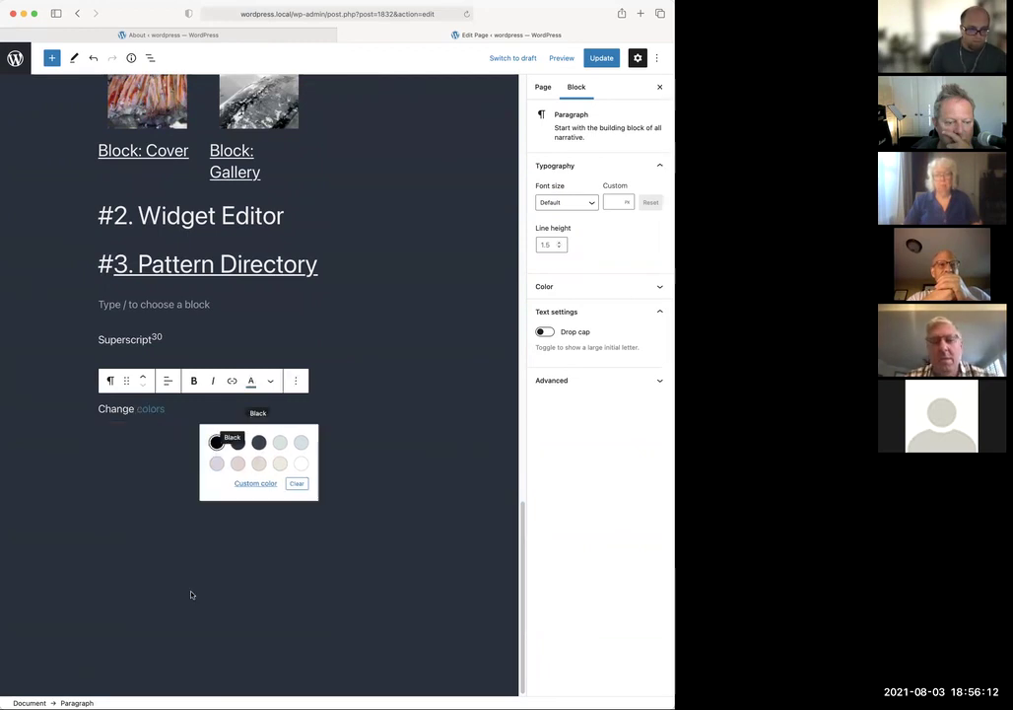
pyautogui.click(265, 484)
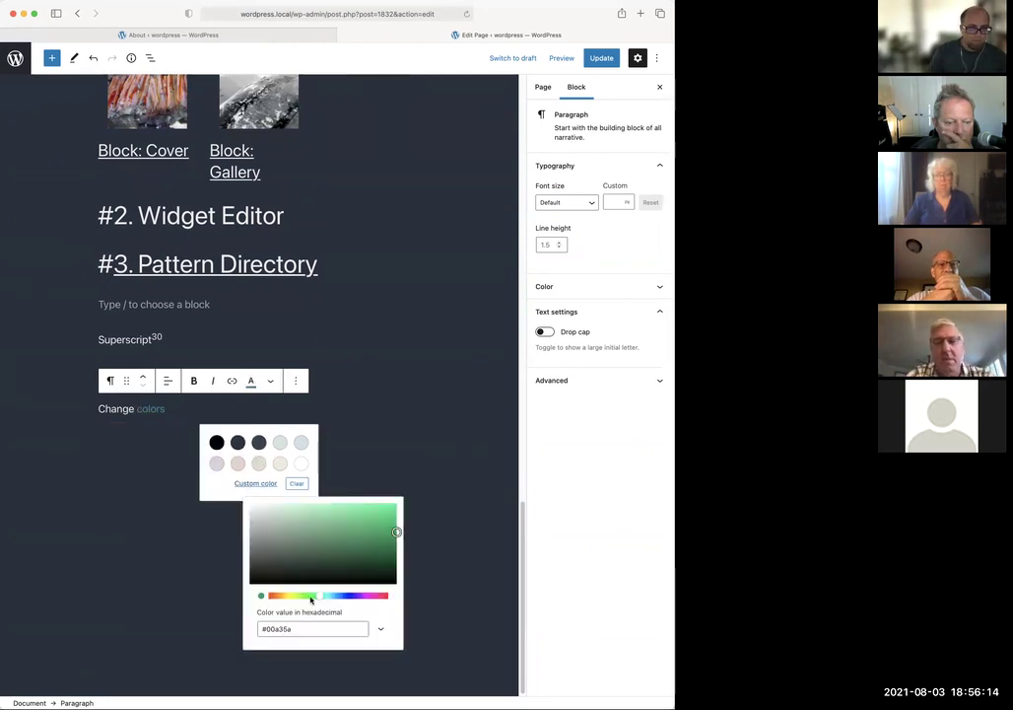
pyautogui.moveTo(367, 546); pyautogui.dragTo(398, 504)
pyautogui.click(332, 481)
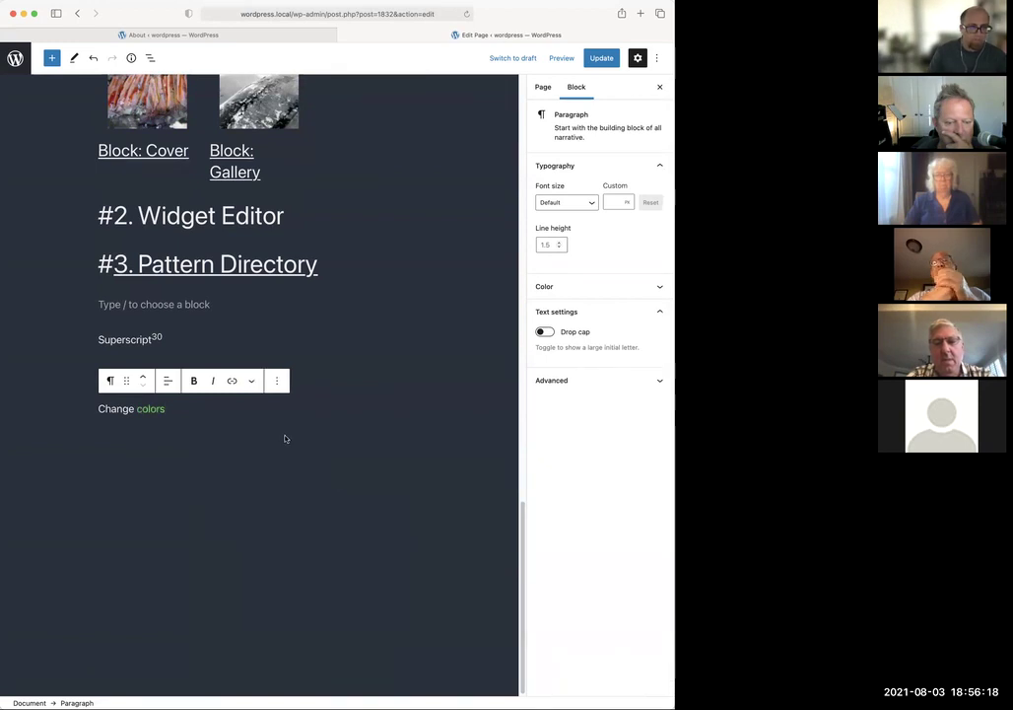
# Save the page, look over its content and select the subscript paragraph near its end
pyautogui.press('super+s')
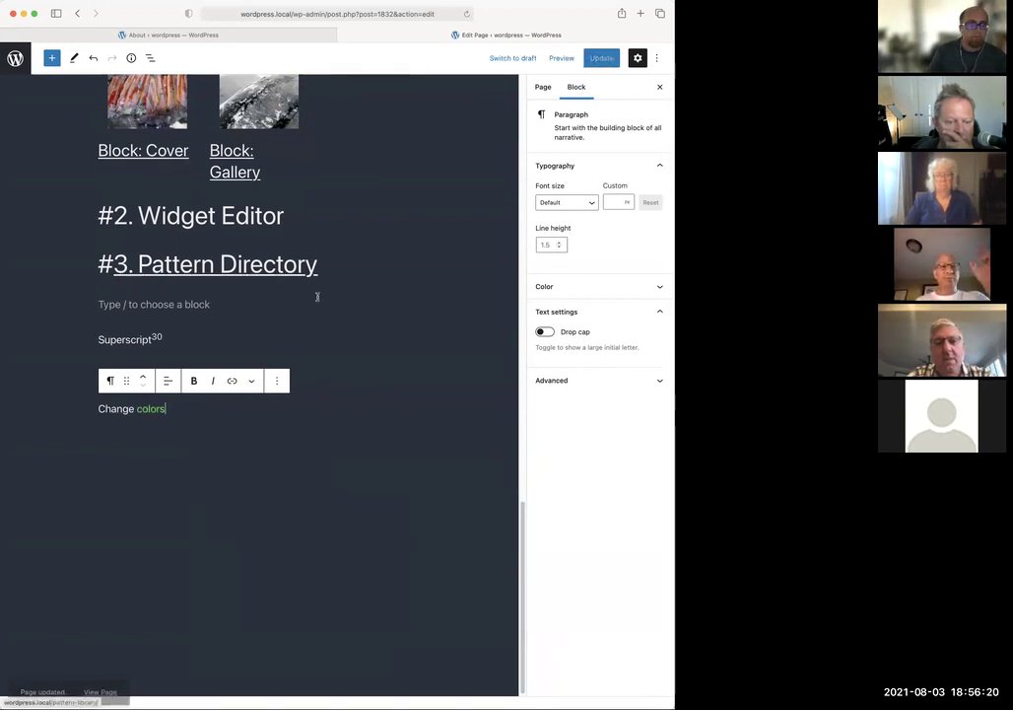
pyautogui.scroll(15, 412, 363)
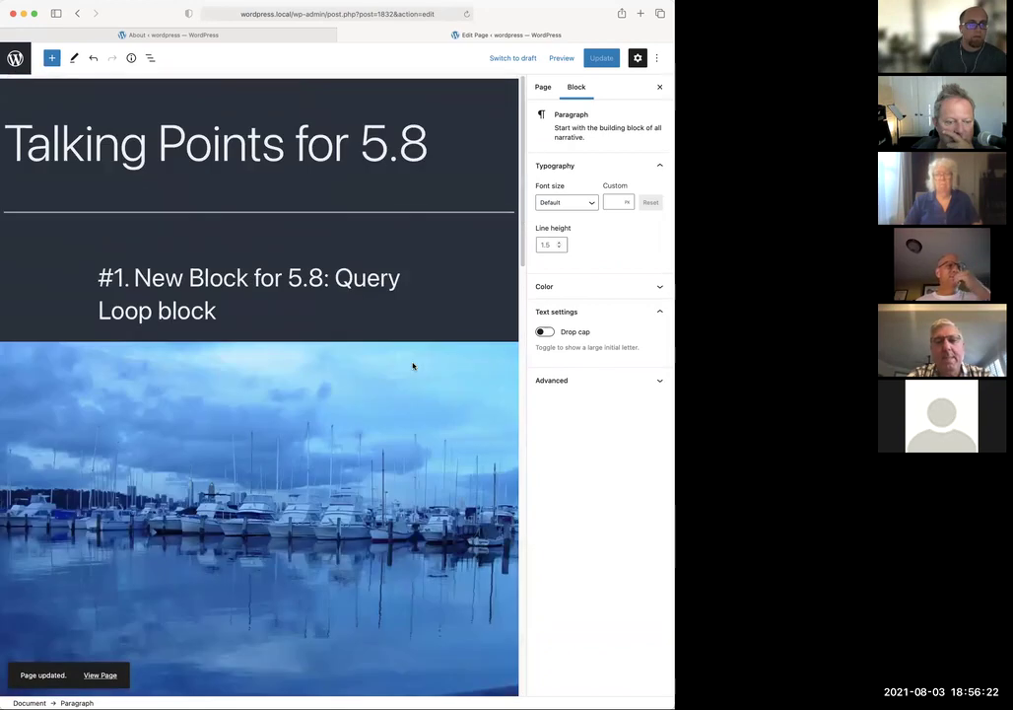
pyautogui.scroll(-15, 413, 366)
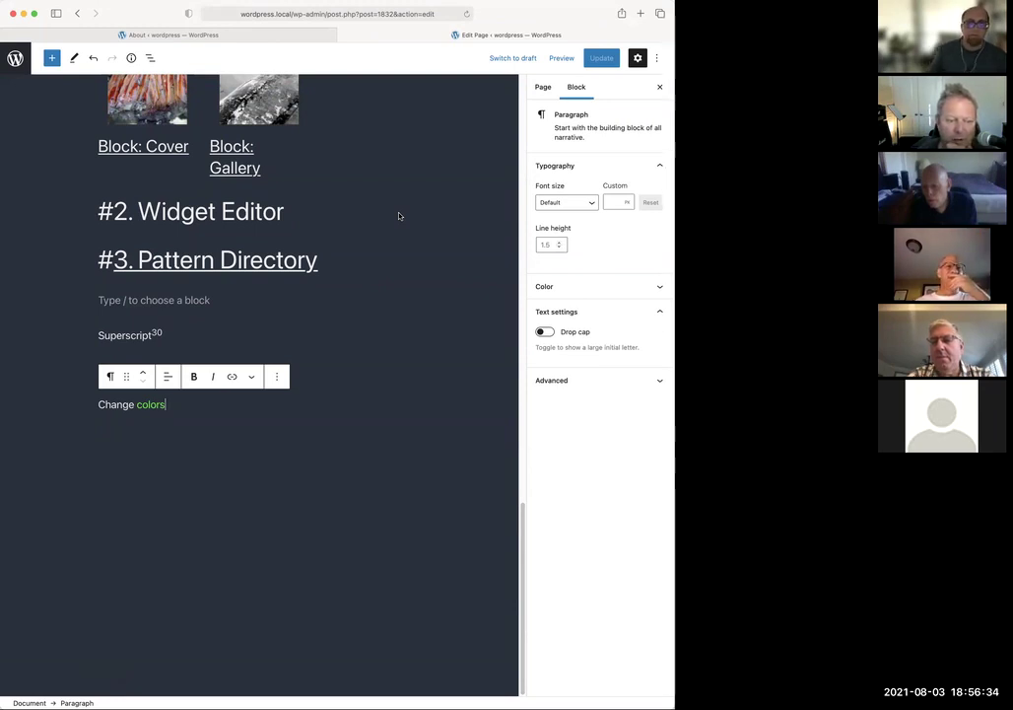
pyautogui.moveTo(240, 355)
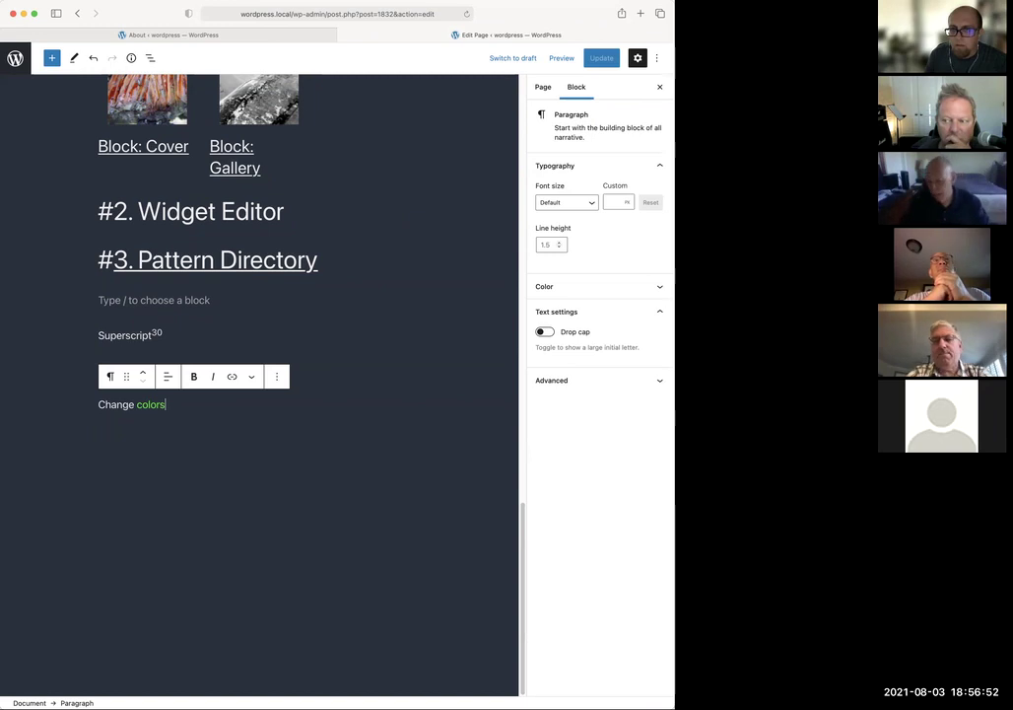
pyautogui.click(403, 362)
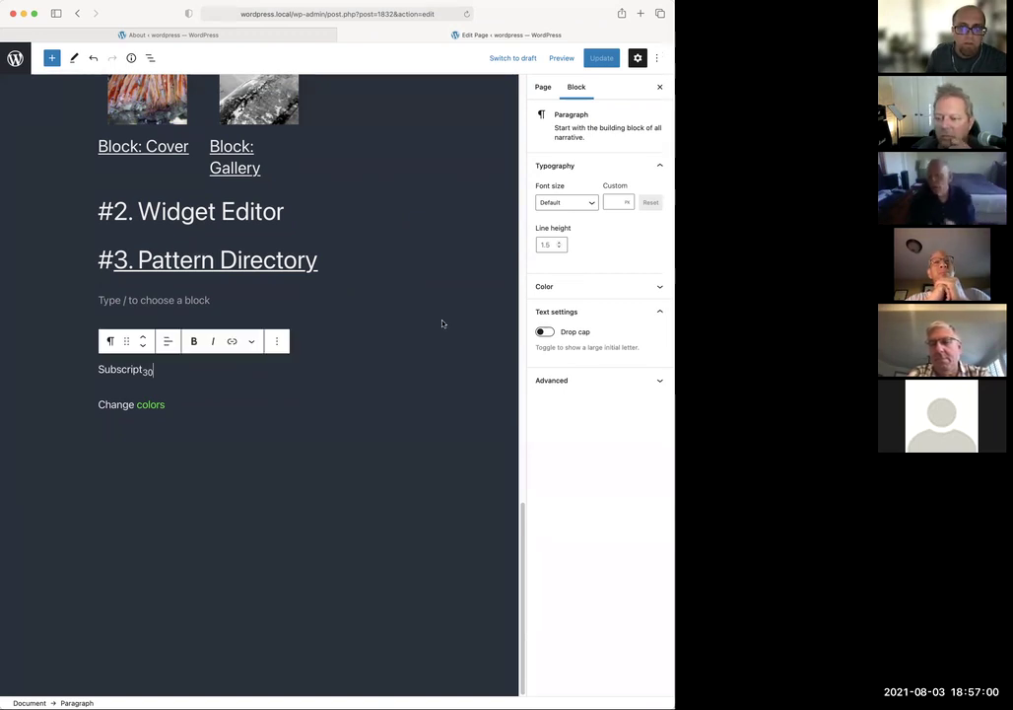
# Preview the page at tablet size and look through the Query Loop layouts and the text examples below them
pyautogui.scroll(3, 444, 323)
pyautogui.scroll(3, 442, 323)
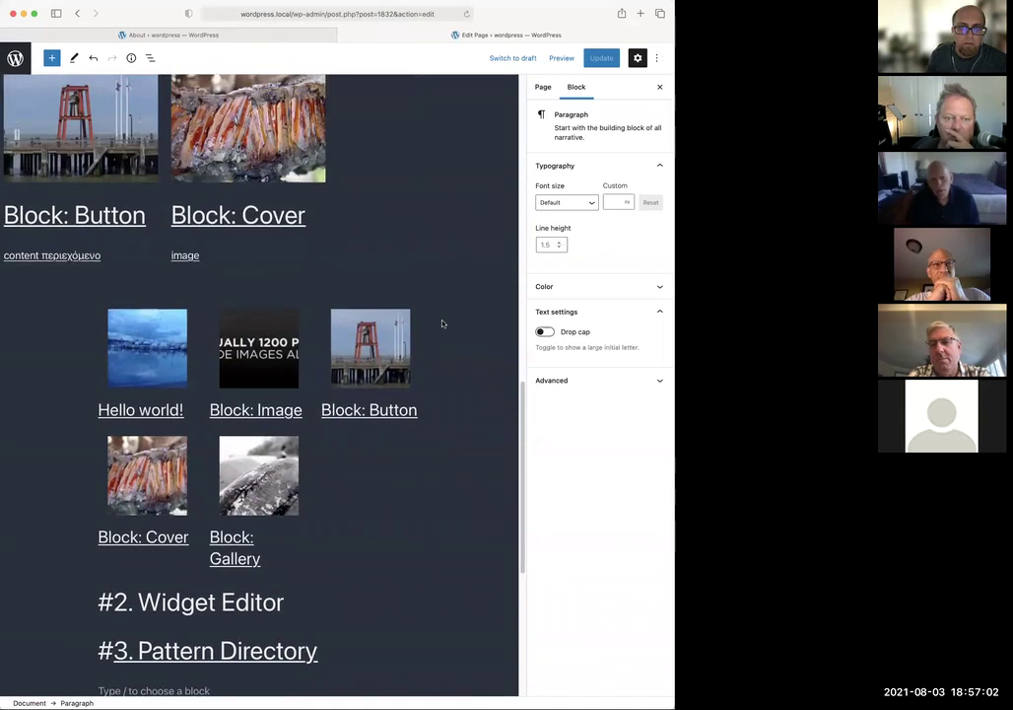
pyautogui.scroll(-1, 442, 324)
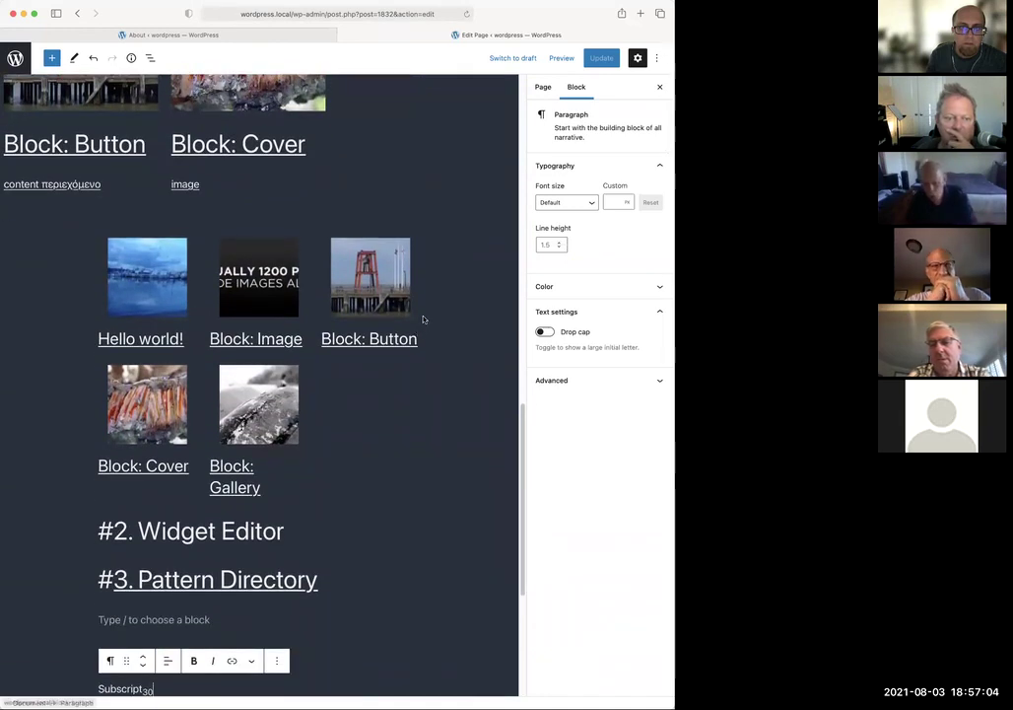
pyautogui.scroll(10, 375, 327)
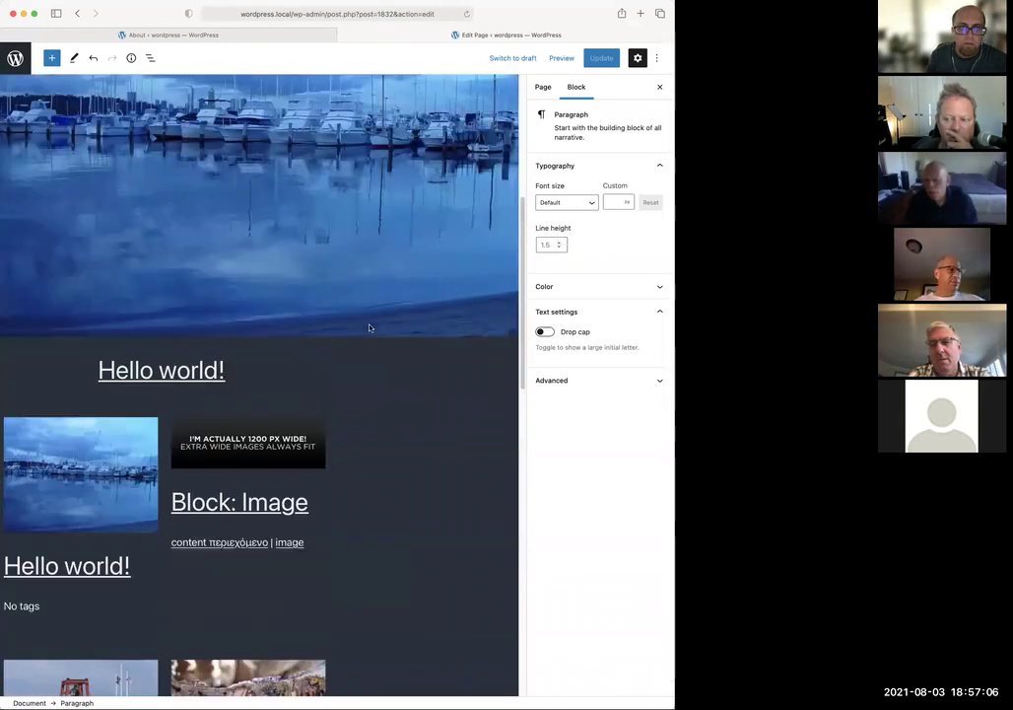
pyautogui.scroll(-10, 370, 327)
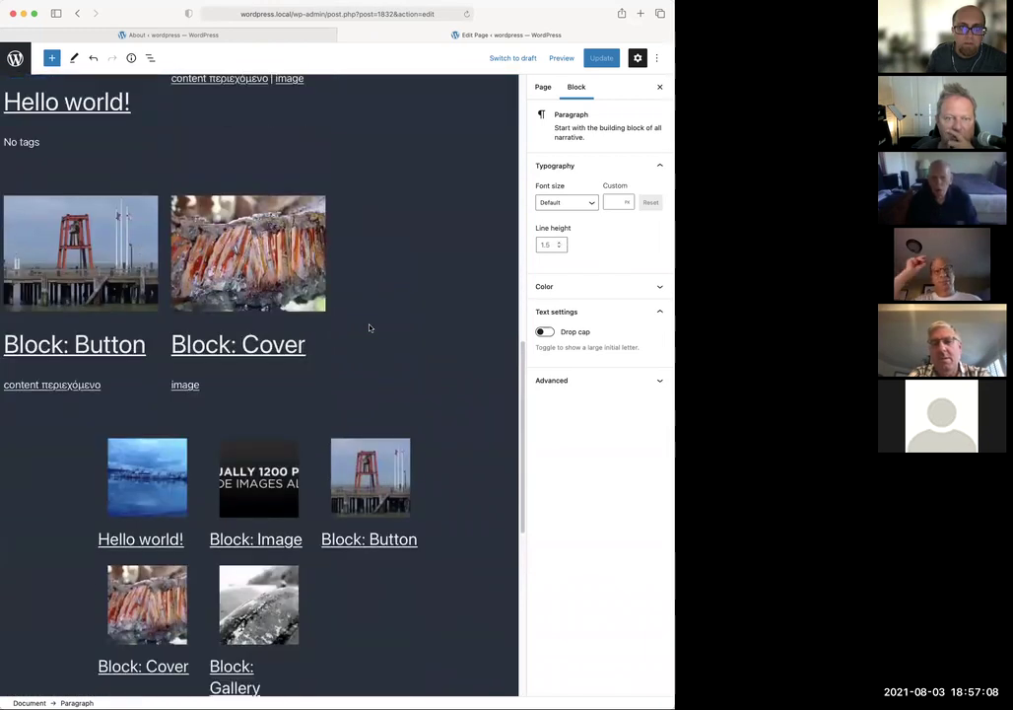
pyautogui.click(562, 60)
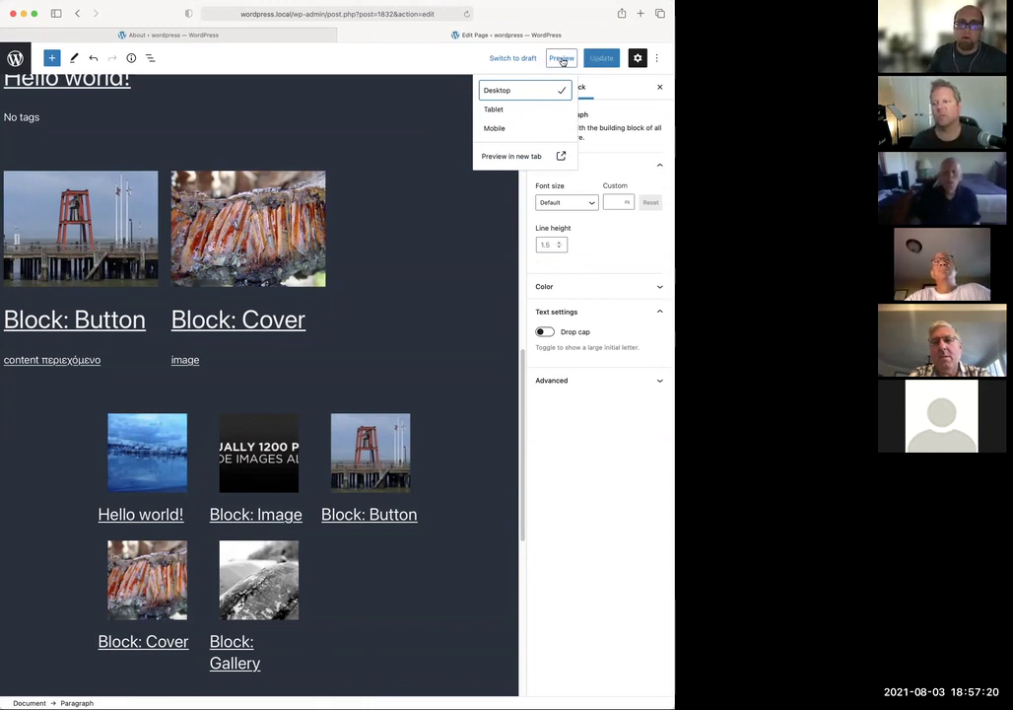
pyautogui.click(496, 110)
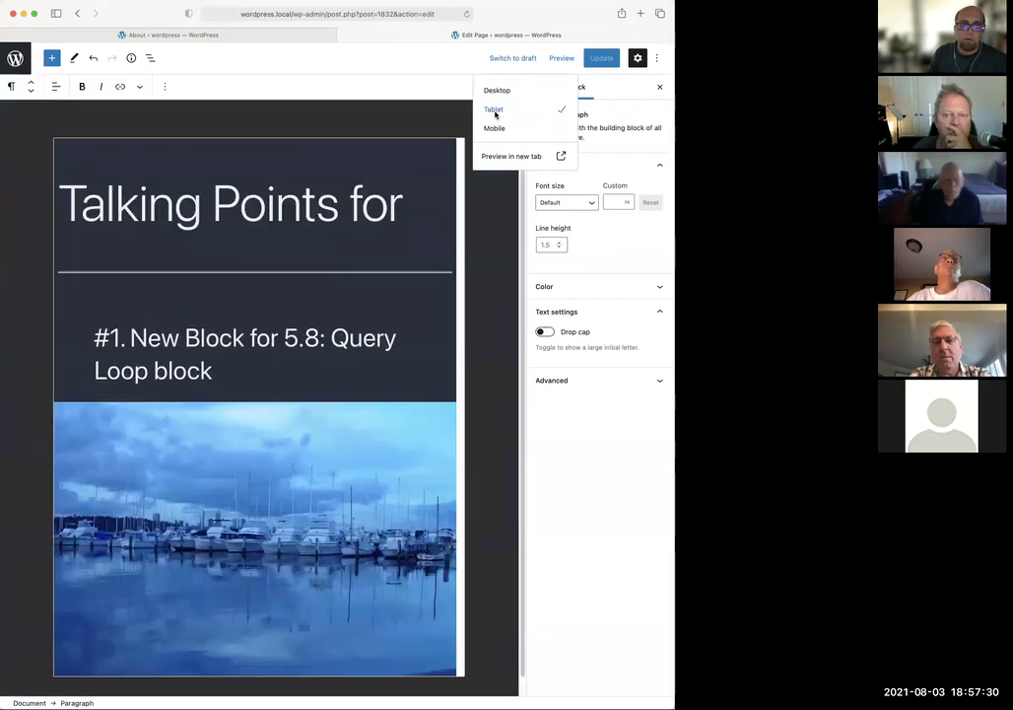
pyautogui.scroll(-2, 420, 225)
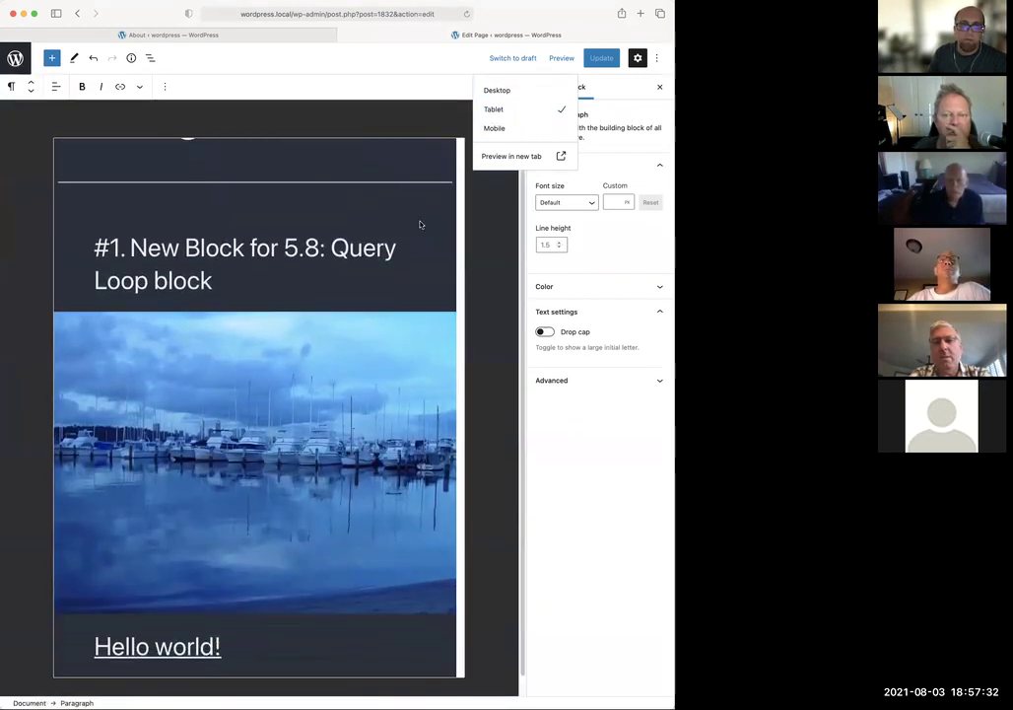
pyautogui.scroll(-7, 420, 225)
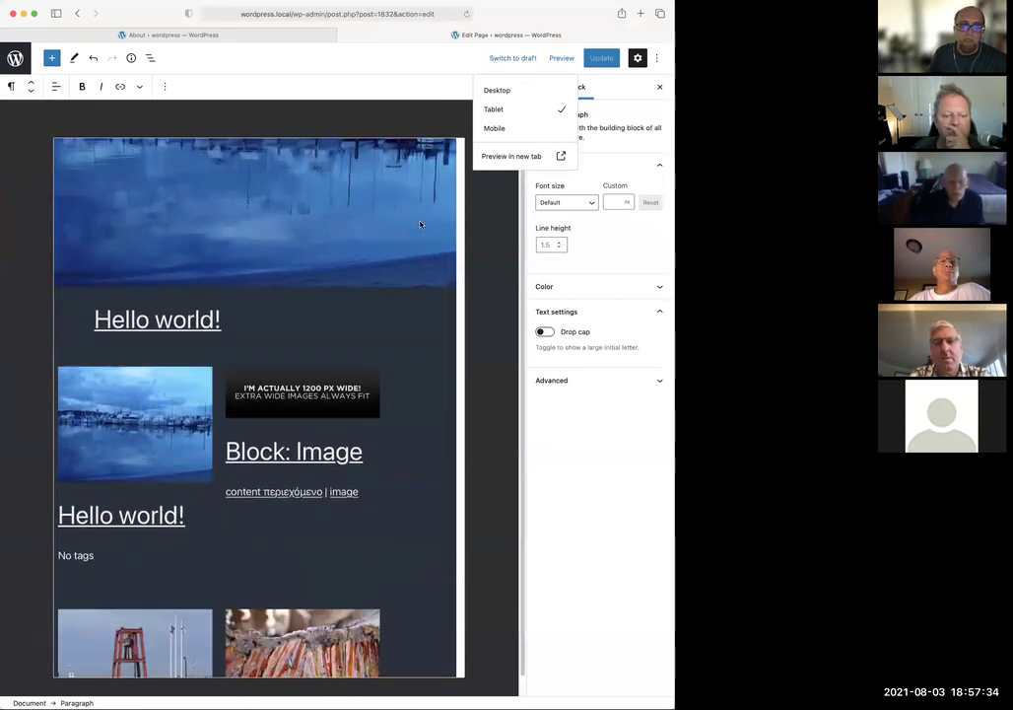
pyautogui.scroll(-15, 420, 225)
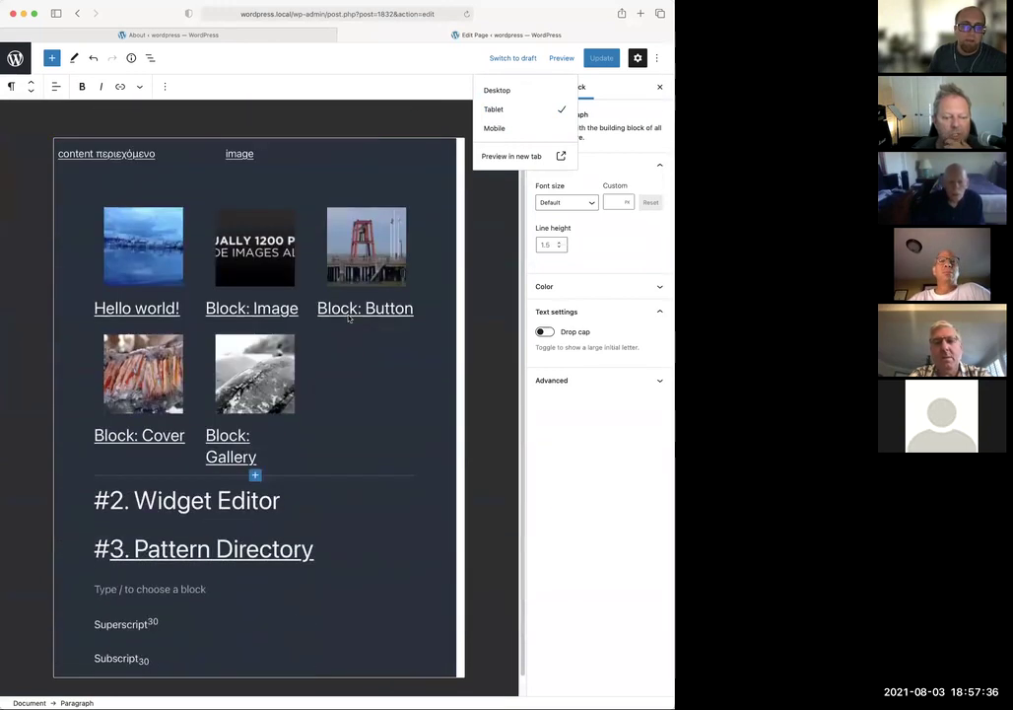
pyautogui.scroll(-1, 345, 319)
pyautogui.scroll(20, 518, 221)
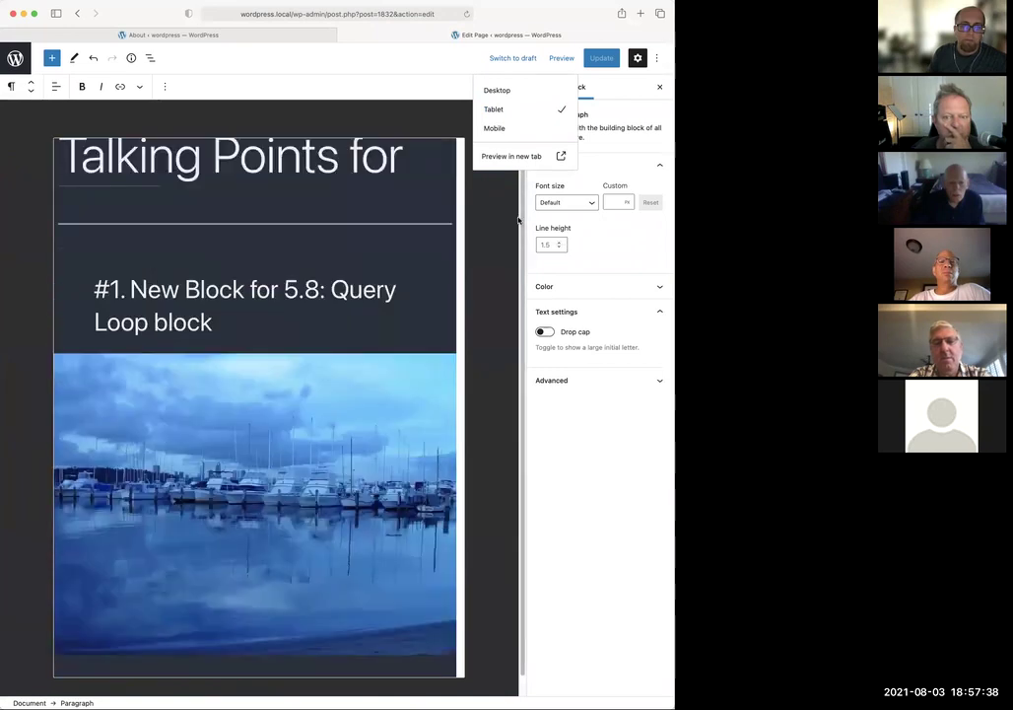
pyautogui.scroll(2, 518, 221)
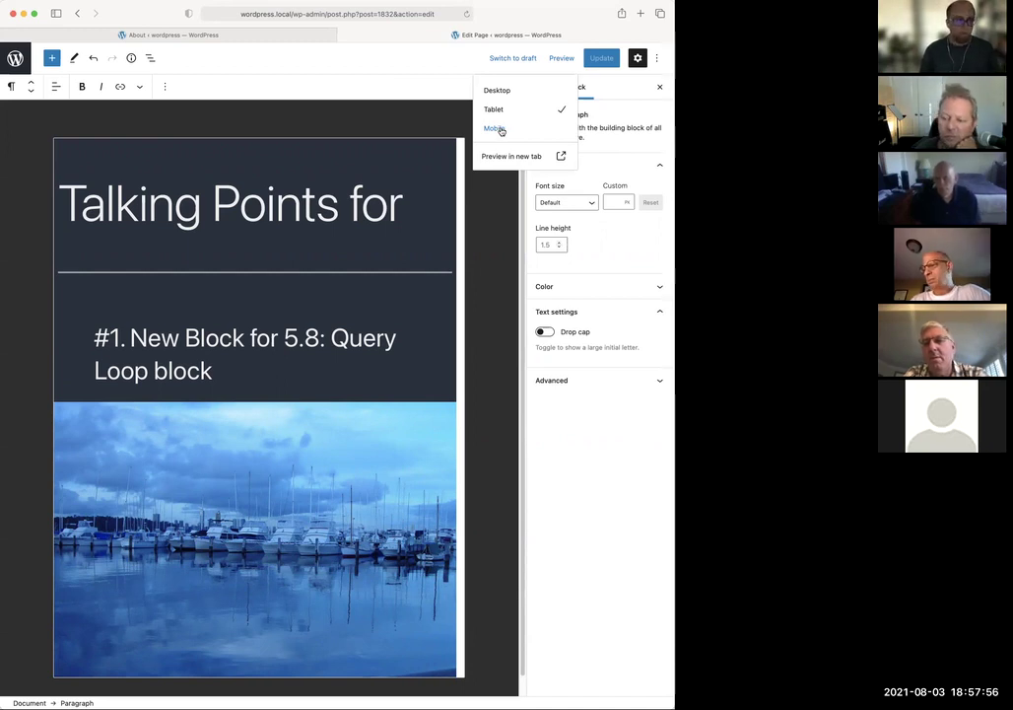
# Preview the page at mobile size and examine how the Query Loop columns and text examples are arranged
pyautogui.click(500, 129)
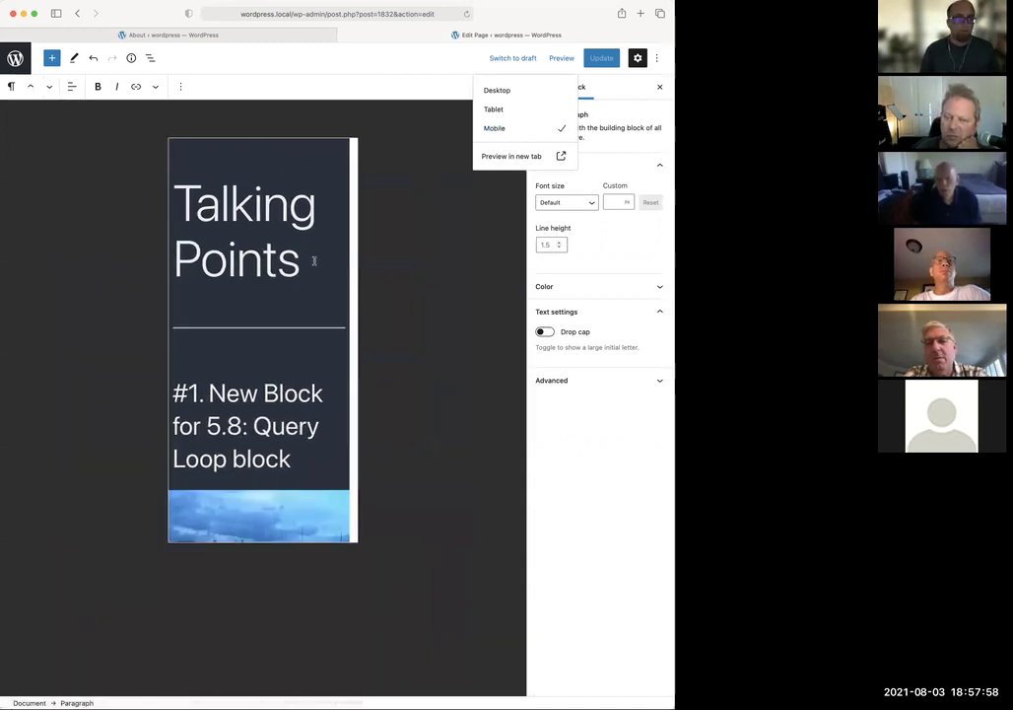
pyautogui.scroll(-5, 315, 266)
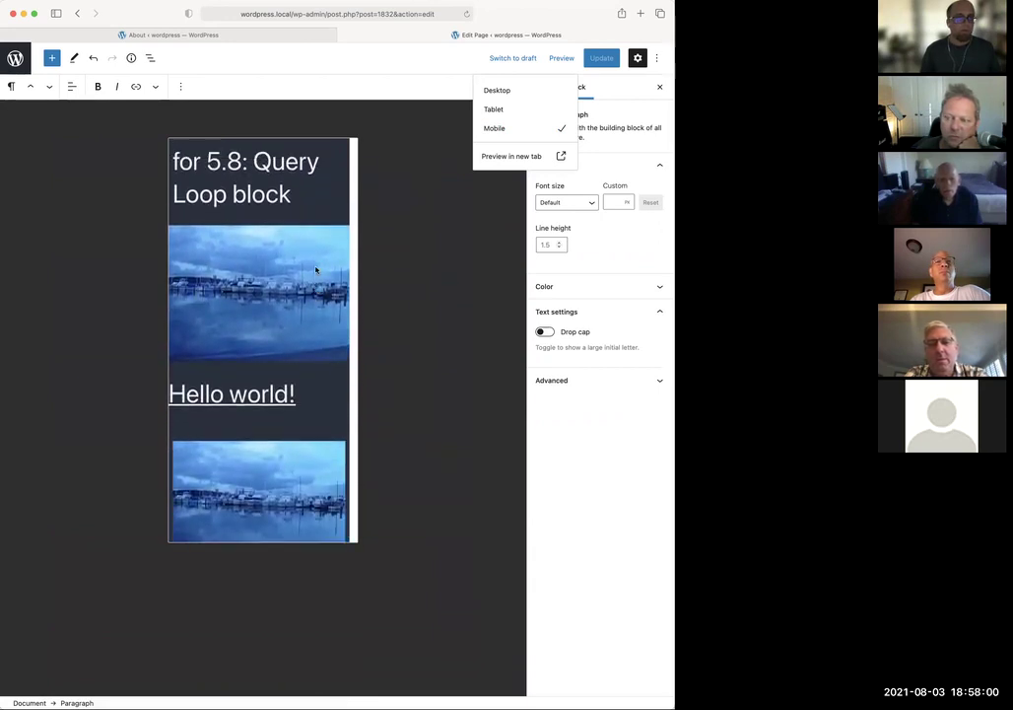
pyautogui.scroll(1, 241, 224)
pyautogui.scroll(-3, 241, 224)
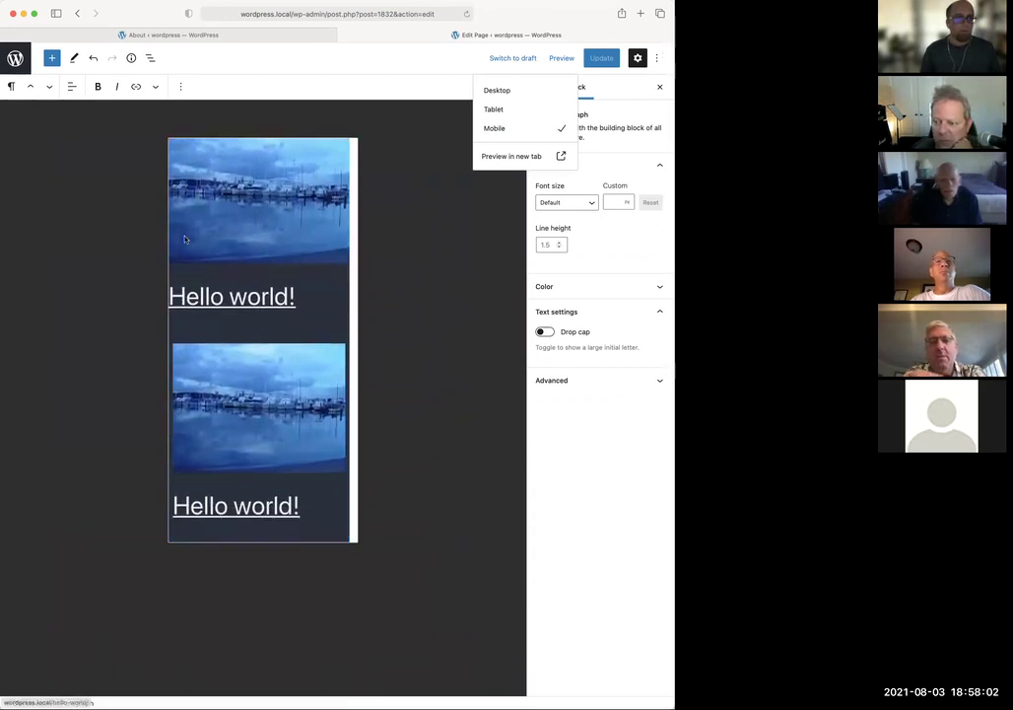
pyautogui.scroll(-2, 242, 286)
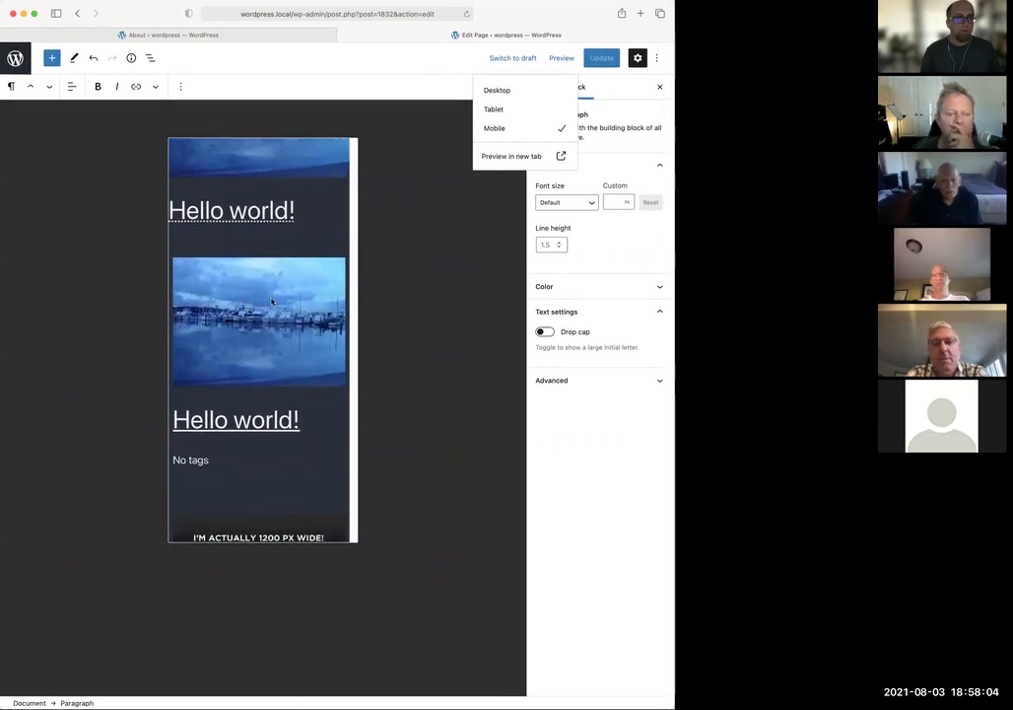
pyautogui.scroll(-4, 272, 301)
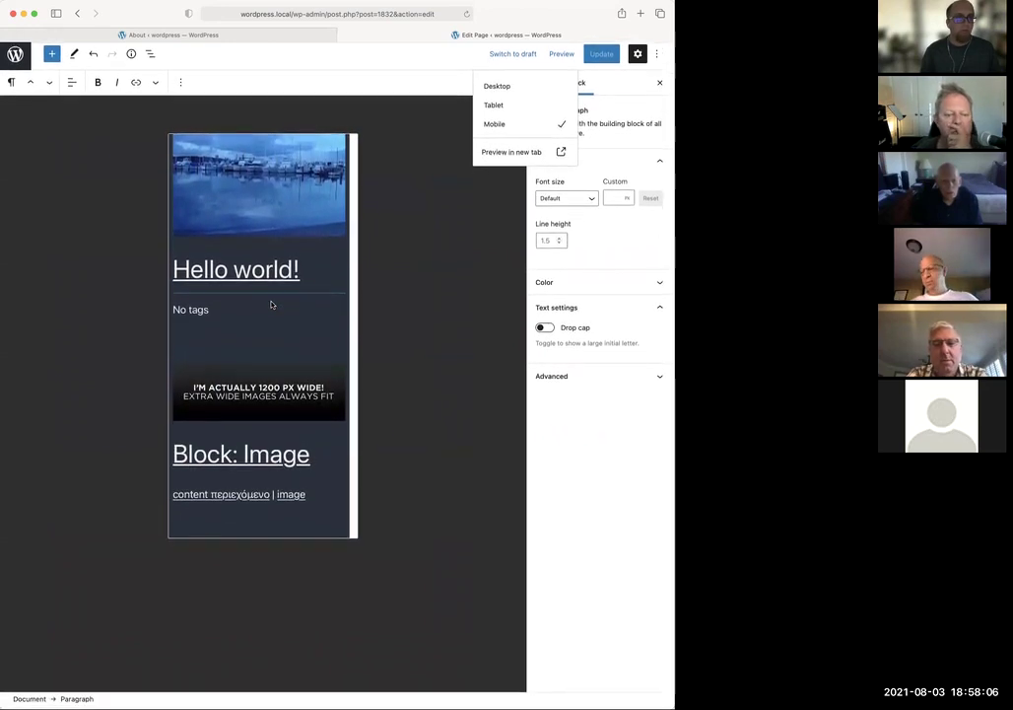
pyautogui.scroll(-9, 272, 305)
pyautogui.scroll(-11, 308, 268)
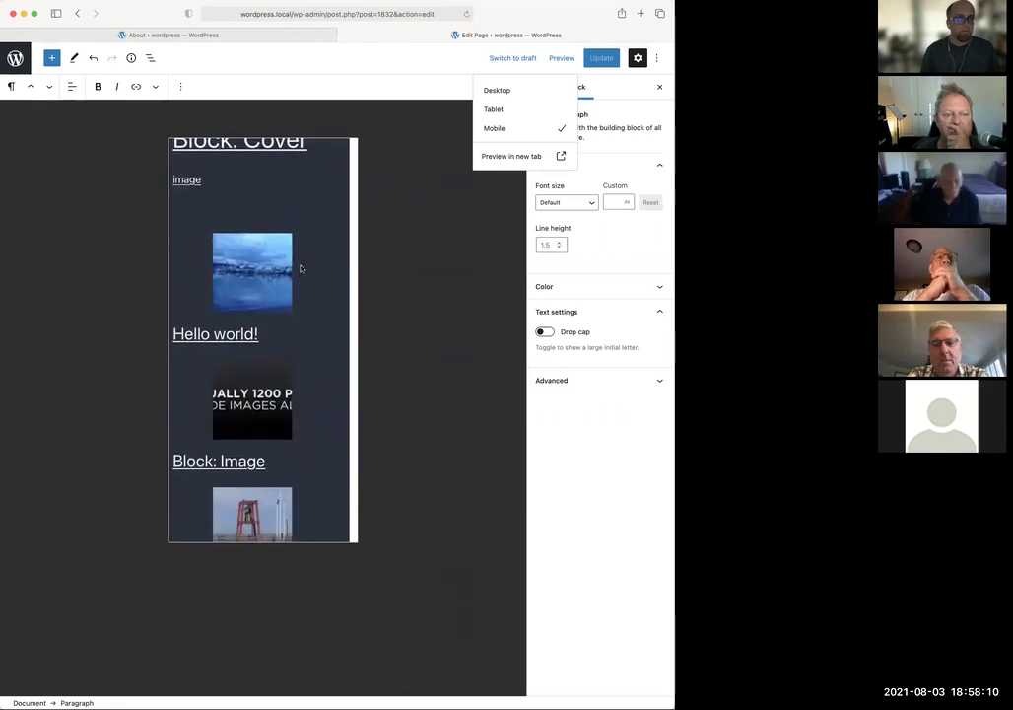
pyautogui.scroll(-1, 302, 268)
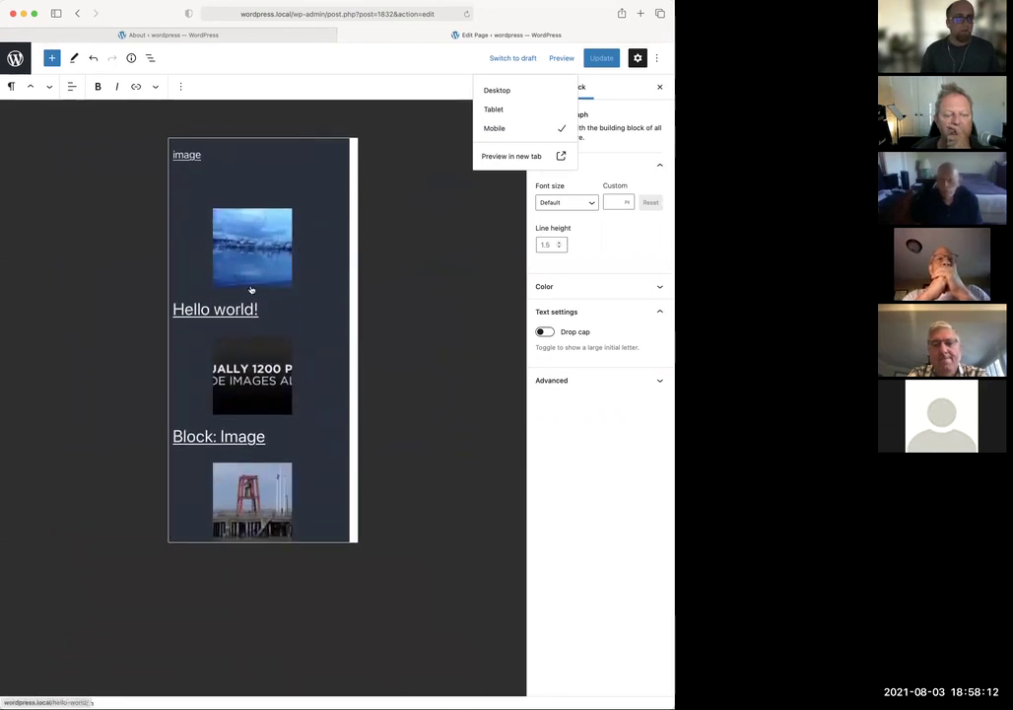
pyautogui.scroll(-7, 256, 295)
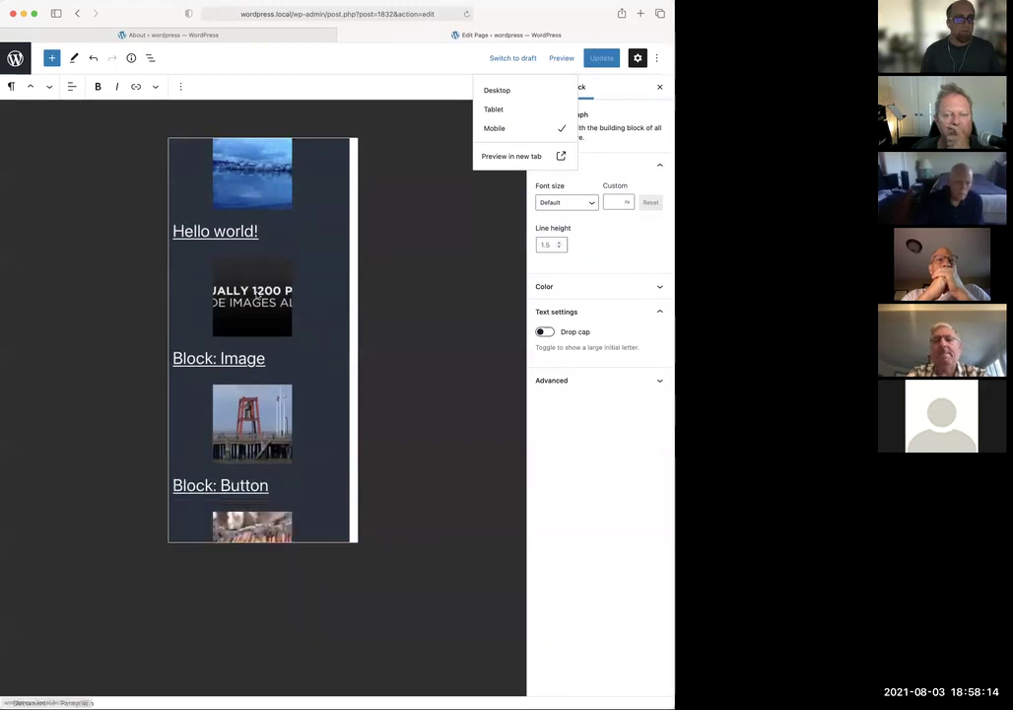
pyautogui.scroll(-7, 256, 296)
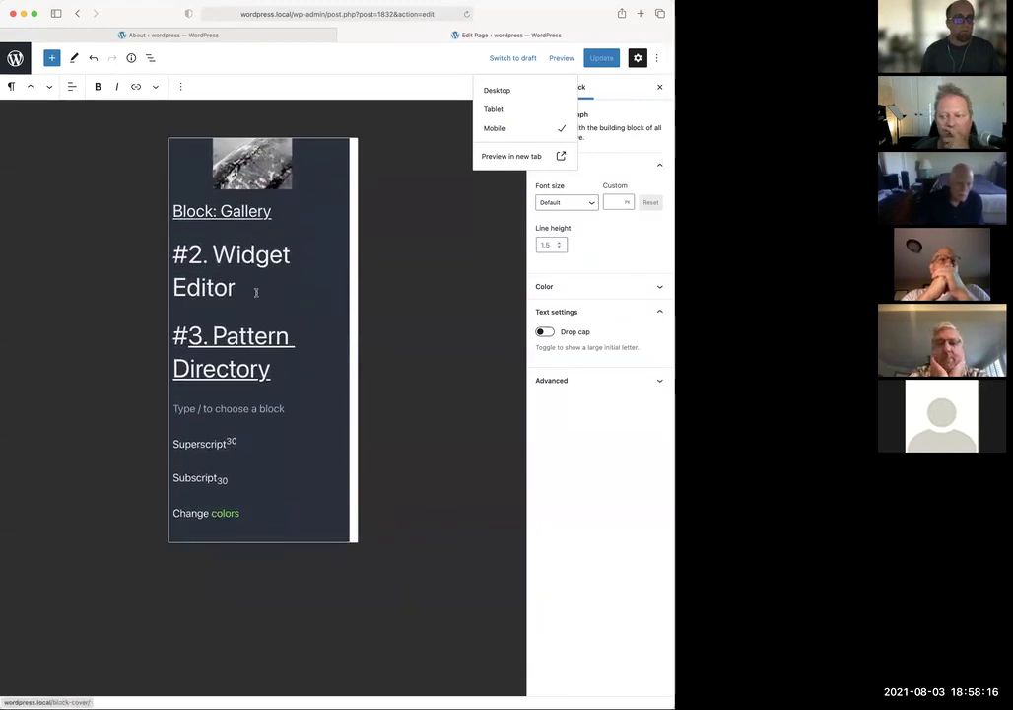
pyautogui.click(560, 63)
pyautogui.click(561, 63)
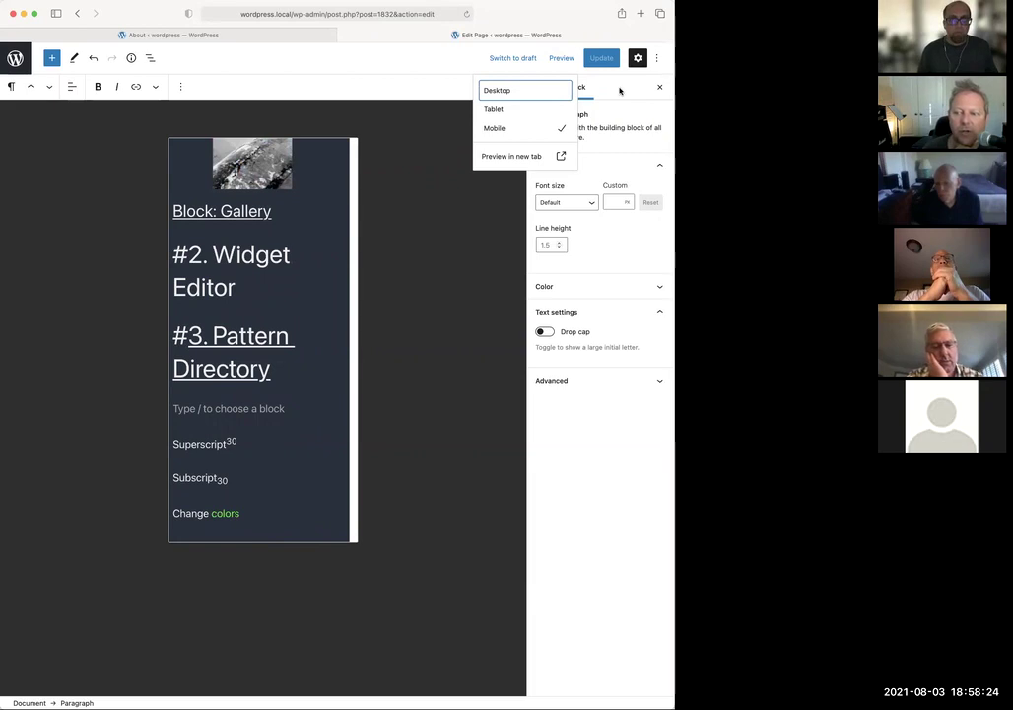
pyautogui.click(620, 91)
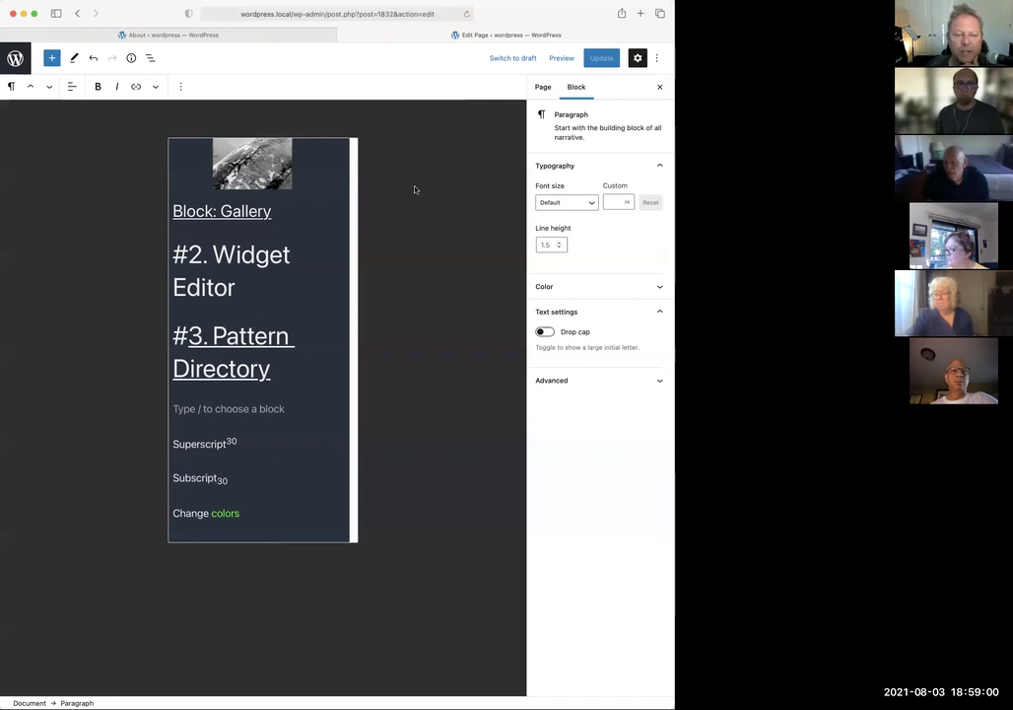
pyautogui.click(659, 88)
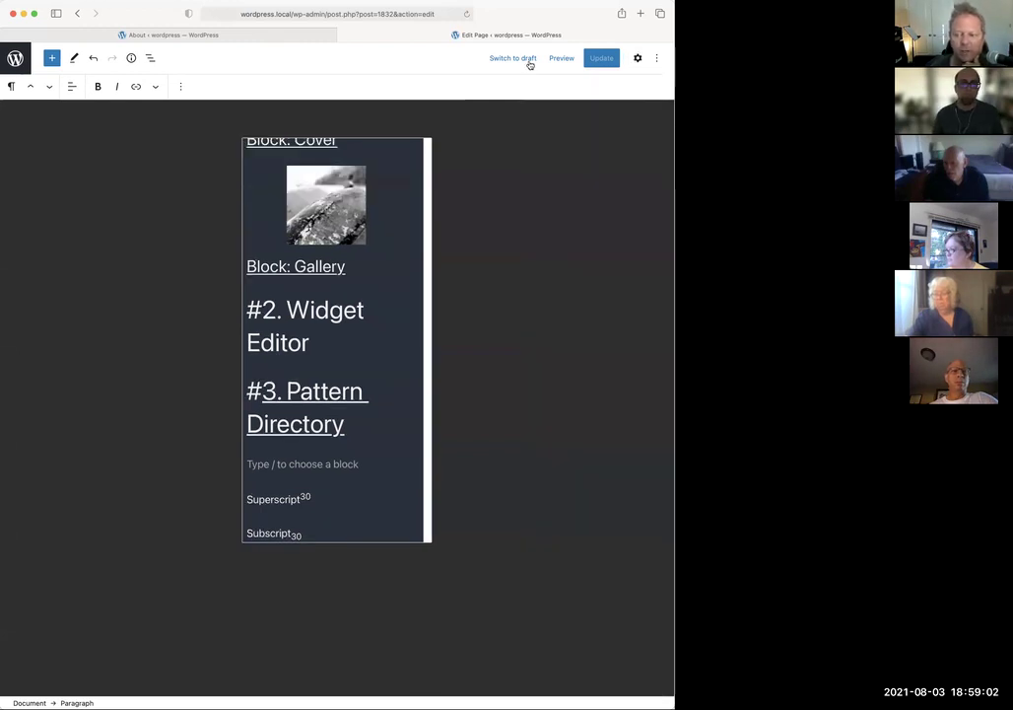
pyautogui.click(638, 59)
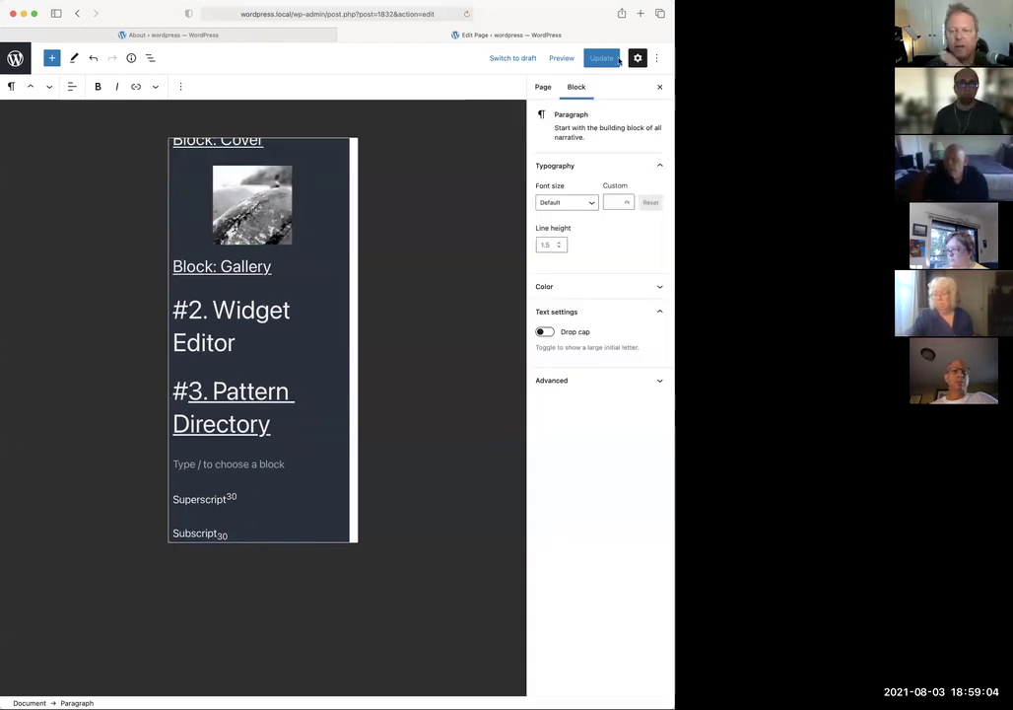
pyautogui.click(657, 58)
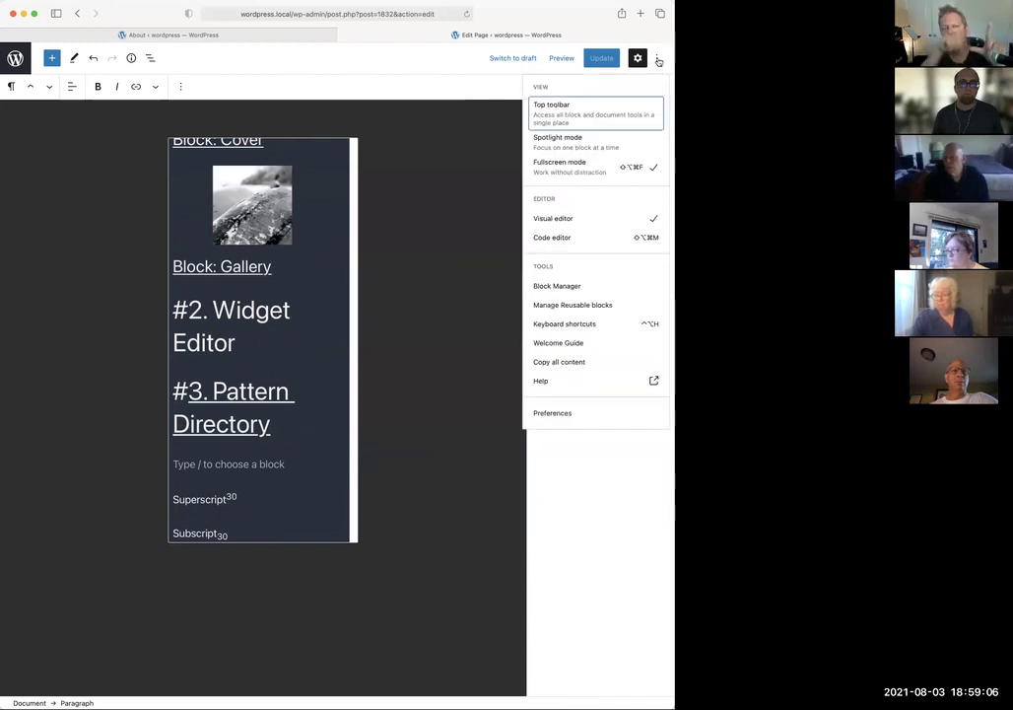
# Return the editor preview to desktop size and dismiss the preview options
pyautogui.click(550, 68)
pyautogui.click(557, 59)
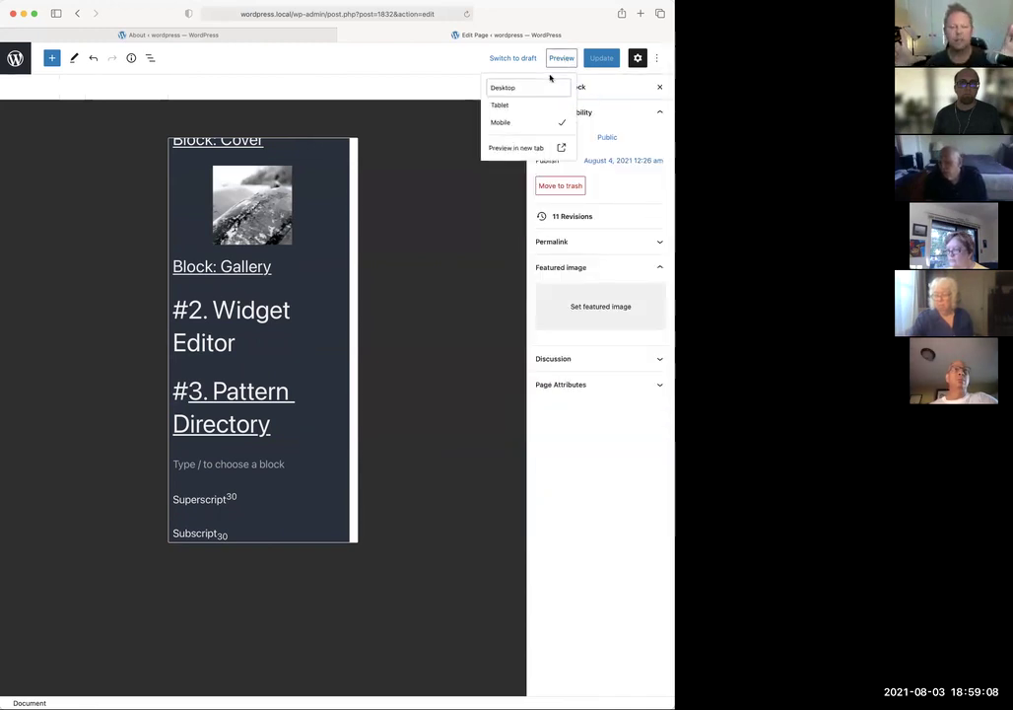
pyautogui.click(511, 94)
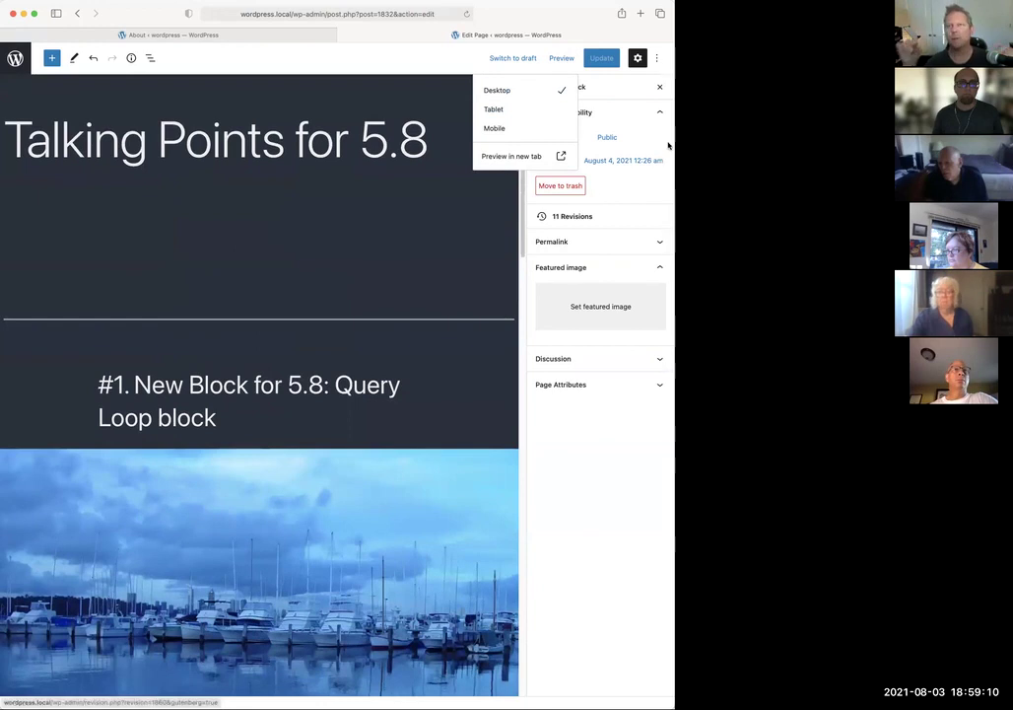
pyautogui.click(503, 245)
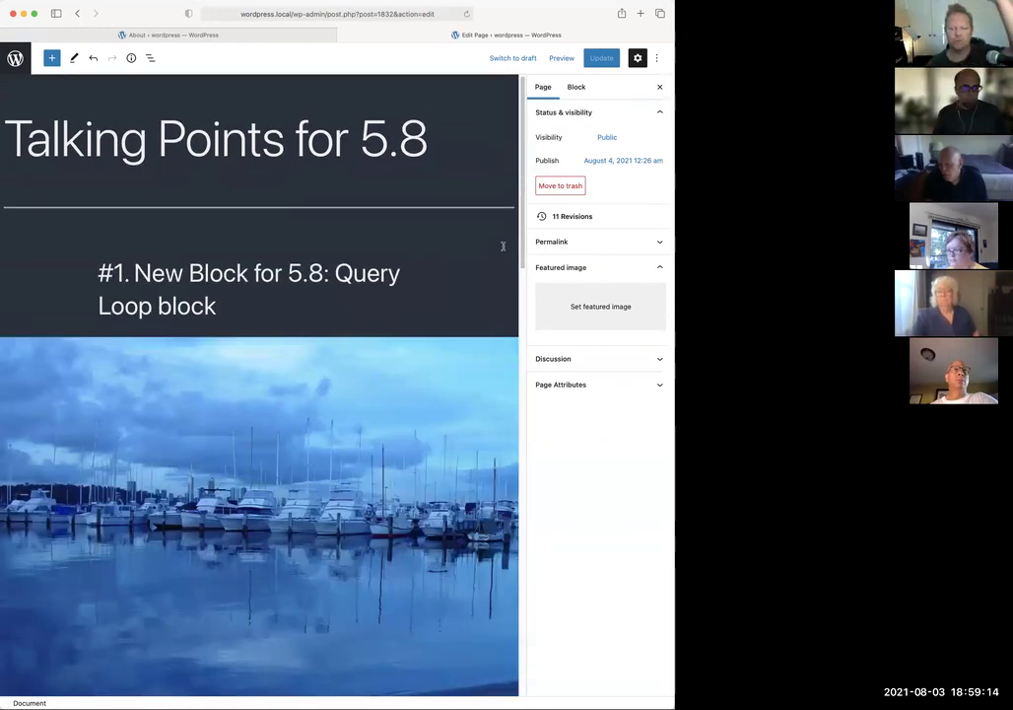
# Select the large featured image in the first Query Loop and review the page's layouts and formatting examples at desktop size
pyautogui.click(460, 370)
pyautogui.scroll(-15, 463, 311)
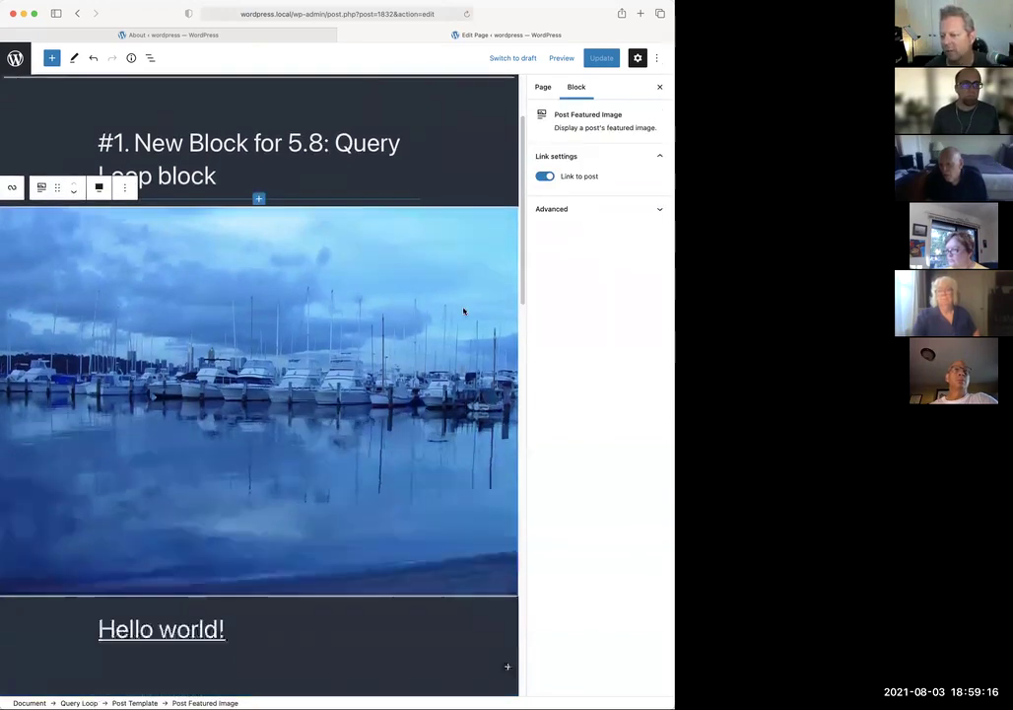
pyautogui.scroll(-6, 463, 311)
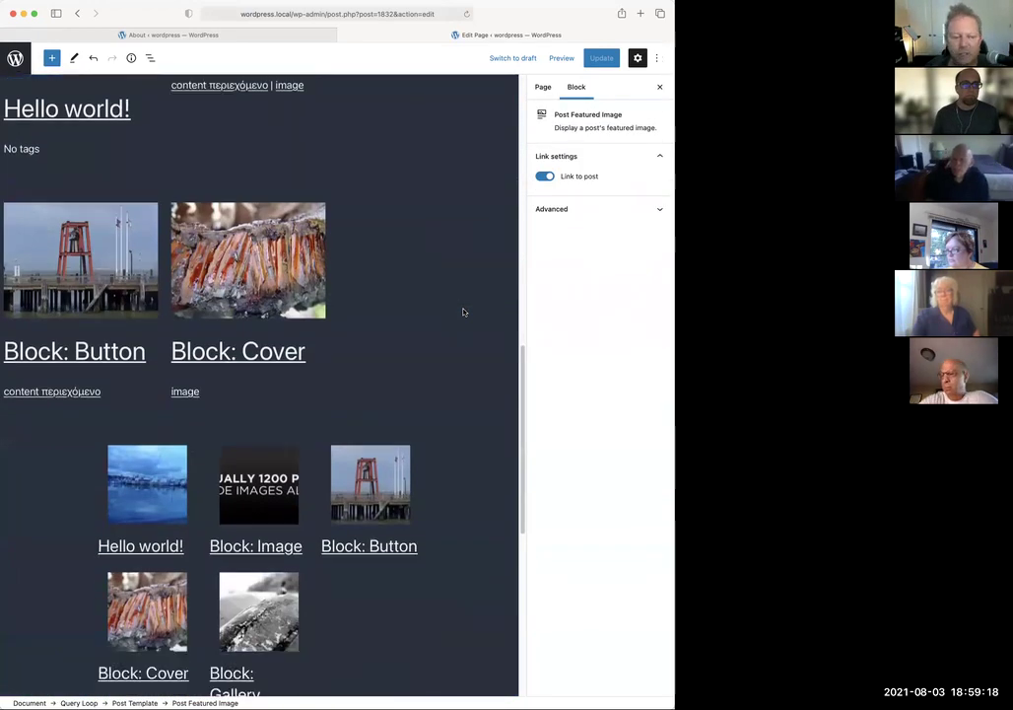
pyautogui.scroll(20, 464, 311)
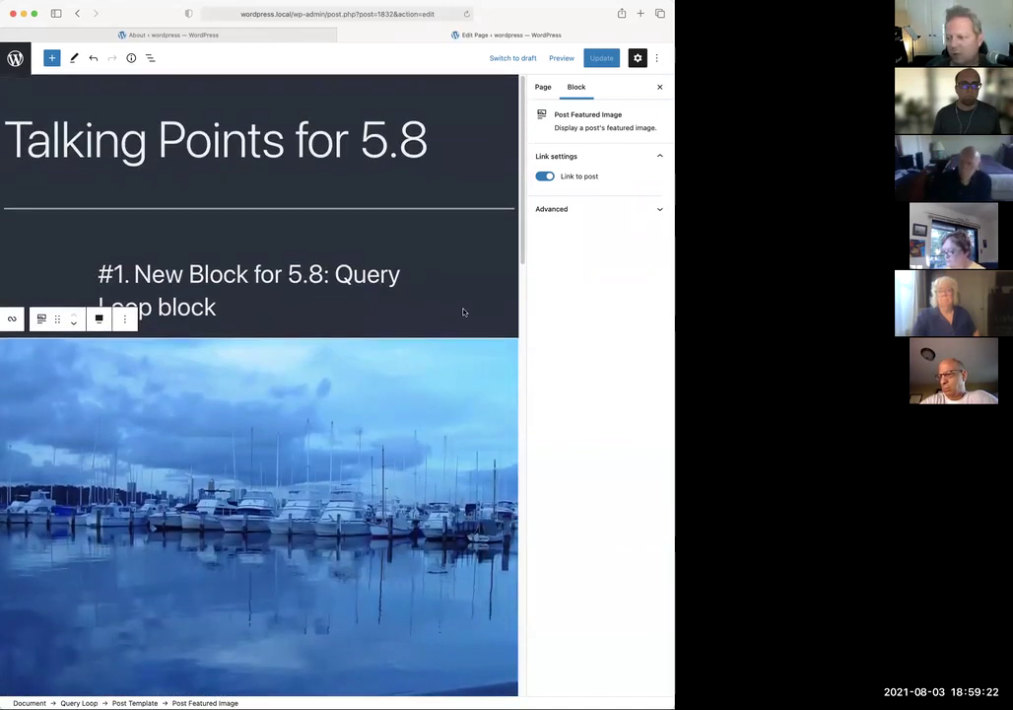
pyautogui.scroll(-10, 463, 312)
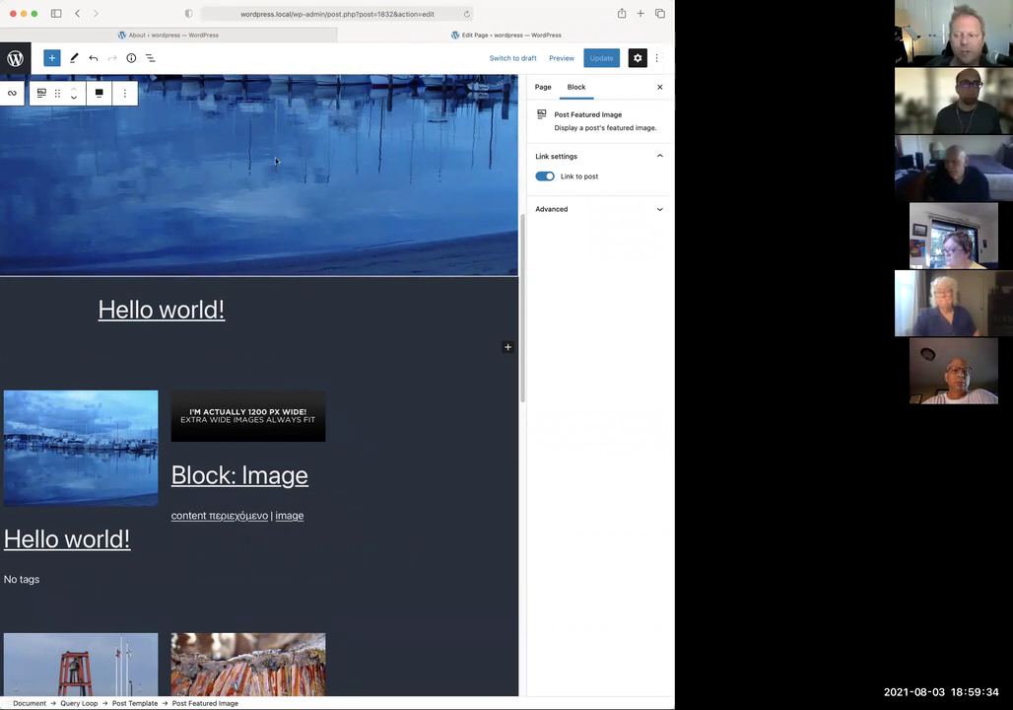
pyautogui.scroll(3, 330, 207)
pyautogui.scroll(-10, 330, 207)
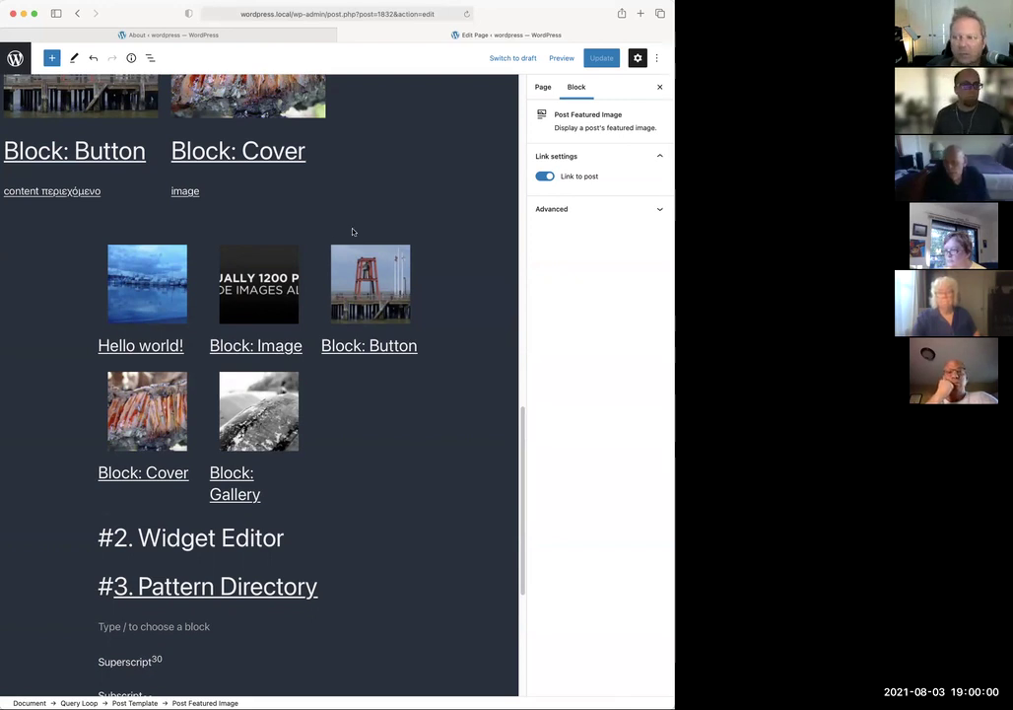
pyautogui.scroll(-5, 425, 224)
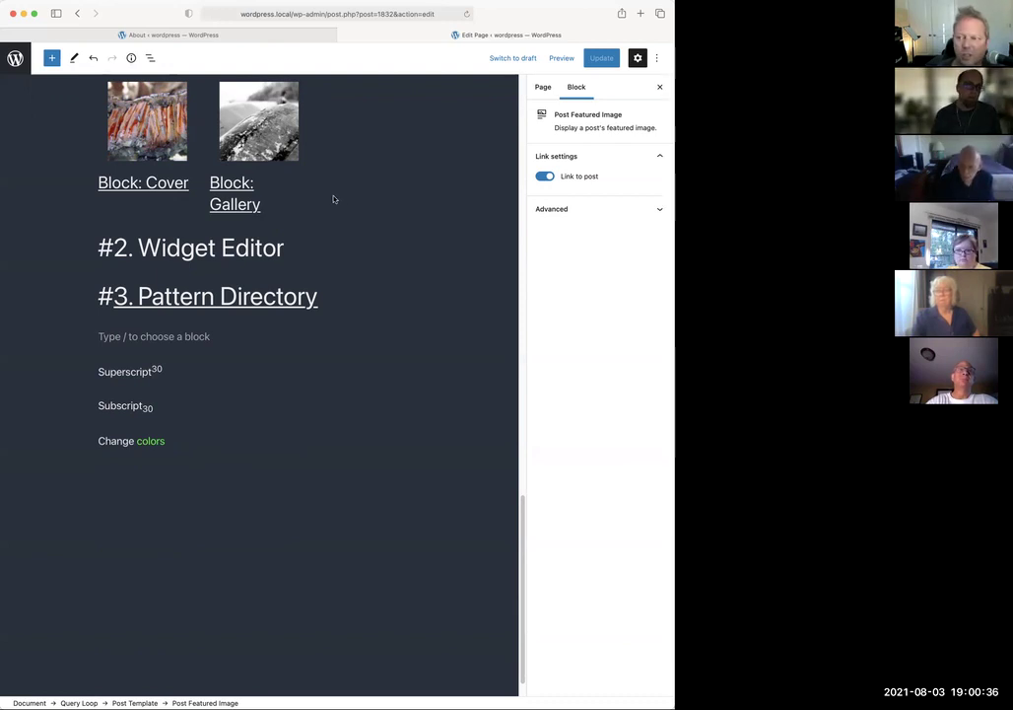
pyautogui.scroll(5, 333, 199)
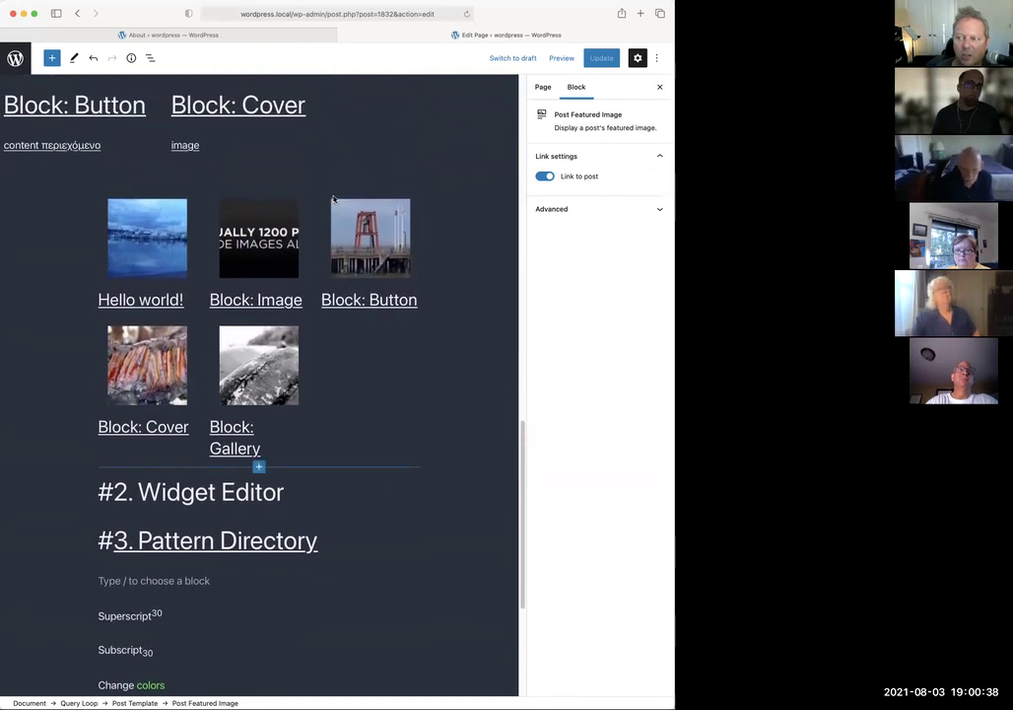
pyautogui.scroll(7, 333, 199)
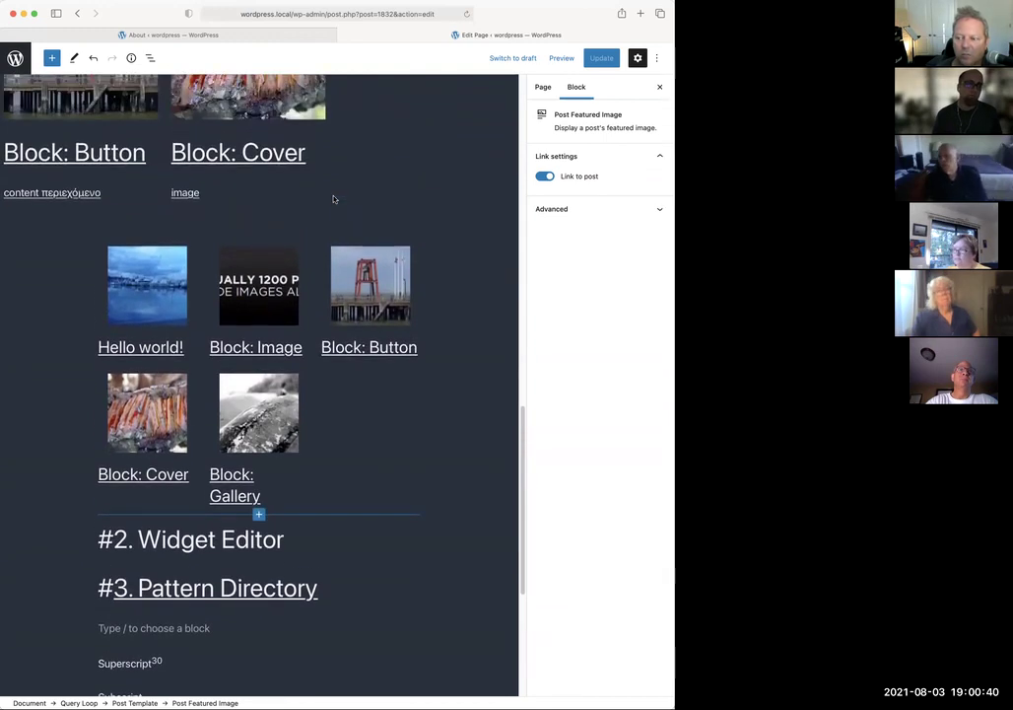
pyautogui.scroll(10, 333, 199)
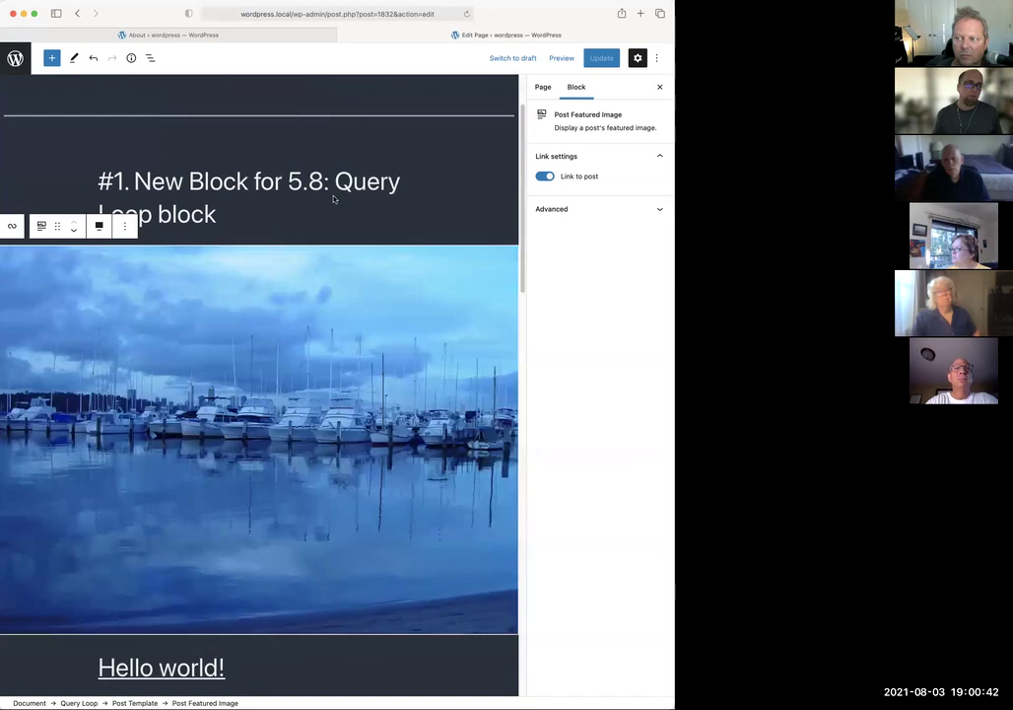
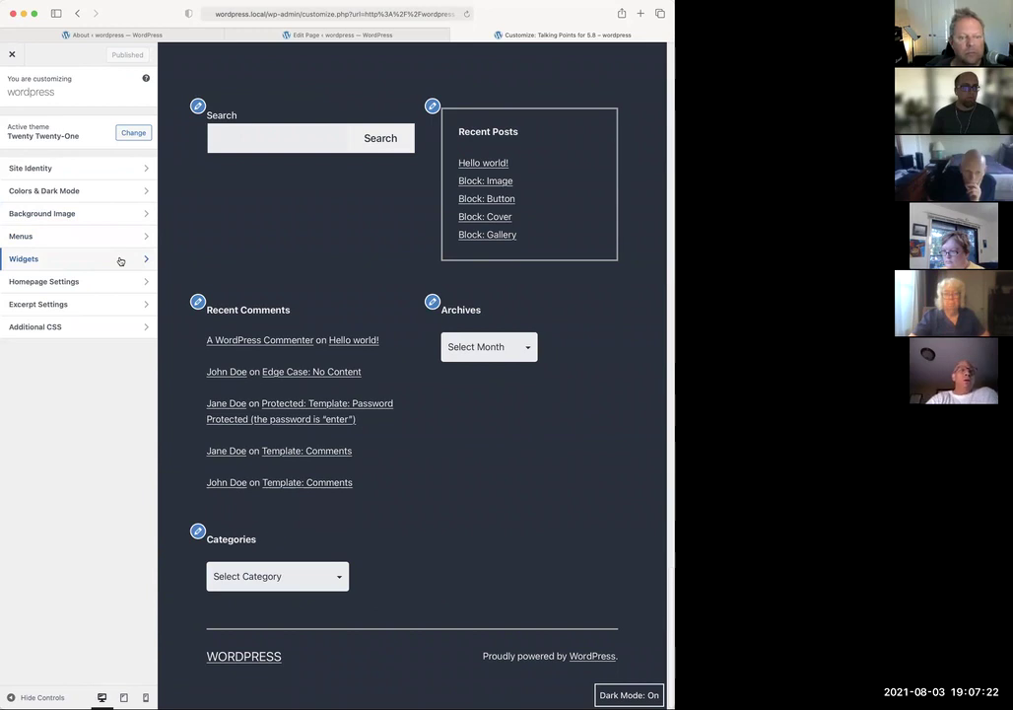
# Open the Footer widget area in the Customizer and look over its editor options and its Search and Recent Posts blocks
pyautogui.click(120, 260)
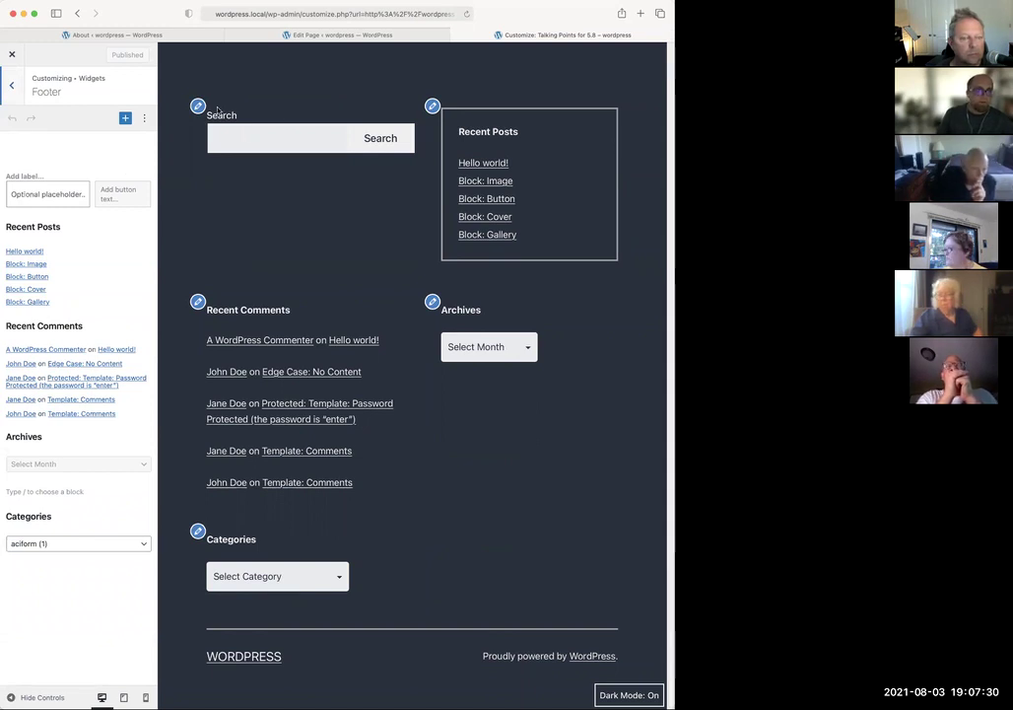
pyautogui.click(145, 118)
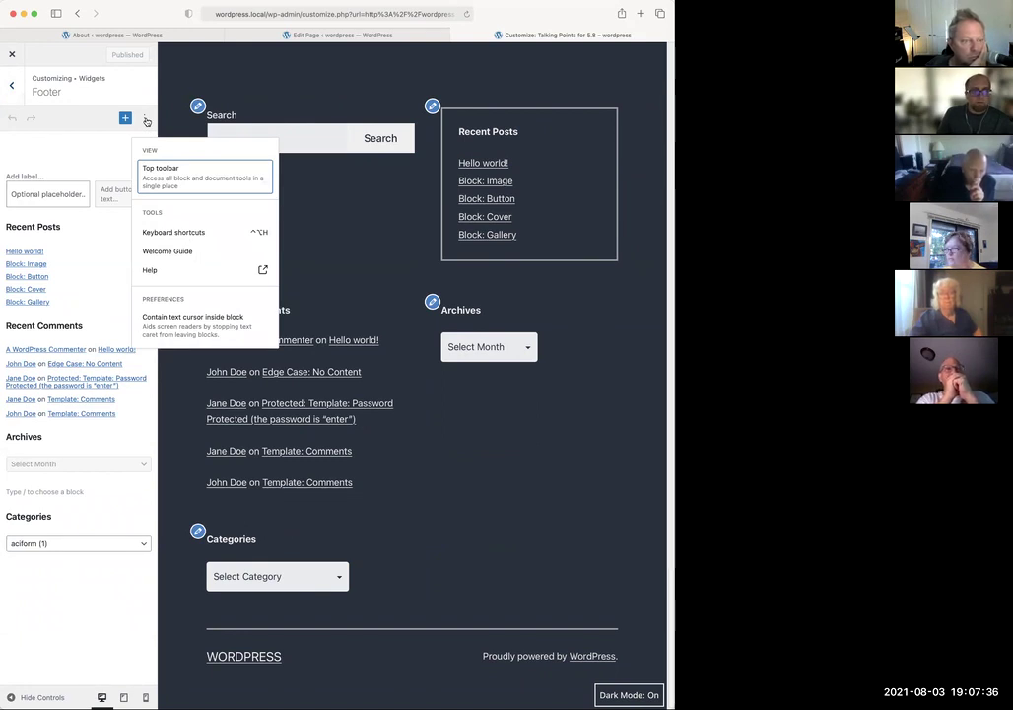
pyautogui.click(248, 88)
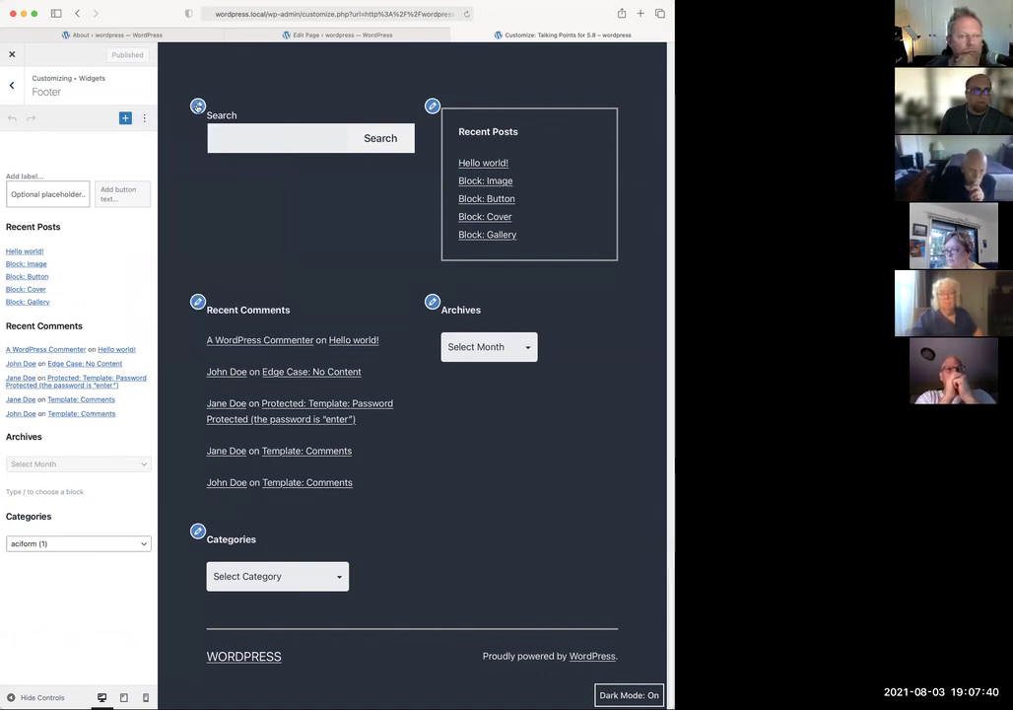
pyautogui.click(57, 173)
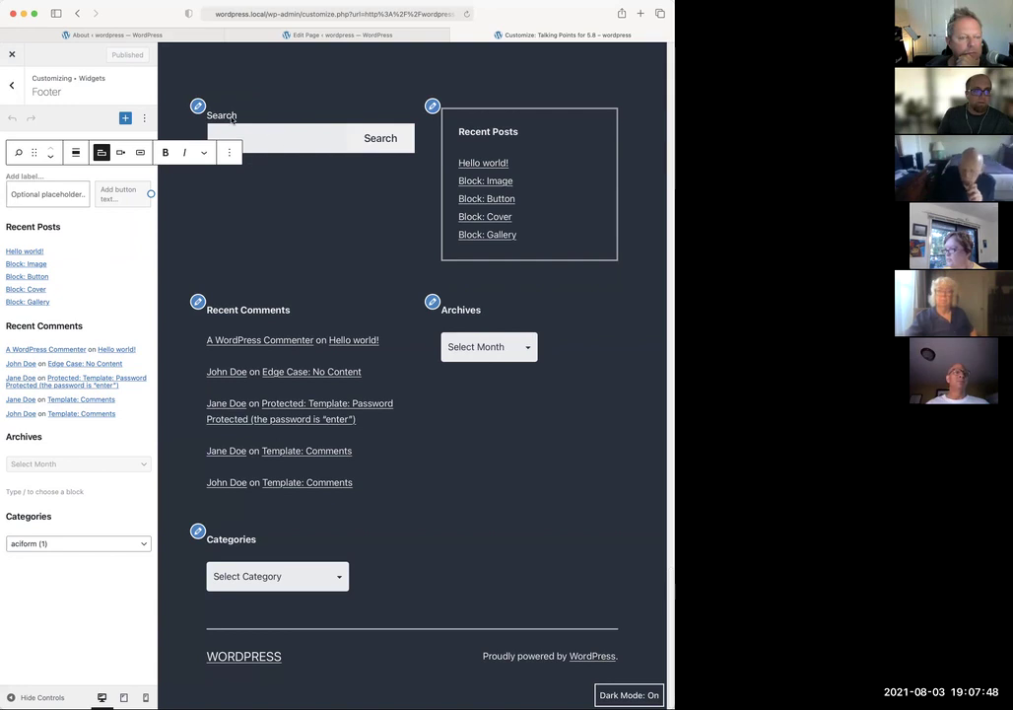
pyautogui.click(47, 227)
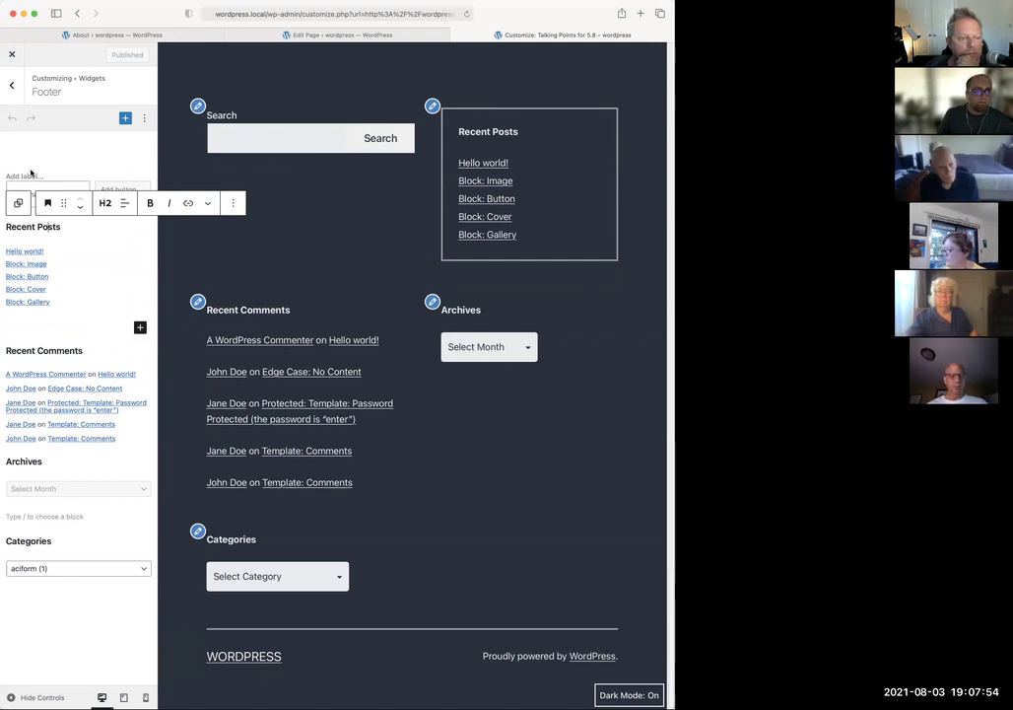
# Set the button position of the footer's Search block to Button Inside
pyautogui.click(33, 175)
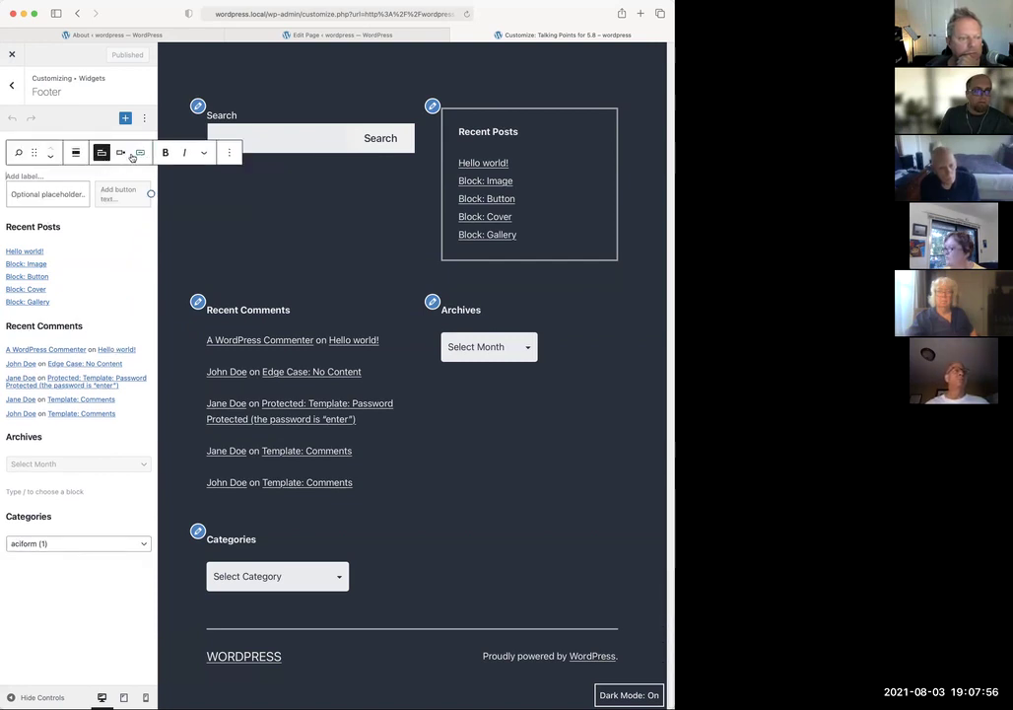
pyautogui.click(122, 154)
pyautogui.click(152, 206)
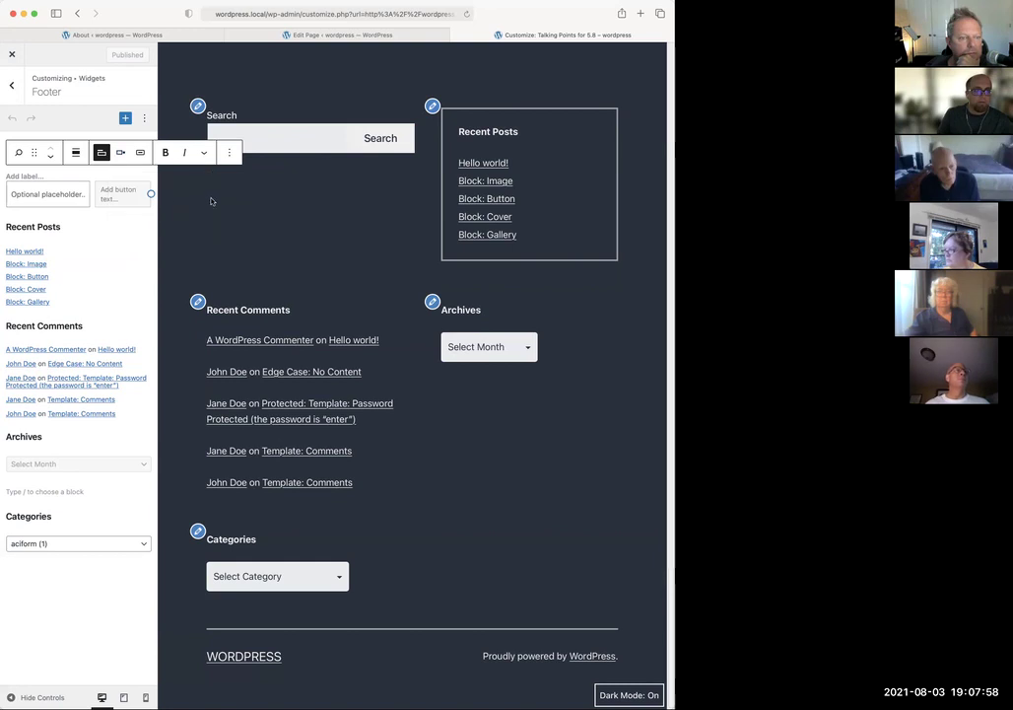
pyautogui.click(119, 155)
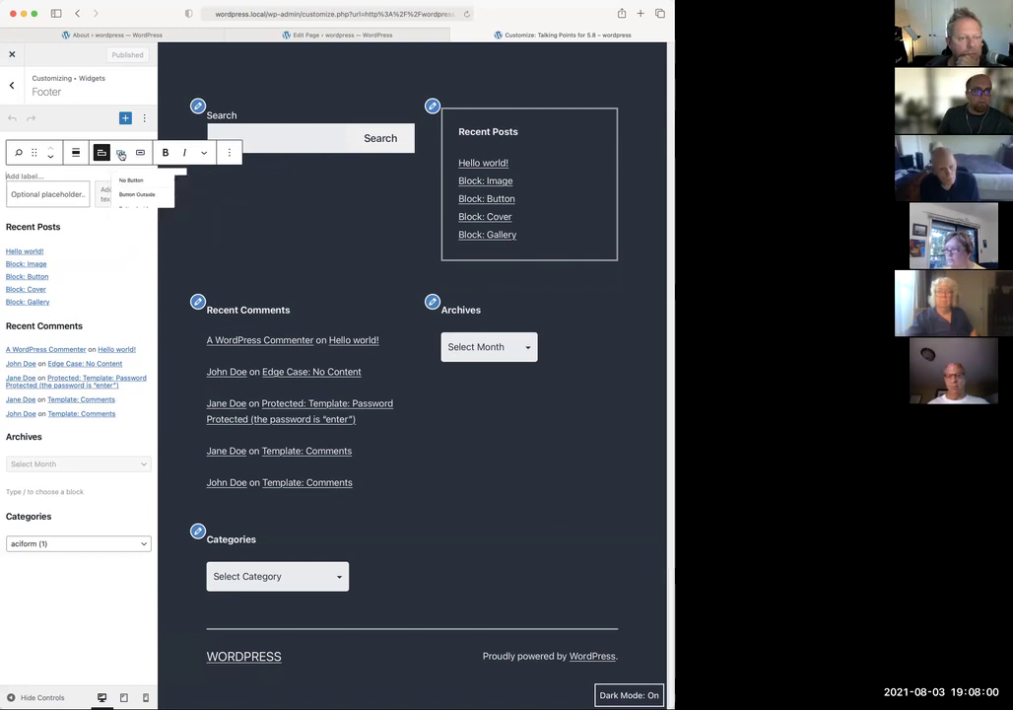
pyautogui.click(168, 209)
pyautogui.click(123, 153)
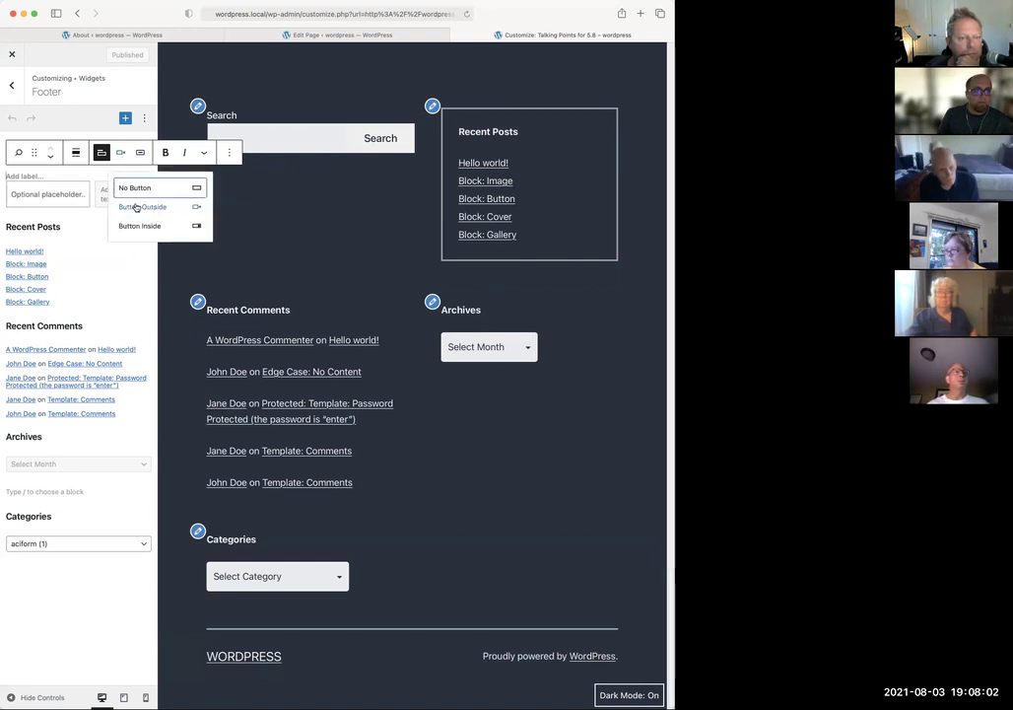
pyautogui.click(138, 227)
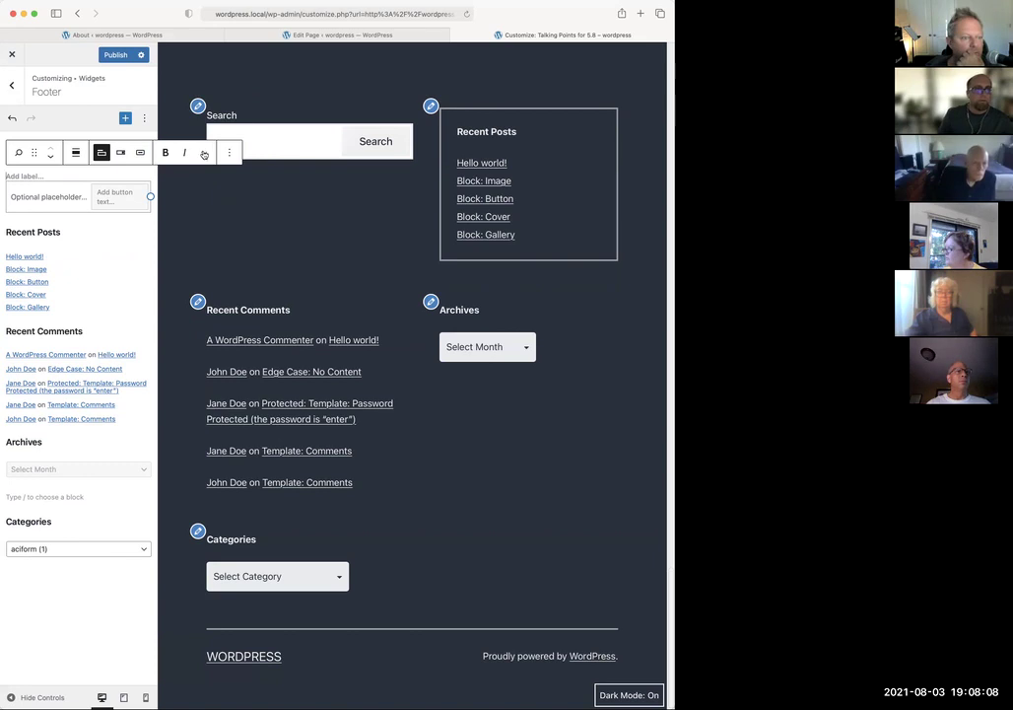
# Switch the footer Search block to an icon button and narrow the block to about 260 px
pyautogui.click(141, 154)
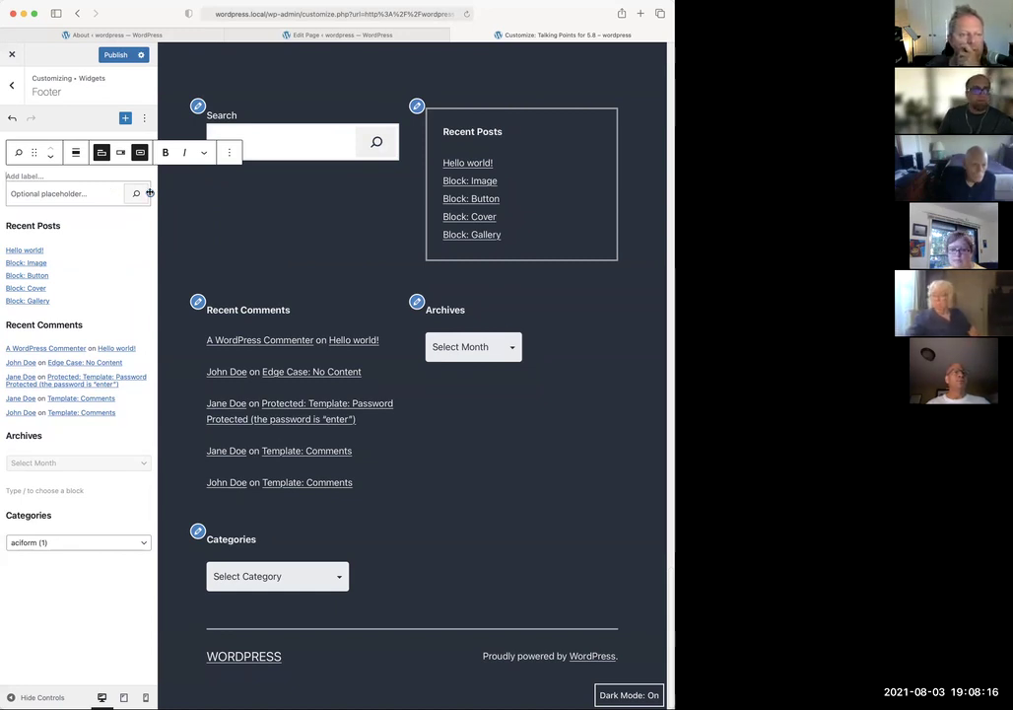
pyautogui.moveTo(150, 192)
pyautogui.mouseDown()
pyautogui.moveTo(121, 193)
pyautogui.moveTo(151, 193)
pyautogui.mouseUp()
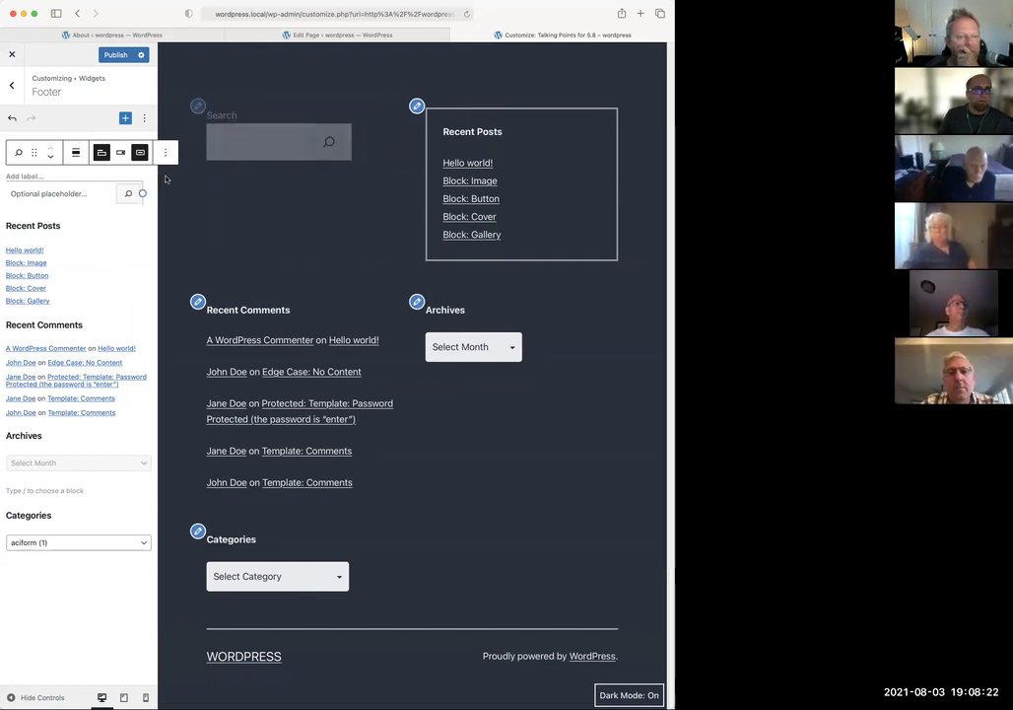
pyautogui.click(166, 153)
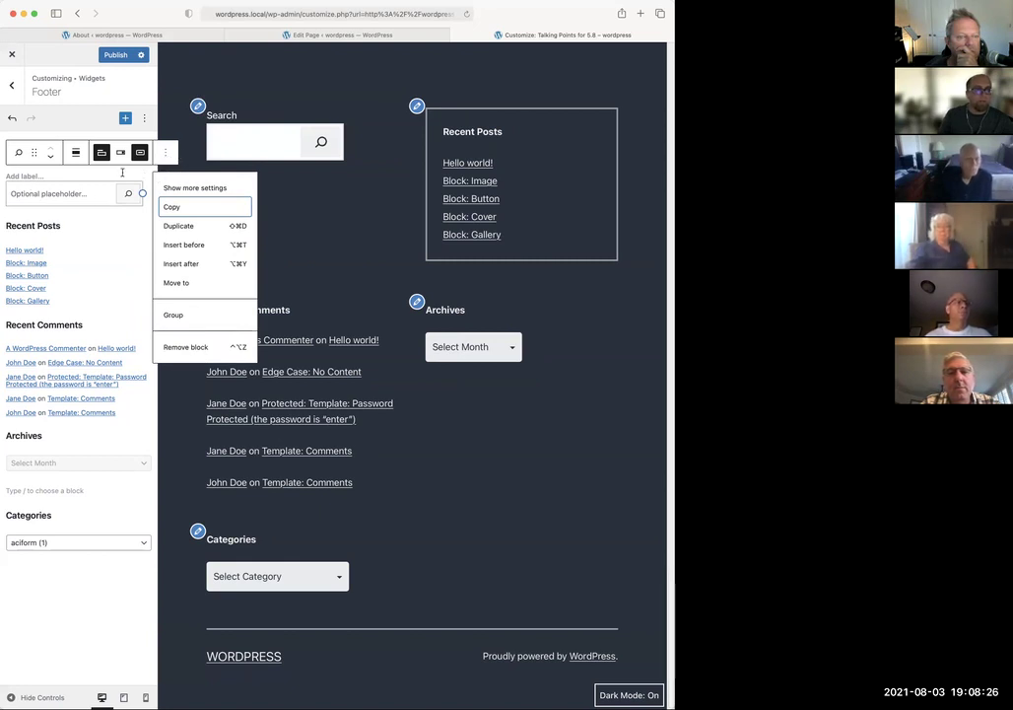
pyautogui.click(166, 153)
pyautogui.click(165, 152)
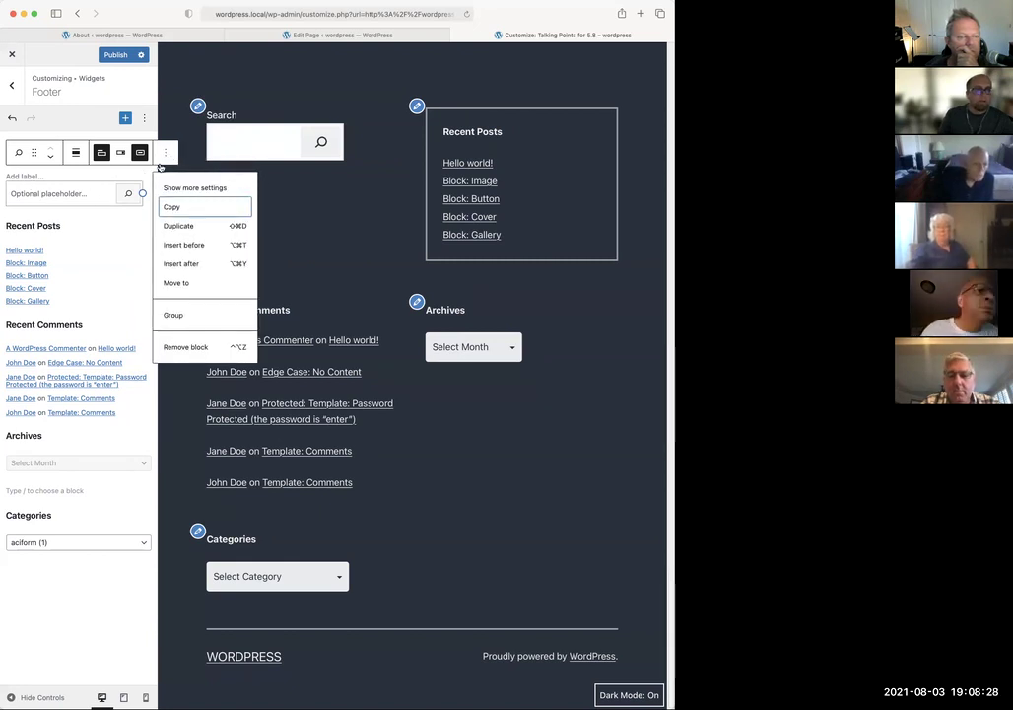
pyautogui.click(90, 226)
pyautogui.click(28, 177)
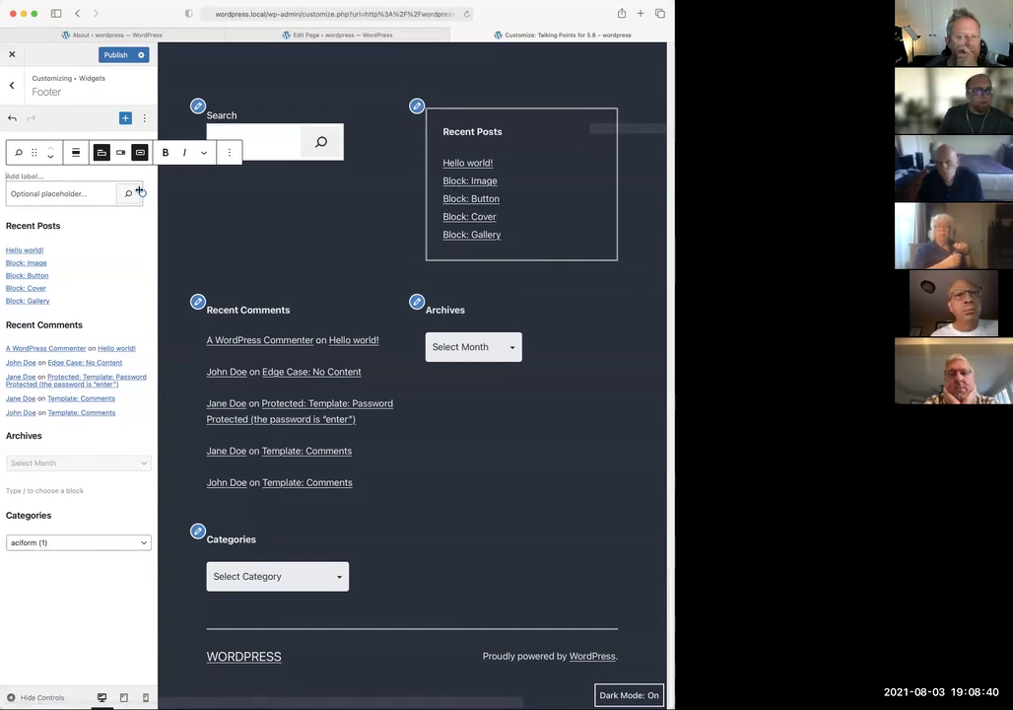
pyautogui.click(90, 192)
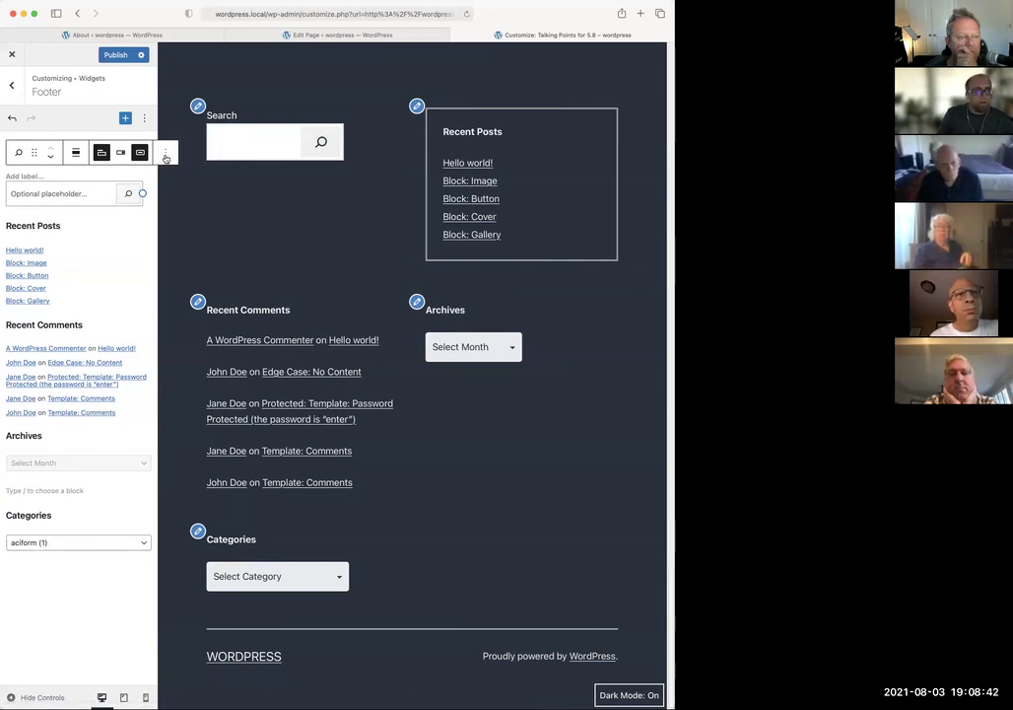
# Set the footer Search block's width to 100% in its detailed block settings and return to the Footer widgets
pyautogui.click(166, 155)
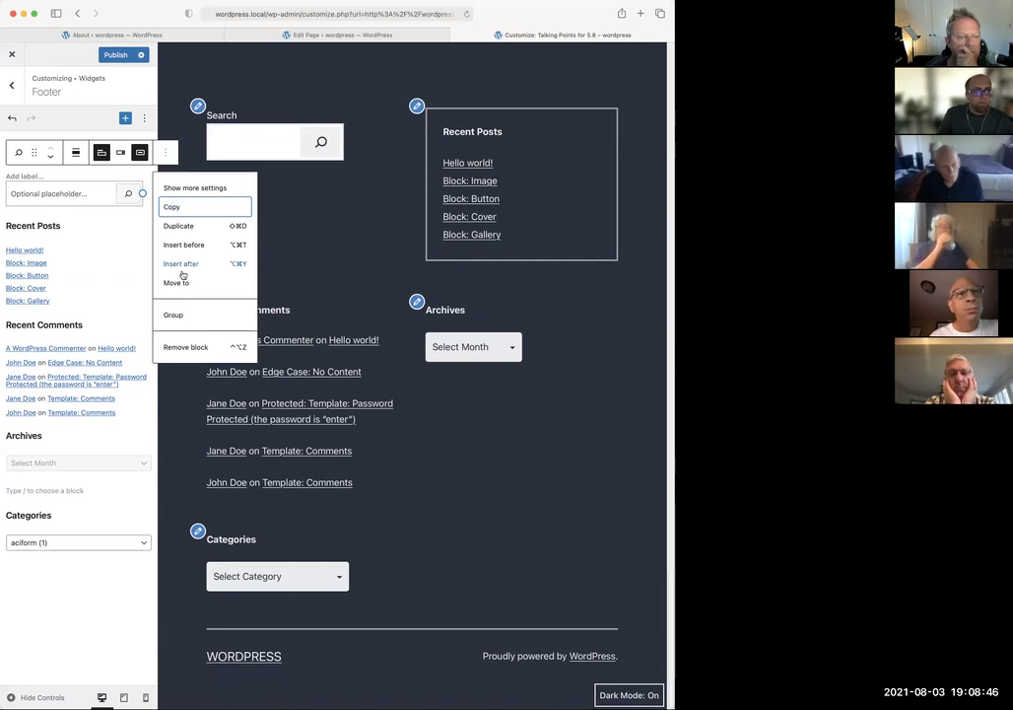
pyautogui.click(191, 189)
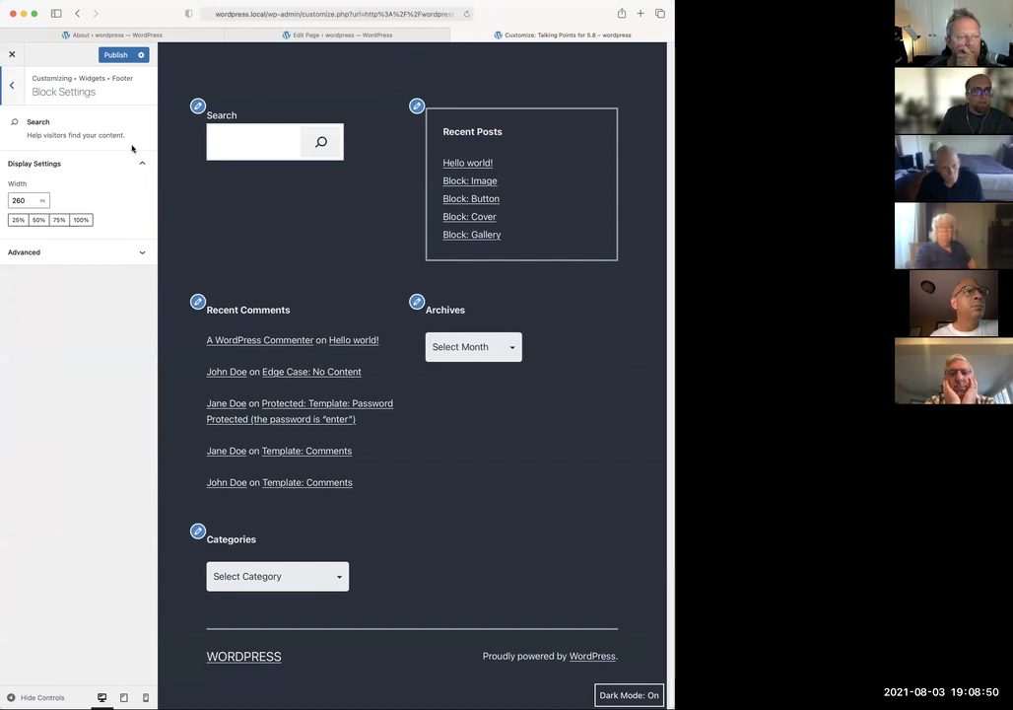
pyautogui.doubleClick(28, 200)
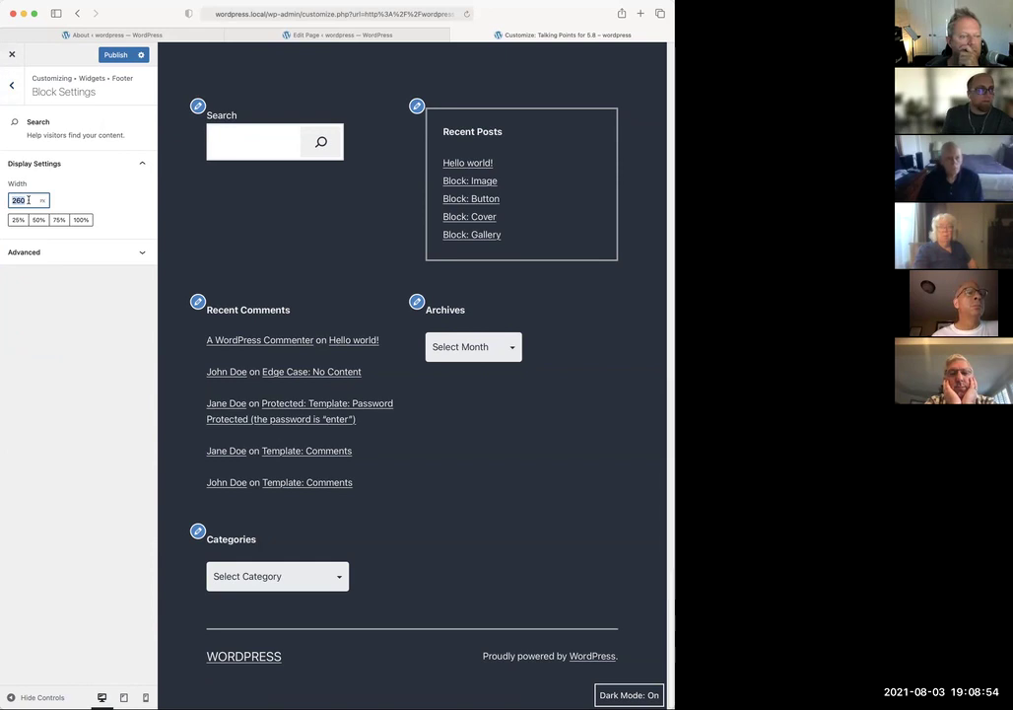
pyautogui.click(82, 220)
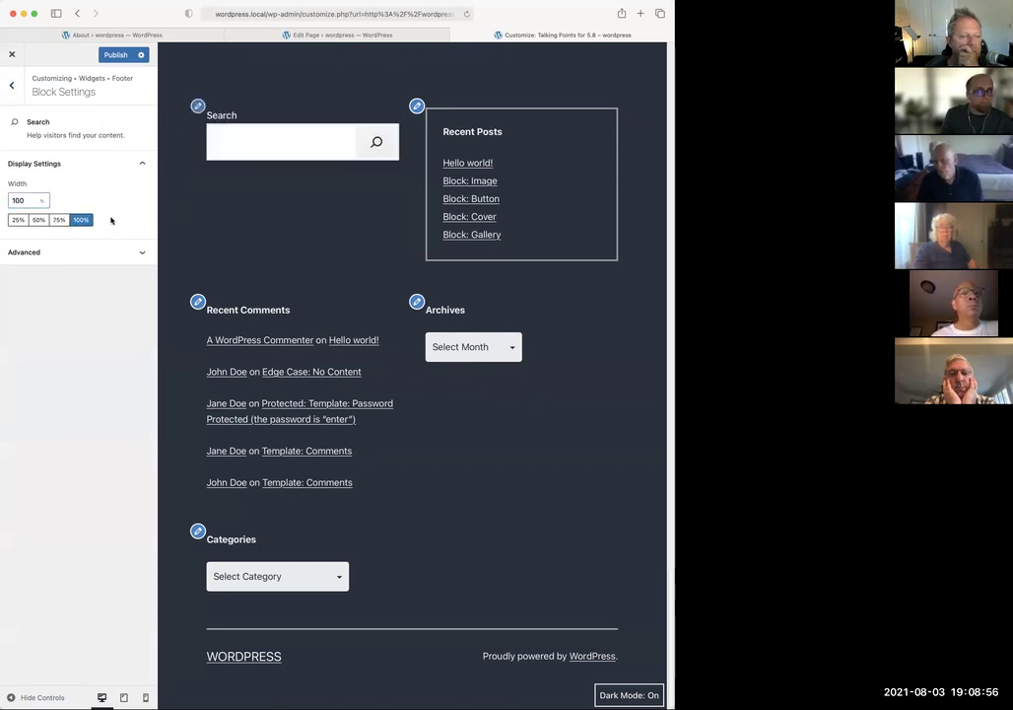
pyautogui.click(14, 89)
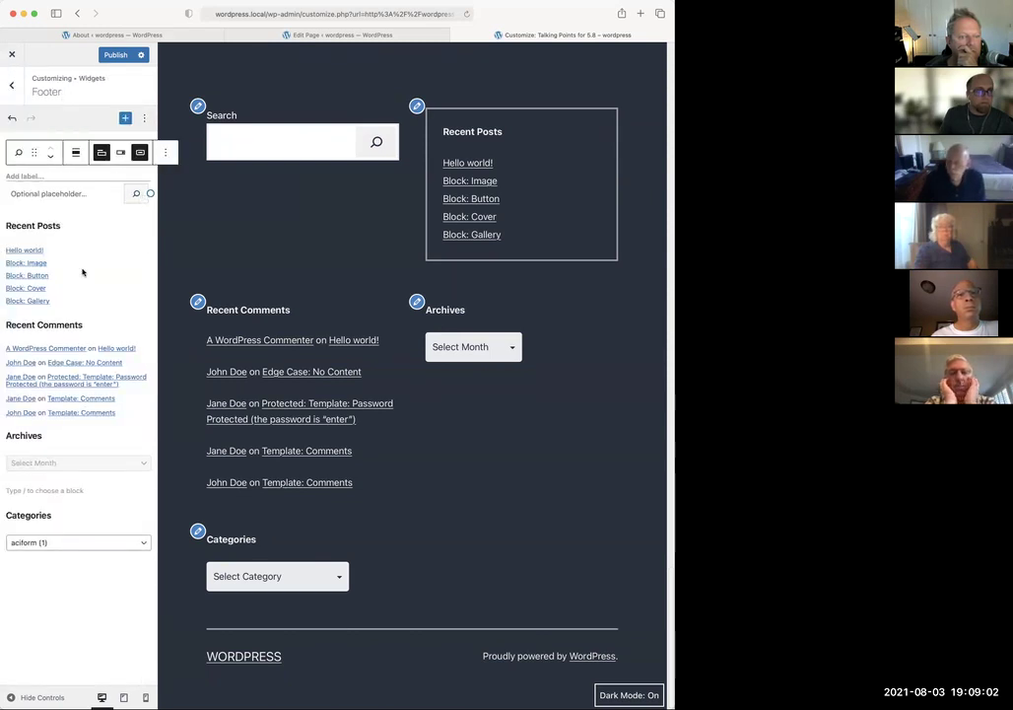
# Start adding a new block at the end of the Footer widget area, below Categories
pyautogui.click(83, 272)
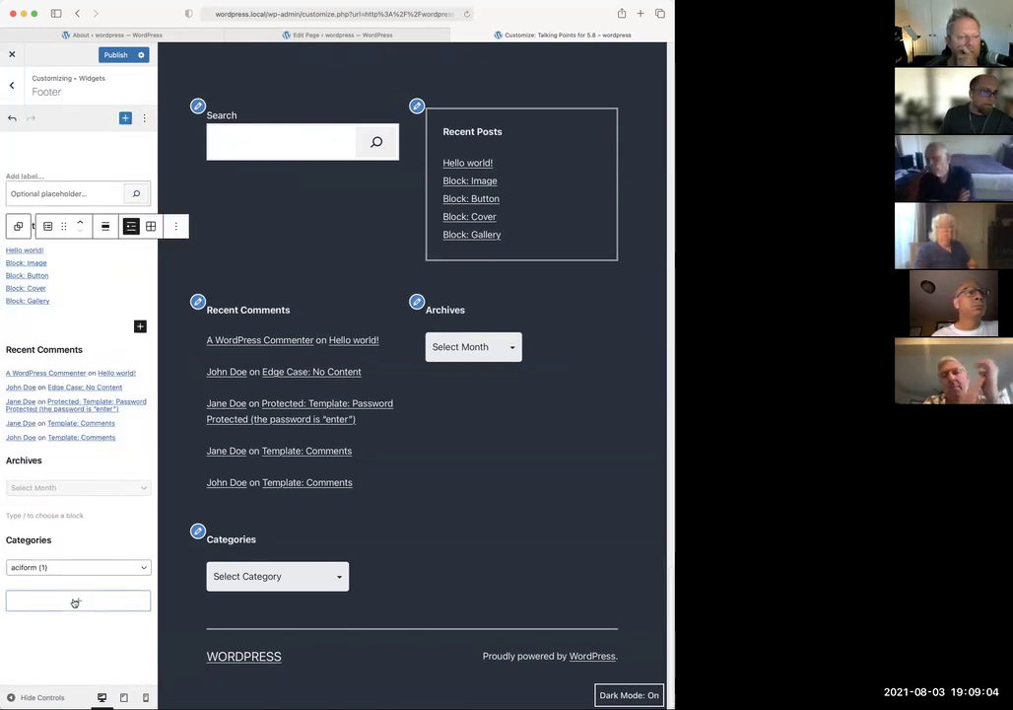
pyautogui.click(77, 603)
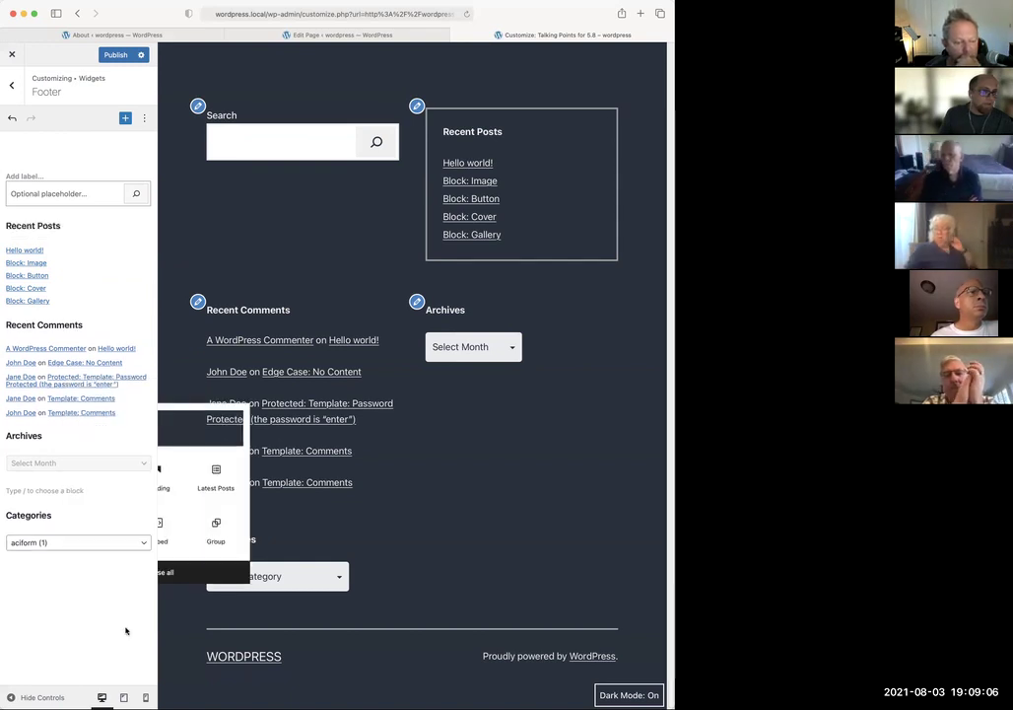
# Publish the footer widget changes and close the Customizer
pyautogui.moveTo(79, 527)
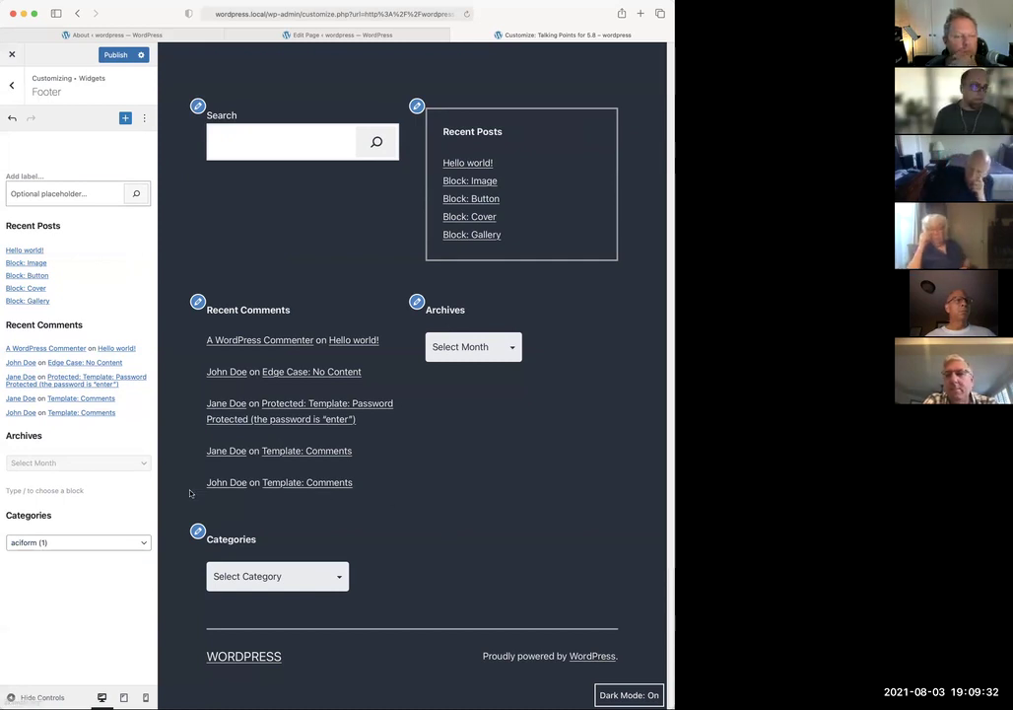
pyautogui.click(115, 54)
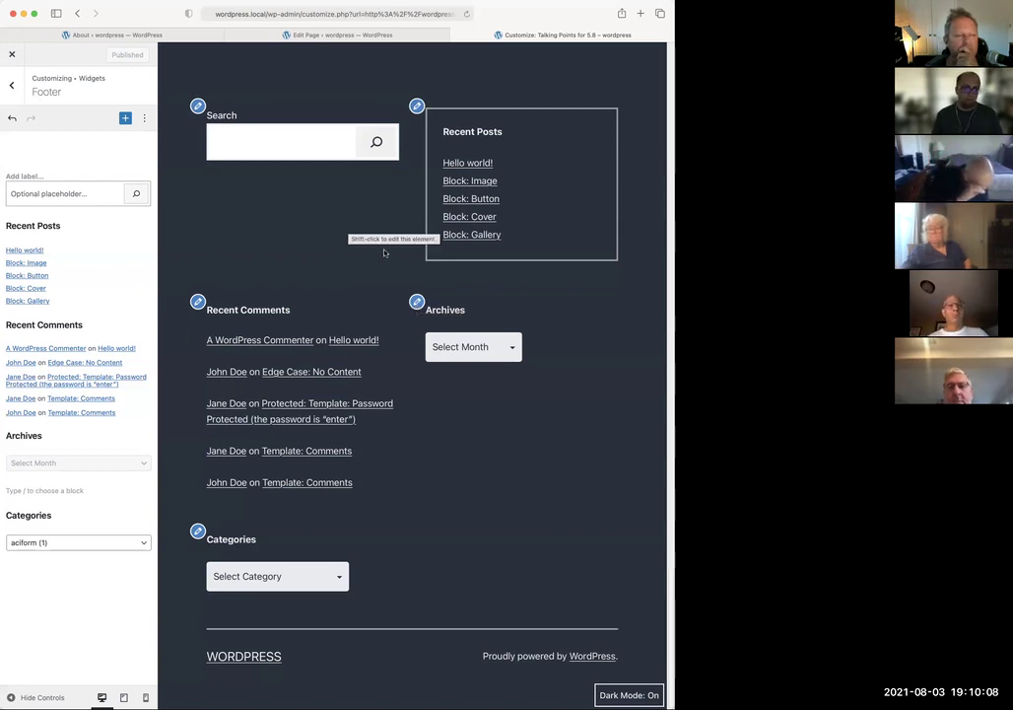
pyautogui.click(9, 56)
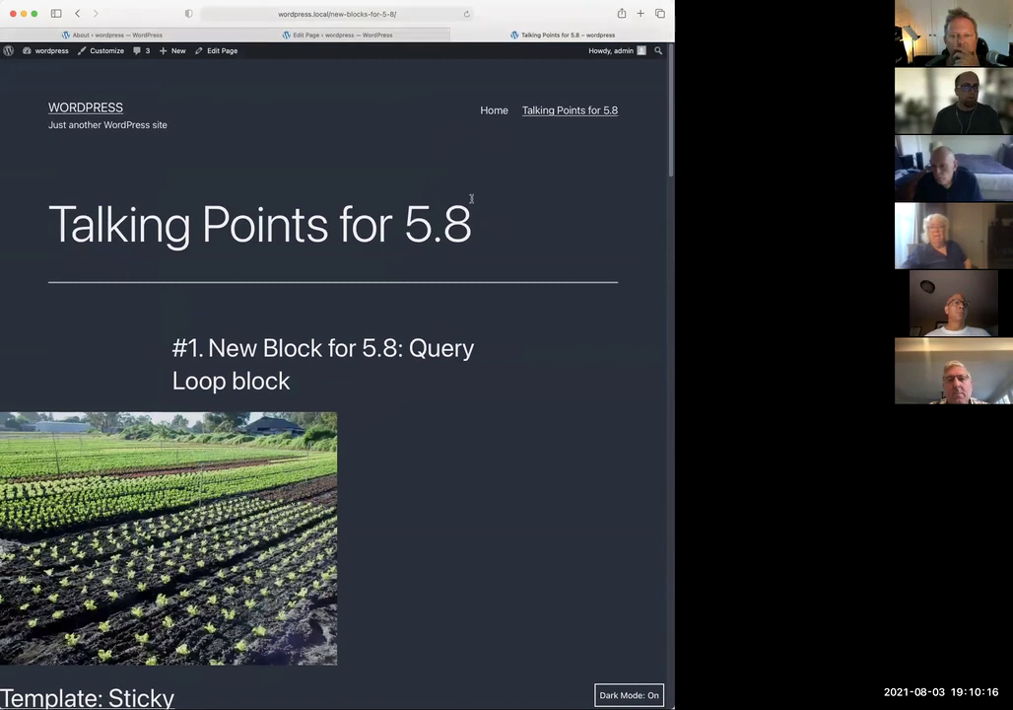
# Open the Pattern Library page through the "#3. Pattern Directory" heading link on the Talking Points for 5.8 page
pyautogui.scroll(-5, 471, 199)
pyautogui.scroll(-15, 471, 199)
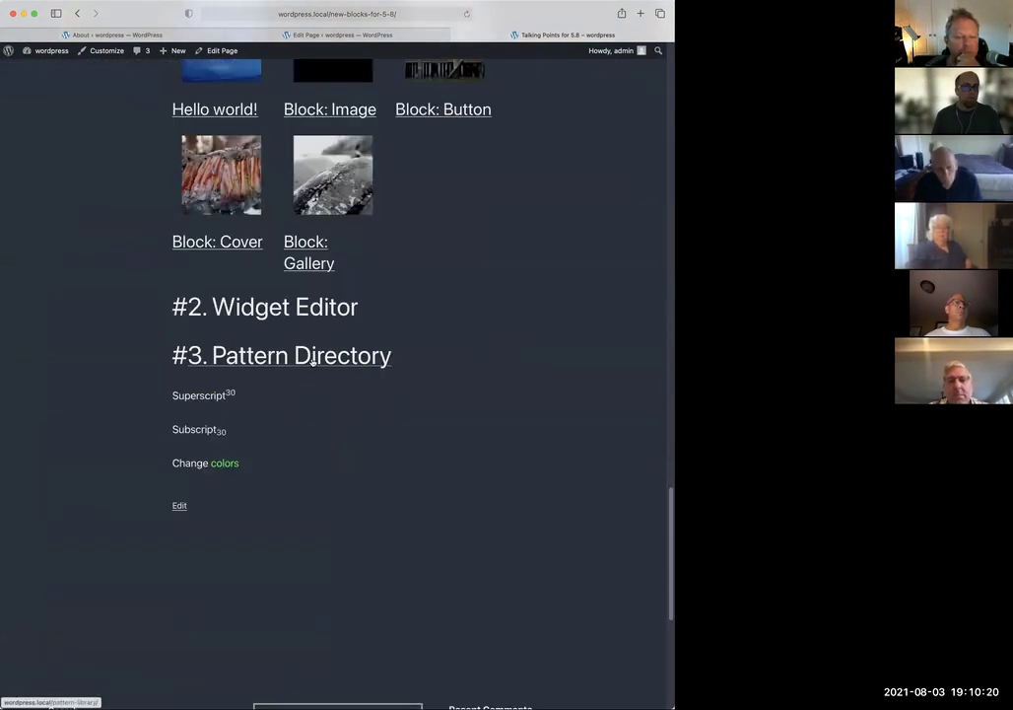
pyautogui.click(274, 358)
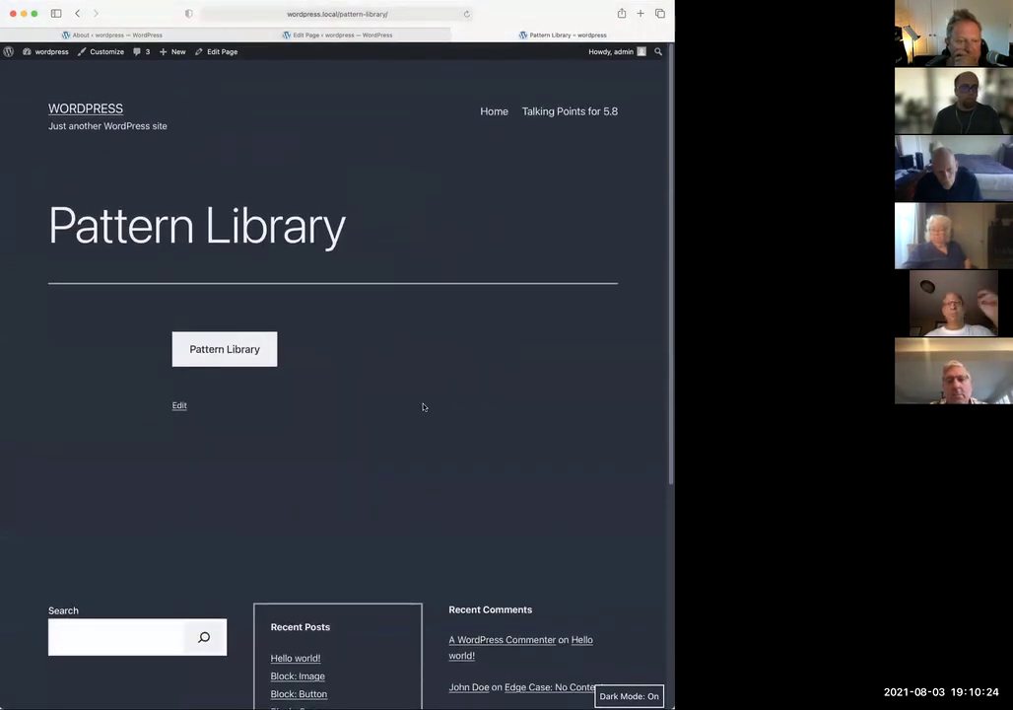
# Open the Pattern Library button's link in a new browser tab and switch to that tab
pyautogui.tripleClick(234, 340)
pyautogui.rightClick(234, 340)
pyautogui.click(281, 345)
pyautogui.click(570, 34)
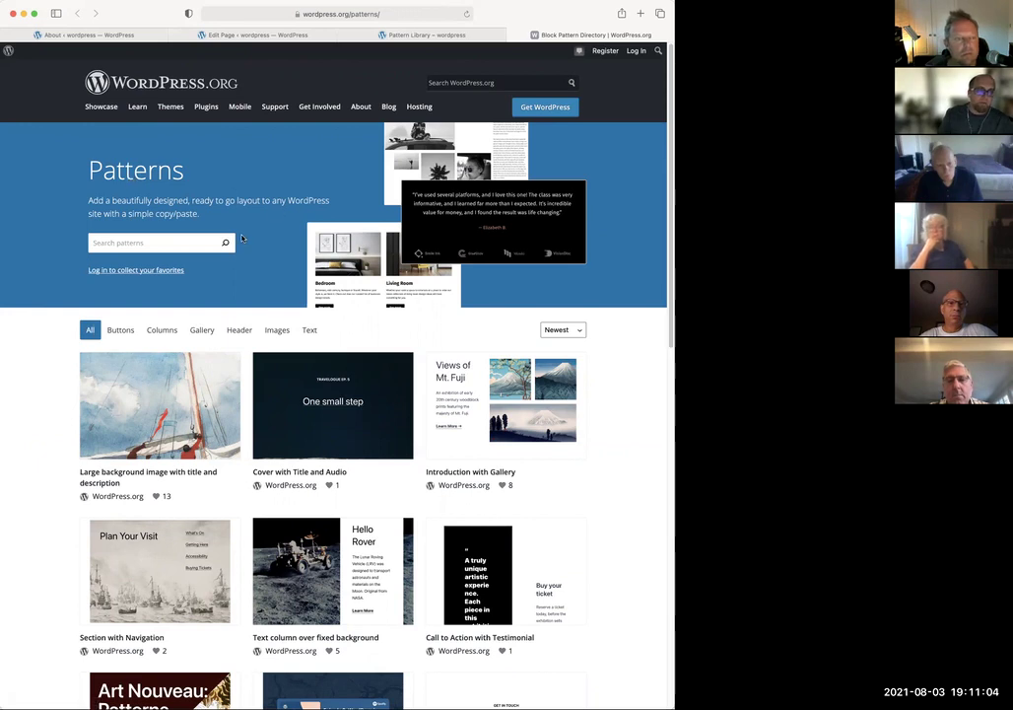
# Browse the block patterns in the directory, filtering by the Buttons category and by the Columns category
pyautogui.scroll(-5, 250, 237)
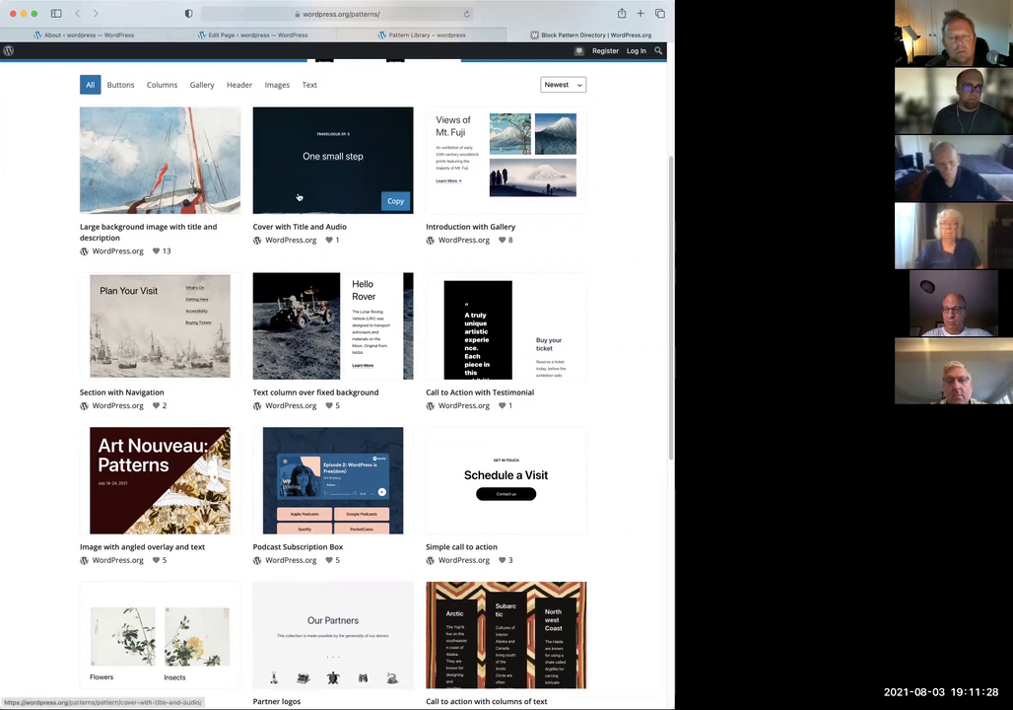
pyautogui.scroll(3, 145, 138)
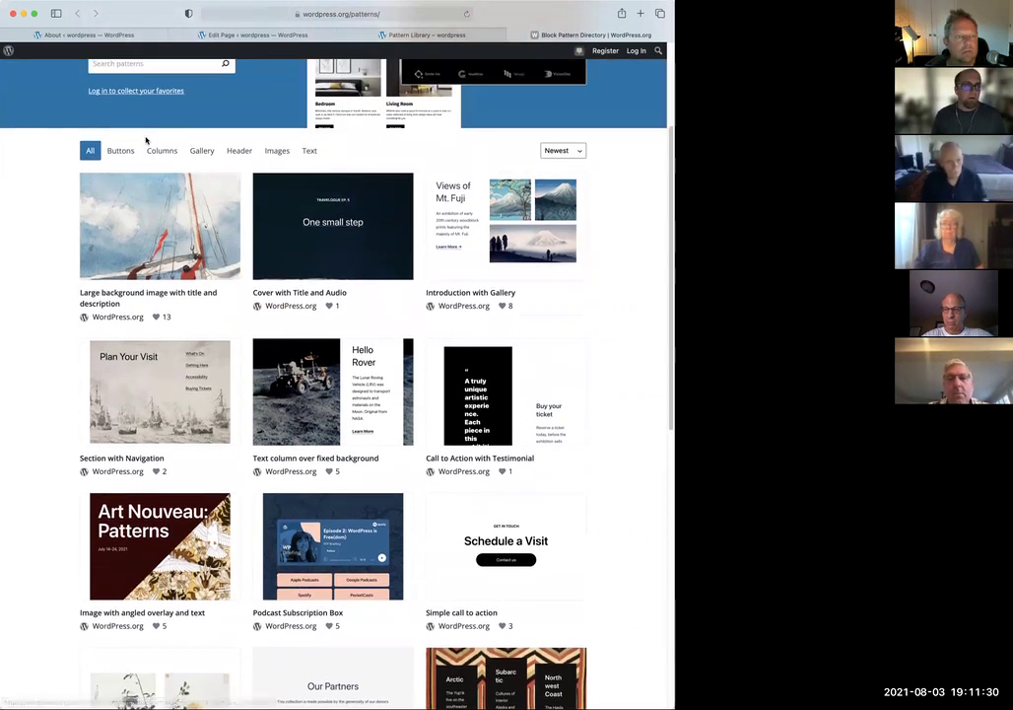
pyautogui.click(121, 231)
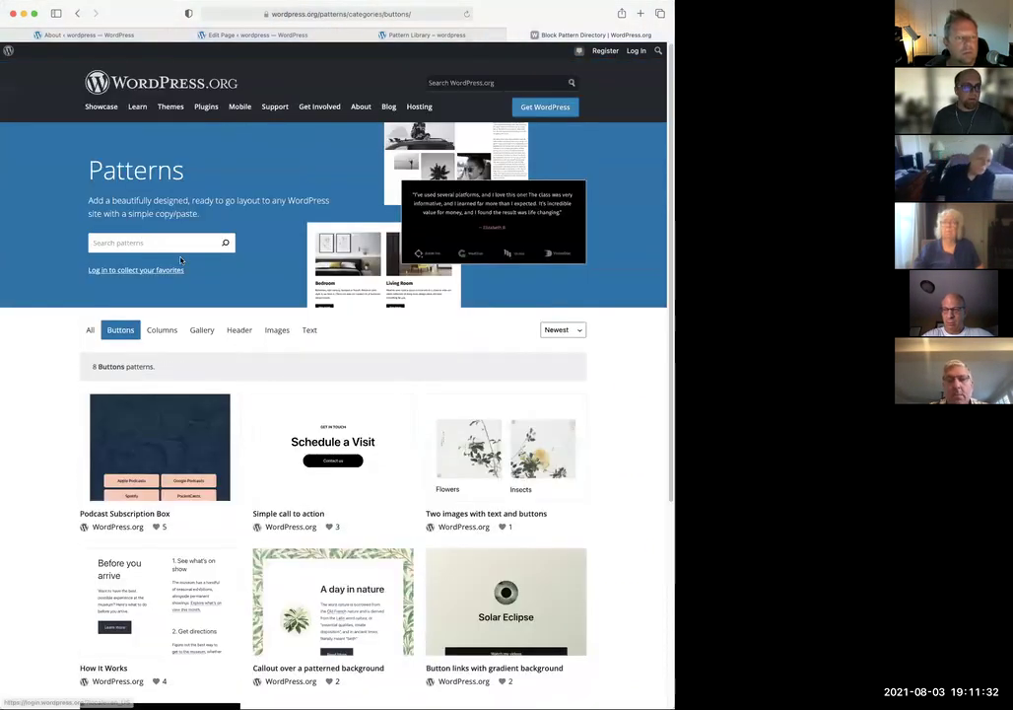
pyautogui.scroll(-3, 181, 260)
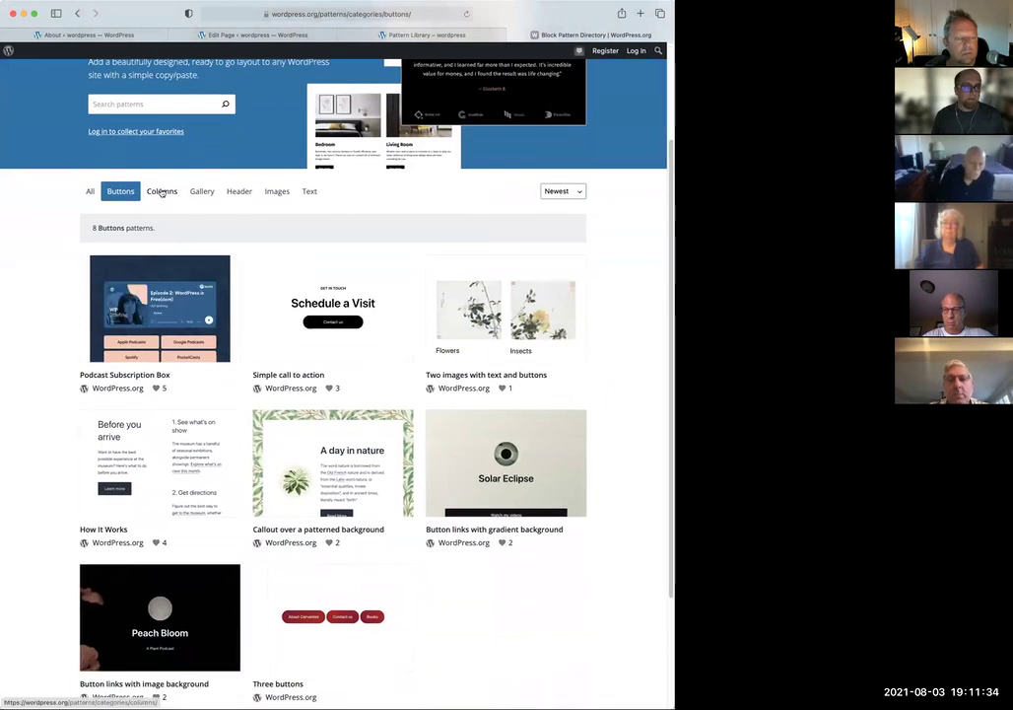
pyautogui.click(163, 192)
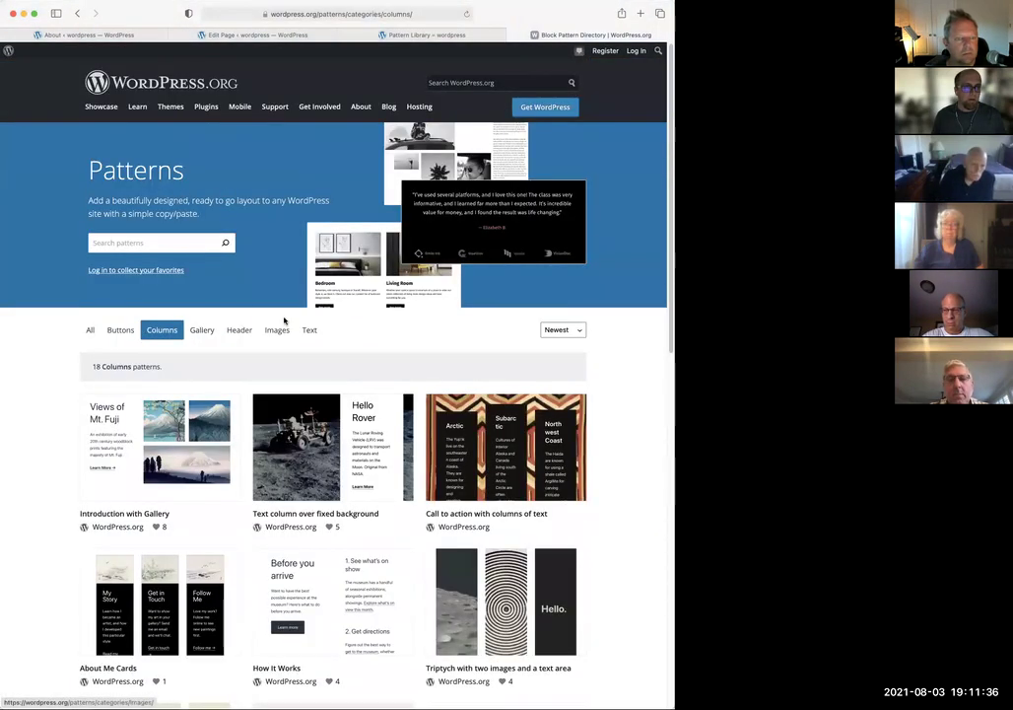
pyautogui.scroll(-5, 285, 320)
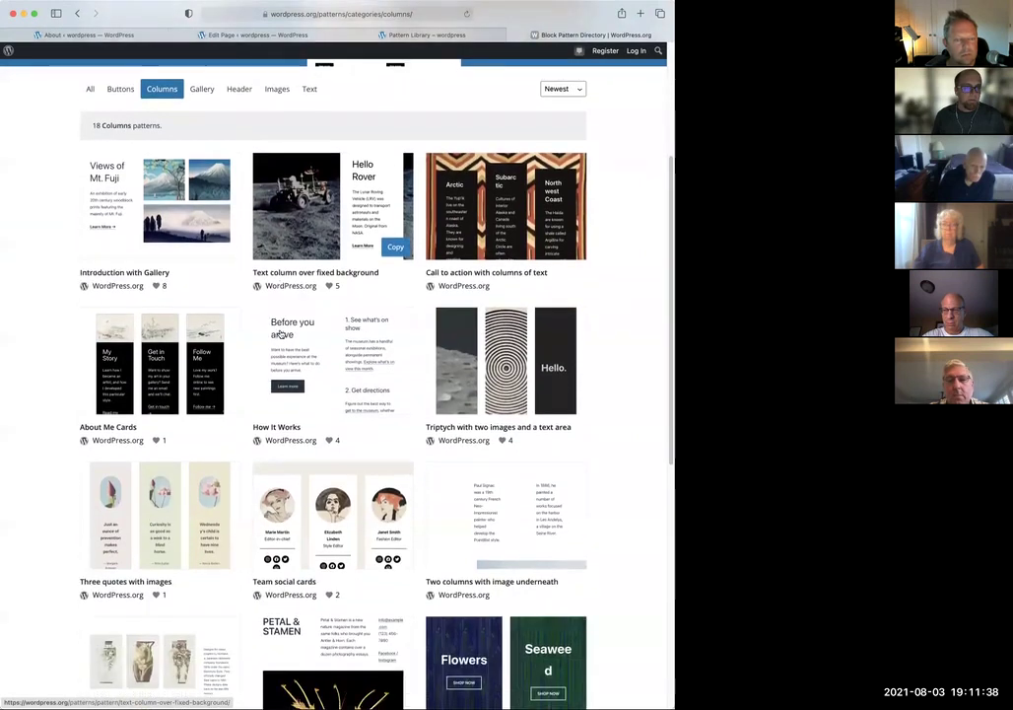
pyautogui.scroll(-3, 281, 336)
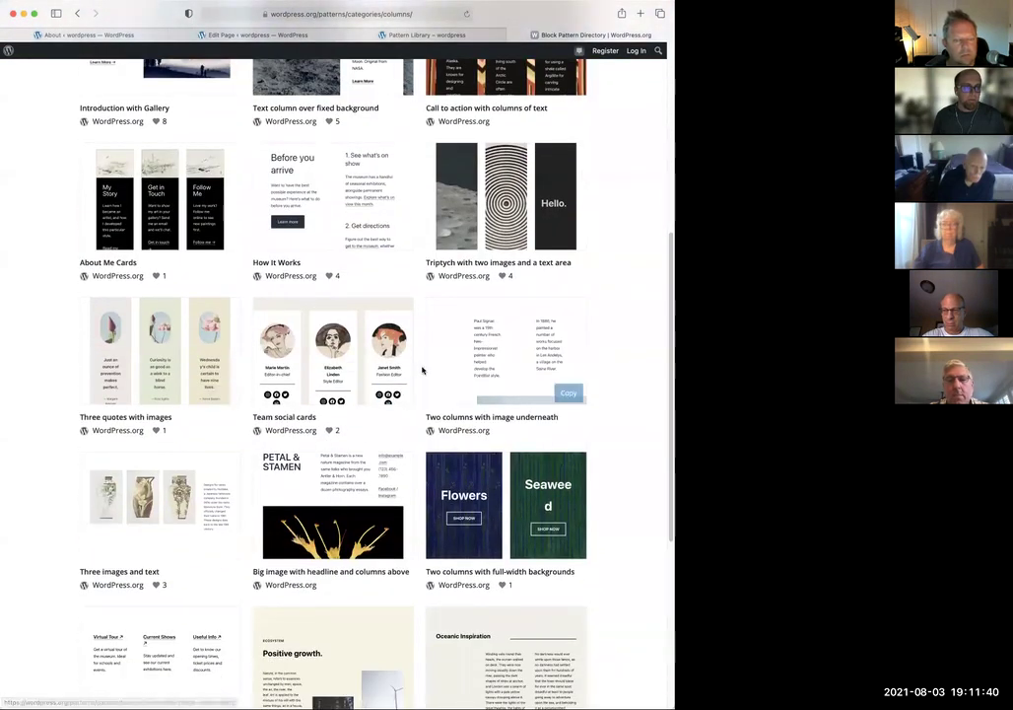
pyautogui.scroll(4, 205, 347)
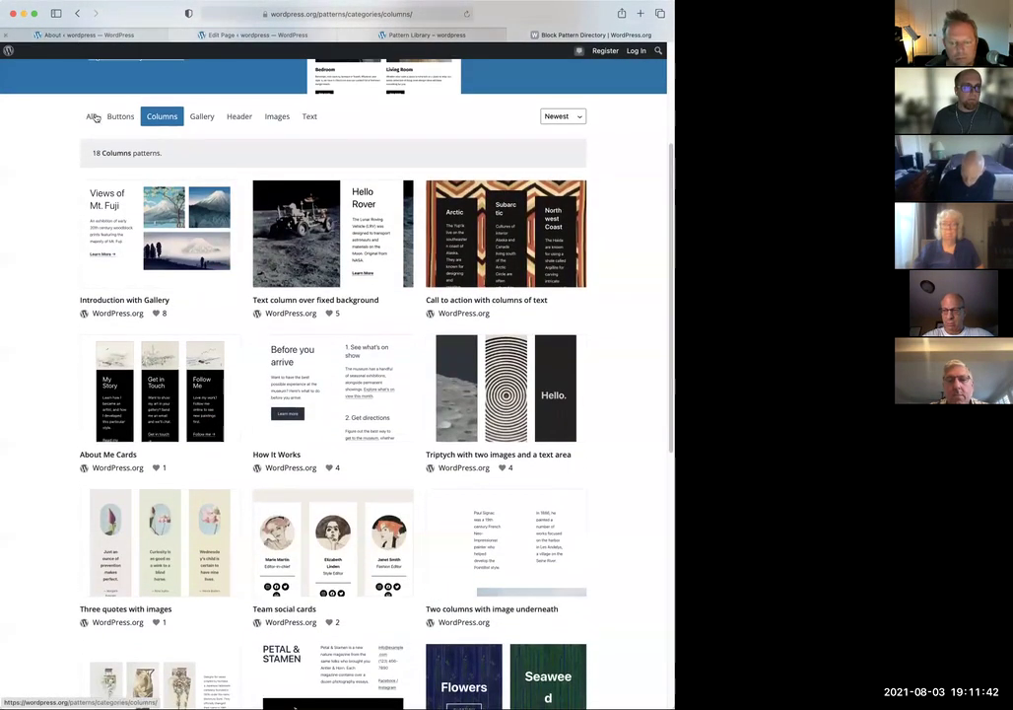
# Open the Podcast Subscription Box pattern from the Buttons category and examine its preview at Narrow (320px) width
pyautogui.click(116, 116)
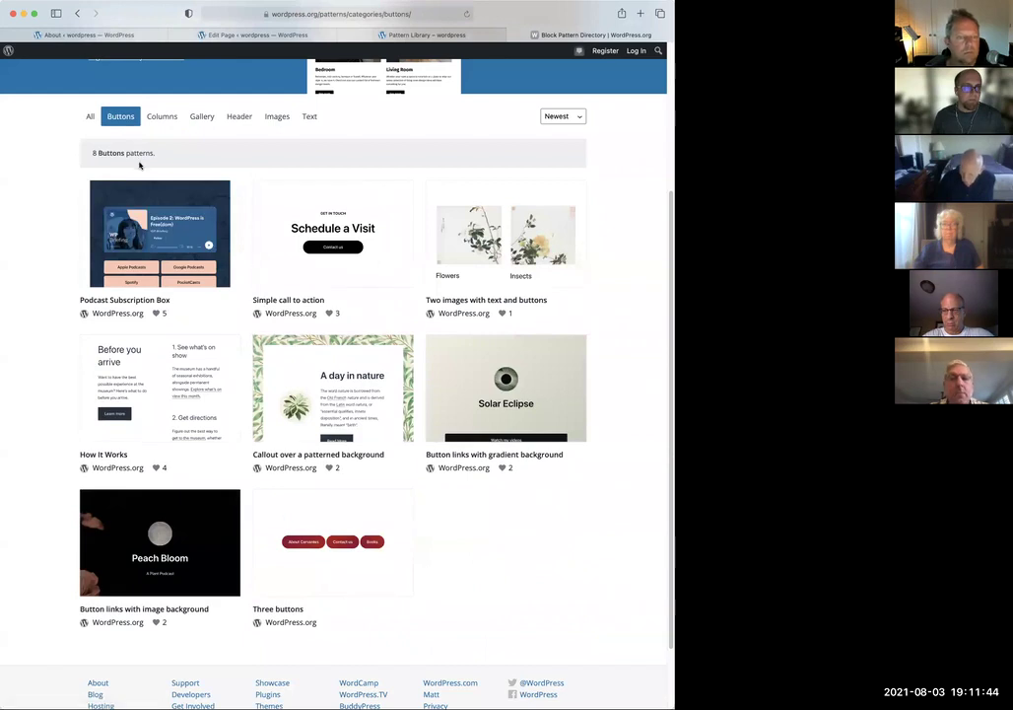
pyautogui.click(162, 202)
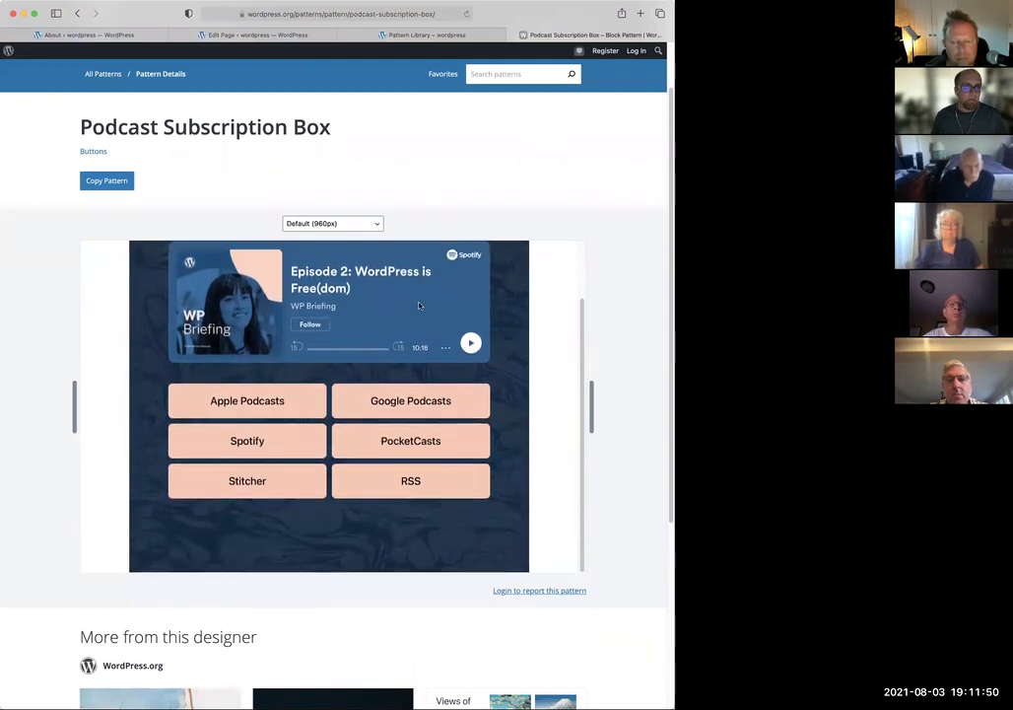
pyautogui.click(345, 223)
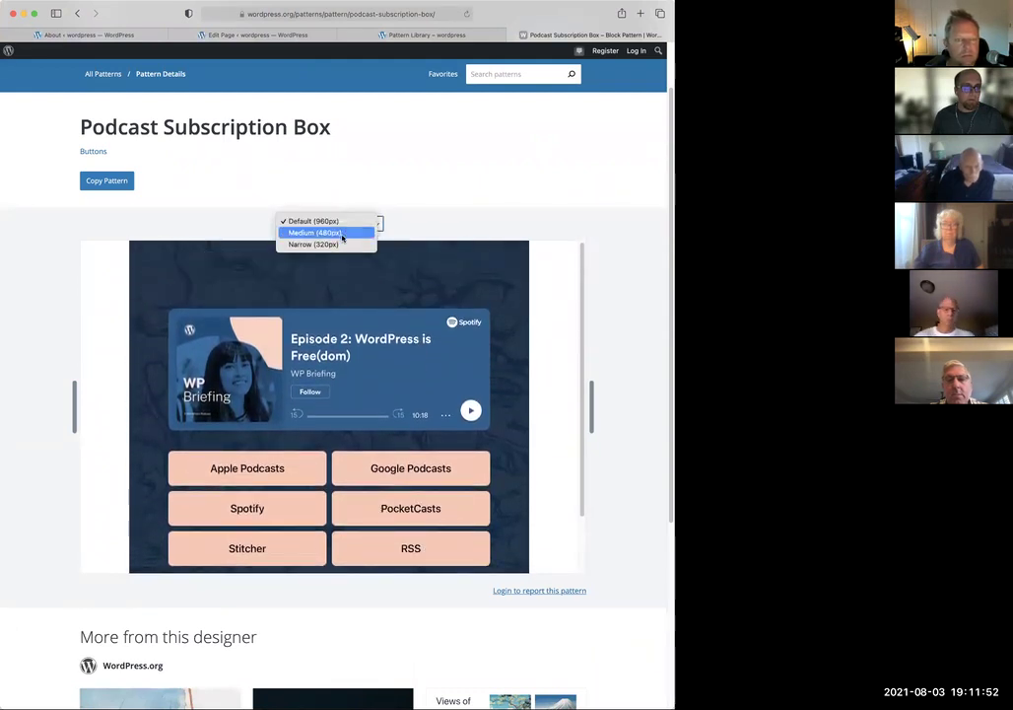
pyautogui.click(353, 244)
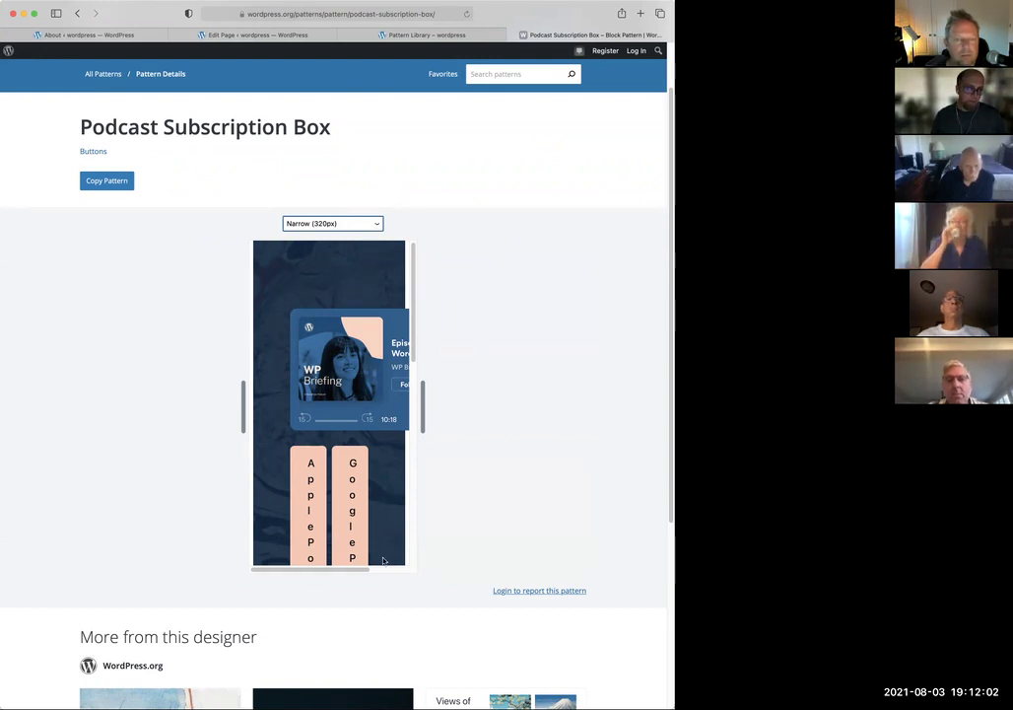
pyautogui.scroll(-3, 356, 517)
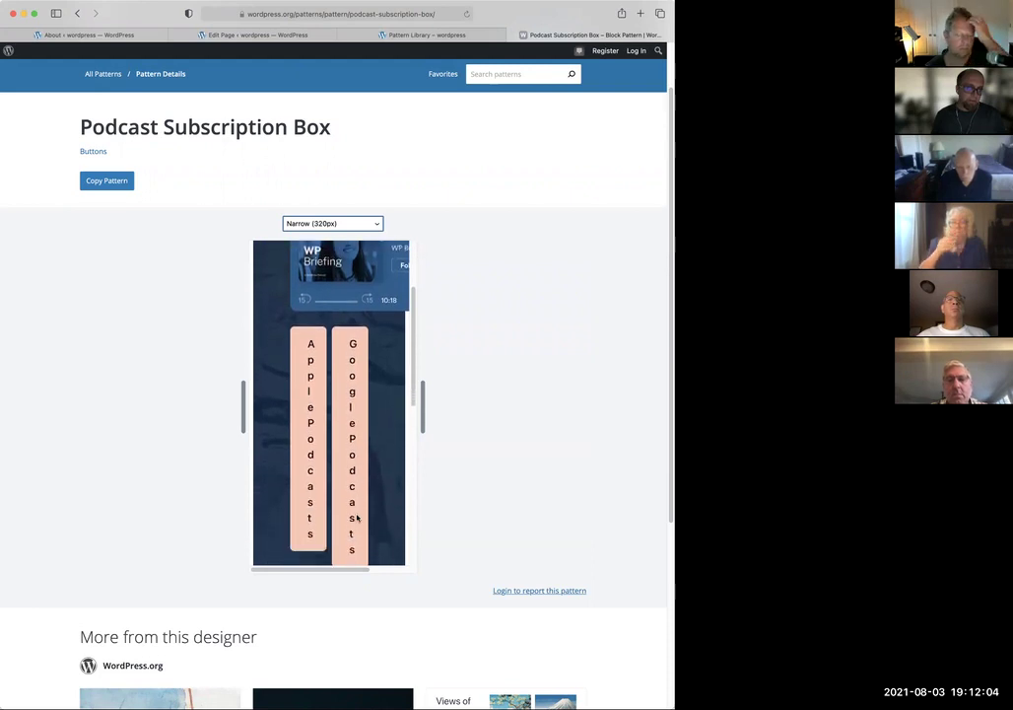
pyautogui.scroll(-10, 356, 516)
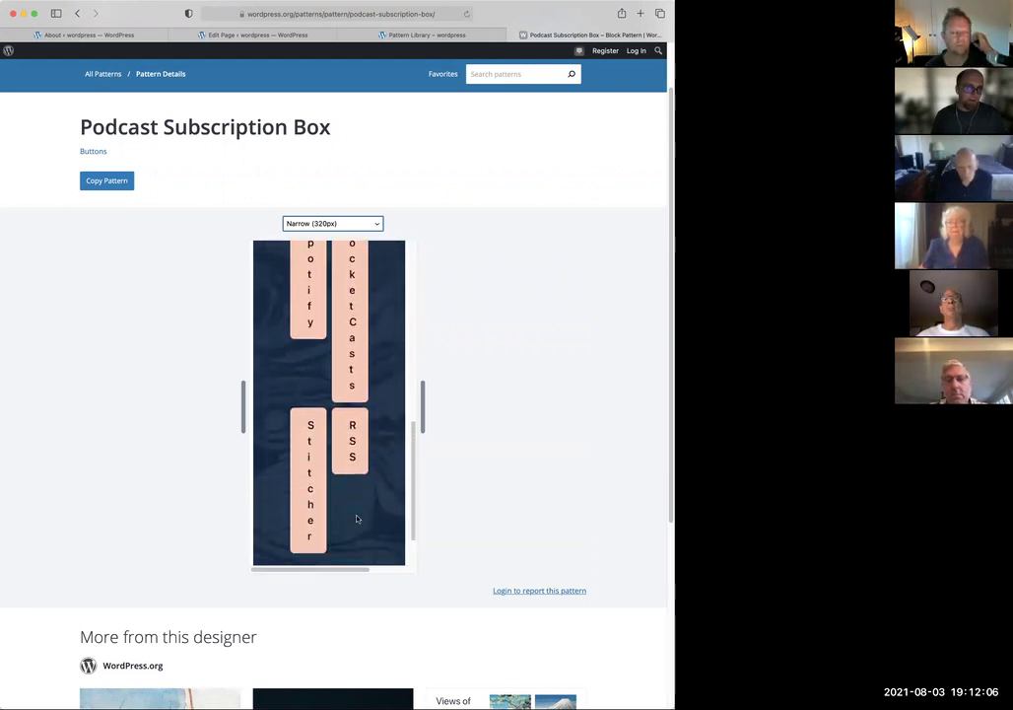
pyautogui.scroll(10, 351, 498)
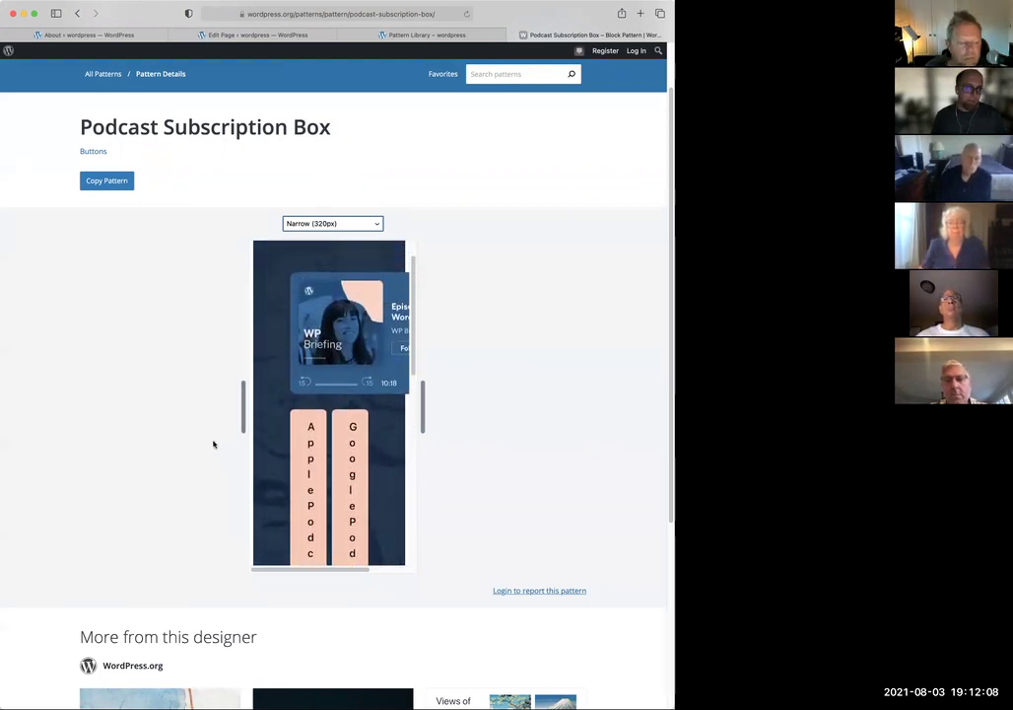
# Return to the list of all patterns and open the Introduction with Gallery pattern
pyautogui.click(104, 73)
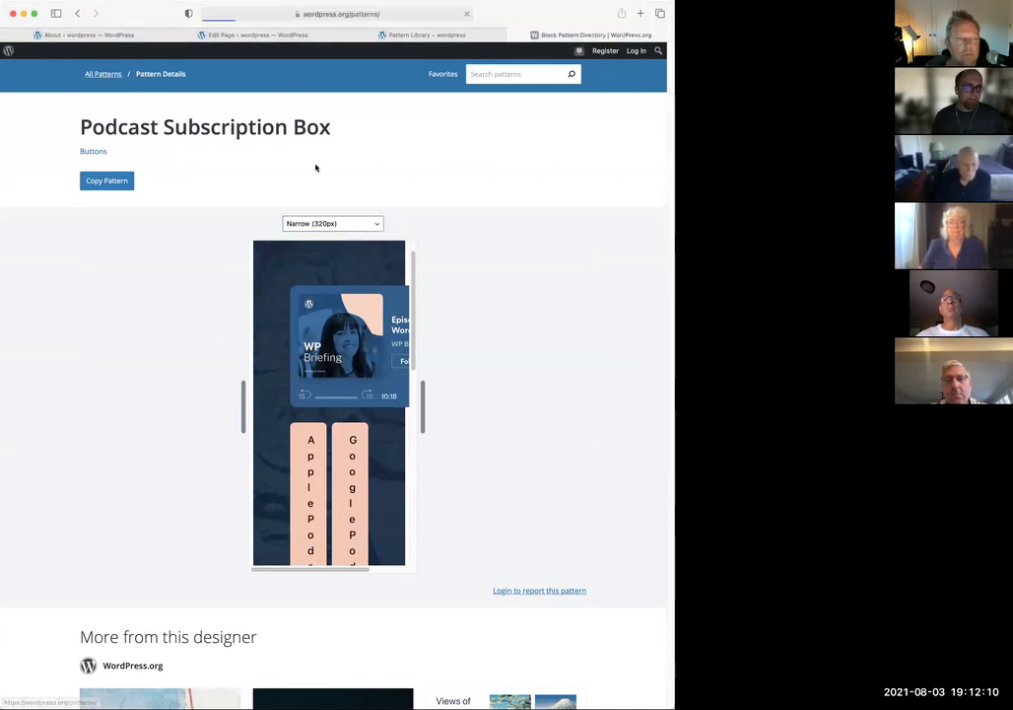
pyautogui.scroll(-3, 493, 324)
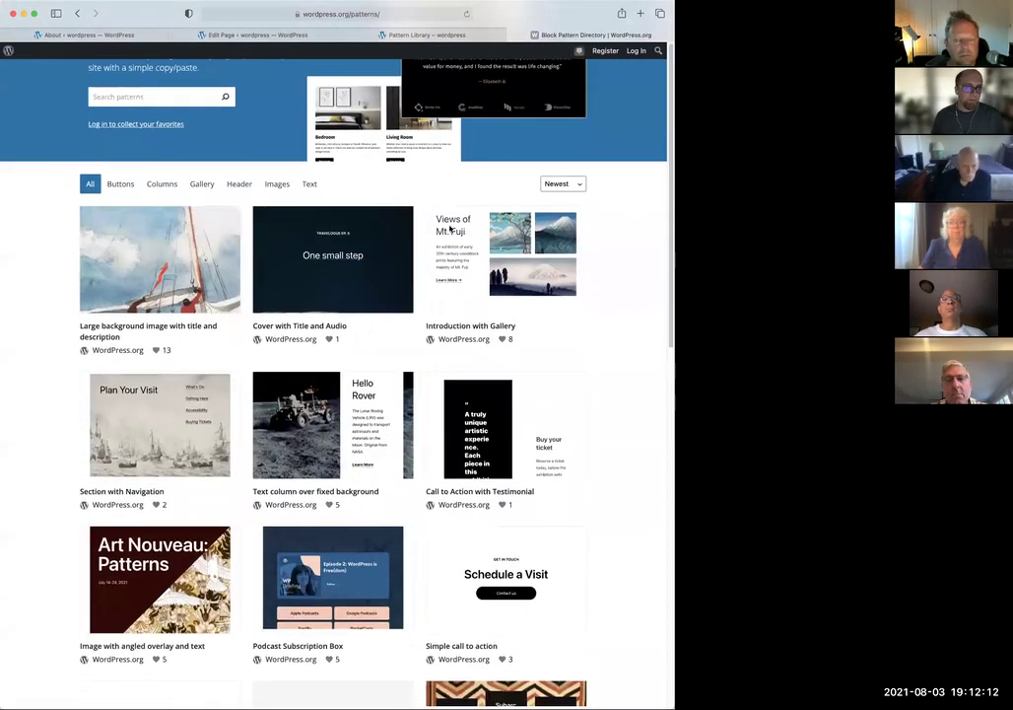
pyautogui.click(483, 266)
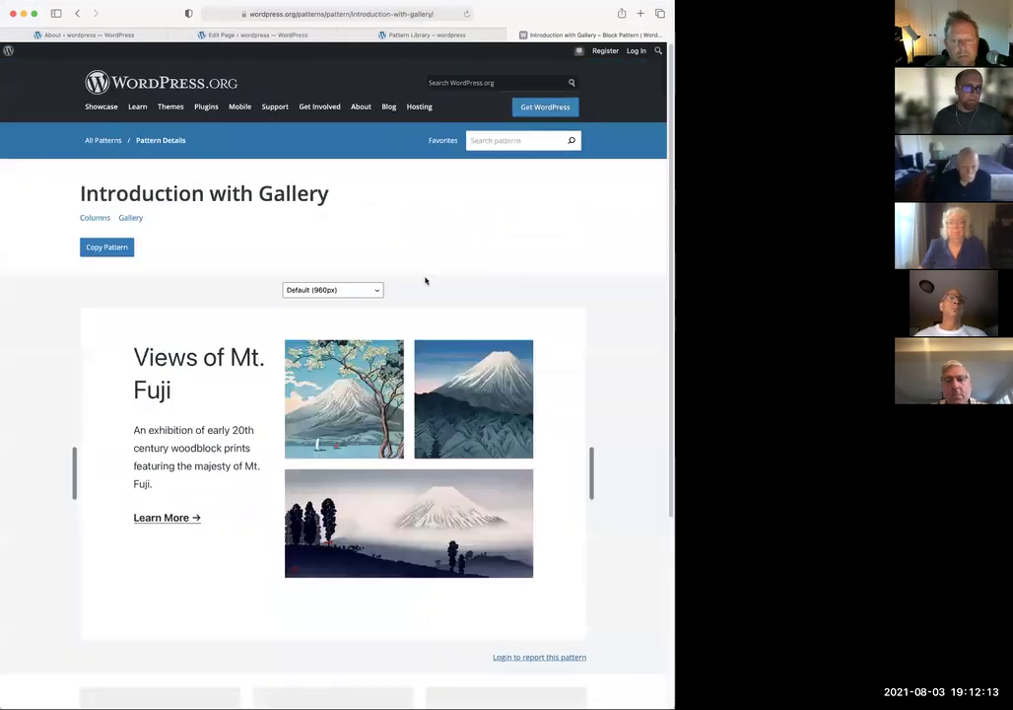
# Preview the Introduction with Gallery pattern at Narrow (320px) width and set the preview back to Default (960px)
pyautogui.click(347, 289)
pyautogui.click(354, 310)
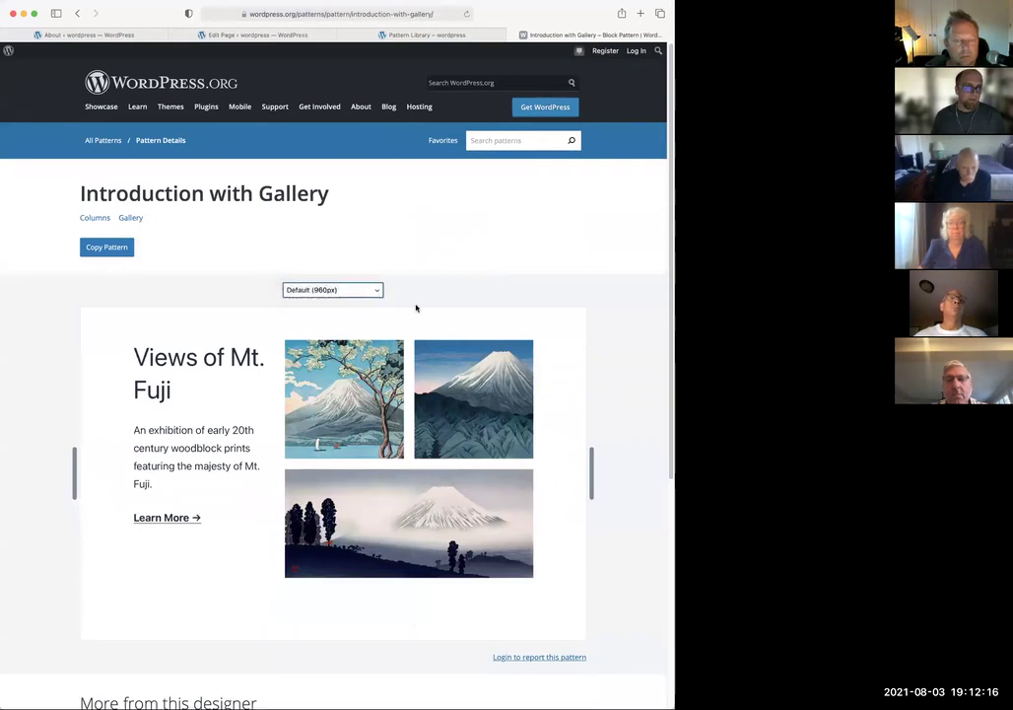
pyautogui.click(322, 292)
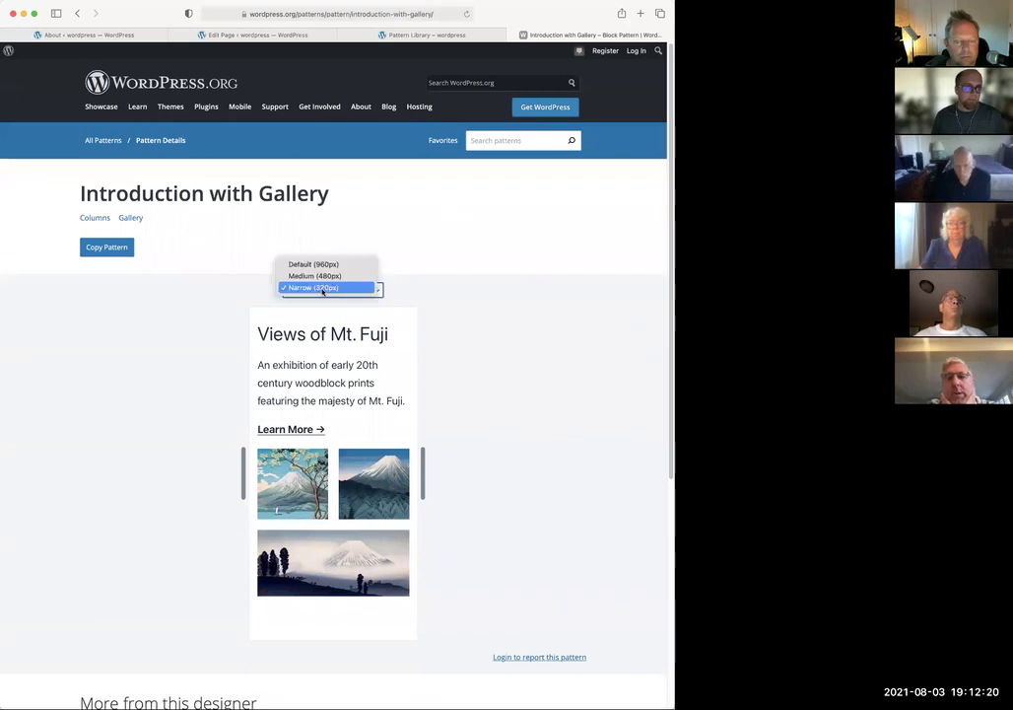
pyautogui.click(326, 264)
pyautogui.scroll(-2, 274, 256)
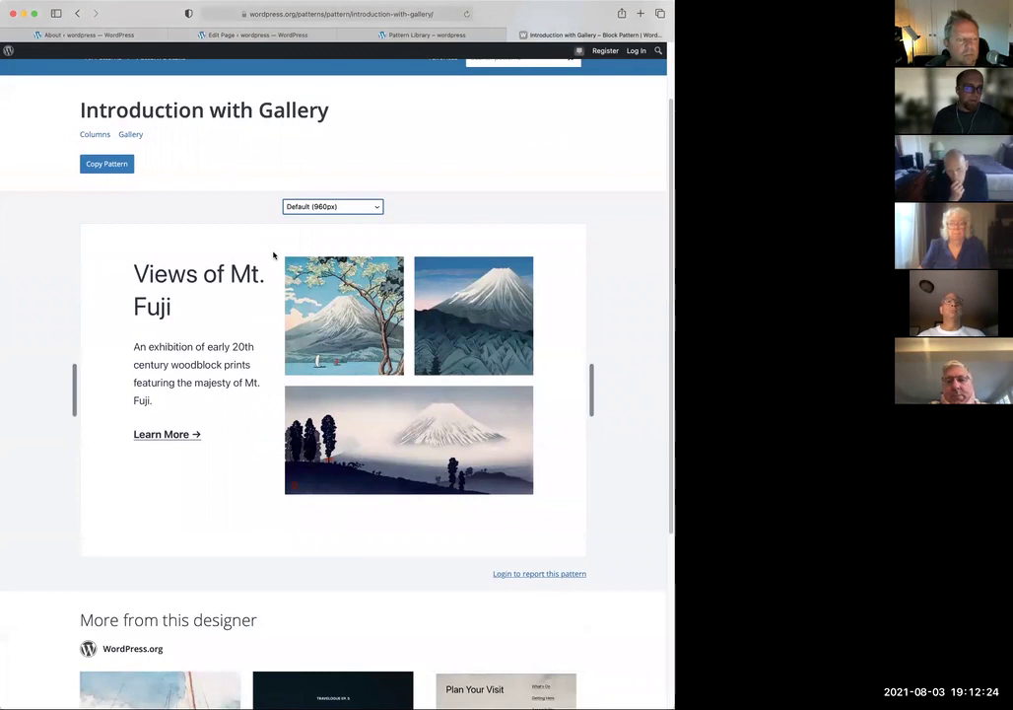
pyautogui.scroll(2, 274, 256)
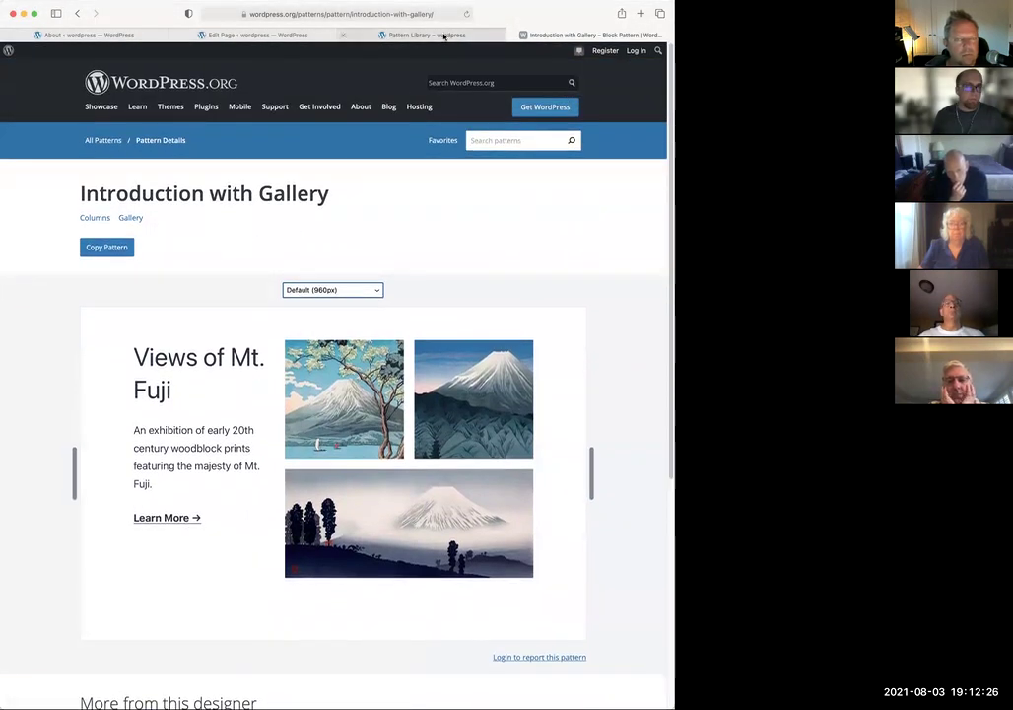
# Copy the Introduction with Gallery pattern and open the site's Pattern Library page in the block editor
pyautogui.click(104, 250)
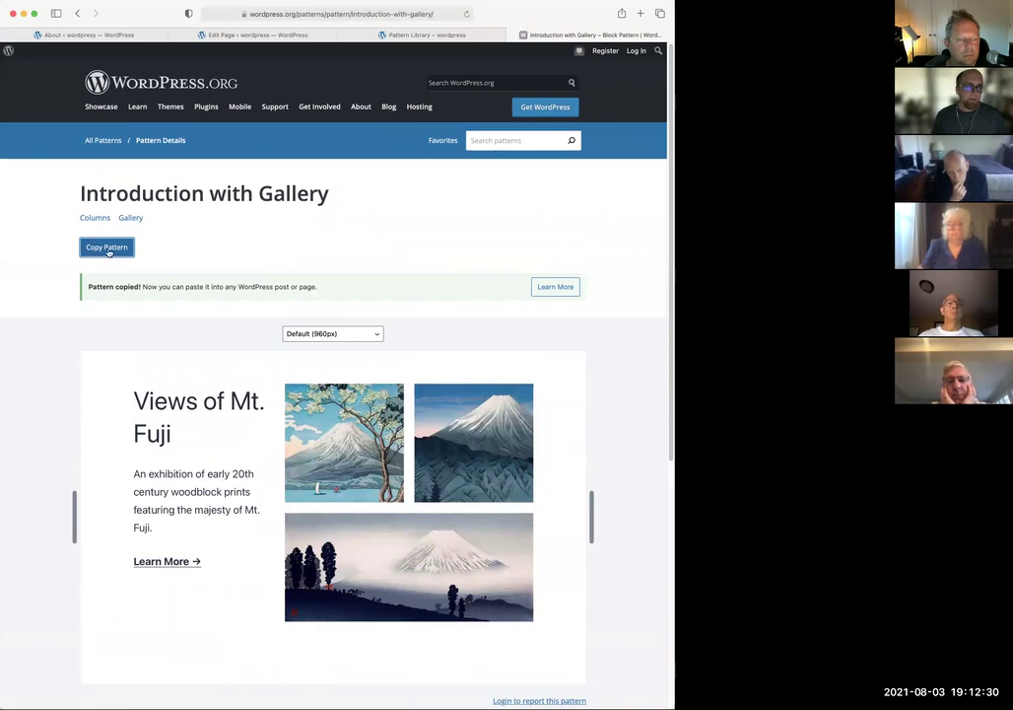
pyautogui.click(437, 37)
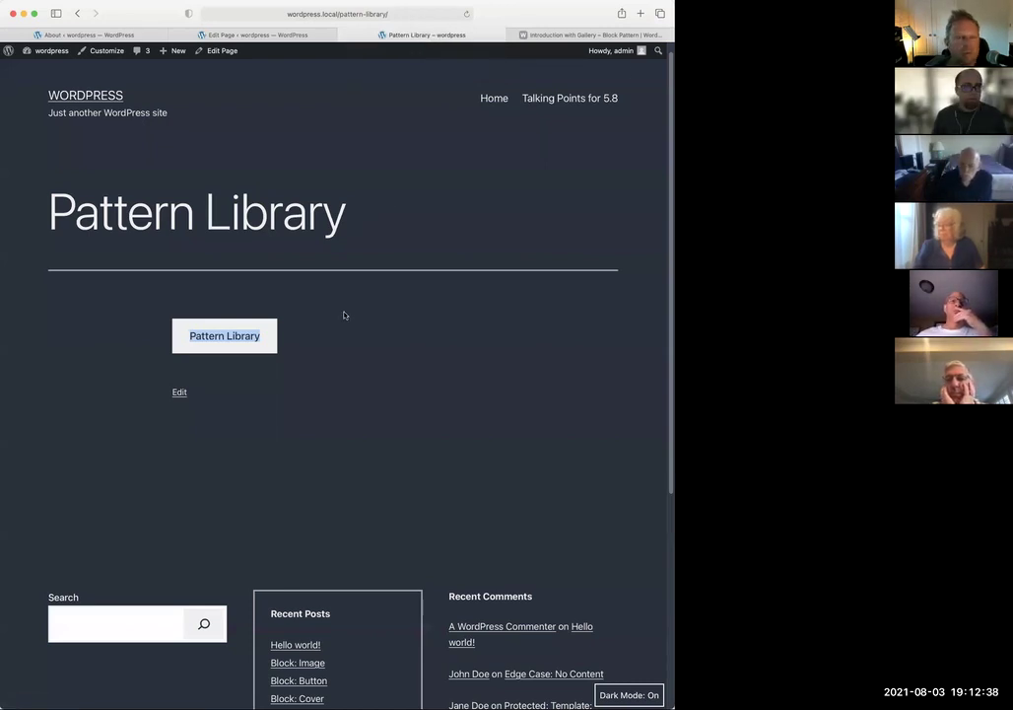
pyautogui.click(219, 52)
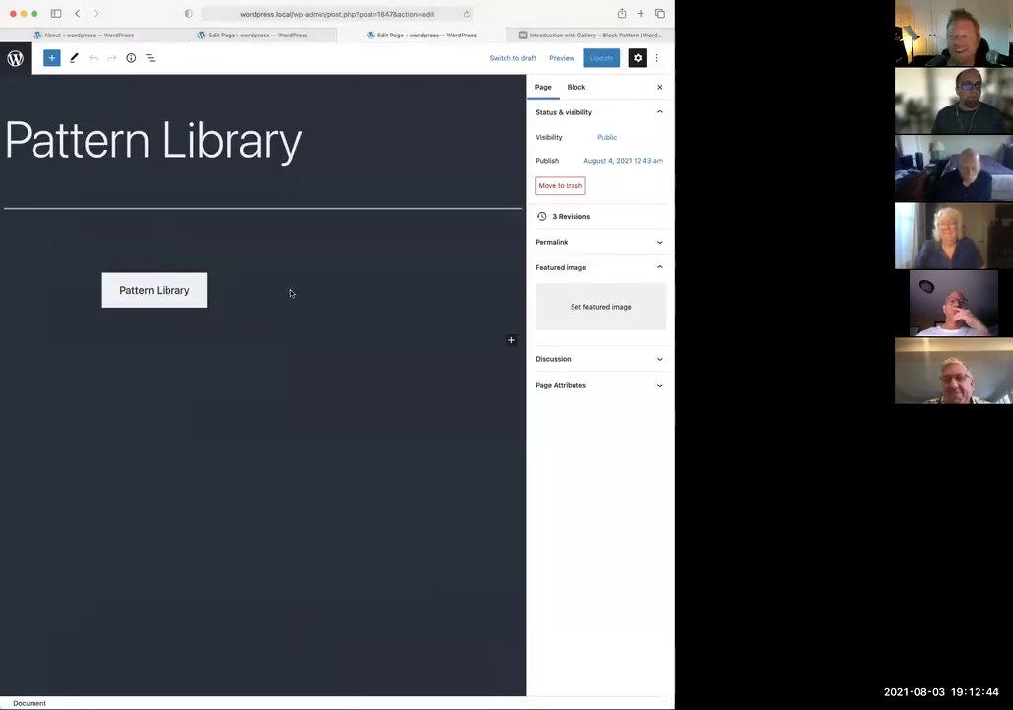
# Paste the copied pattern into a new block below the Pattern Library button on the page
pyautogui.click(258, 347)
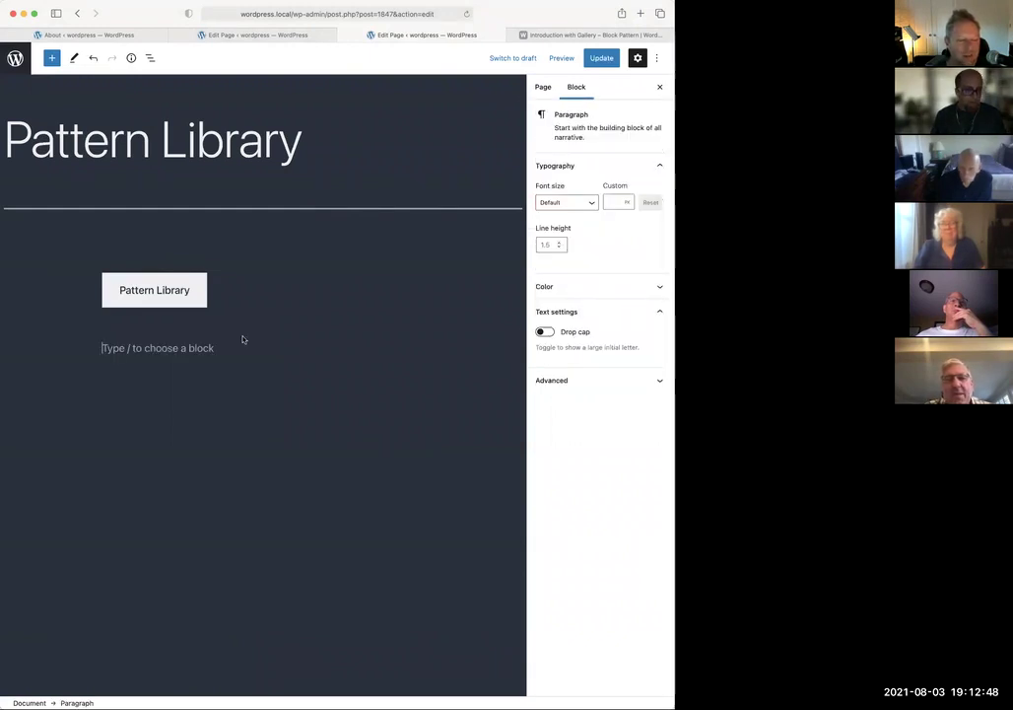
pyautogui.press('super+v')
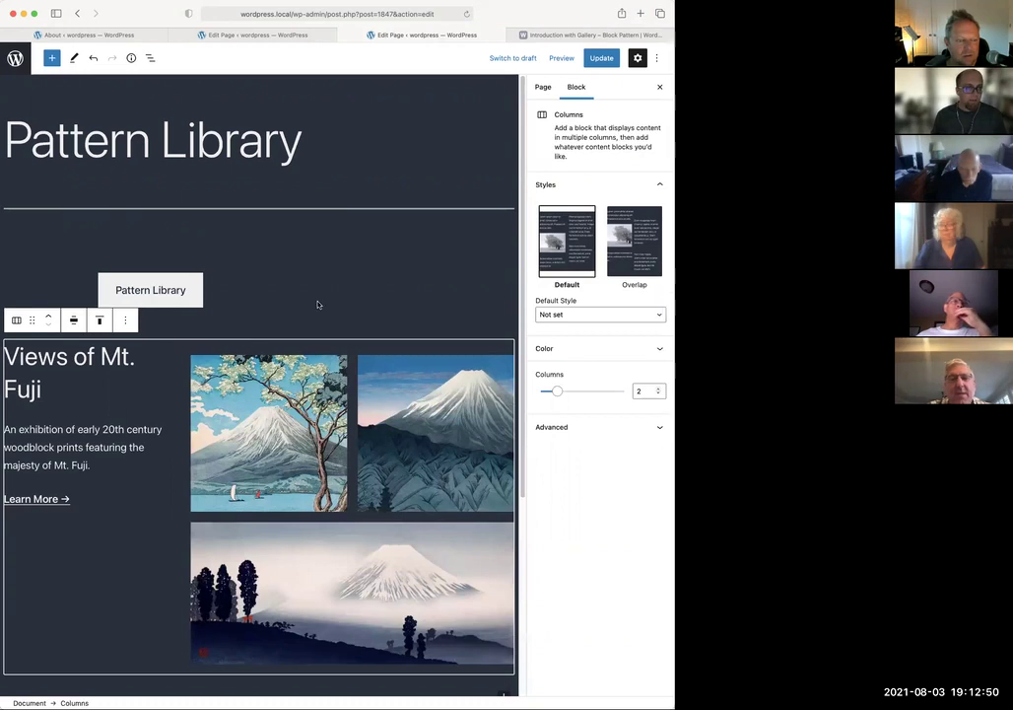
pyautogui.scroll(-1, 400, 301)
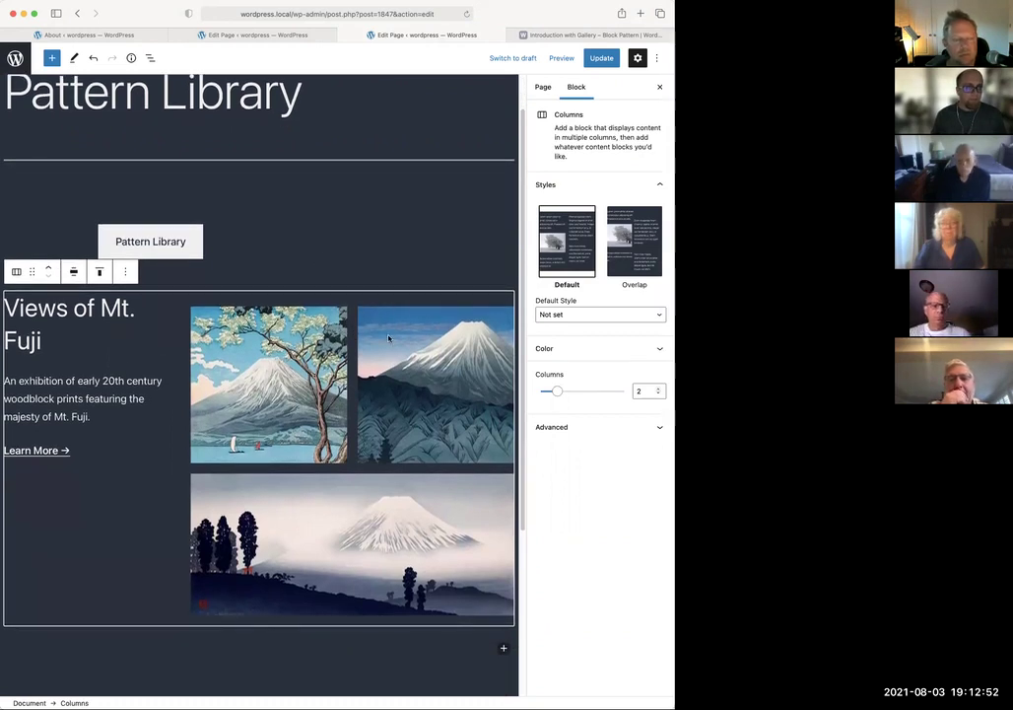
pyautogui.scroll(-1, 389, 339)
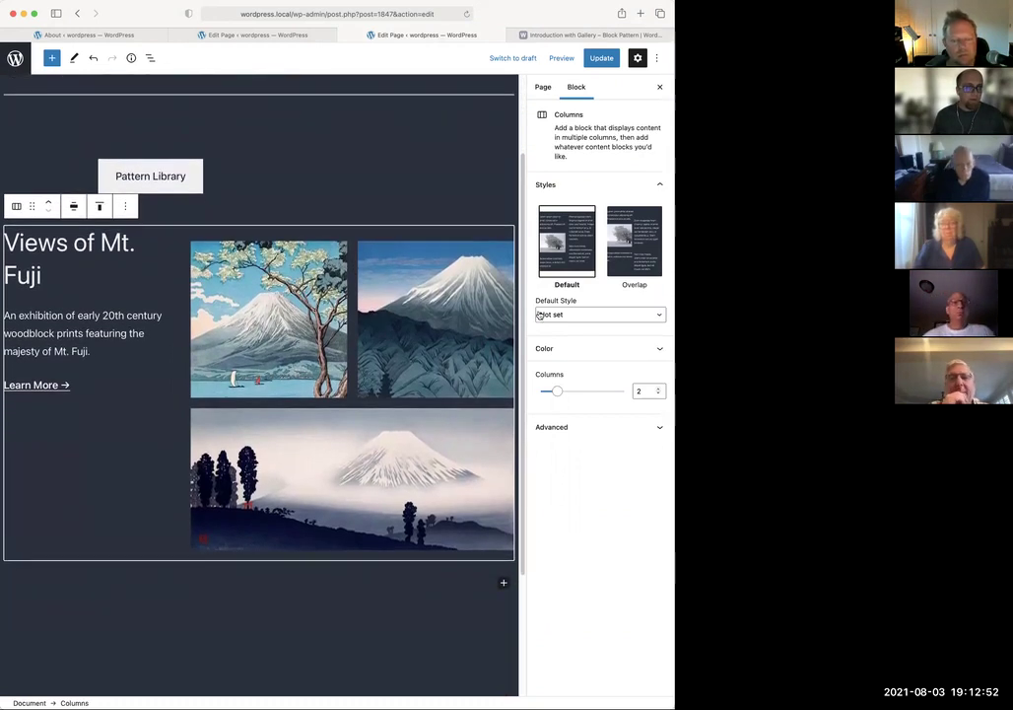
# Open the list view and inspect the pasted pattern's Columns, Heading, first Paragraph and Gallery blocks
pyautogui.click(305, 189)
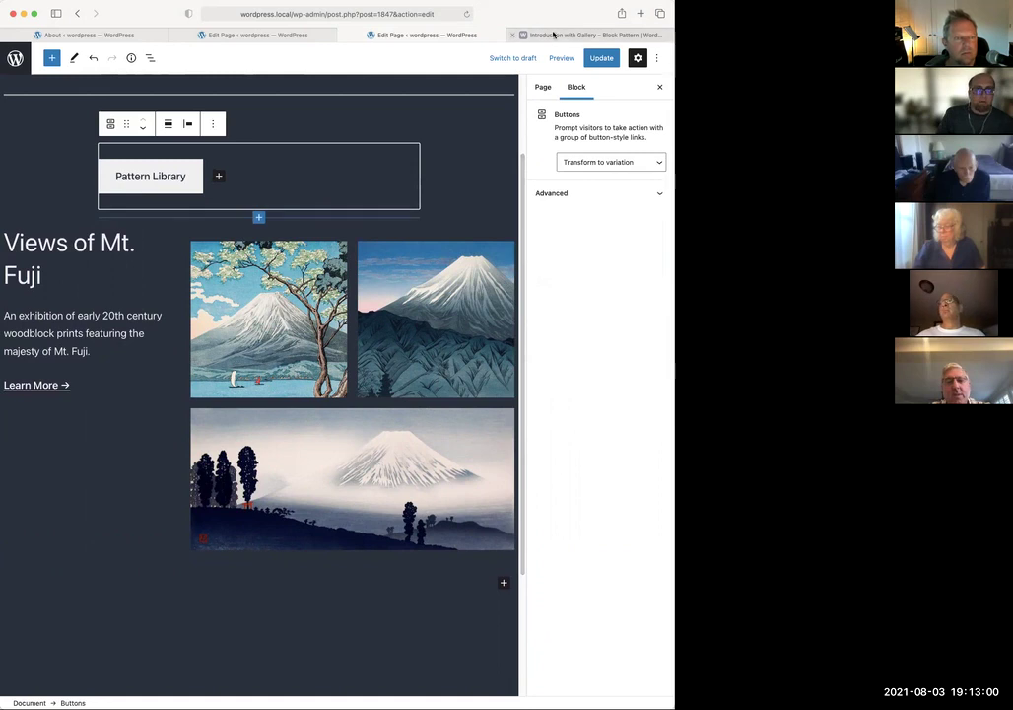
pyautogui.click(124, 259)
pyautogui.click(151, 59)
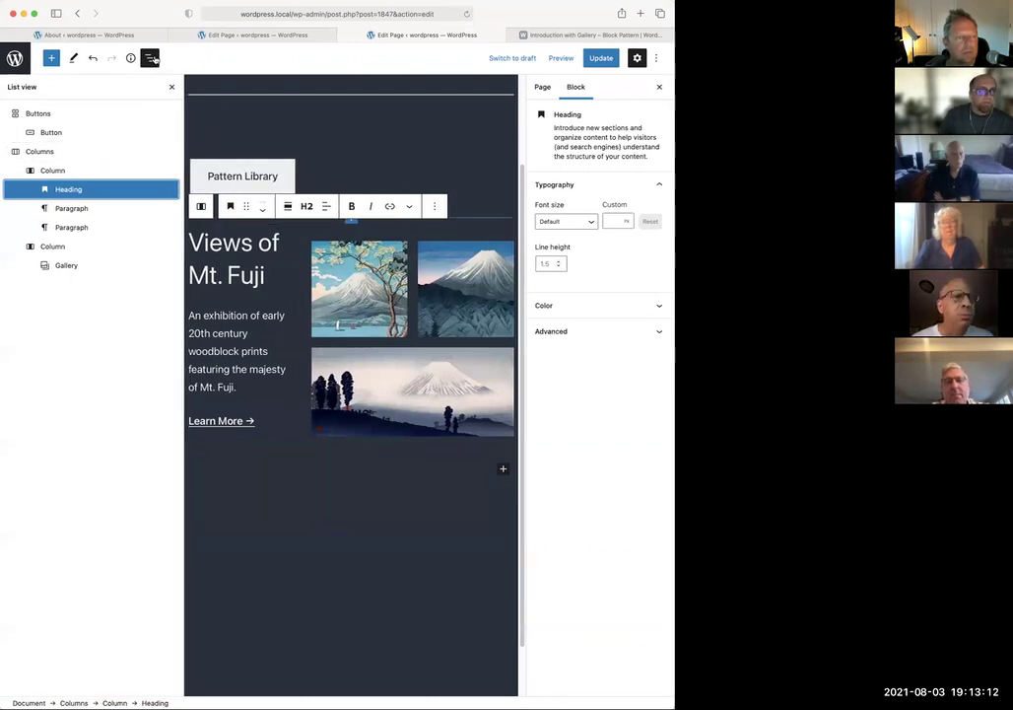
pyautogui.click(42, 153)
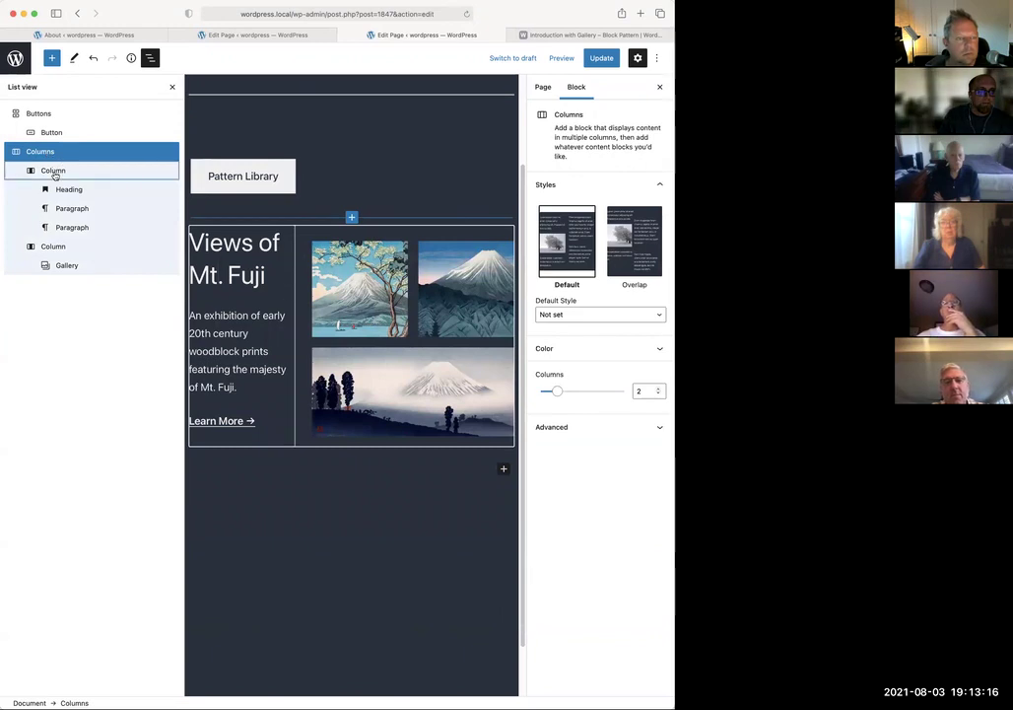
pyautogui.click(73, 191)
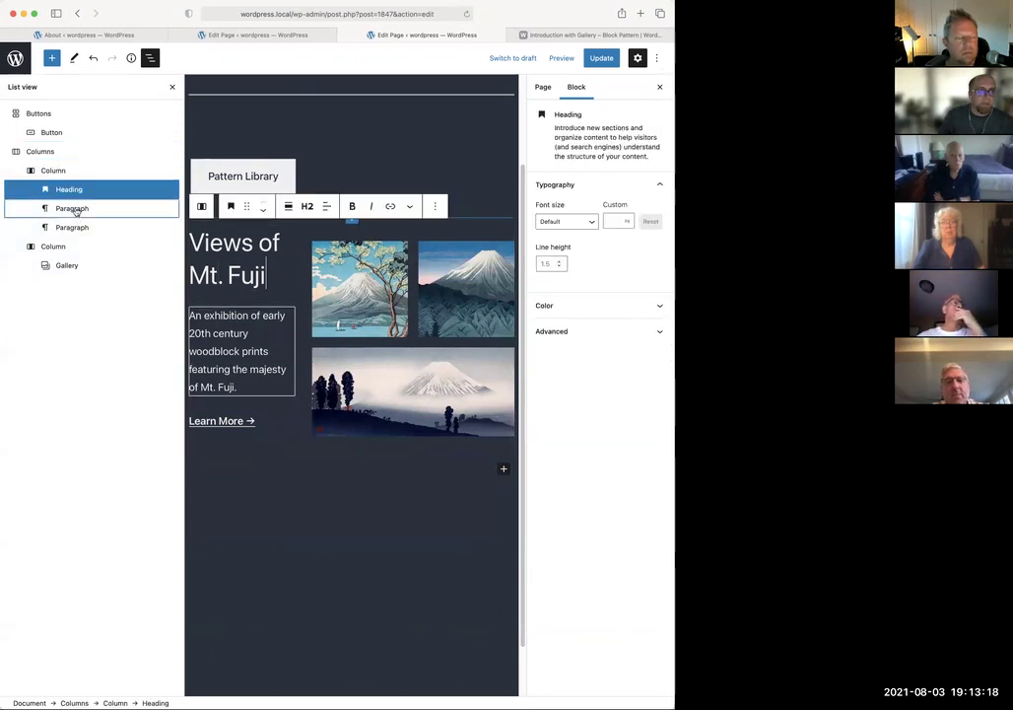
pyautogui.click(75, 208)
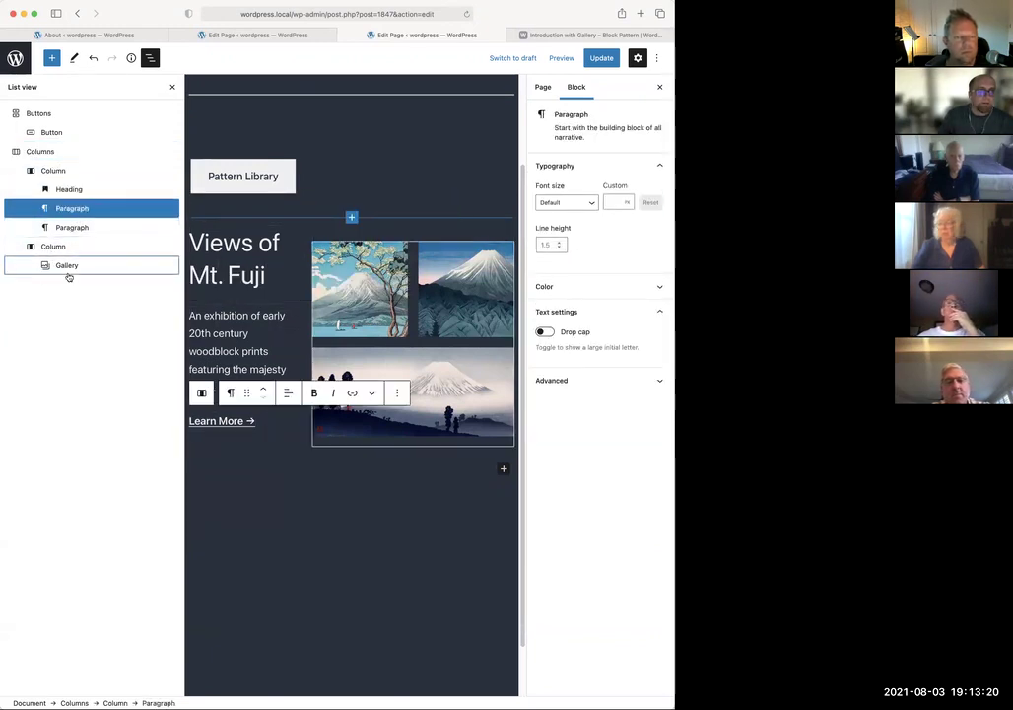
pyautogui.click(67, 266)
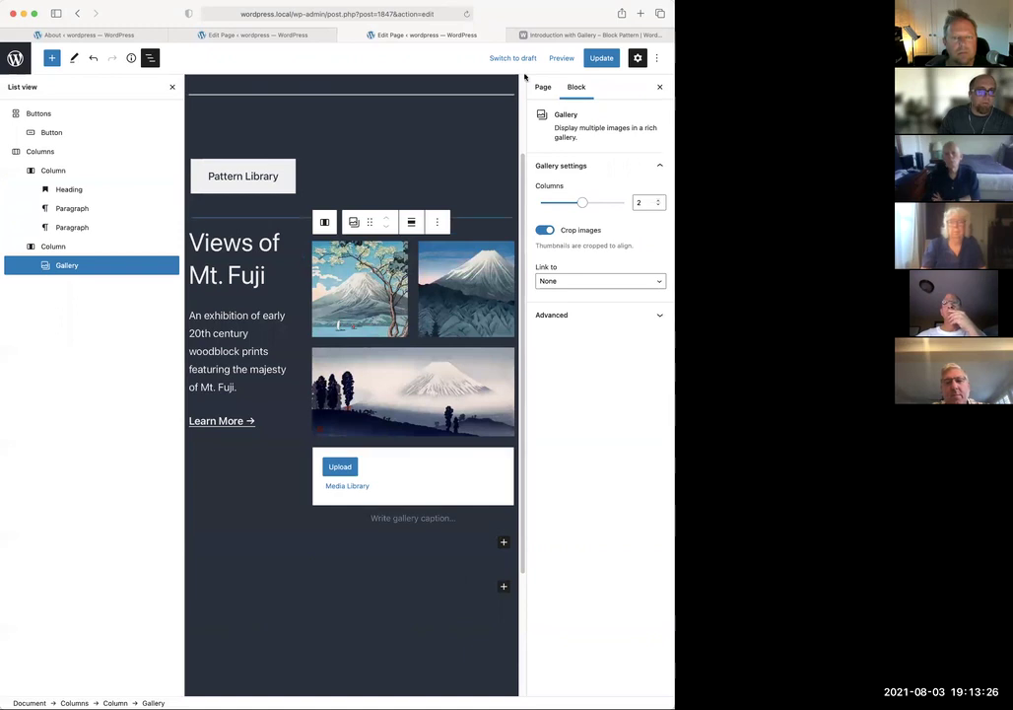
# Return to the pattern directory and browse the Columns category, followed by the Images category
pyautogui.moveTo(556, 35)
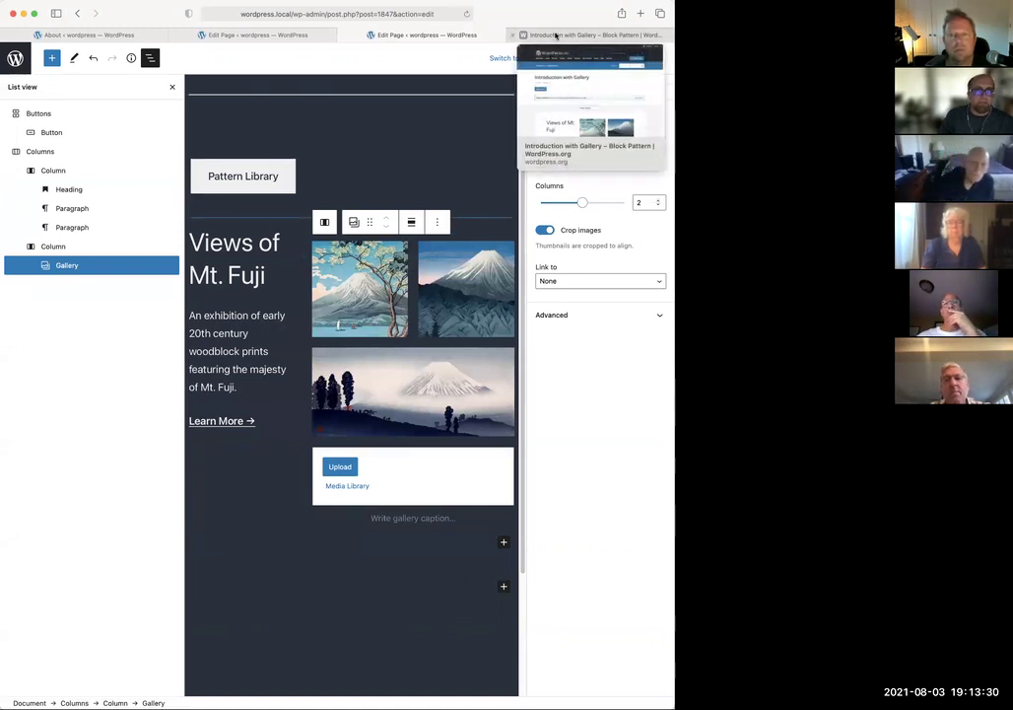
pyautogui.click(556, 36)
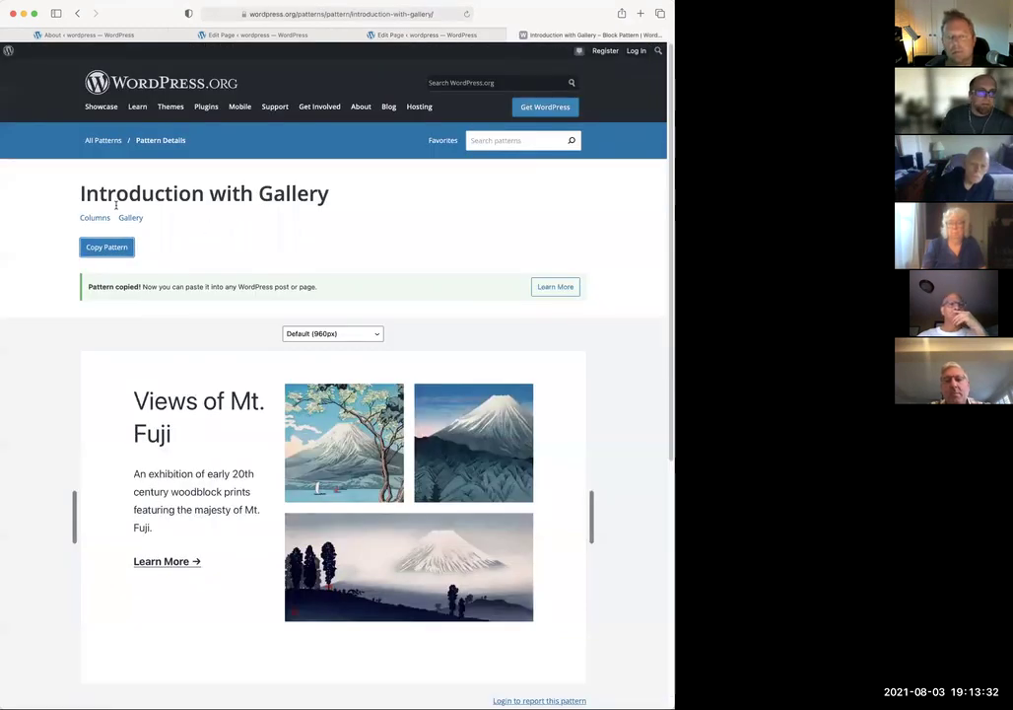
pyautogui.click(99, 217)
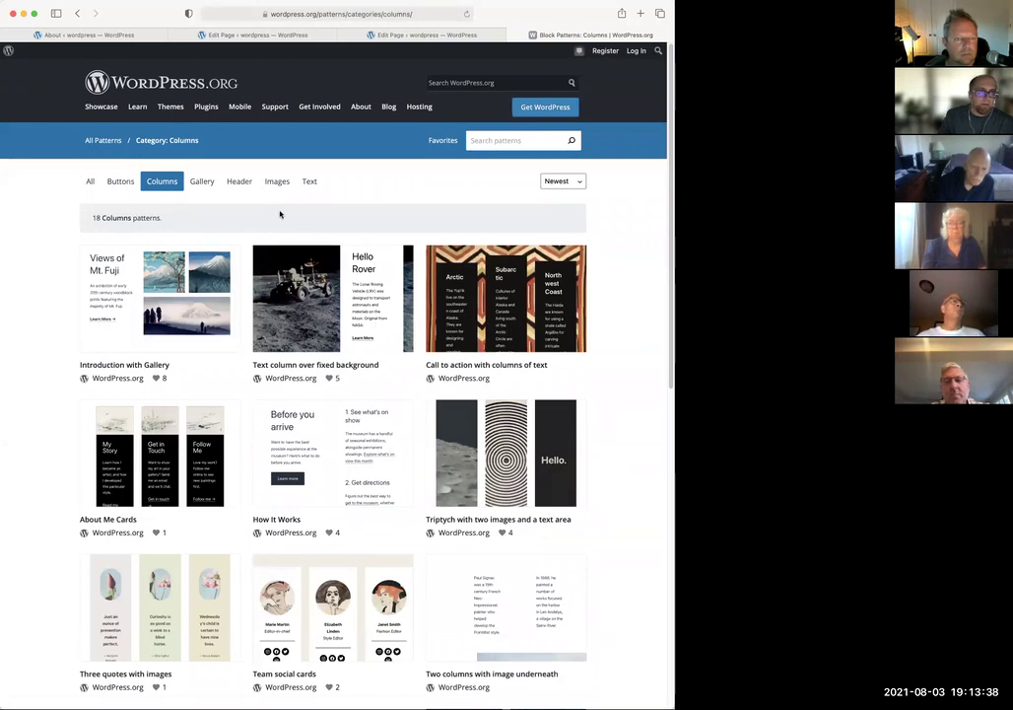
pyautogui.scroll(-1, 280, 214)
pyautogui.click(284, 177)
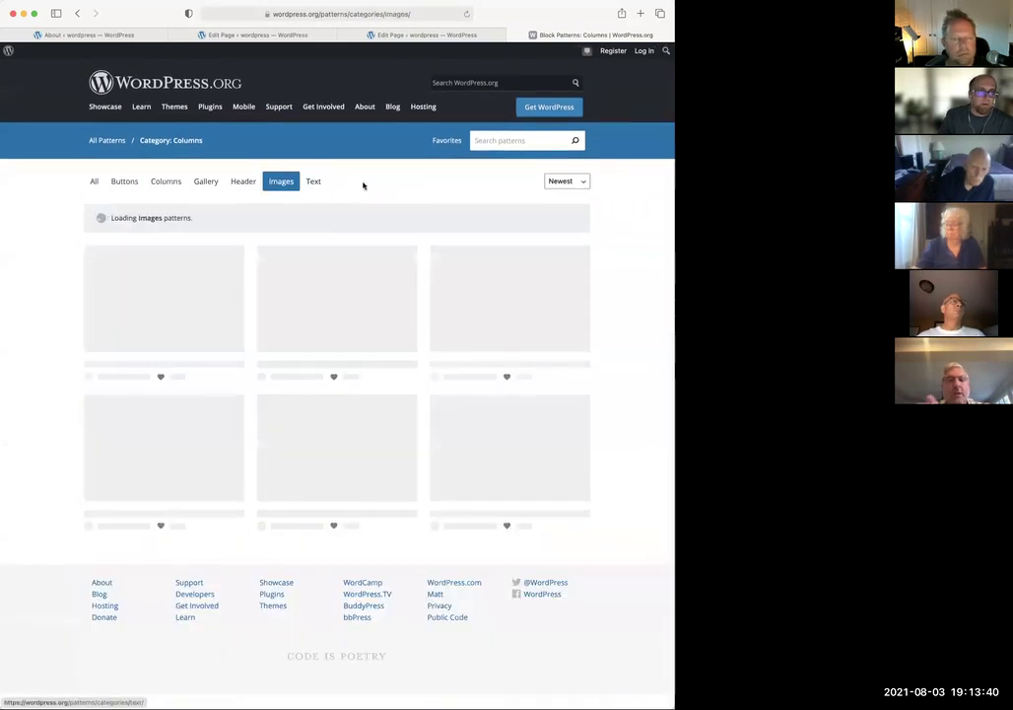
pyautogui.scroll(-3, 379, 214)
pyautogui.scroll(-1, 379, 213)
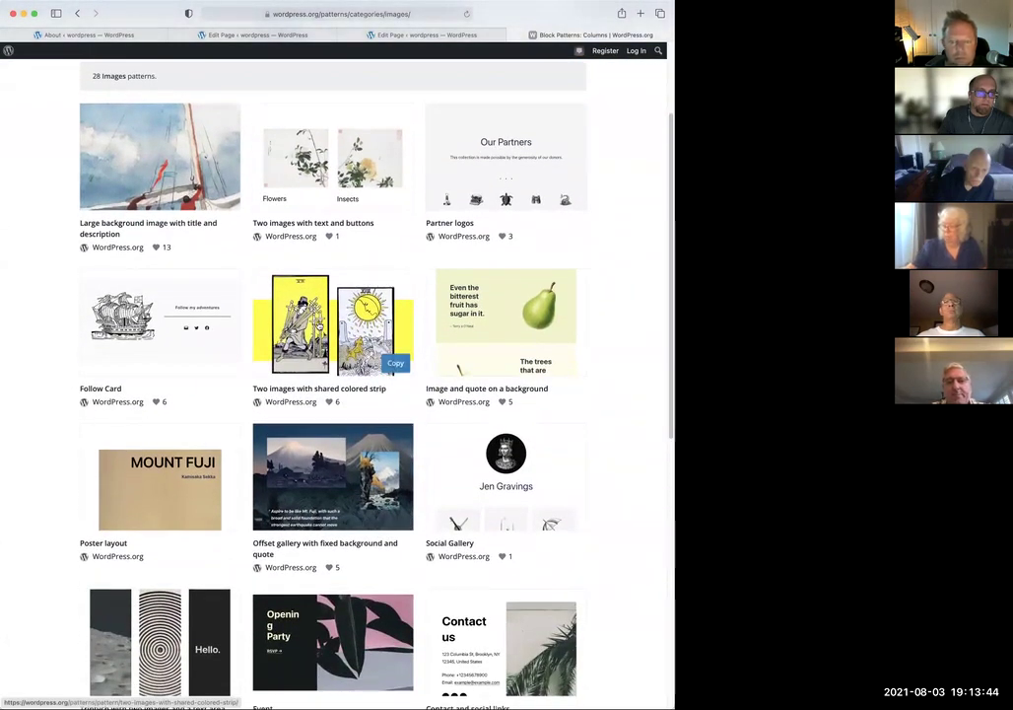
# Open the "Two images with shared colored strip" pattern and copy it
pyautogui.click(249, 268)
pyautogui.scroll(-3, 224, 197)
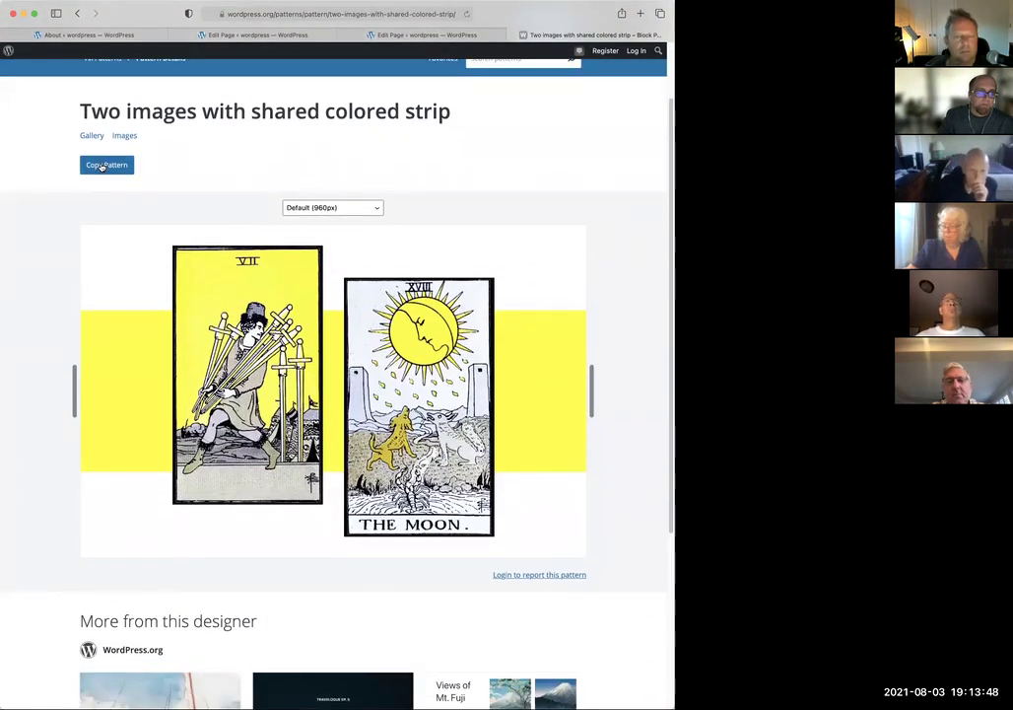
pyautogui.click(102, 168)
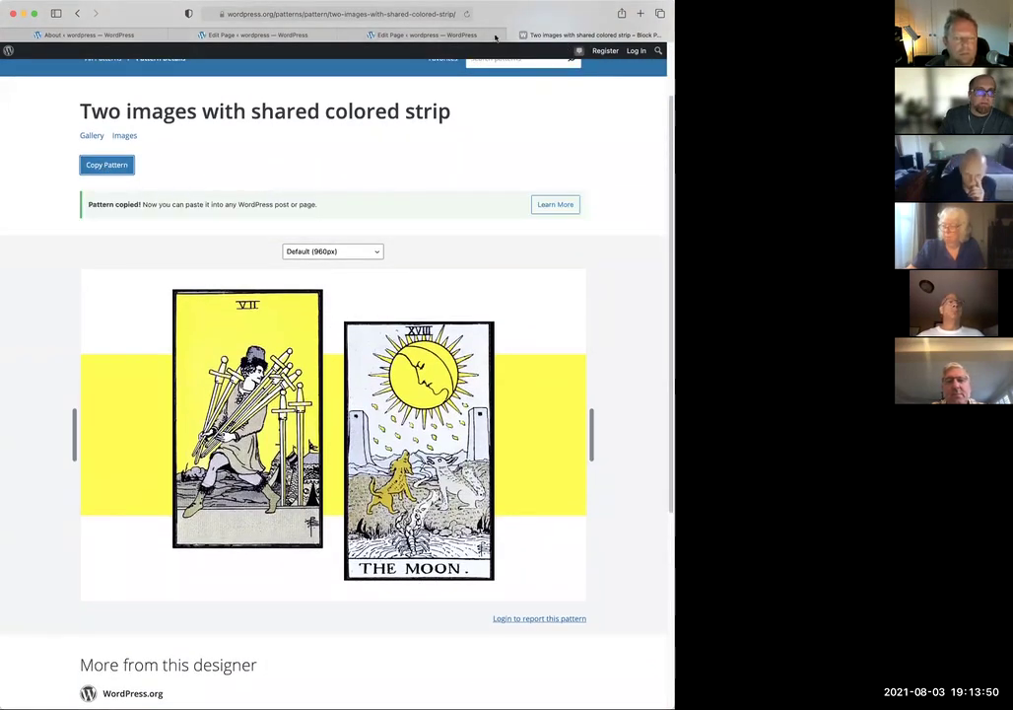
# Paste the copied two-image pattern into a new block below the Views of Mt. Fuji columns on the Pattern Library page
pyautogui.click(445, 35)
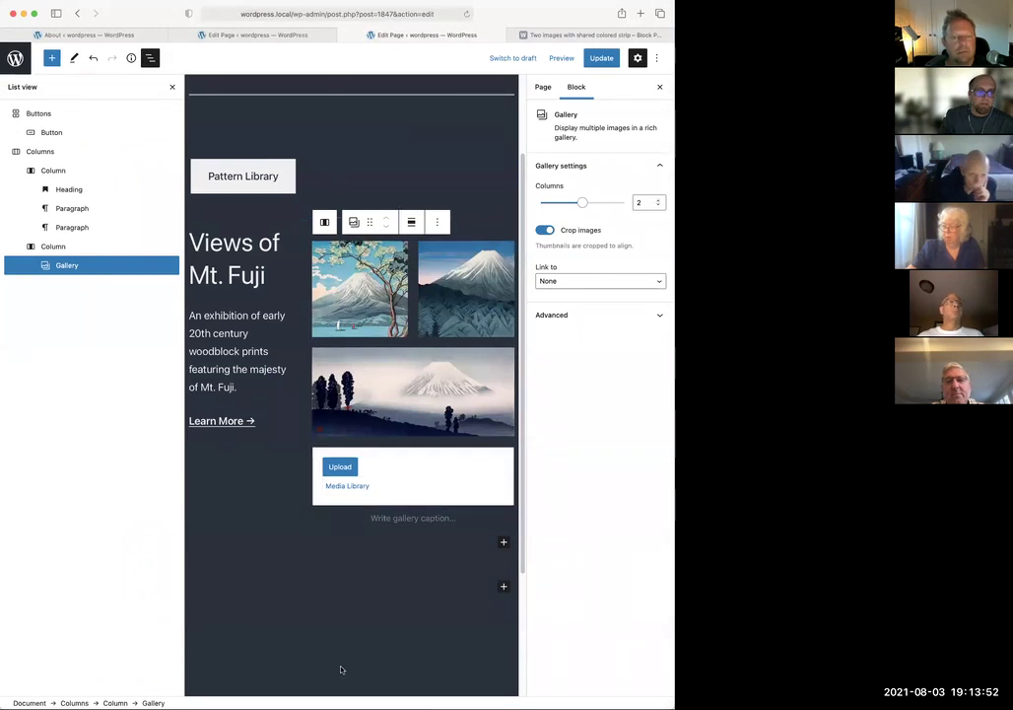
pyautogui.click(335, 626)
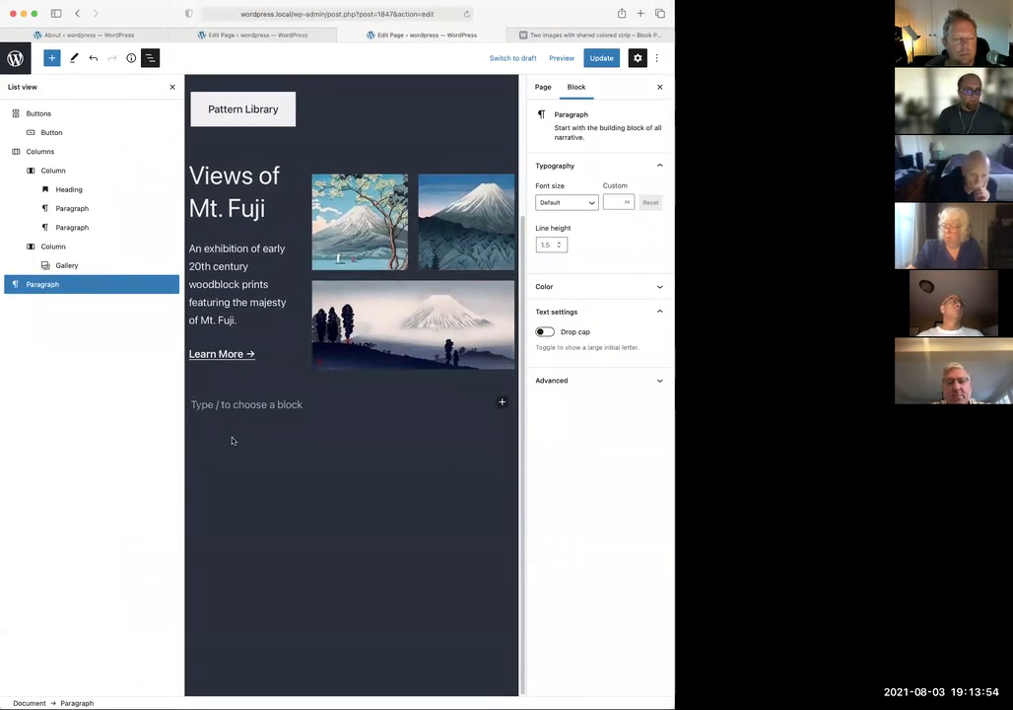
pyautogui.press('super+v')
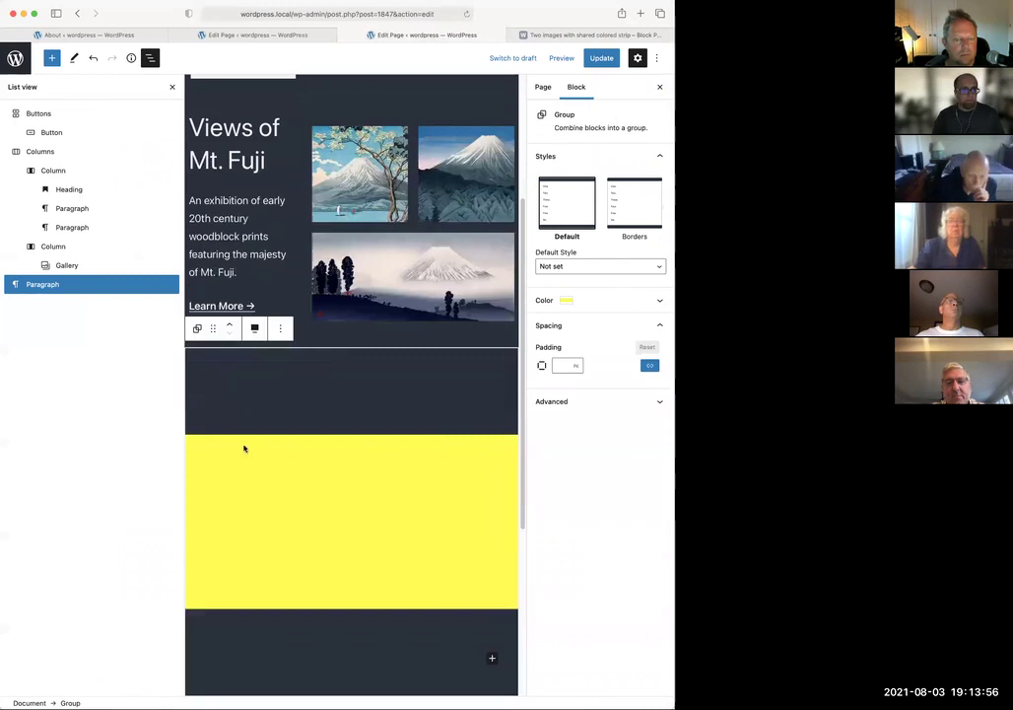
pyautogui.scroll(-2, 357, 434)
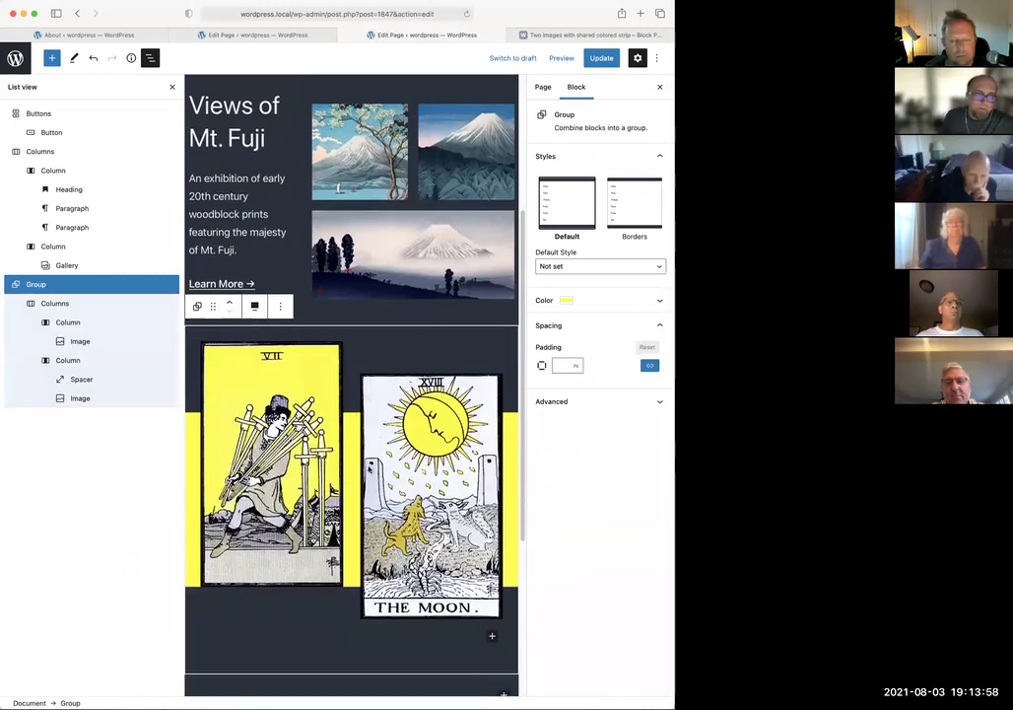
# Select the first card image in the pasted pattern and look over its available block options
pyautogui.click(306, 353)
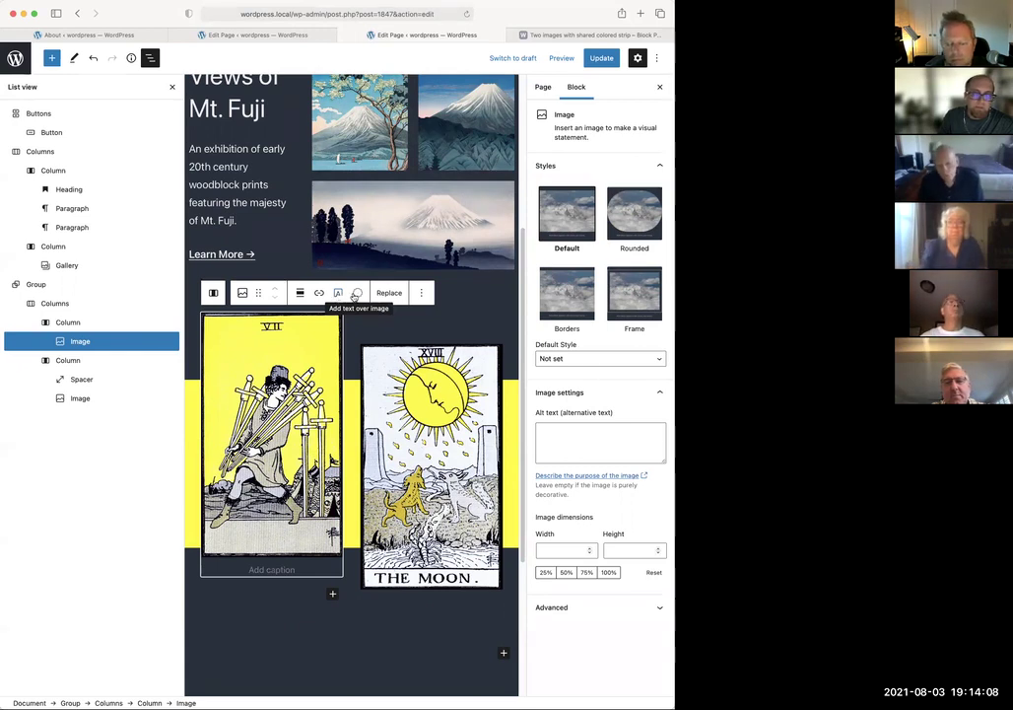
pyautogui.scroll(5, 497, 305)
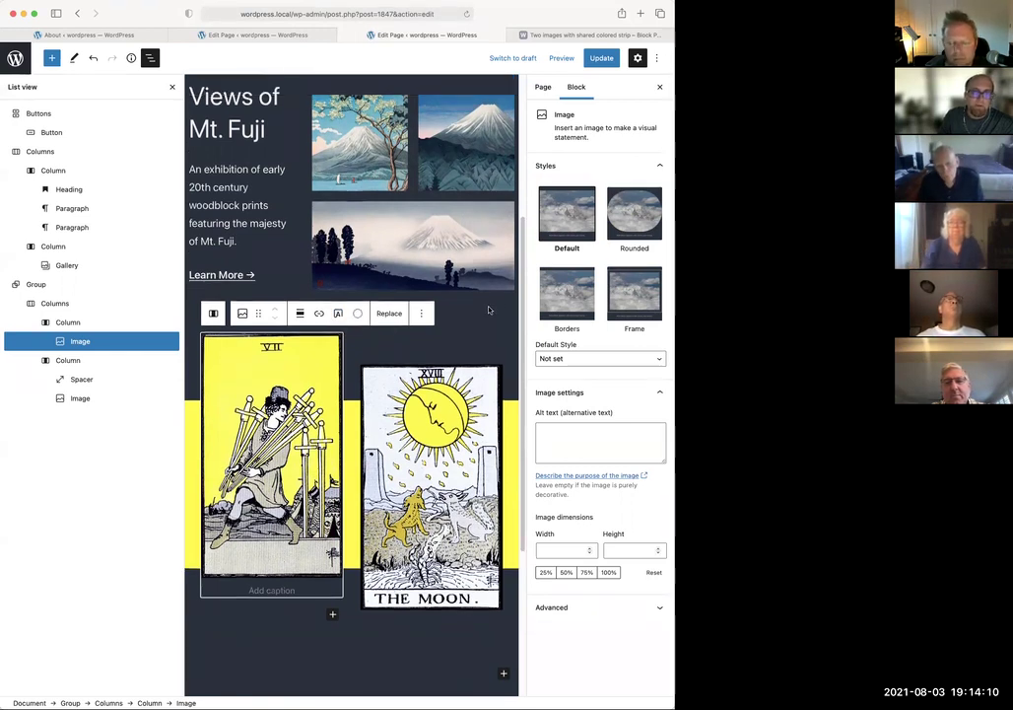
pyautogui.scroll(-6, 491, 309)
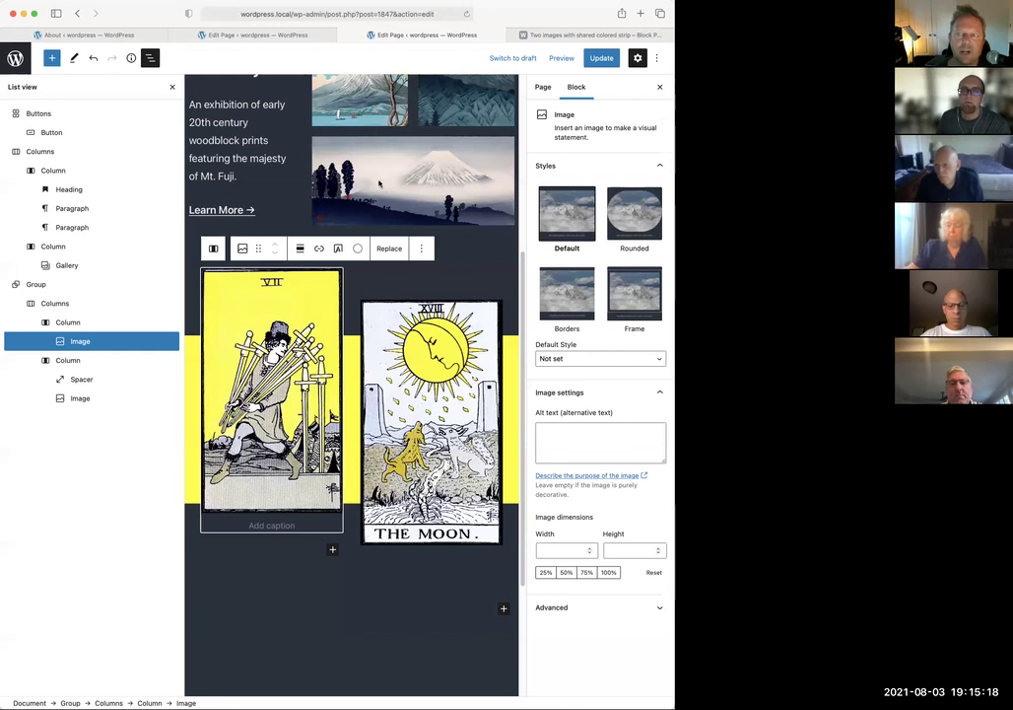
# Go back to the block pattern directory's home page at wordpress.org/patterns/ and look through its newest patterns
pyautogui.click(537, 36)
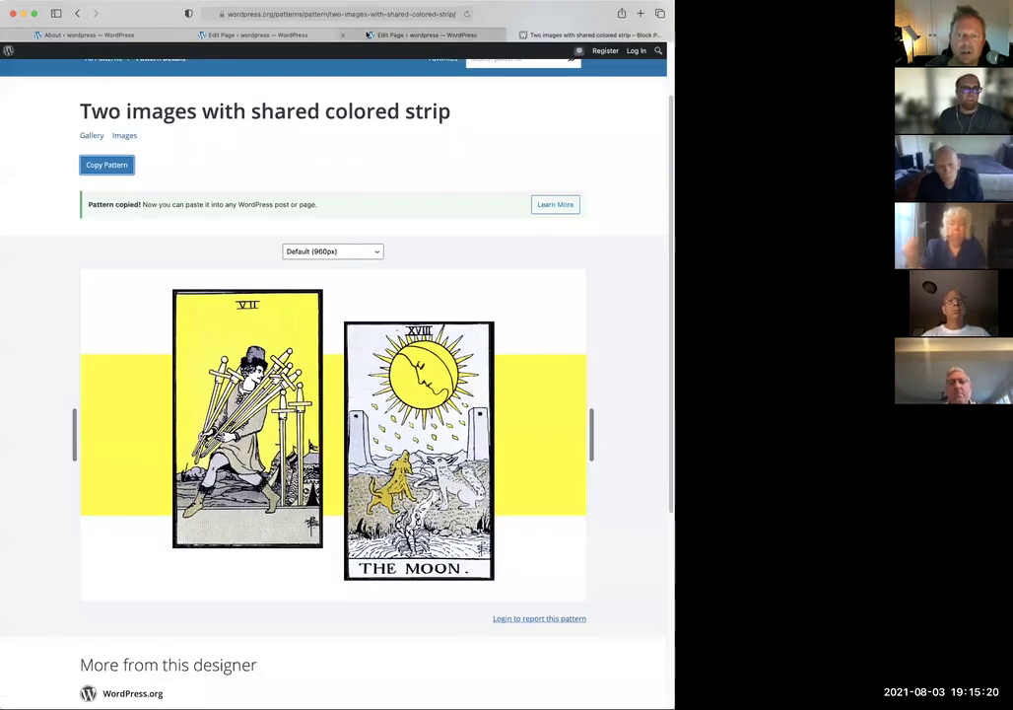
pyautogui.click(314, 14)
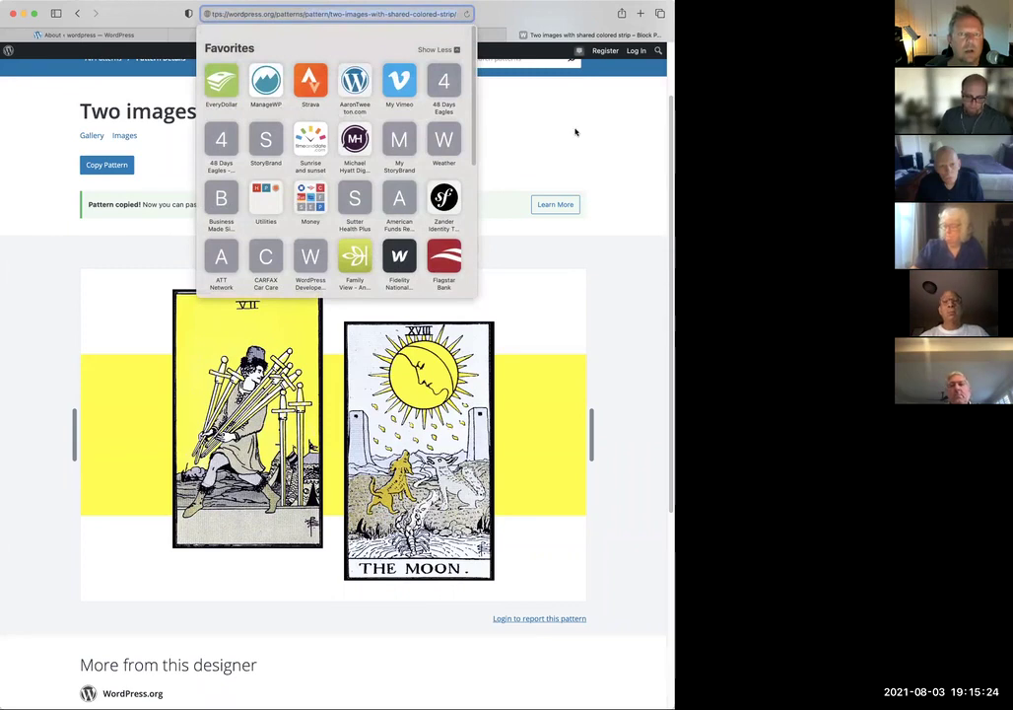
pyautogui.hotkey('alt', 'BackSpace')
pyautogui.hotkey('alt', 'BackSpace')
pyautogui.hotkey('alt', 'BackSpace')
pyautogui.hotkey('alt', 'BackSpace')
pyautogui.hotkey('alt', 'BackSpace')
pyautogui.hotkey('alt', 'BackSpace')
pyautogui.hotkey('alt', 'BackSpace')
pyautogui.press('Return')
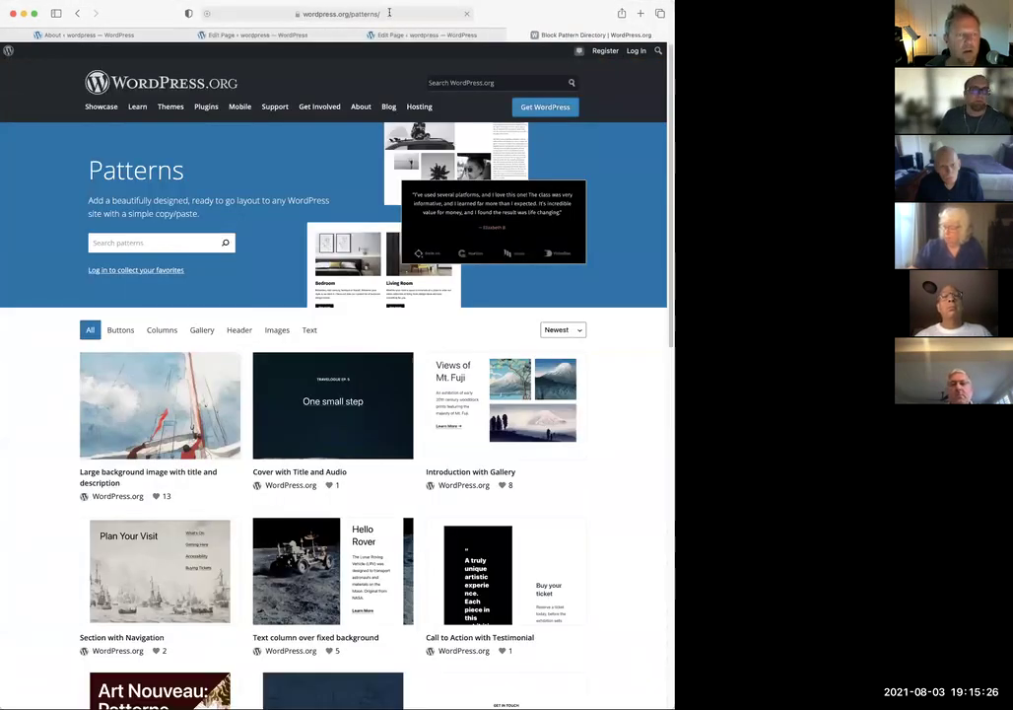
pyautogui.click(389, 13)
pyautogui.click(637, 347)
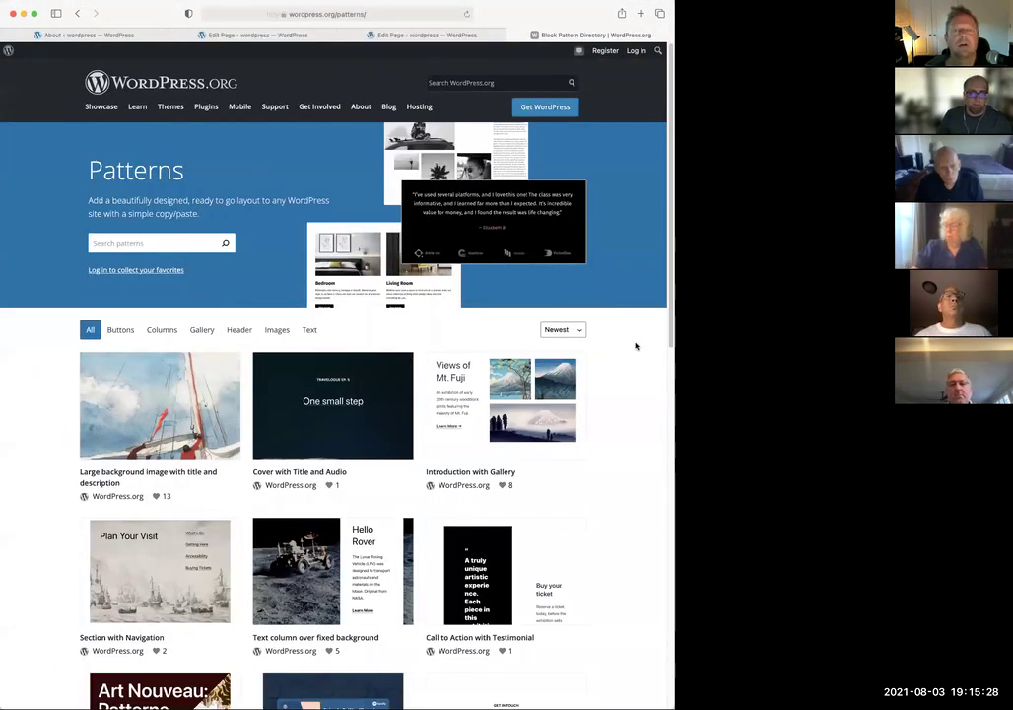
pyautogui.scroll(-1, 604, 587)
pyautogui.scroll(-1, 605, 586)
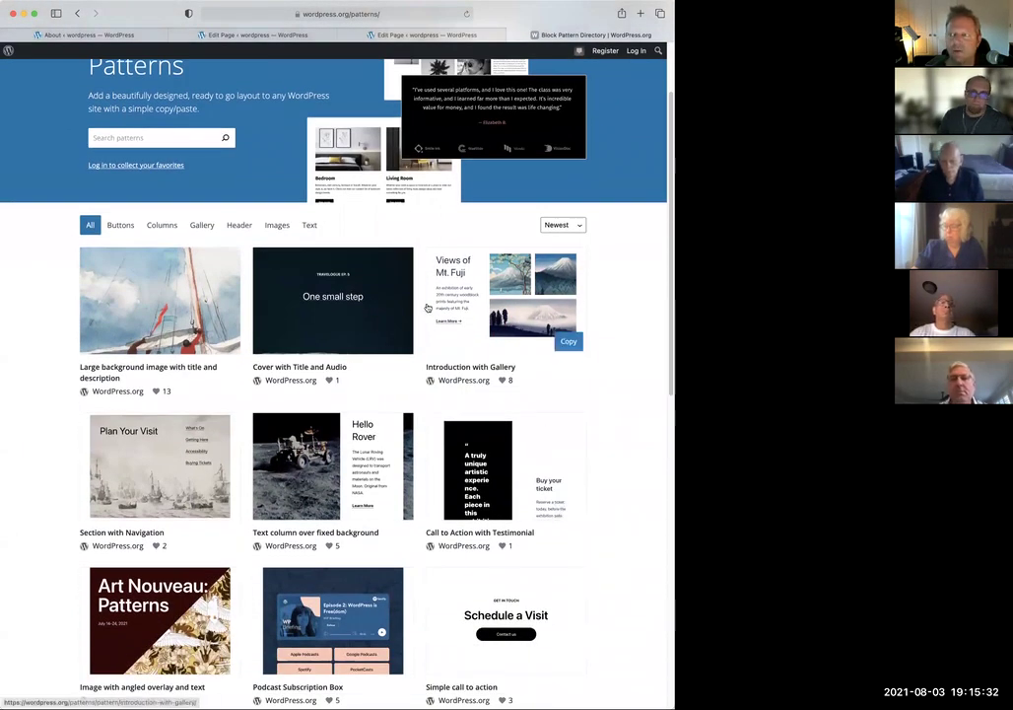
# Leave the Pattern Library page without saving and open "a Blog page" for editing from the list of pages
pyautogui.click(399, 37)
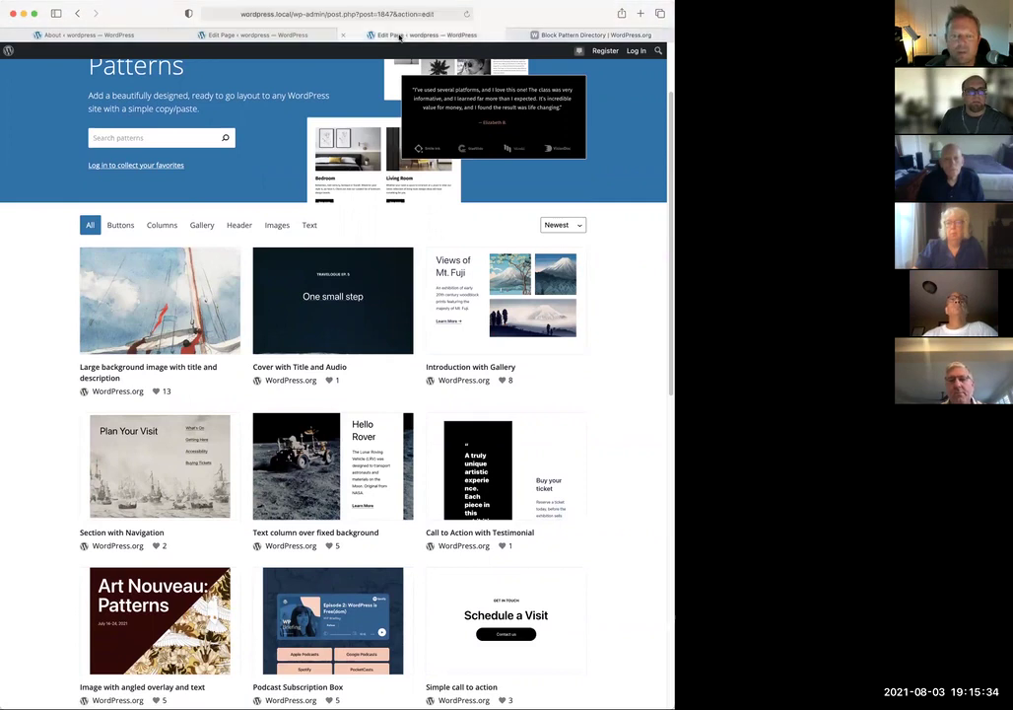
pyautogui.click(15, 58)
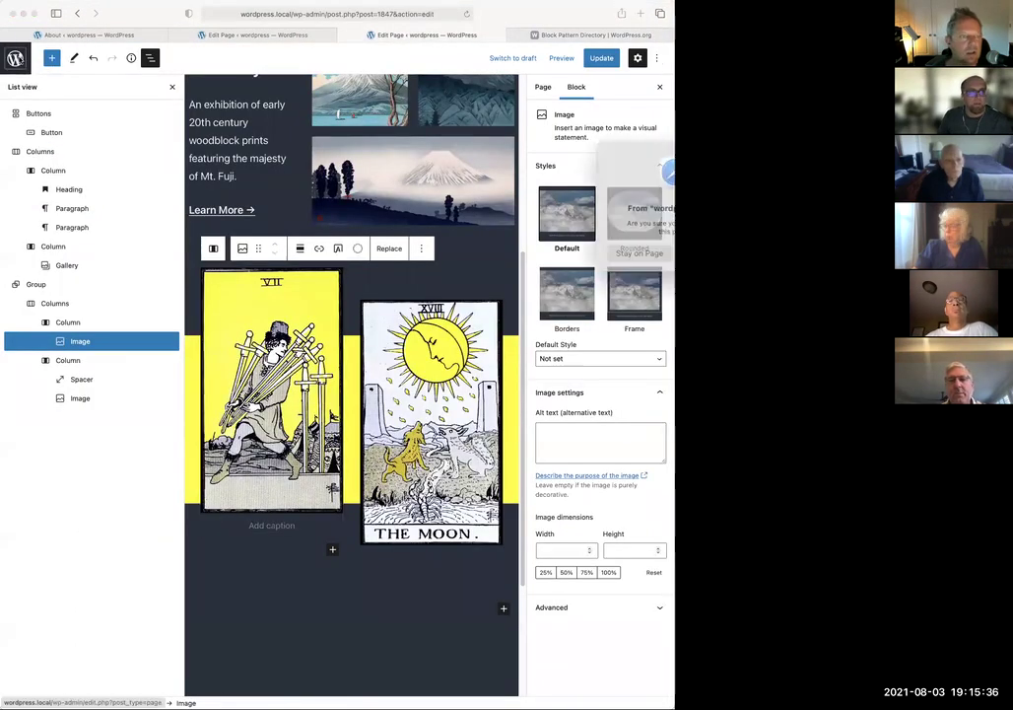
pyautogui.click(509, 224)
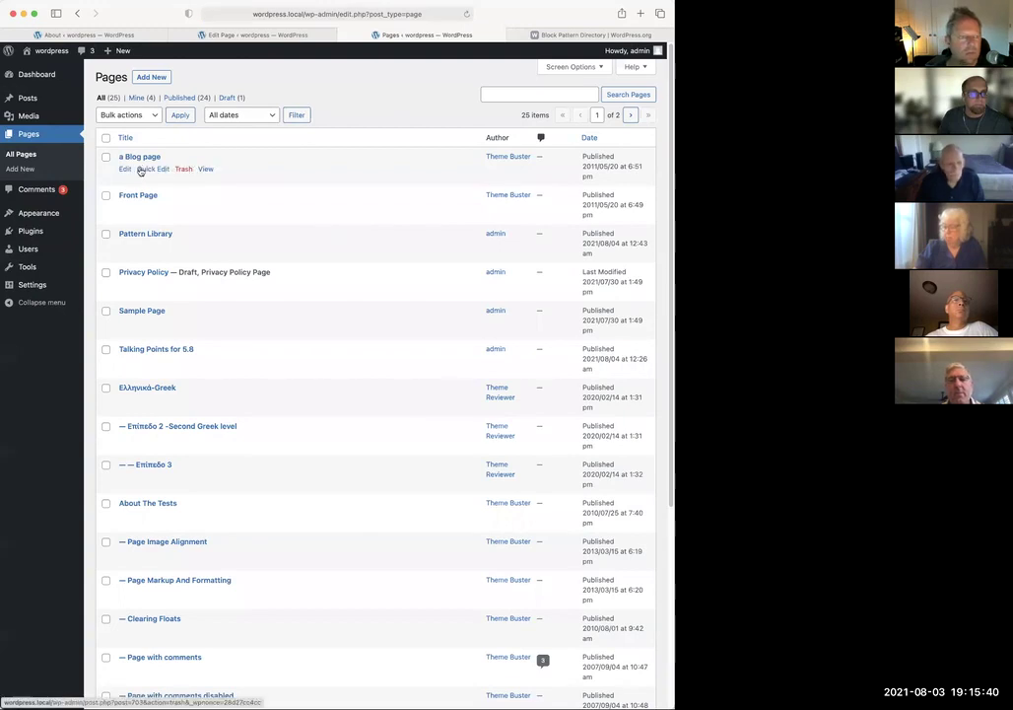
pyautogui.click(126, 169)
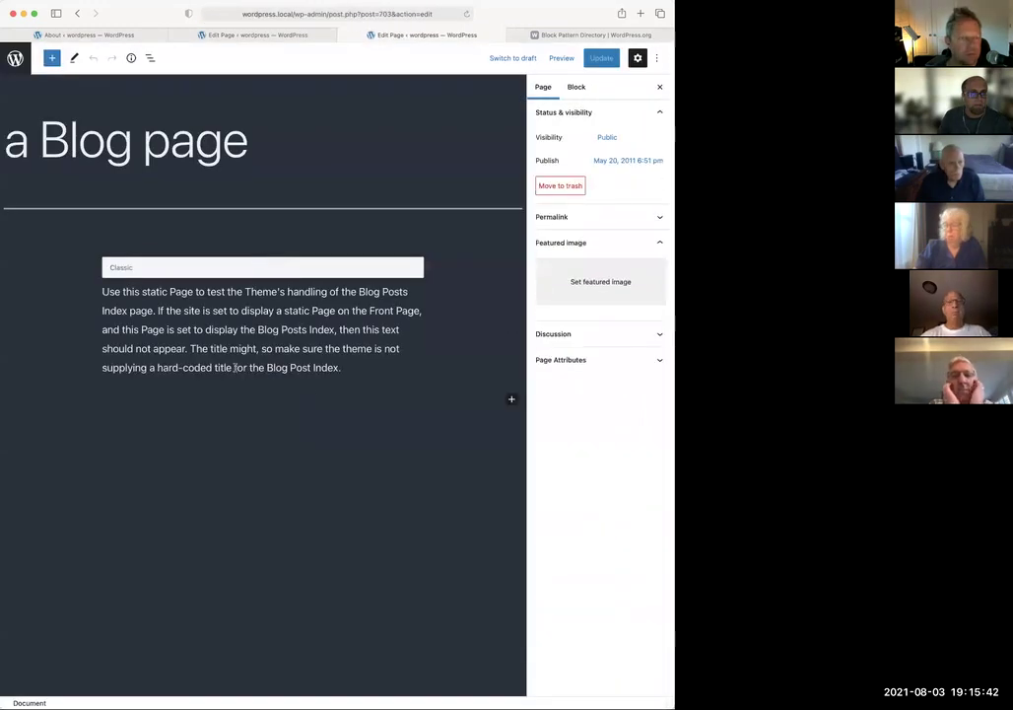
# Add an empty paragraph below the Classic block, bring up the slash block suggestions in it and dismiss them
pyautogui.click(361, 394)
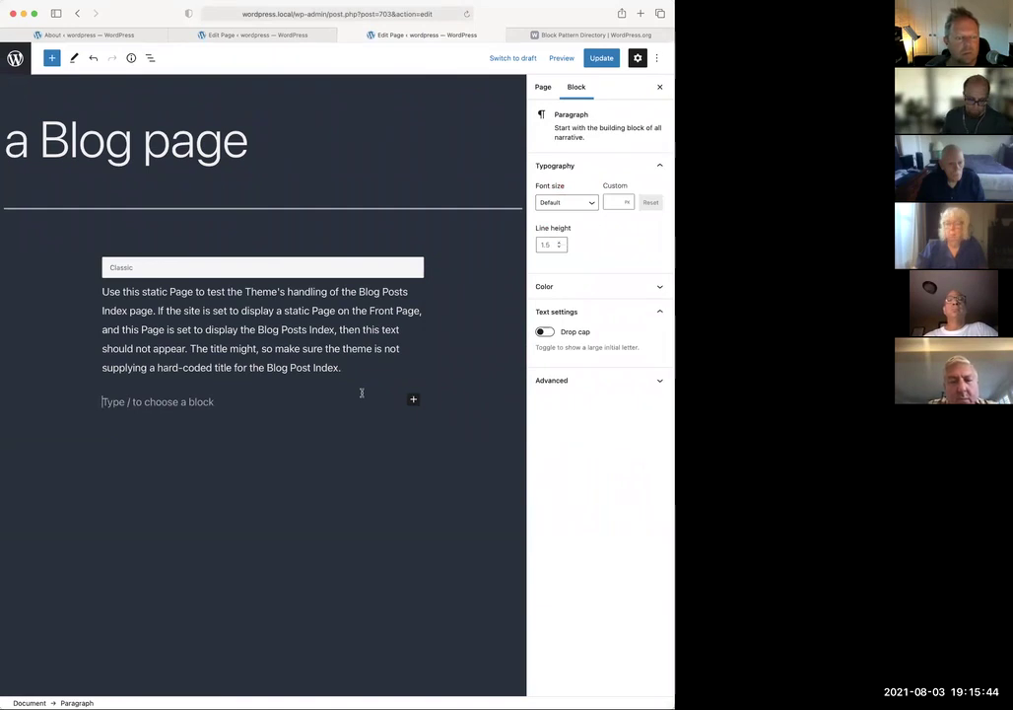
pyautogui.write('/')
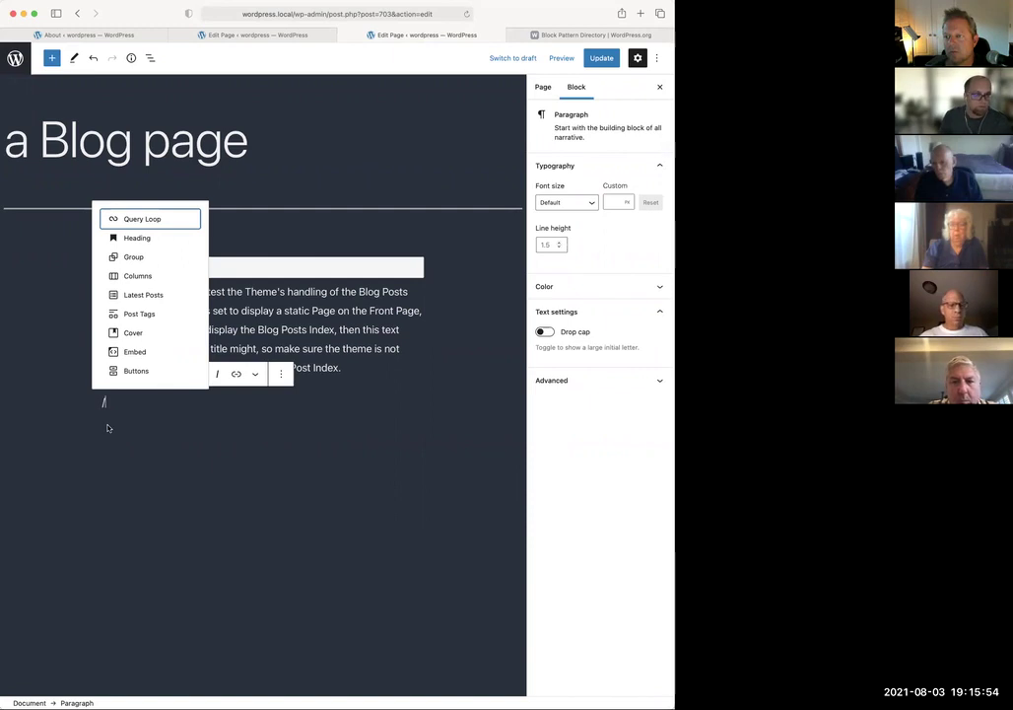
pyautogui.press('BackSpace')
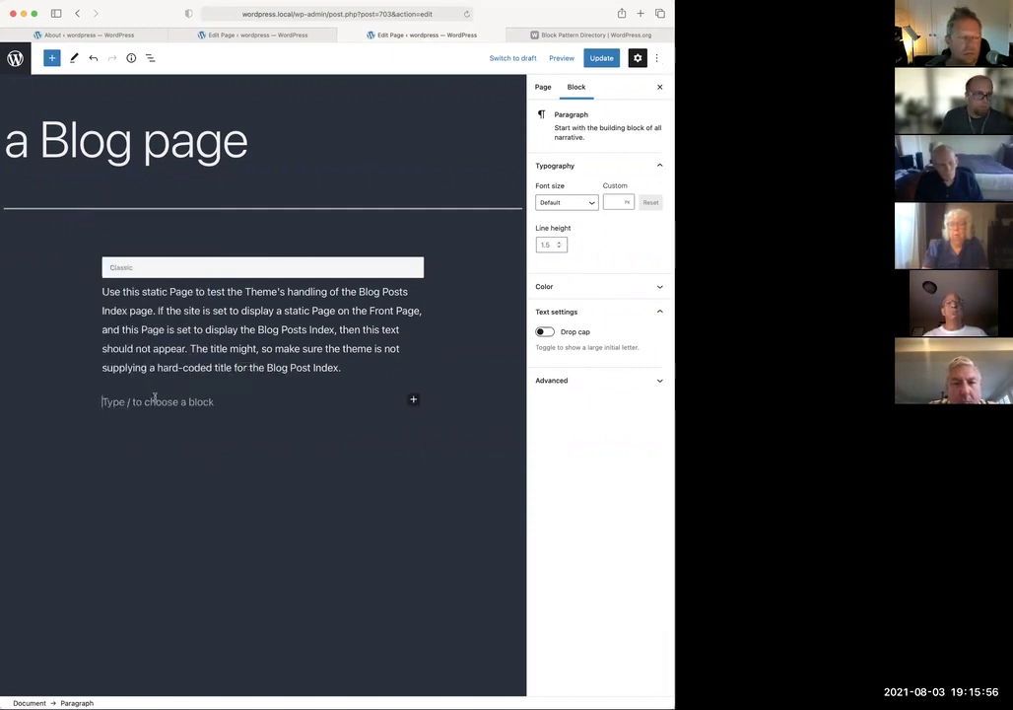
# Open the full block inserter for the empty paragraph and show its Twenty Twenty-One patterns
pyautogui.click(415, 401)
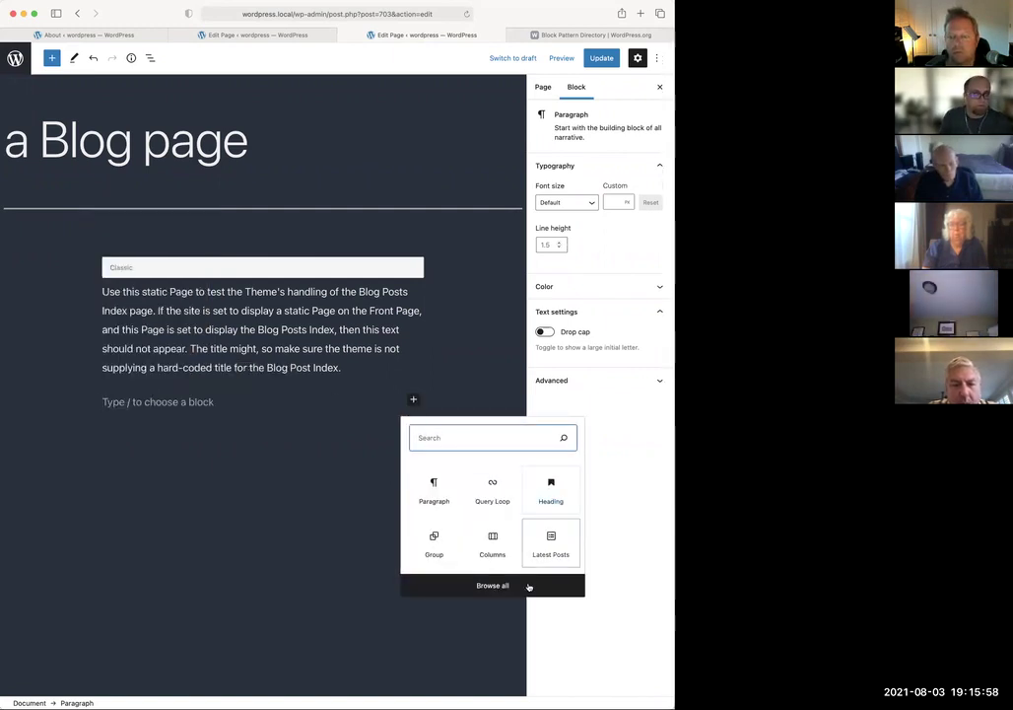
pyautogui.click(515, 588)
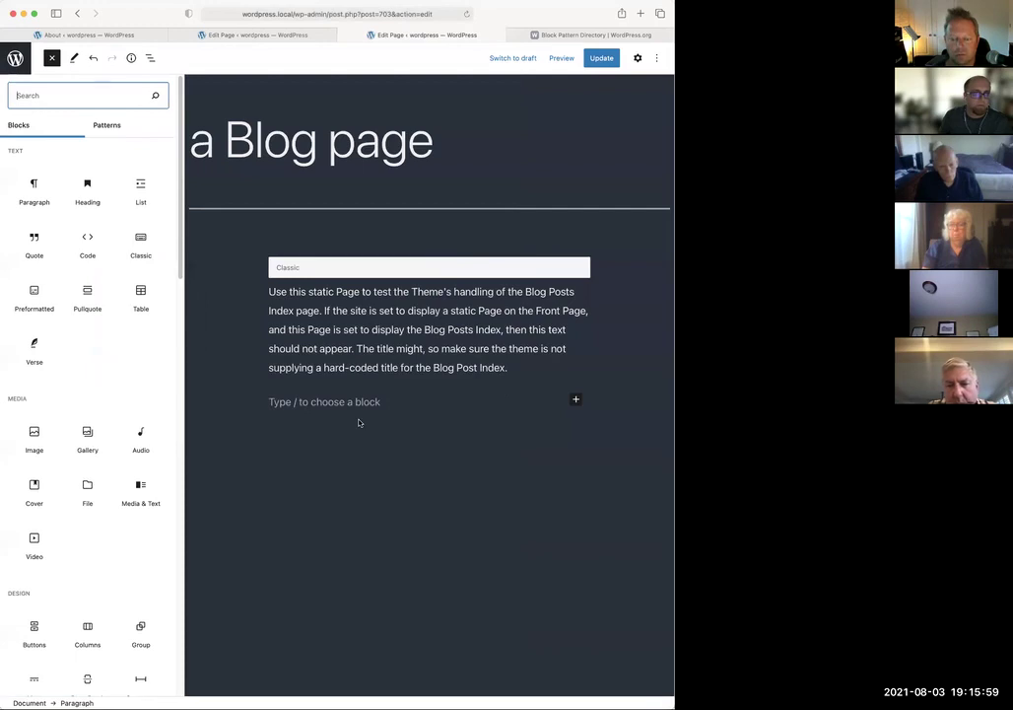
pyautogui.click(114, 129)
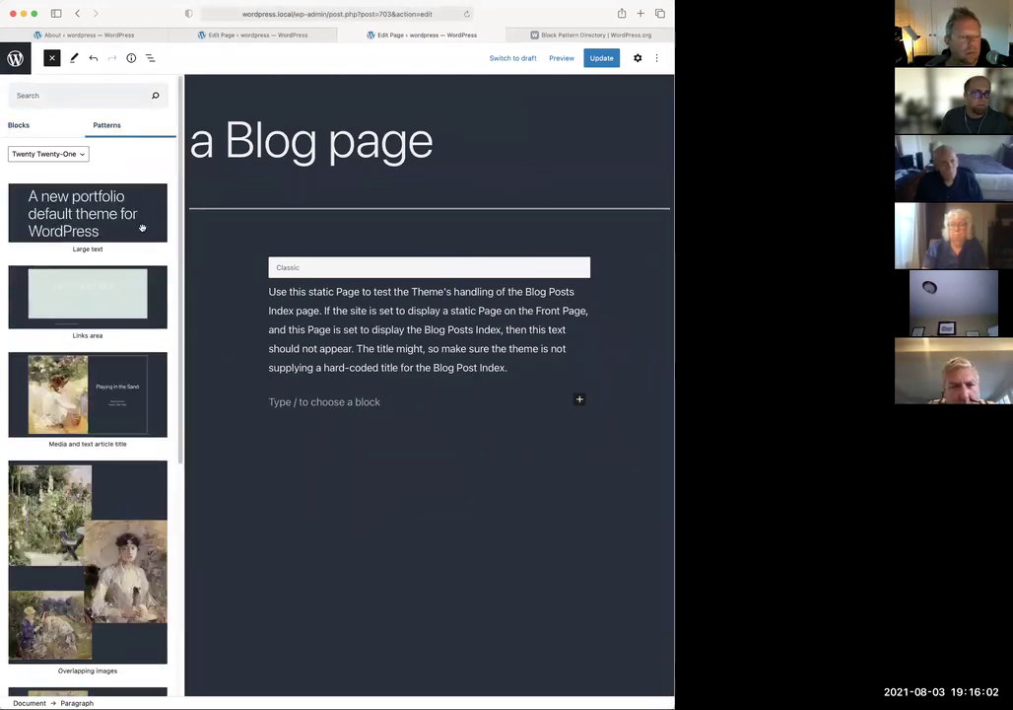
# Look through the Twenty Twenty-One patterns and show the Buttons, Columns and Gallery pattern categories
pyautogui.scroll(-10, 142, 227)
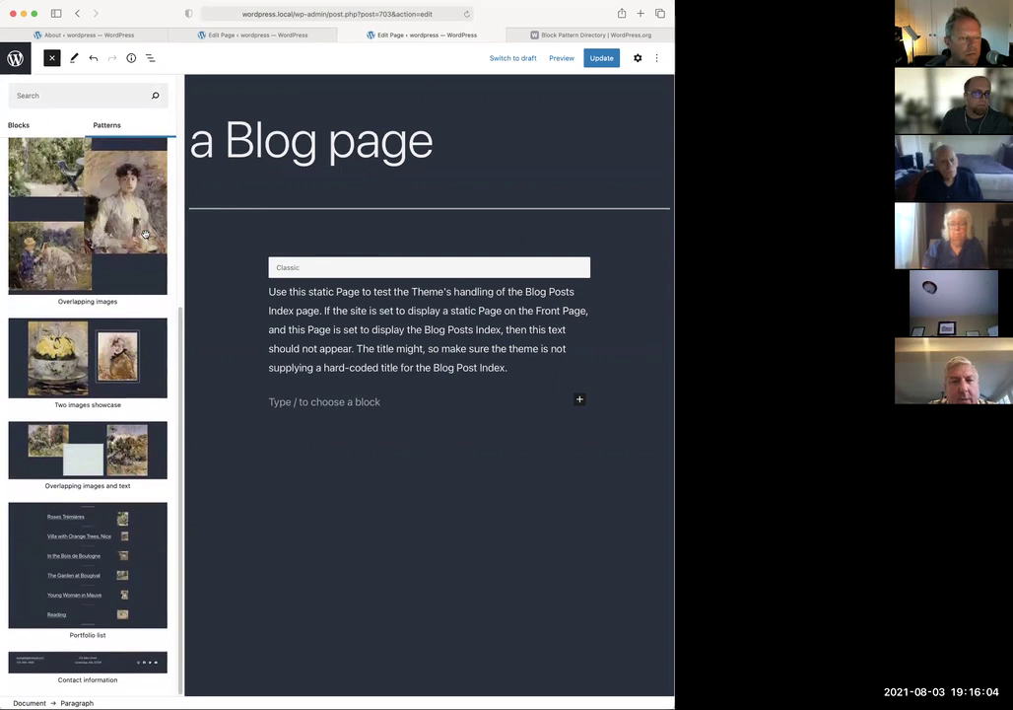
pyautogui.scroll(10, 145, 234)
pyautogui.click(78, 153)
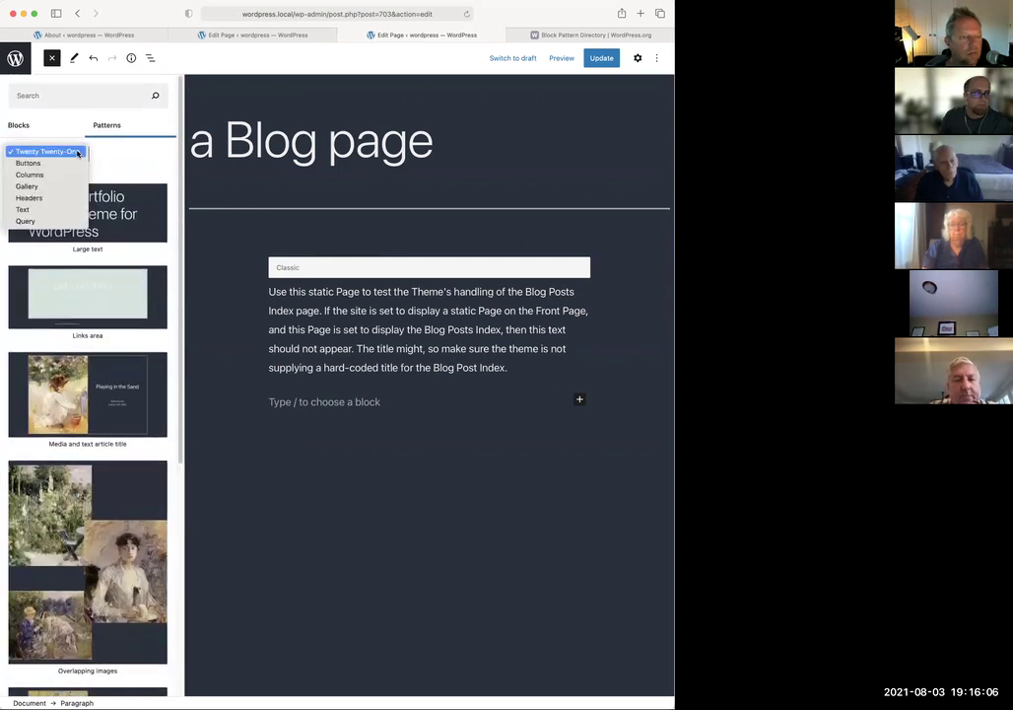
pyautogui.click(80, 160)
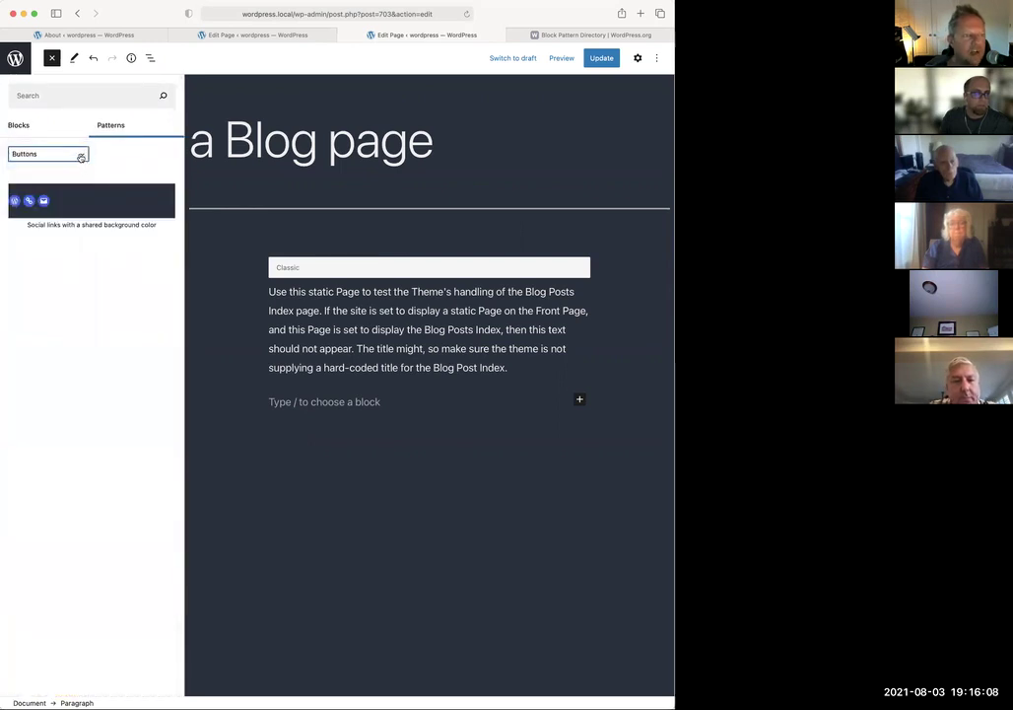
pyautogui.click(81, 158)
pyautogui.click(81, 163)
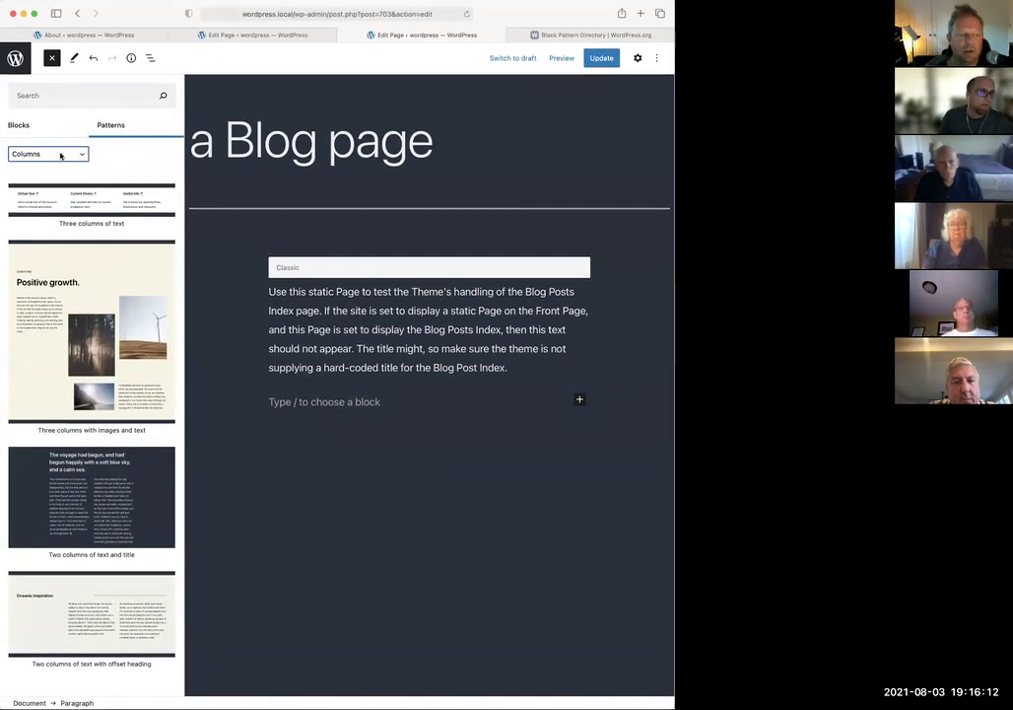
pyautogui.click(61, 155)
pyautogui.click(61, 161)
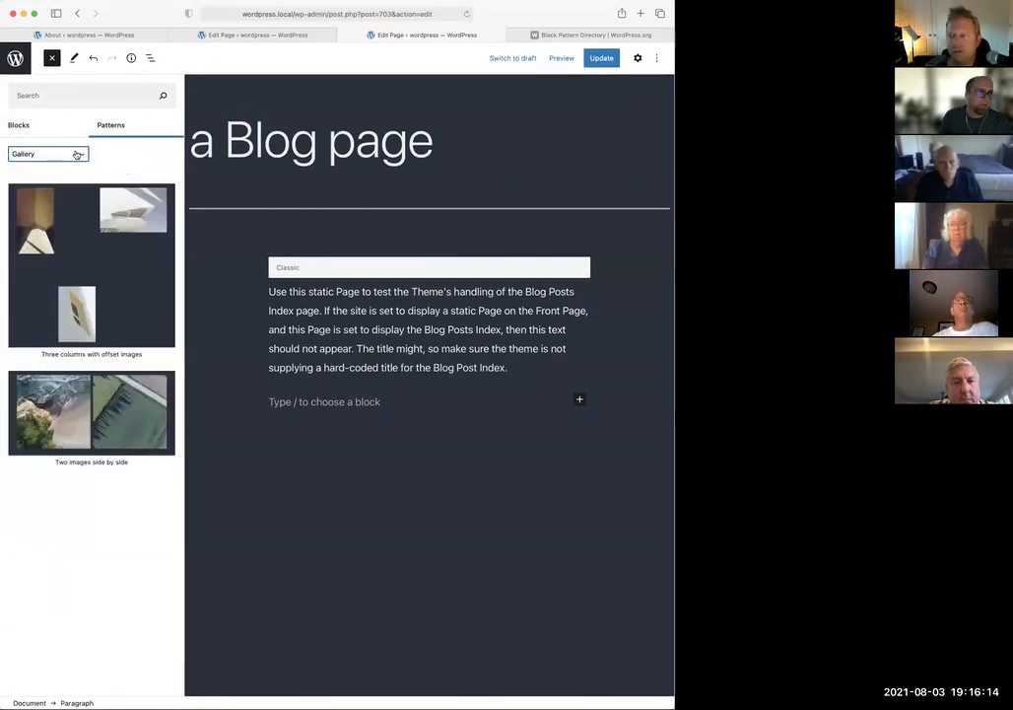
# Show the Headers, Text and Query pattern categories and look through the header and query patterns
pyautogui.click(77, 155)
pyautogui.click(74, 163)
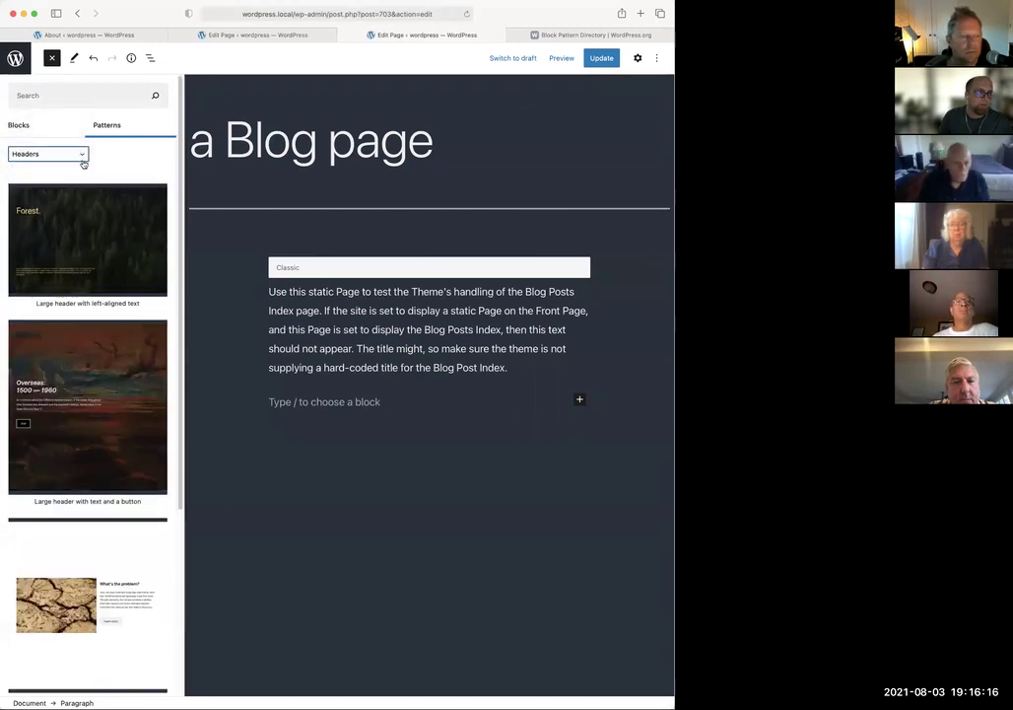
pyautogui.scroll(-5, 147, 233)
pyautogui.scroll(5, 147, 232)
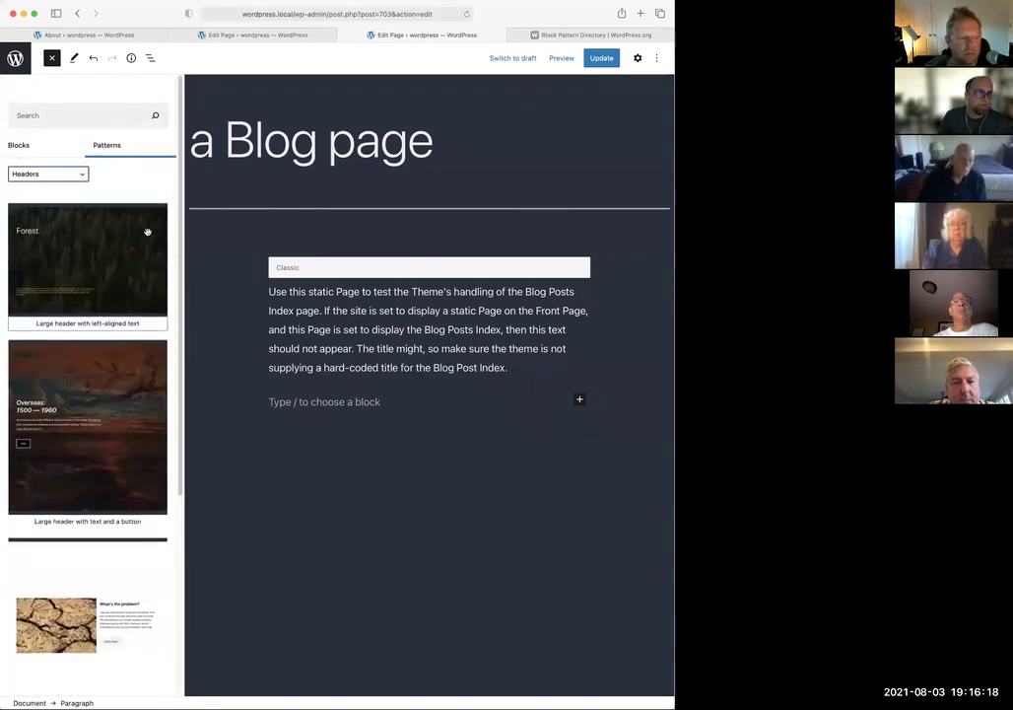
pyautogui.click(47, 154)
pyautogui.click(40, 163)
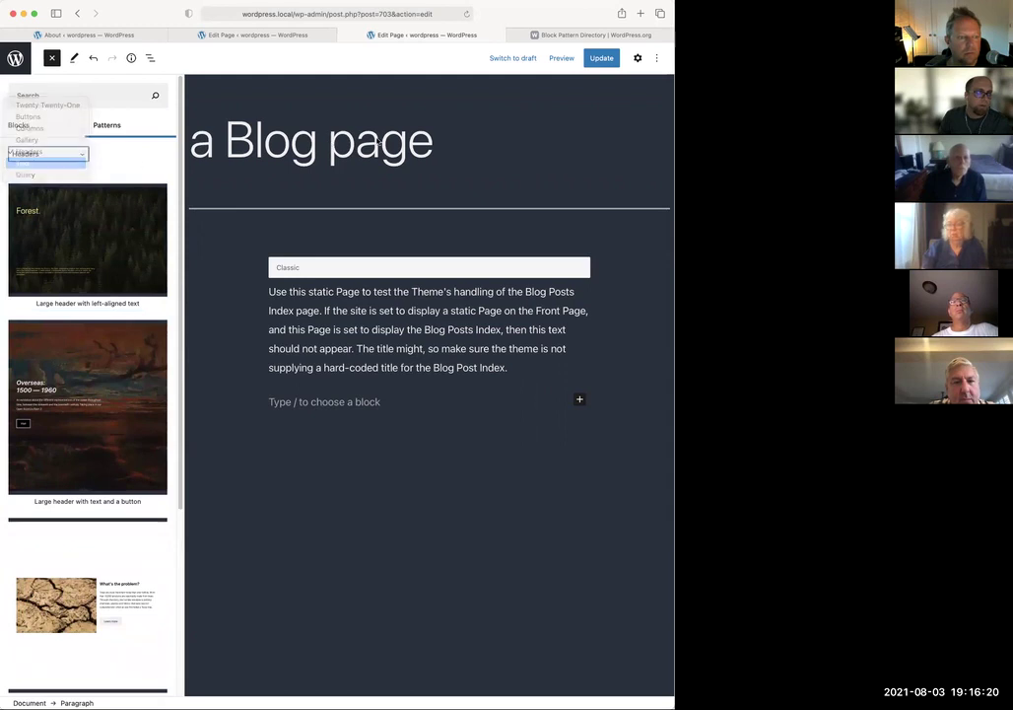
pyautogui.click(47, 153)
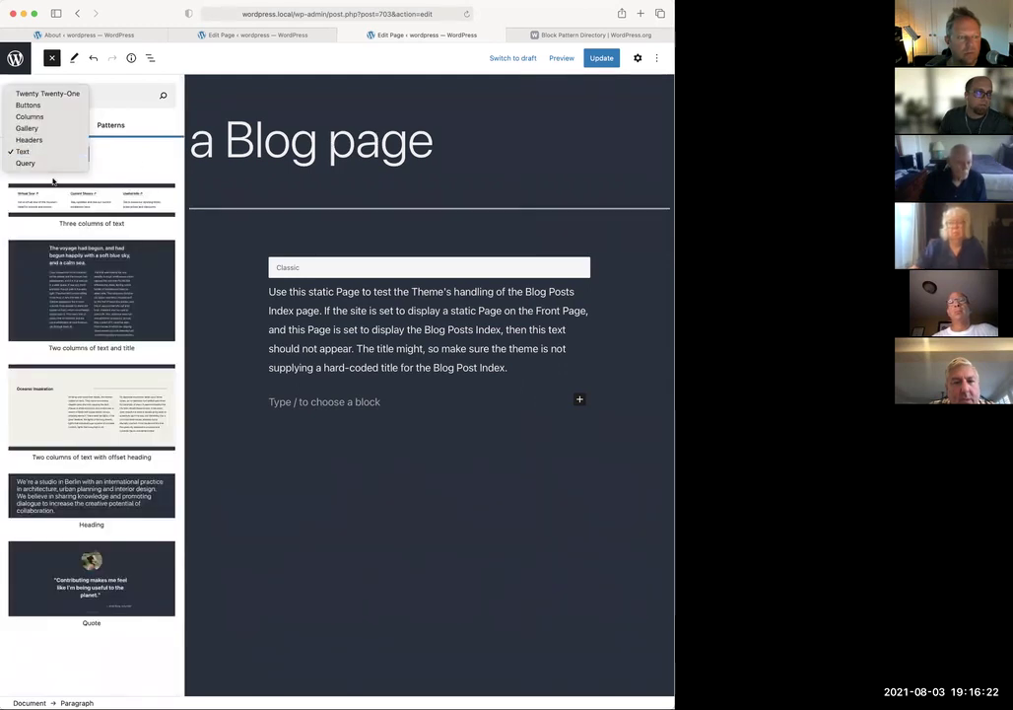
pyautogui.click(25, 163)
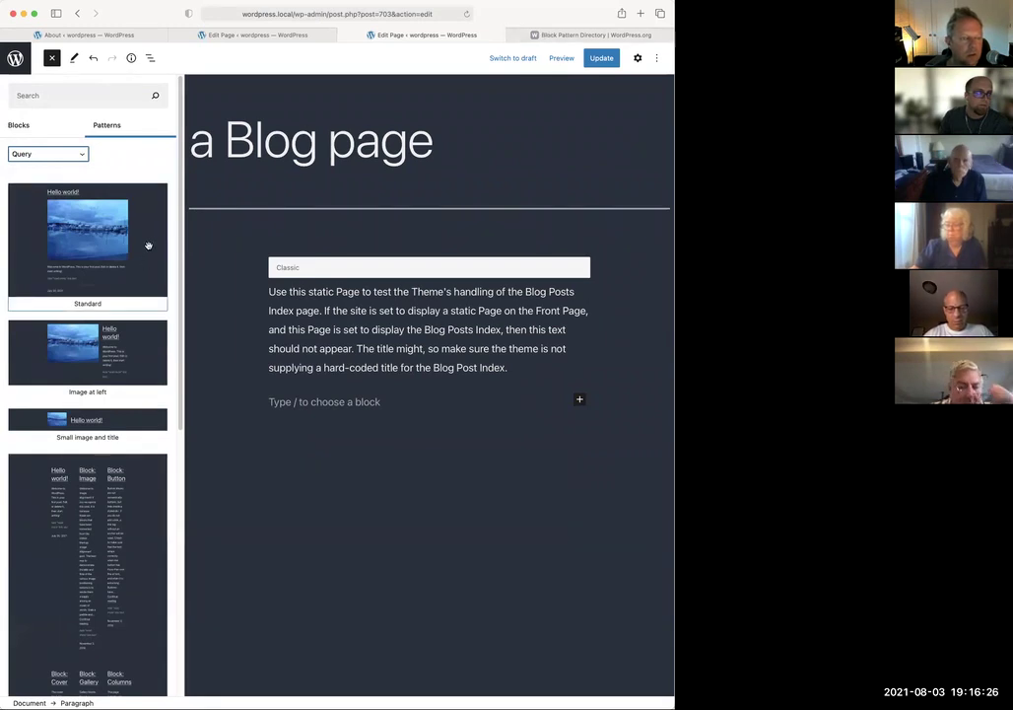
pyautogui.scroll(-5, 147, 246)
pyautogui.scroll(6, 147, 260)
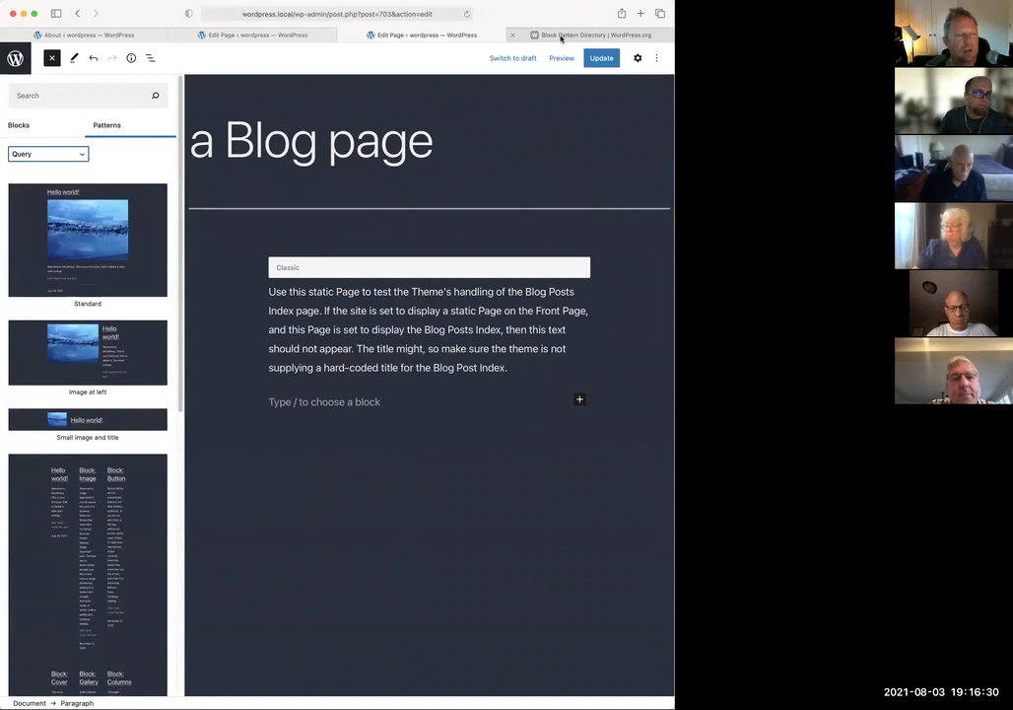
# Show the Buttons patterns again and return the pattern list to the Twenty Twenty-One category
pyautogui.click(81, 158)
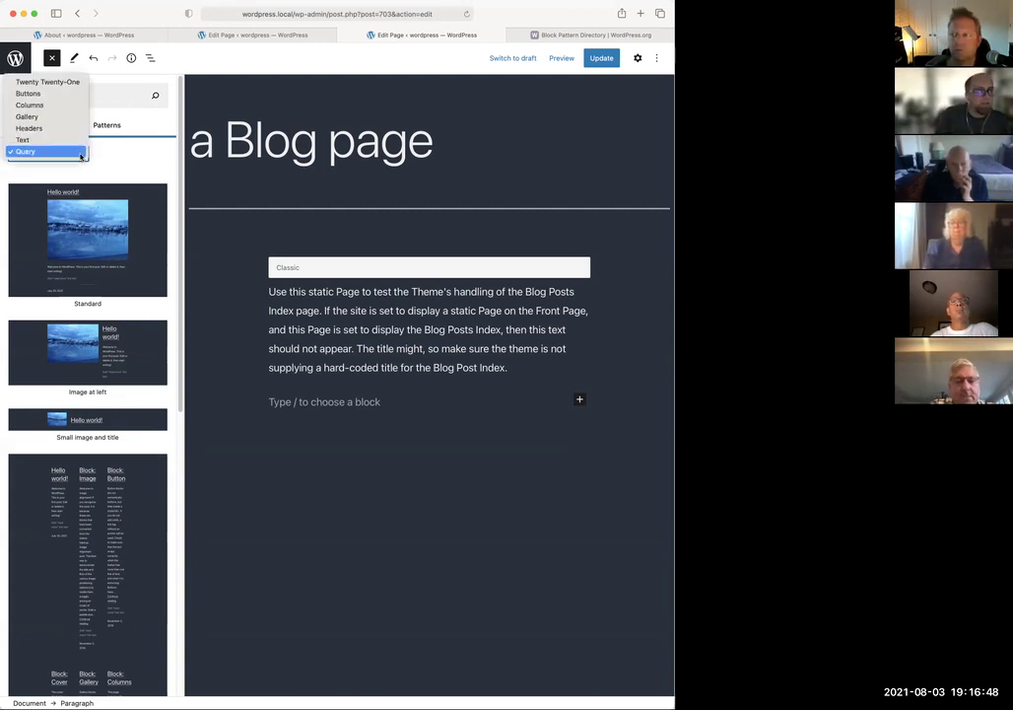
pyautogui.click(35, 94)
pyautogui.click(64, 160)
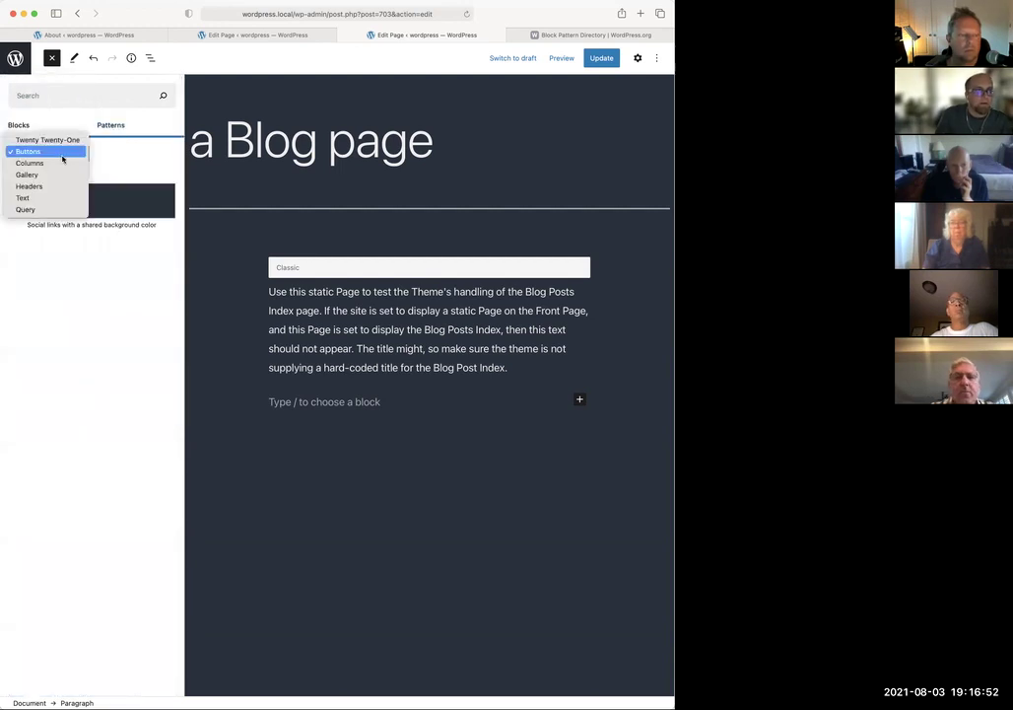
pyautogui.click(59, 139)
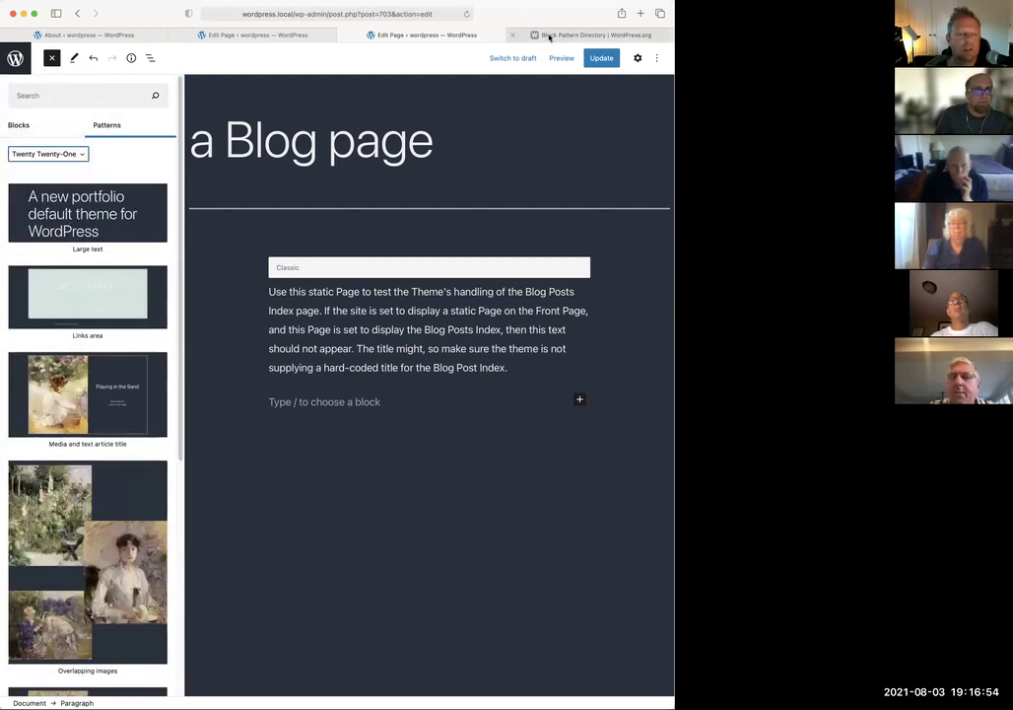
# Switch to the block pattern directory, look through its first page of newest patterns and filter it to the Columns category
pyautogui.click(549, 35)
pyautogui.scroll(-5, 396, 397)
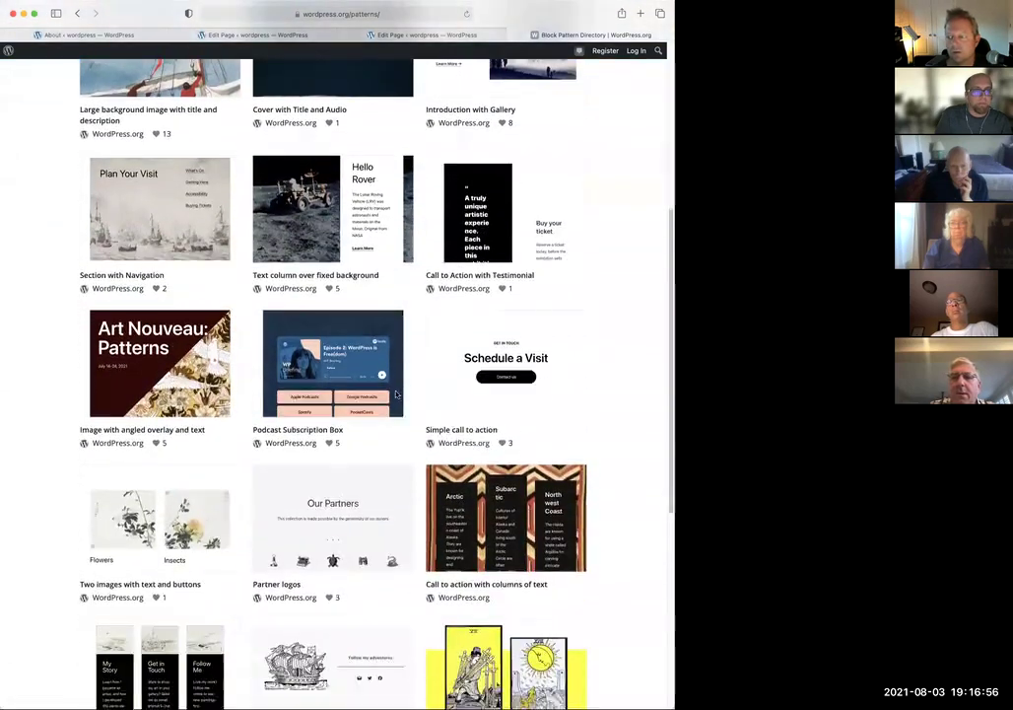
pyautogui.scroll(-5, 396, 395)
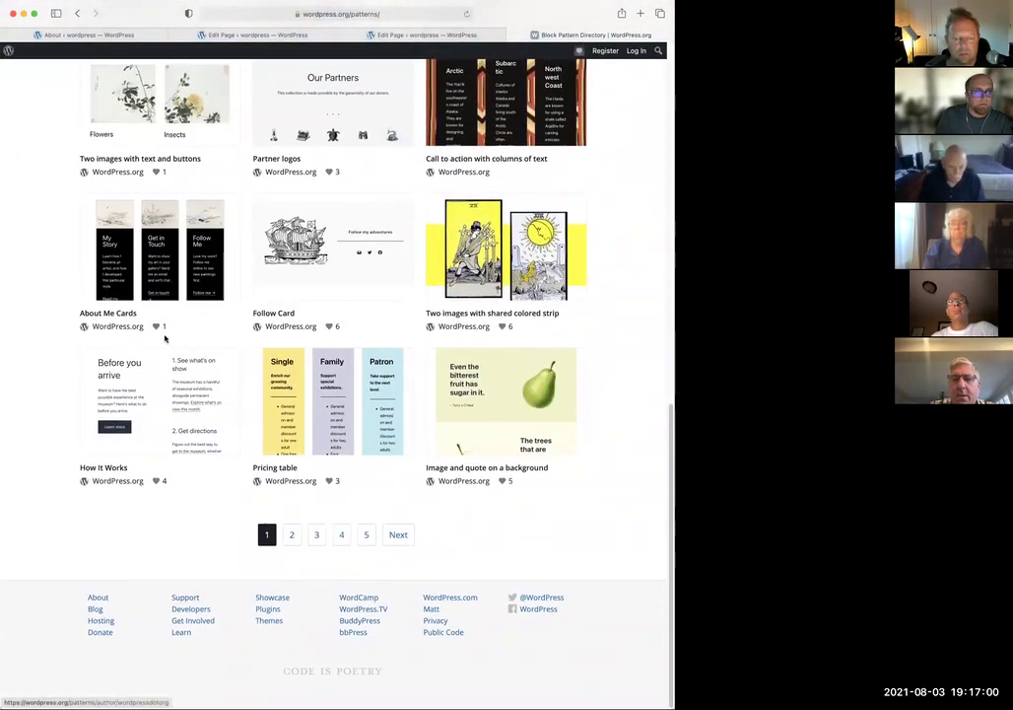
pyautogui.scroll(3, 177, 356)
pyautogui.scroll(5, 176, 357)
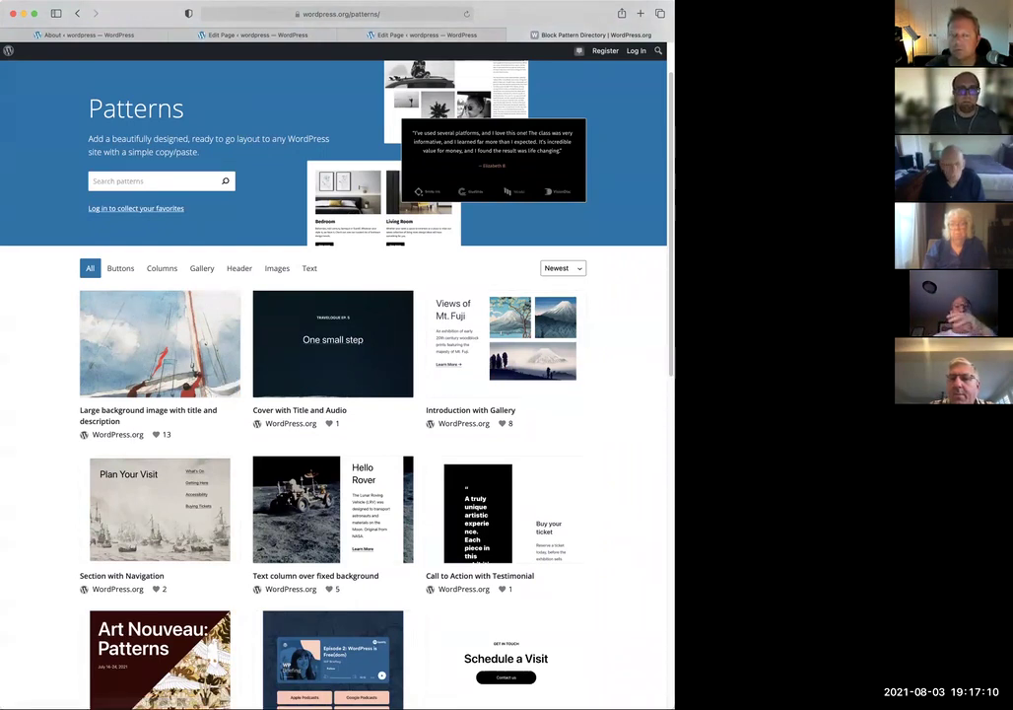
pyautogui.scroll(-4, 611, 462)
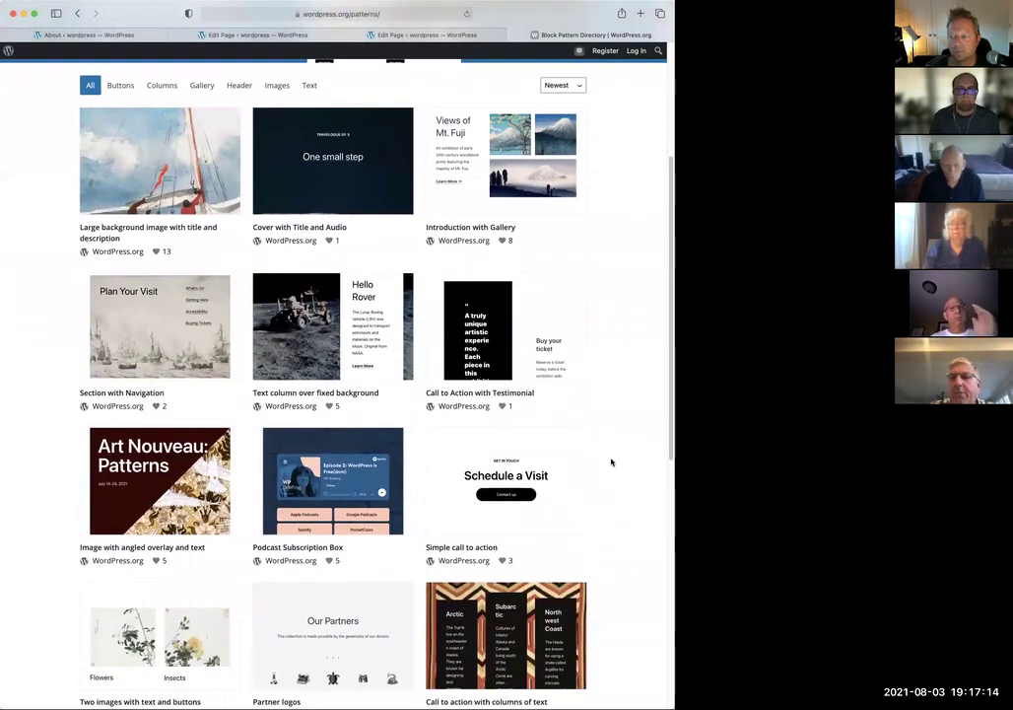
pyautogui.scroll(-10, 606, 461)
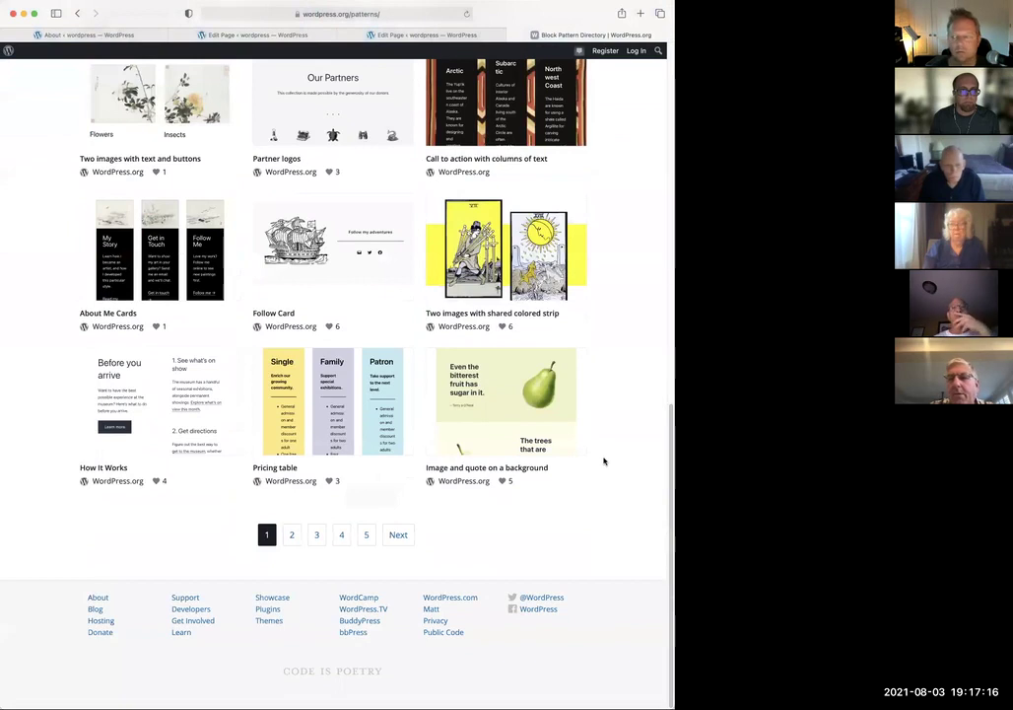
pyautogui.scroll(20, 577, 443)
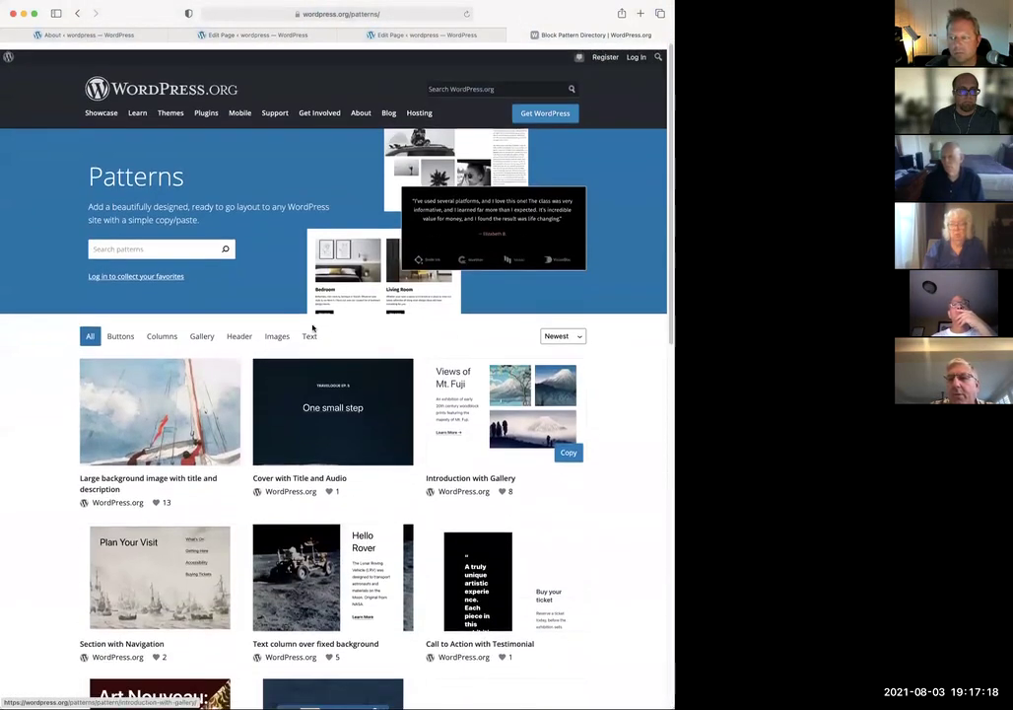
pyautogui.click(174, 335)
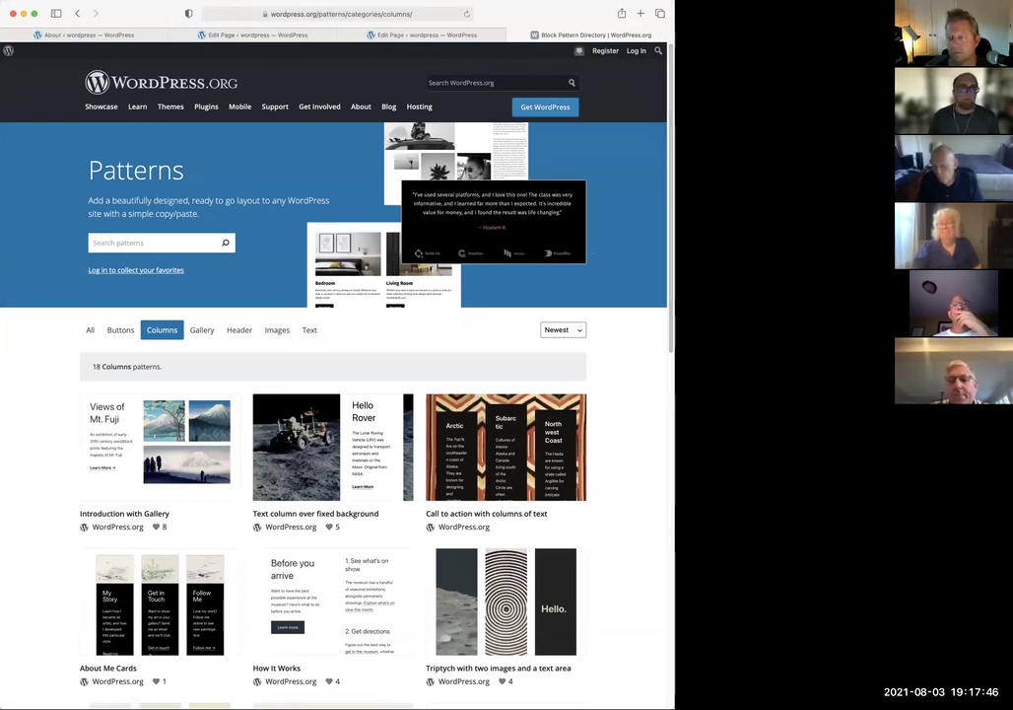
# Return to editing "a Blog page" and insert a Group block below the Classic block's empty paragraph
pyautogui.click(351, 32)
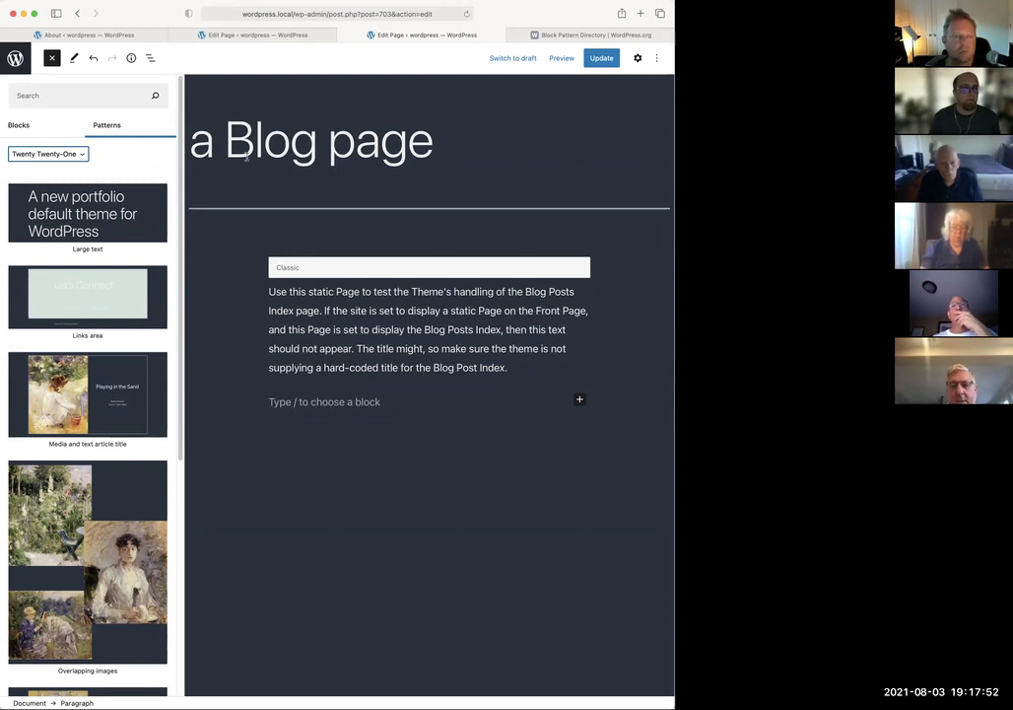
pyautogui.click(400, 326)
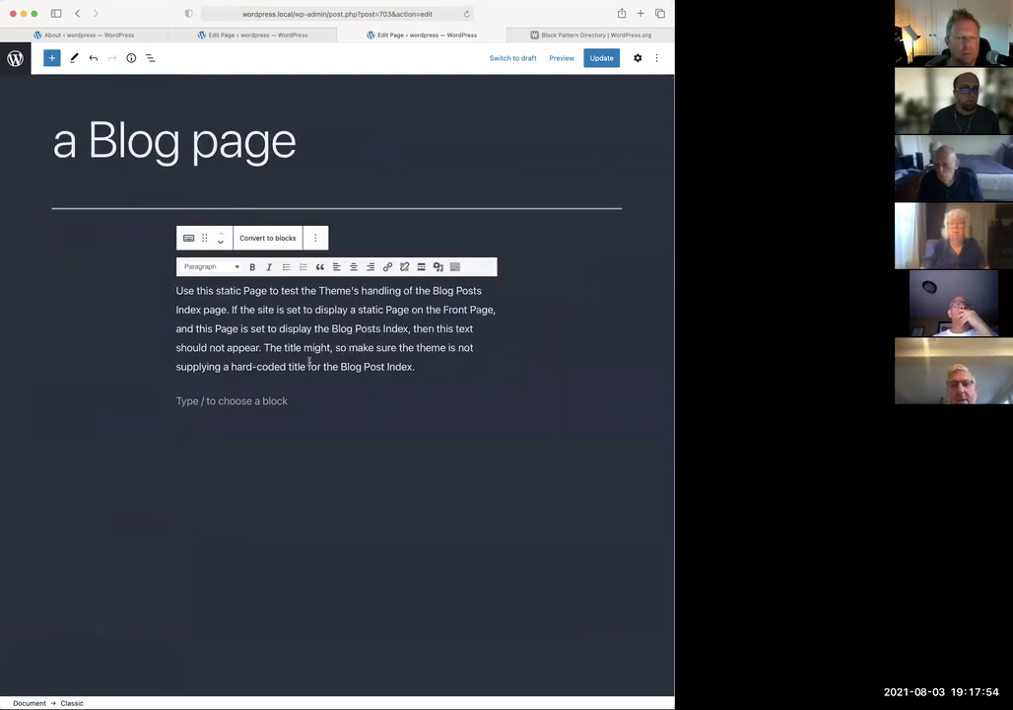
pyautogui.click(307, 398)
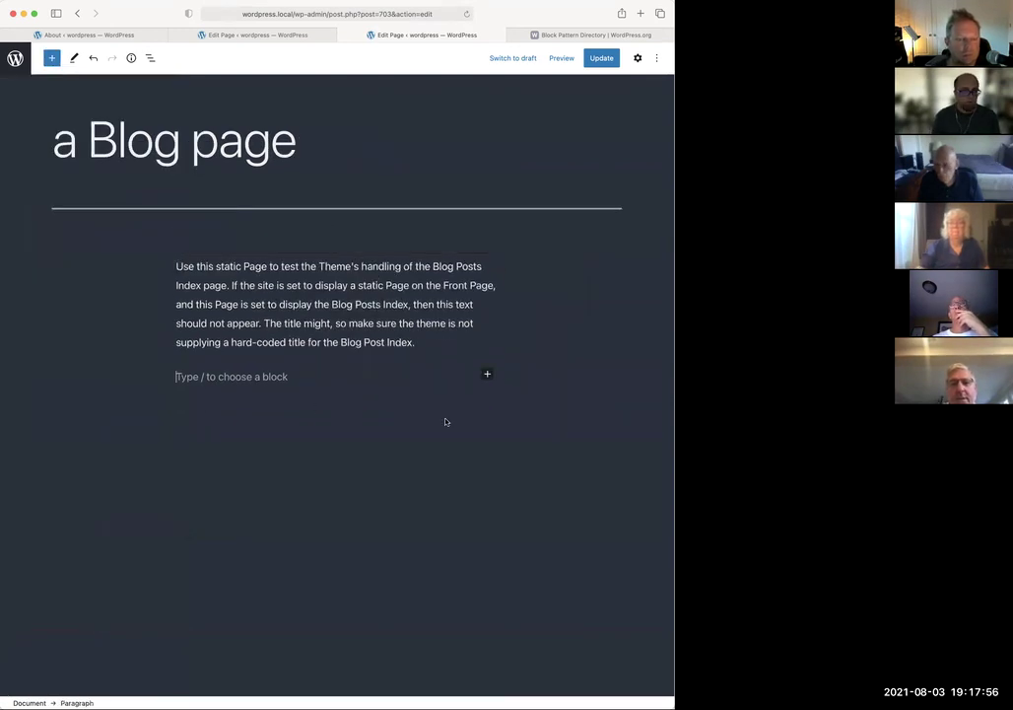
pyautogui.write('/group')
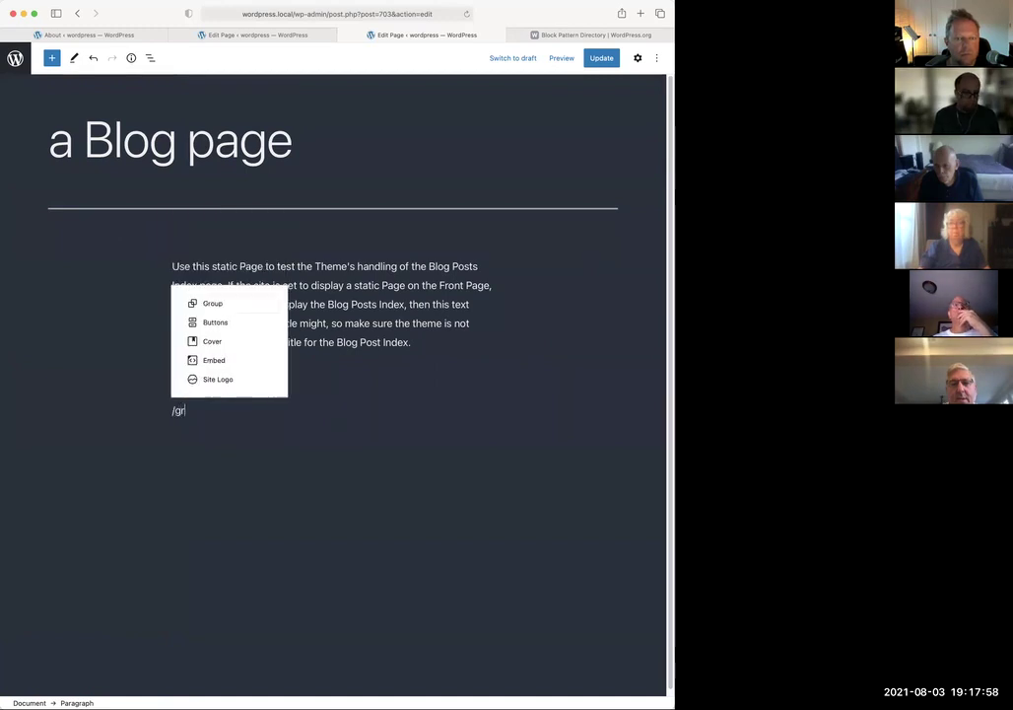
pyautogui.press('Return')
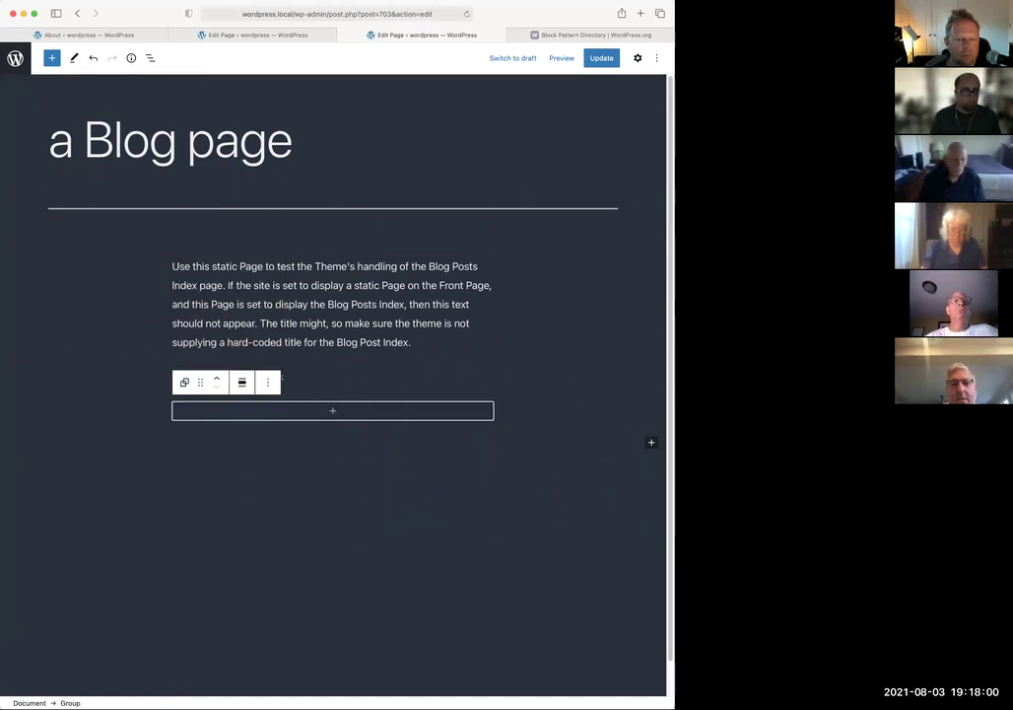
# Add an Image block inside the group with the eyeglasses picture from the media library and caption it "Glasses"
pyautogui.click(335, 412)
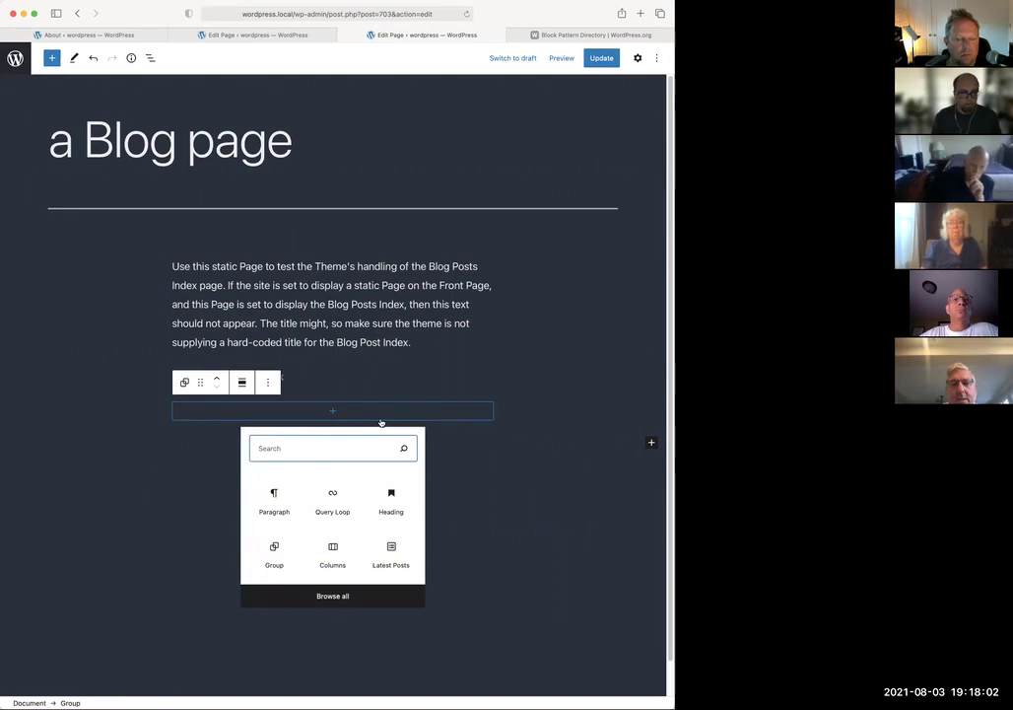
pyautogui.write('imag')
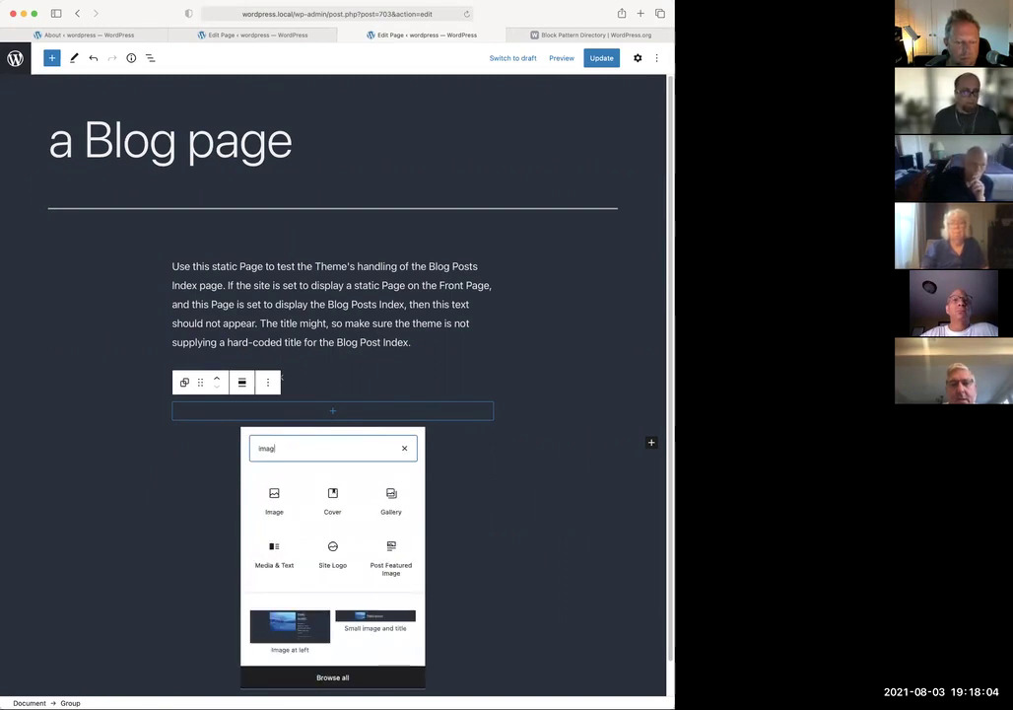
pyautogui.click(274, 498)
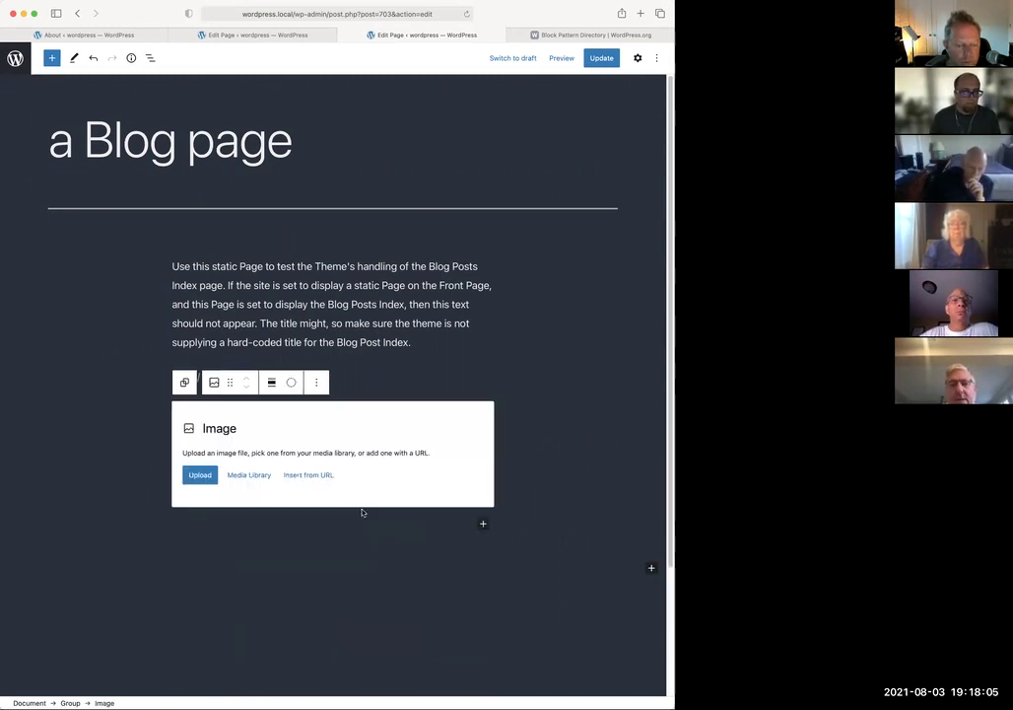
pyautogui.click(250, 476)
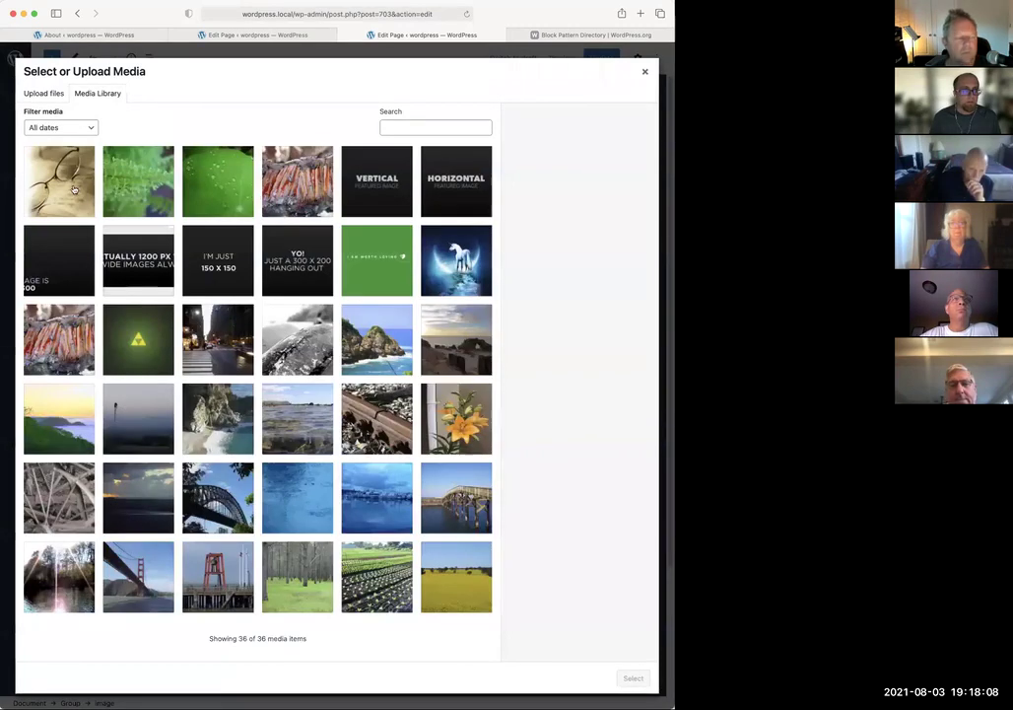
pyautogui.click(74, 190)
pyautogui.click(633, 678)
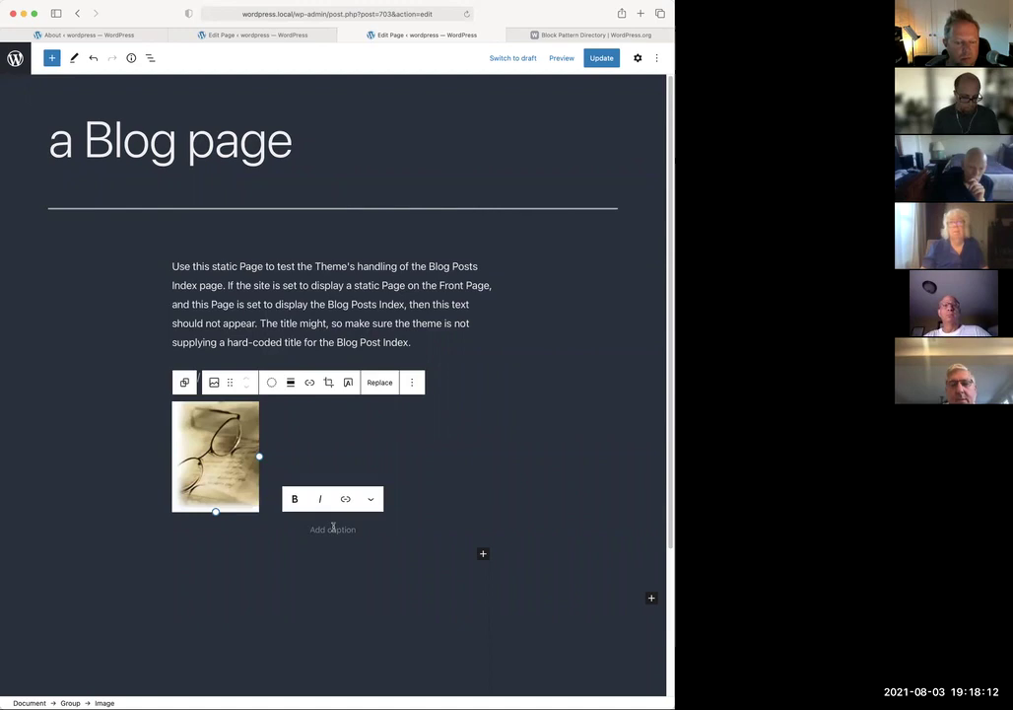
pyautogui.scroll(-2, 333, 528)
pyautogui.write('Glasses')
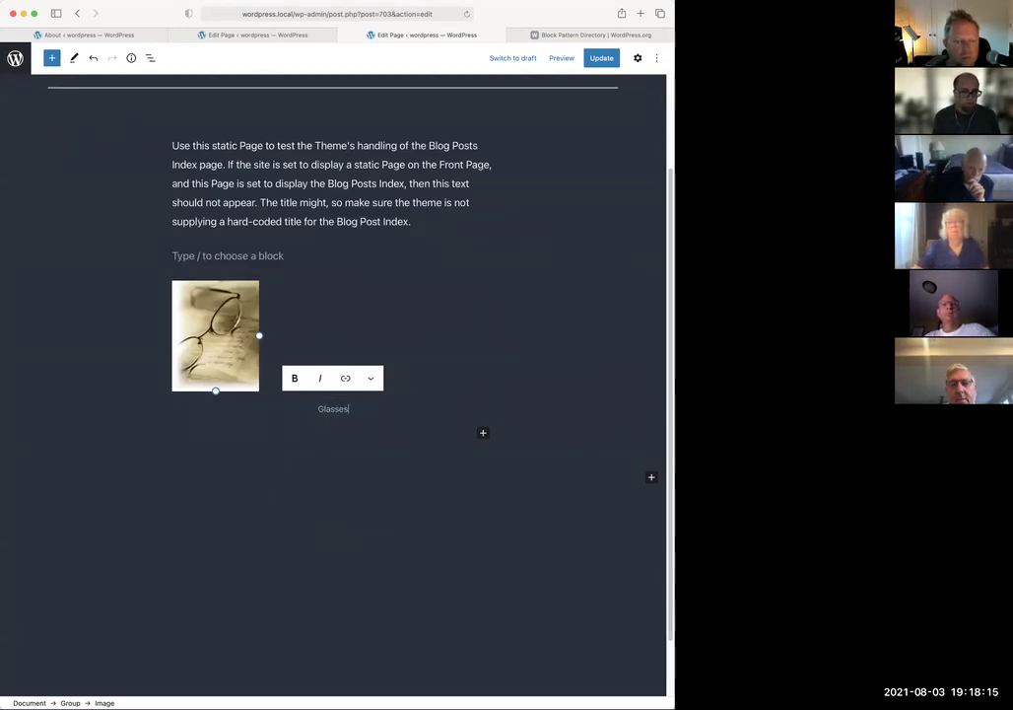
# Add a Heading block reading "My heading" below the captioned image inside the group
pyautogui.press('Return')
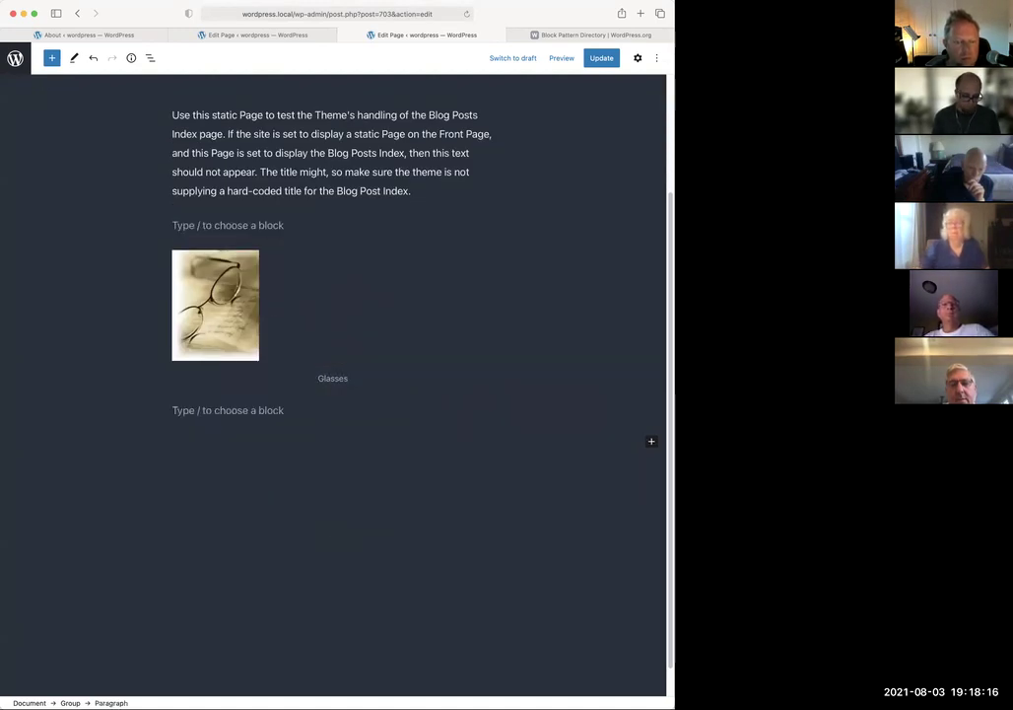
pyautogui.write('/hea')
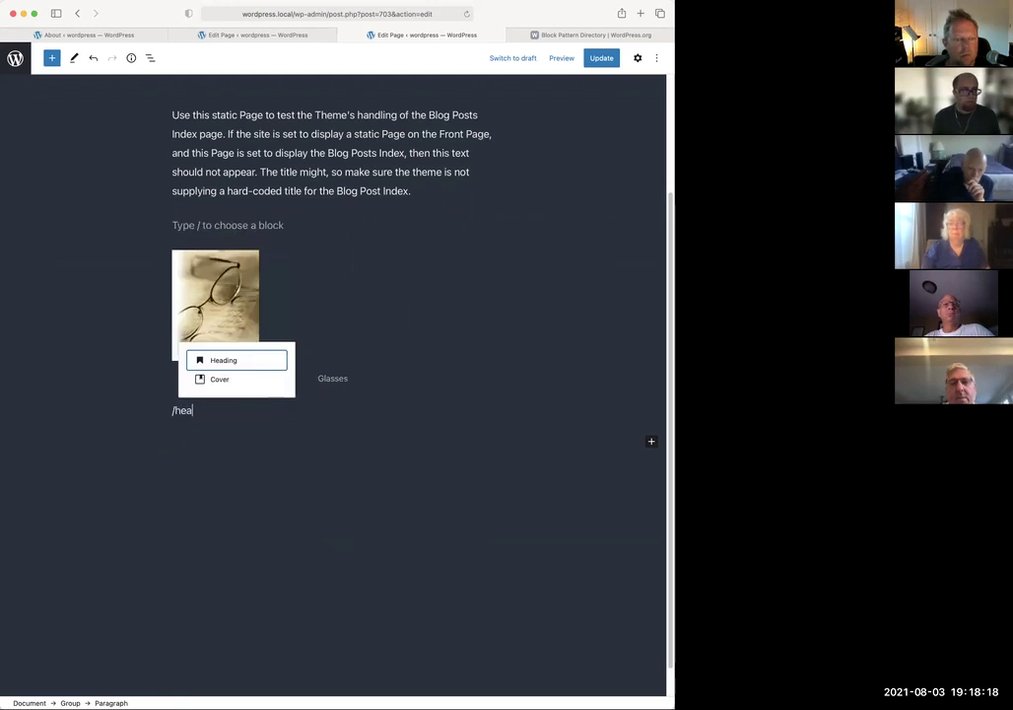
pyautogui.press('Return')
pyautogui.write('My heading')
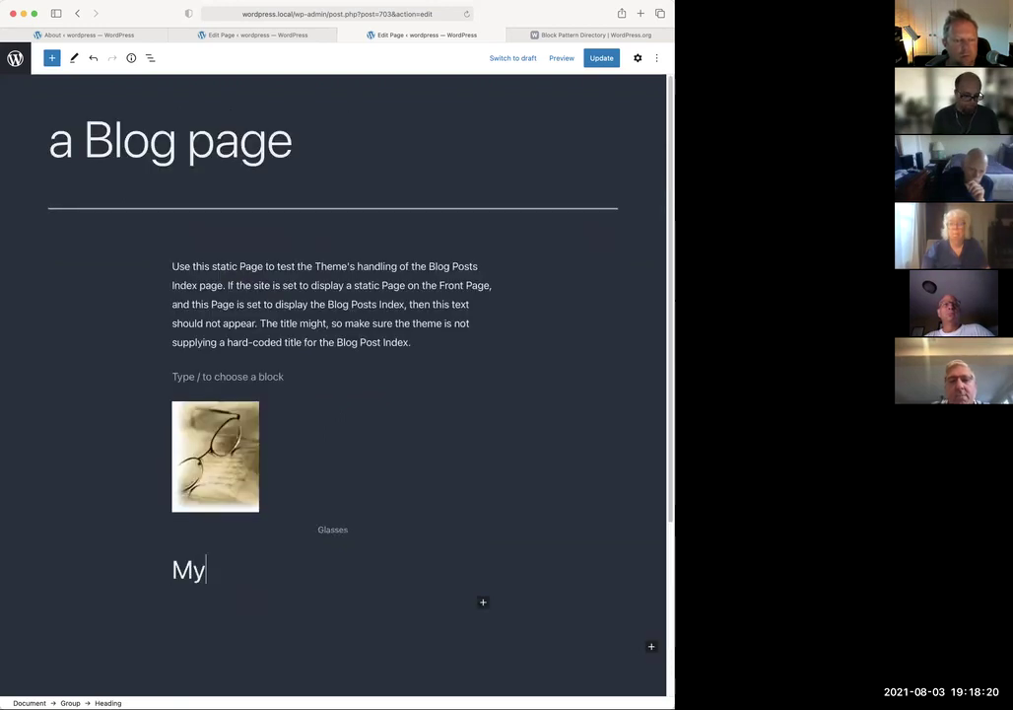
# Add a paragraph reading "My text" below the "My heading" heading inside the group
pyautogui.press('Return')
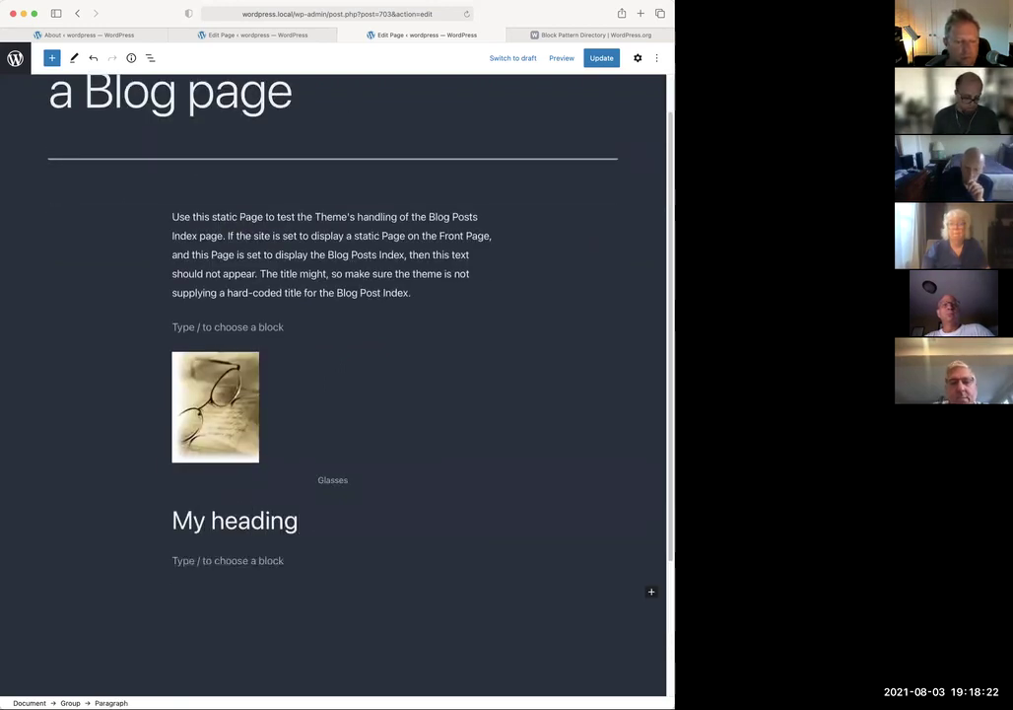
pyautogui.write('My te')
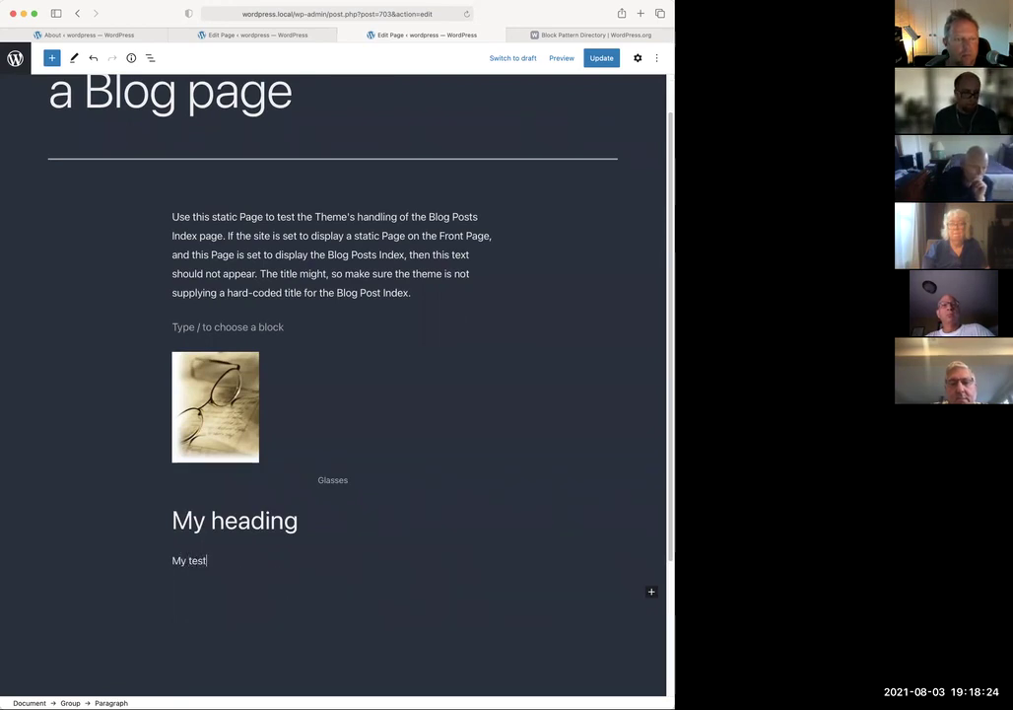
pyautogui.write('st')
pyautogui.press('BackSpace')
pyautogui.press('BackSpace')
# Insert a Buttons block below the "My text" paragraph and label its button "Click me!!!"
pyautogui.press('Return')
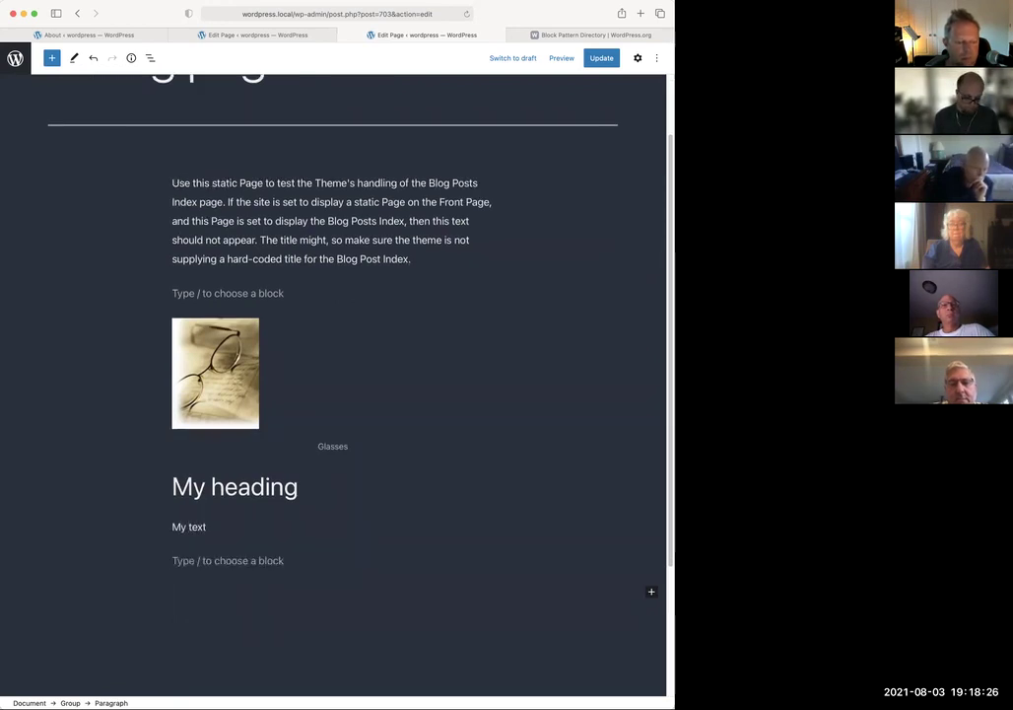
pyautogui.write('/but')
pyautogui.press('Return')
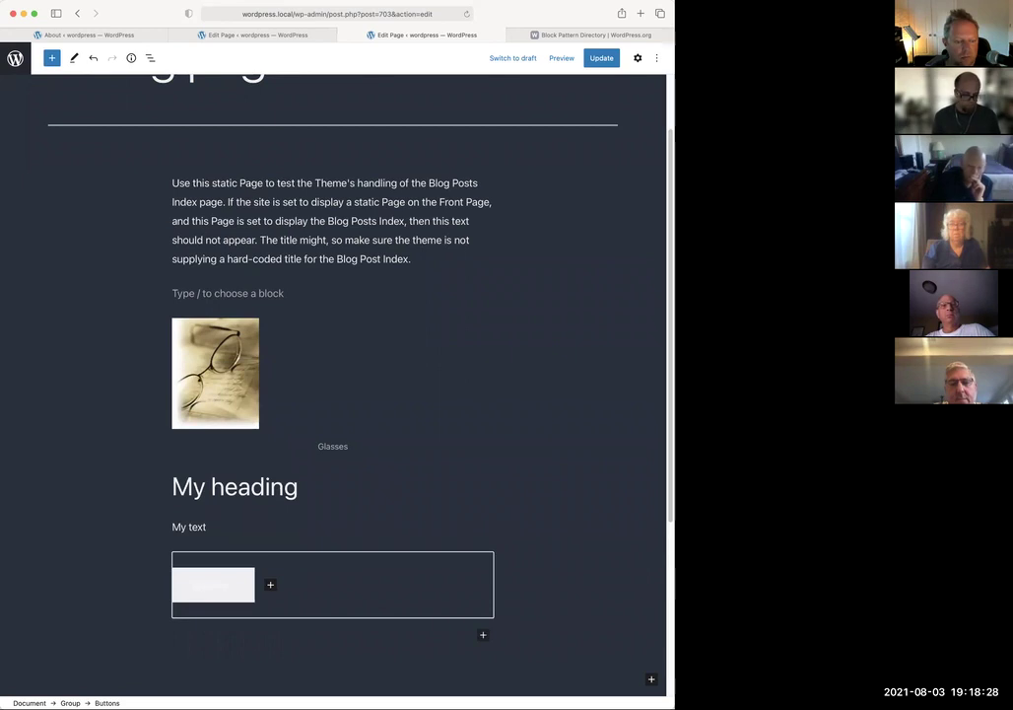
pyautogui.scroll(-5, 333, 395)
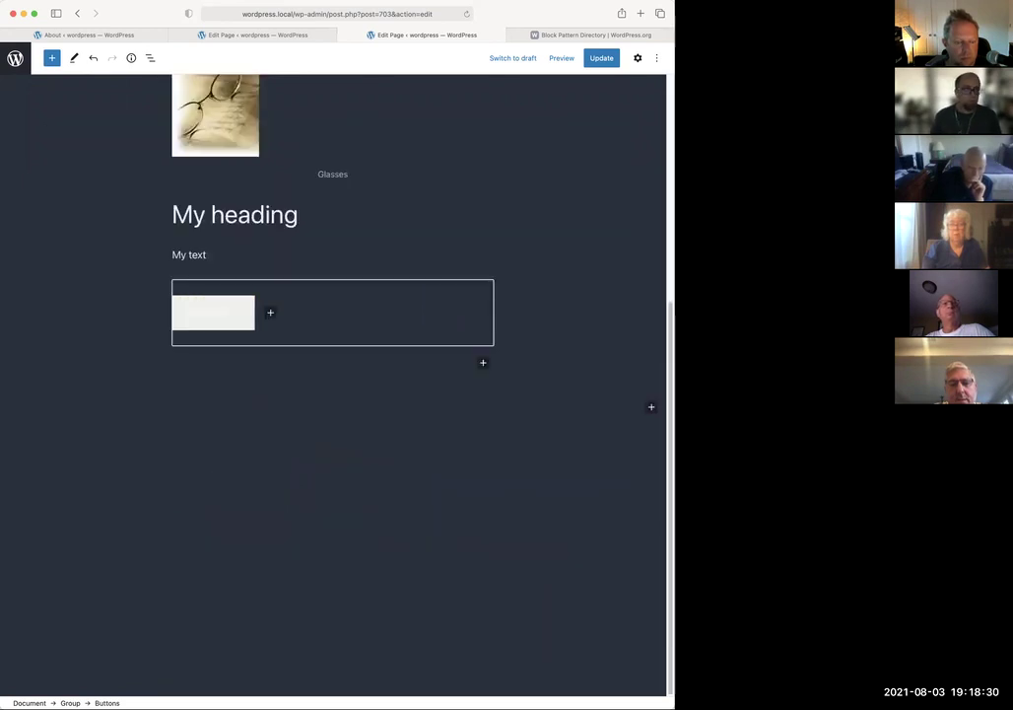
pyautogui.click(217, 321)
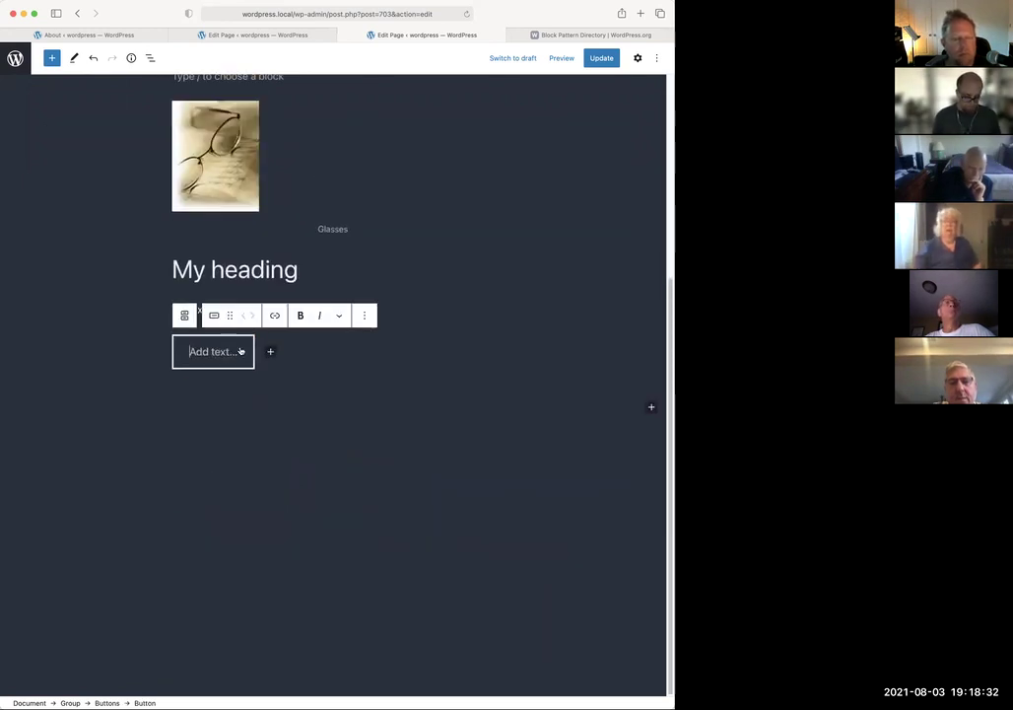
pyautogui.write('CLick me!!!')
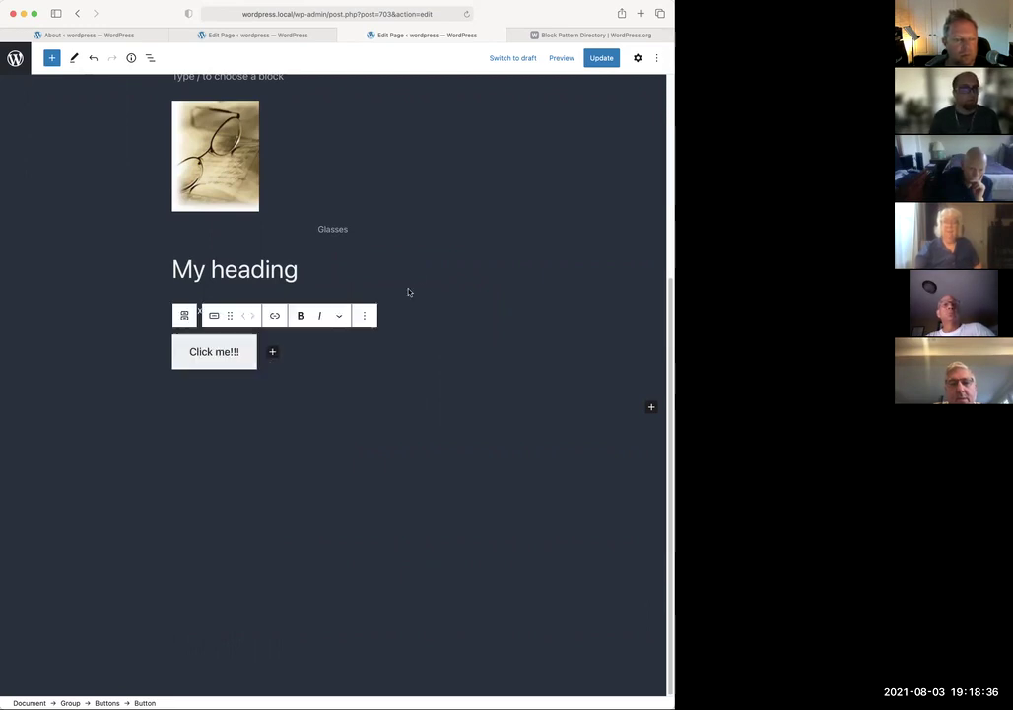
# Select the whole Group through the list view and save it as a reusable block named "My wonderful block"
pyautogui.click(367, 280)
pyautogui.scroll(3, 330, 274)
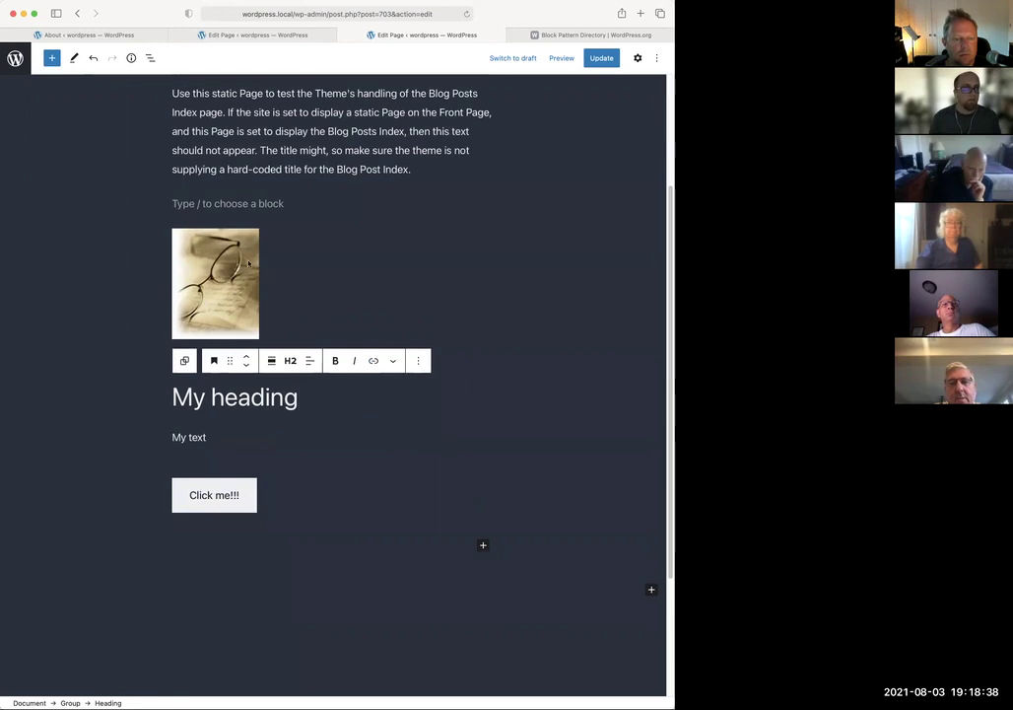
pyautogui.click(151, 58)
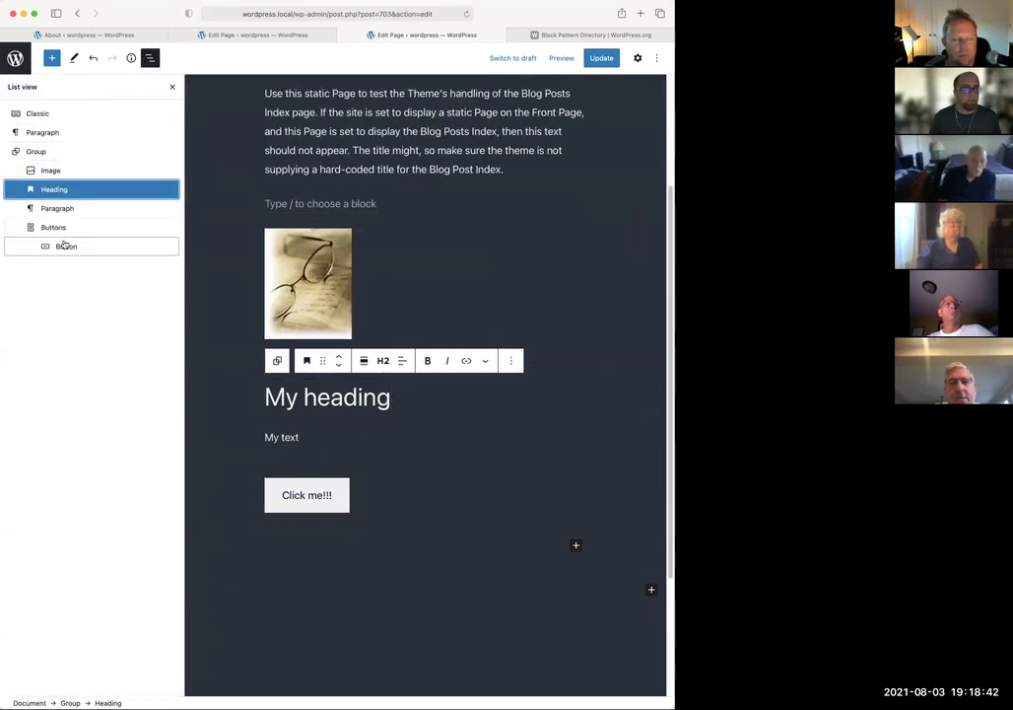
pyautogui.click(39, 156)
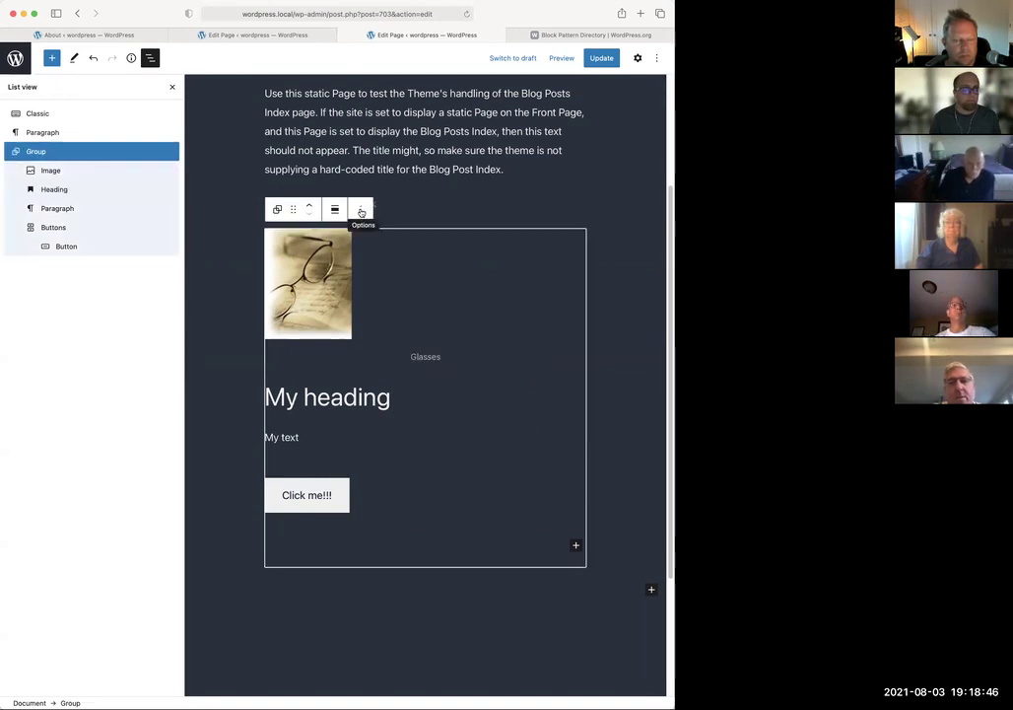
pyautogui.click(277, 209)
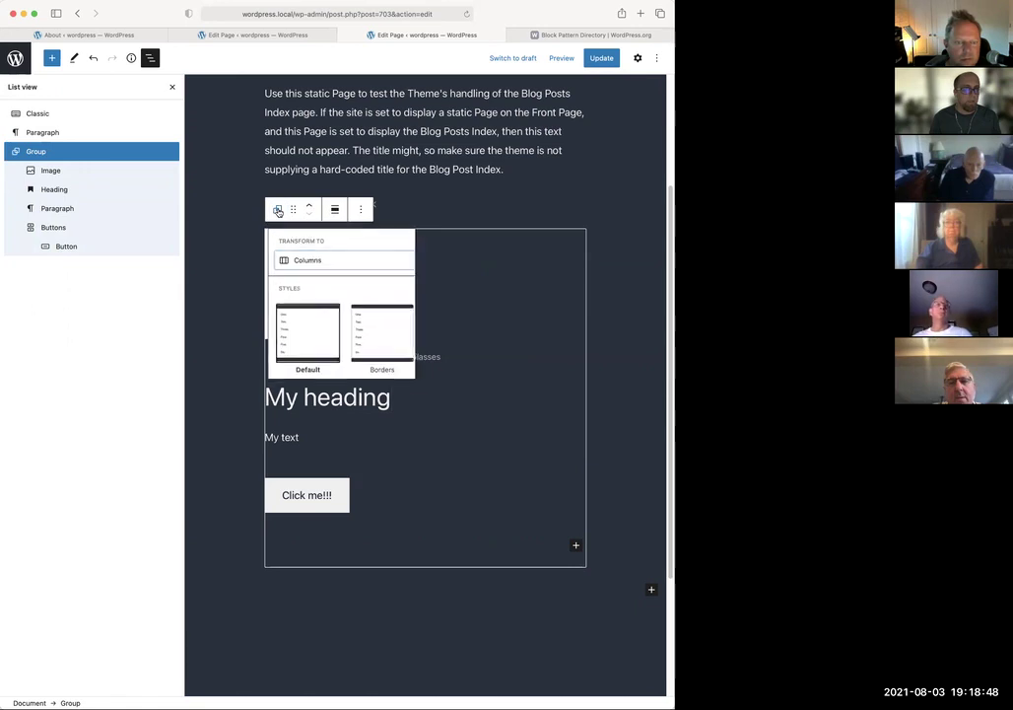
pyautogui.click(361, 209)
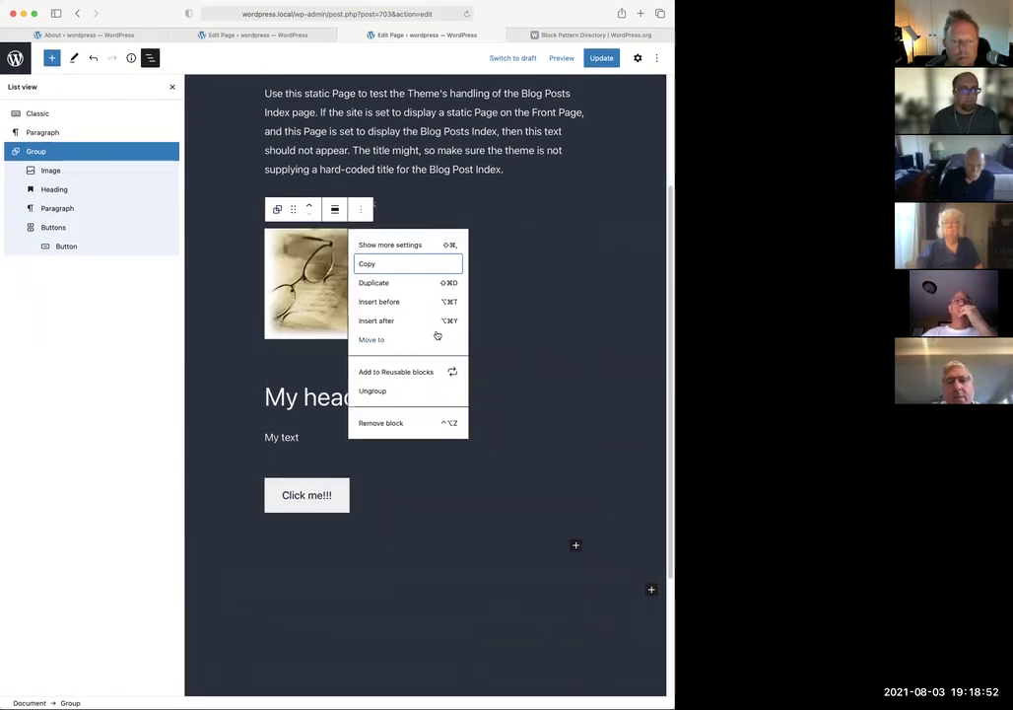
pyautogui.click(403, 375)
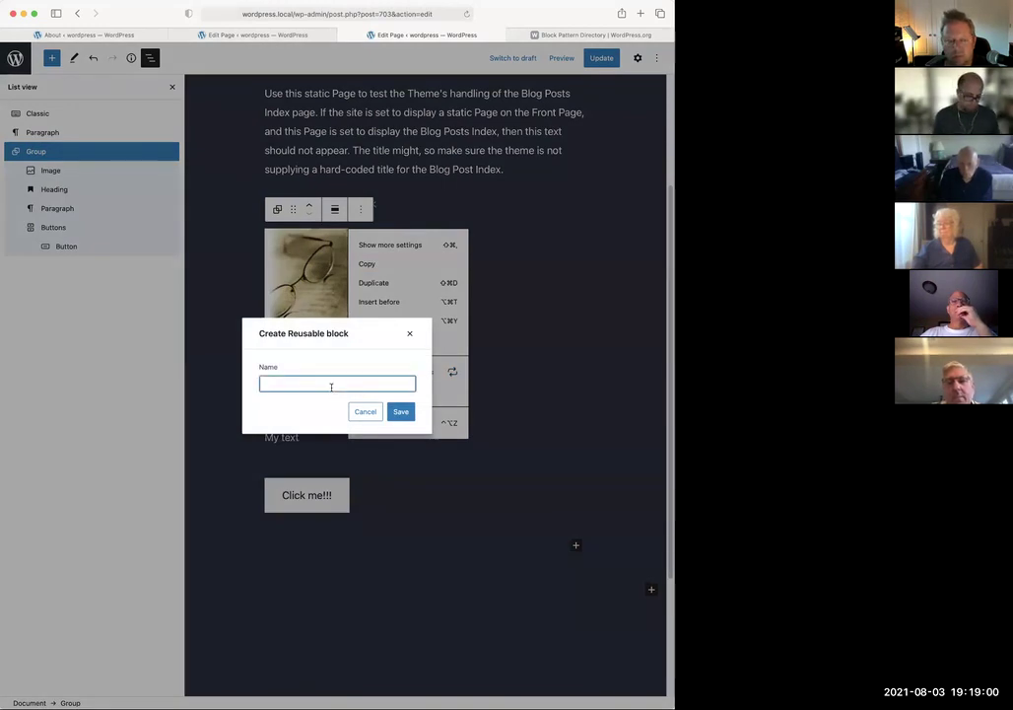
pyautogui.write('My win')
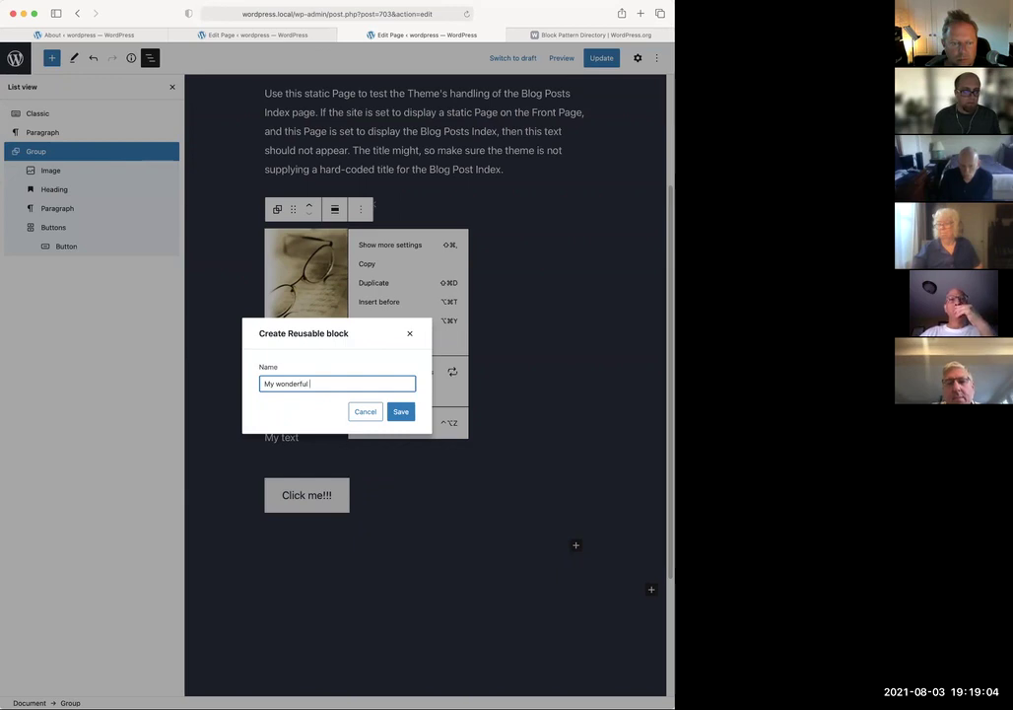
pyautogui.press('Return')
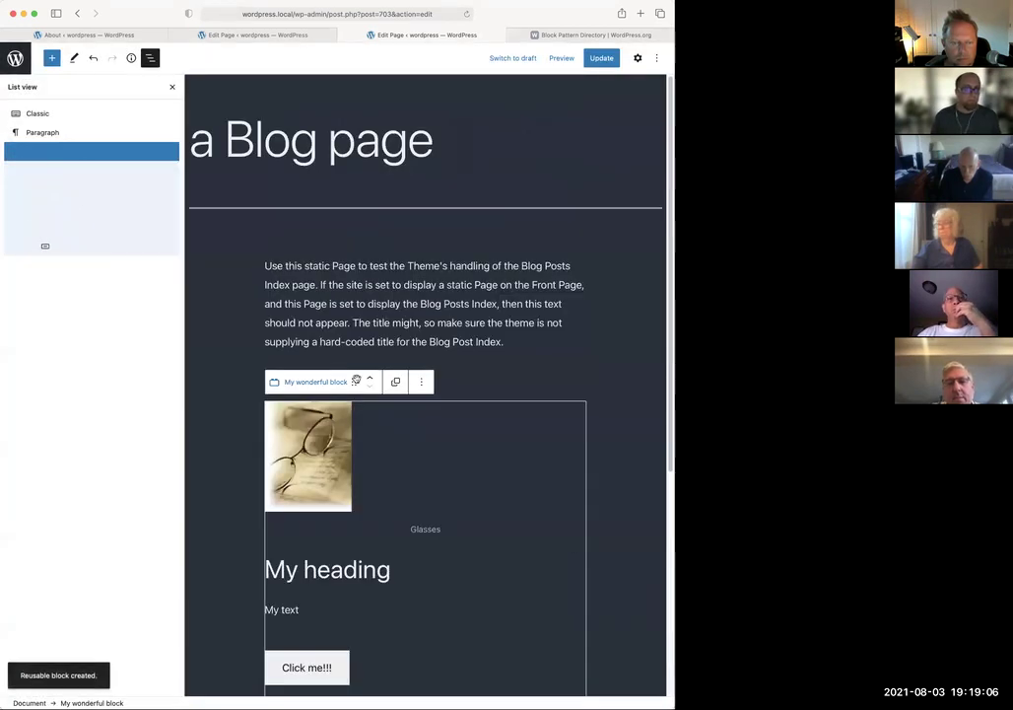
# Insert a second instance of "My wonderful block" below the first one on the page
pyautogui.scroll(-4, 500, 425)
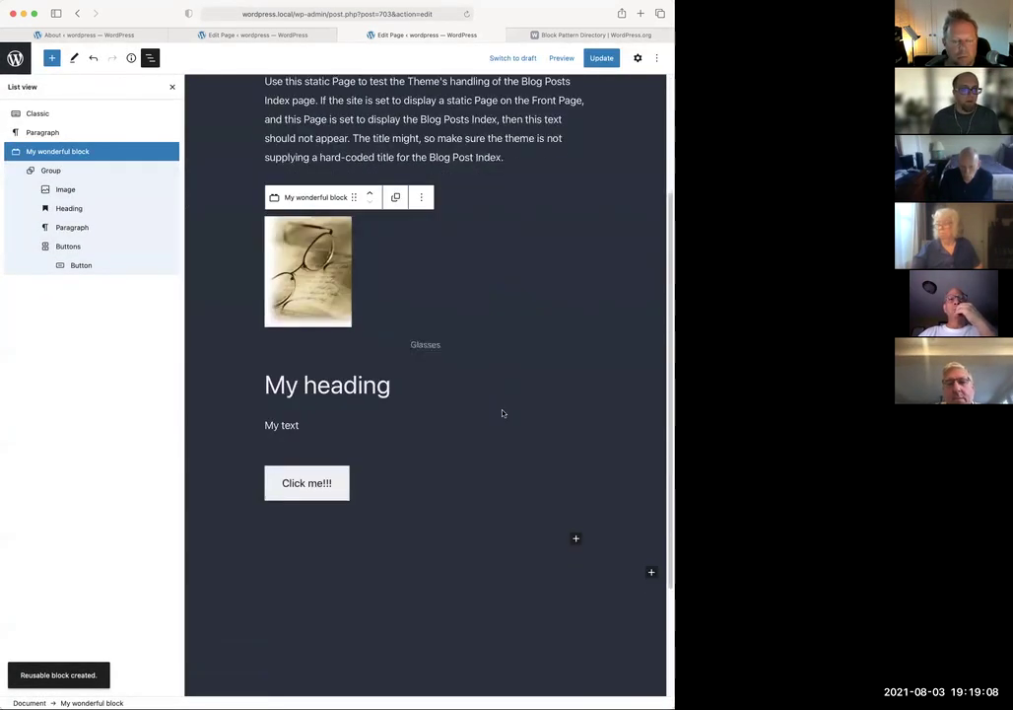
pyautogui.click(457, 276)
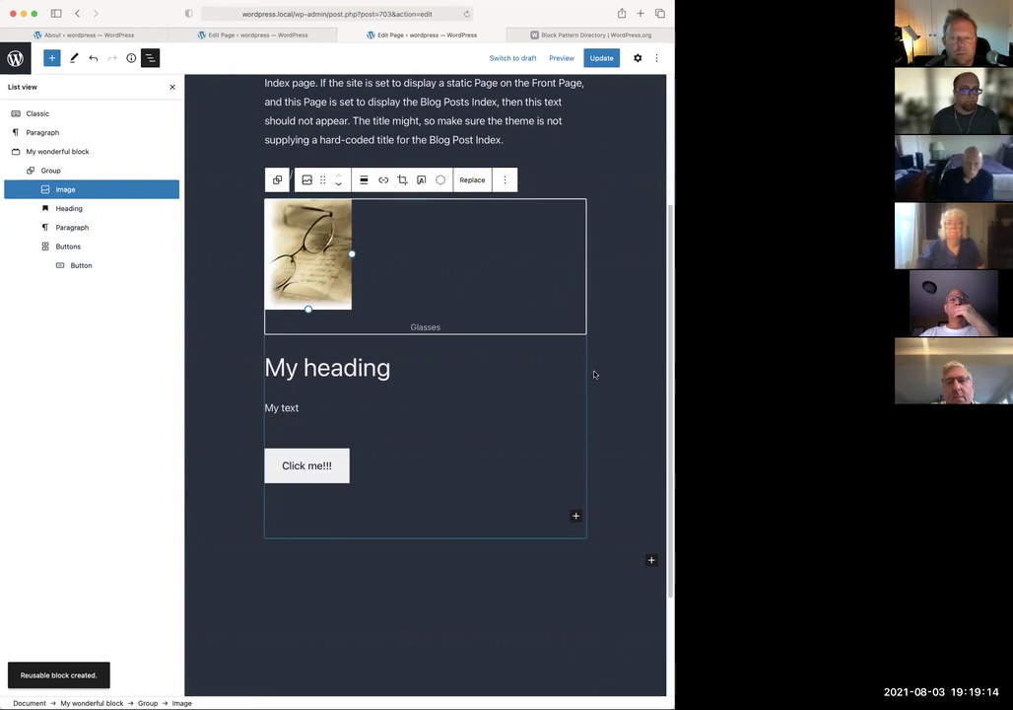
pyautogui.click(482, 577)
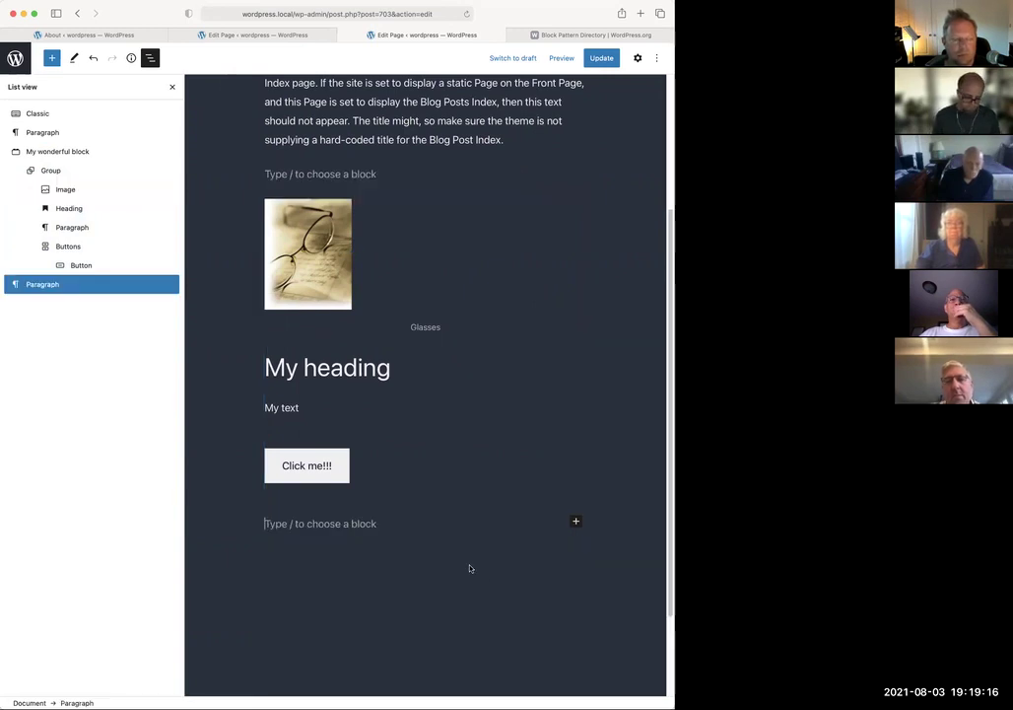
pyautogui.write('/my')
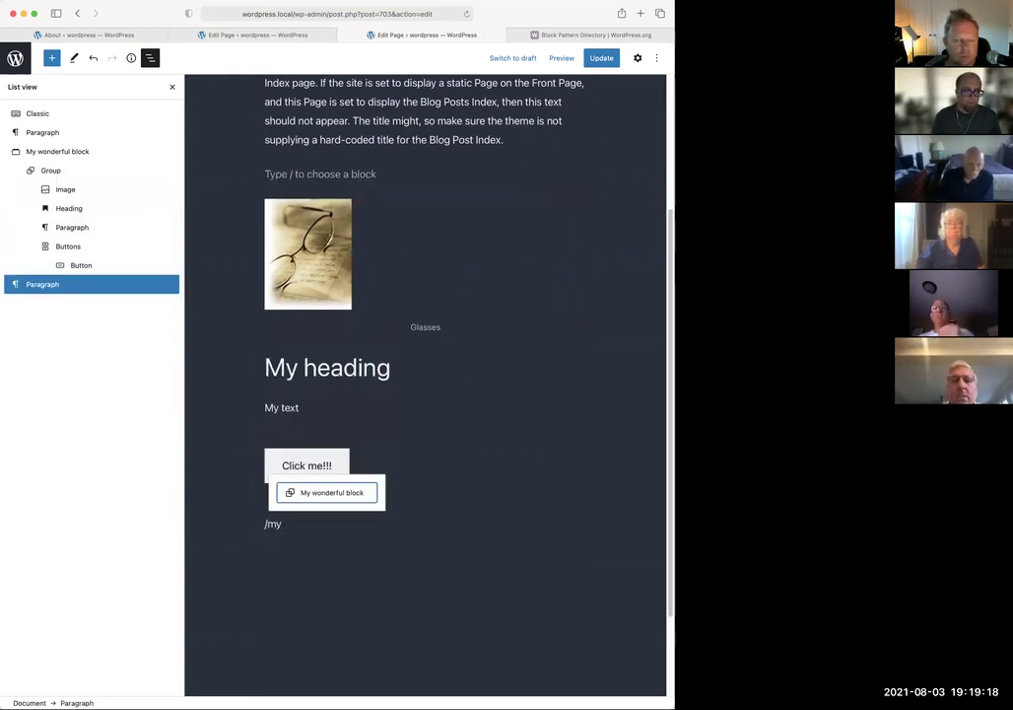
pyautogui.press('Return')
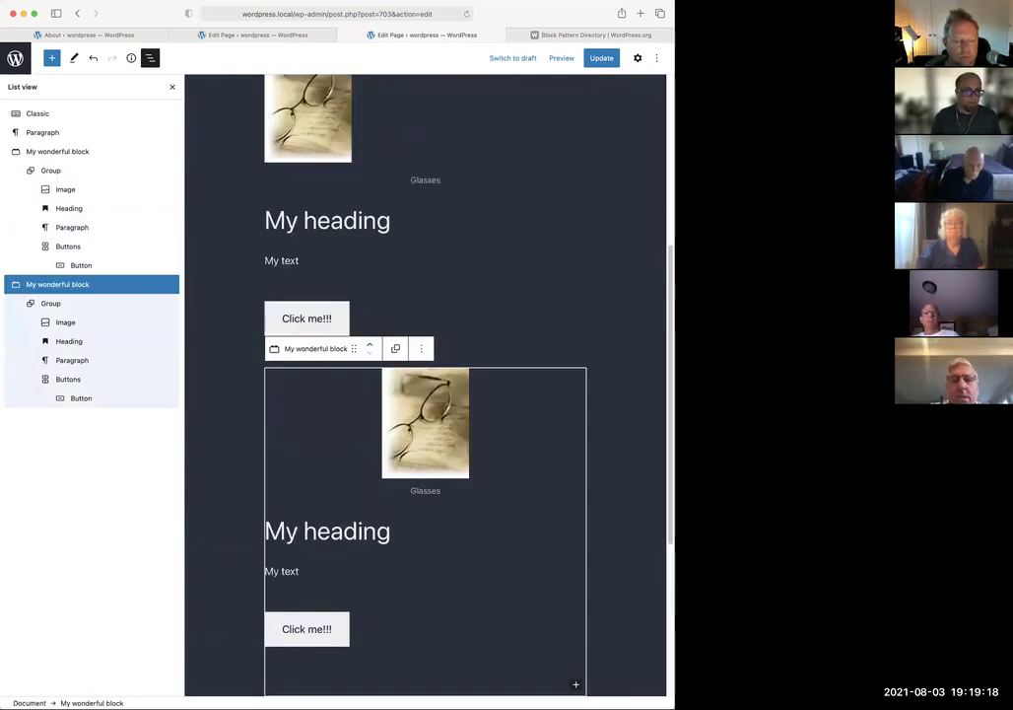
# Examine the image in the second "My wonderful block" and its block options, comparing both instances
pyautogui.click(558, 420)
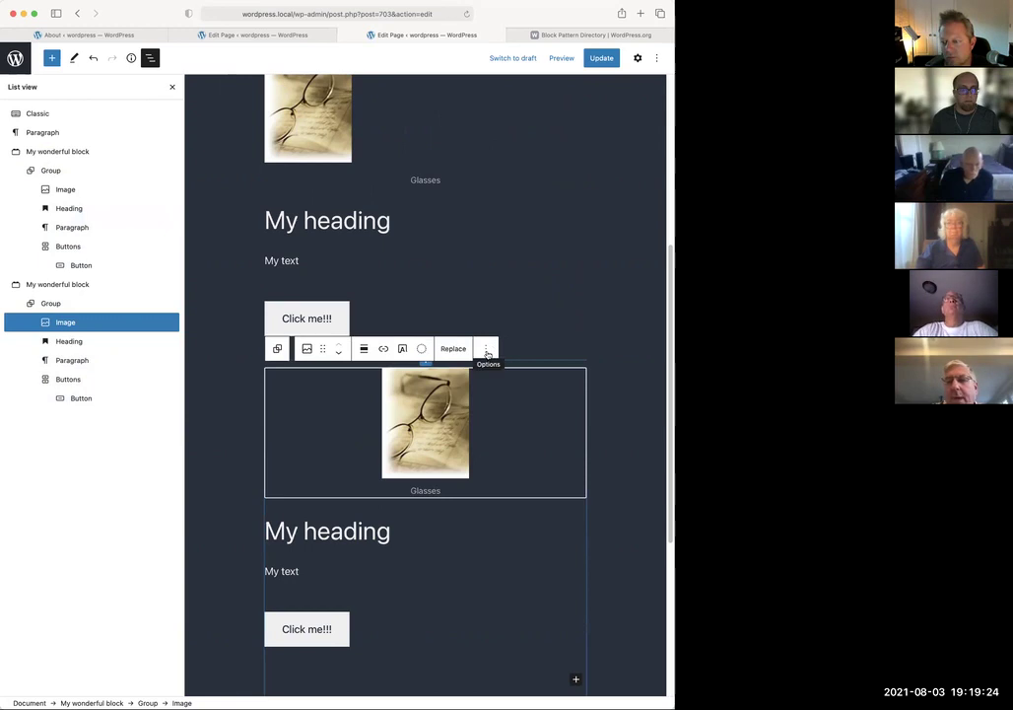
pyautogui.scroll(2, 477, 323)
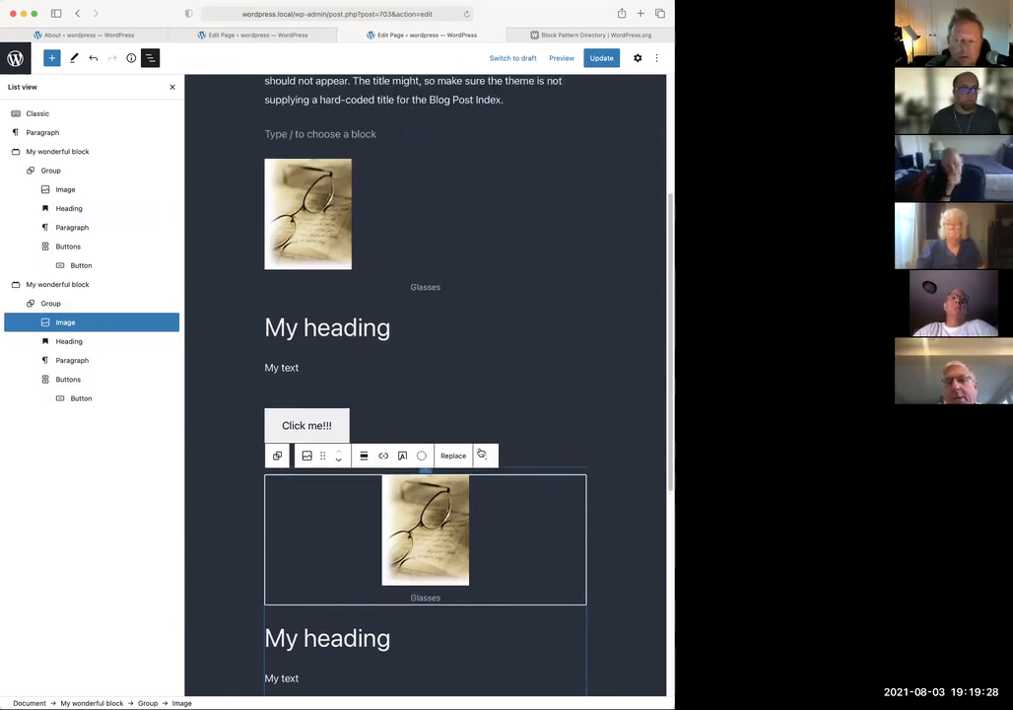
pyautogui.click(484, 454)
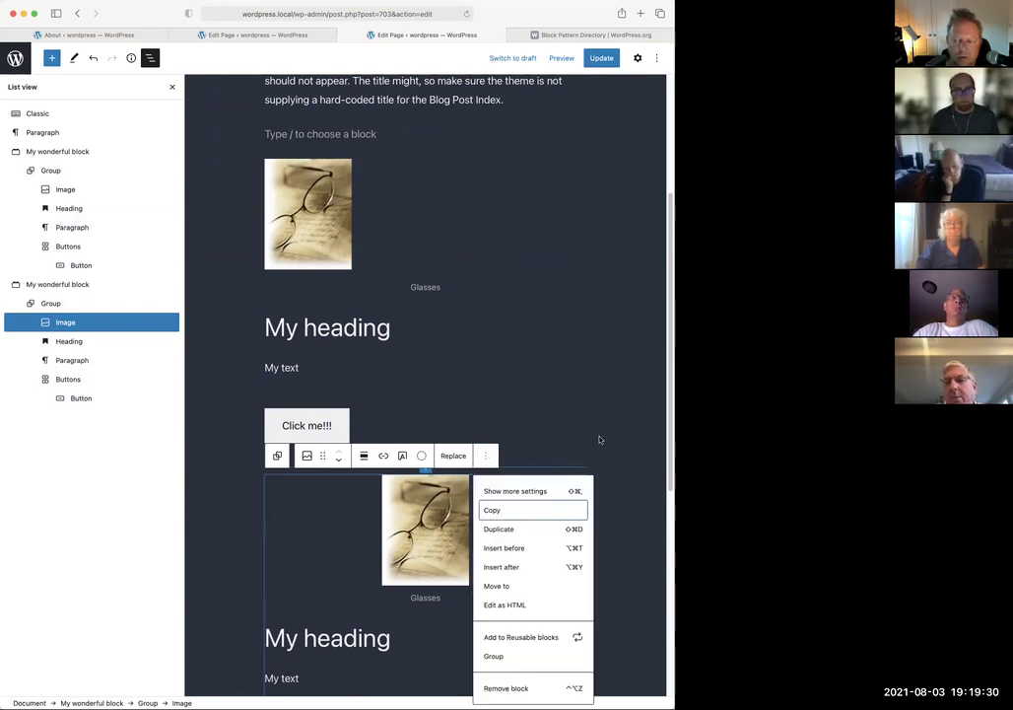
pyautogui.click(600, 439)
pyautogui.scroll(-2, 603, 449)
pyautogui.click(475, 400)
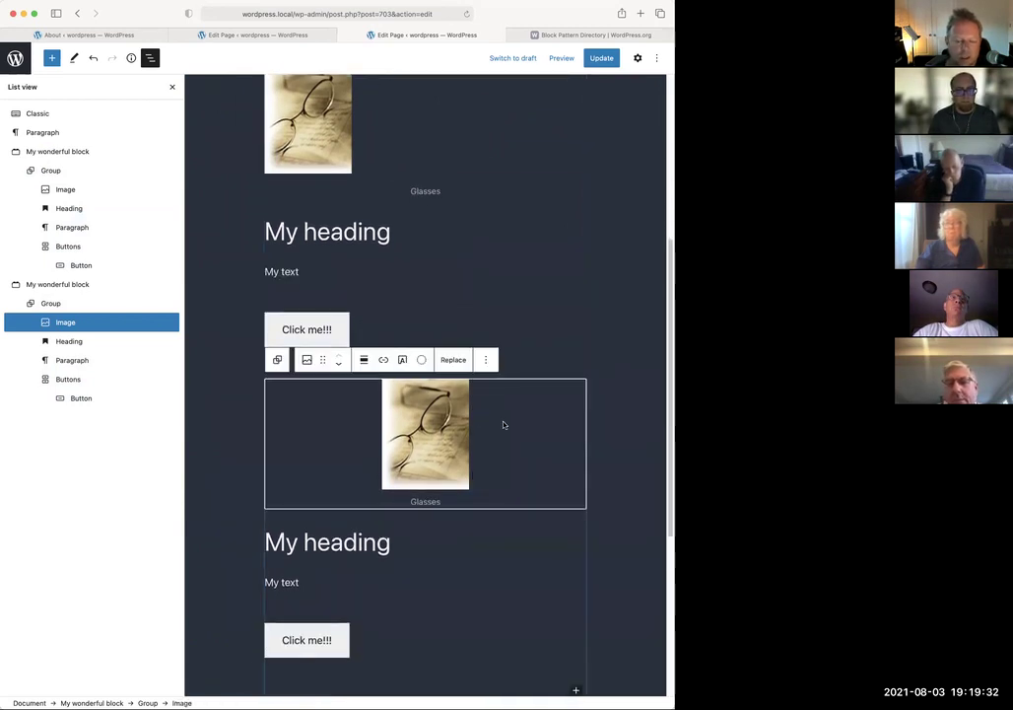
pyautogui.scroll(-3, 504, 425)
pyautogui.scroll(4, 372, 288)
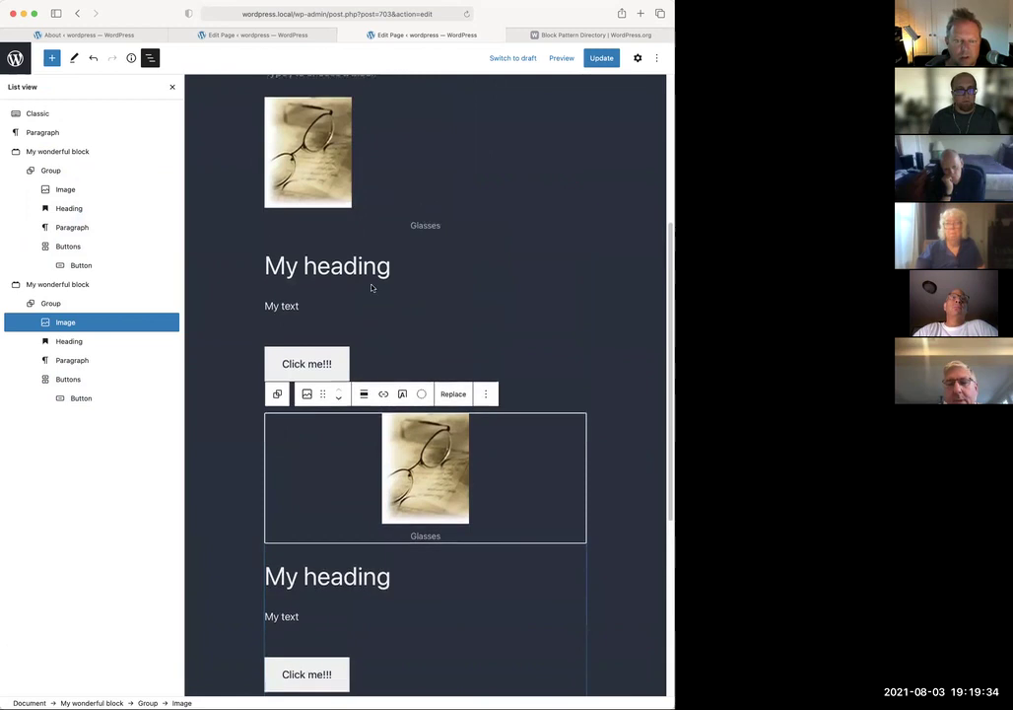
# Center-align the glasses image in the first "My wonderful block" and check the second instance below it
pyautogui.click(394, 274)
pyautogui.click(327, 166)
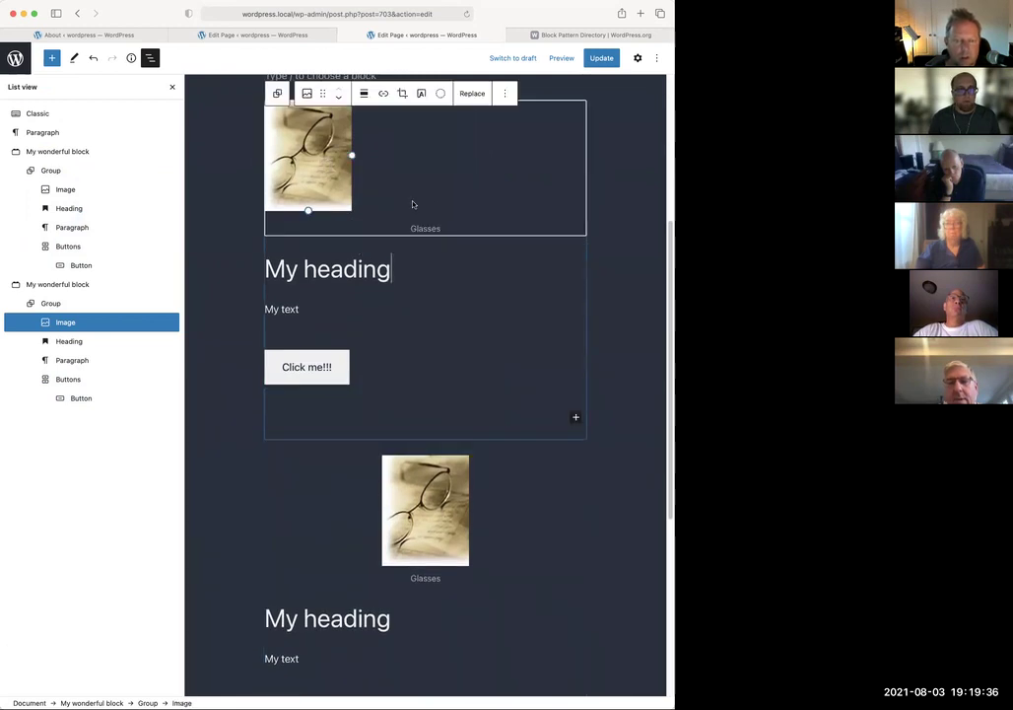
pyautogui.click(364, 93)
pyautogui.click(409, 148)
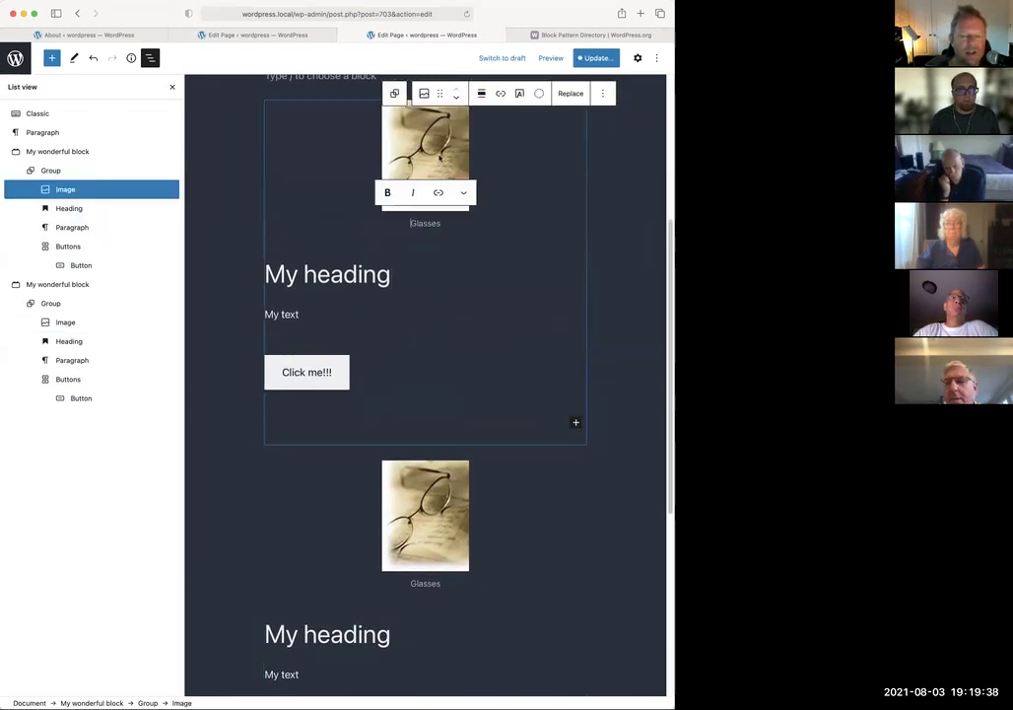
pyautogui.click(622, 236)
pyautogui.scroll(-3, 622, 240)
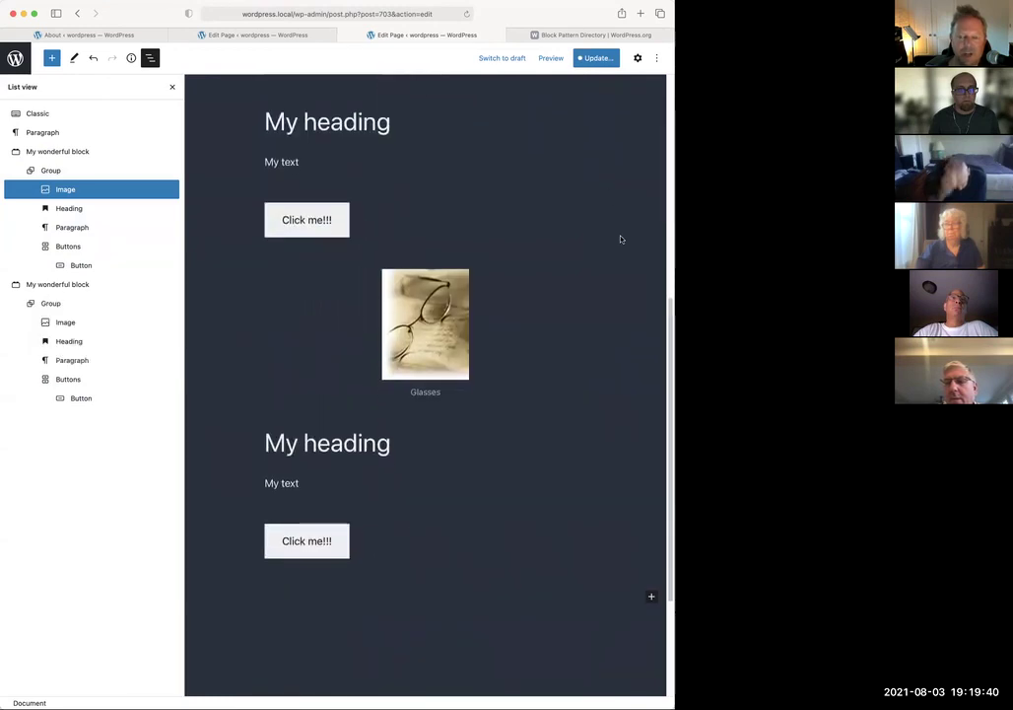
# Convert the second "My wonderful block" instance to regular blocks
pyautogui.click(498, 283)
pyautogui.click(389, 251)
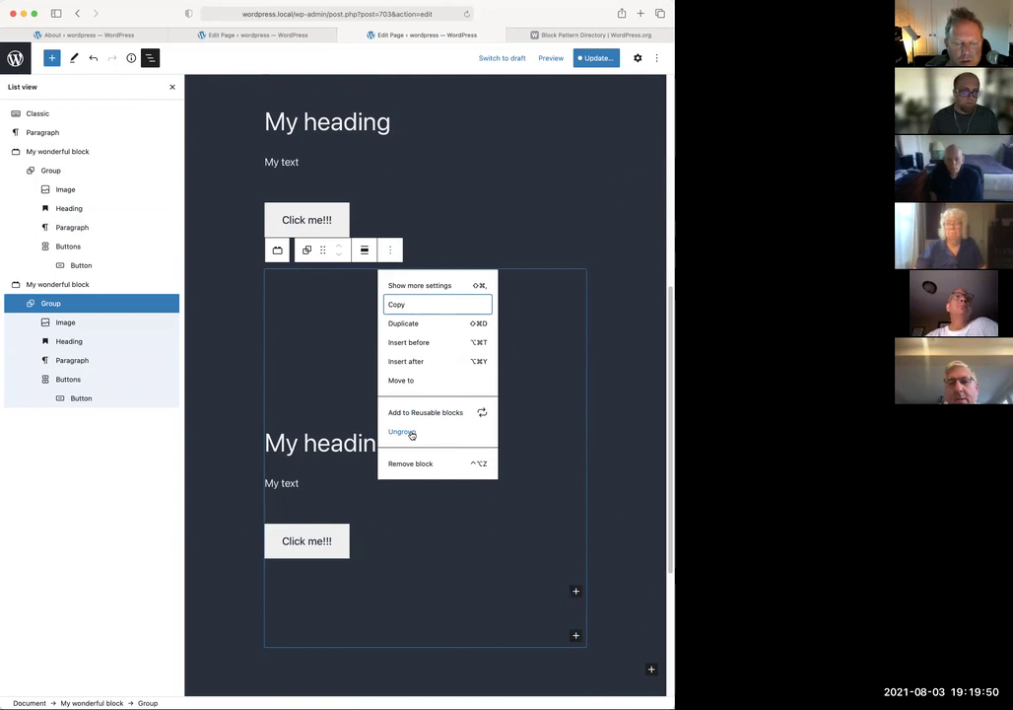
pyautogui.click(86, 285)
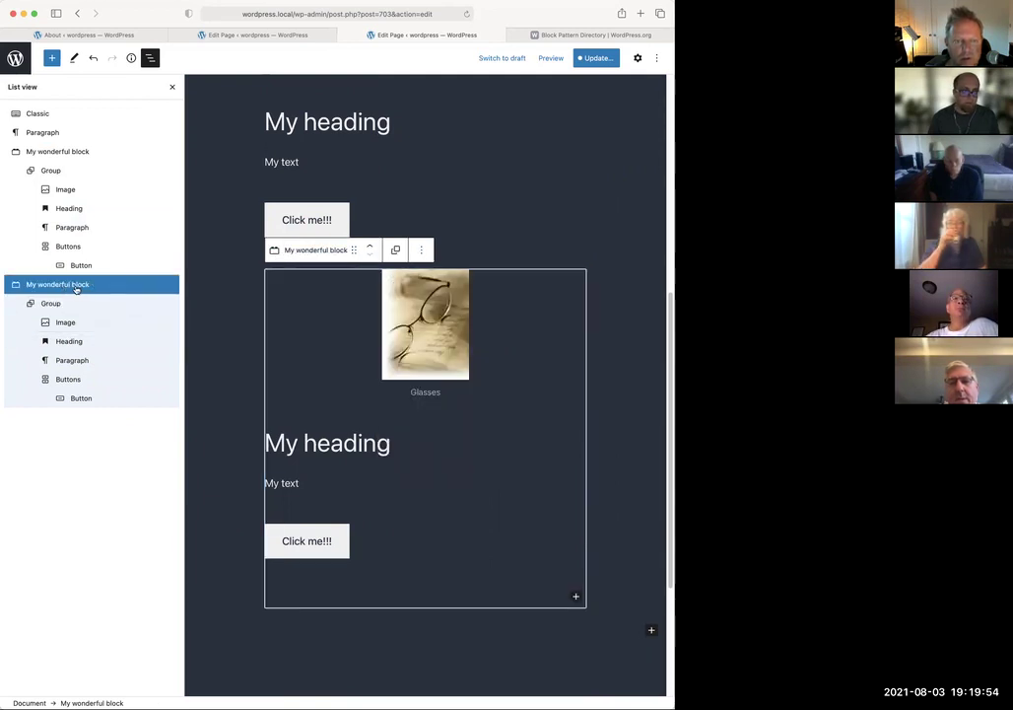
pyautogui.click(421, 250)
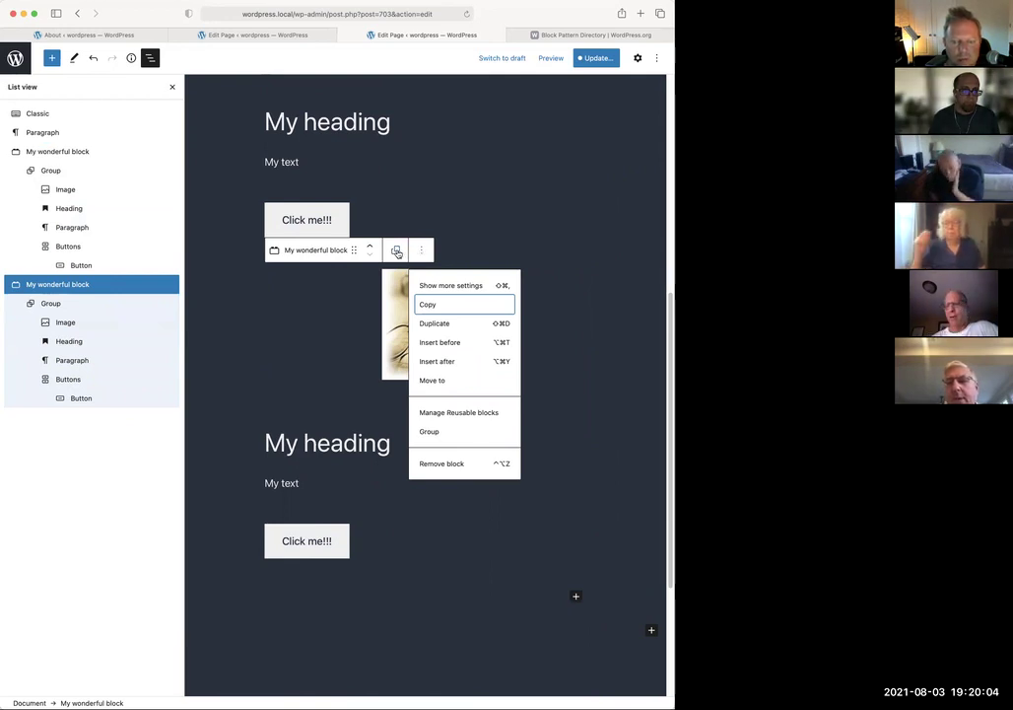
pyautogui.click(396, 253)
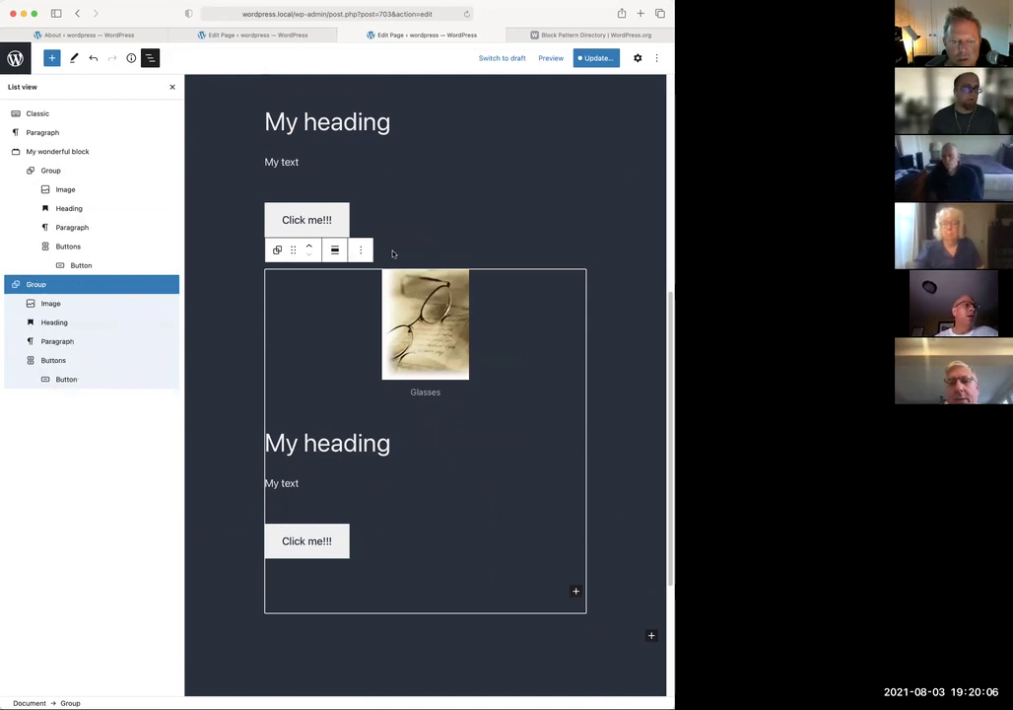
# Undo the conversion to regular blocks and check the block options of the second "My wonderful block"
pyautogui.press('super+z')
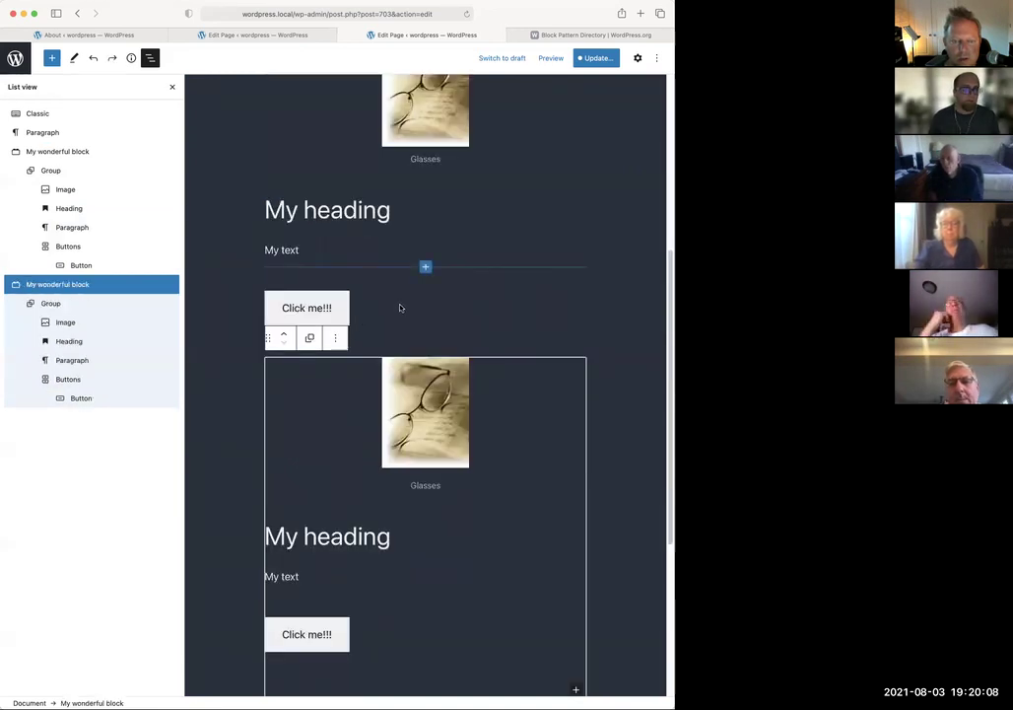
pyautogui.scroll(-2, 398, 307)
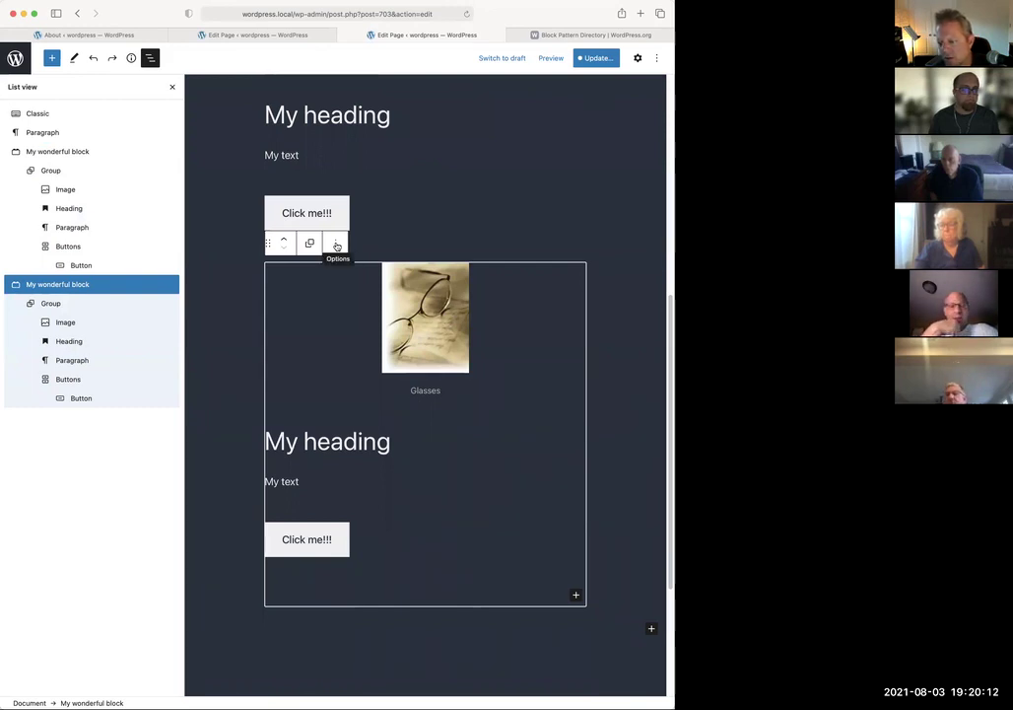
pyautogui.click(337, 245)
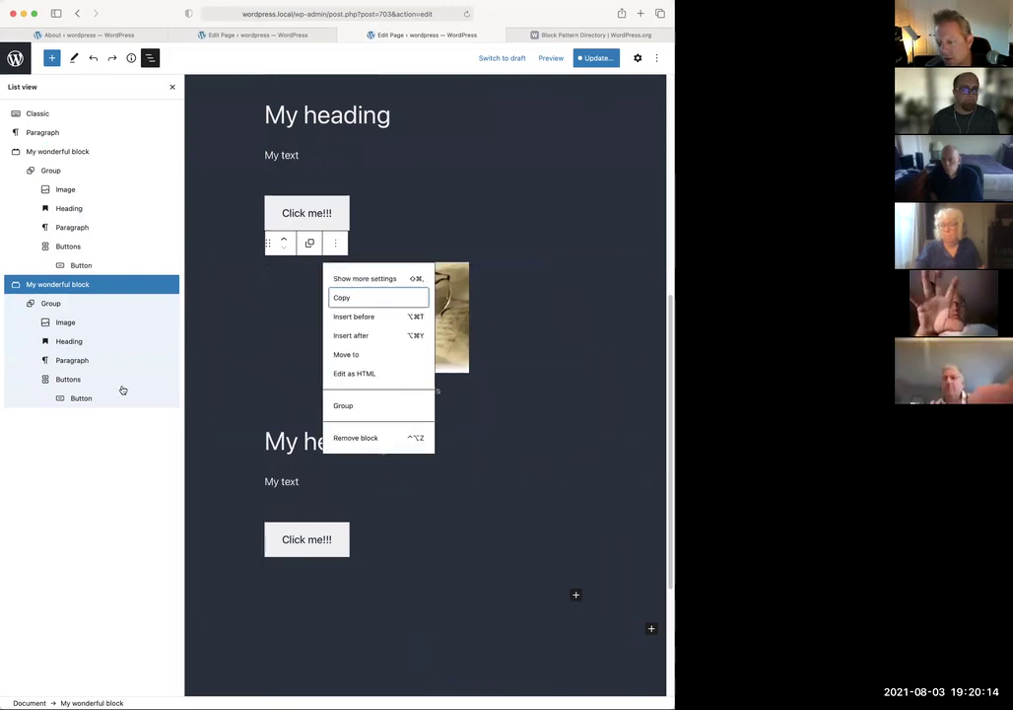
pyautogui.click(336, 244)
pyautogui.click(339, 246)
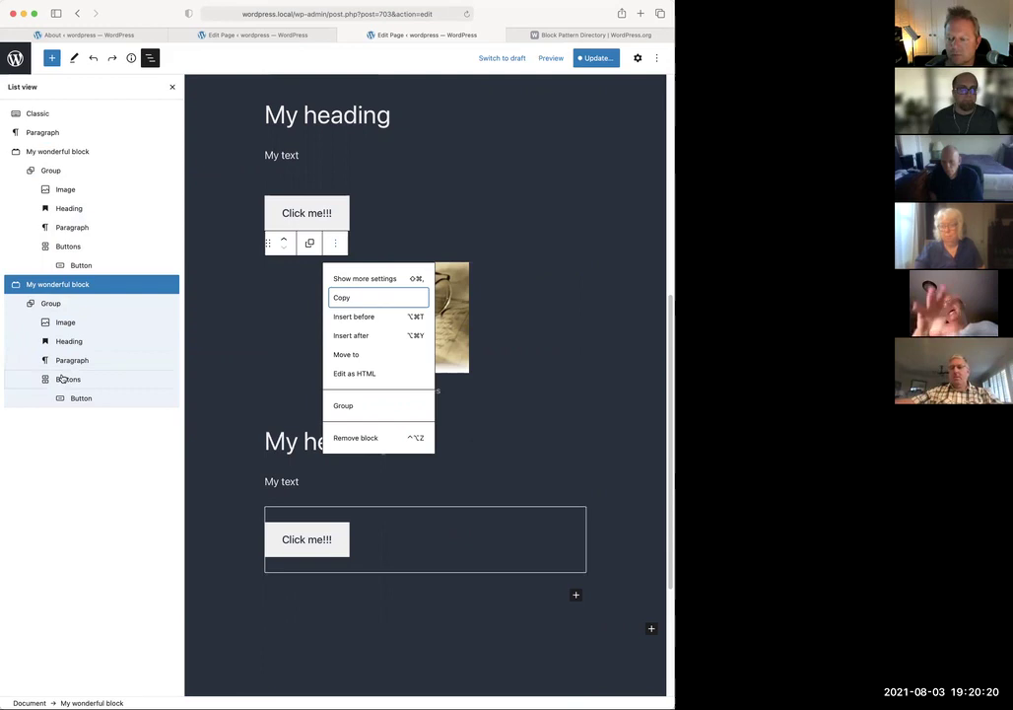
pyautogui.click(75, 440)
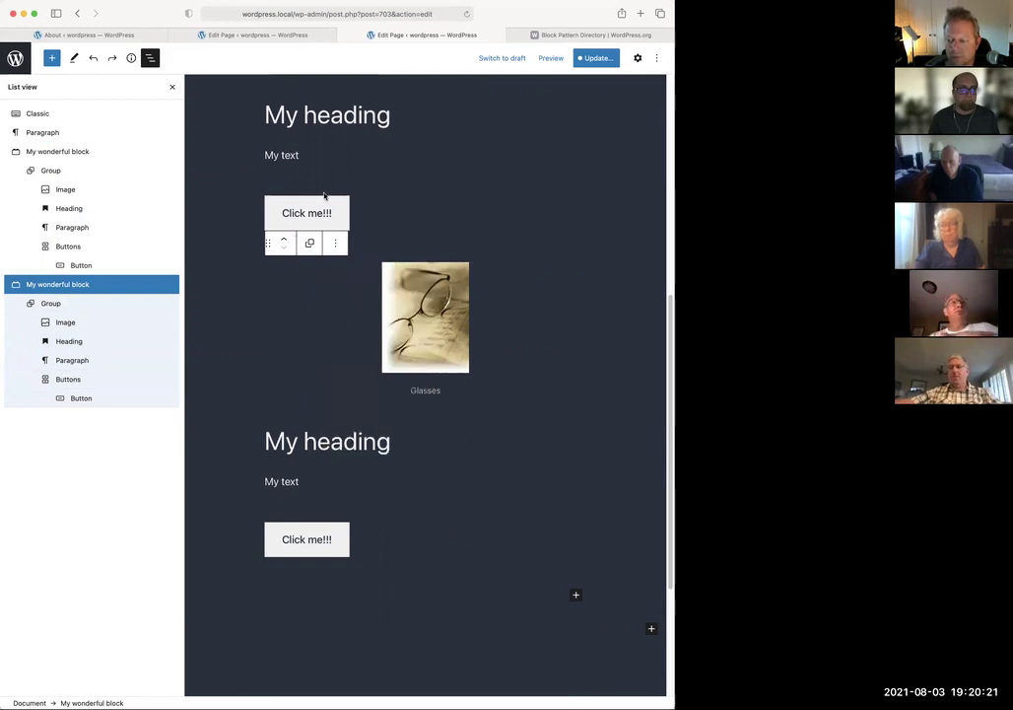
# Save the page with its reusable block changes and reload the editor to check both block instances
pyautogui.click(596, 58)
pyautogui.click(600, 57)
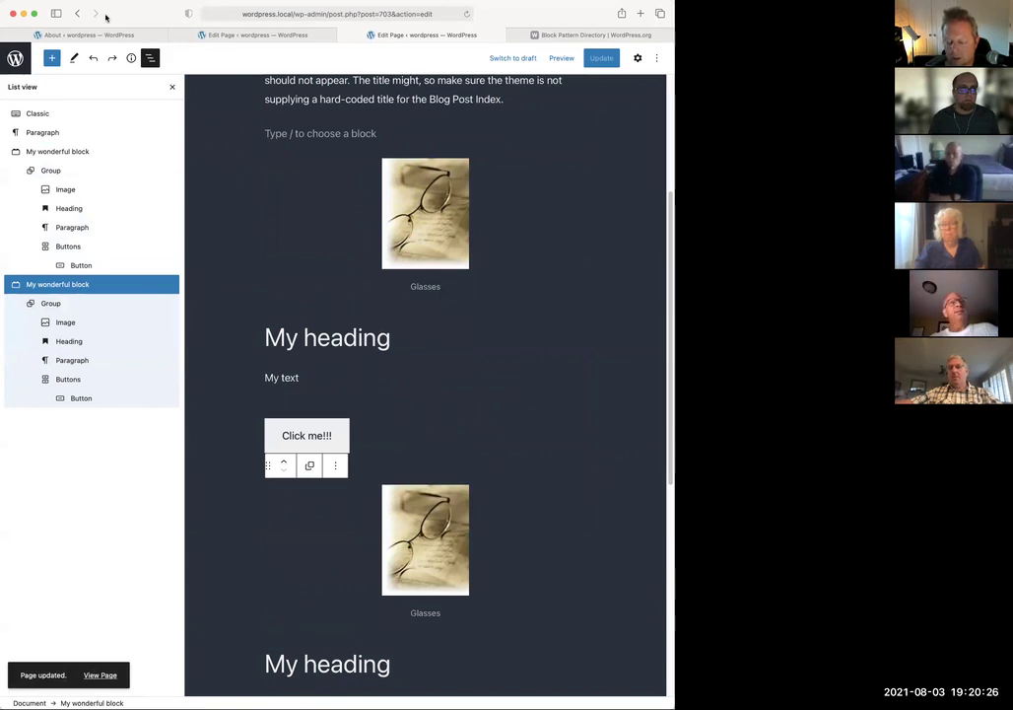
pyautogui.press('super+r')
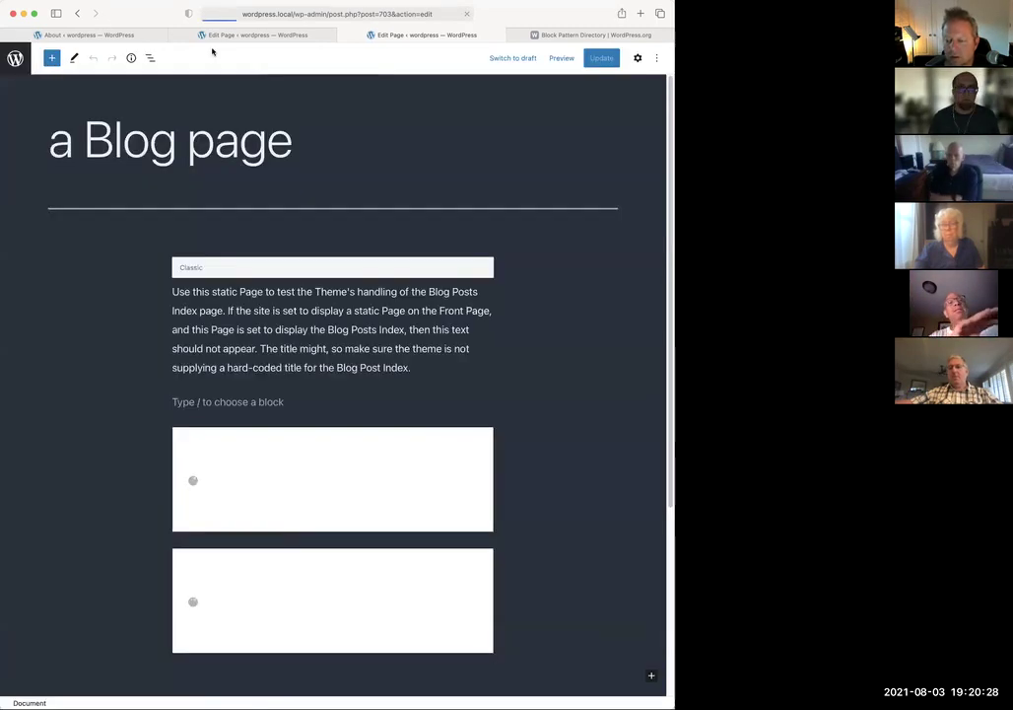
pyautogui.scroll(-5, 456, 284)
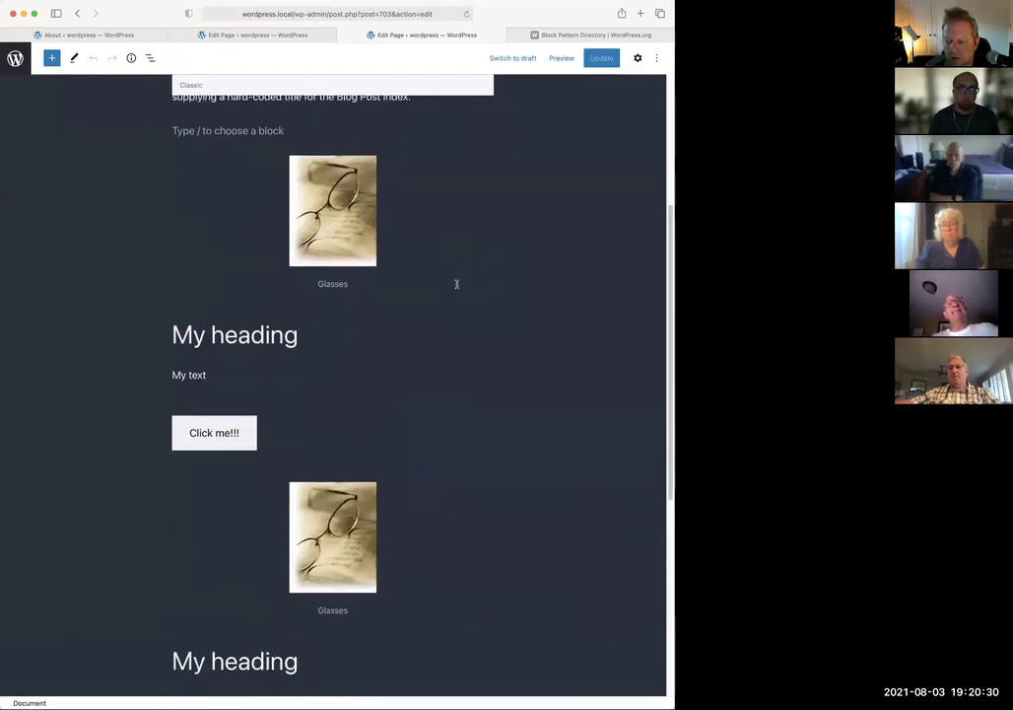
pyautogui.scroll(-5, 456, 284)
pyautogui.scroll(3, 456, 287)
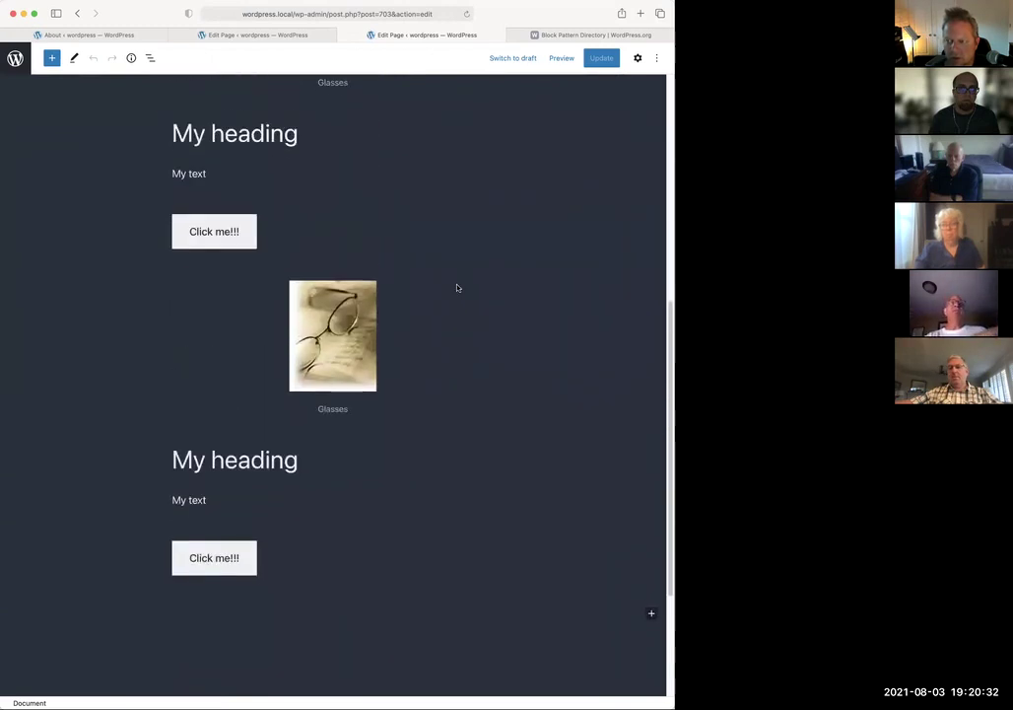
# Show the block settings and list view, and compare the options of the second "My wonderful block" with those of its inner group
pyautogui.click(419, 318)
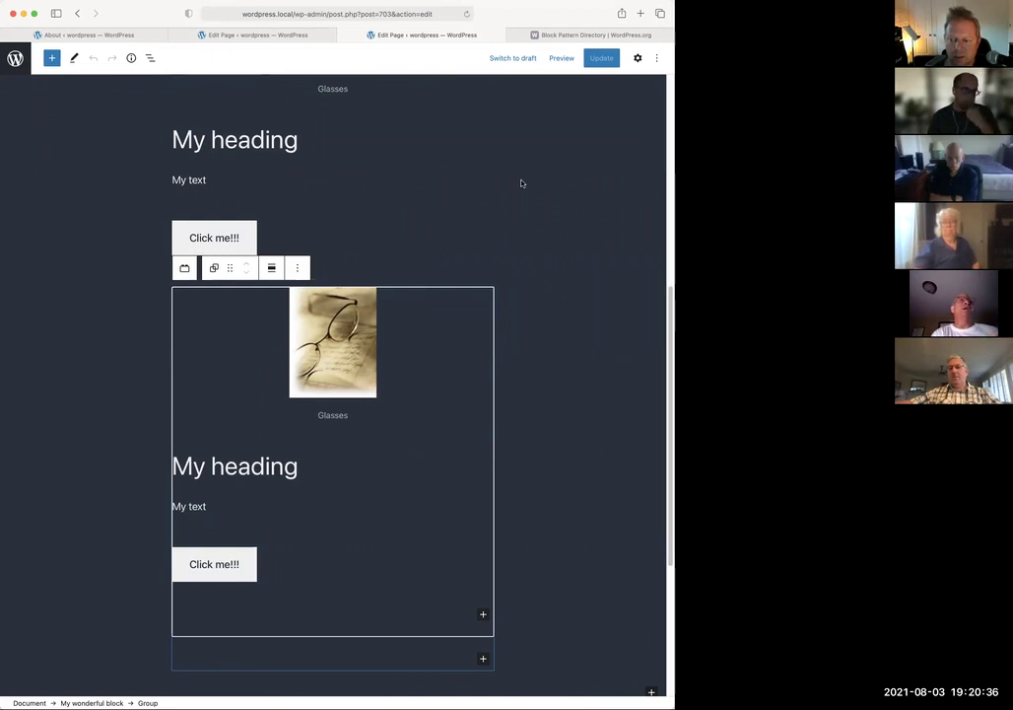
pyautogui.click(638, 58)
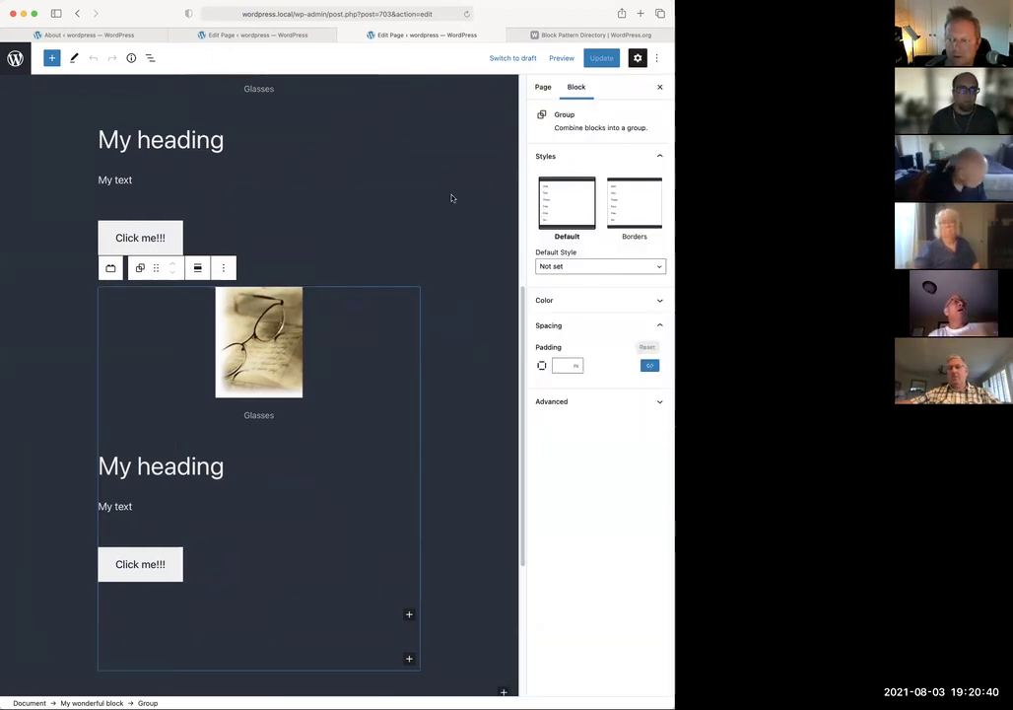
pyautogui.click(223, 268)
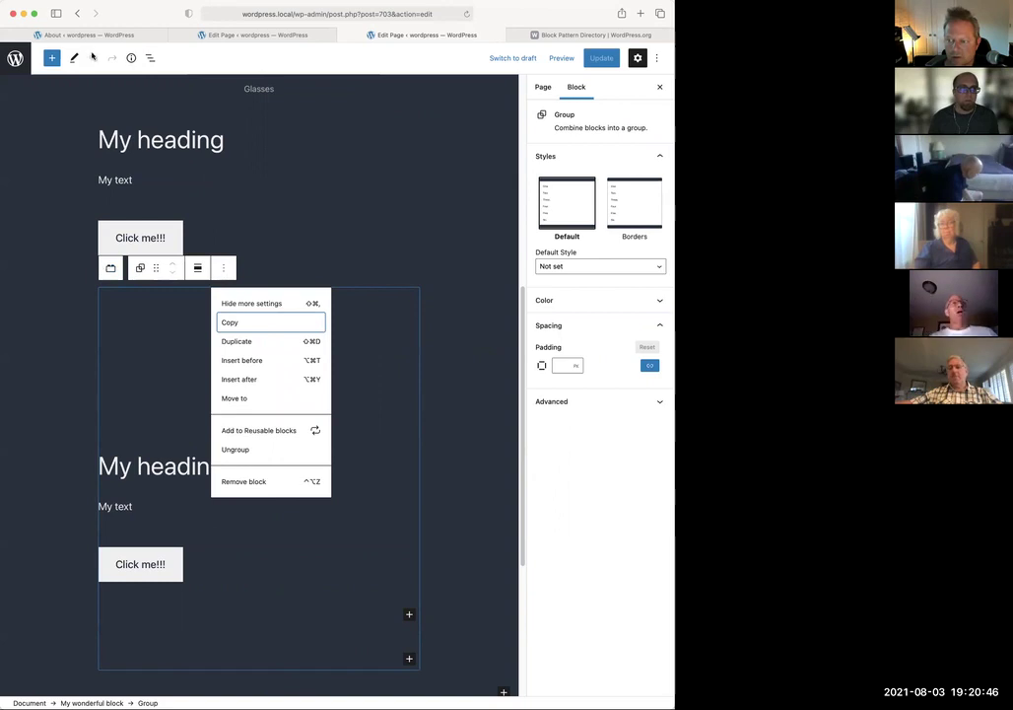
pyautogui.click(150, 58)
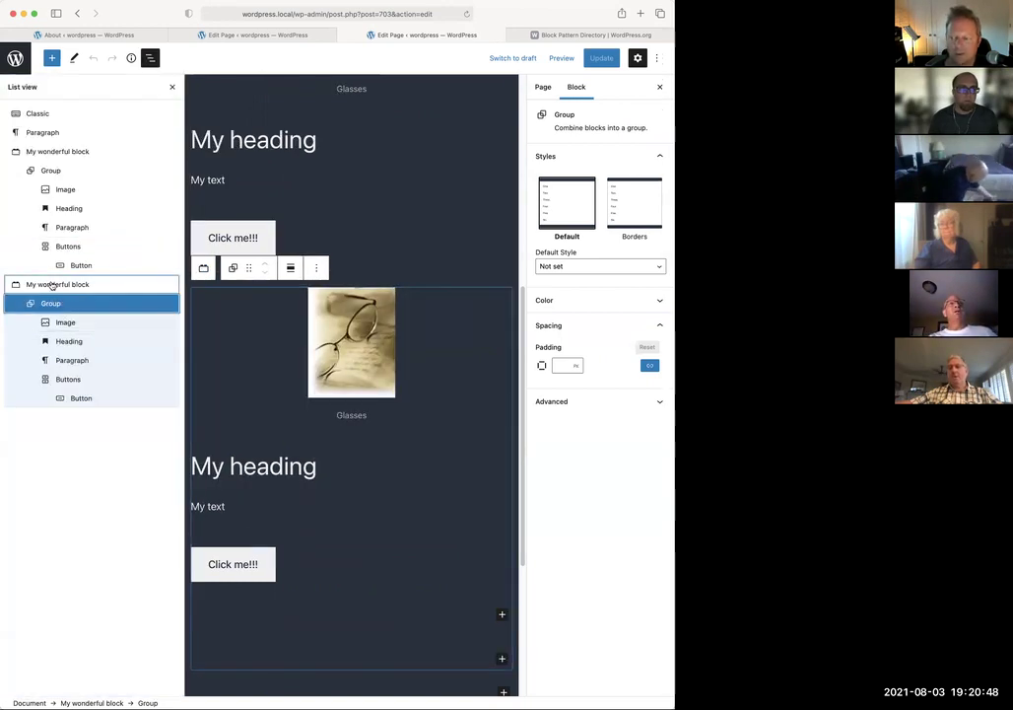
pyautogui.click(57, 285)
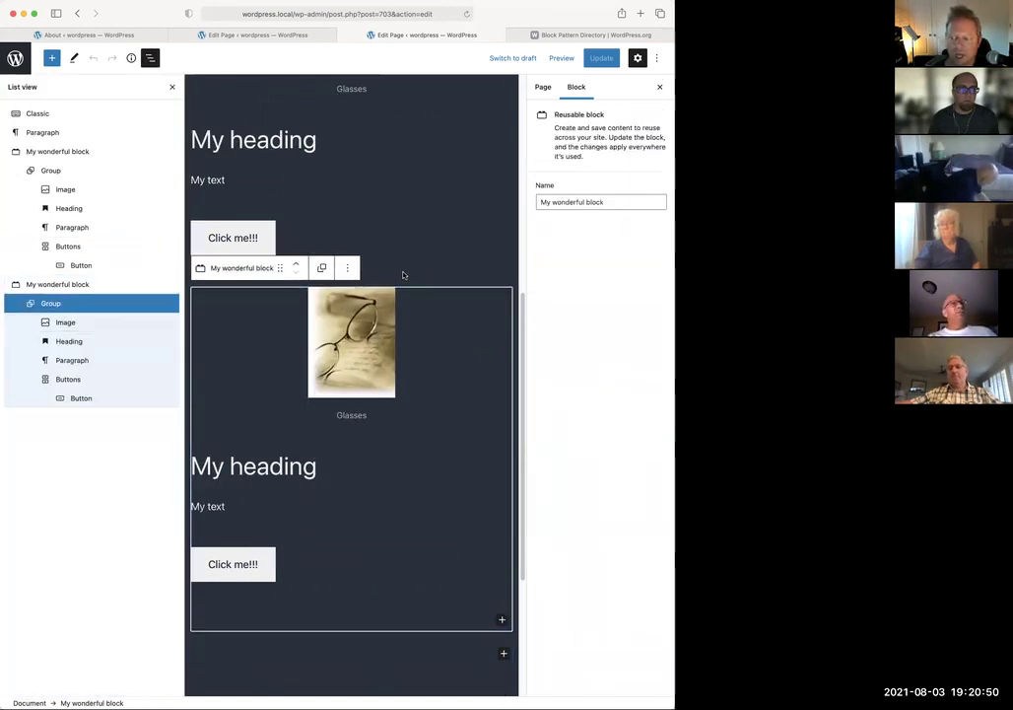
pyautogui.click(349, 269)
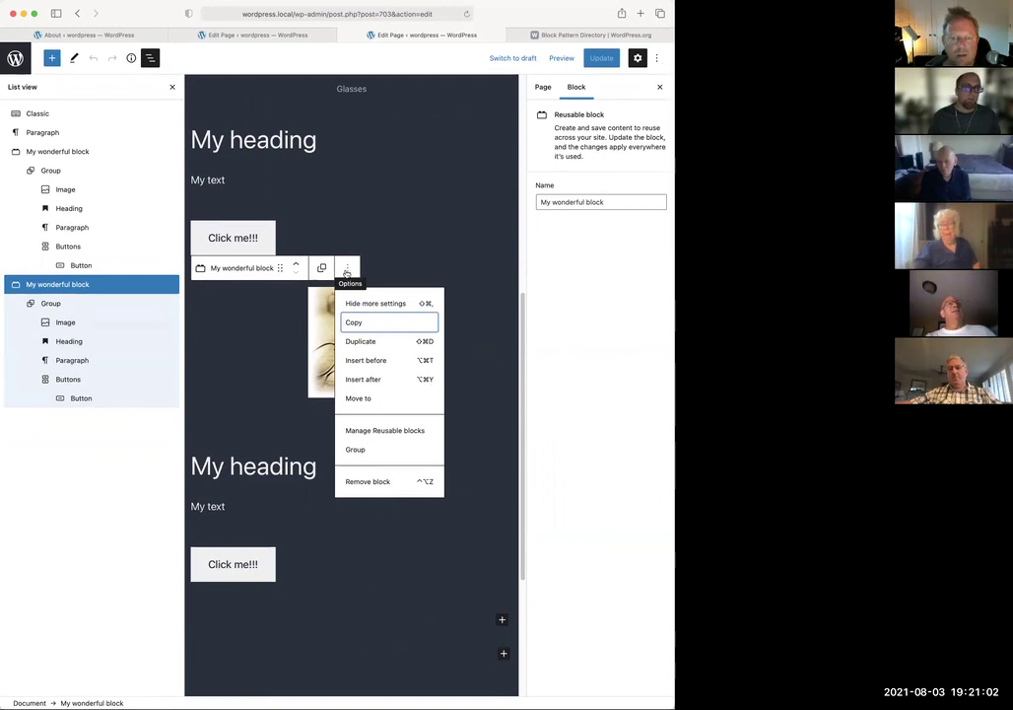
pyautogui.click(412, 241)
# Select the second "My wonderful block" as a whole and convert it to regular blocks
pyautogui.scroll(-3, 432, 298)
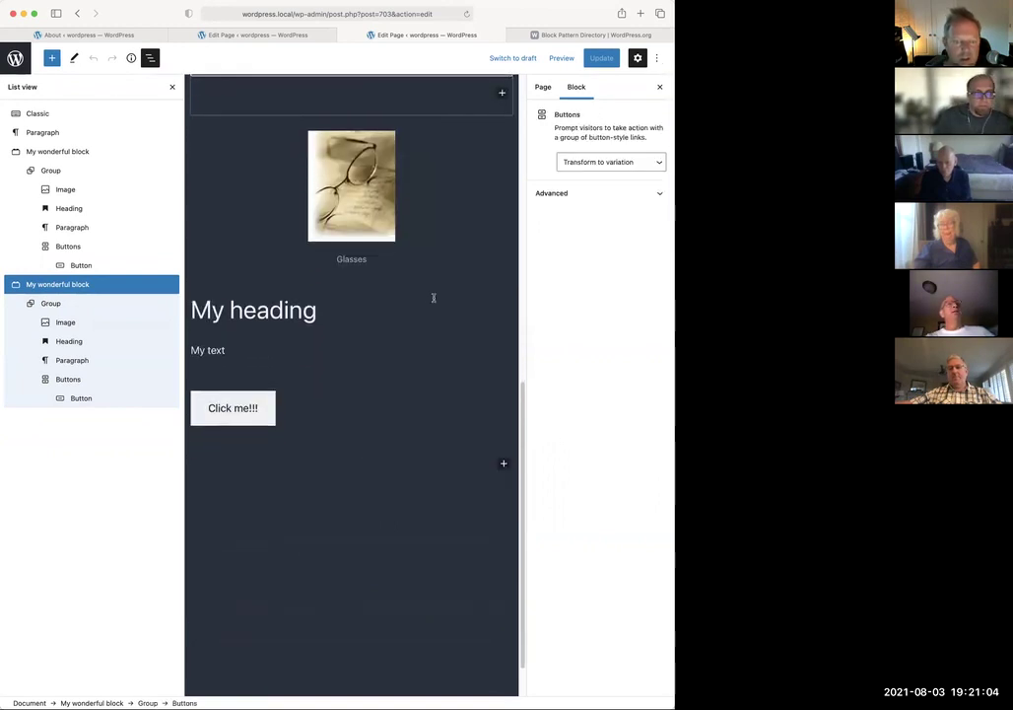
pyautogui.click(320, 297)
pyautogui.scroll(3, 351, 493)
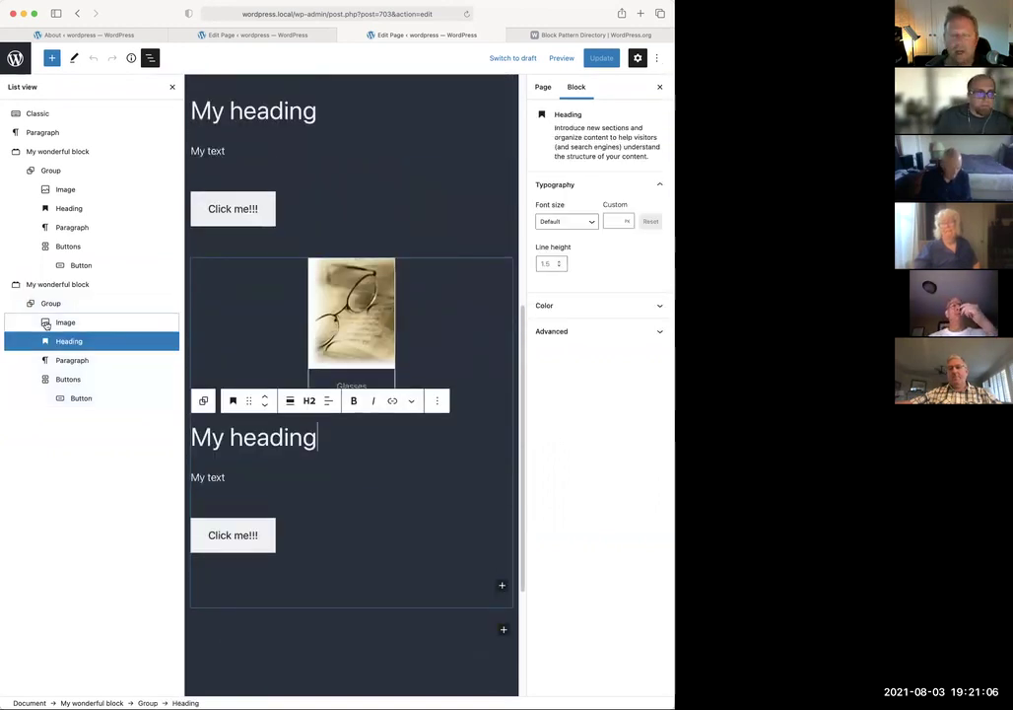
pyautogui.click(52, 284)
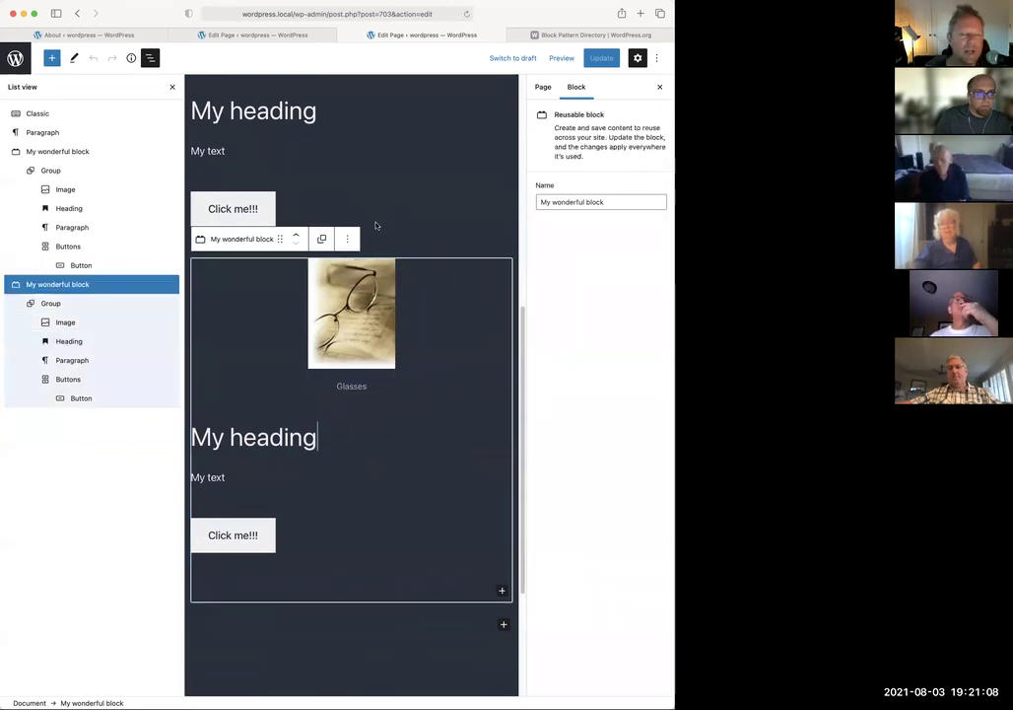
pyautogui.click(347, 240)
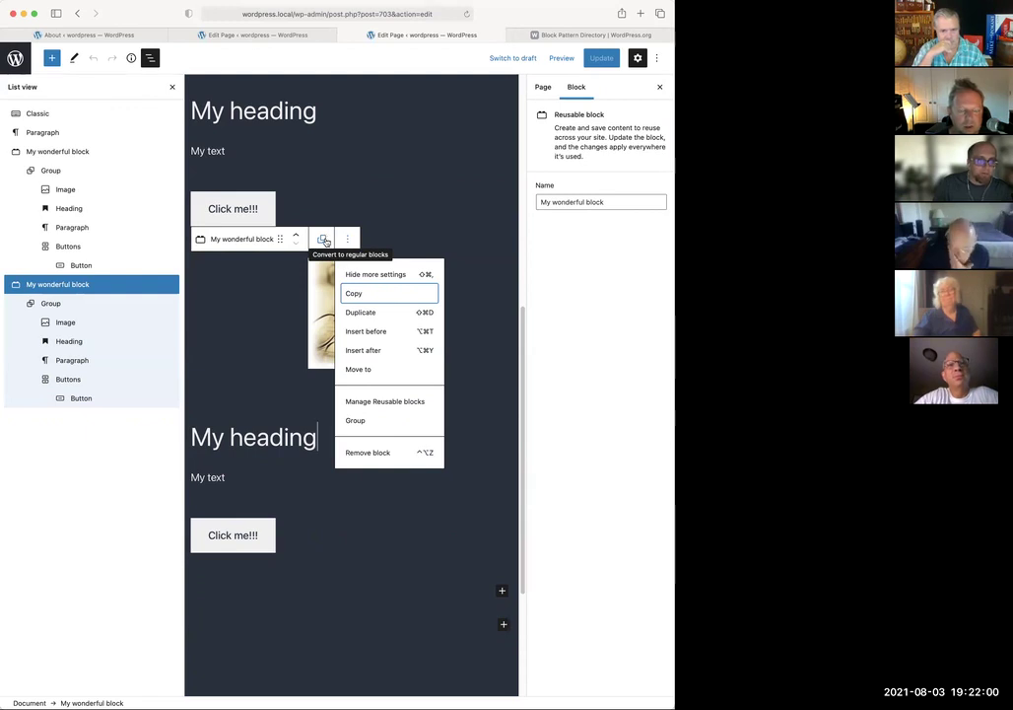
pyautogui.click(324, 241)
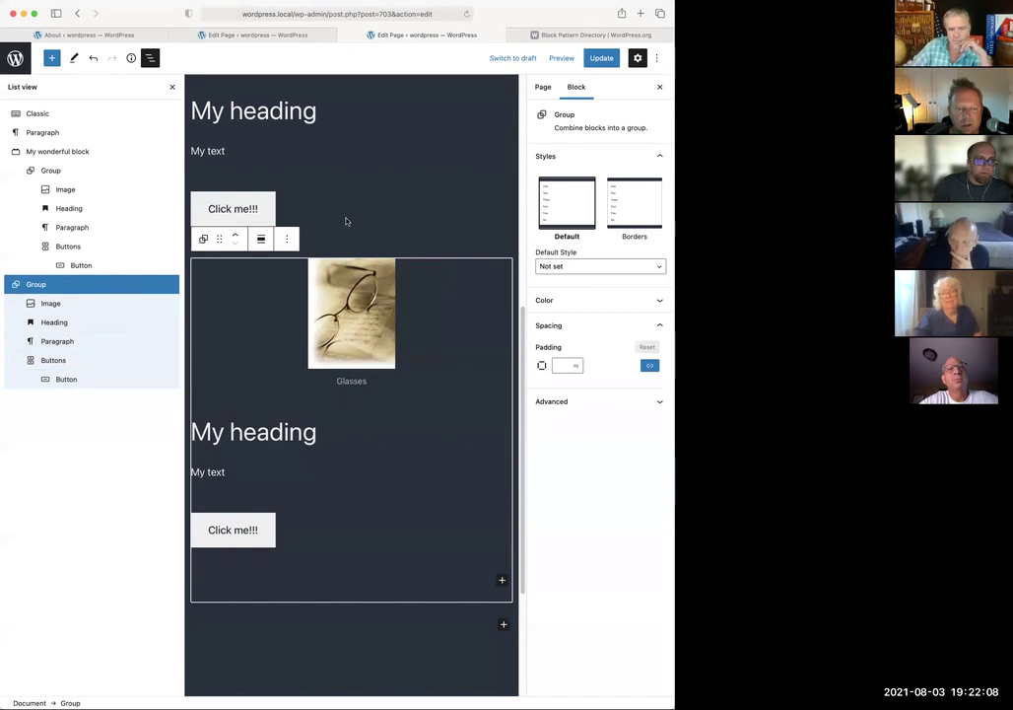
# Right-align the glasses image in the regular group below "My wonderful block"
pyautogui.scroll(3, 345, 262)
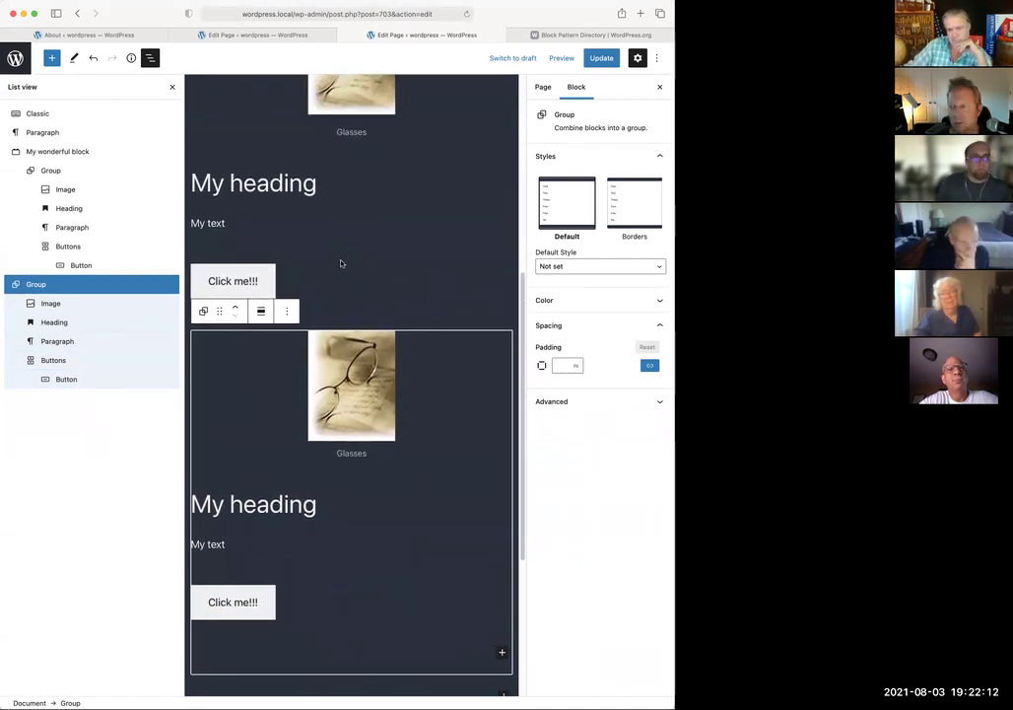
pyautogui.click(94, 153)
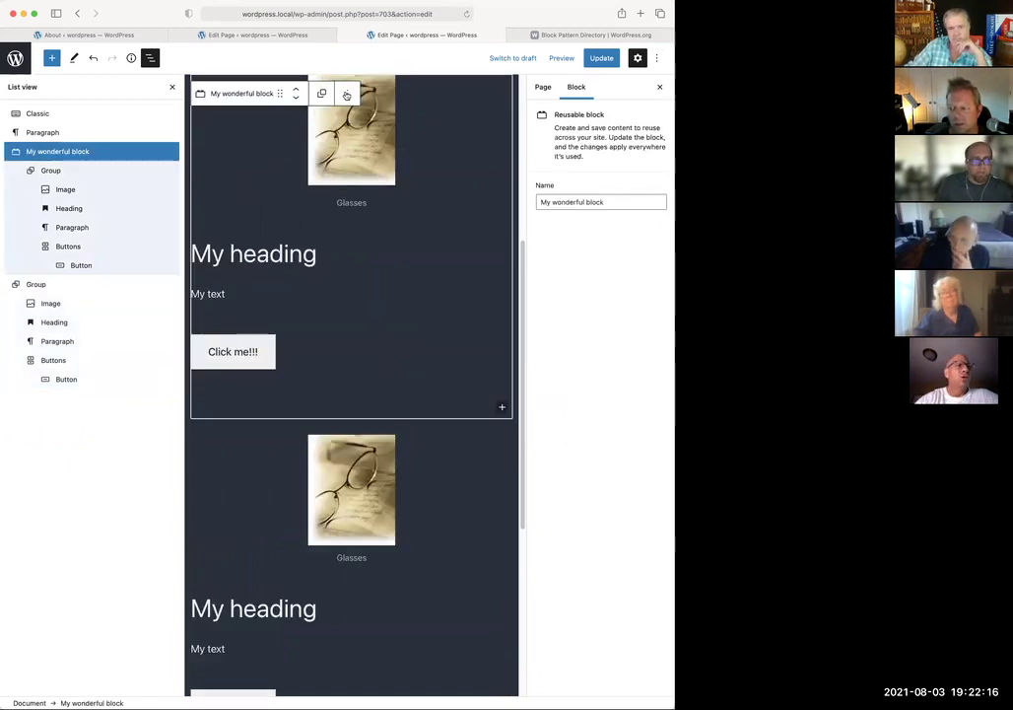
pyautogui.scroll(1, 387, 154)
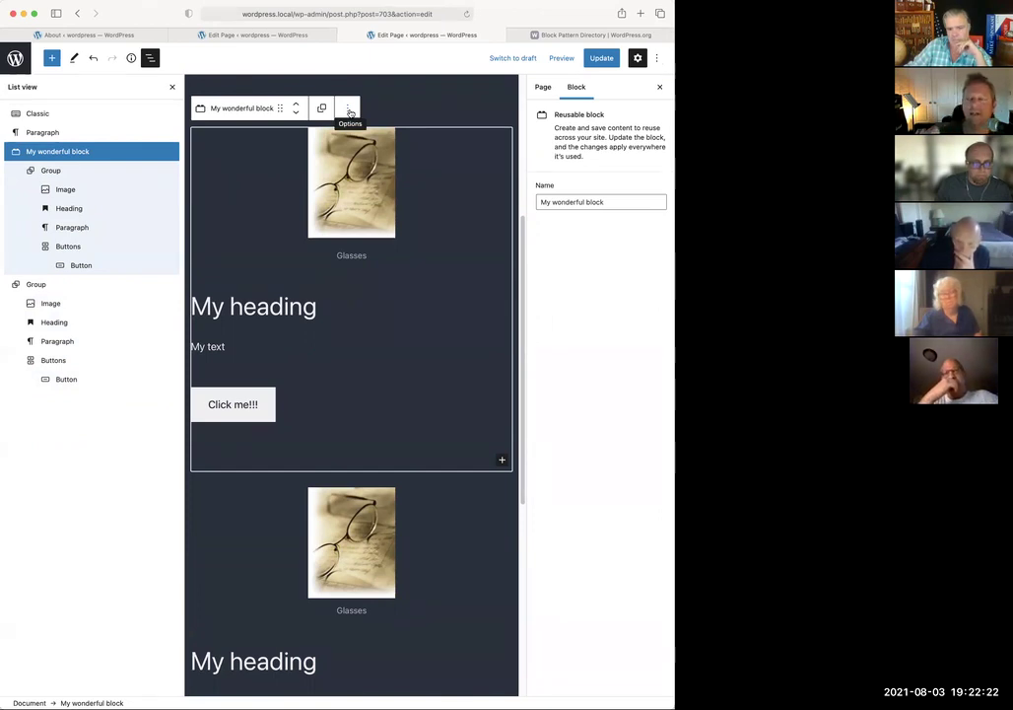
pyautogui.click(377, 544)
pyautogui.scroll(-3, 414, 365)
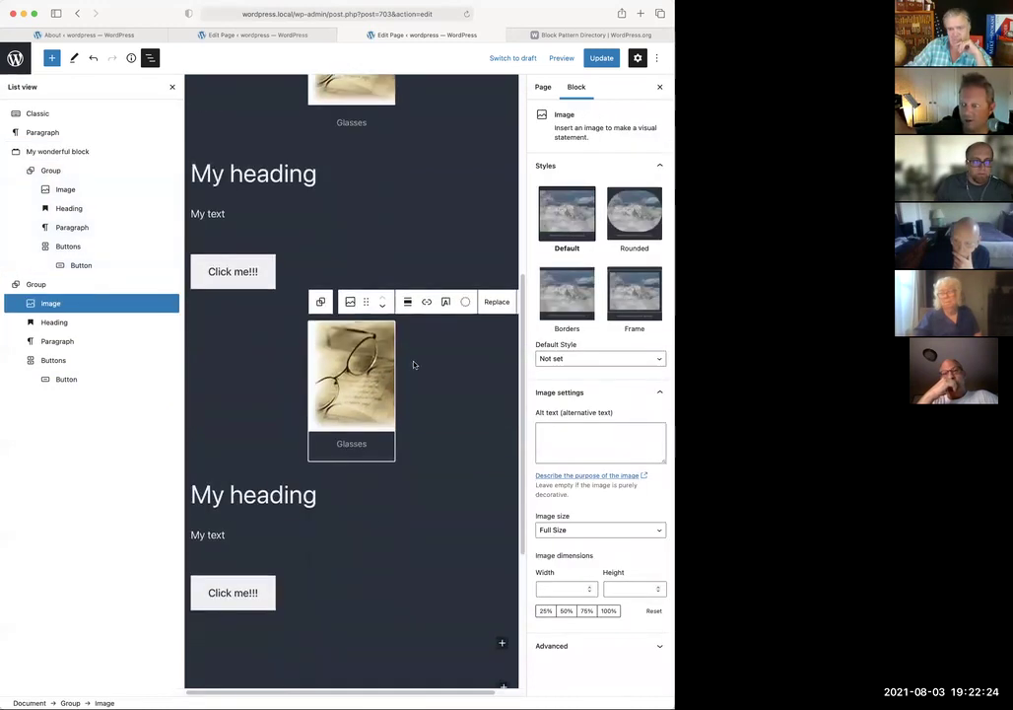
pyautogui.click(409, 303)
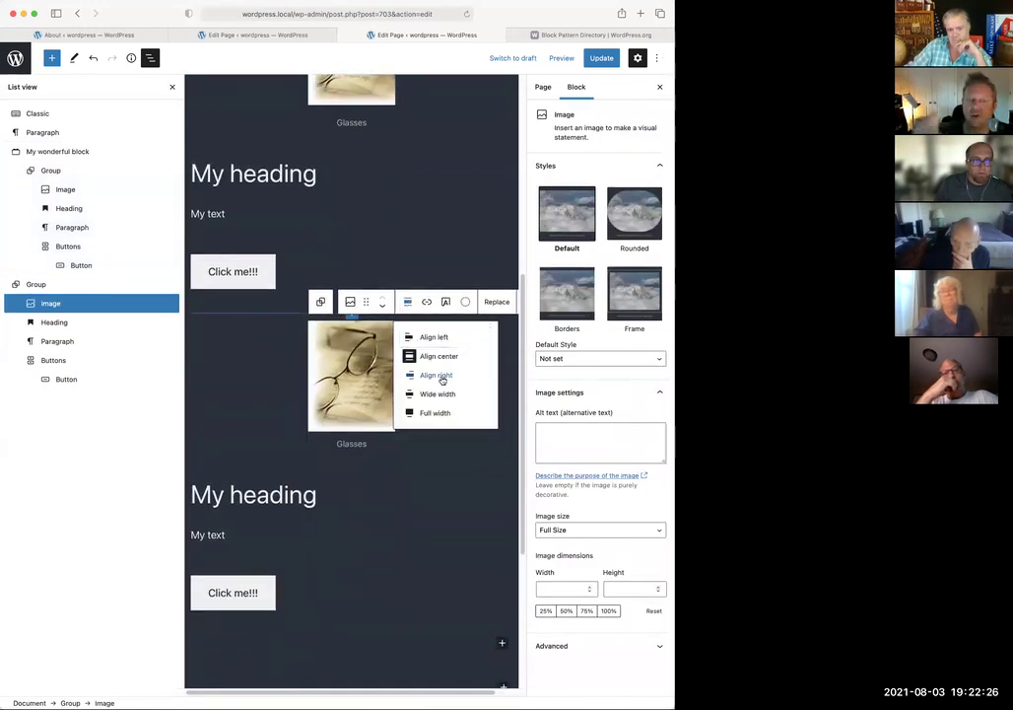
pyautogui.click(441, 375)
# Left-align the glasses image inside "My wonderful block" and duplicate the image
pyautogui.scroll(3, 392, 316)
pyautogui.click(372, 224)
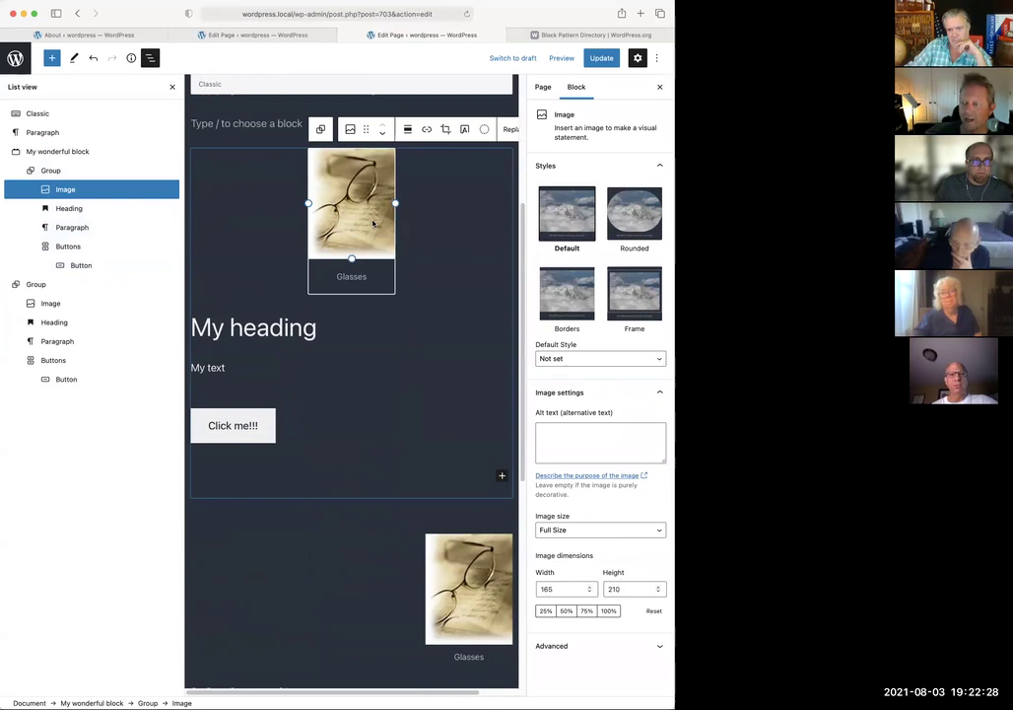
pyautogui.click(406, 131)
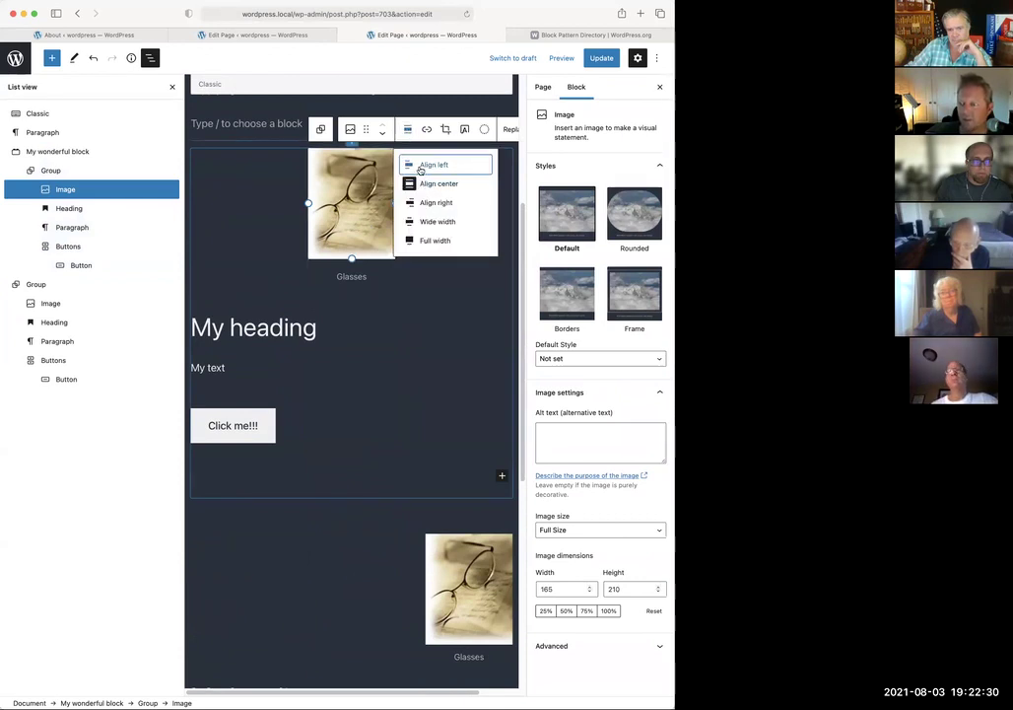
pyautogui.click(426, 162)
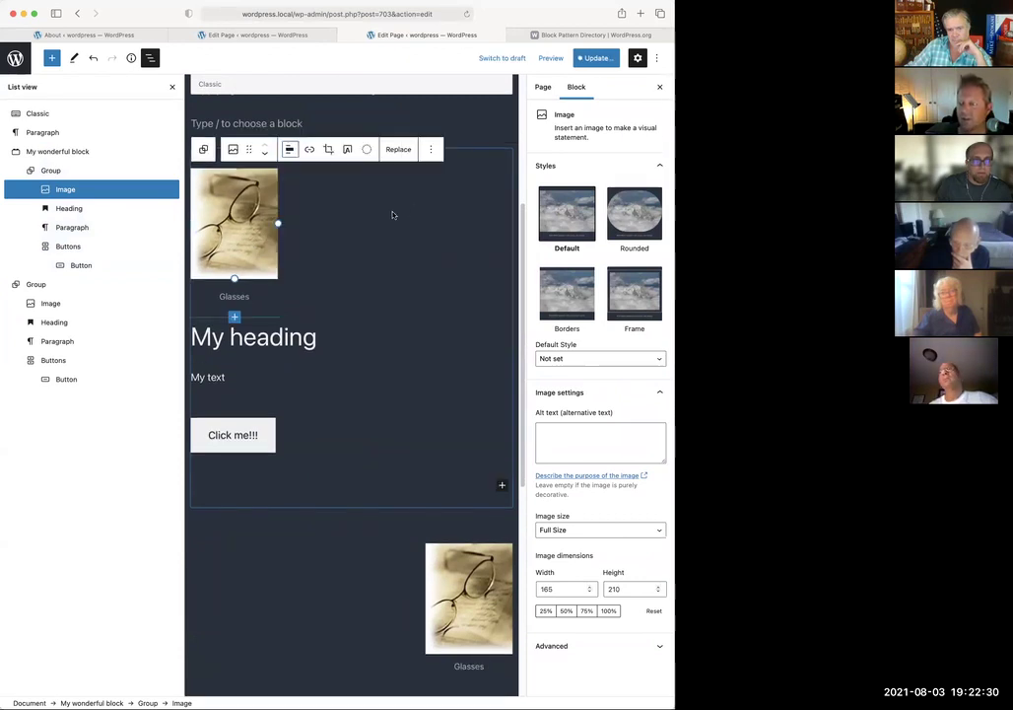
pyautogui.click(431, 149)
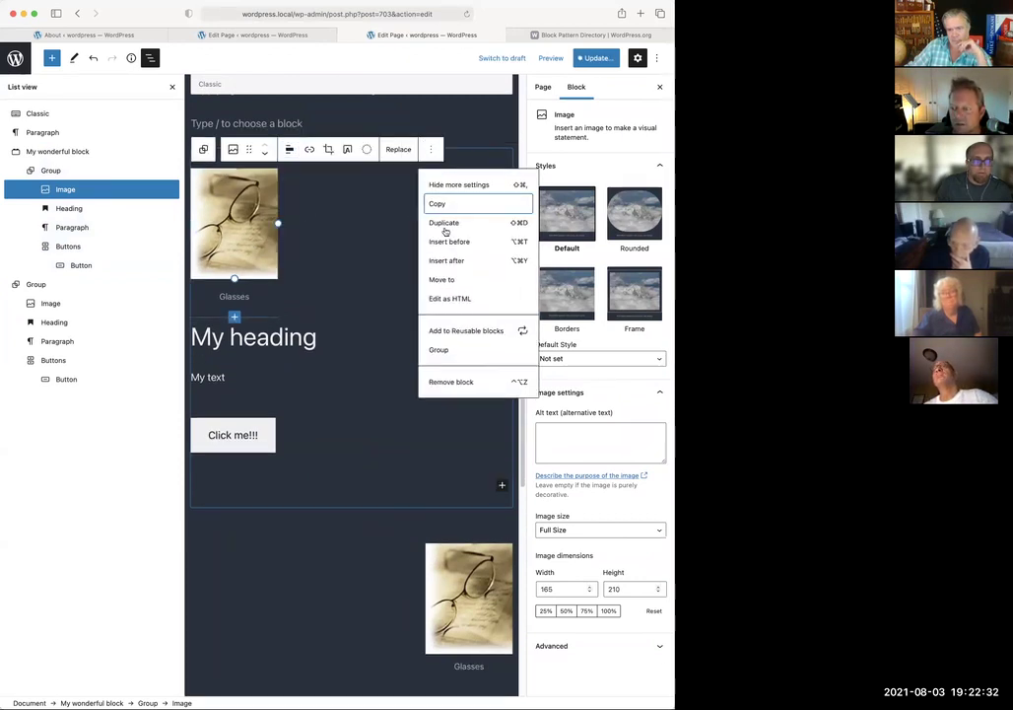
pyautogui.click(452, 225)
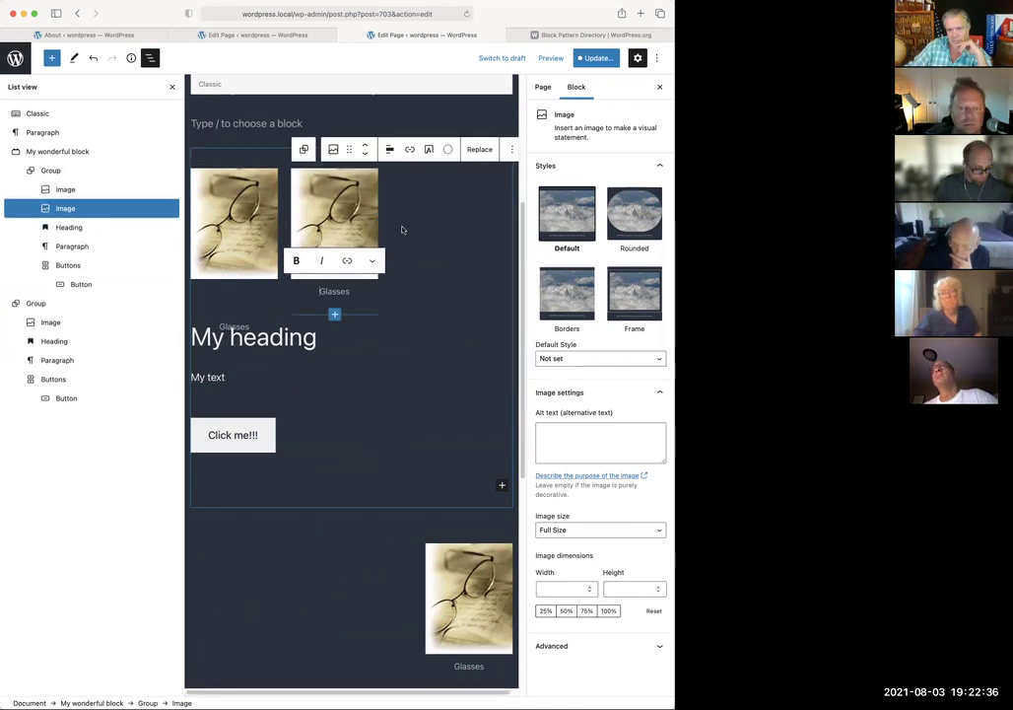
# Duplicate the whole "My wonderful block" and compare the copy with the original
pyautogui.click(57, 151)
pyautogui.click(347, 129)
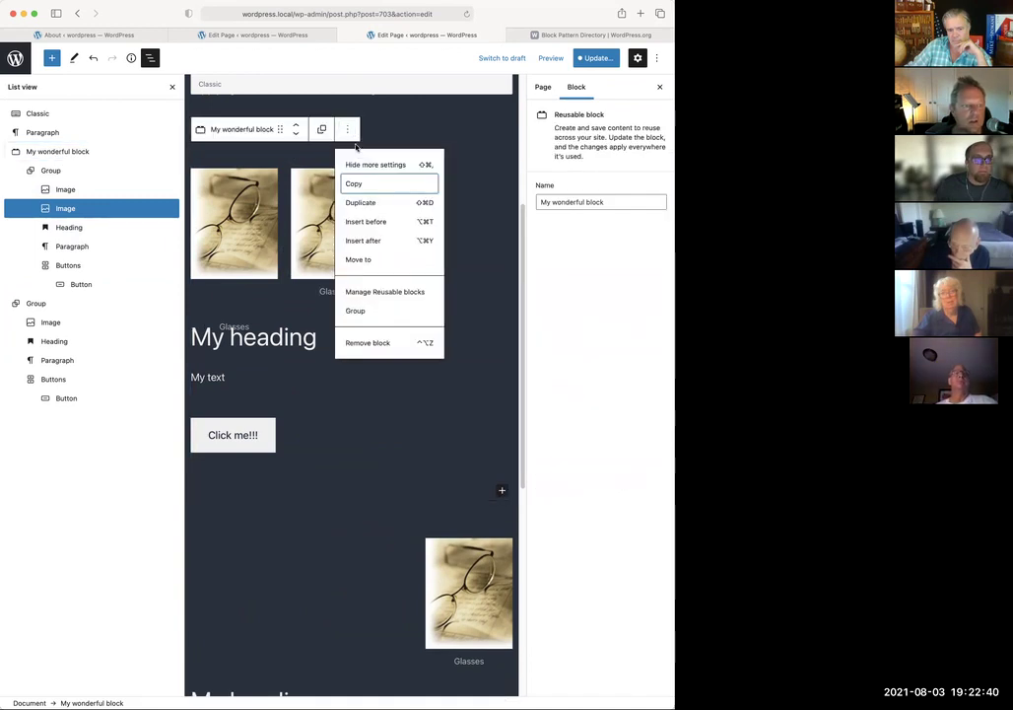
pyautogui.click(366, 203)
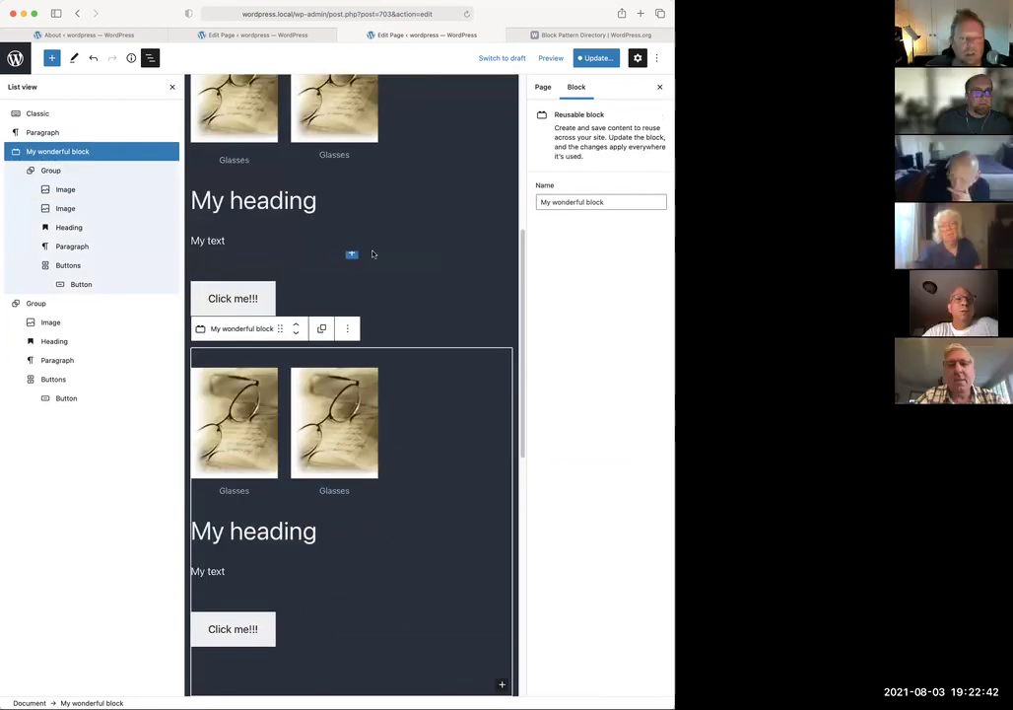
pyautogui.scroll(3, 365, 250)
pyautogui.scroll(-7, 296, 262)
# Right-align the heading text in the first "My wonderful block" and check the heading in its duplicate
pyautogui.click(292, 262)
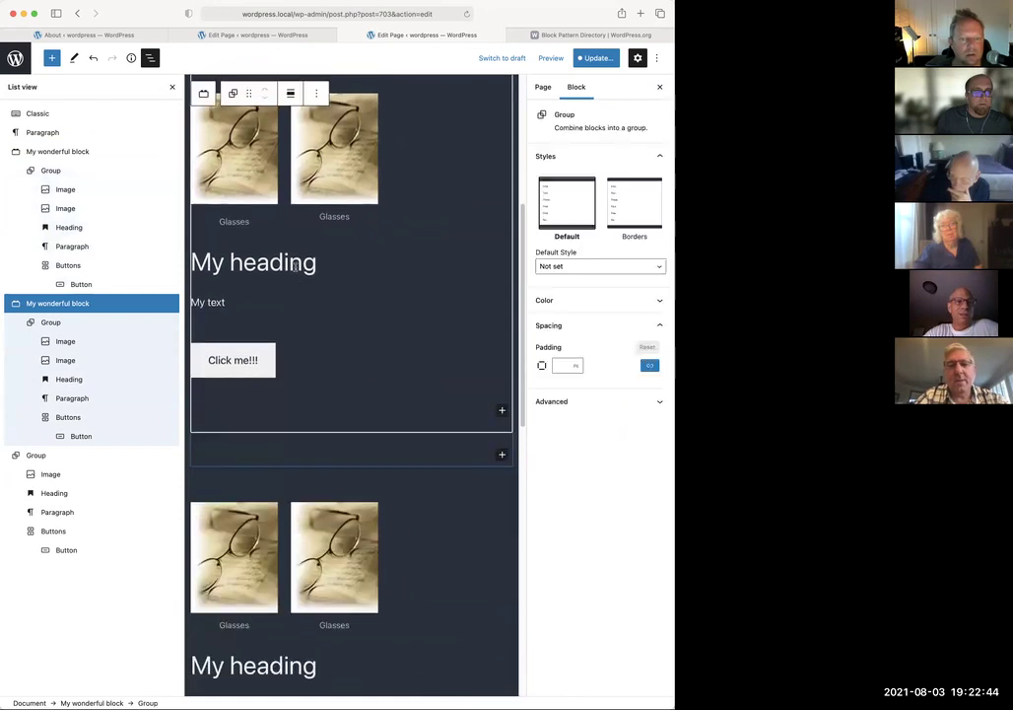
pyautogui.click(290, 263)
pyautogui.click(329, 226)
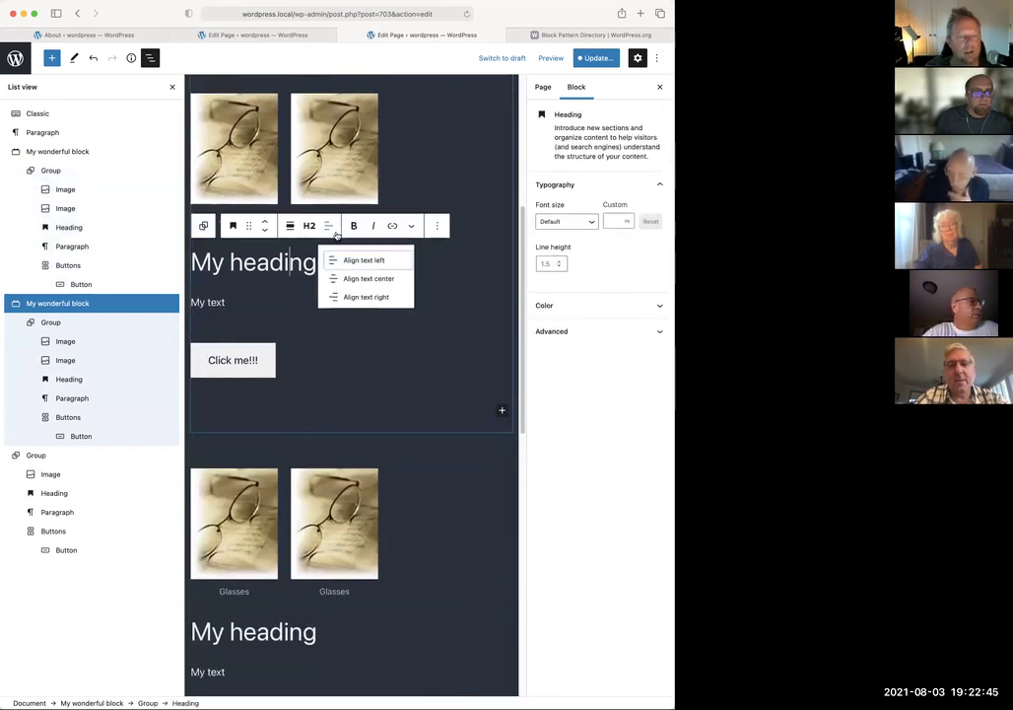
pyautogui.click(381, 303)
pyautogui.scroll(-3, 459, 307)
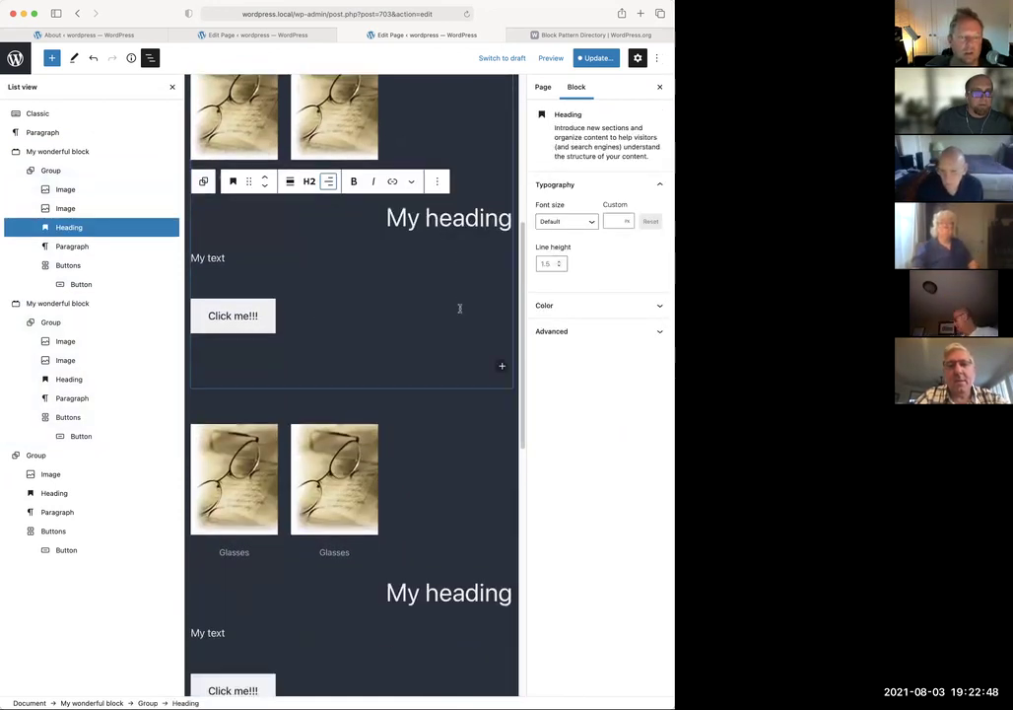
# Compare the regular group at the end of the page with the second "My wonderful block" and examine that block's options
pyautogui.scroll(-4, 455, 473)
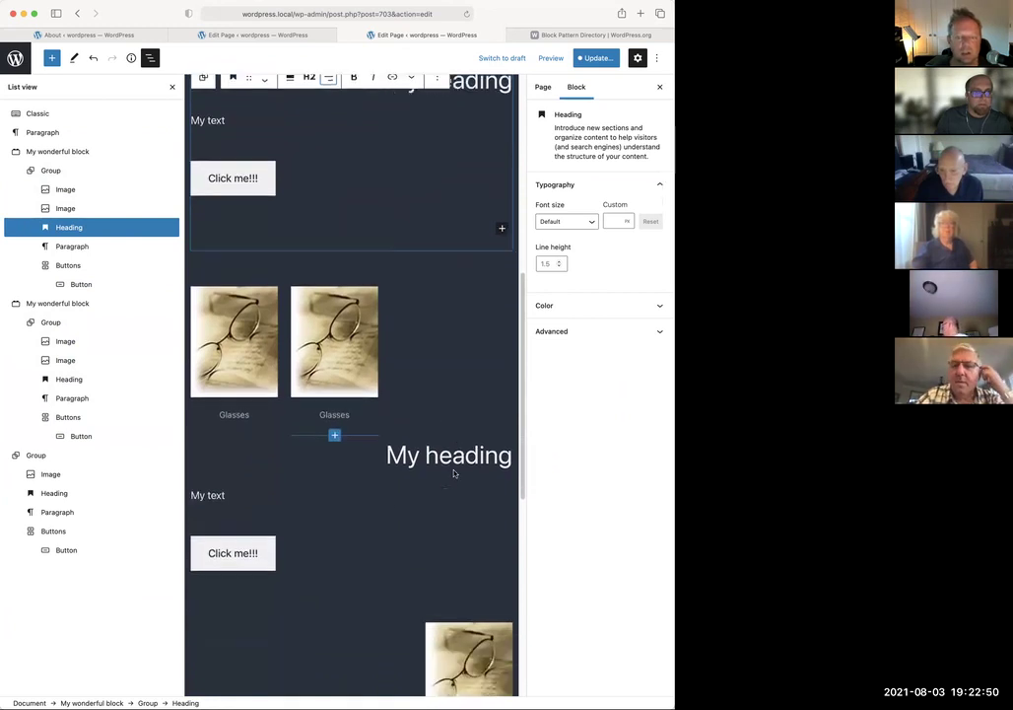
pyautogui.scroll(-4, 453, 471)
pyautogui.click(463, 336)
pyautogui.scroll(-1, 328, 362)
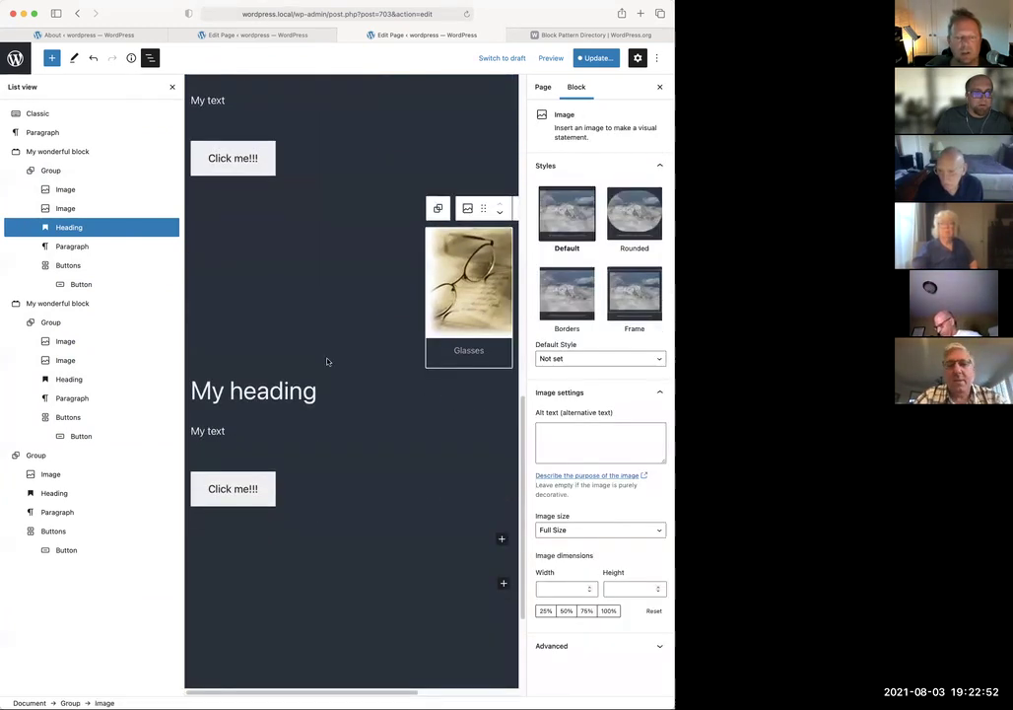
pyautogui.click(37, 456)
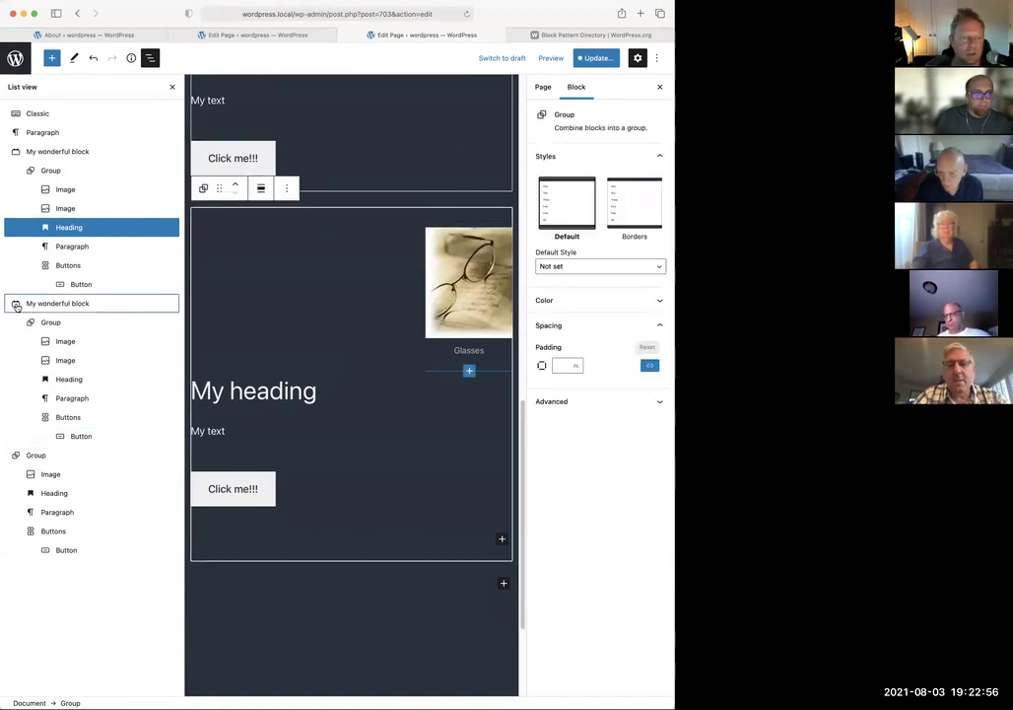
pyautogui.click(37, 456)
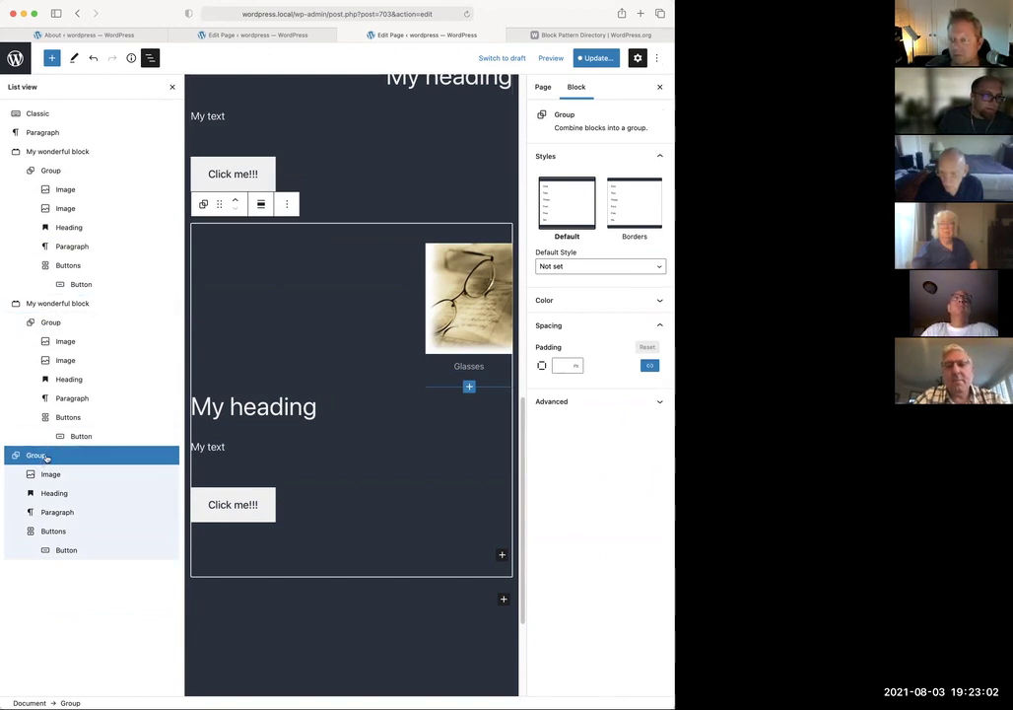
pyautogui.click(28, 303)
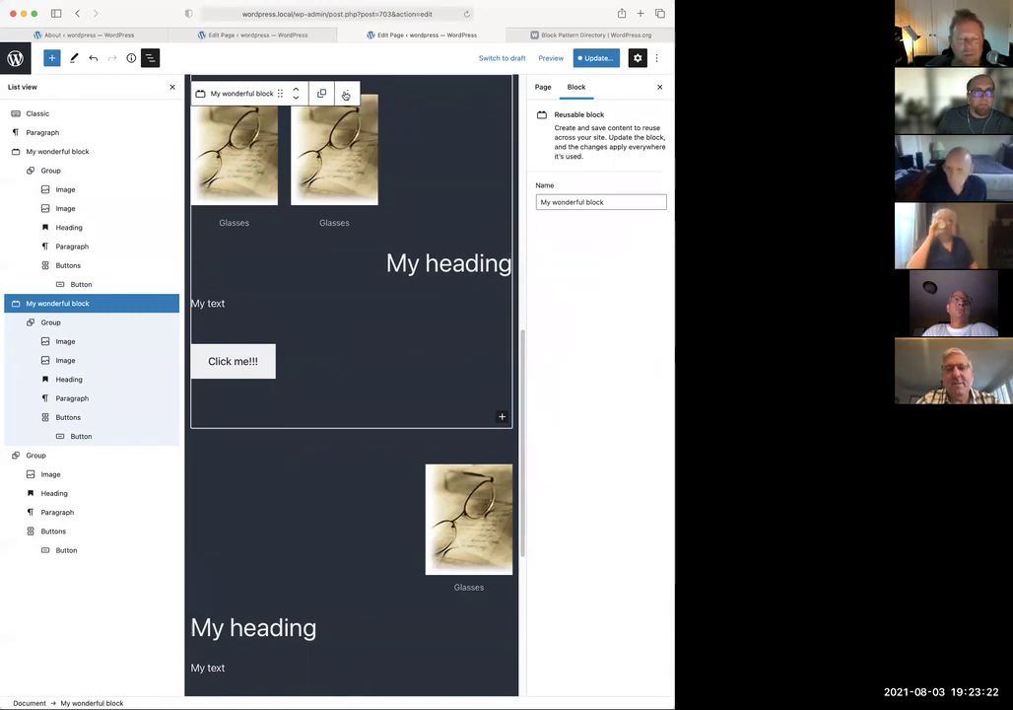
pyautogui.click(346, 94)
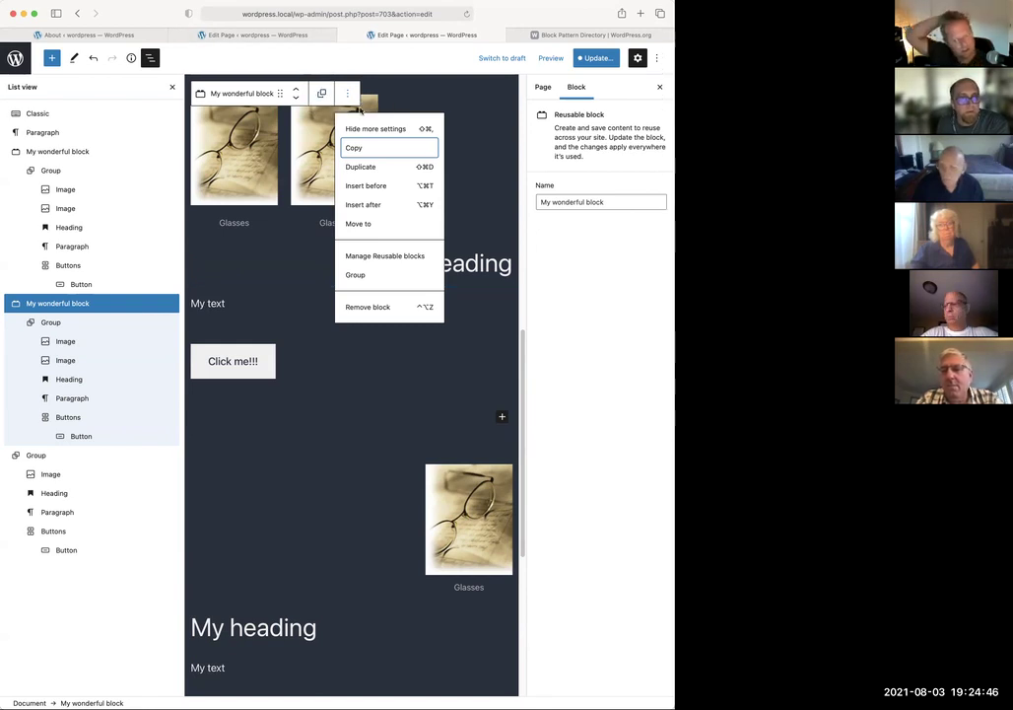
# Try removing the inner group from the second "My wonderful block", check both instances, and undo the removal
pyautogui.click(442, 138)
pyautogui.scroll(2, 414, 147)
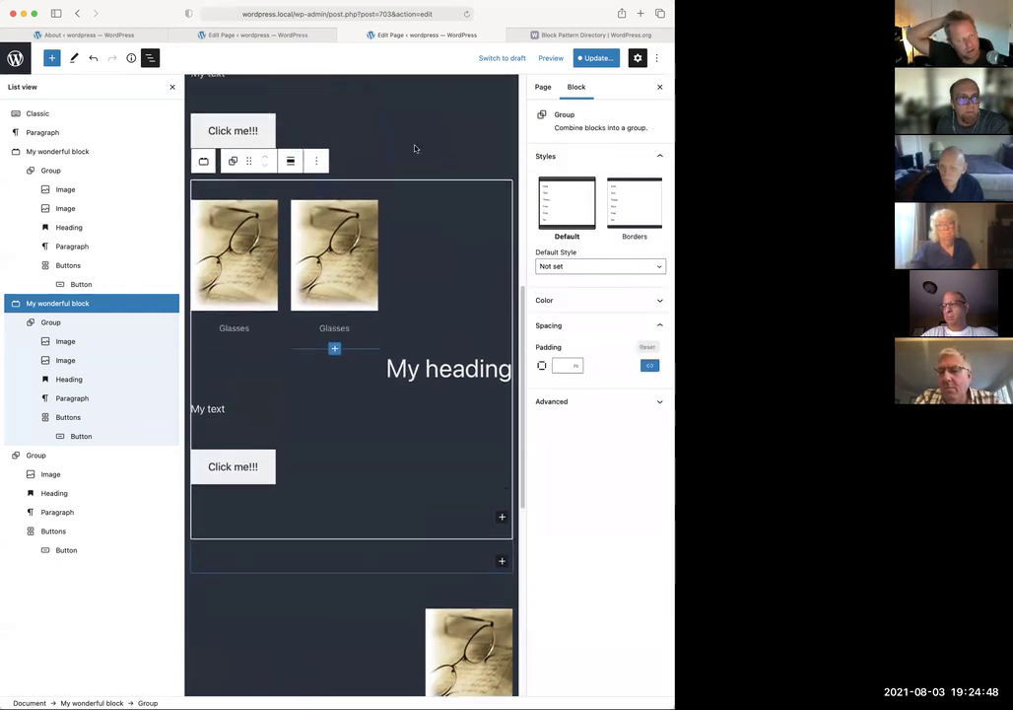
pyautogui.click(314, 160)
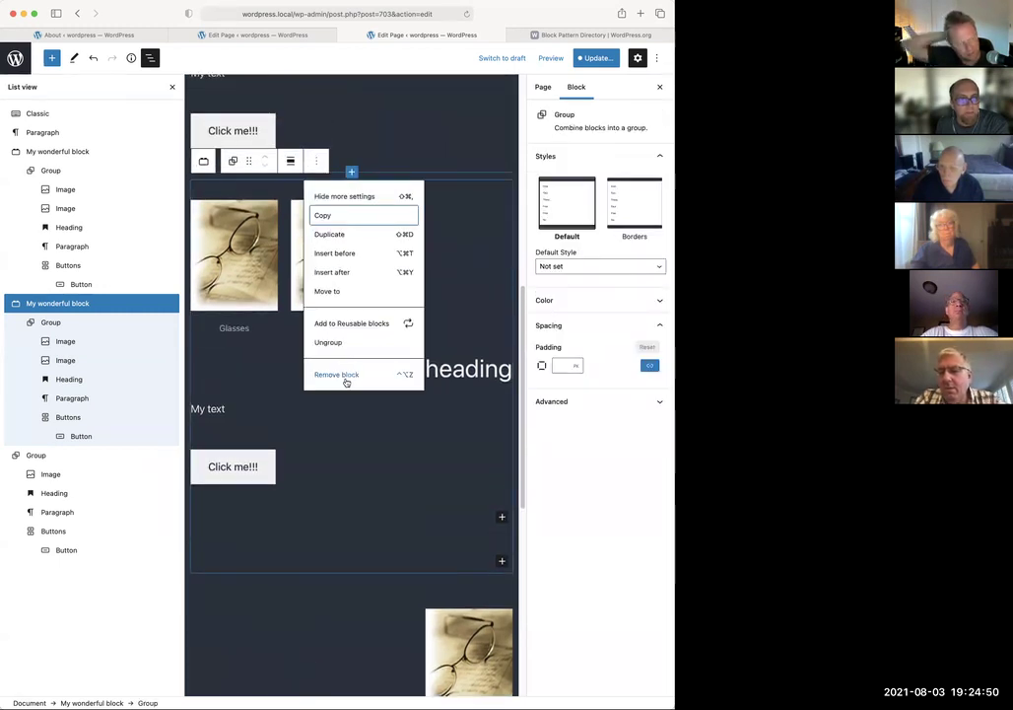
pyautogui.click(345, 376)
pyautogui.scroll(3, 381, 346)
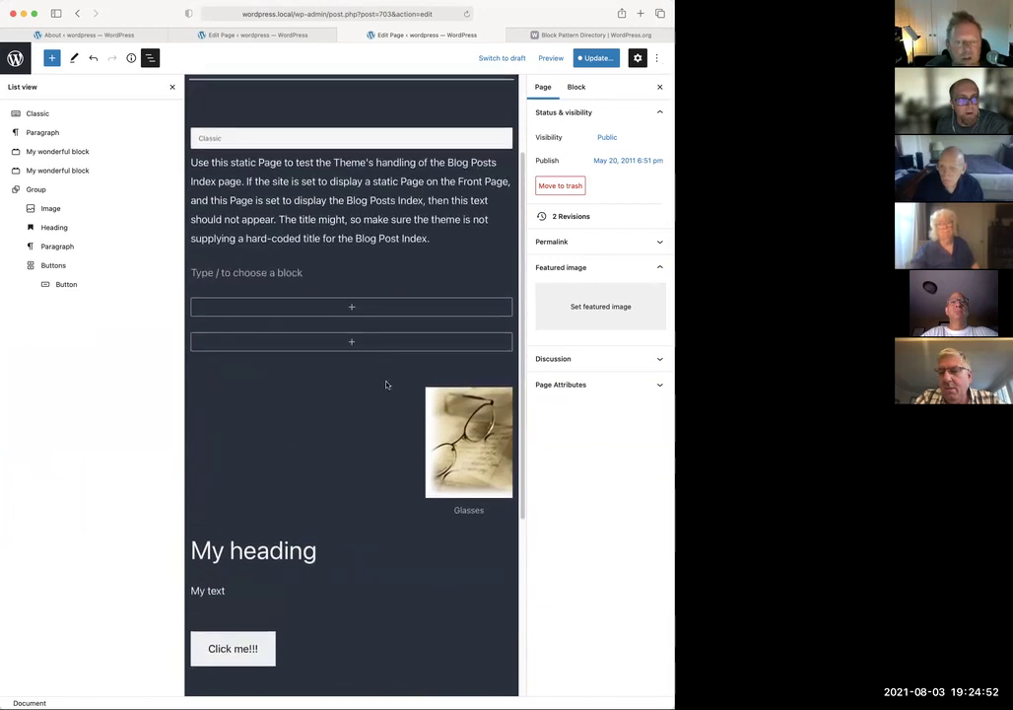
pyautogui.scroll(1, 342, 332)
pyautogui.scroll(-5, 343, 333)
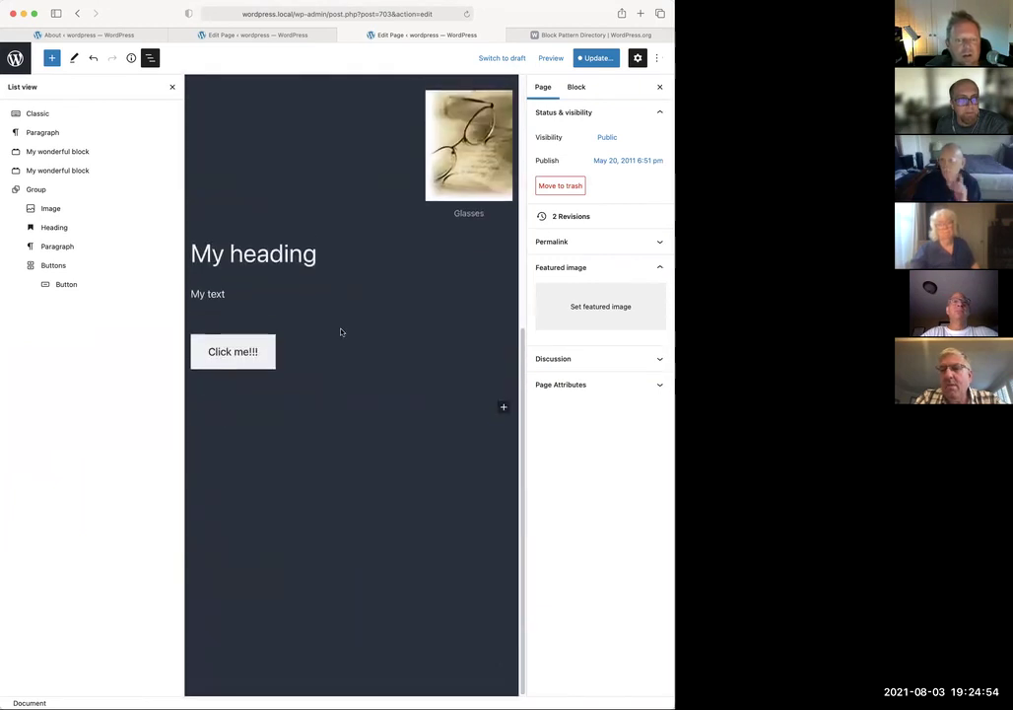
pyautogui.scroll(8, 323, 327)
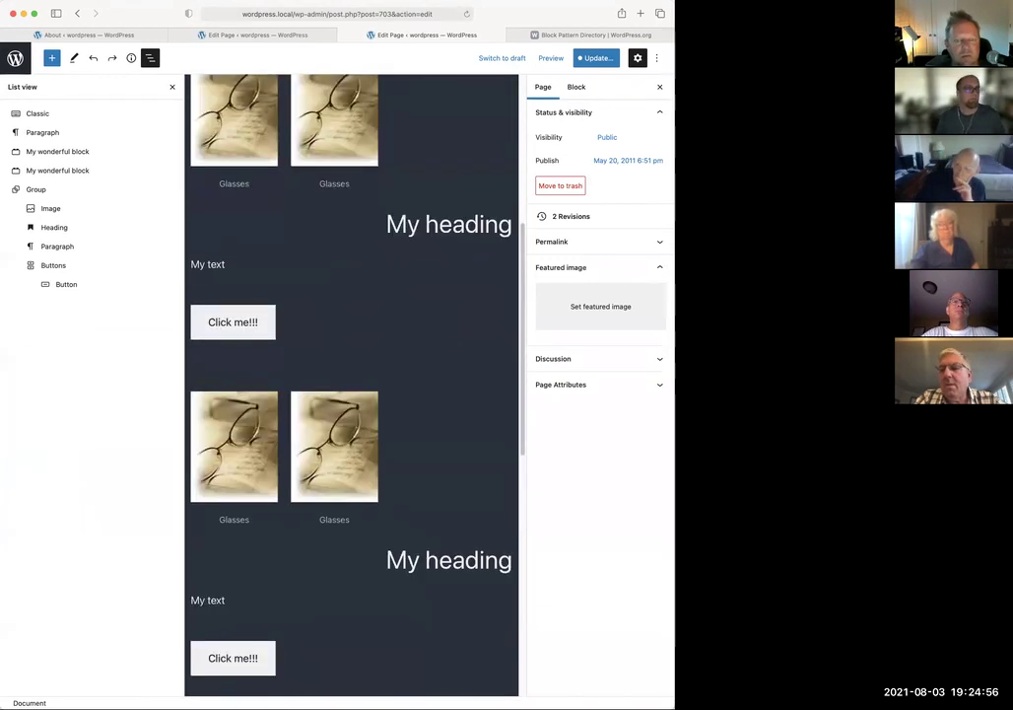
# Remove both "My wonderful block" instances from the page, leaving the regular group in place
pyautogui.click(70, 151)
pyautogui.click(347, 93)
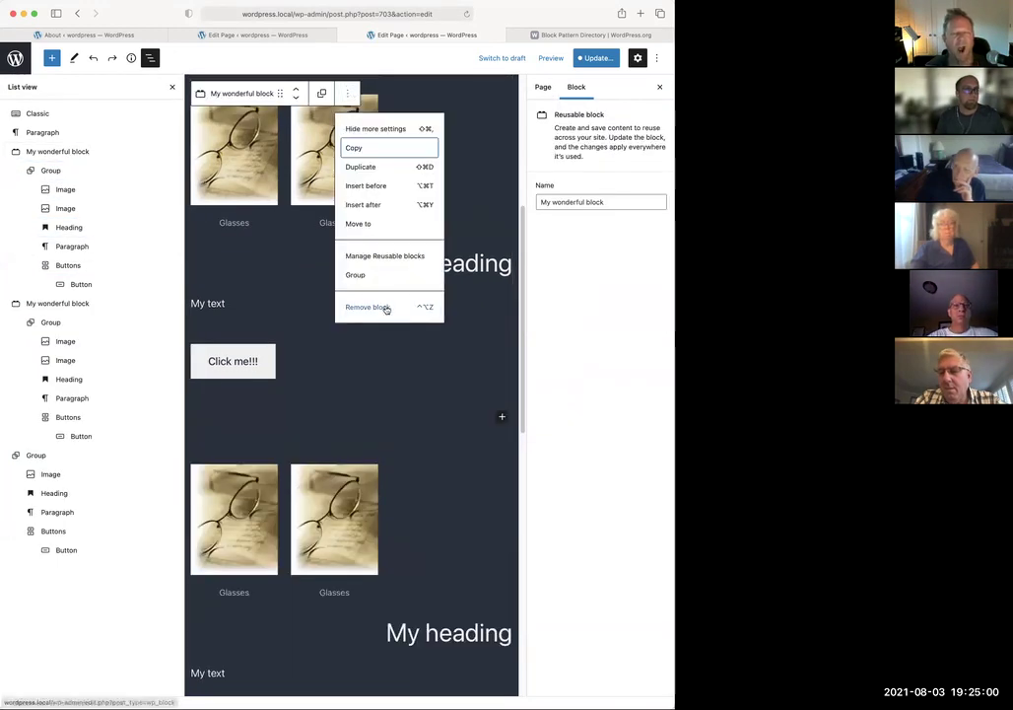
pyautogui.click(378, 309)
pyautogui.click(79, 150)
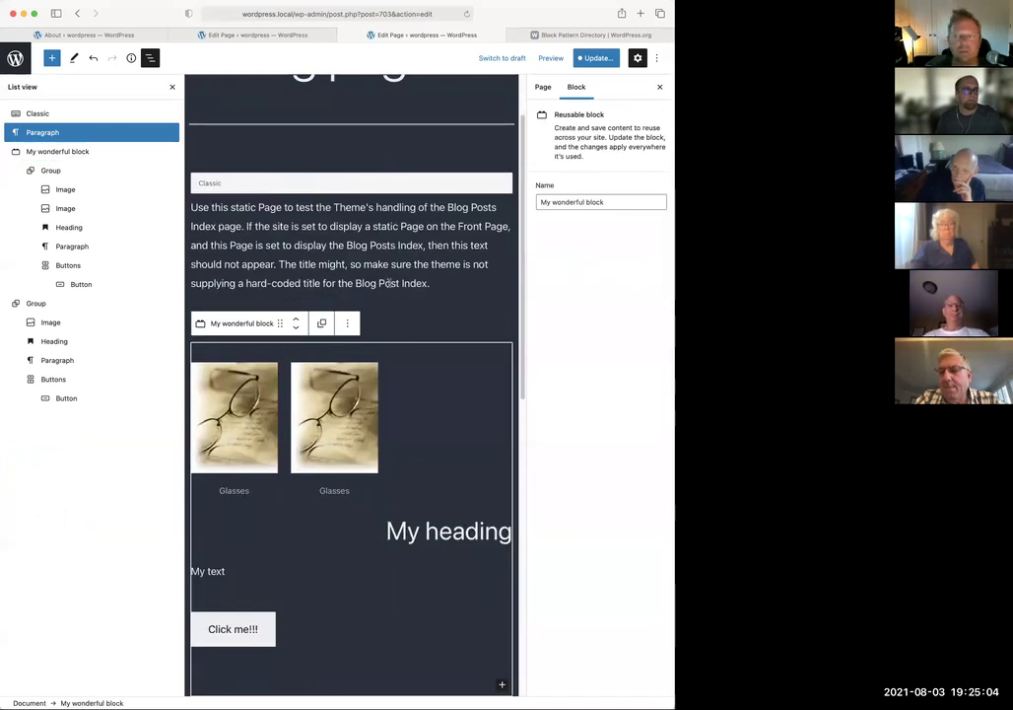
pyautogui.click(347, 324)
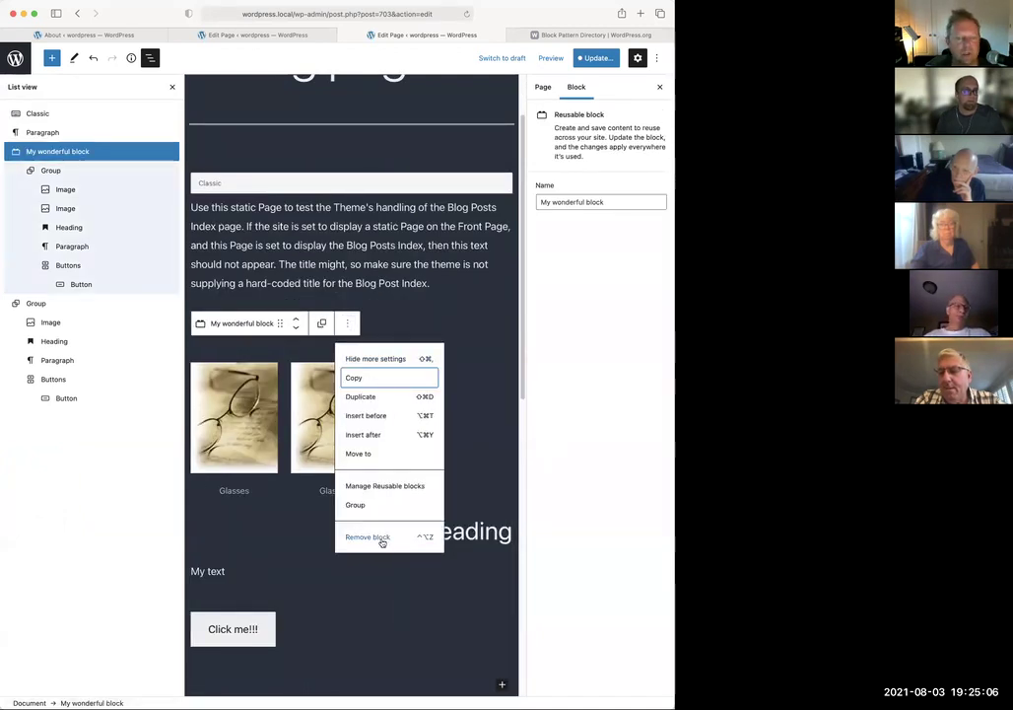
pyautogui.click(377, 537)
# Save the changes to both "a Blog page" and the reusable "My wonderful block", and close the block list view
pyautogui.click(596, 57)
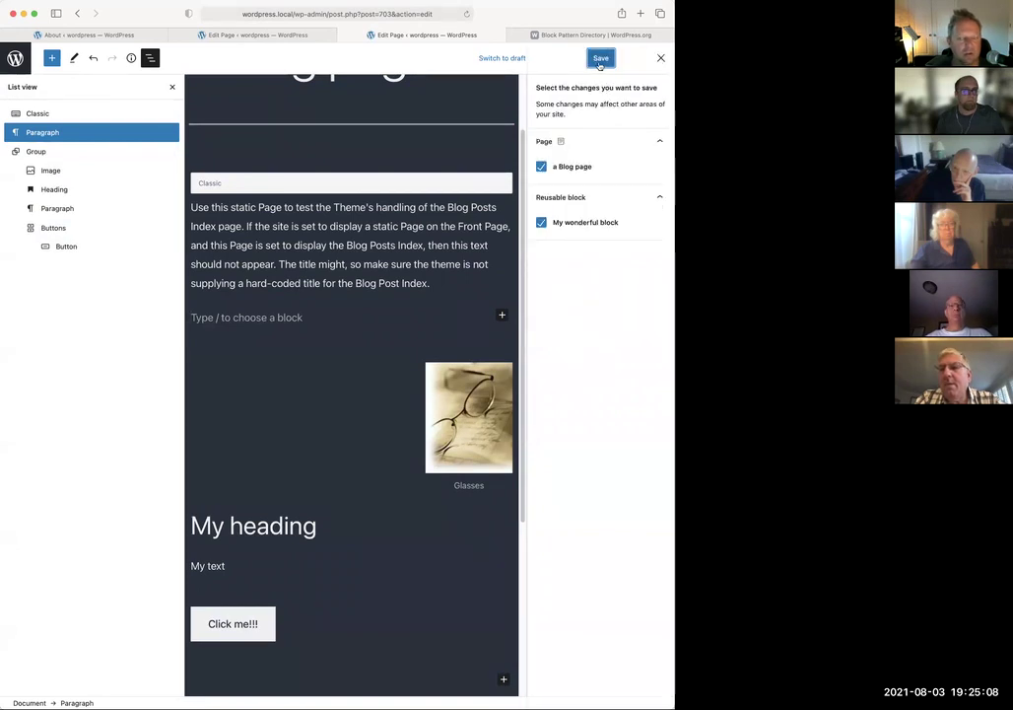
pyautogui.click(600, 58)
pyautogui.click(171, 90)
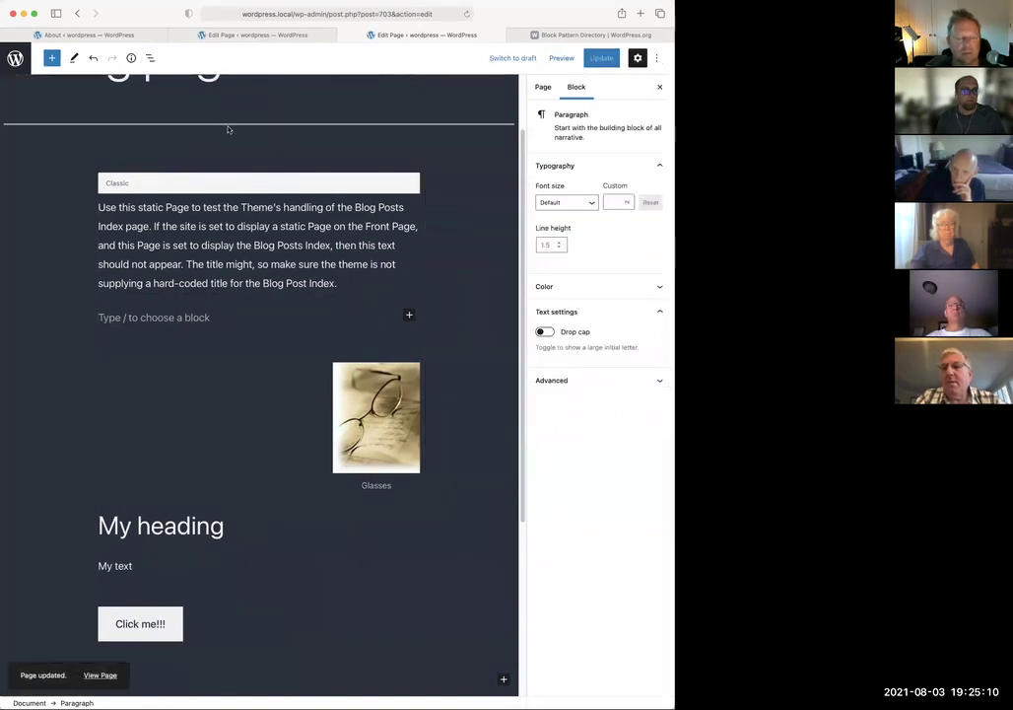
# Open the reusable blocks management list, view "My wonderful block" in its own editor, and return to the list
pyautogui.click(659, 59)
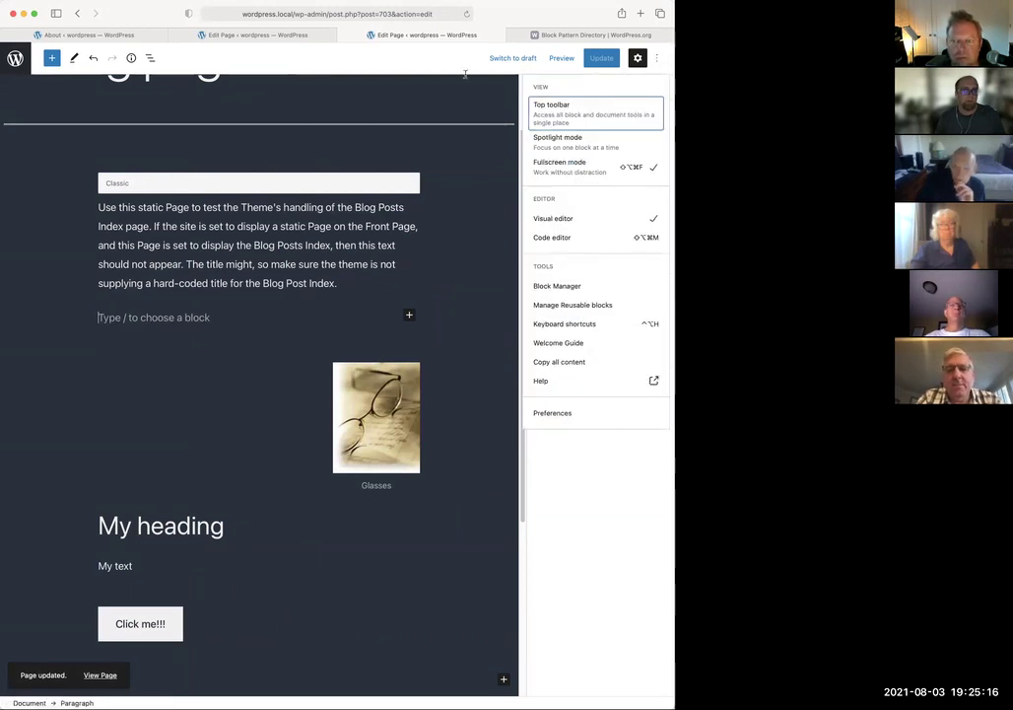
pyautogui.click(659, 60)
pyautogui.click(660, 61)
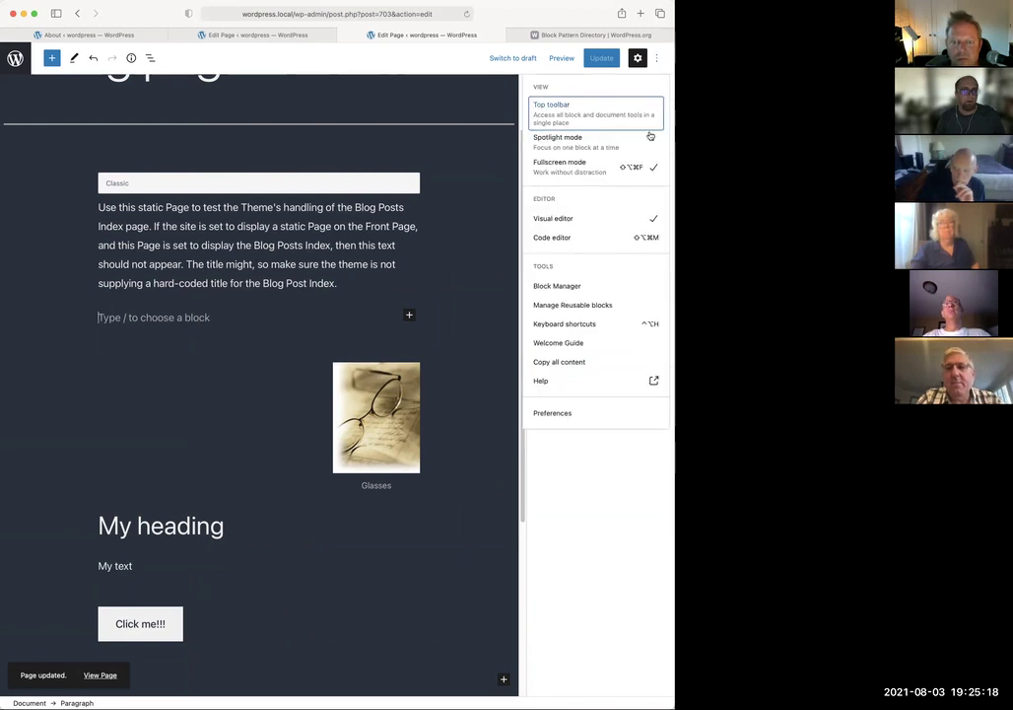
pyautogui.click(581, 307)
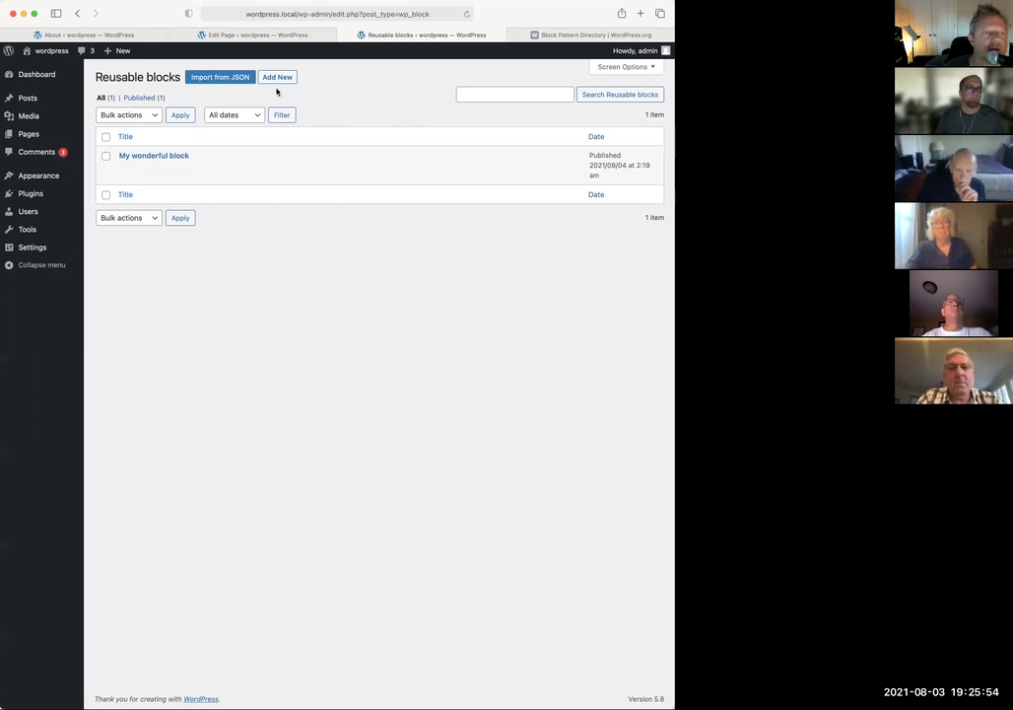
pyautogui.moveTo(197, 158)
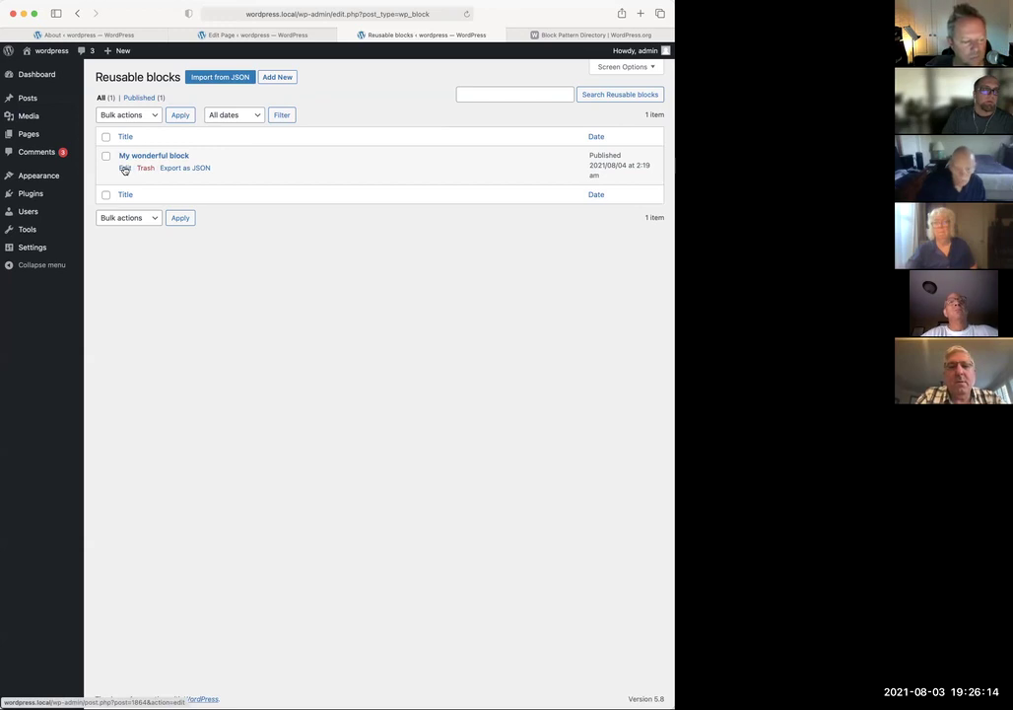
pyautogui.click(125, 169)
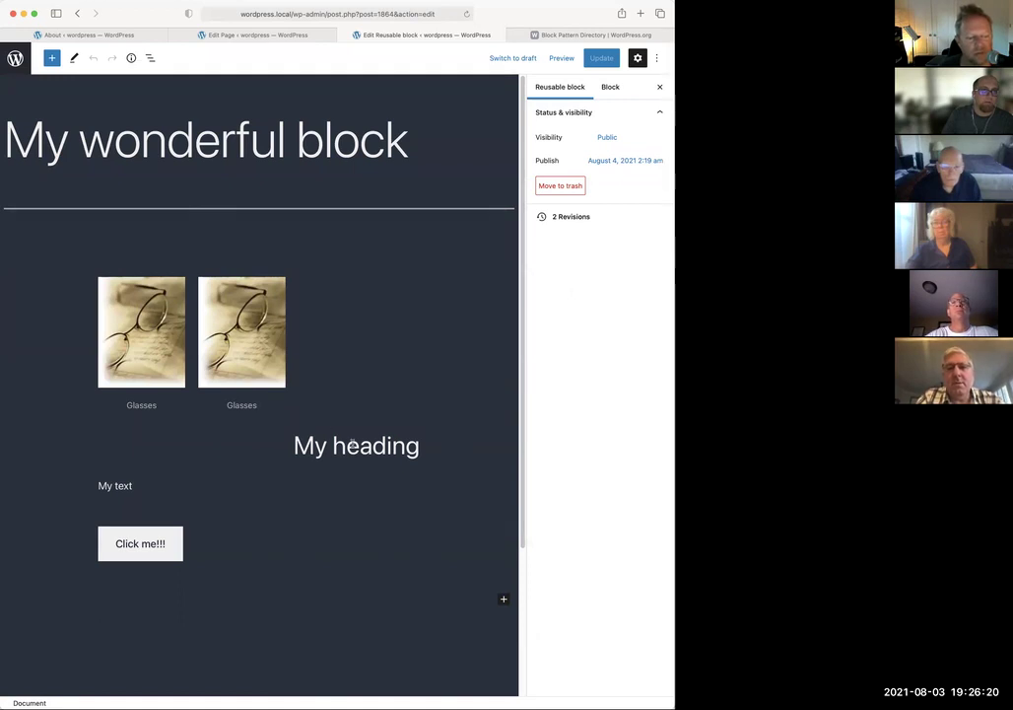
pyautogui.click(79, 14)
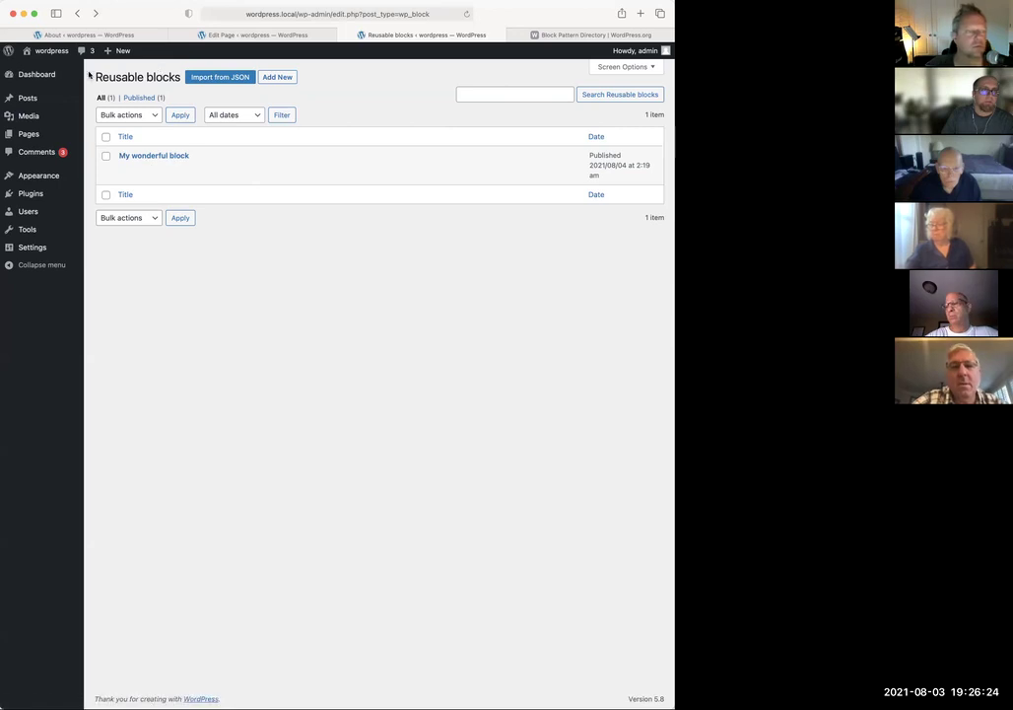
# Create a new post with the title "Ne w post"
pyautogui.moveTo(30, 98)
pyautogui.click(104, 99)
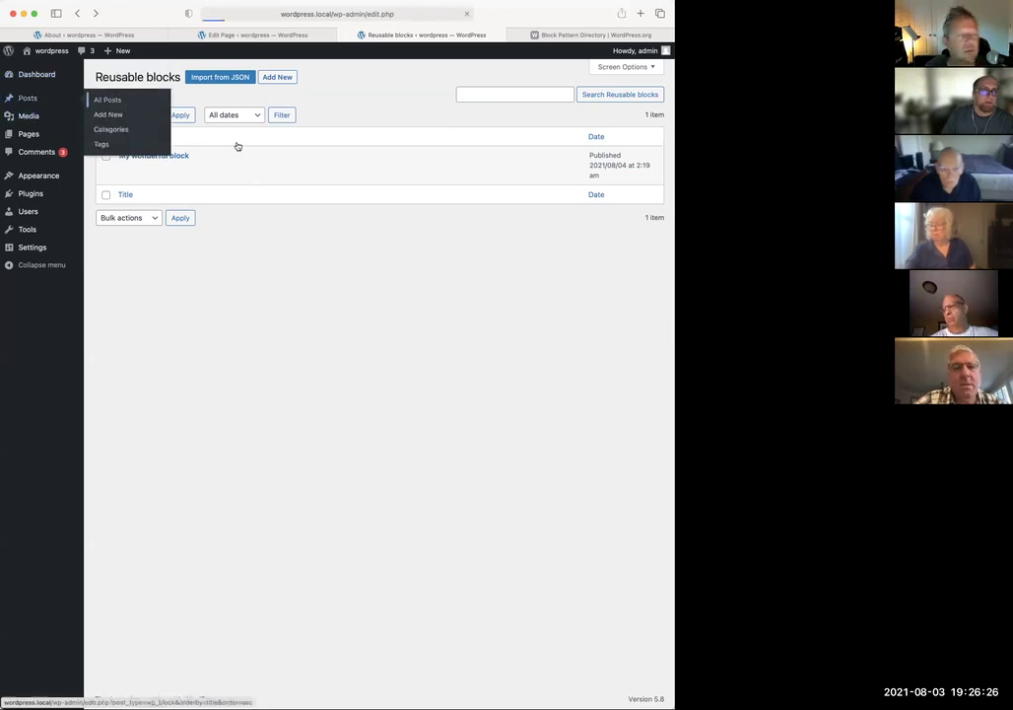
pyautogui.click(110, 66)
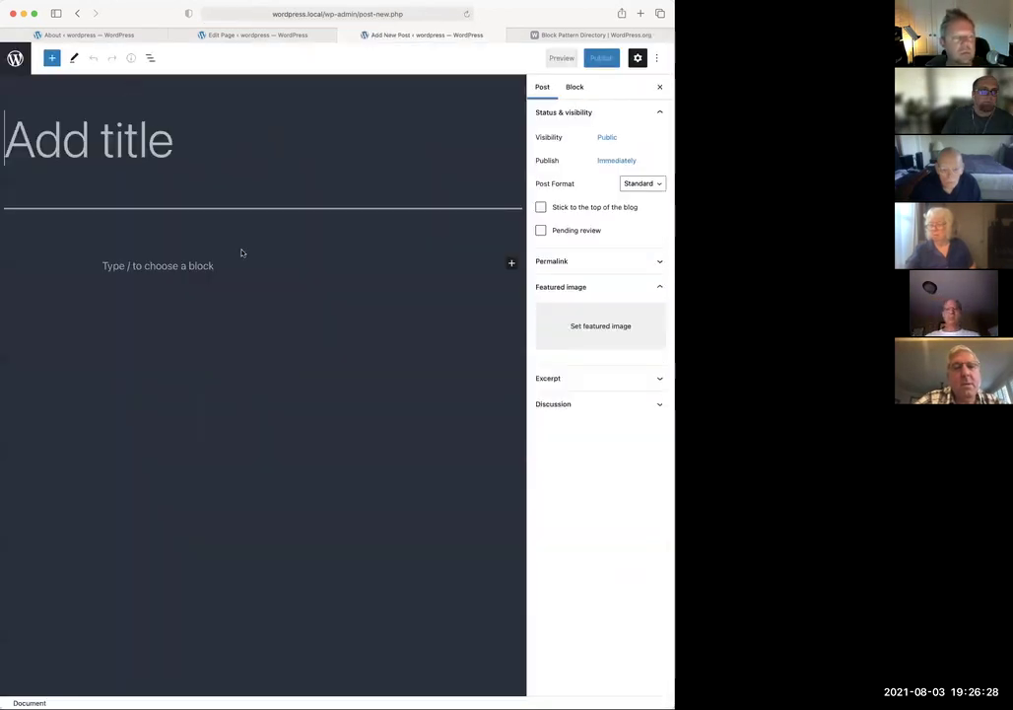
pyautogui.write('Ne w ')
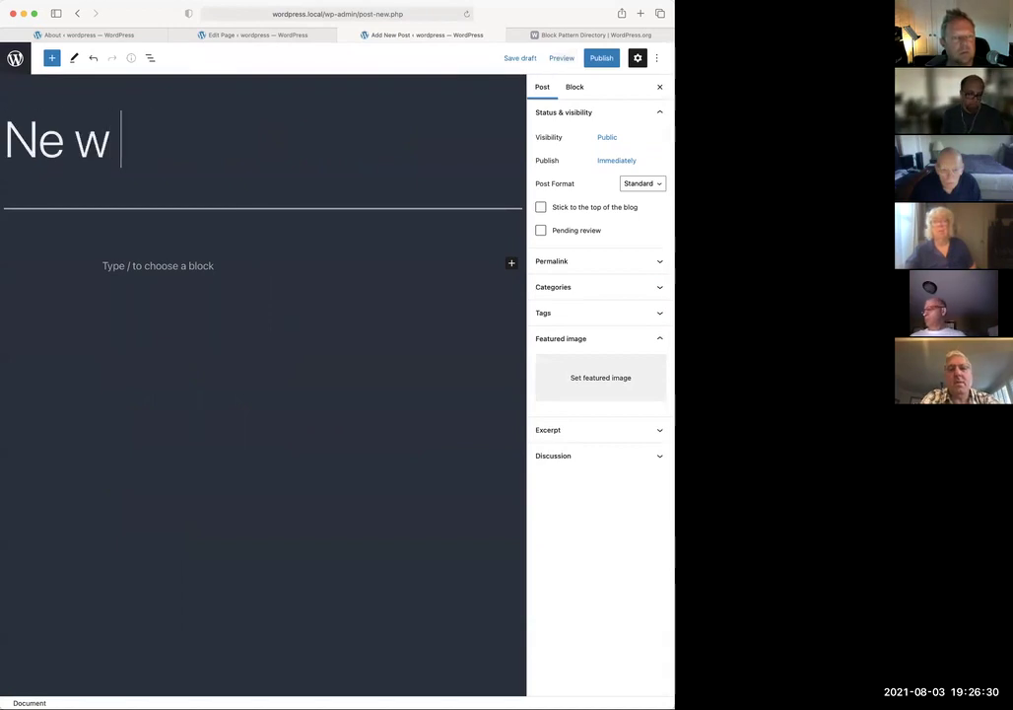
pyautogui.write('post')
pyautogui.press('Return')
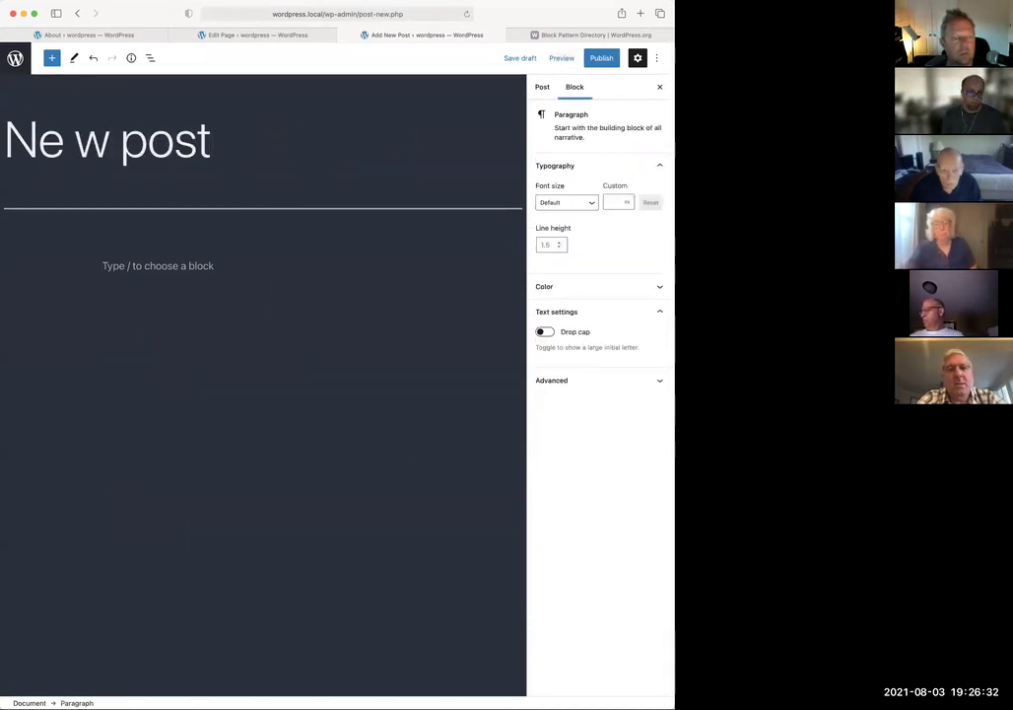
# Insert the reusable "My wonderful block" into the new post and publish the post
pyautogui.write('/my')
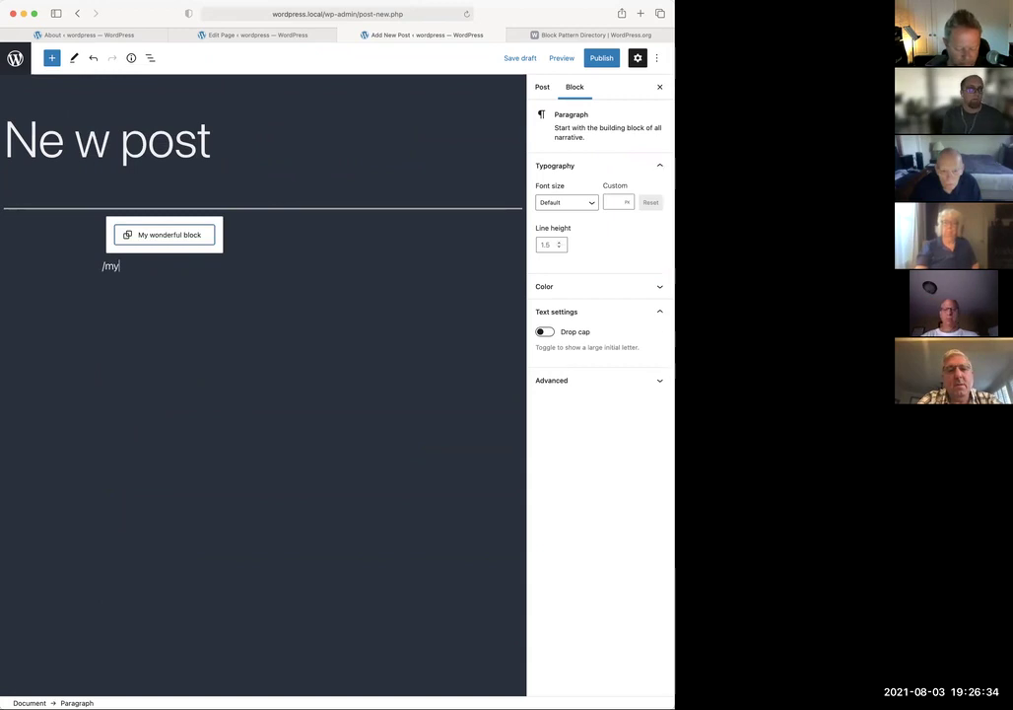
pyautogui.press('Return')
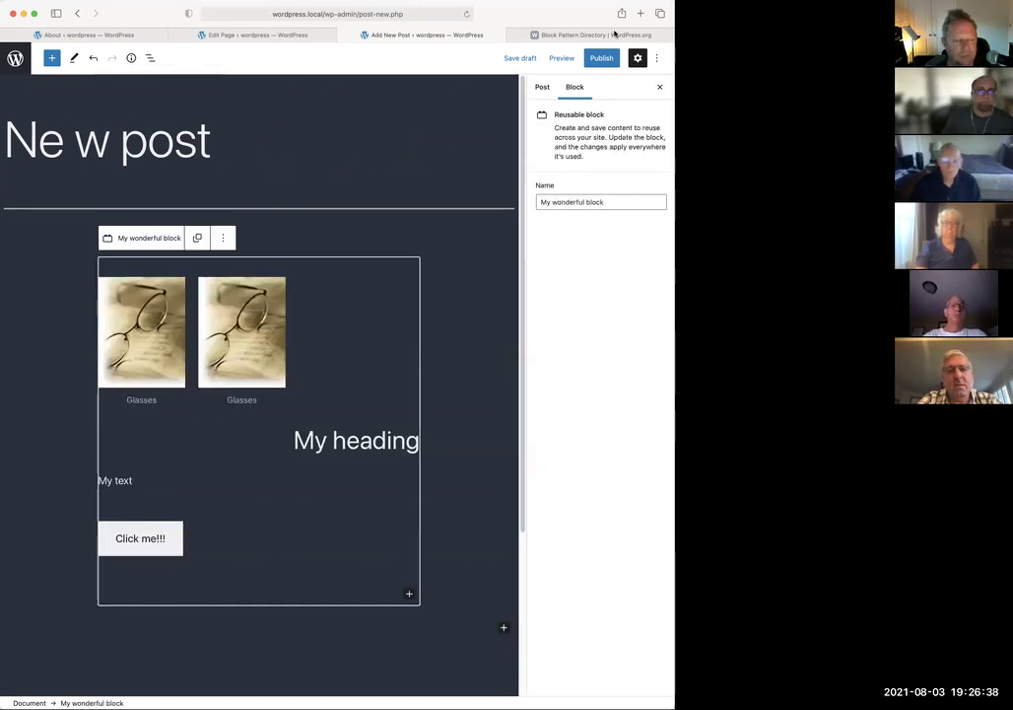
pyautogui.click(601, 58)
pyautogui.click(576, 57)
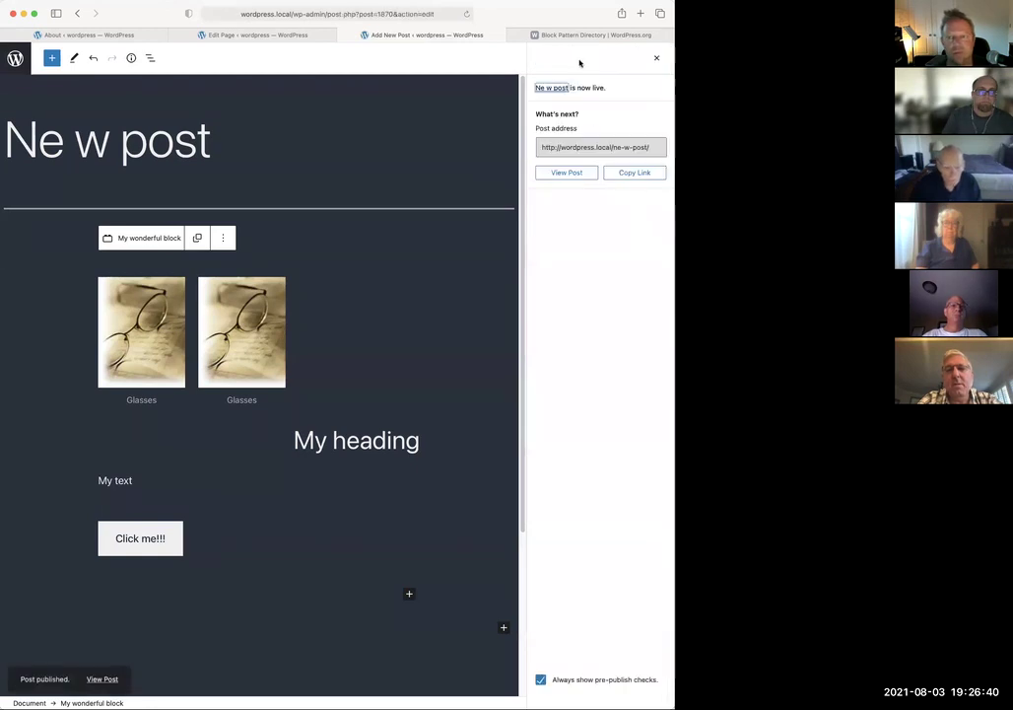
pyautogui.click(657, 58)
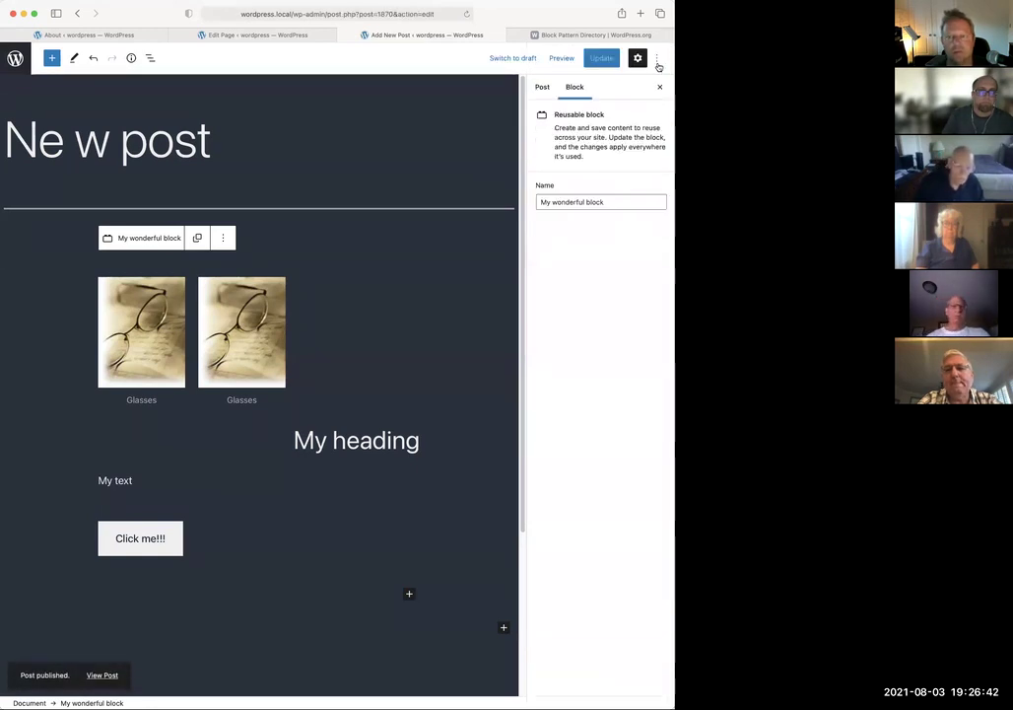
# Open "My wonderful block" from the reusable blocks management list, change its heading to "My changed heading", and save the block
pyautogui.click(659, 59)
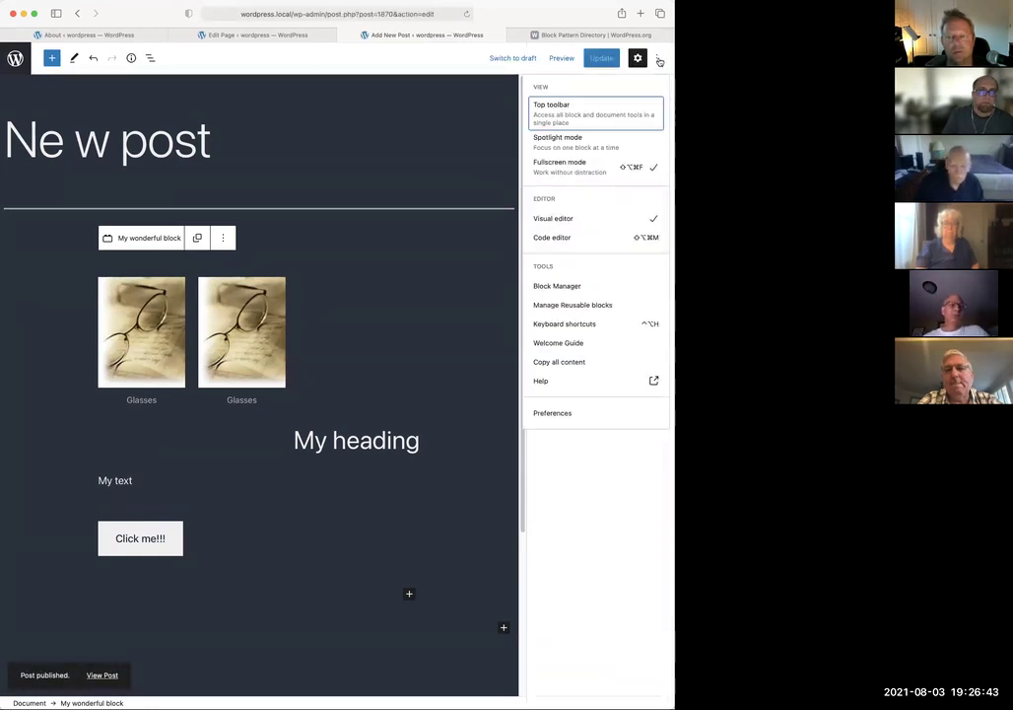
pyautogui.click(569, 307)
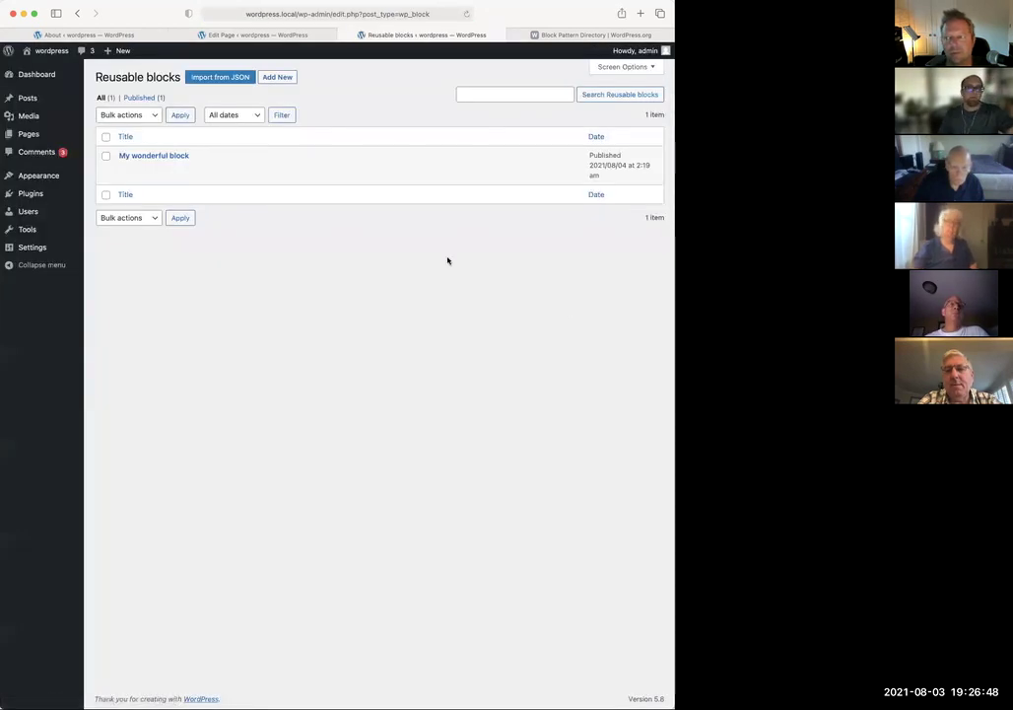
pyautogui.click(125, 168)
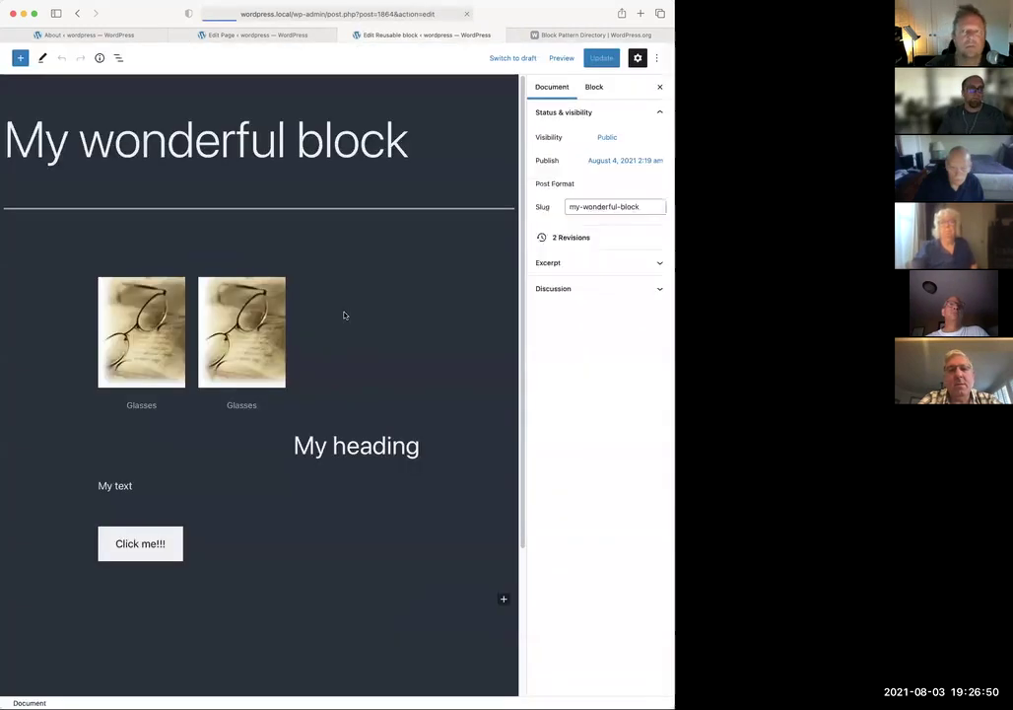
pyautogui.doubleClick(343, 441)
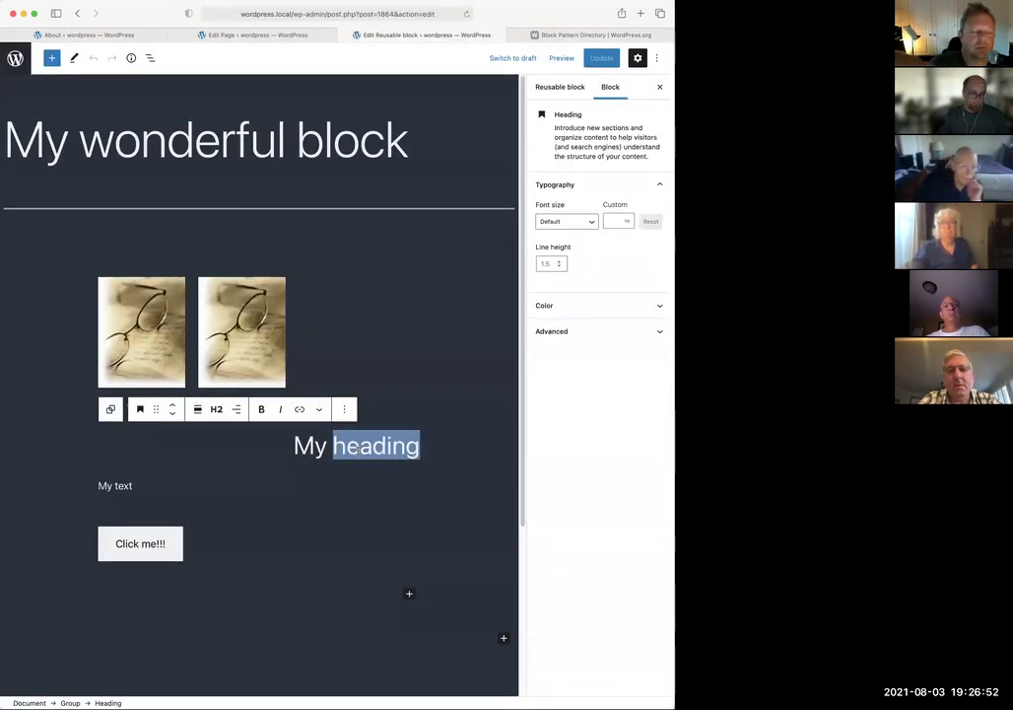
pyautogui.write('changed')
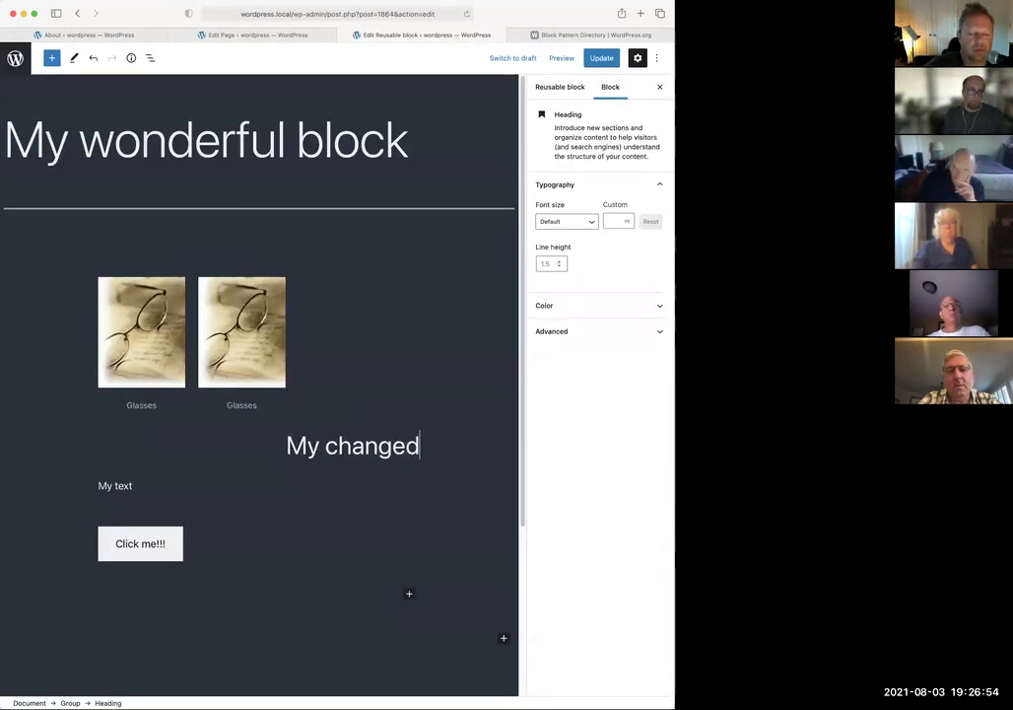
pyautogui.write(' heading')
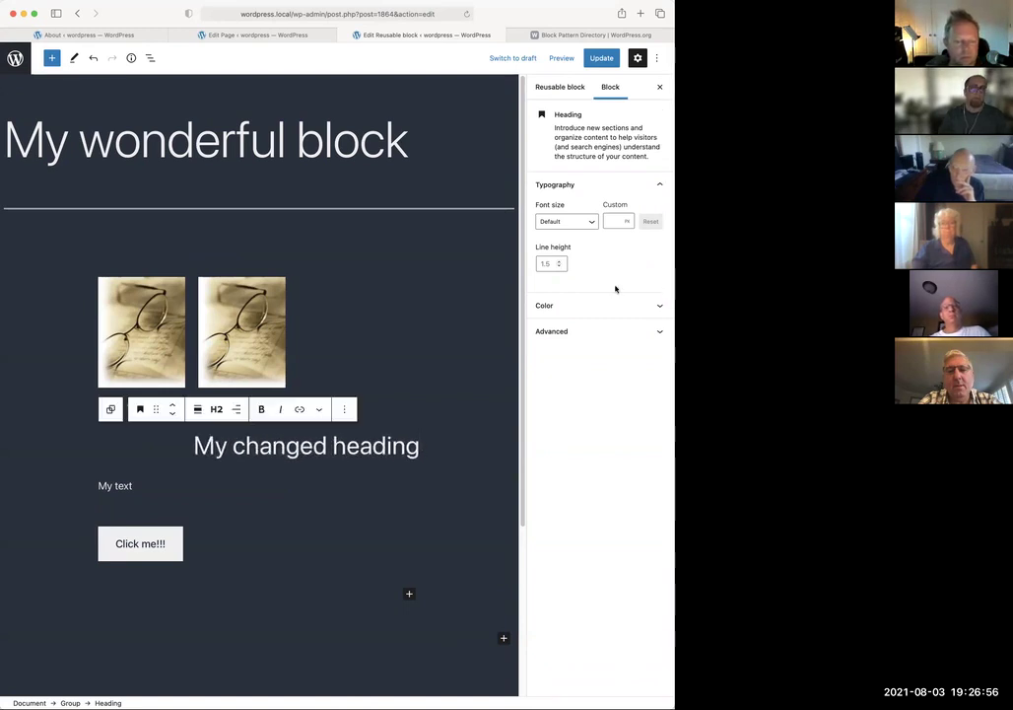
pyautogui.press('super+s')
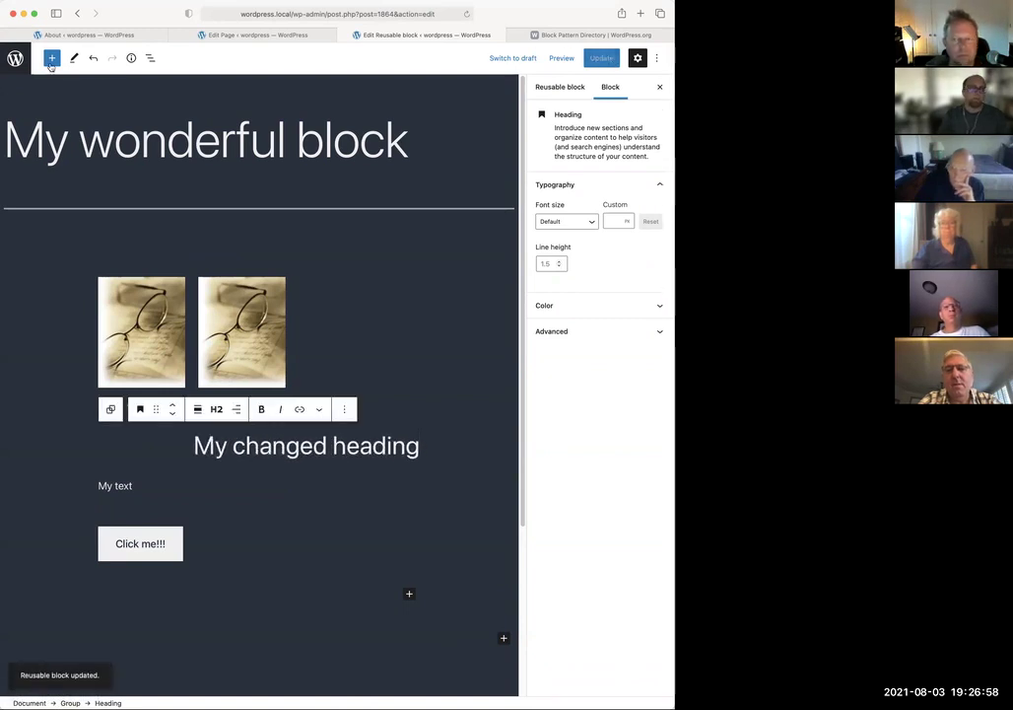
# Open "Ne w post" for editing from the list of all posts and check the heading in its reusable block
pyautogui.click(18, 65)
pyautogui.moveTo(29, 98)
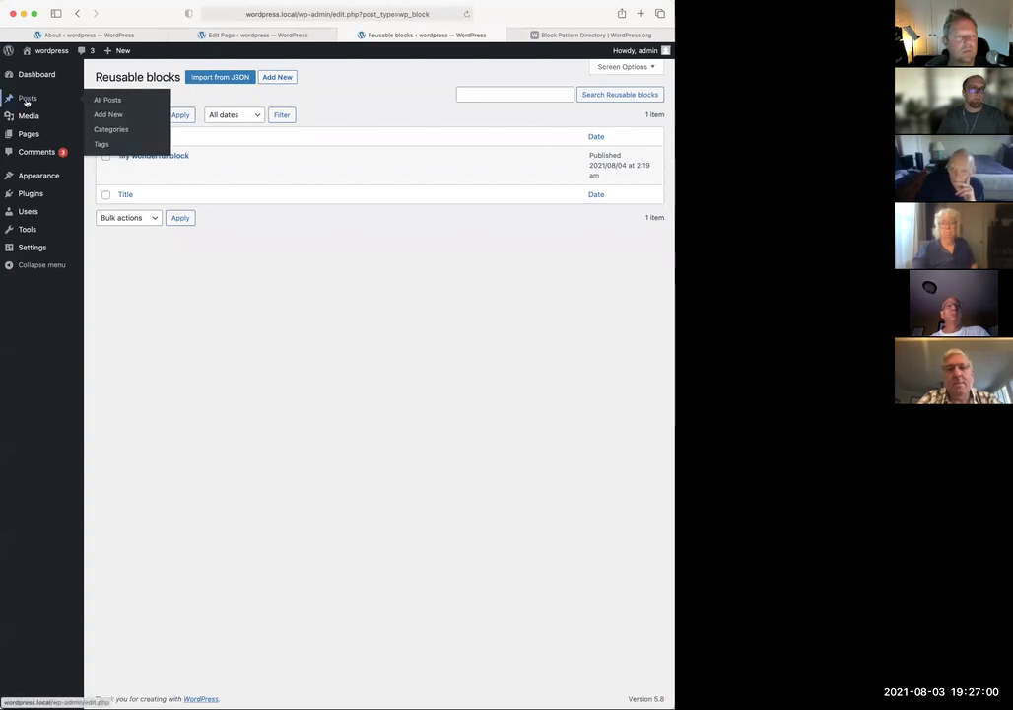
pyautogui.click(103, 100)
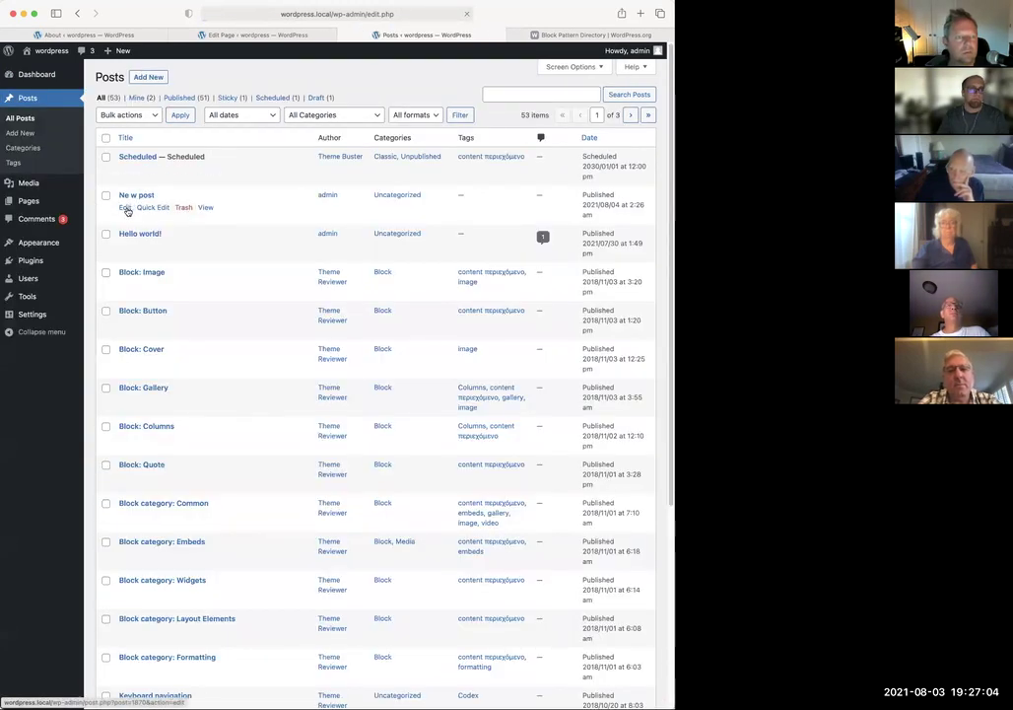
pyautogui.click(126, 211)
pyautogui.scroll(-2, 468, 248)
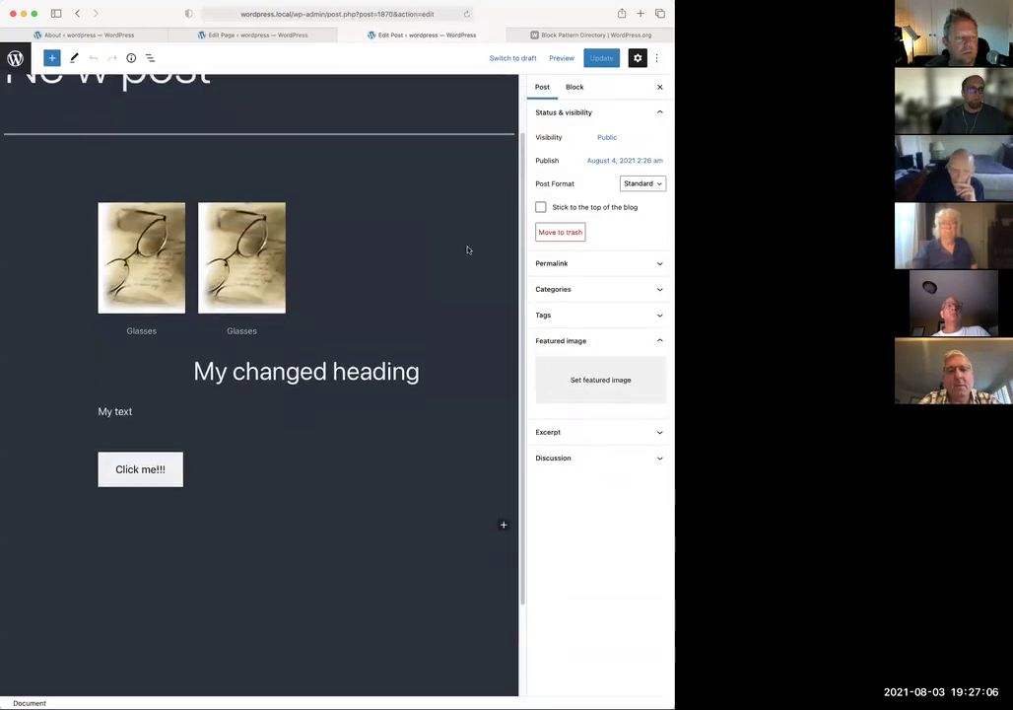
pyautogui.scroll(-1, 467, 250)
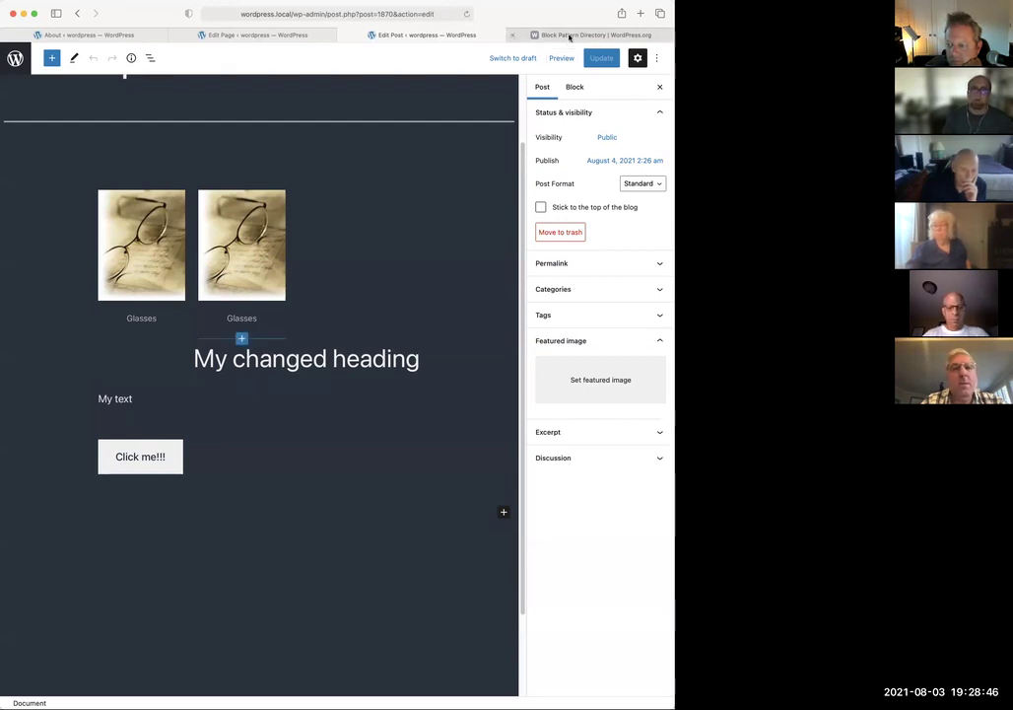
# Browse the Columns patterns in the WordPress.org Block Pattern Directory
pyautogui.click(567, 35)
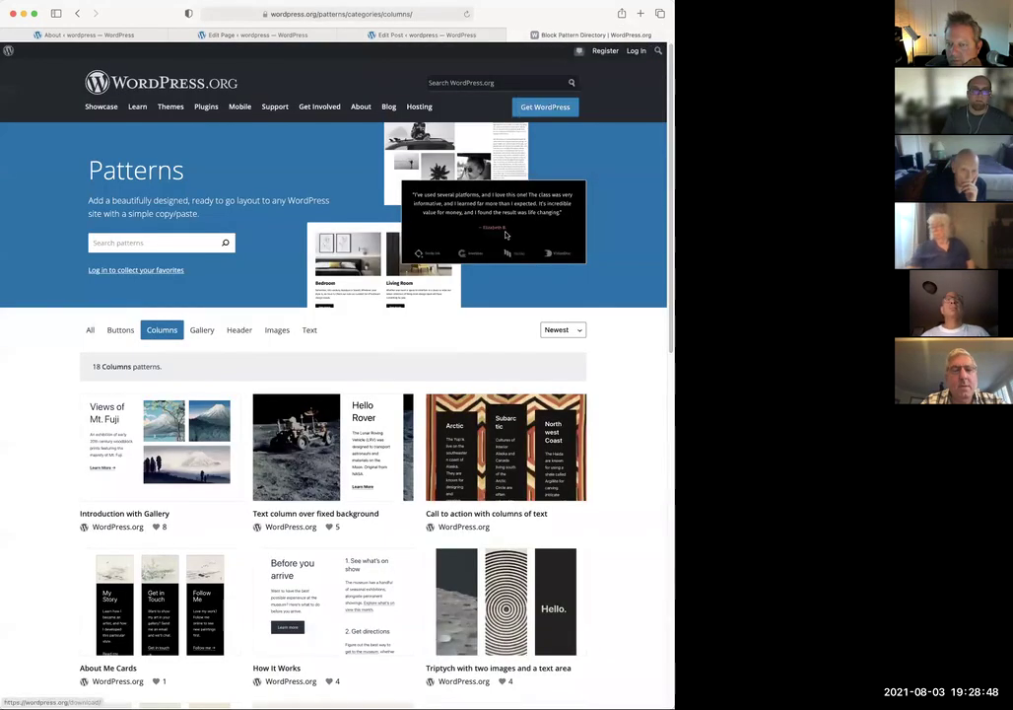
pyautogui.scroll(-1, 502, 279)
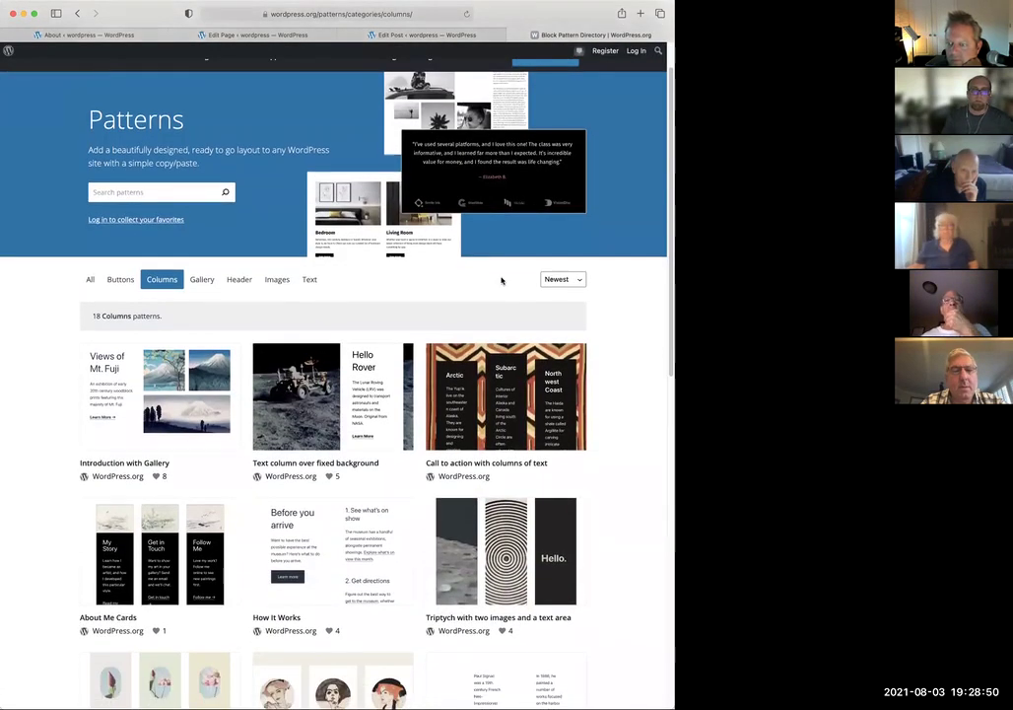
pyautogui.scroll(-1, 502, 281)
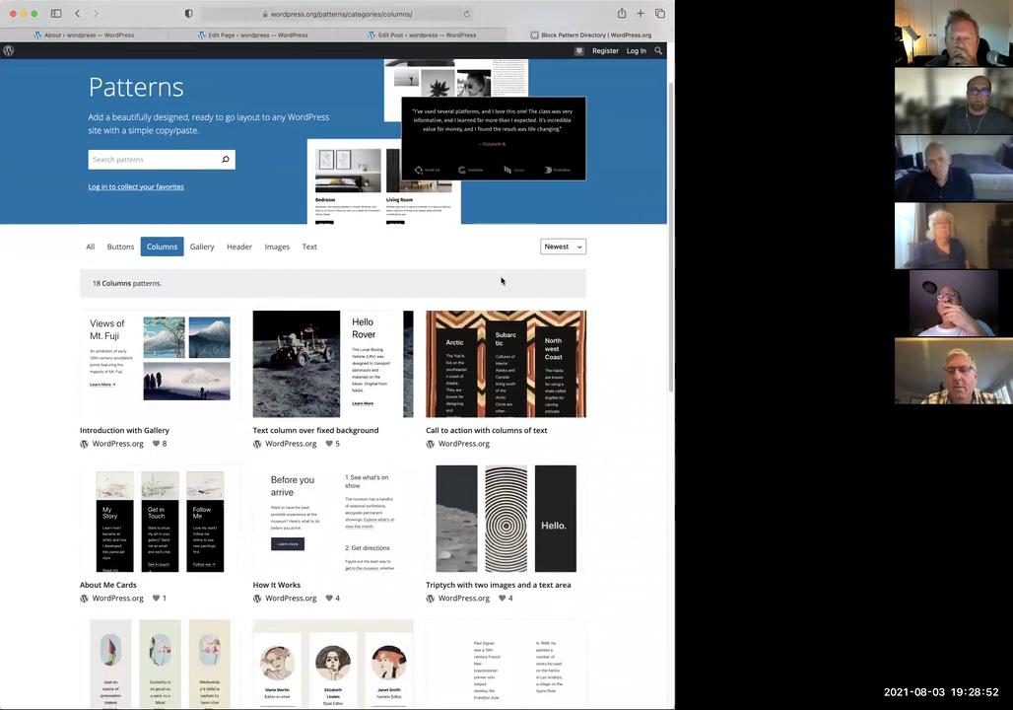
pyautogui.scroll(-4, 502, 281)
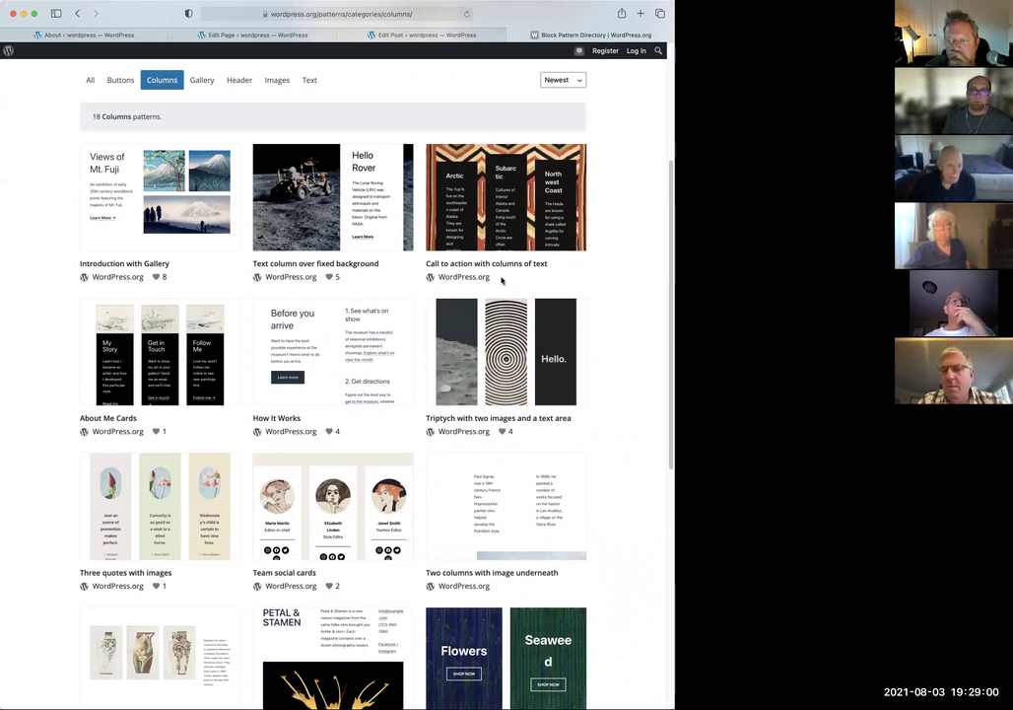
pyautogui.scroll(5, 502, 281)
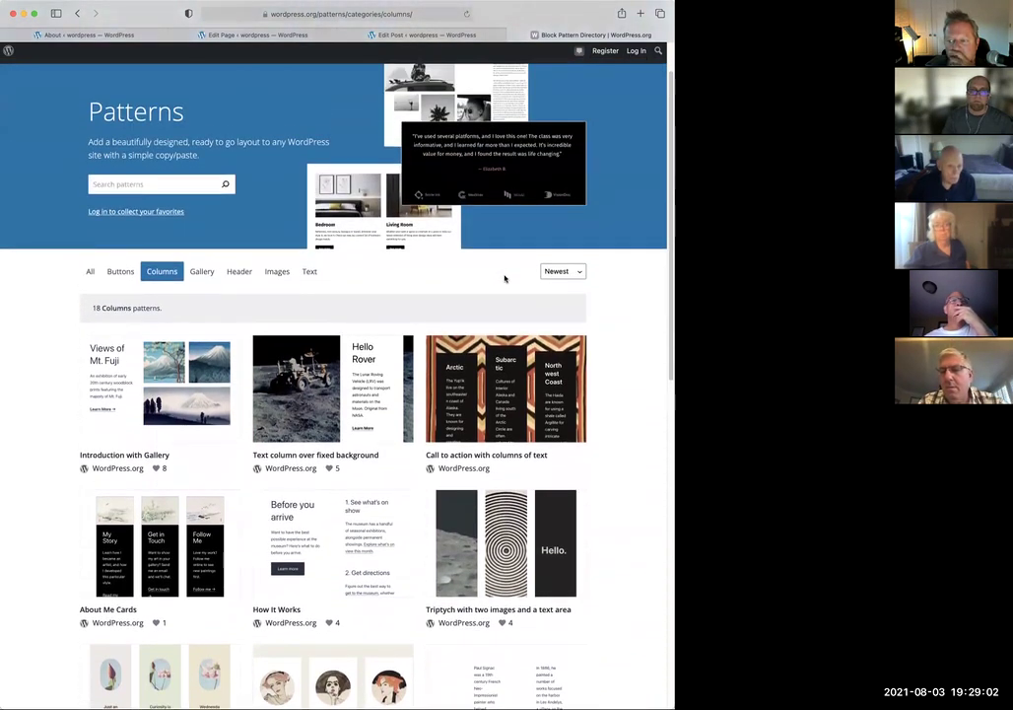
# Return to editing "Ne w post" and insert a Query Loop block below the reusable block
pyautogui.moveTo(419, 35)
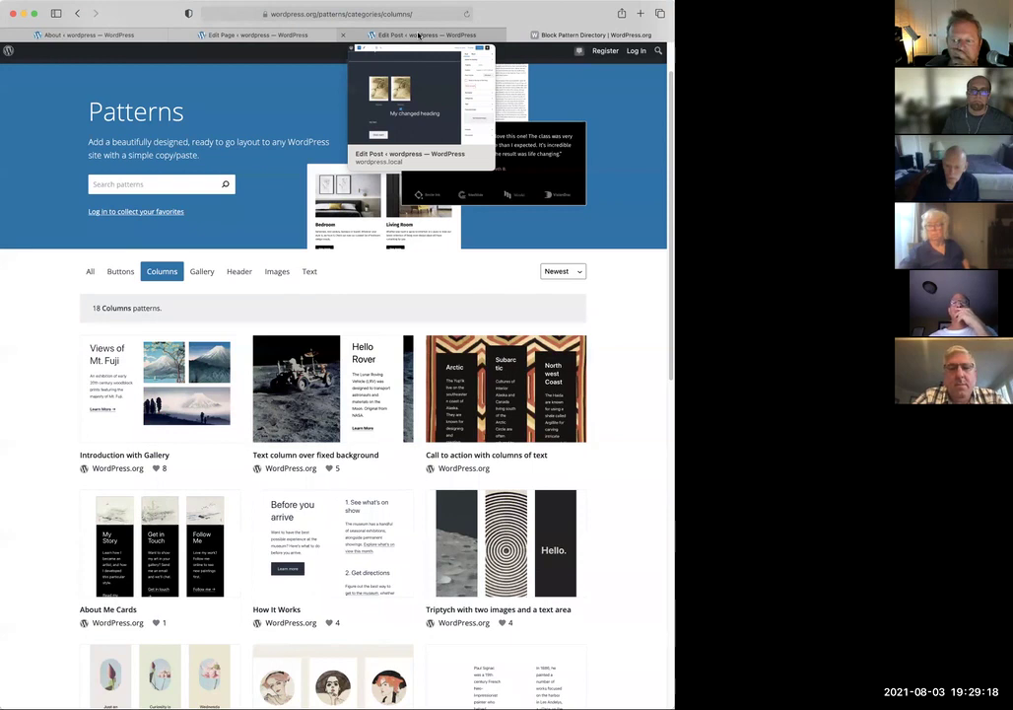
pyautogui.click(419, 36)
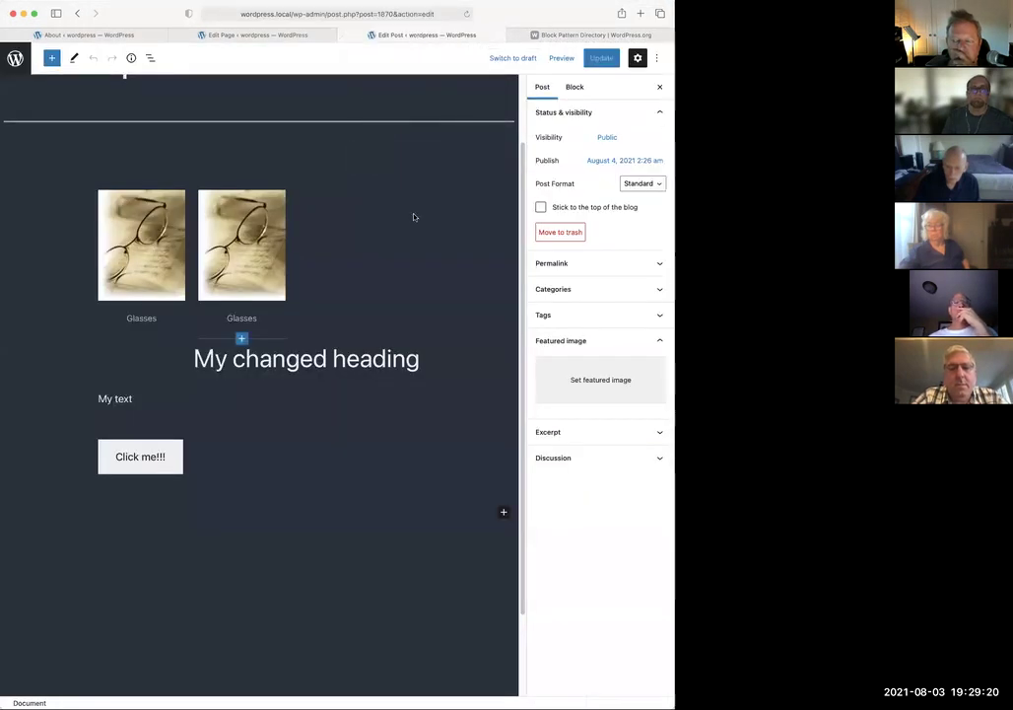
pyautogui.click(308, 516)
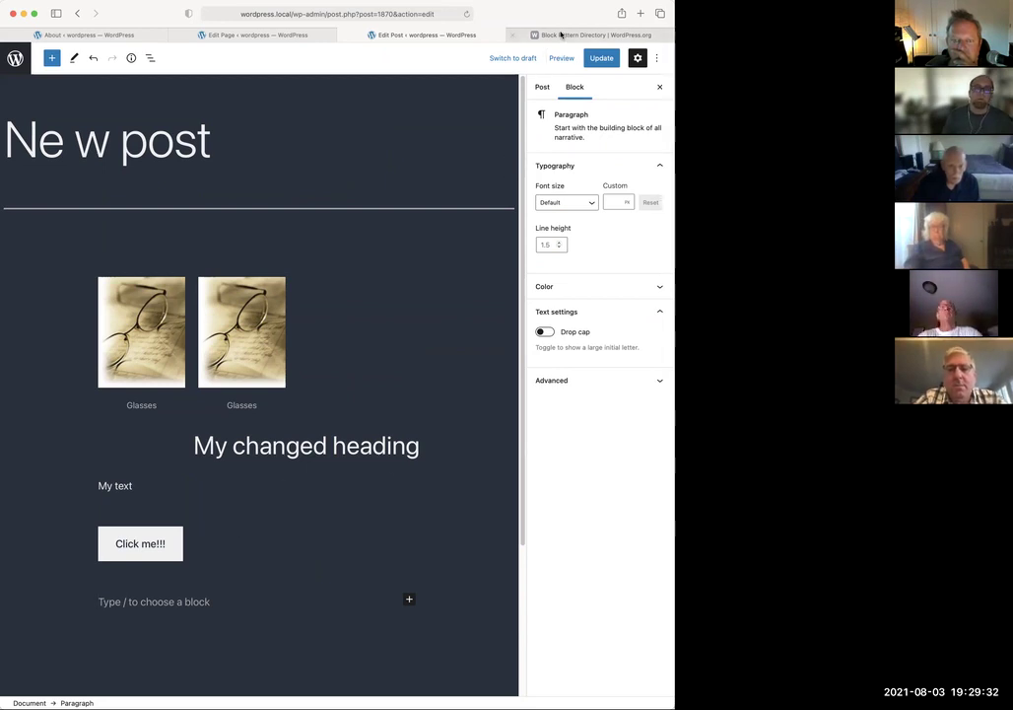
pyautogui.moveTo(304, 425)
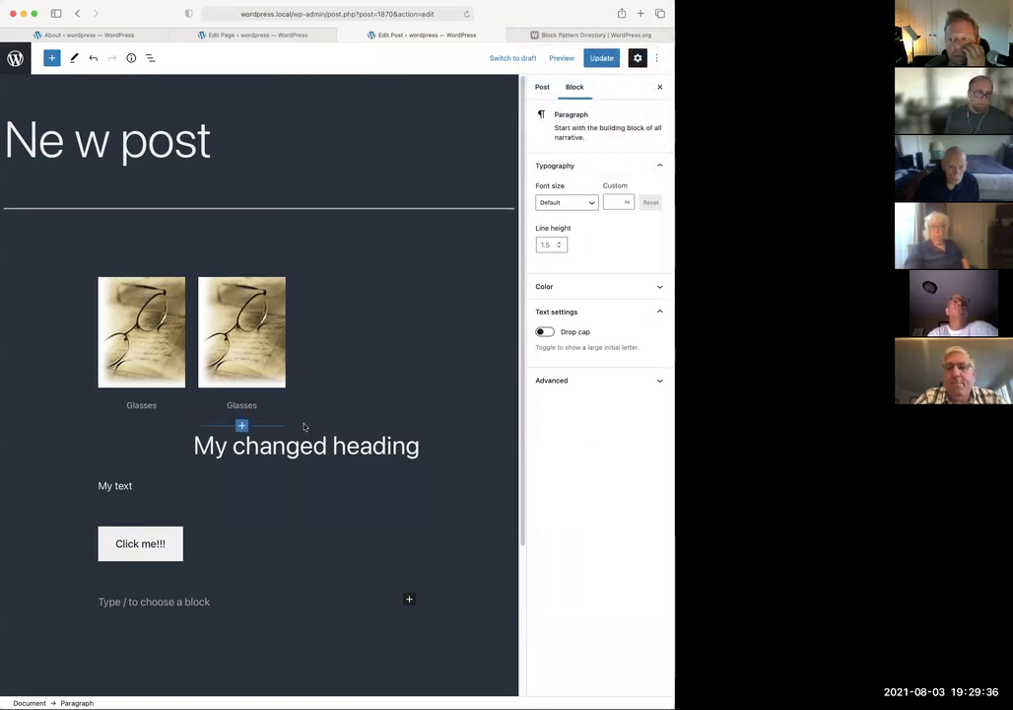
pyautogui.write('/')
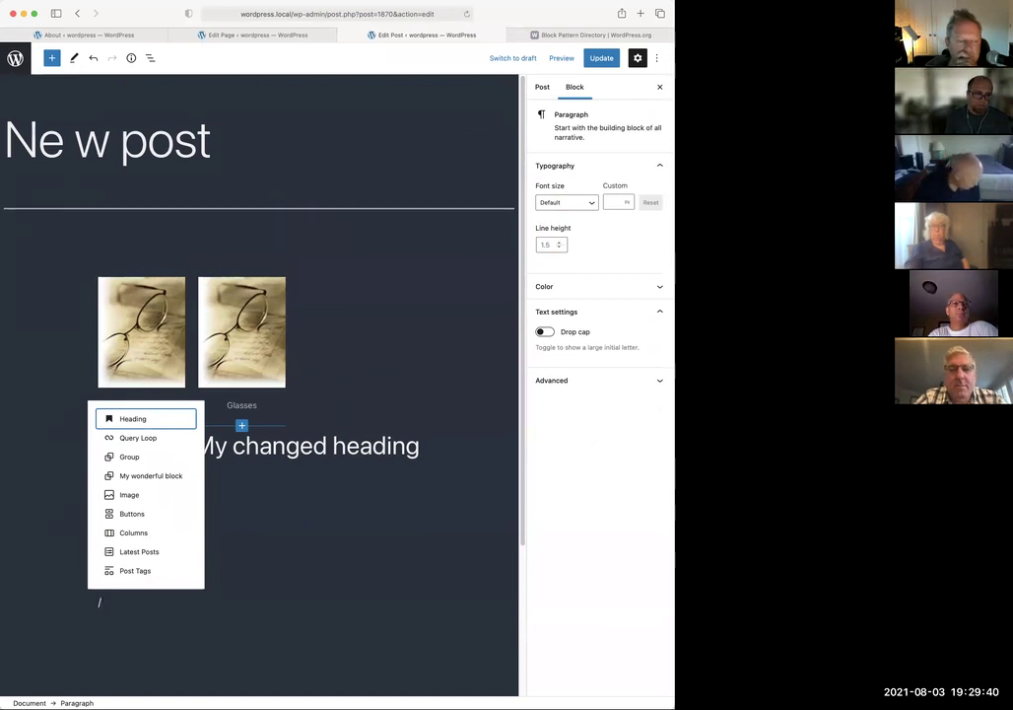
pyautogui.press('Down')
pyautogui.press('Return')
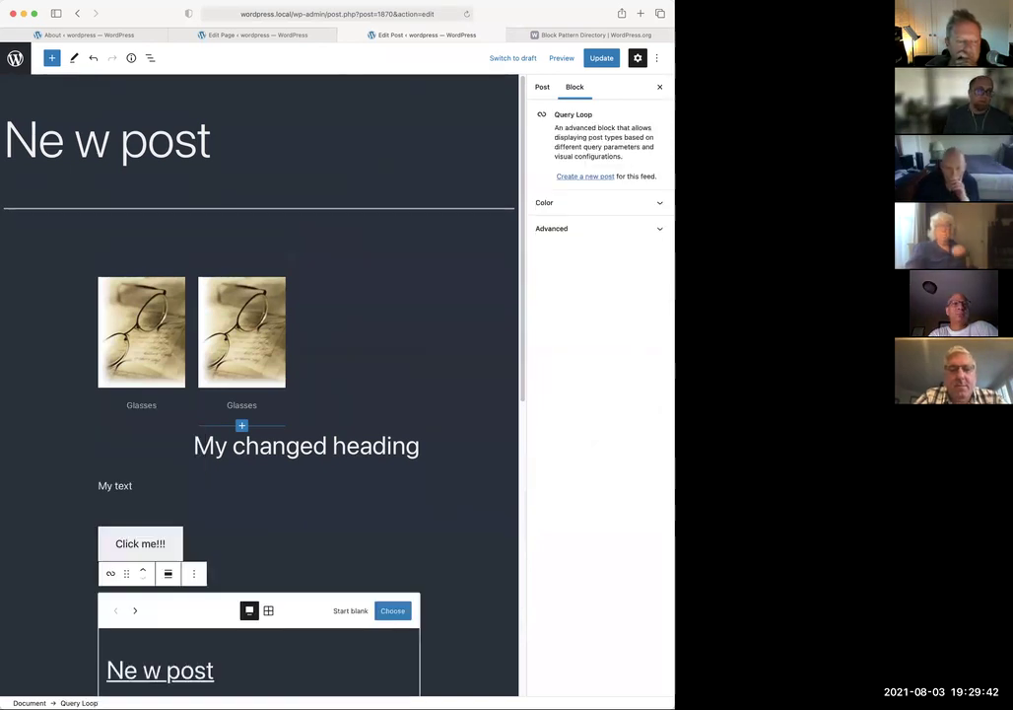
# Browse the Query Loop block's layout patterns in grid view, and remove the block from the post
pyautogui.scroll(-5, 265, 389)
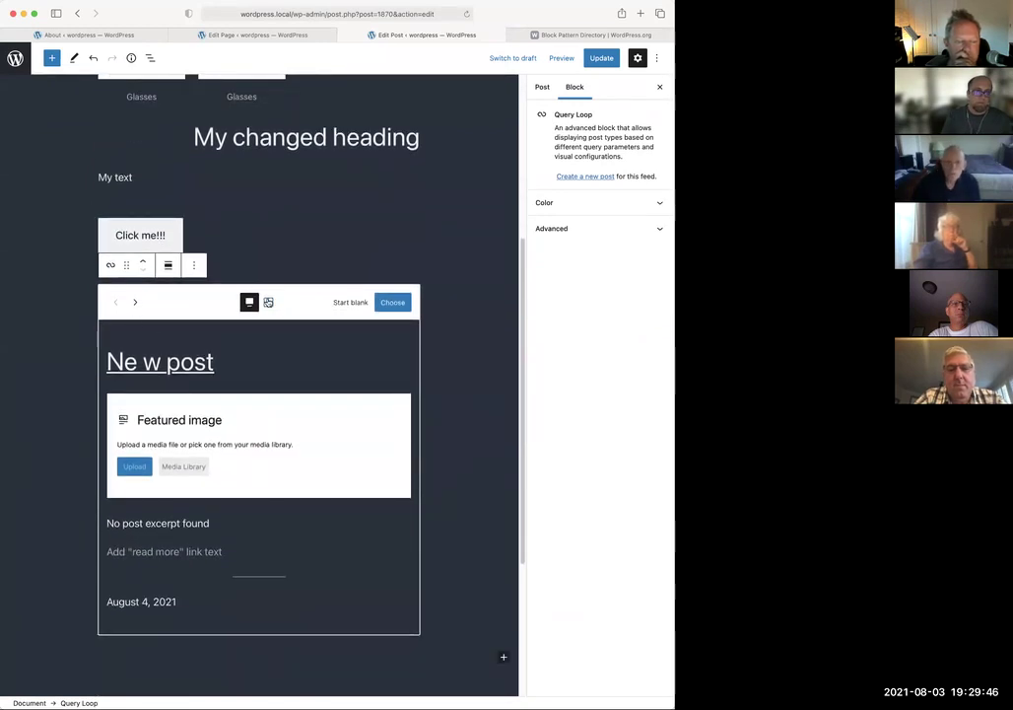
pyautogui.click(268, 301)
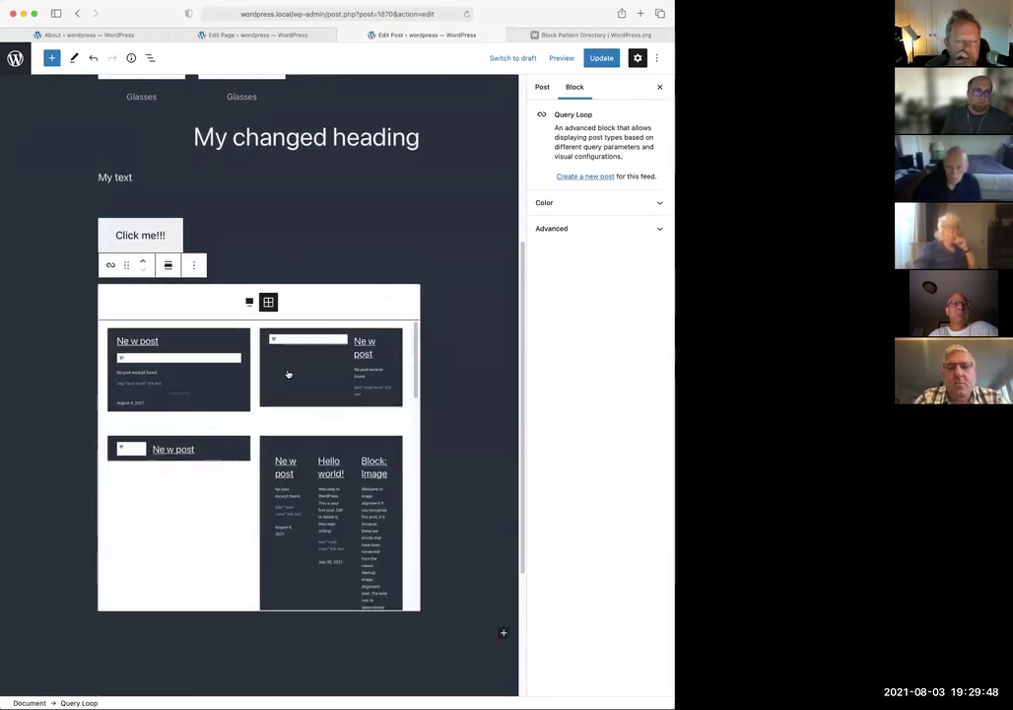
pyautogui.scroll(-5, 288, 373)
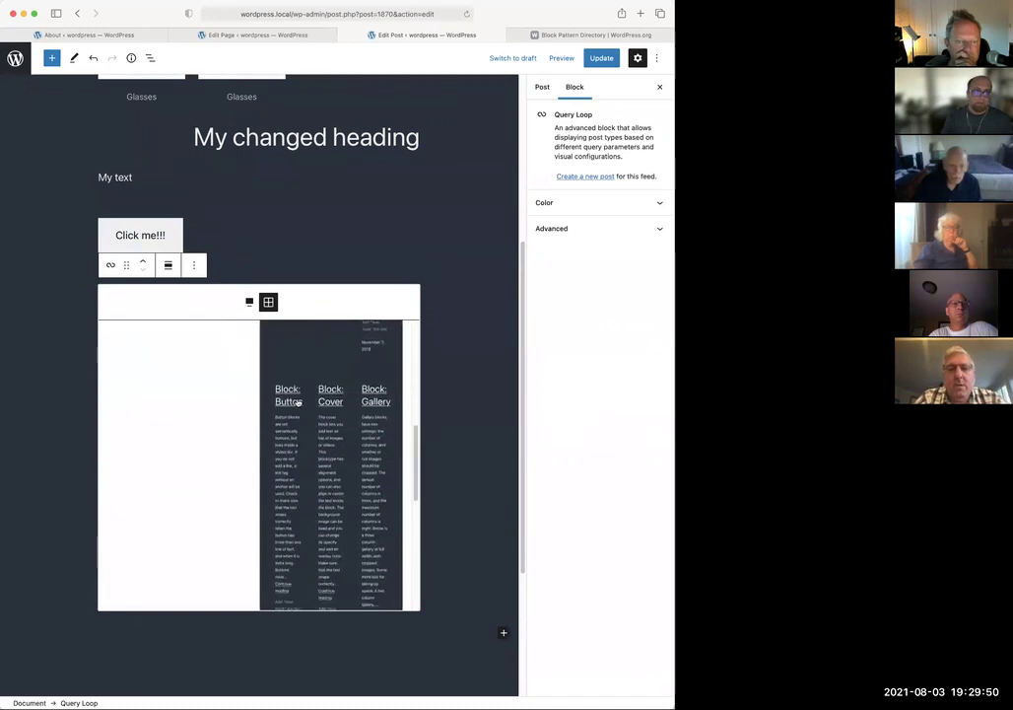
pyautogui.scroll(-5, 297, 402)
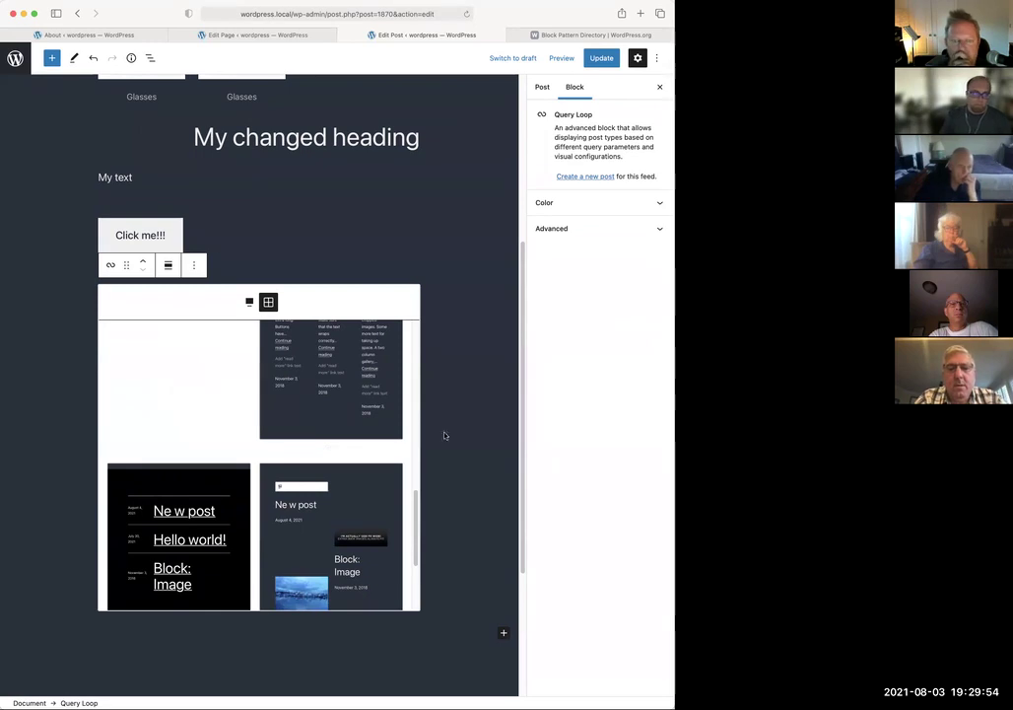
pyautogui.click(195, 264)
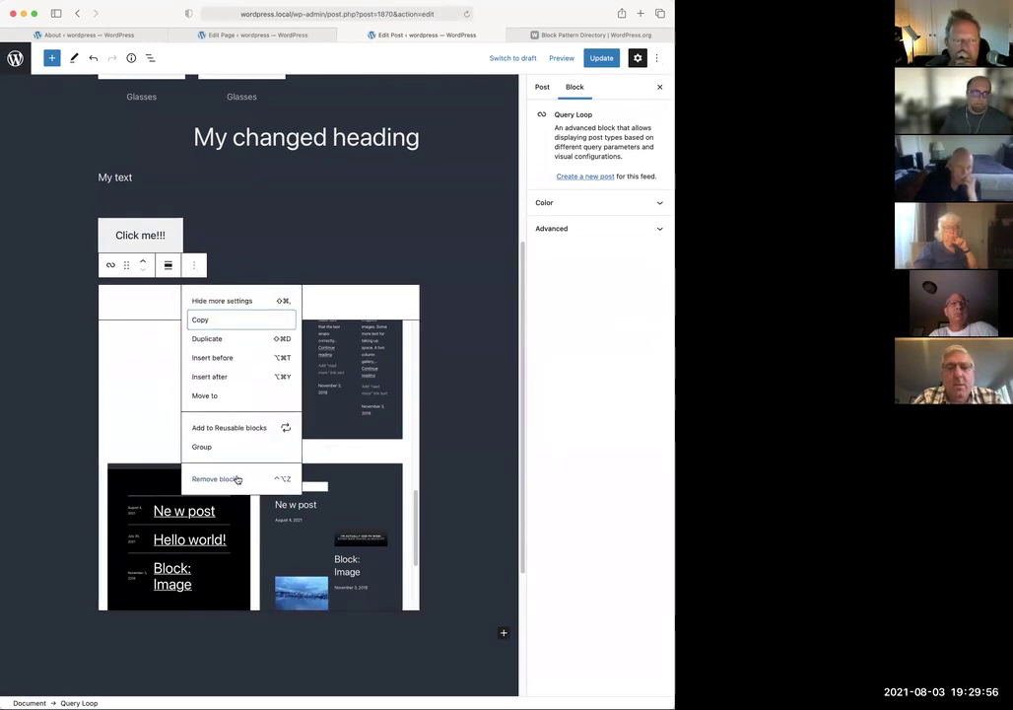
pyautogui.click(238, 479)
# Browse the Twenty Twenty-One, Query, Headers and Columns block patterns available in the post editor
pyautogui.click(504, 451)
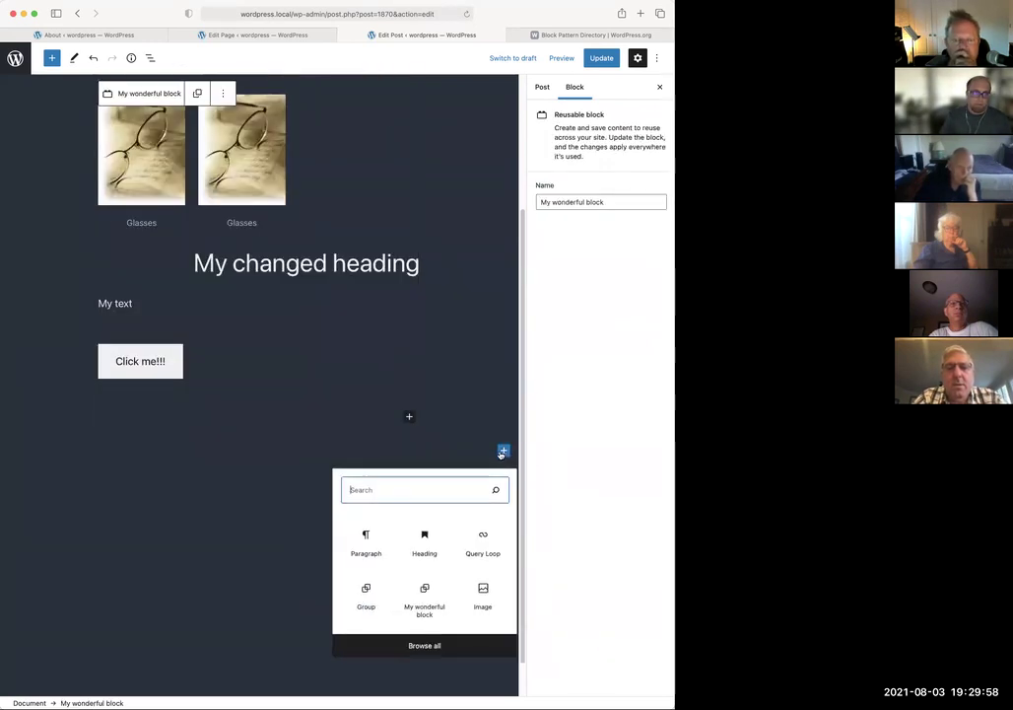
pyautogui.click(426, 645)
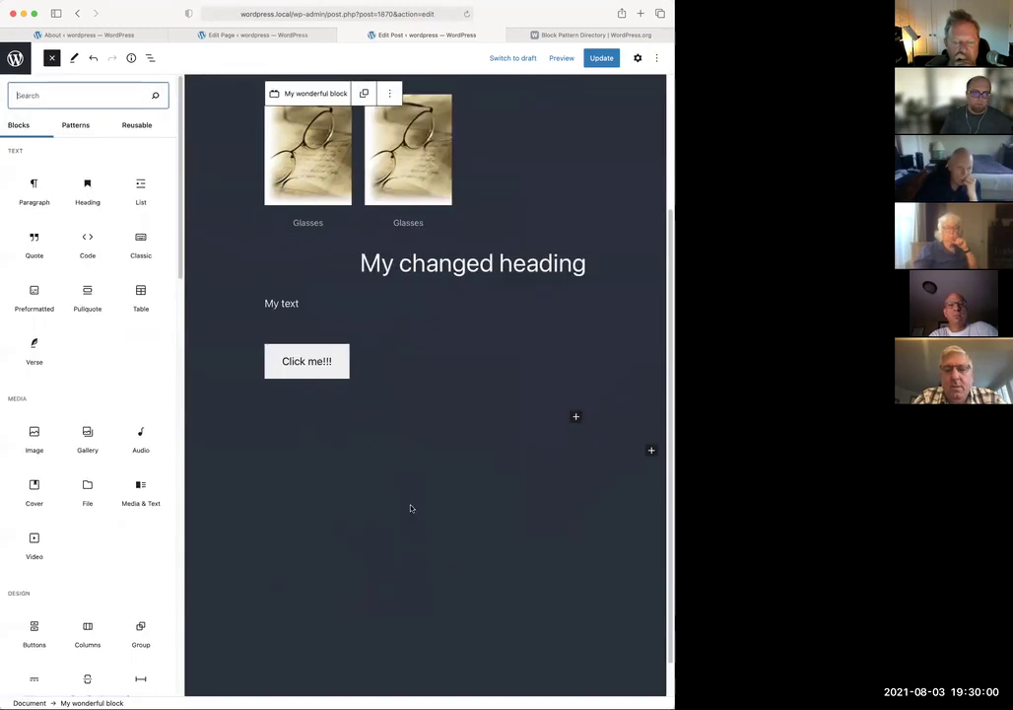
pyautogui.click(76, 128)
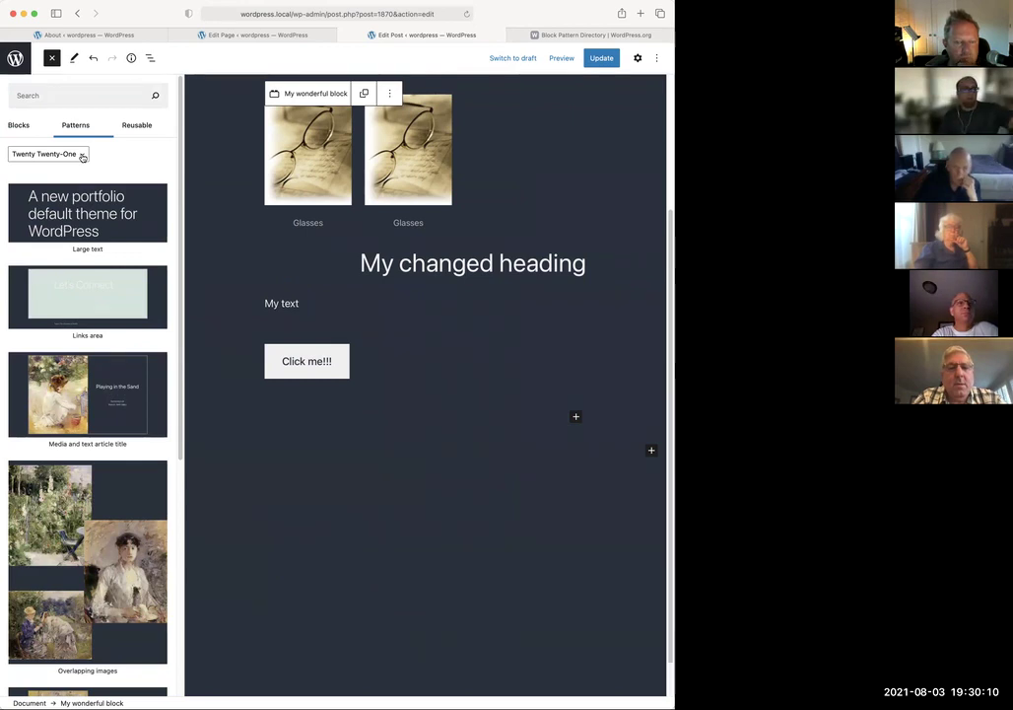
pyautogui.click(82, 157)
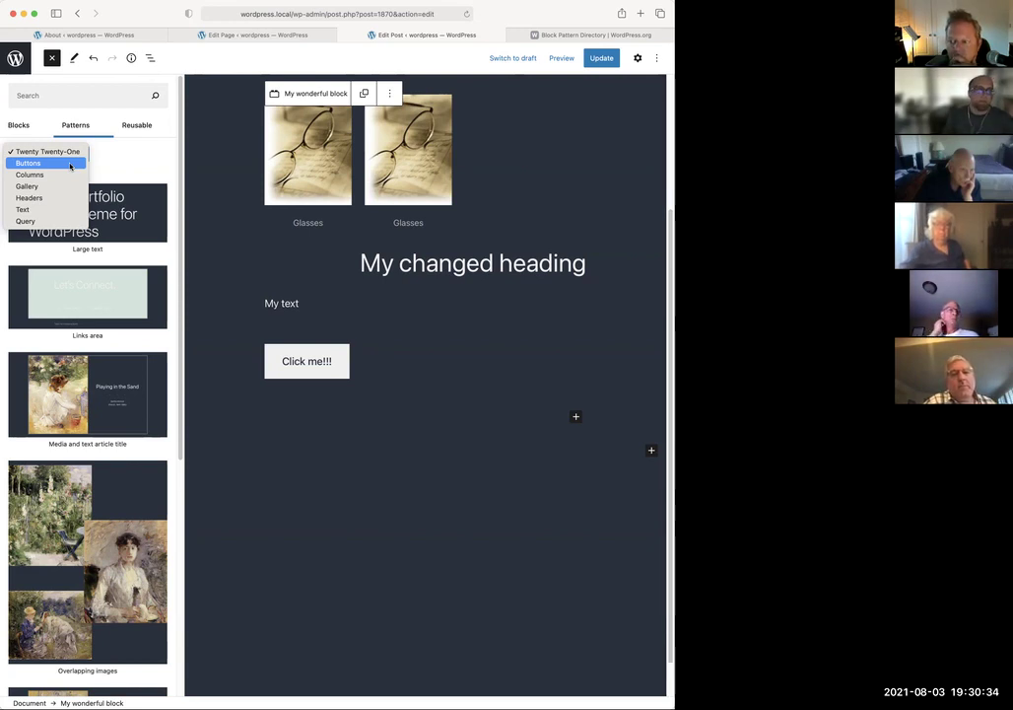
pyautogui.click(46, 222)
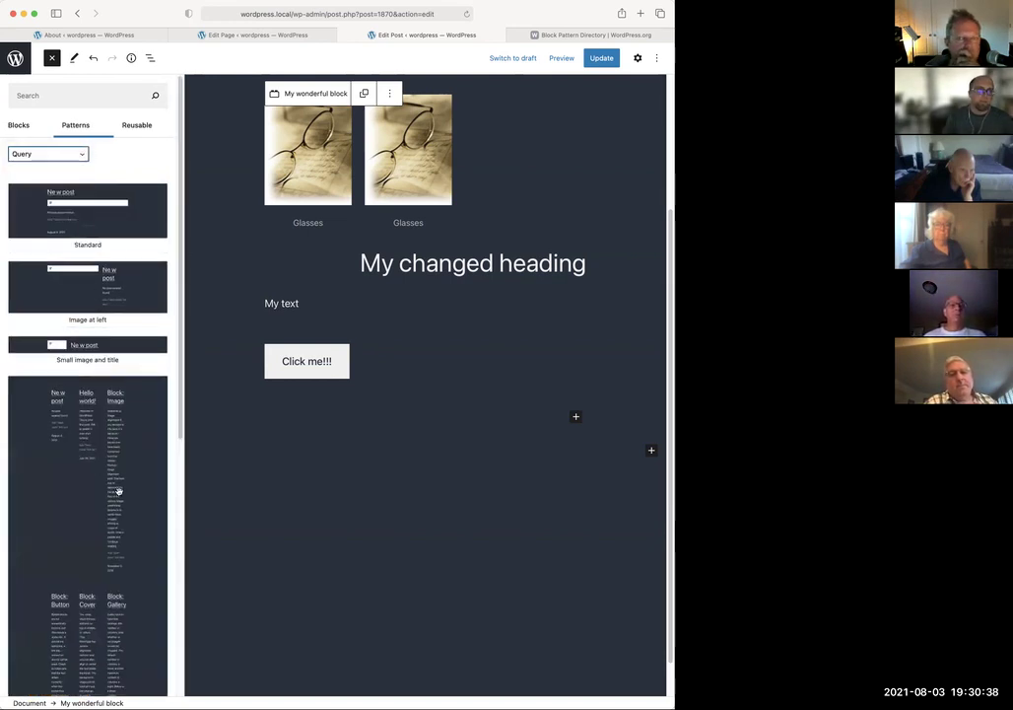
pyautogui.click(66, 155)
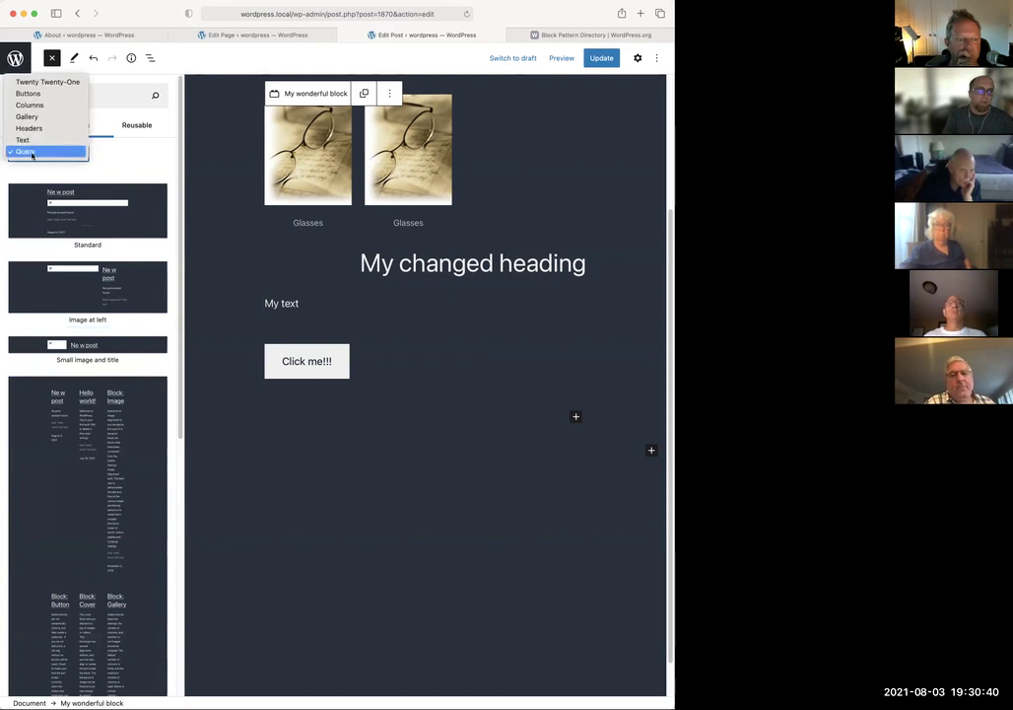
pyautogui.click(35, 128)
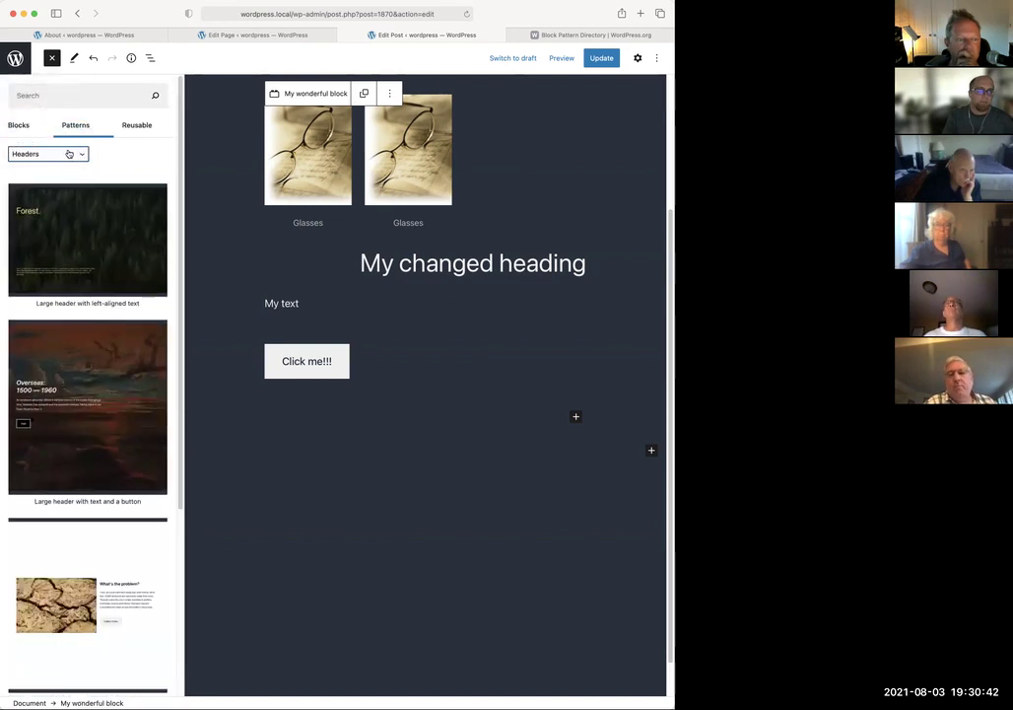
pyautogui.click(43, 153)
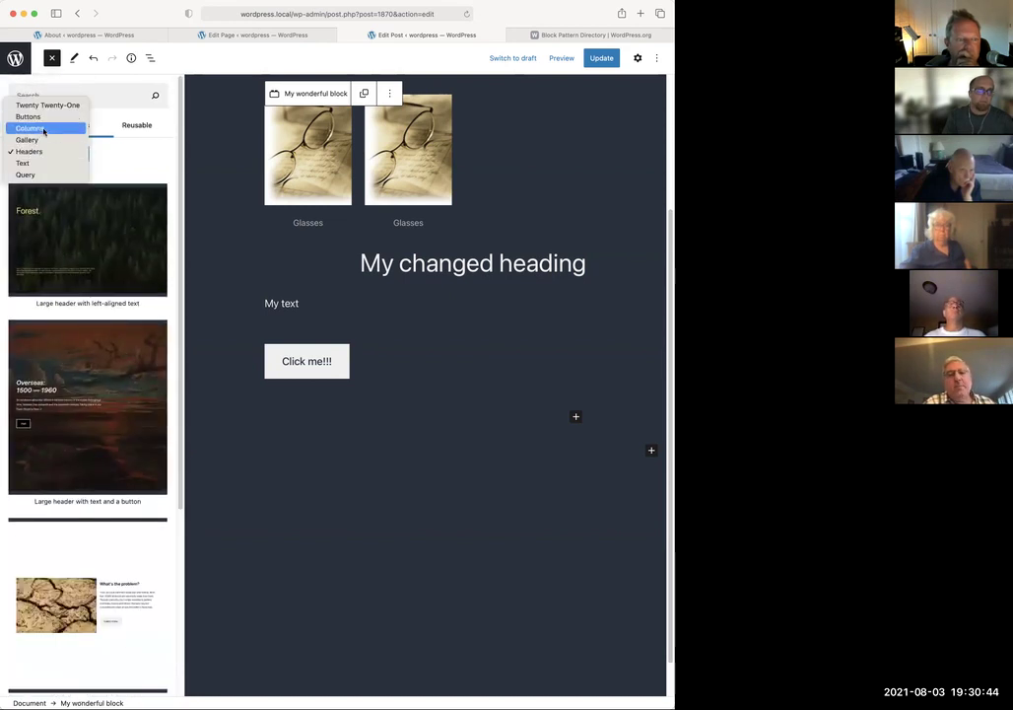
pyautogui.click(43, 130)
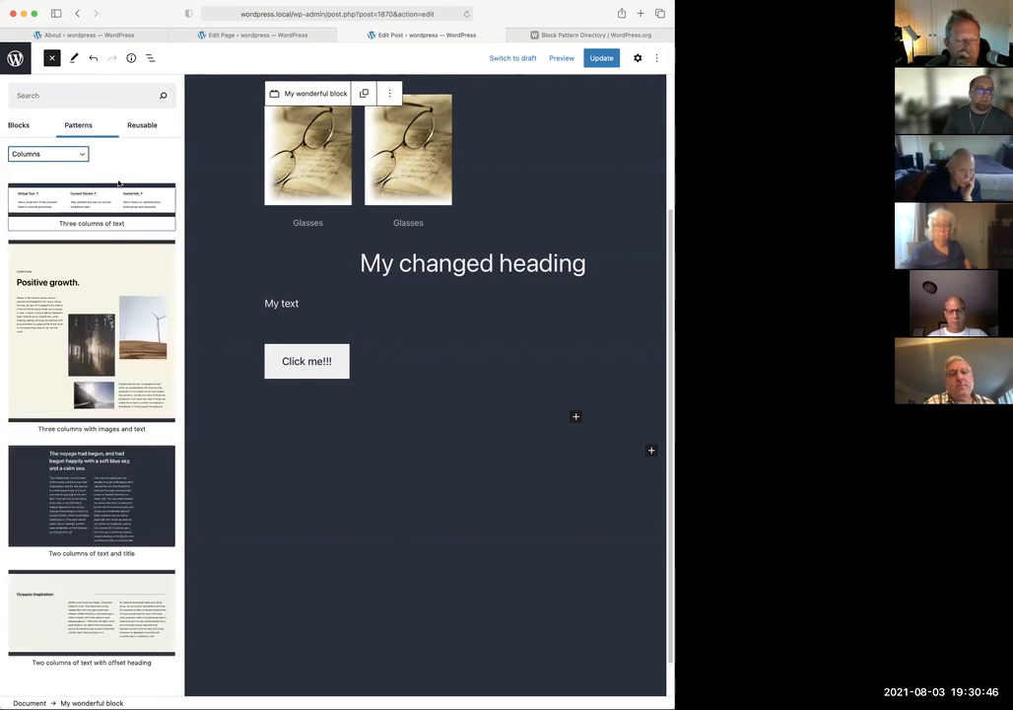
# Preview "My wonderful block" among the reusable blocks available for insertion
pyautogui.click(148, 125)
pyautogui.moveTo(38, 188)
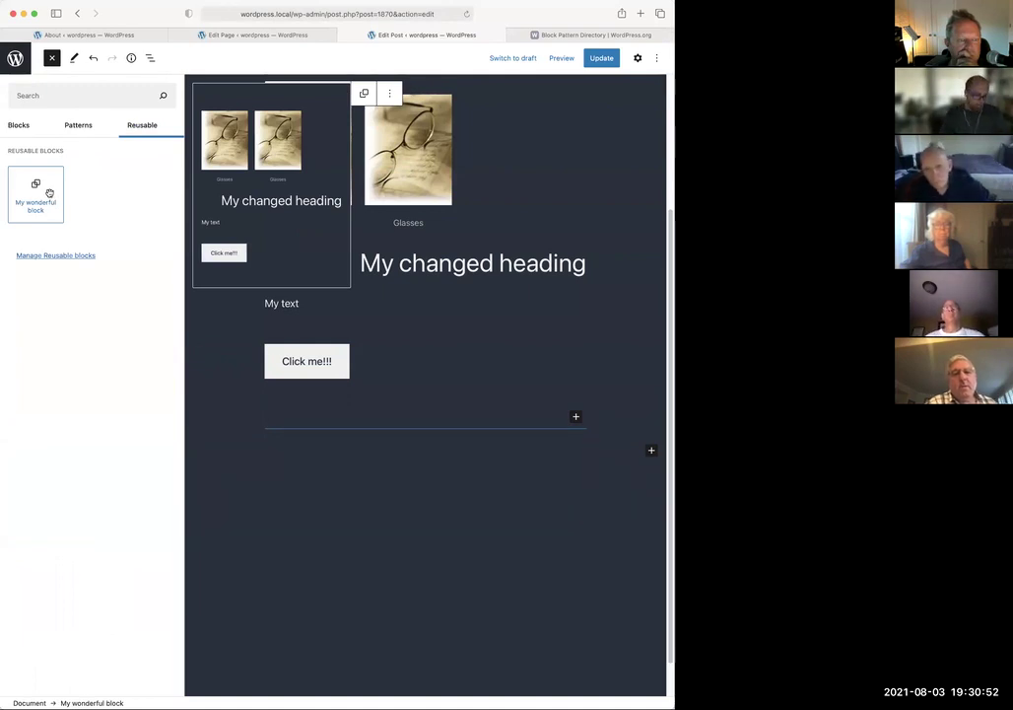
pyautogui.click(49, 192)
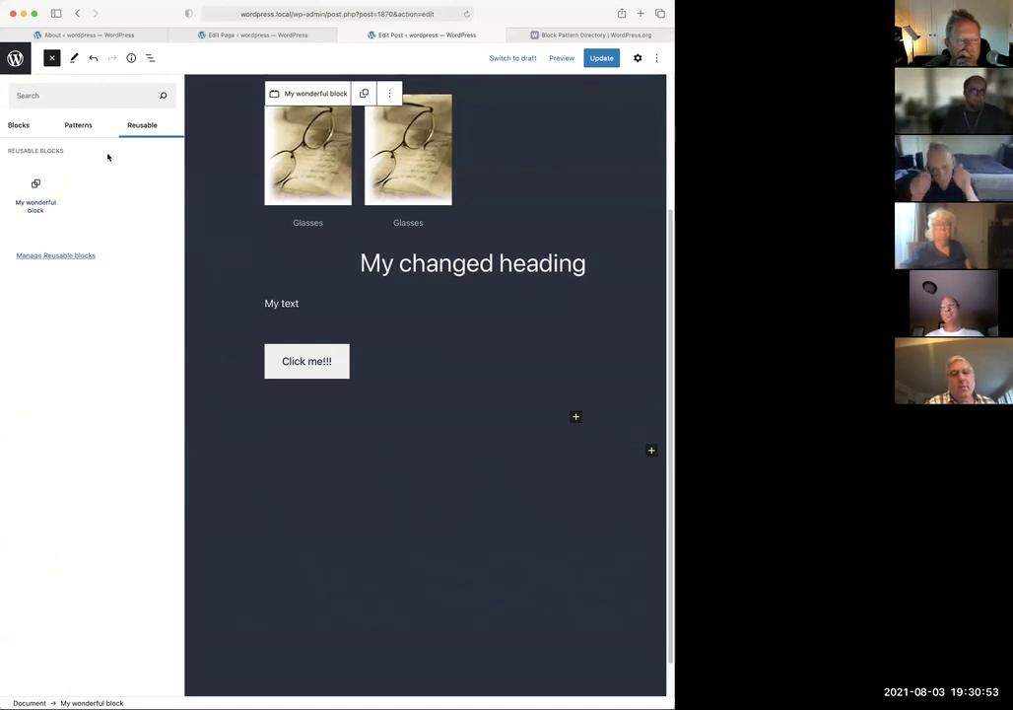
# Look through all patterns in the WordPress.org Block Pattern Directory and compare them with the Columns patterns in the post editor
pyautogui.click(549, 36)
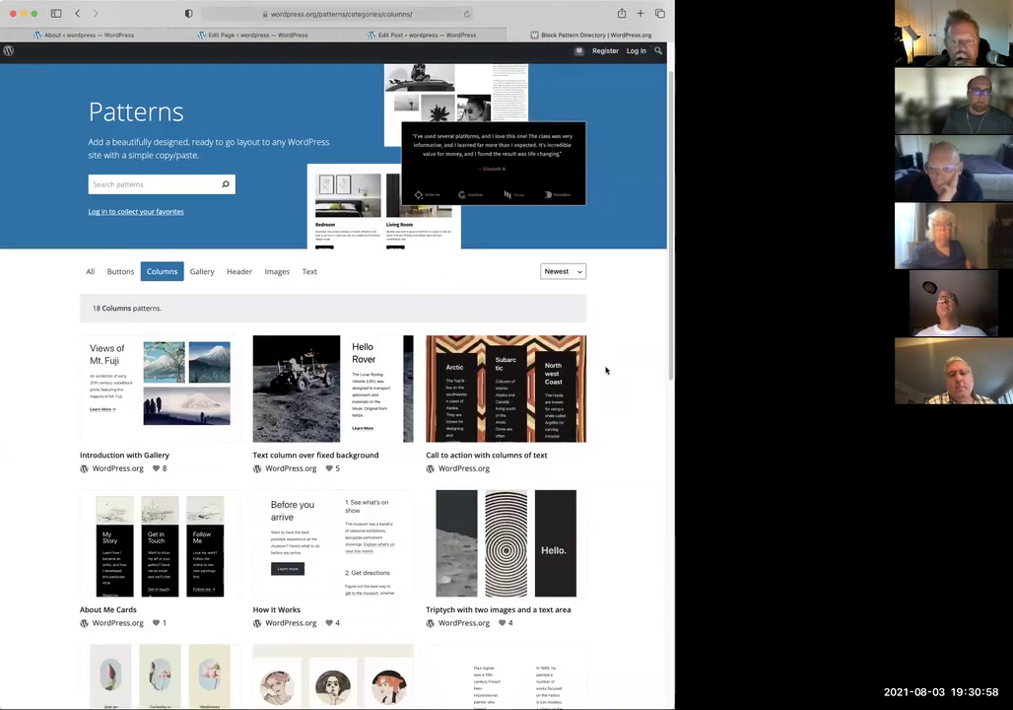
pyautogui.scroll(-1, 620, 380)
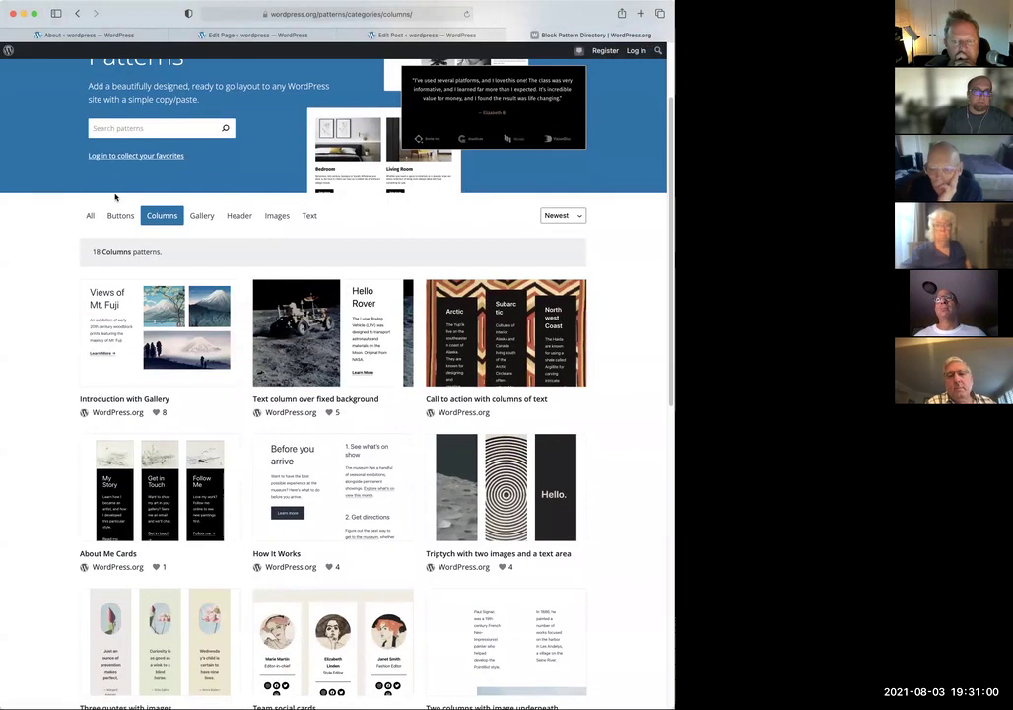
pyautogui.scroll(2, 152, 158)
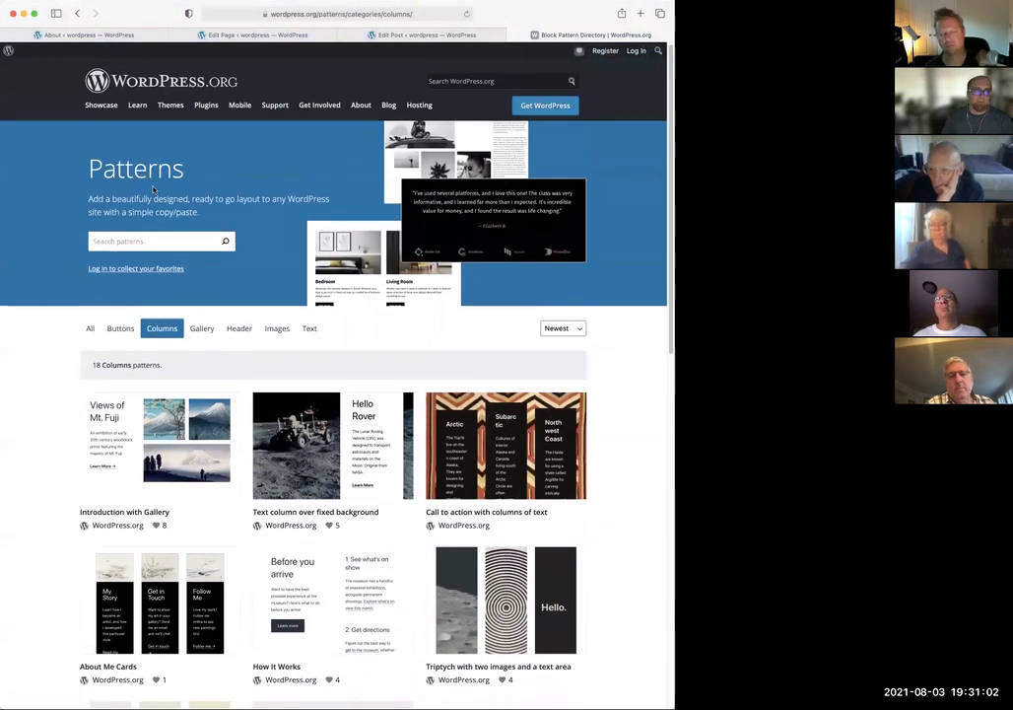
pyautogui.click(277, 240)
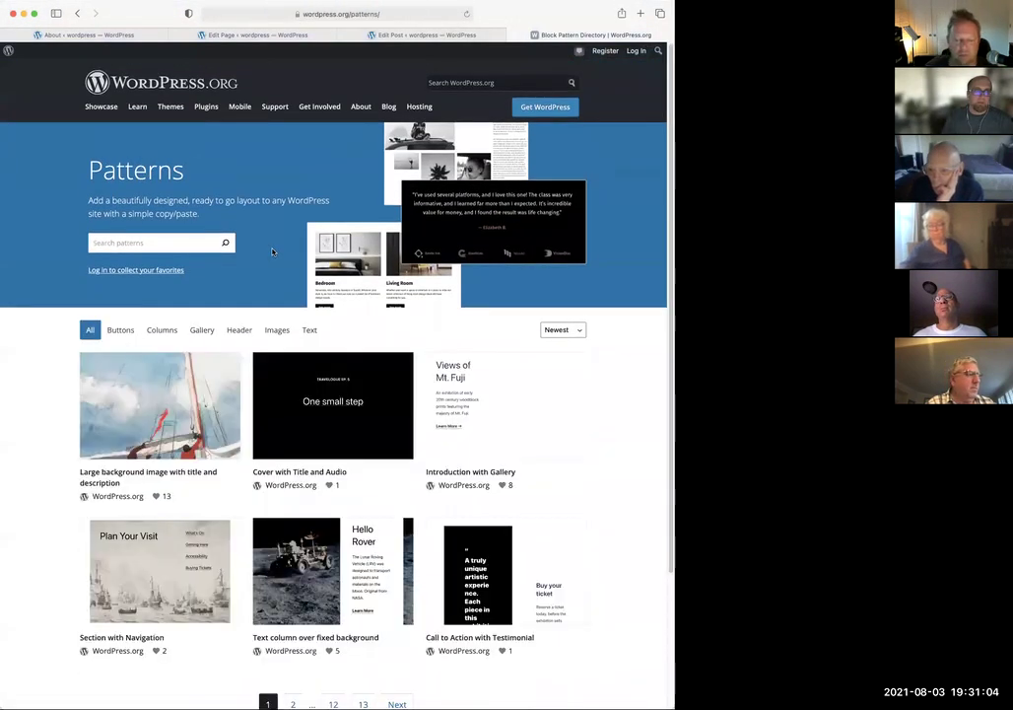
pyautogui.scroll(-1, 274, 254)
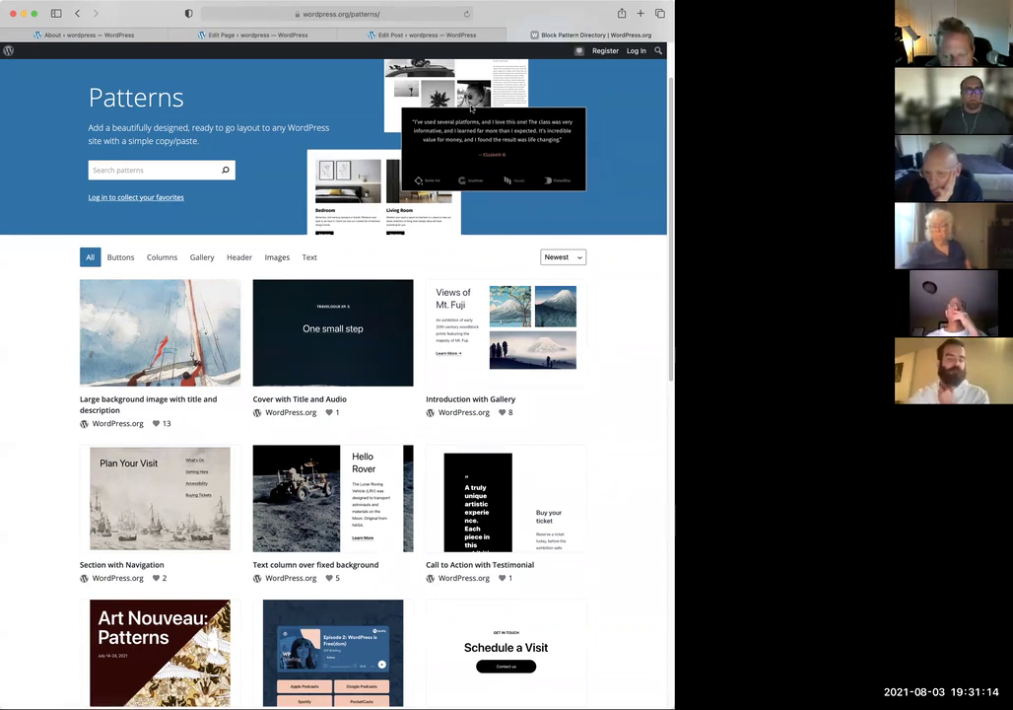
pyautogui.click(380, 35)
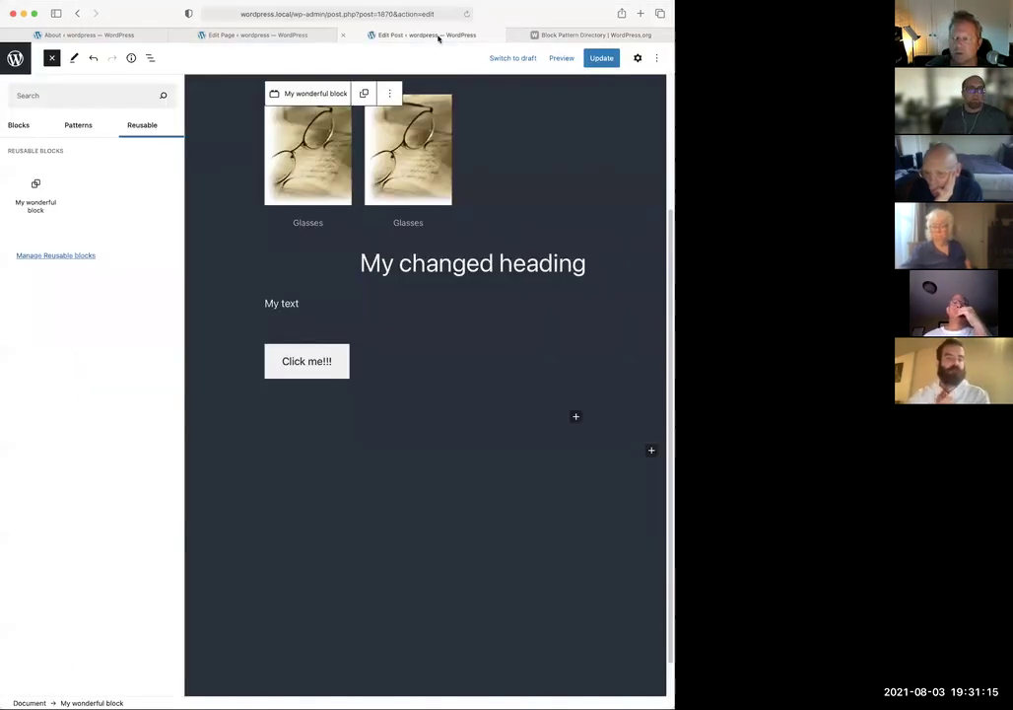
pyautogui.click(71, 128)
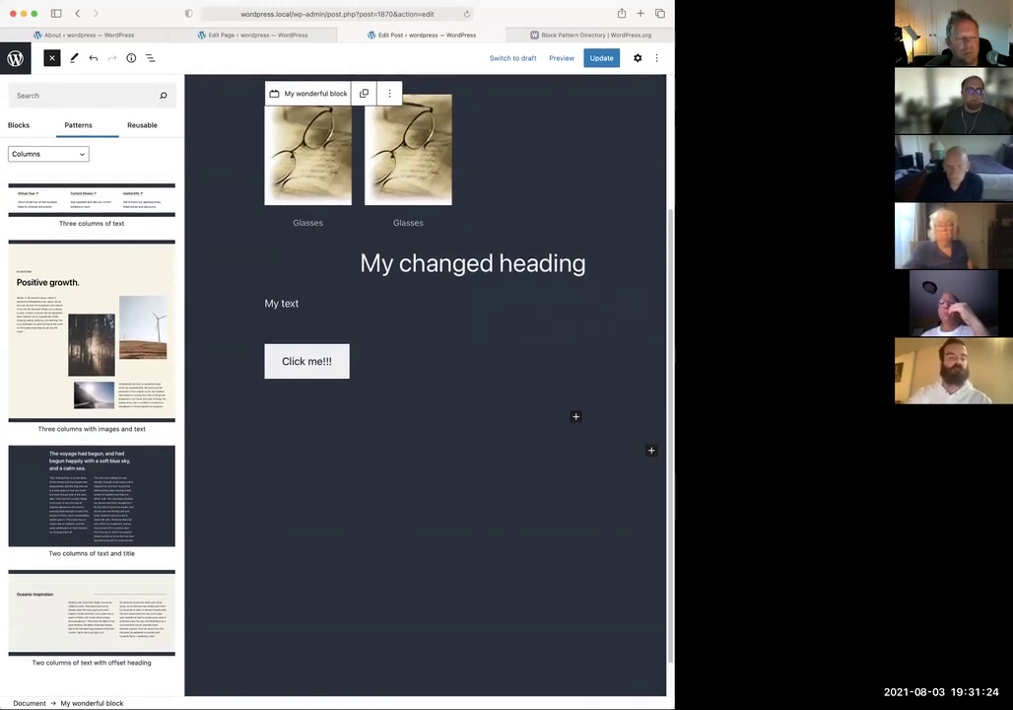
# Find the "Partner logos" pattern in the WordPress.org Block Pattern Directory and copy it
pyautogui.click(550, 33)
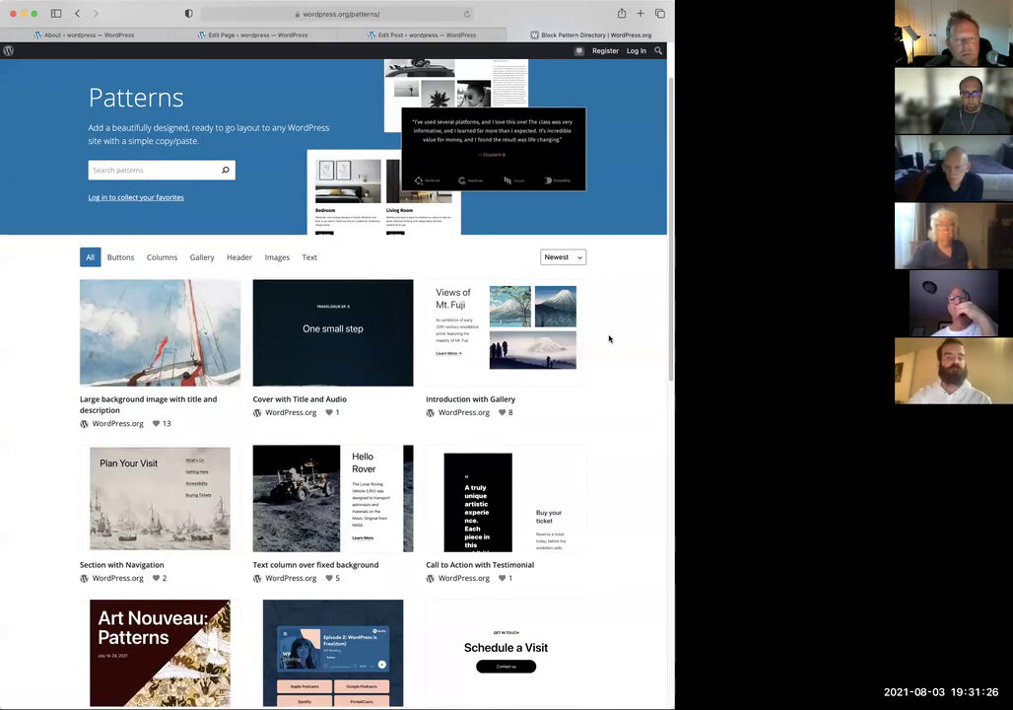
pyautogui.scroll(-3, 608, 337)
pyautogui.scroll(-5, 609, 338)
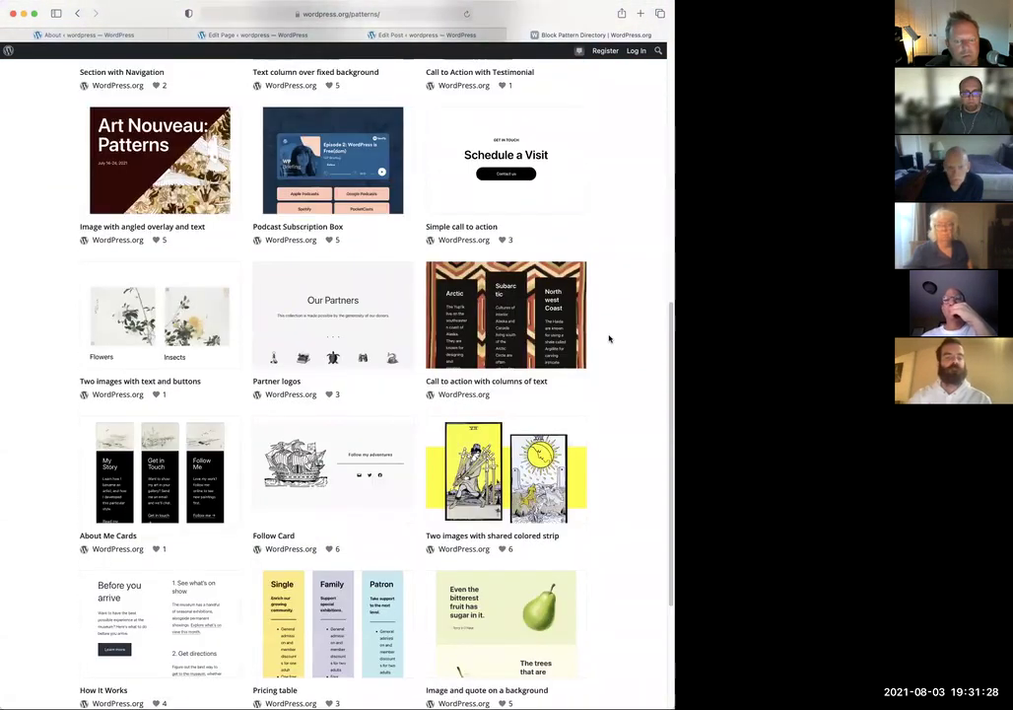
pyautogui.scroll(-3, 608, 338)
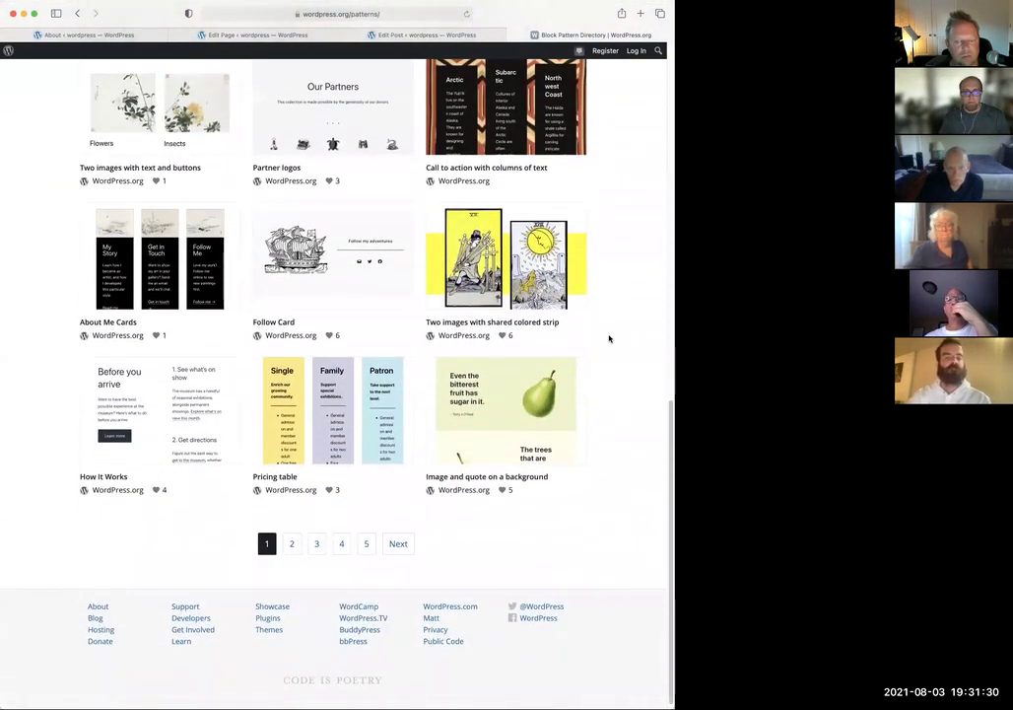
pyautogui.scroll(2, 608, 338)
pyautogui.moveTo(380, 201)
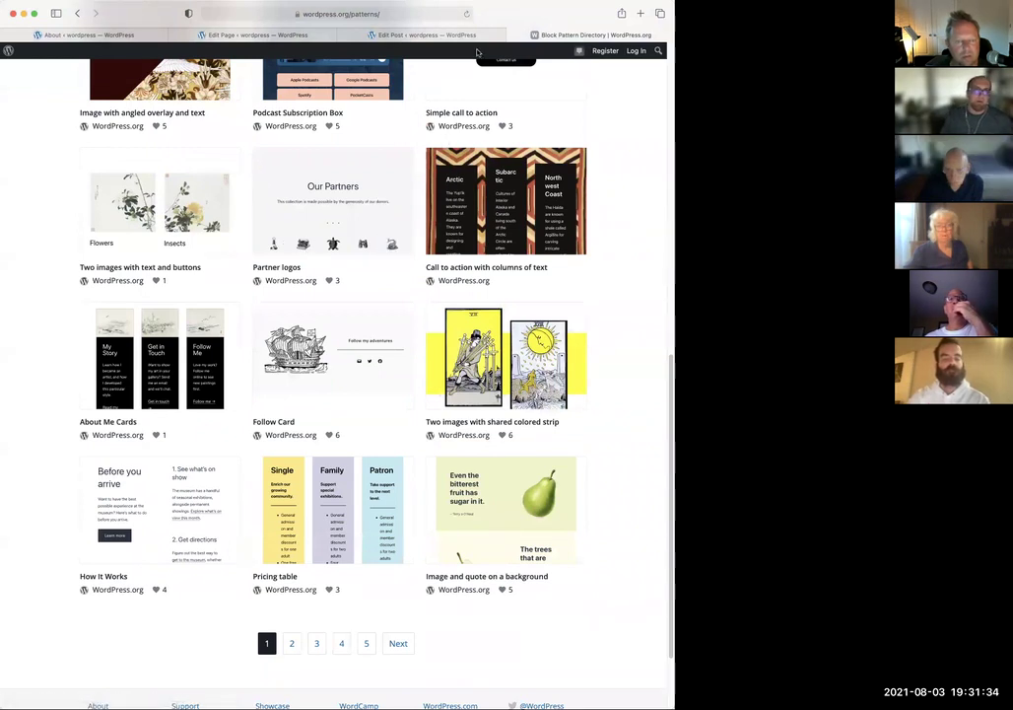
pyautogui.moveTo(405, 181)
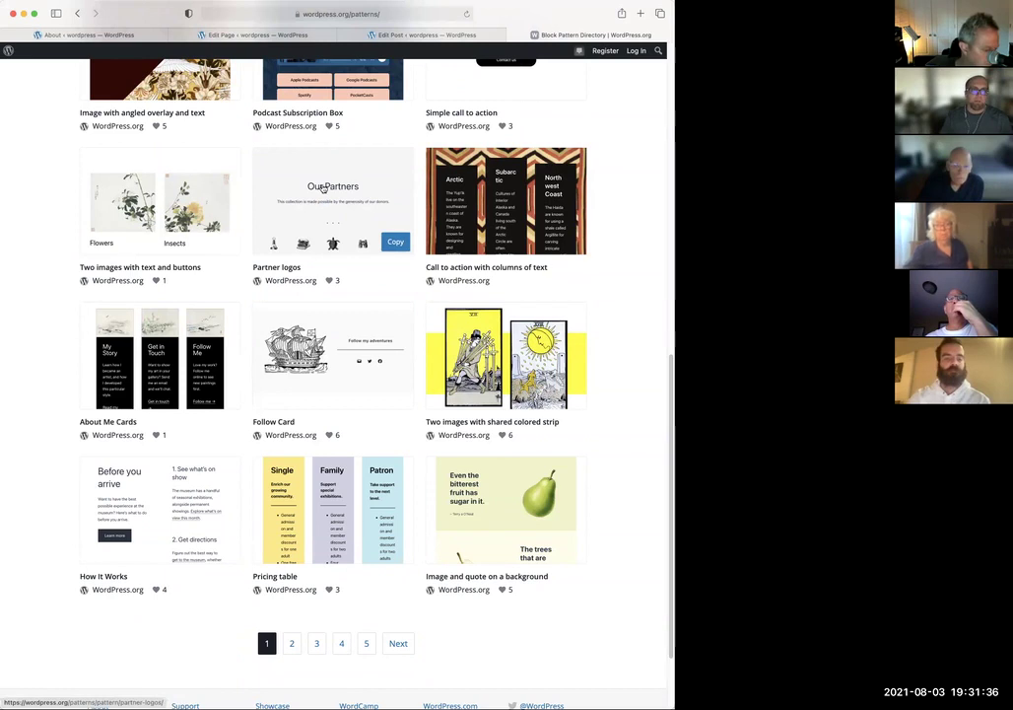
pyautogui.click(394, 243)
# Return to editing the post and paste the copied pattern below the reusable block
pyautogui.click(446, 36)
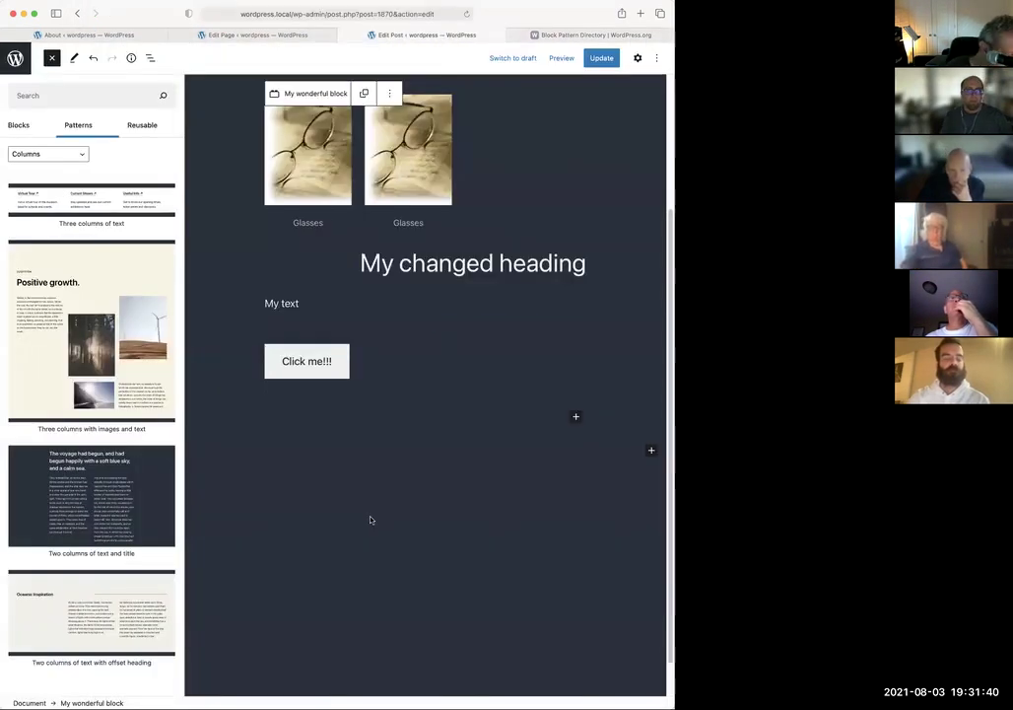
pyautogui.click(363, 512)
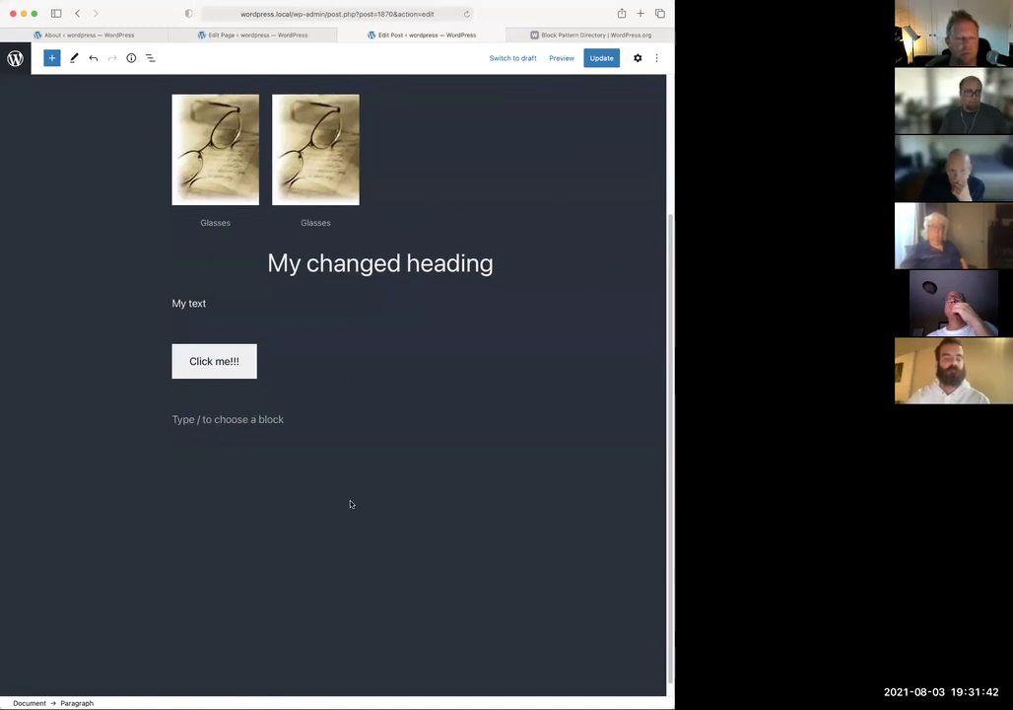
pyautogui.press('super+v')
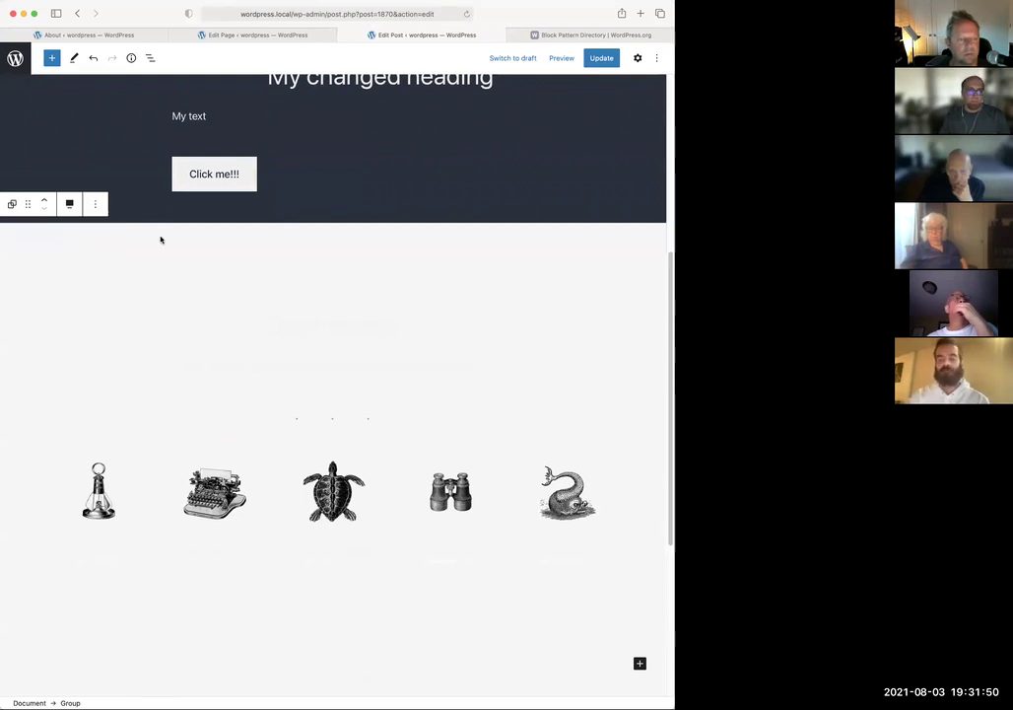
# Clear the background color of the pasted partner logos group
pyautogui.click(224, 272)
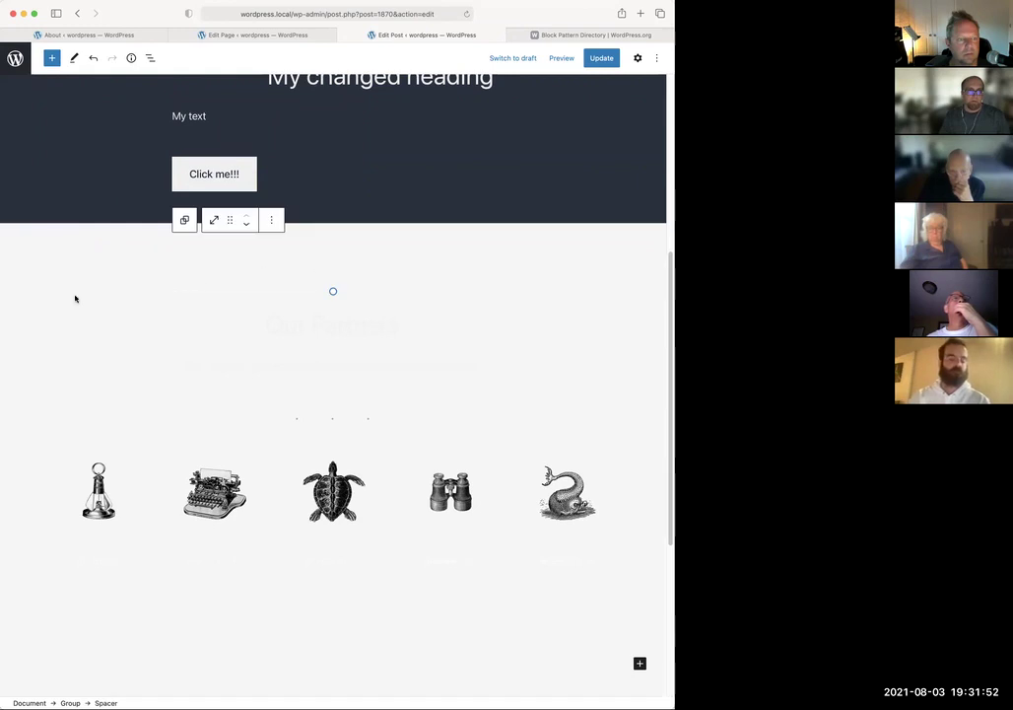
pyautogui.click(75, 299)
pyautogui.click(637, 58)
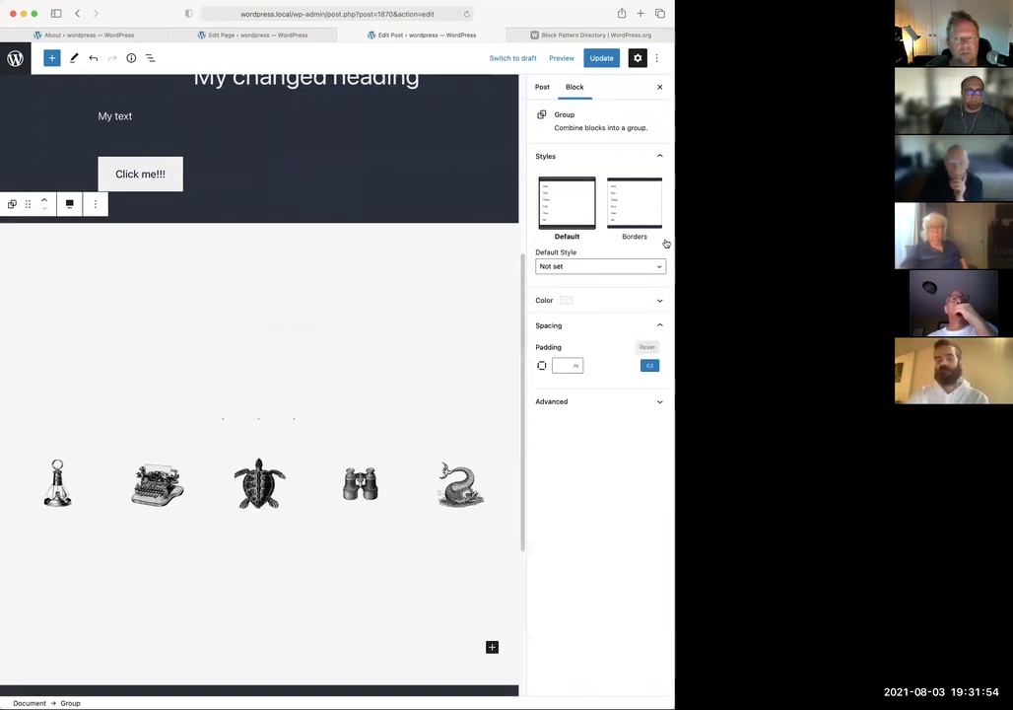
pyautogui.click(645, 300)
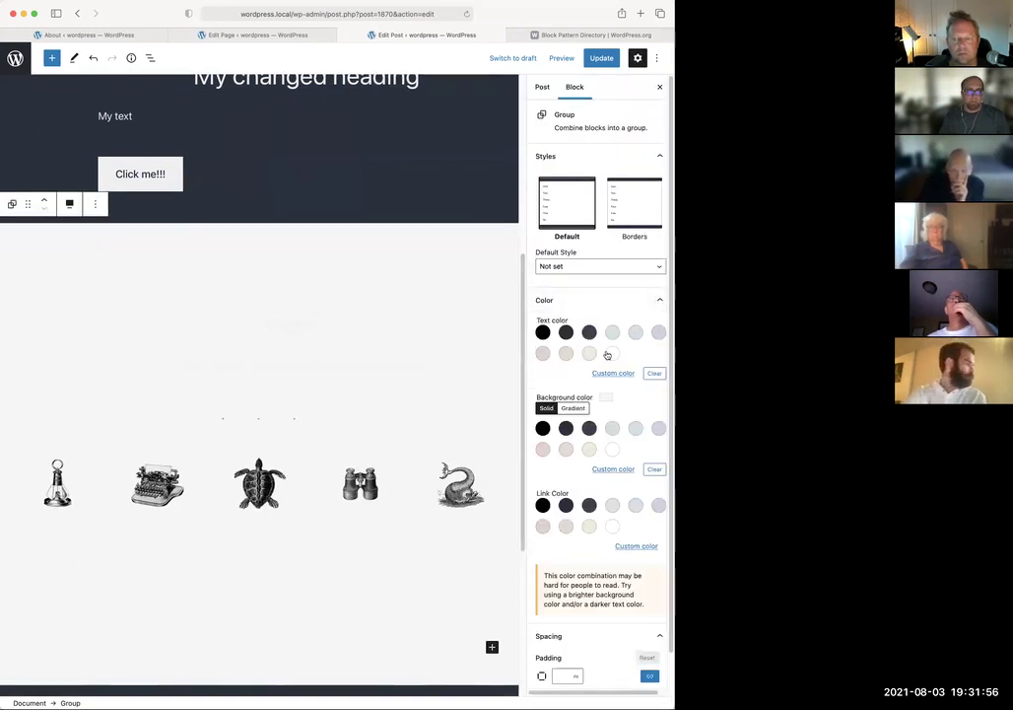
pyautogui.click(653, 470)
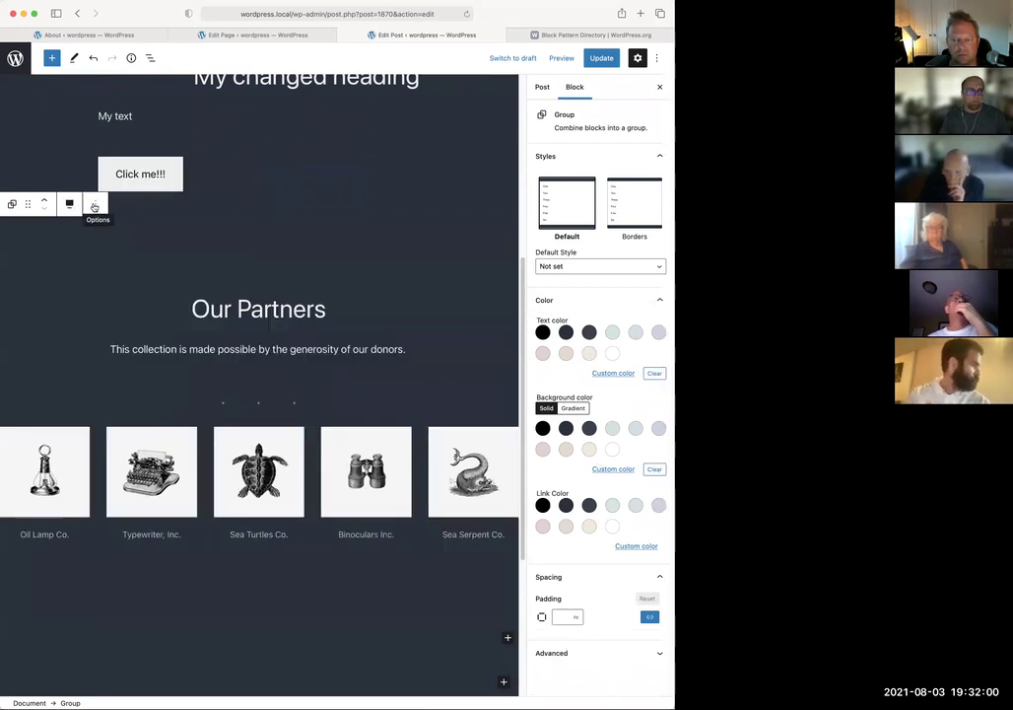
# Save the partner logos group as a reusable block named "Our Partners"
pyautogui.click(94, 204)
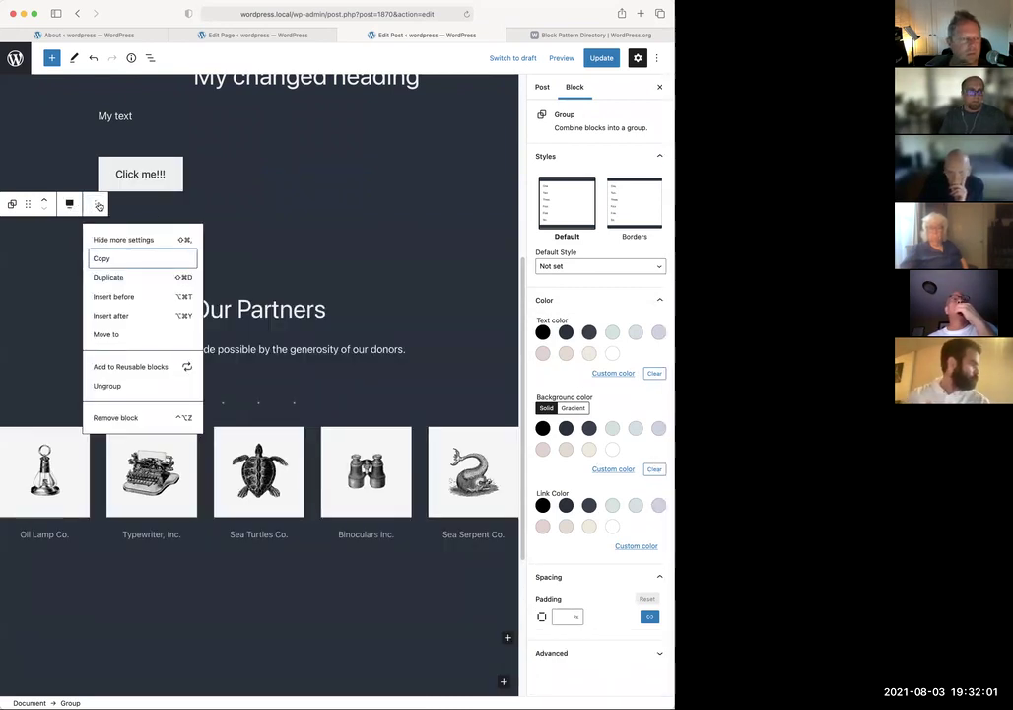
pyautogui.click(129, 367)
pyautogui.click(351, 384)
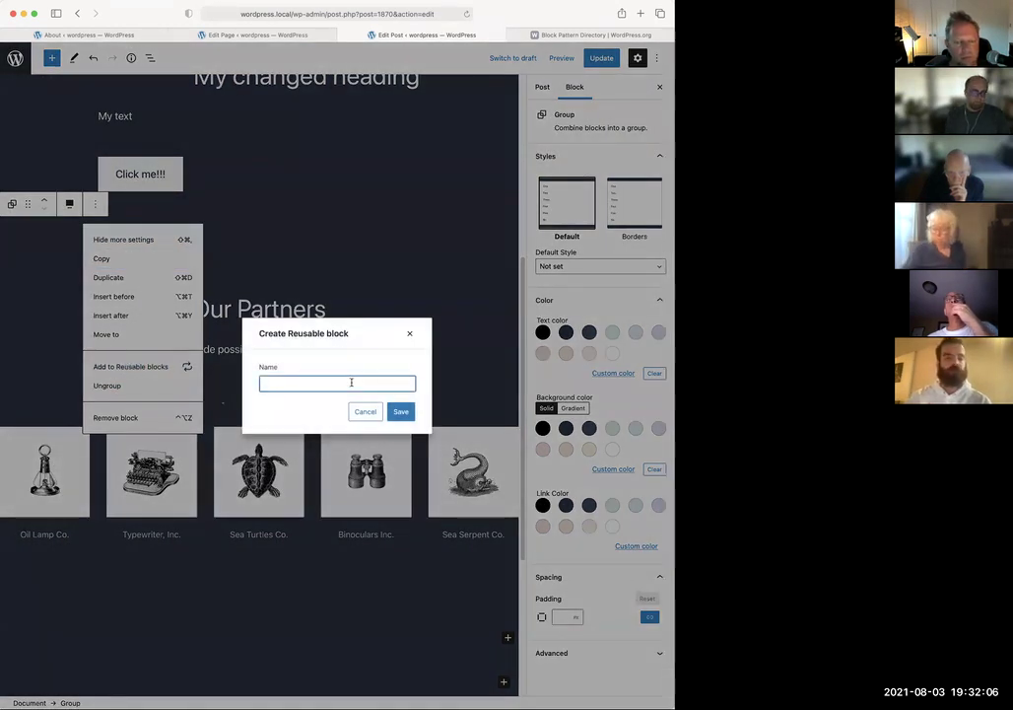
pyautogui.write('Out')
pyautogui.press('BackSpace')
pyautogui.write('r Partners')
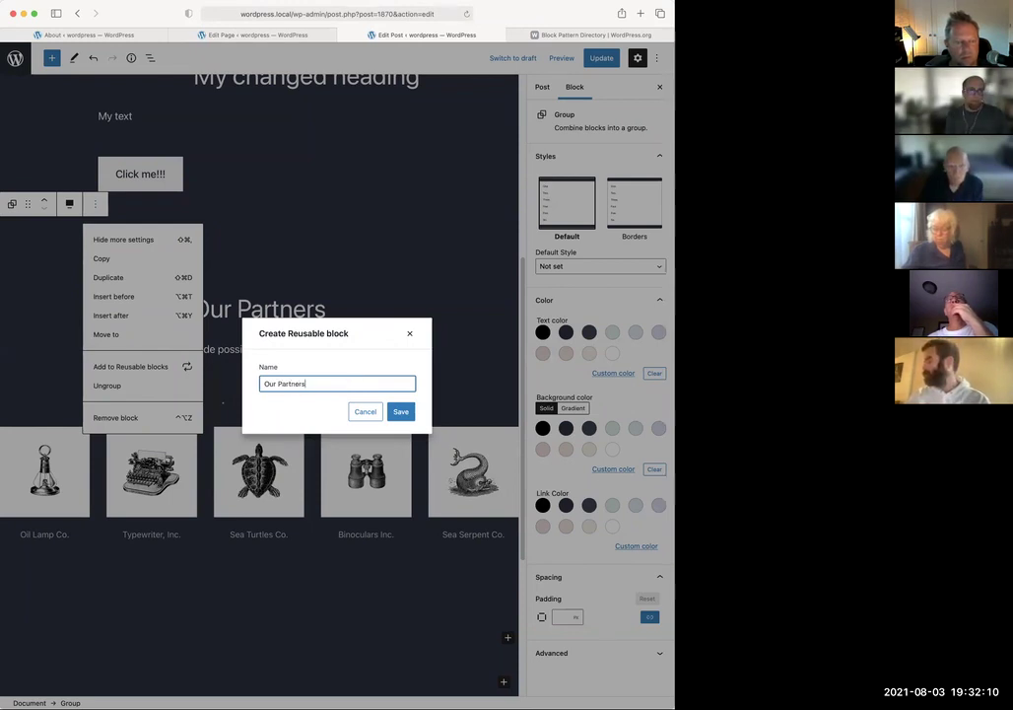
pyautogui.press('Return')
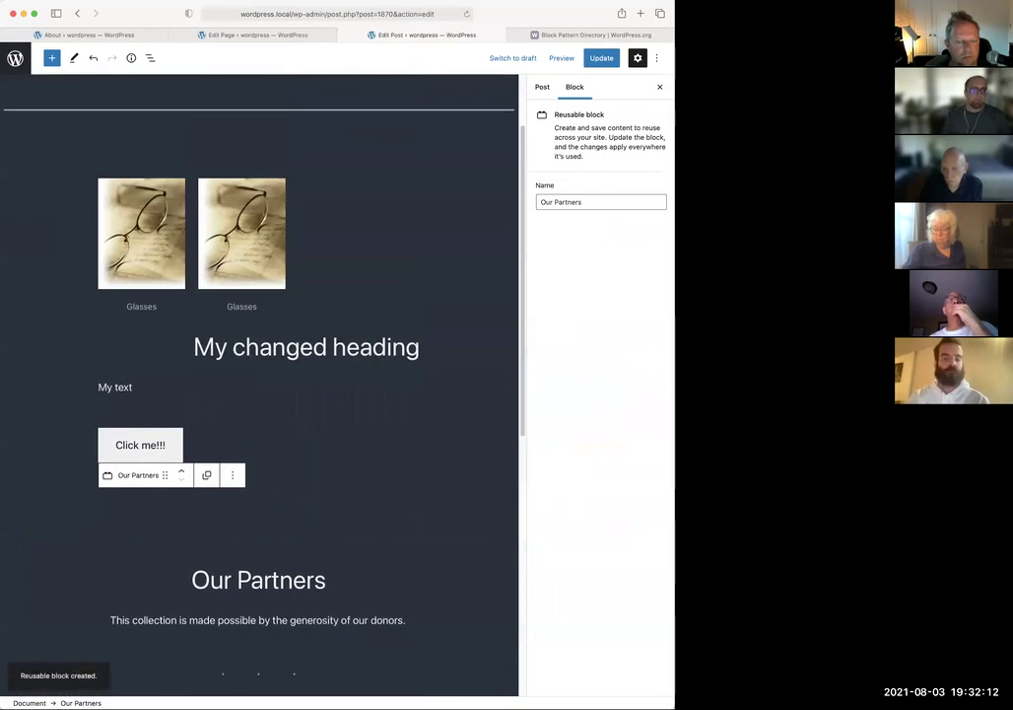
# Review the Our Partners block in the post and its nested structure in list view
pyautogui.scroll(-5, 352, 372)
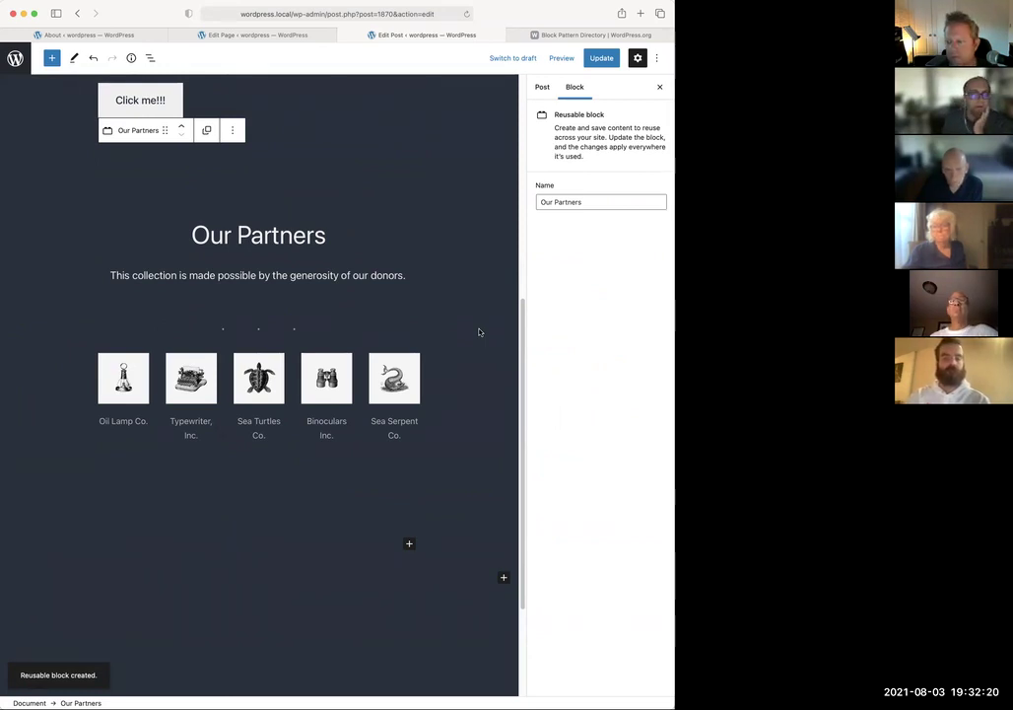
pyautogui.click(437, 332)
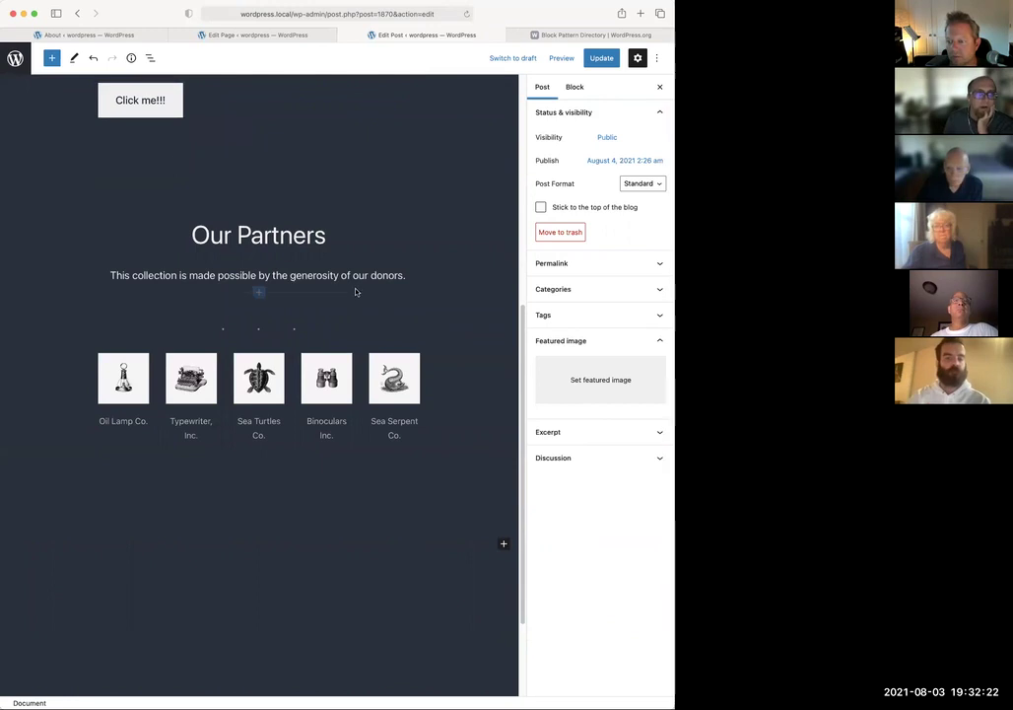
pyautogui.click(149, 60)
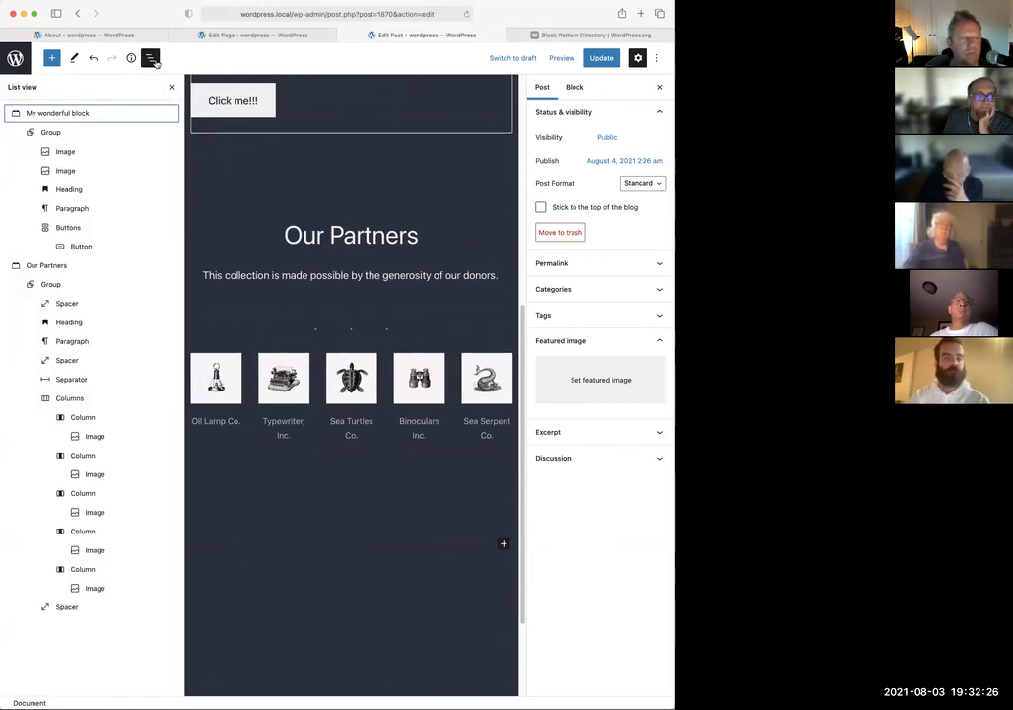
pyautogui.click(150, 58)
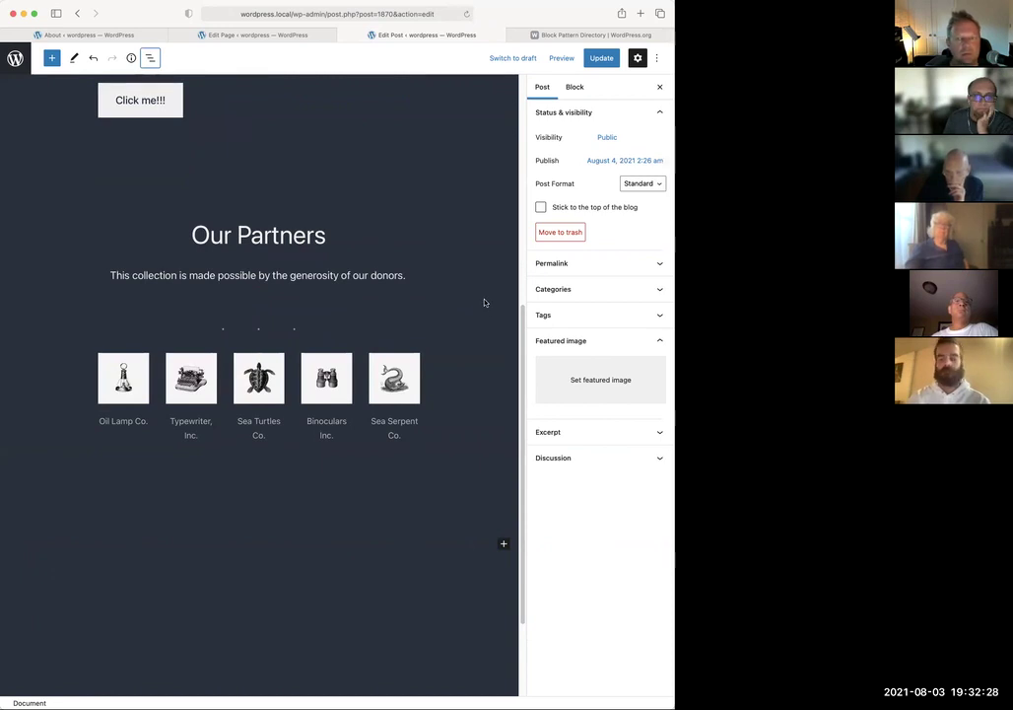